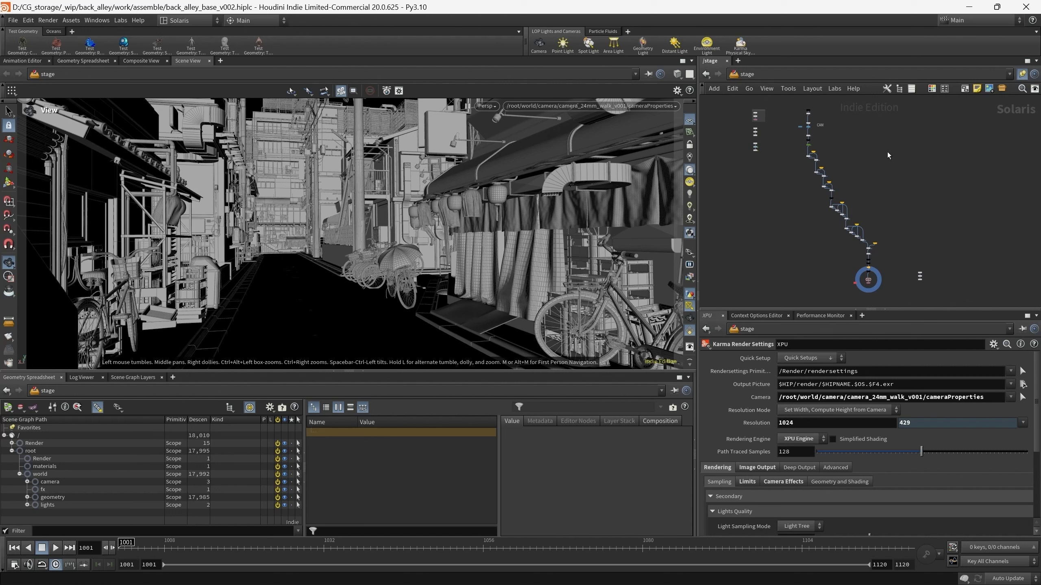
# - Display the scene_scopes primitive node near the start of the network and examine its scope hierarchy in the scene graph
pyautogui.moveTo(886, 154); pyautogui.dragTo(865, 193, button='middle')
pyautogui.scroll(6, 824, 170)
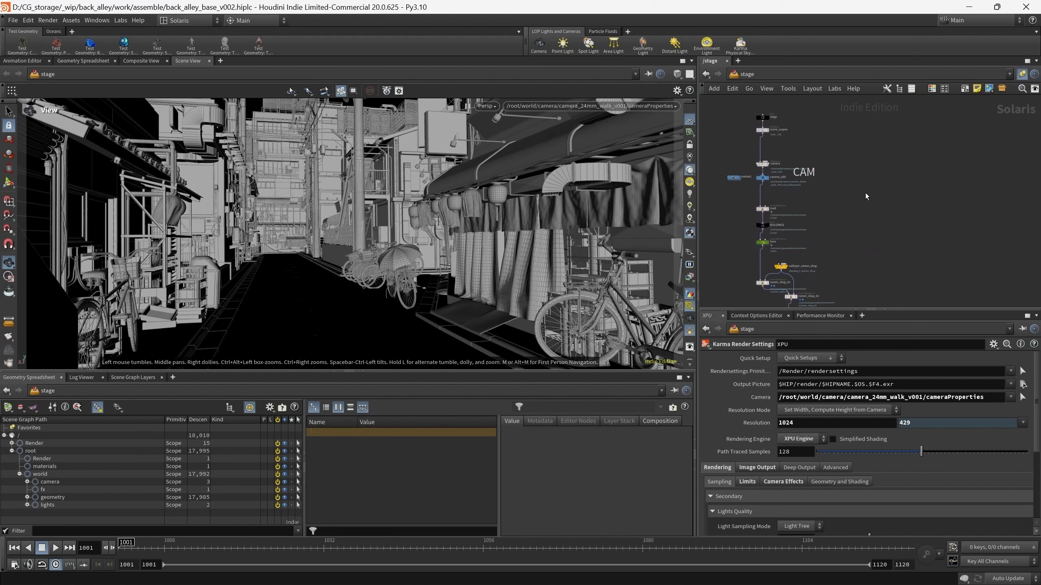
pyautogui.scroll(-8, 865, 193)
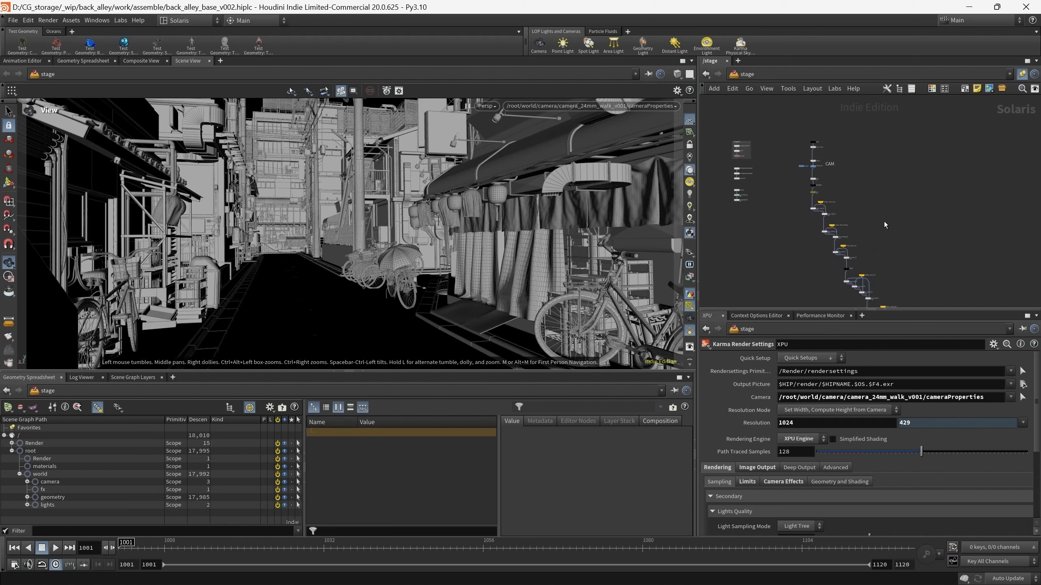
pyautogui.moveTo(842, 166); pyautogui.dragTo(846, 222, button='middle')
pyautogui.scroll(8, 784, 160)
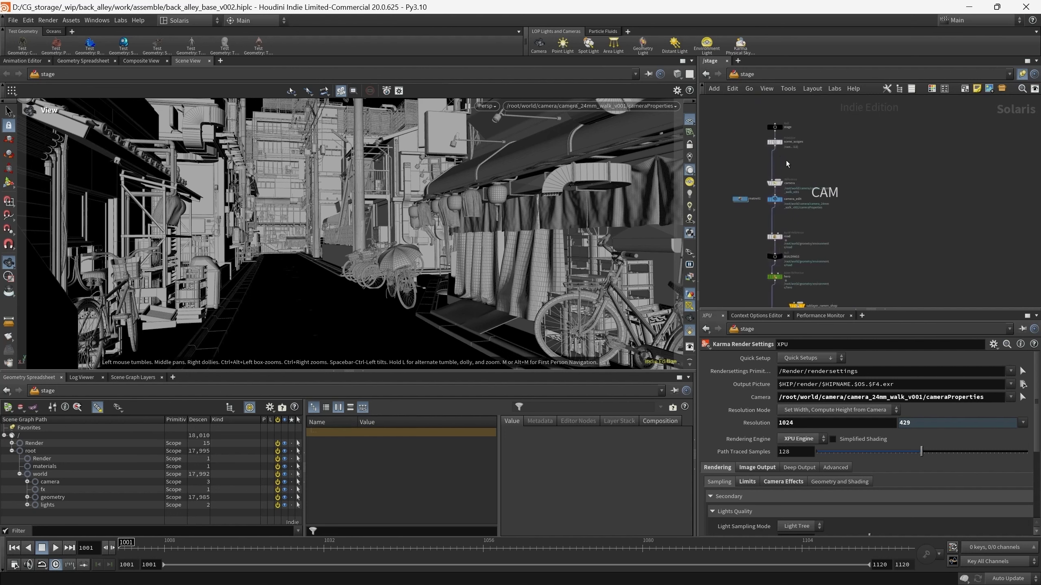
pyautogui.moveTo(800, 162); pyautogui.dragTo(829, 205, button='middle')
pyautogui.scroll(2, 829, 205)
pyautogui.click(829, 184)
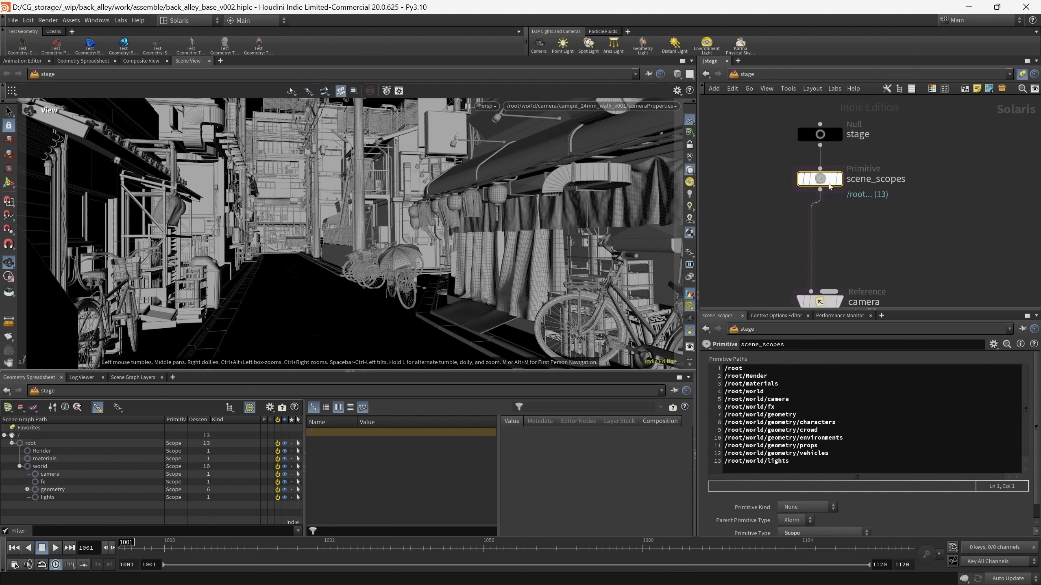
pyautogui.click(840, 179)
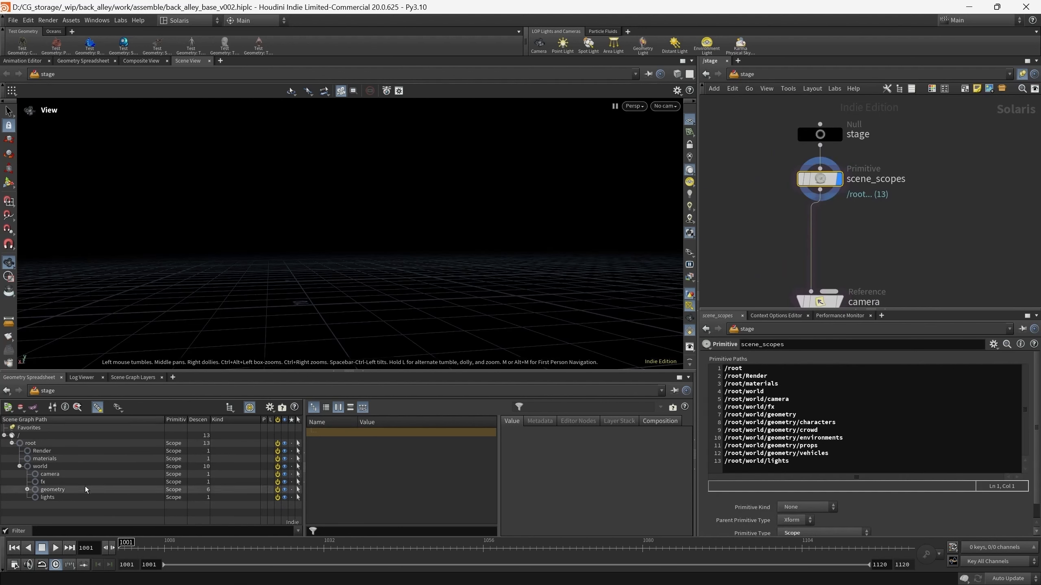
# - Display the camera reference node, look through camera_24mm_walk_v001, and scrub the timeline before returning to the first frame
pyautogui.moveTo(913, 247); pyautogui.dragTo(919, 149, button='middle')
pyautogui.scroll(2, 853, 216)
pyautogui.click(852, 195)
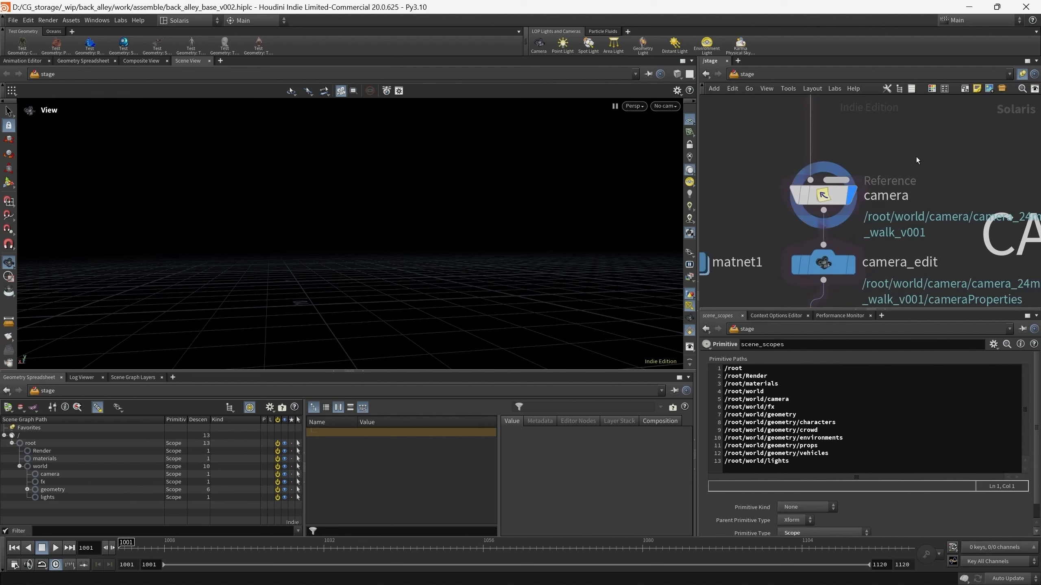
pyautogui.click(823, 194)
pyautogui.click(665, 105)
pyautogui.click(737, 113)
pyautogui.click(169, 547)
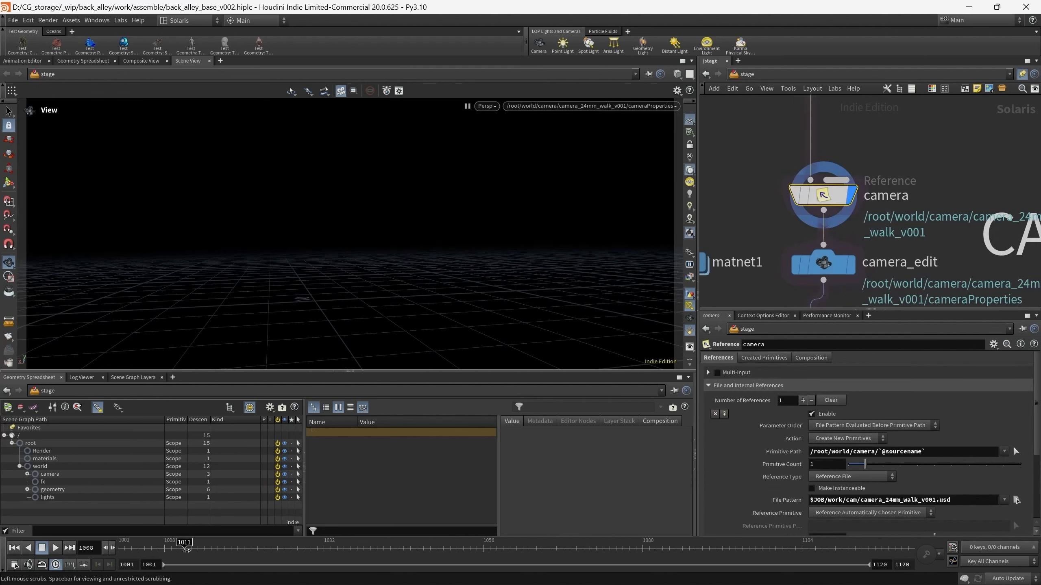
pyautogui.moveTo(187, 551); pyautogui.dragTo(372, 550)
pyautogui.hotkey('ctrl', 'Up')
# - Display the camera_edit node and examine its Karma lens shader settings
pyautogui.moveTo(905, 262); pyautogui.dragTo(945, 191, button='middle')
pyautogui.moveTo(940, 252); pyautogui.dragTo(803, 175)
pyautogui.click(892, 194)
pyautogui.moveTo(939, 240); pyautogui.dragTo(915, 242, button='middle')
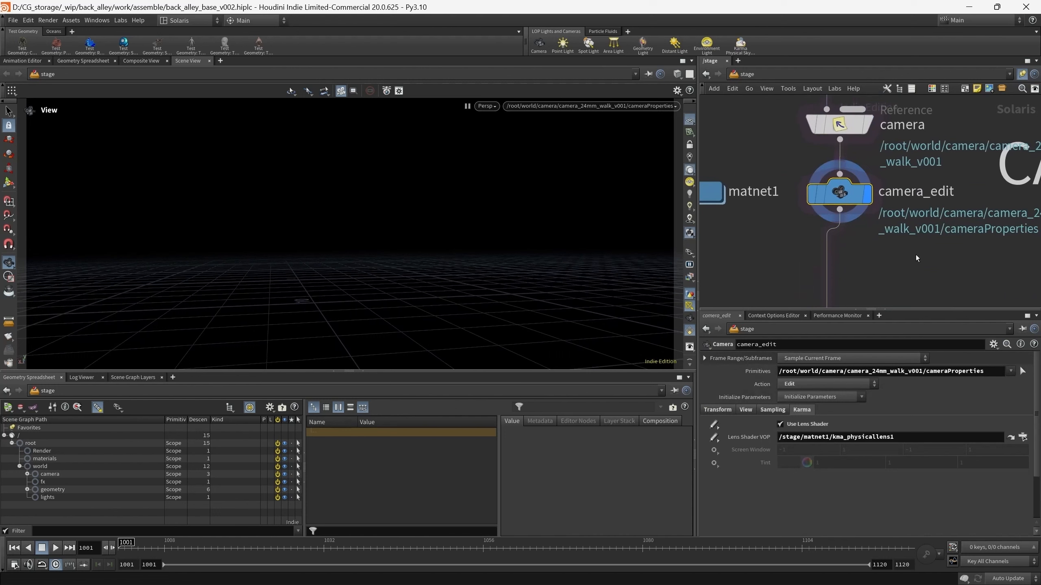
pyautogui.moveTo(863, 220); pyautogui.dragTo(913, 214, button='middle')
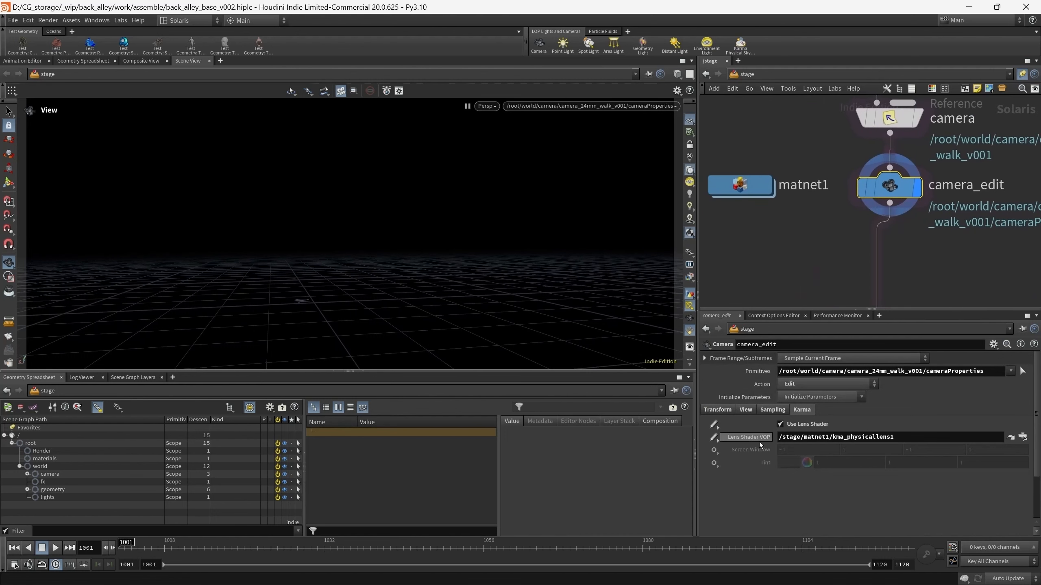
# - Enter matnet1 and review the tint, exposure and lens distortion settings of the kma_physicallens1 shader
pyautogui.moveTo(809, 246); pyautogui.dragTo(835, 253, button='middle')
pyautogui.moveTo(839, 248); pyautogui.dragTo(737, 179)
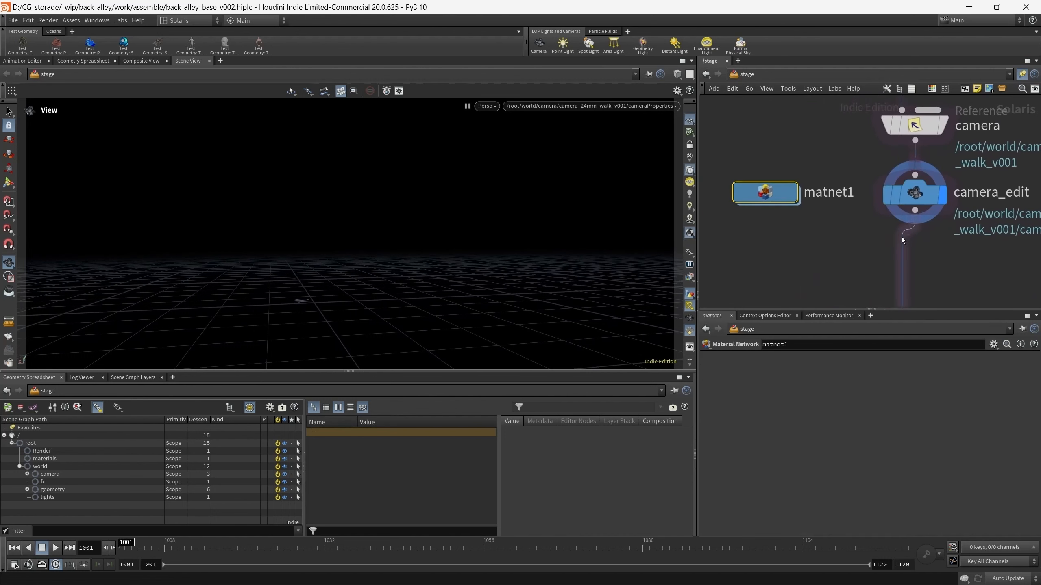
pyautogui.doubleClick(764, 192)
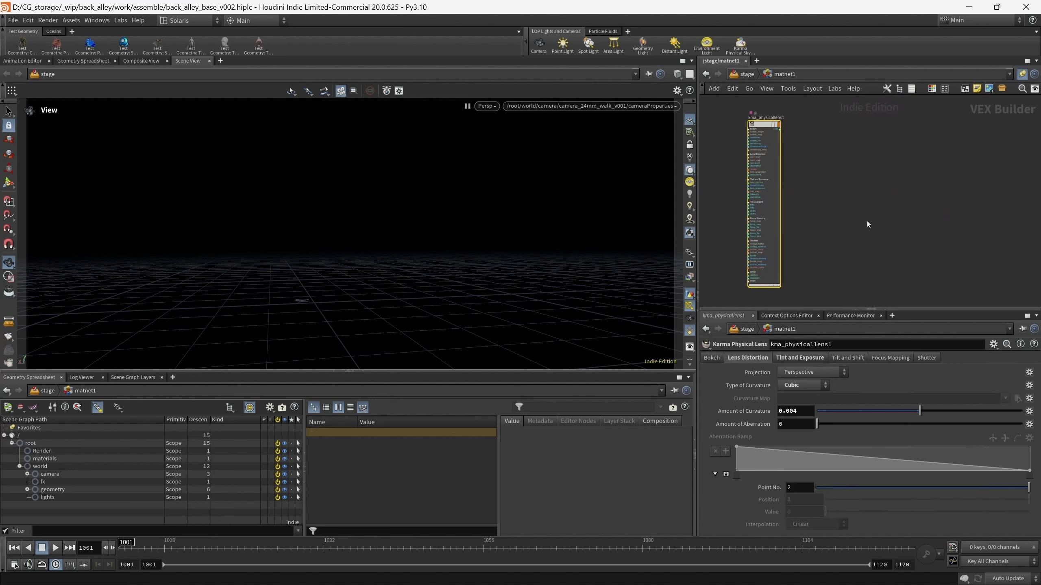
pyautogui.moveTo(867, 222)
pyautogui.mouseDown(button='middle')
pyautogui.moveTo(893, 226)
pyautogui.moveTo(872, 244)
pyautogui.moveTo(850, 215)
pyautogui.moveTo(858, 211)
pyautogui.moveTo(824, 207)
pyautogui.moveTo(867, 226)
pyautogui.mouseUp(button='middle')
pyautogui.scroll(3, 782, 129)
pyautogui.scroll(-3, 871, 243)
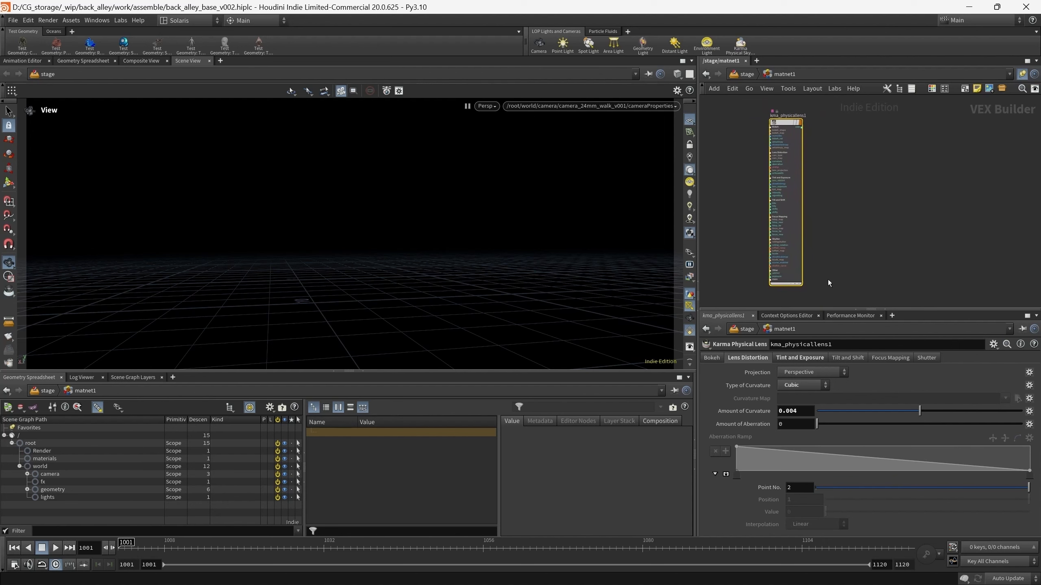
pyautogui.click(792, 359)
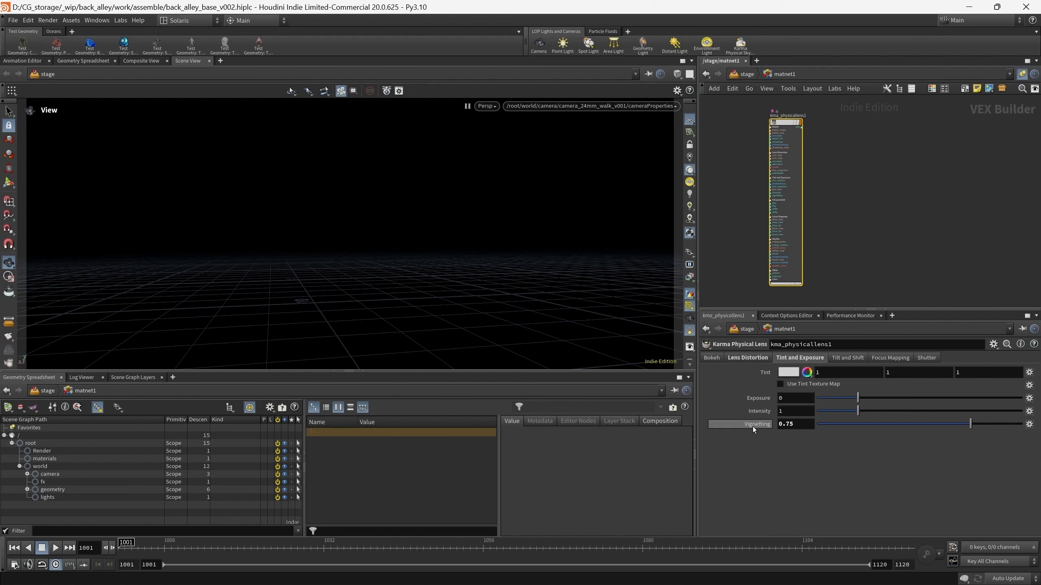
pyautogui.click(751, 357)
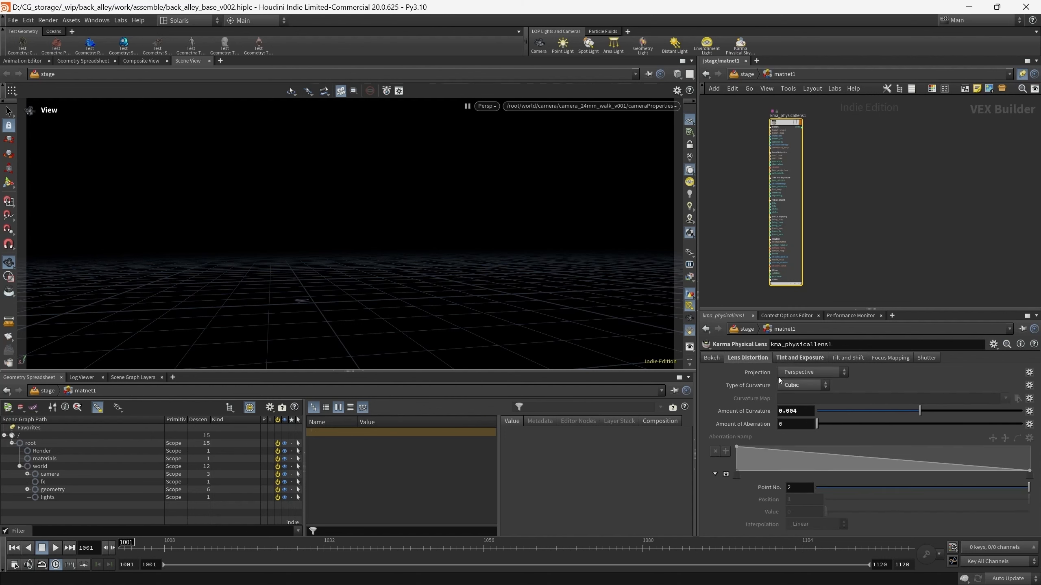
pyautogui.moveTo(860, 225); pyautogui.dragTo(855, 225, button='middle')
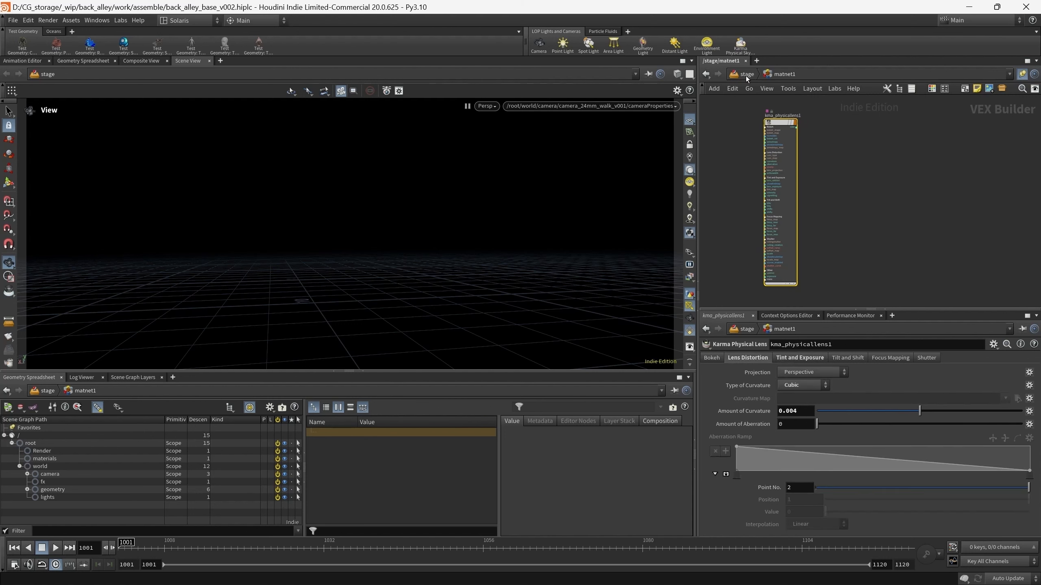
# - Return to the stage network and display the road asset reference to view its geometry
pyautogui.click(746, 77)
pyautogui.scroll(-3, 926, 228)
pyautogui.moveTo(926, 228); pyautogui.dragTo(844, 149, button='middle')
pyautogui.scroll(3, 873, 195)
pyautogui.moveTo(863, 238); pyautogui.dragTo(899, 204, button='middle')
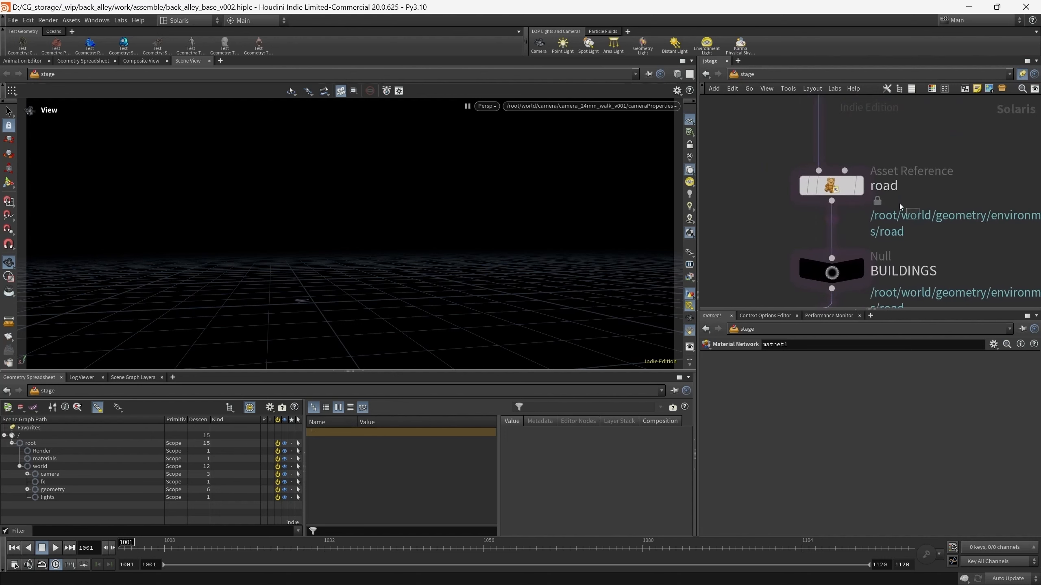
pyautogui.click(824, 185)
pyautogui.click(858, 185)
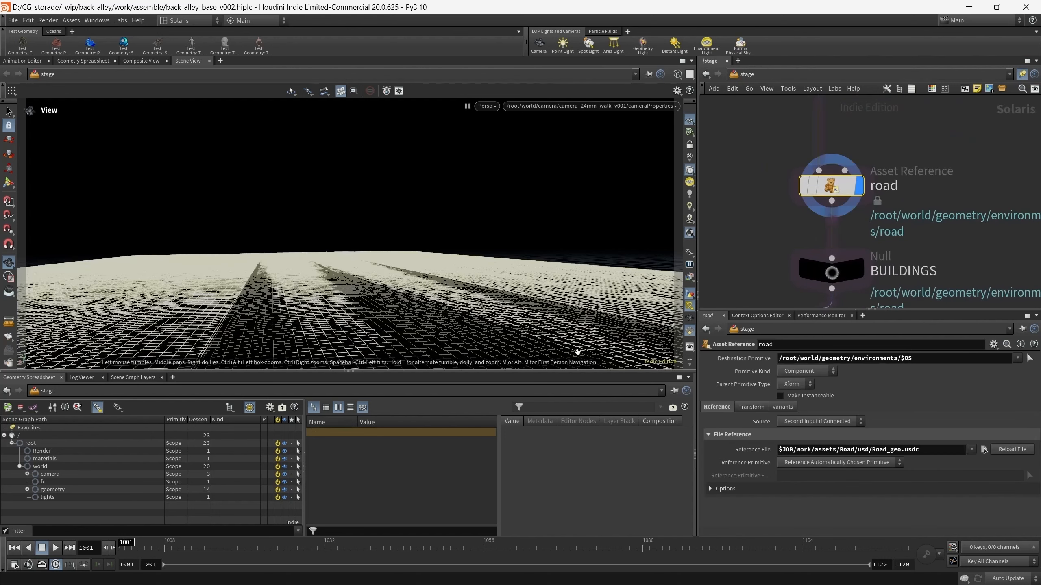
# - Display the BUILDINGS null and the hero building reference below it to inspect the hero building
pyautogui.moveTo(935, 255); pyautogui.dragTo(912, 169, button='middle')
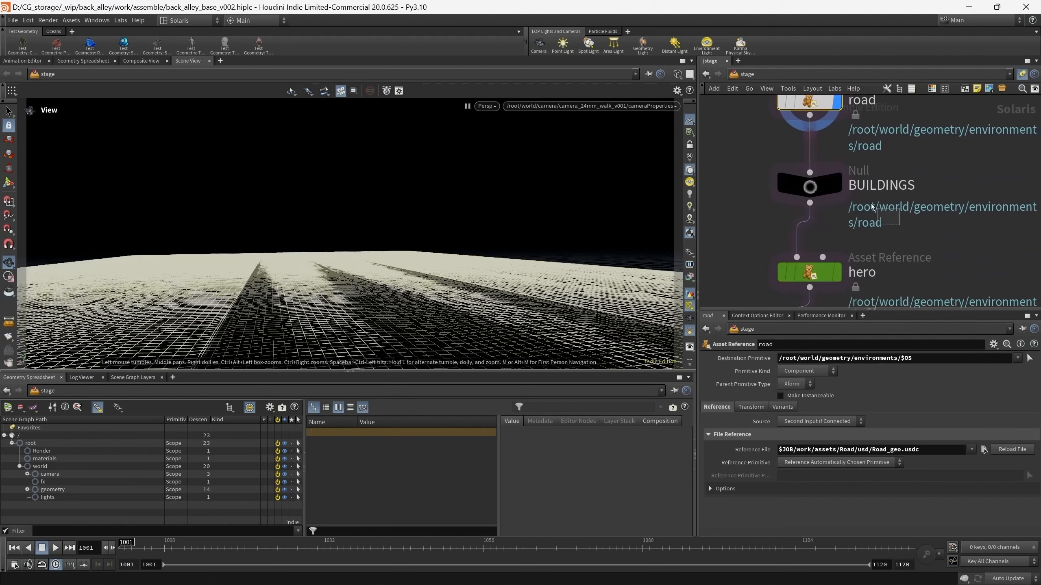
pyautogui.click(814, 185)
pyautogui.click(836, 183)
pyautogui.moveTo(909, 251); pyautogui.dragTo(927, 185, button='middle')
pyautogui.click(824, 207)
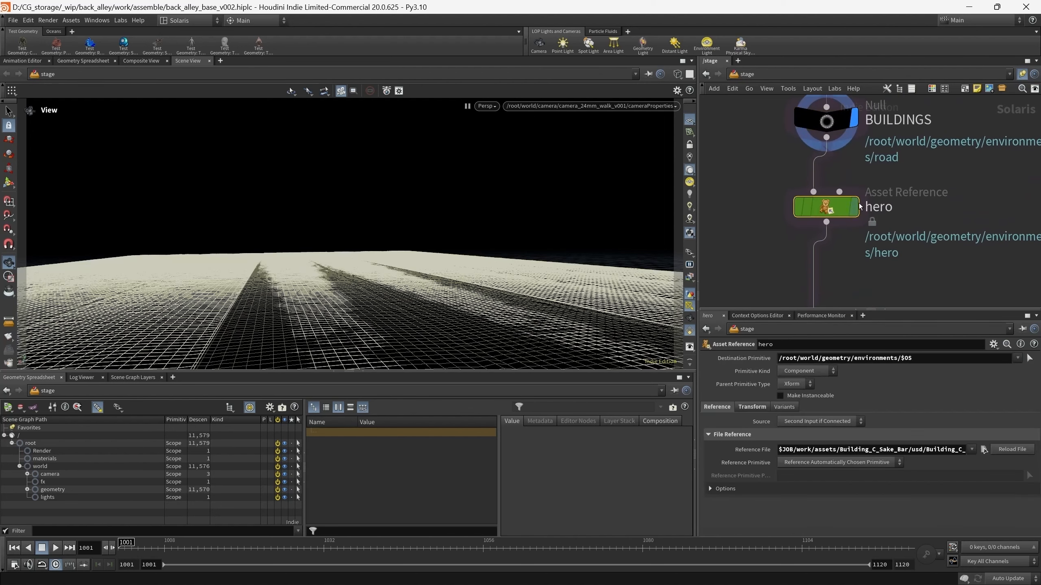
pyautogui.click(853, 207)
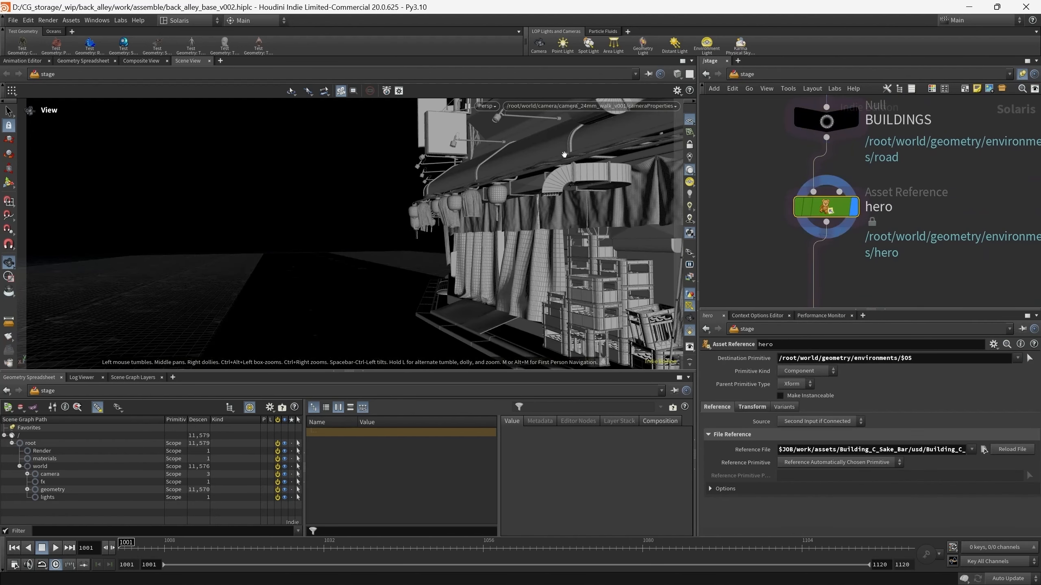
# - Display the ramen_shop_02 asset reference to inspect the ramen shop buildings in the alley
pyautogui.moveTo(895, 253); pyautogui.dragTo(824, 172, button='middle')
pyautogui.scroll(-4, 825, 173)
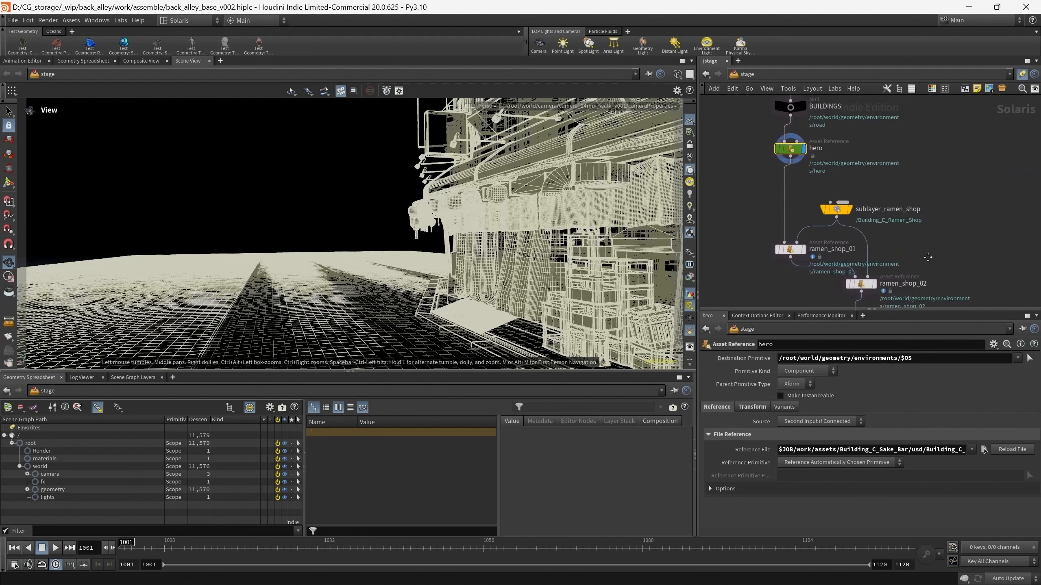
pyautogui.scroll(2, 926, 188)
pyautogui.moveTo(926, 258); pyautogui.dragTo(922, 214, button='middle')
pyautogui.click(853, 245)
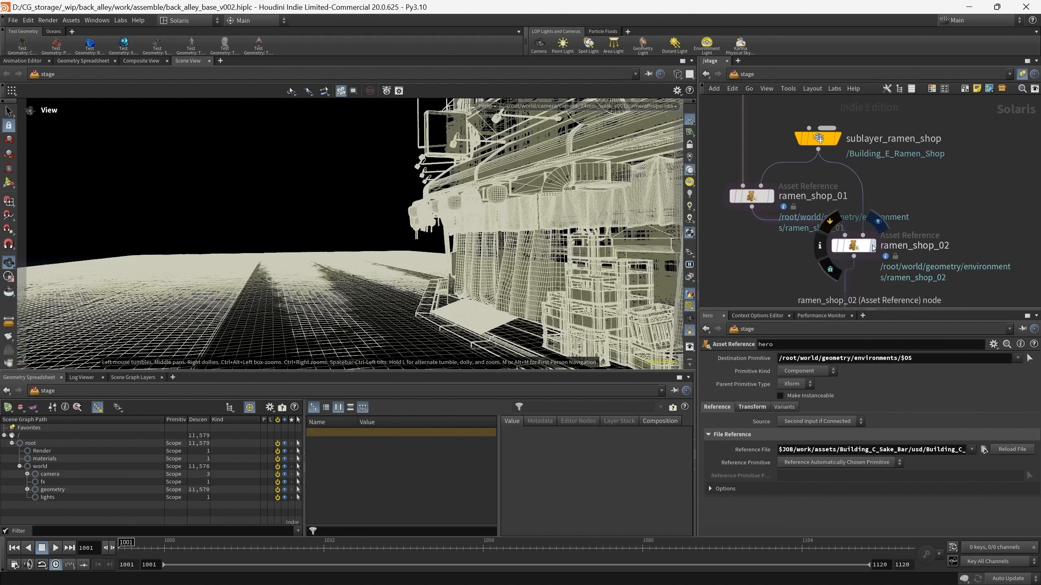
pyautogui.click(871, 245)
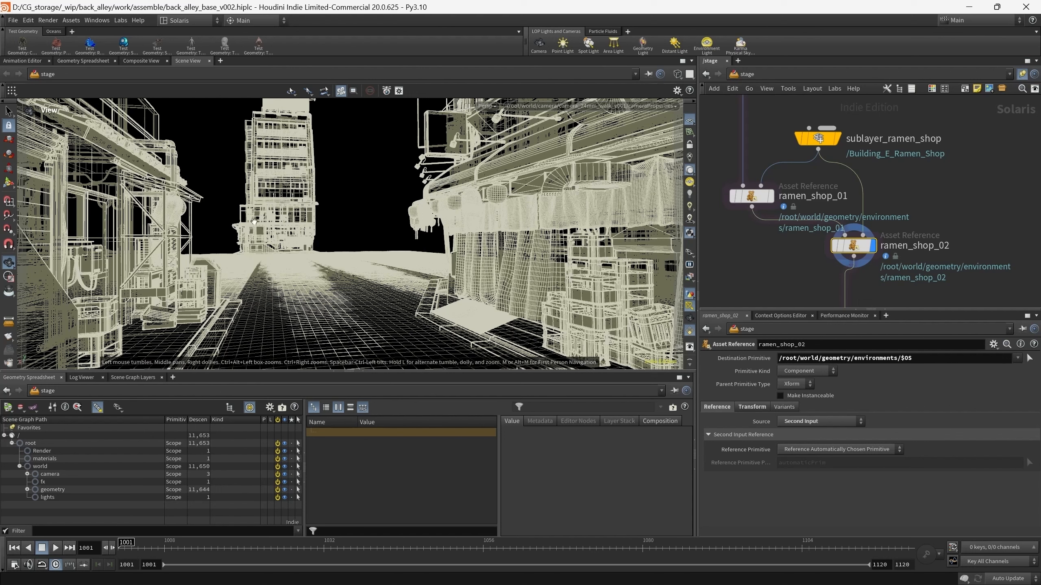
# - Display the office_building_02 and bike_shop_02 references in turn to inspect the remaining buildings along the alley
pyautogui.moveTo(915, 288); pyautogui.dragTo(815, 148, button='middle')
pyautogui.moveTo(817, 252); pyautogui.dragTo(784, 144, button='middle')
pyautogui.click(881, 250)
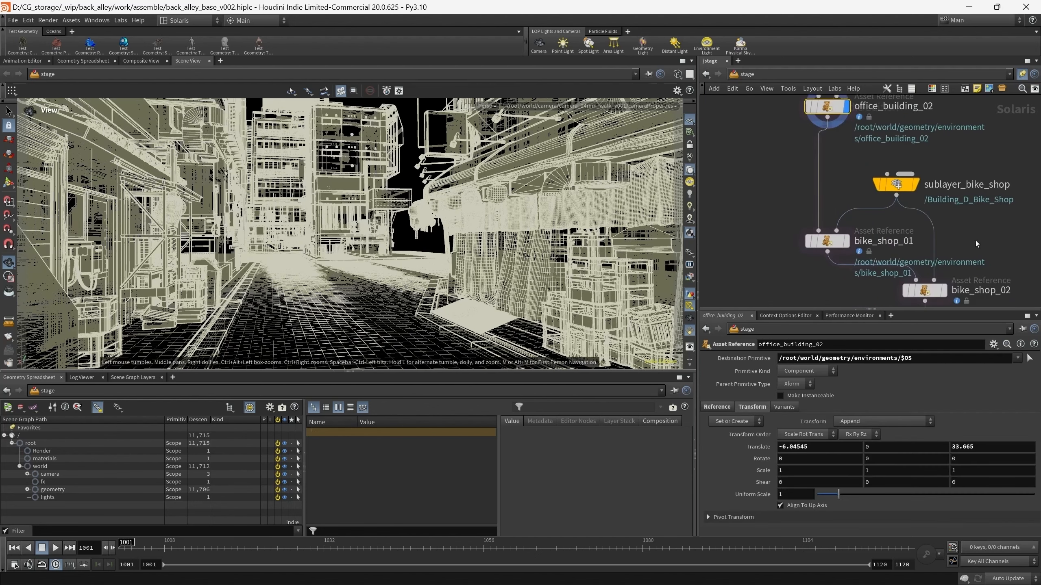
pyautogui.moveTo(972, 239); pyautogui.dragTo(894, 181, button='middle')
pyautogui.click(873, 248)
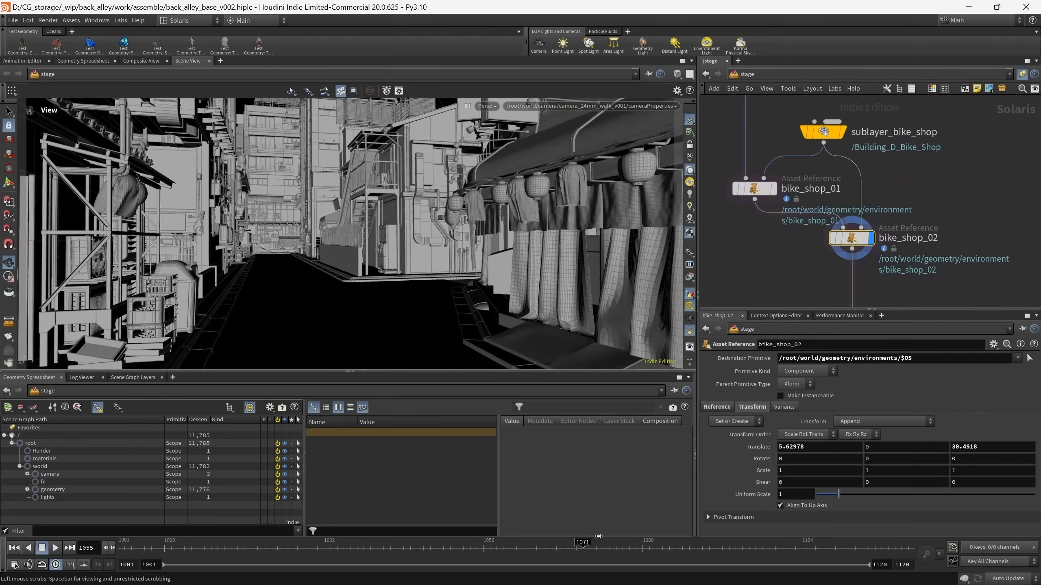
# - Display the street_pole_04 reference in the PROPS section to inspect the street poles in the scene
pyautogui.moveTo(974, 266)
pyautogui.mouseDown(button='middle')
pyautogui.moveTo(873, 124)
pyautogui.moveTo(868, 74)
pyautogui.mouseUp(button='middle')
pyautogui.scroll(-2, 873, 124)
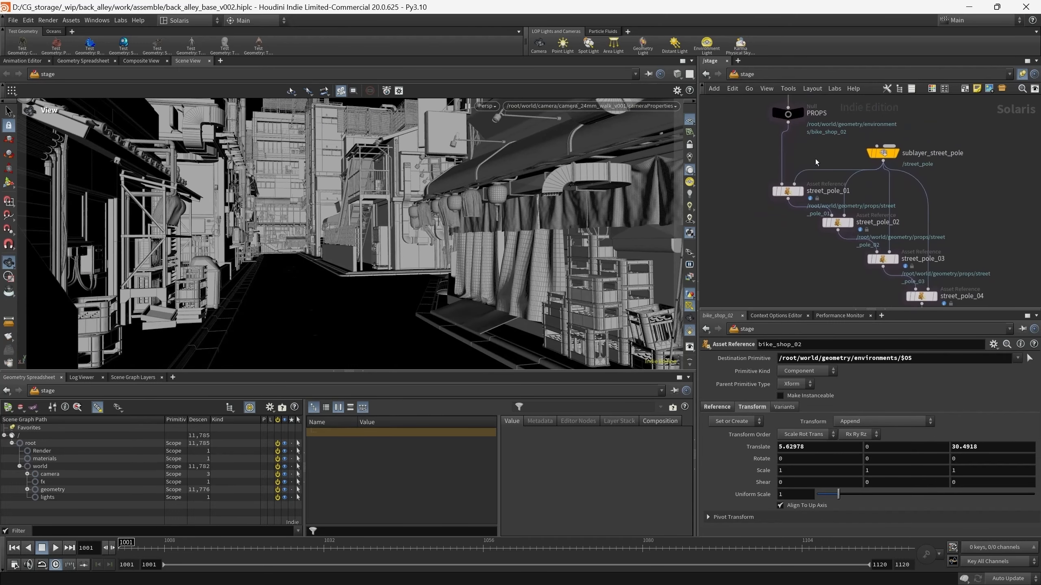
pyautogui.scroll(-1, 856, 184)
pyautogui.moveTo(856, 184); pyautogui.dragTo(825, 144, button='middle')
pyautogui.scroll(4, 885, 239)
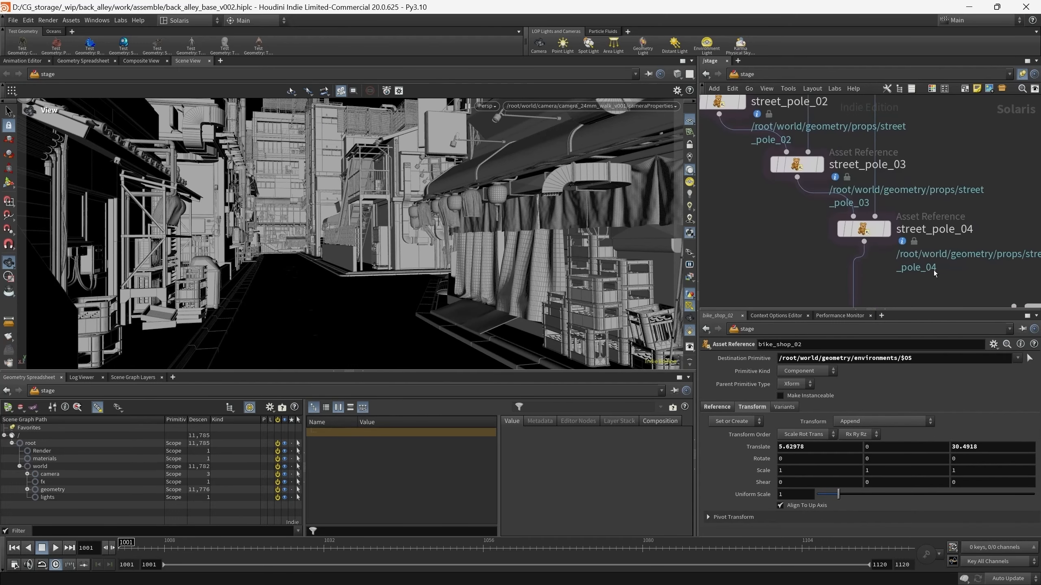
pyautogui.click(888, 230)
pyautogui.click(887, 229)
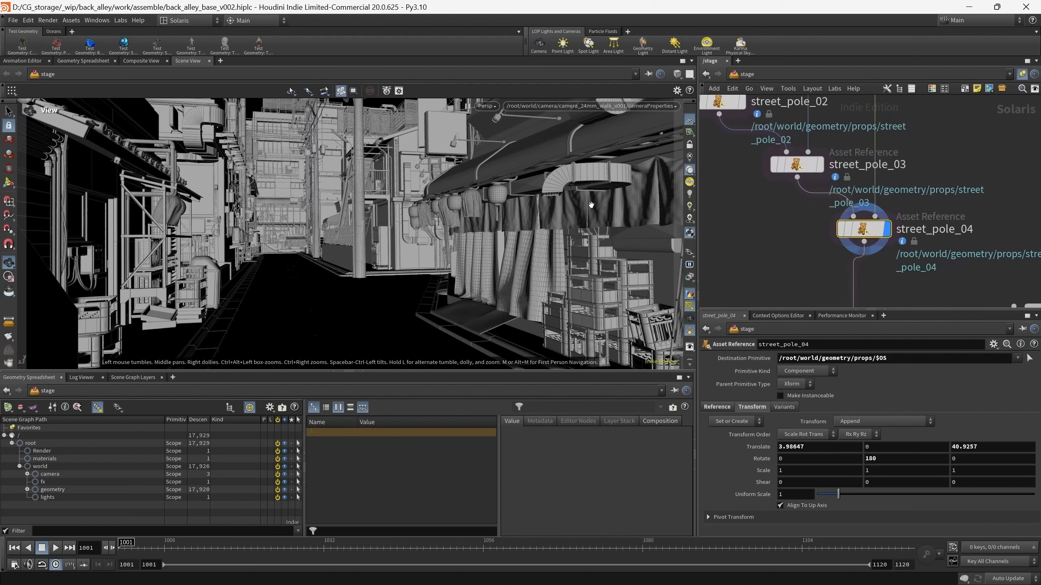
# - Display the bike_single_07 reference to inspect the bicycles placed in the alley
pyautogui.moveTo(842, 270); pyautogui.dragTo(729, 101, button='middle')
pyautogui.scroll(-3, 731, 102)
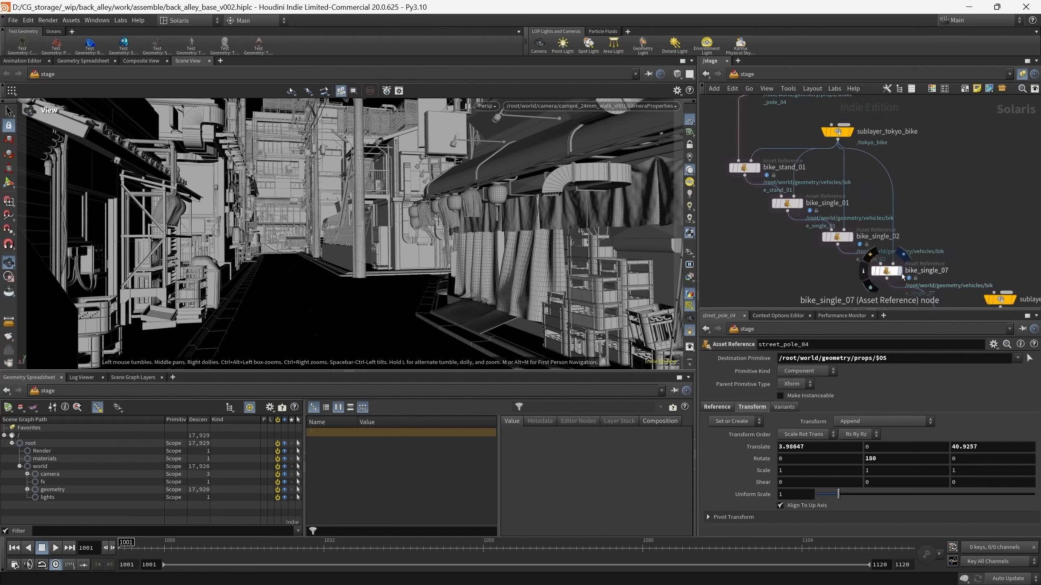
pyautogui.click(898, 274)
# - Inspect the streetprop_barrier_01 reference, then display the umbrella asset reference to view it in the scene
pyautogui.moveTo(844, 286); pyautogui.dragTo(759, 166, button='middle')
pyautogui.scroll(-2, 759, 167)
pyautogui.moveTo(798, 208); pyautogui.dragTo(787, 195, button='middle')
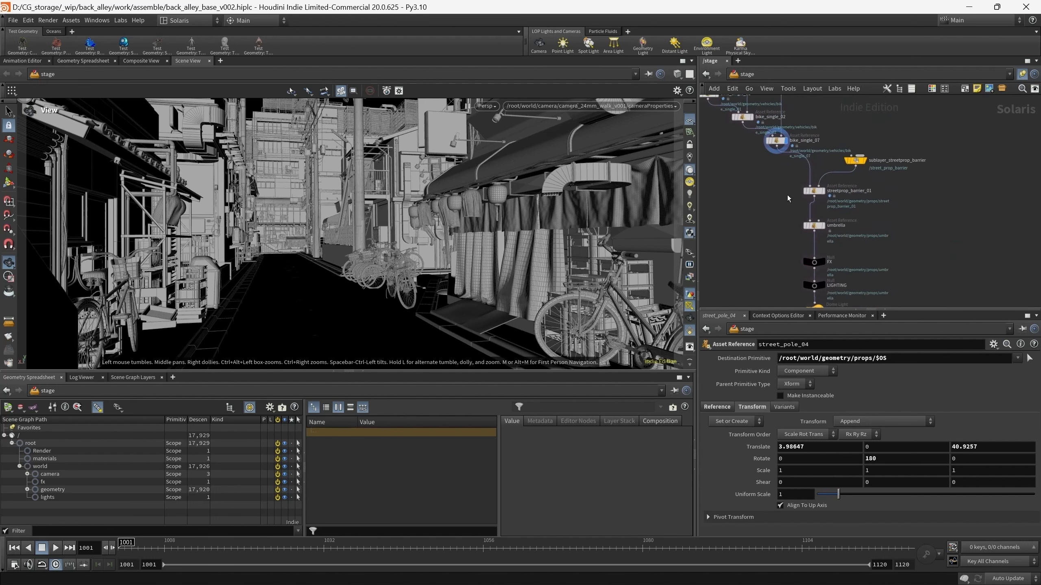
pyautogui.scroll(3, 850, 211)
pyautogui.moveTo(851, 212); pyautogui.dragTo(866, 232, button='middle')
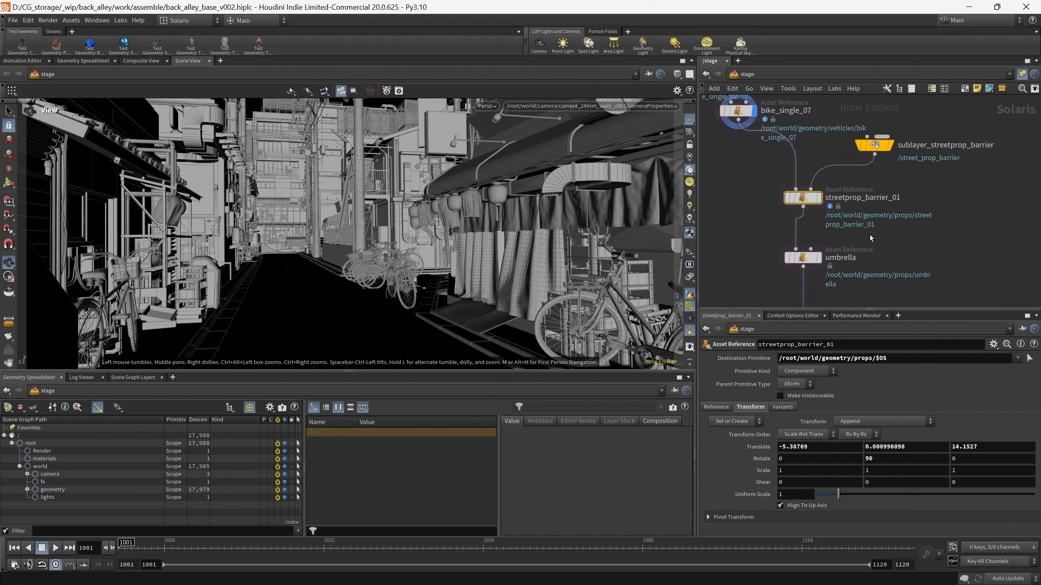
pyautogui.click(803, 257)
pyautogui.scroll(3, 827, 277)
pyautogui.click(813, 245)
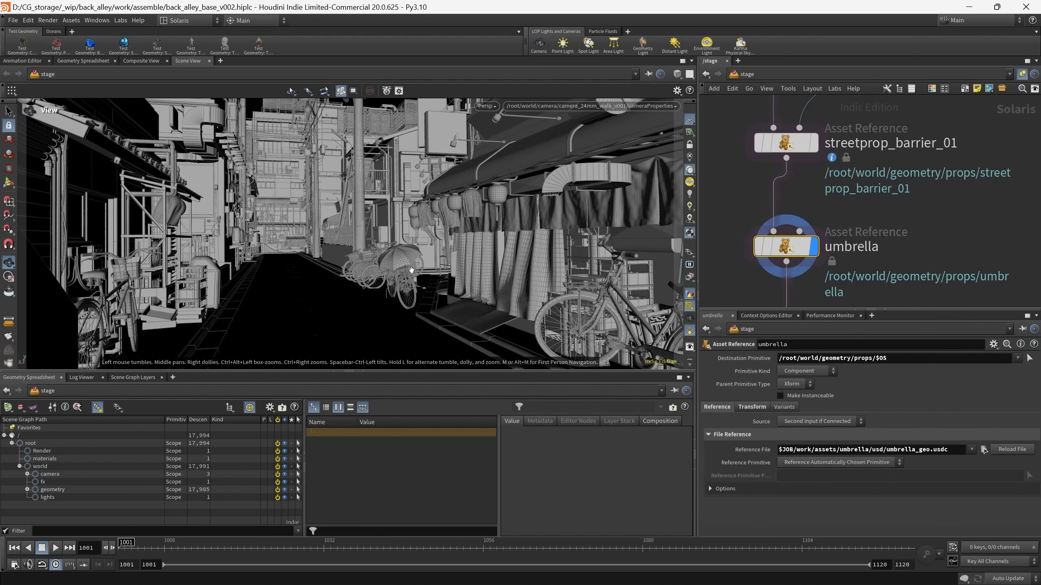
# - Go past the FX and LIGHTING nulls and select the env_light dome light to review its properties
pyautogui.moveTo(897, 273); pyautogui.dragTo(868, 172, button='middle')
pyautogui.scroll(-2, 818, 291)
pyautogui.scroll(3, 856, 155)
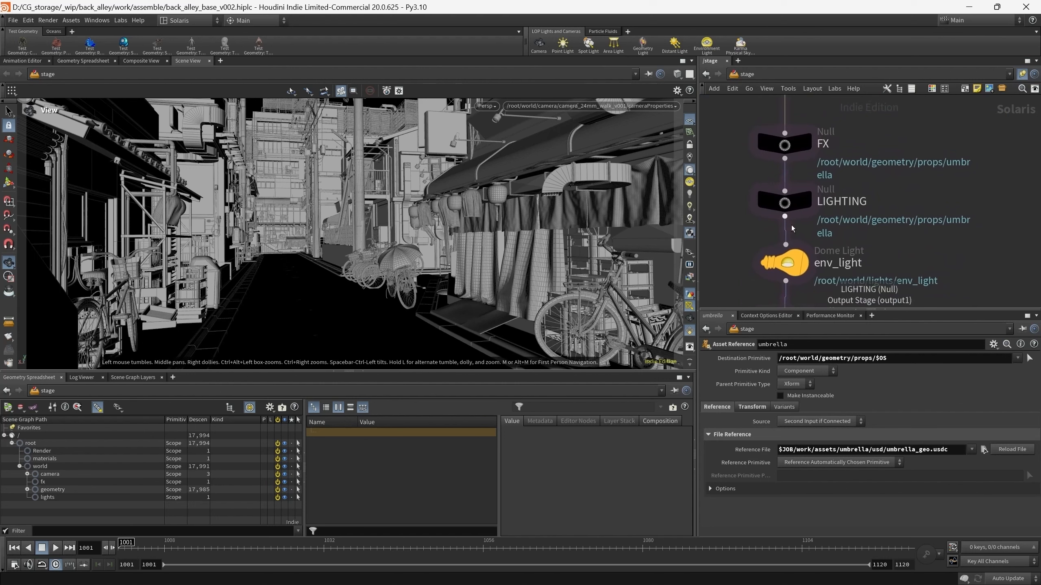
pyautogui.moveTo(798, 169); pyautogui.dragTo(811, 214, button='middle')
pyautogui.moveTo(901, 227); pyautogui.dragTo(874, 125, button='middle')
pyautogui.moveTo(903, 165)
pyautogui.mouseDown(button='middle')
pyautogui.moveTo(899, 179)
pyautogui.moveTo(888, 158)
pyautogui.mouseUp(button='middle')
pyautogui.moveTo(866, 227); pyautogui.dragTo(726, 178)
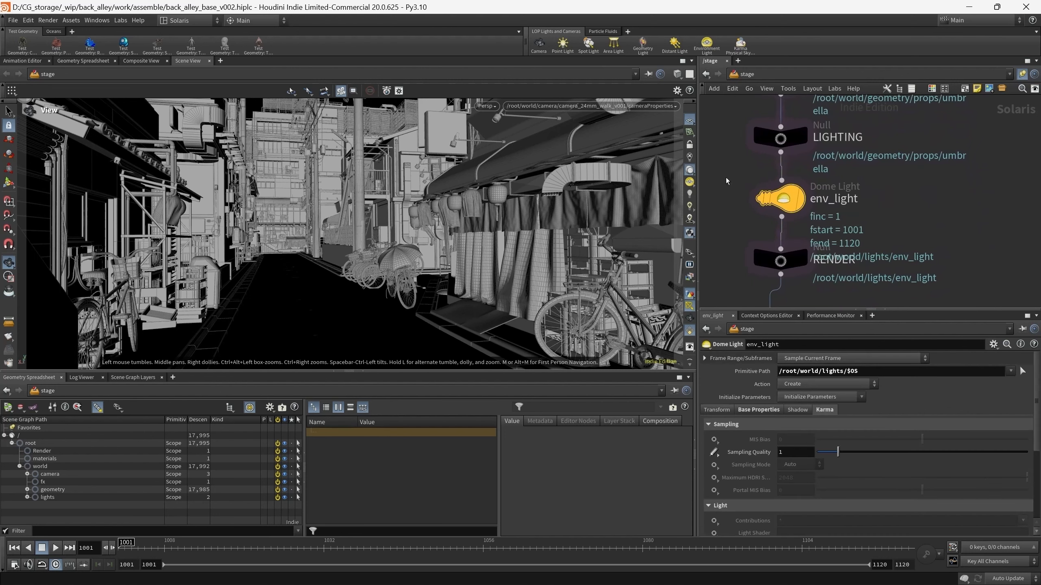
# - Select the XPU Karma Render Settings node below the RENDER null to review its settings, and display its output
pyautogui.moveTo(897, 201); pyautogui.dragTo(888, 132, button='middle')
pyautogui.scroll(-3, 920, 210)
pyautogui.moveTo(899, 193); pyautogui.dragTo(988, 139, button='middle')
pyautogui.scroll(3, 896, 218)
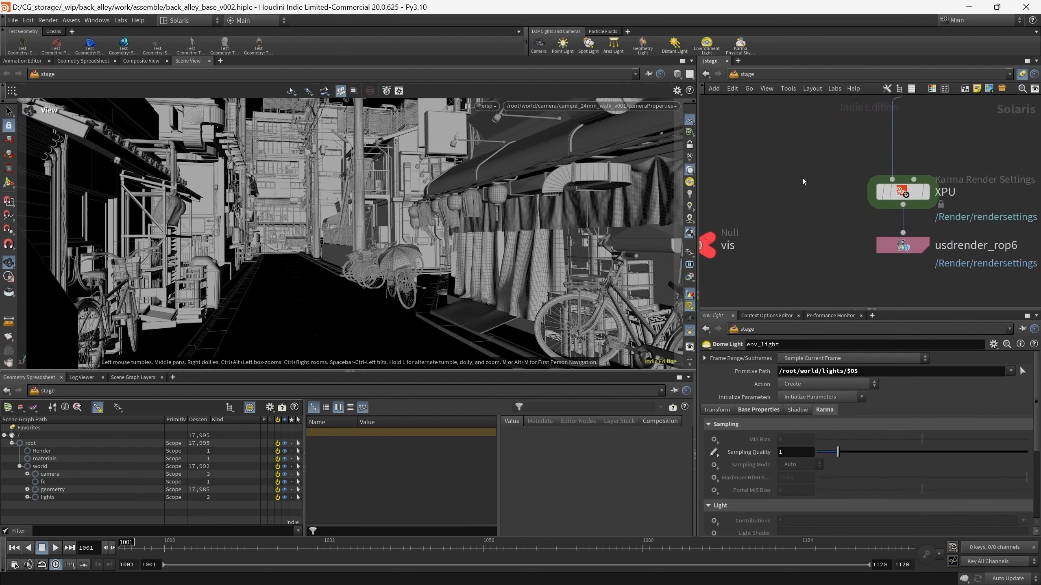
pyautogui.moveTo(835, 169); pyautogui.dragTo(975, 203)
pyautogui.moveTo(1005, 198); pyautogui.dragTo(956, 210, button='middle')
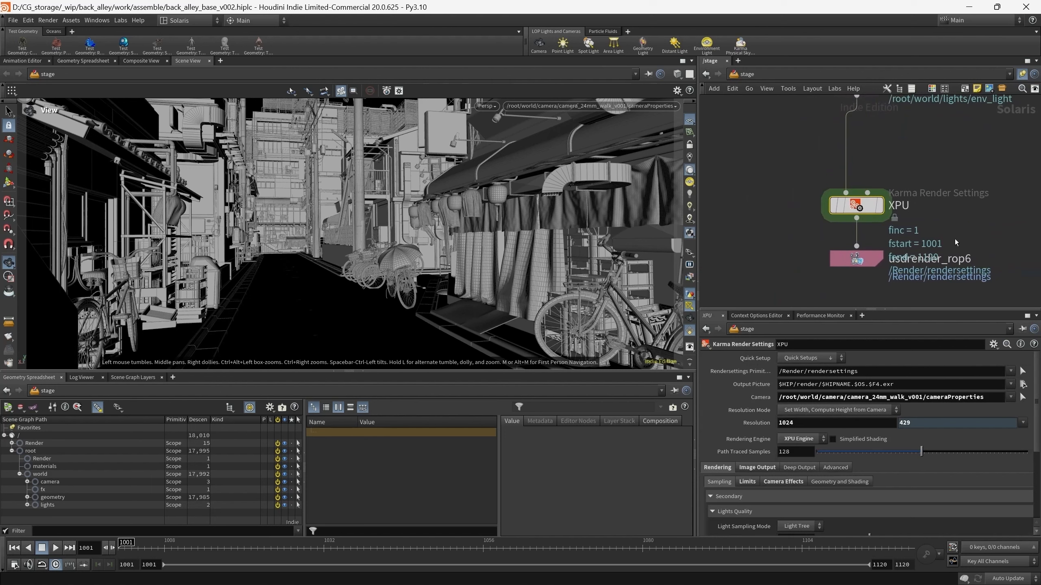
pyautogui.moveTo(925, 179); pyautogui.dragTo(816, 226)
pyautogui.moveTo(756, 205); pyautogui.dragTo(808, 211, button='middle')
pyautogui.scroll(-2, 884, 223)
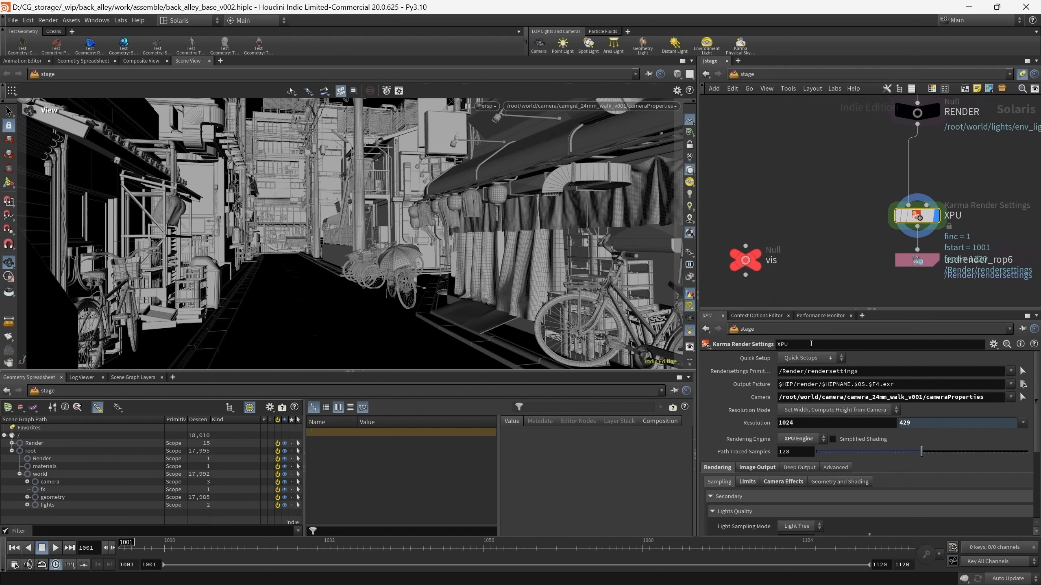
# - Switch the viewport renderer to Karma XPU and restart the render
pyautogui.click(487, 106)
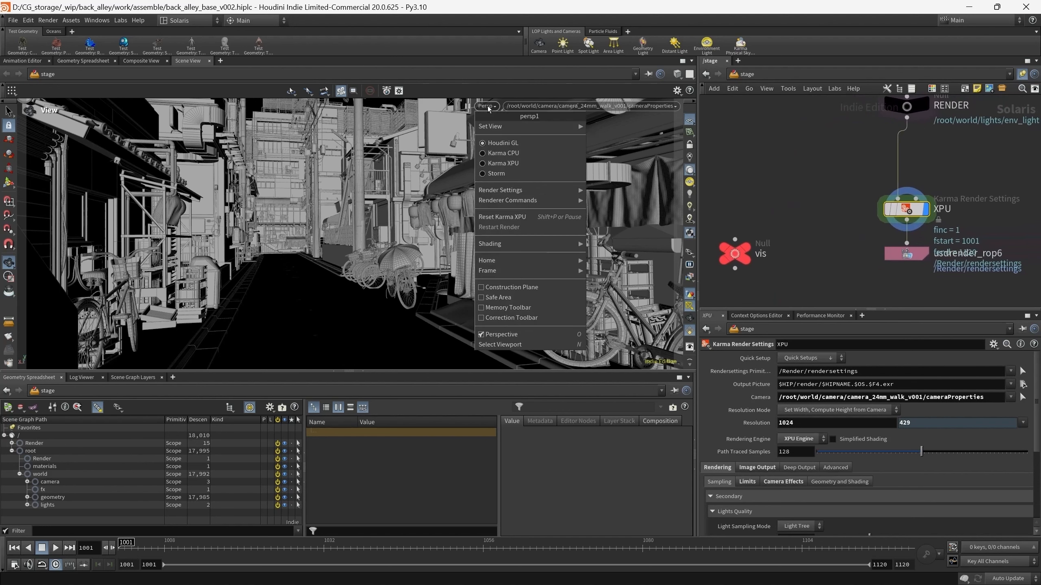
pyautogui.click(503, 164)
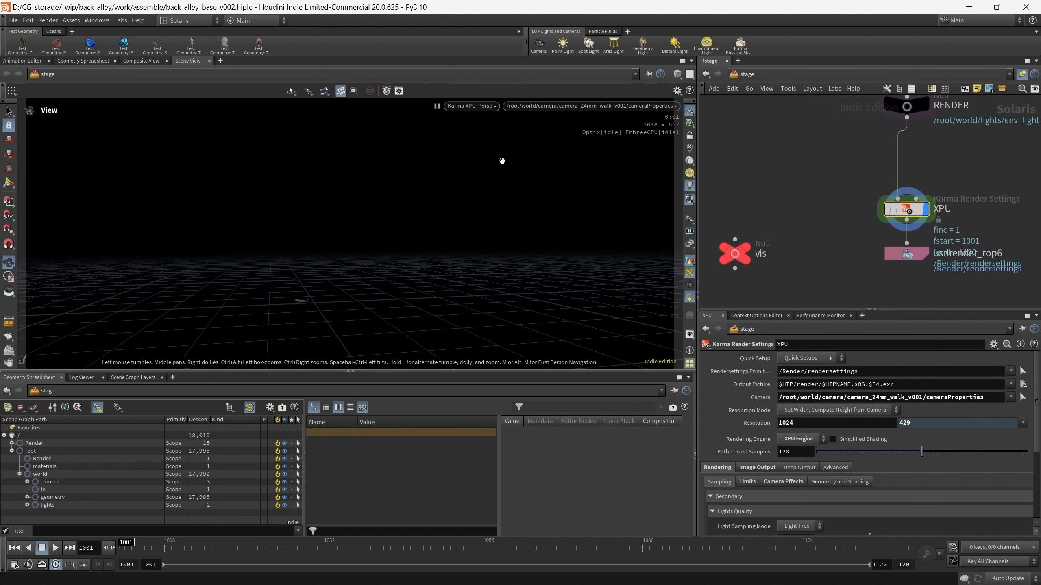
pyautogui.click(475, 106)
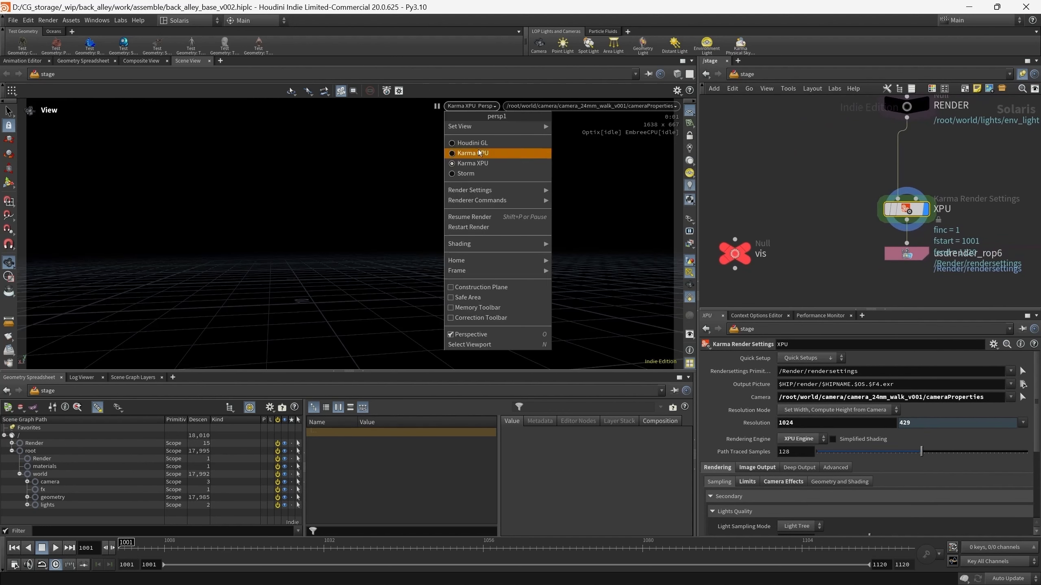
pyautogui.click(469, 227)
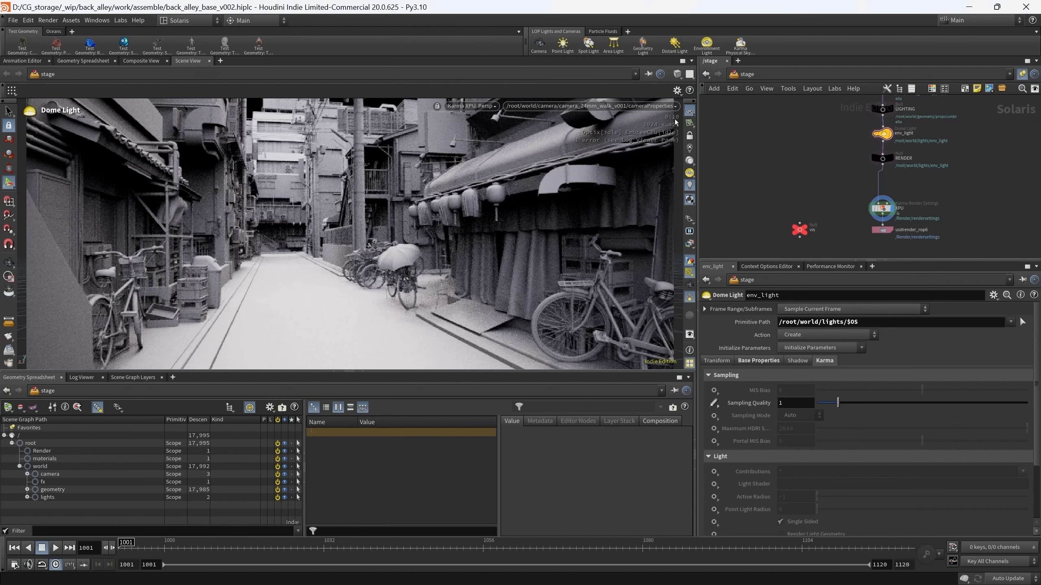
# - Show the render gallery below the viewport and take a snapshot of the Karma XPU render
pyautogui.moveTo(812, 158); pyautogui.dragTo(772, 160, button='middle')
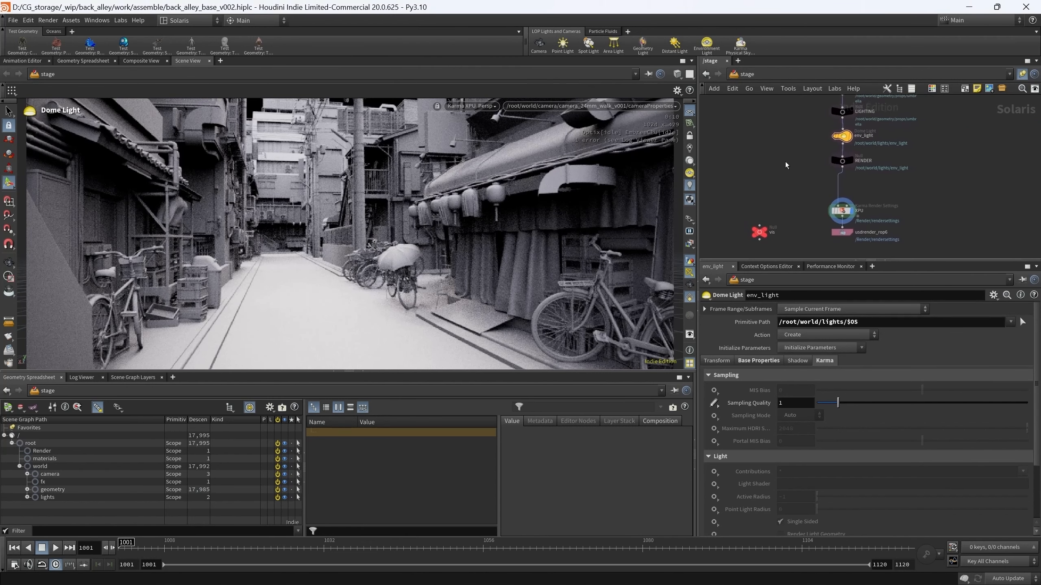
pyautogui.click(9, 363)
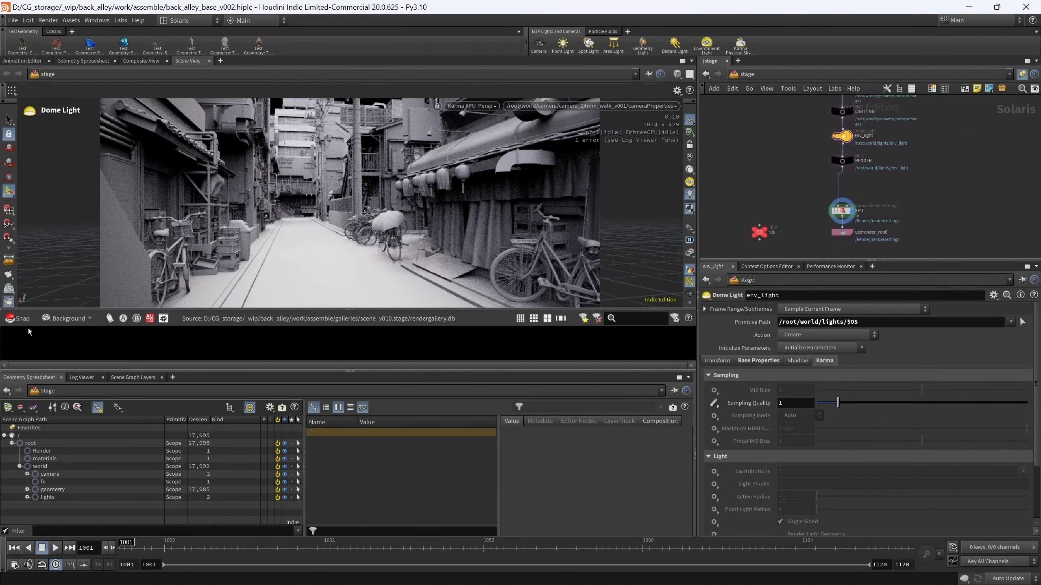
pyautogui.click(20, 322)
# - Open the snapshot in the render gallery viewer and examine the noise around the lanterns and curtains, temporarily raising the brightness to 2
pyautogui.doubleClick(15, 349)
pyautogui.click(464, 448)
pyautogui.scroll(5, 602, 271)
pyautogui.moveTo(604, 273); pyautogui.dragTo(630, 256, button='middle')
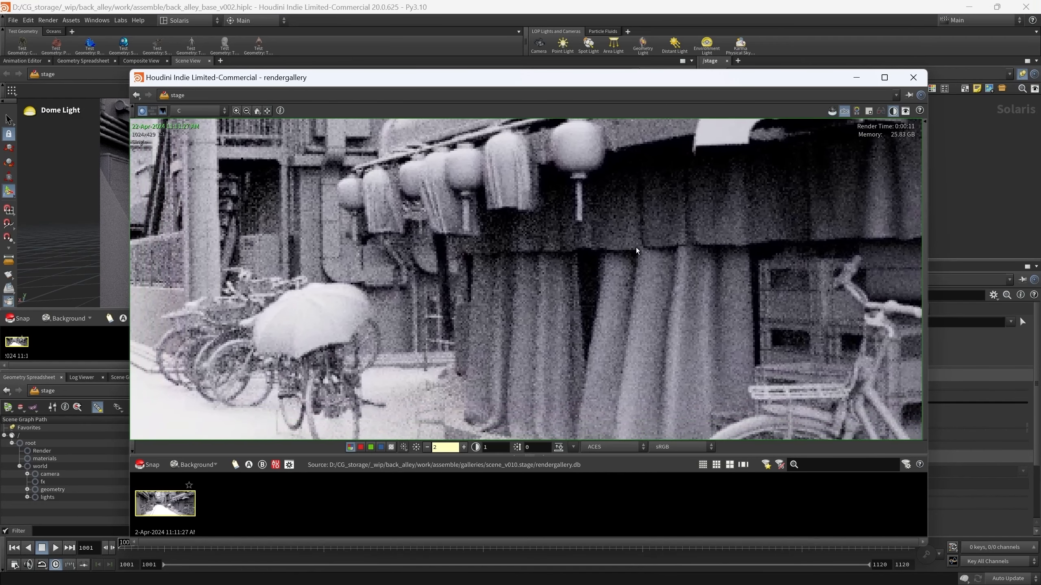
pyautogui.click(417, 448)
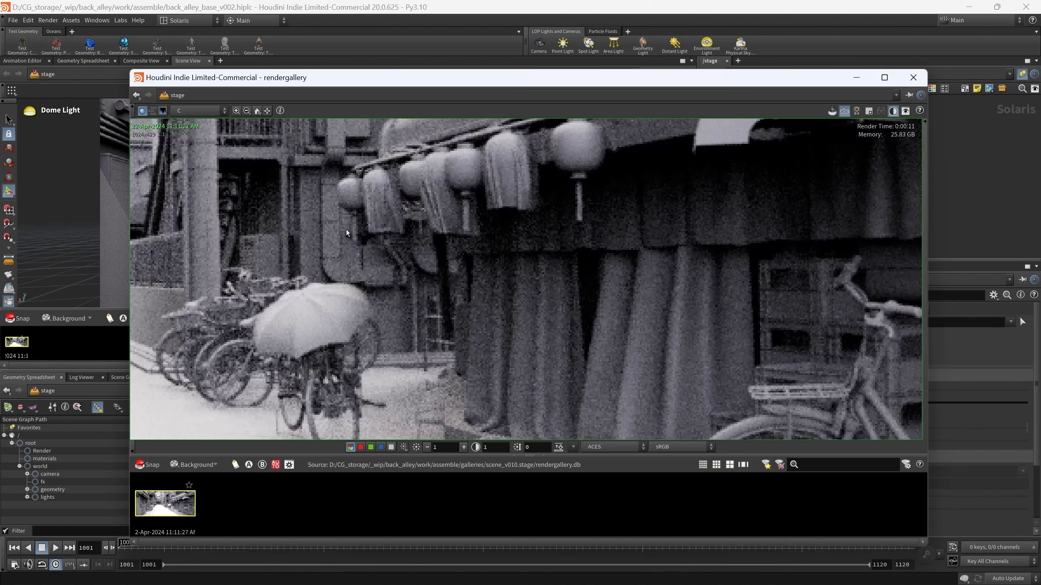
pyautogui.click(267, 111)
pyautogui.scroll(2, 943, 201)
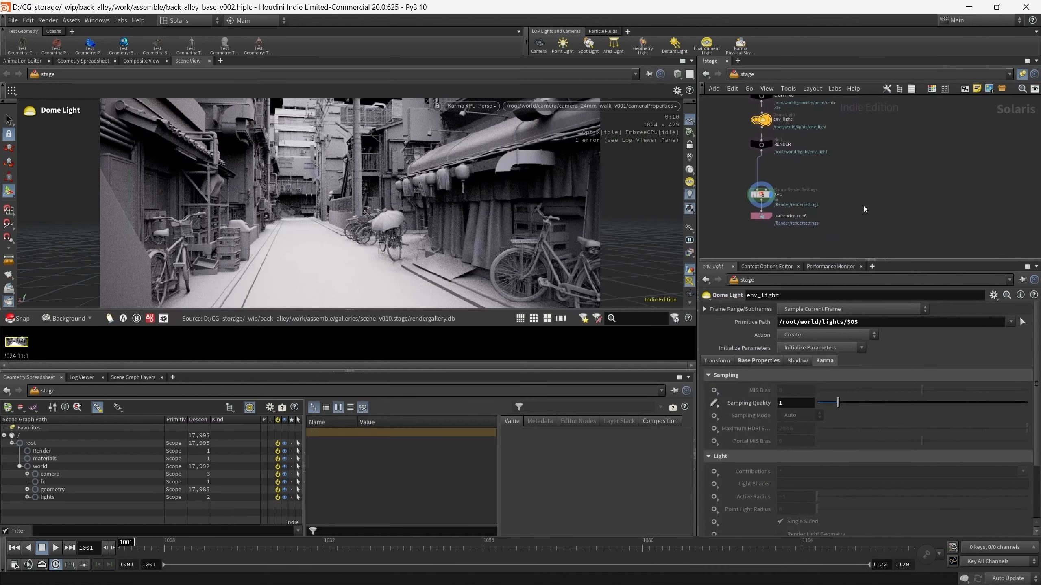
# - Add a Karma render settings and USD render ROP pair beside the XPU node
pyautogui.press('Tab')
pyautogui.write('k')
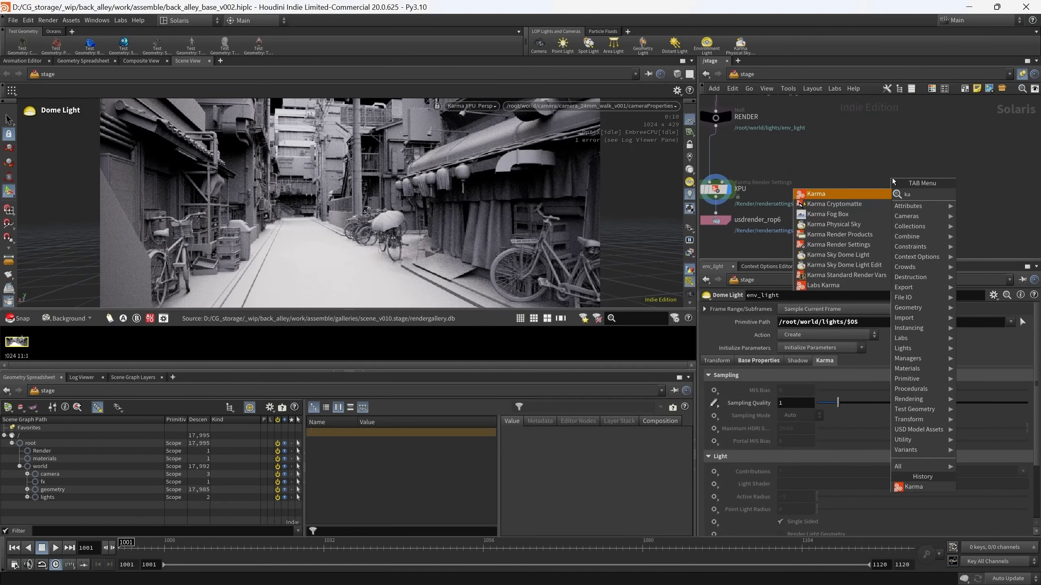
pyautogui.press('Return')
pyautogui.click(892, 178)
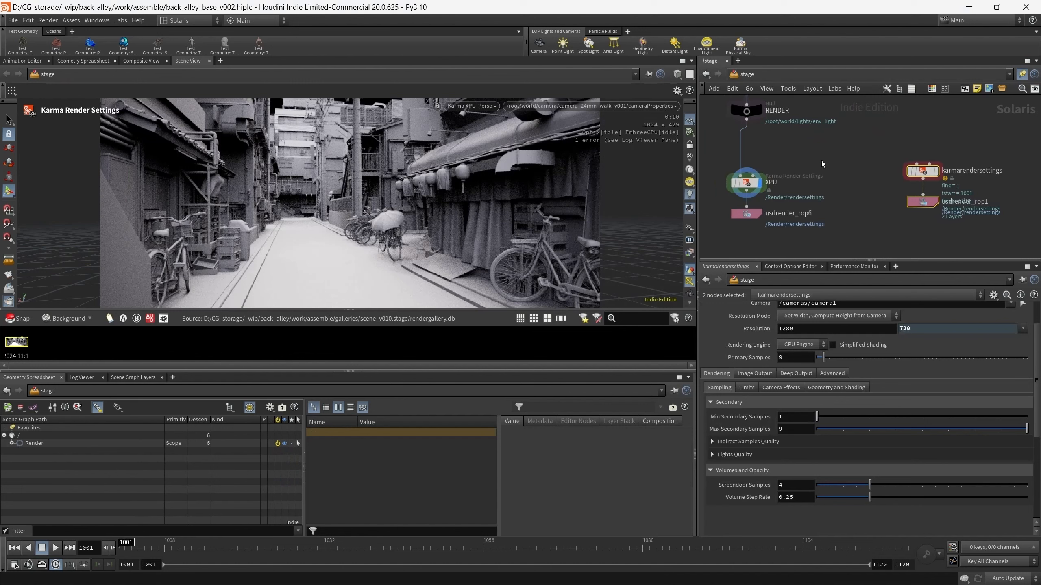
# - Select the XPU node to review its render settings against the newly added Karma nodes
pyautogui.click(746, 183)
pyautogui.moveTo(783, 97); pyautogui.dragTo(798, 126, button='middle')
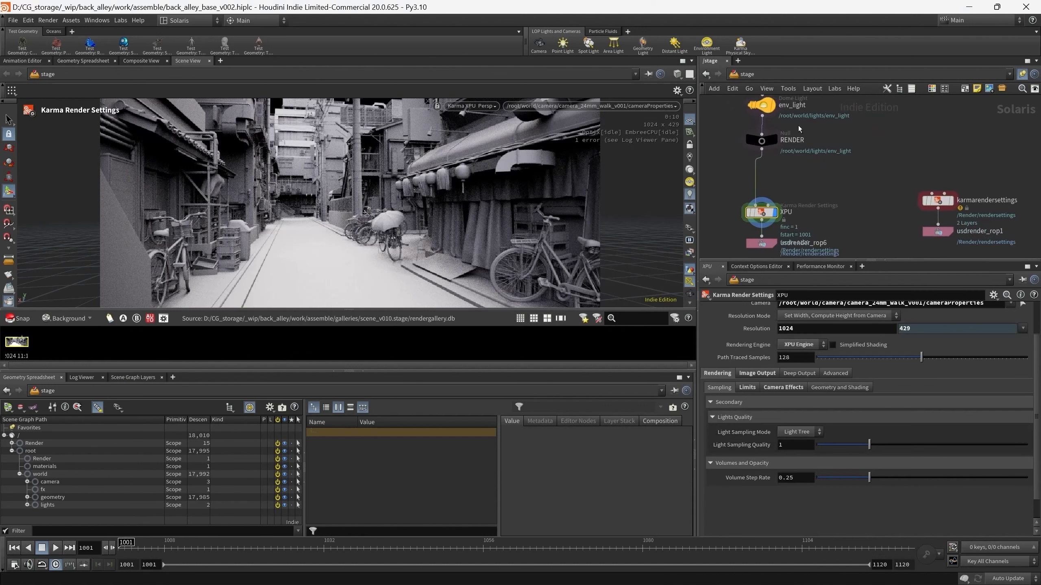
pyautogui.moveTo(847, 205); pyautogui.dragTo(808, 177, button='middle')
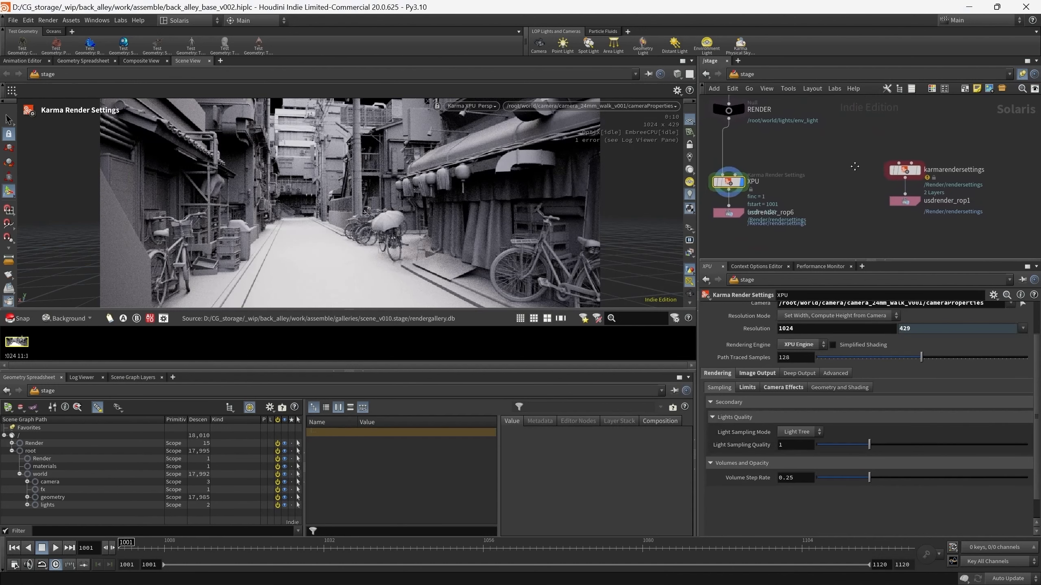
# - Move the new karmarendersettings and usdrender_rop1 nodes closer to the XPU node
pyautogui.moveTo(877, 158); pyautogui.dragTo(960, 240)
pyautogui.moveTo(895, 166); pyautogui.dragTo(902, 162, button='middle')
pyautogui.moveTo(912, 163); pyautogui.dragTo(887, 175)
pyautogui.moveTo(993, 161); pyautogui.dragTo(984, 161, button='middle')
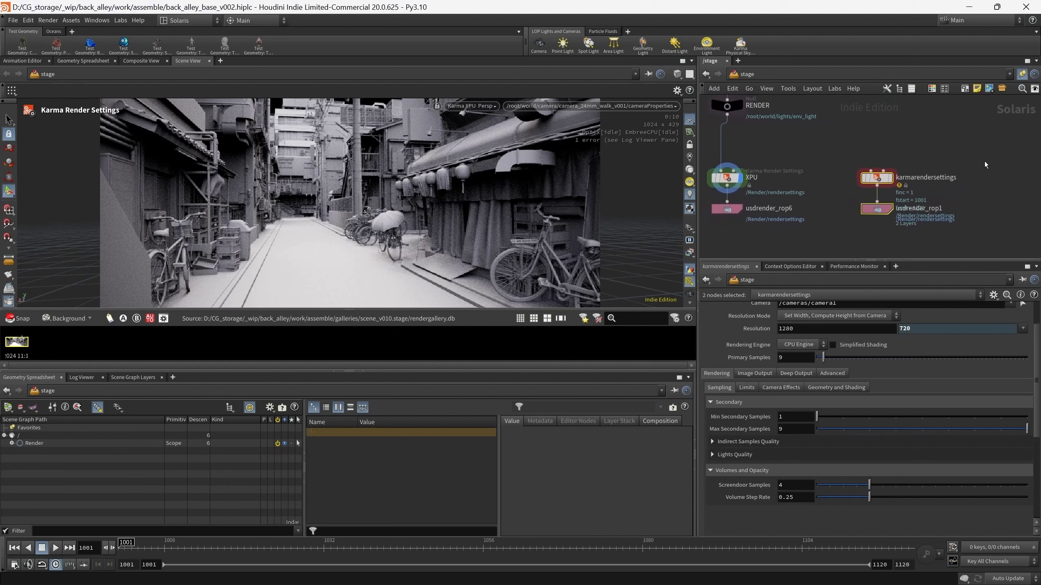
# - Set the rendering engine of the karmarendersettings node to XPU Engine
pyautogui.click(958, 201)
pyautogui.moveTo(958, 201); pyautogui.dragTo(943, 219, button='middle')
pyautogui.scroll(3, 918, 195)
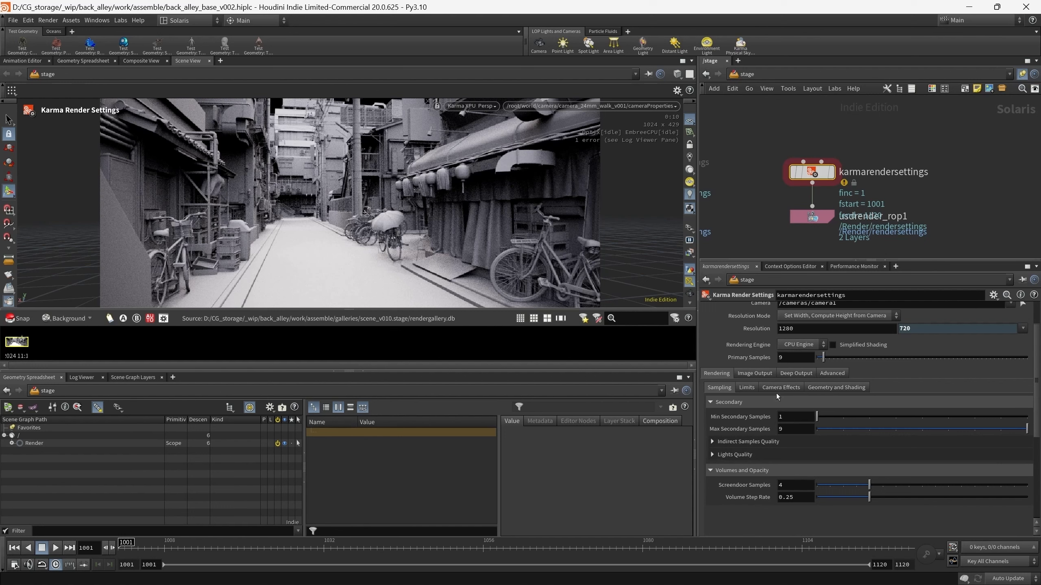
pyautogui.moveTo(751, 191); pyautogui.dragTo(888, 200, button='middle')
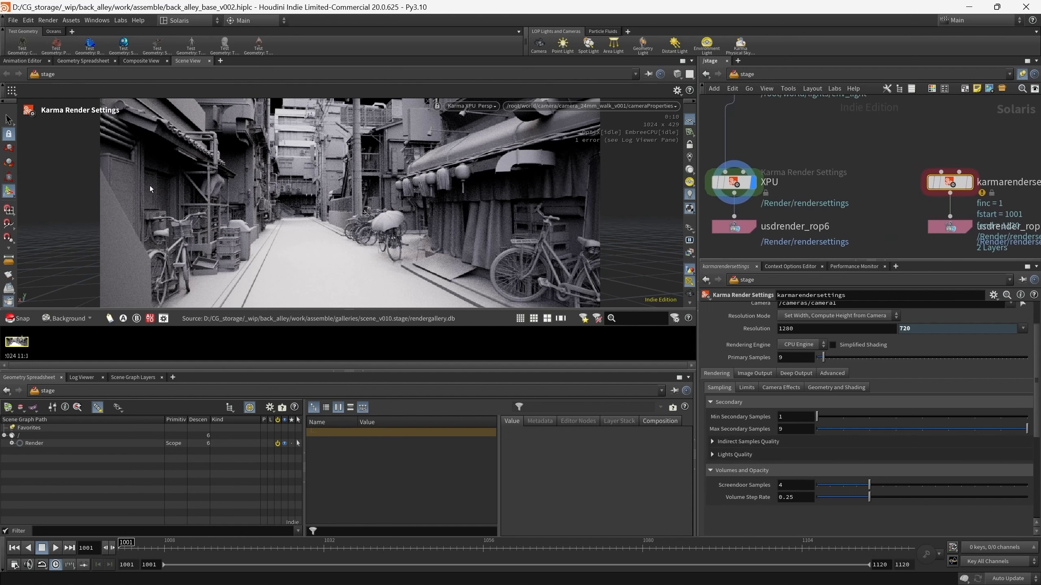
pyautogui.moveTo(881, 180); pyautogui.dragTo(739, 189, button='middle')
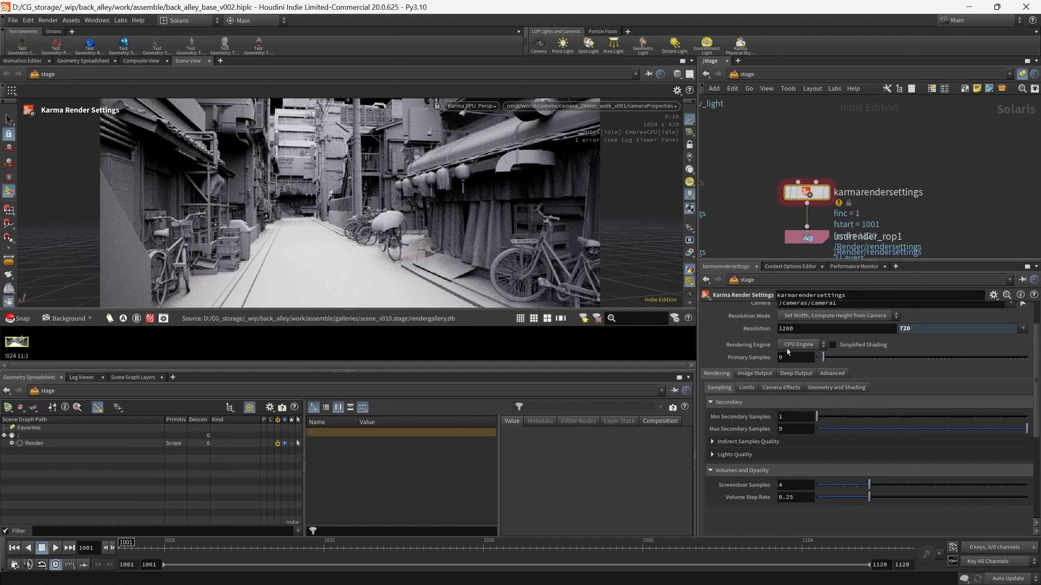
pyautogui.click(795, 345)
pyautogui.click(796, 365)
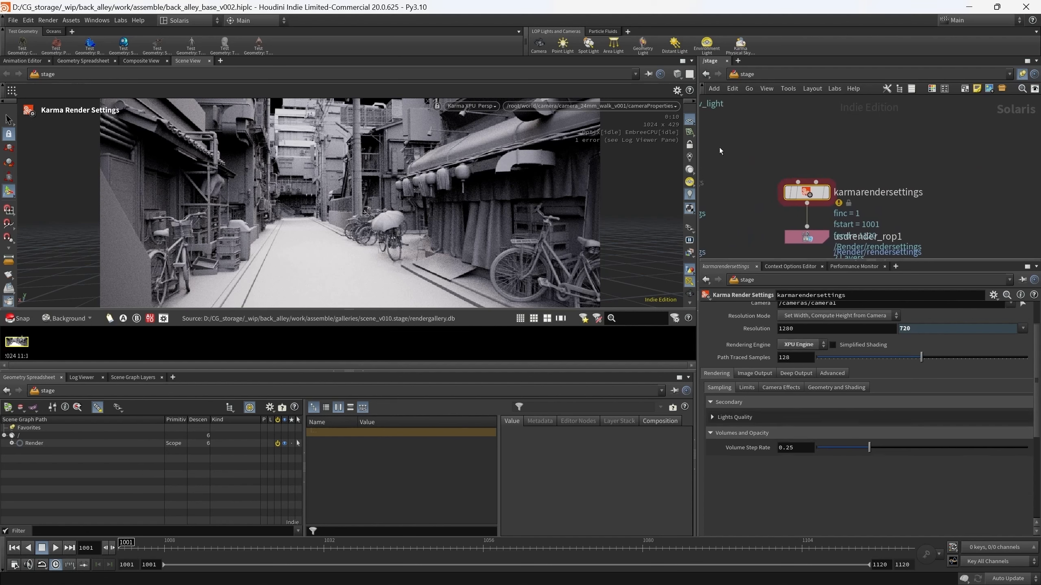
# - Expand the Lights Quality section of karmarendersettings and read the description of the Light Sampling Quality parameter
pyautogui.moveTo(718, 148); pyautogui.dragTo(824, 151, button='middle')
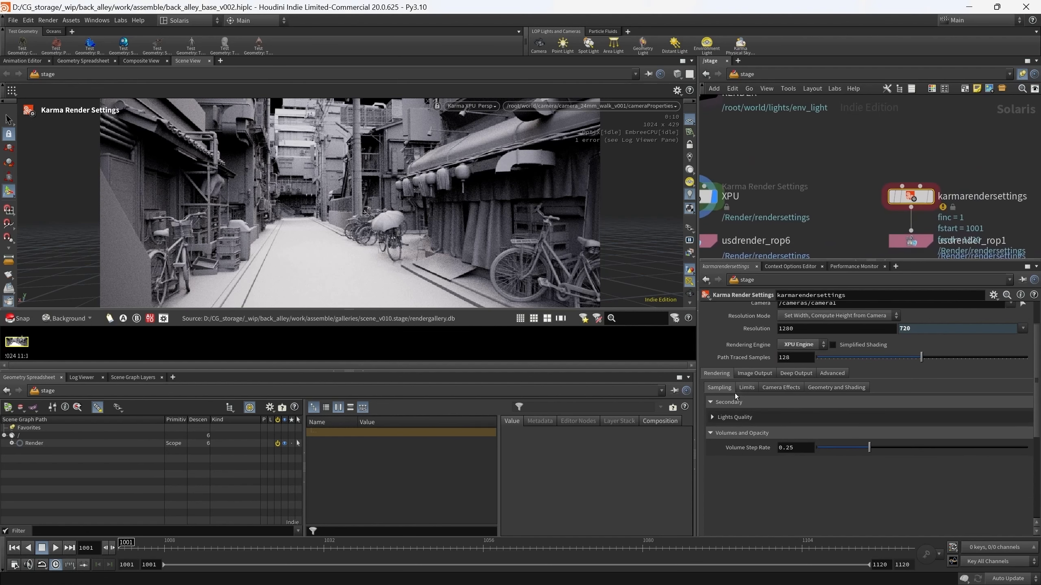
pyautogui.click(734, 417)
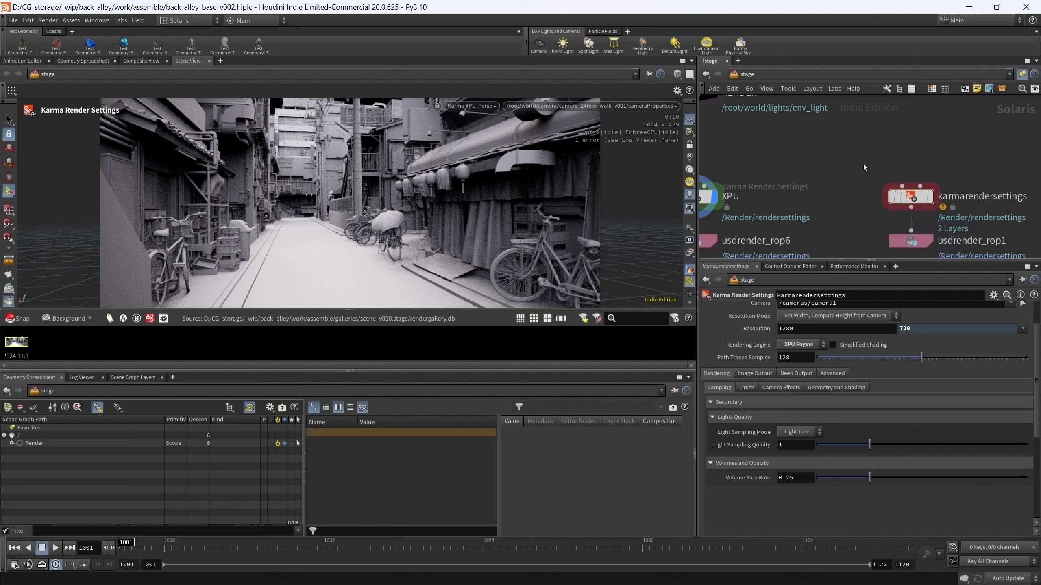
pyautogui.scroll(-2, 865, 170)
pyautogui.scroll(3, 865, 169)
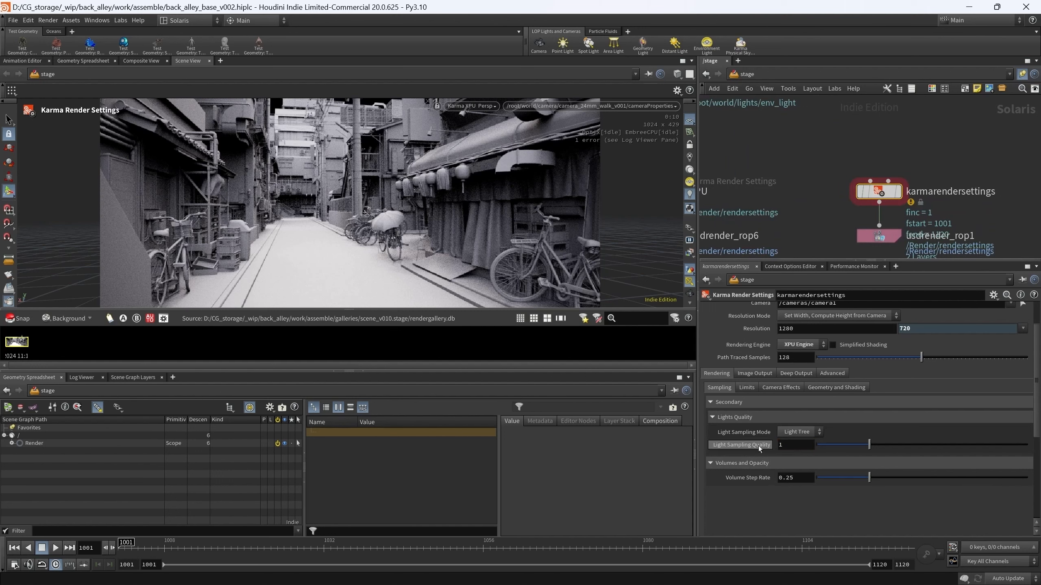
pyautogui.moveTo(758, 447)
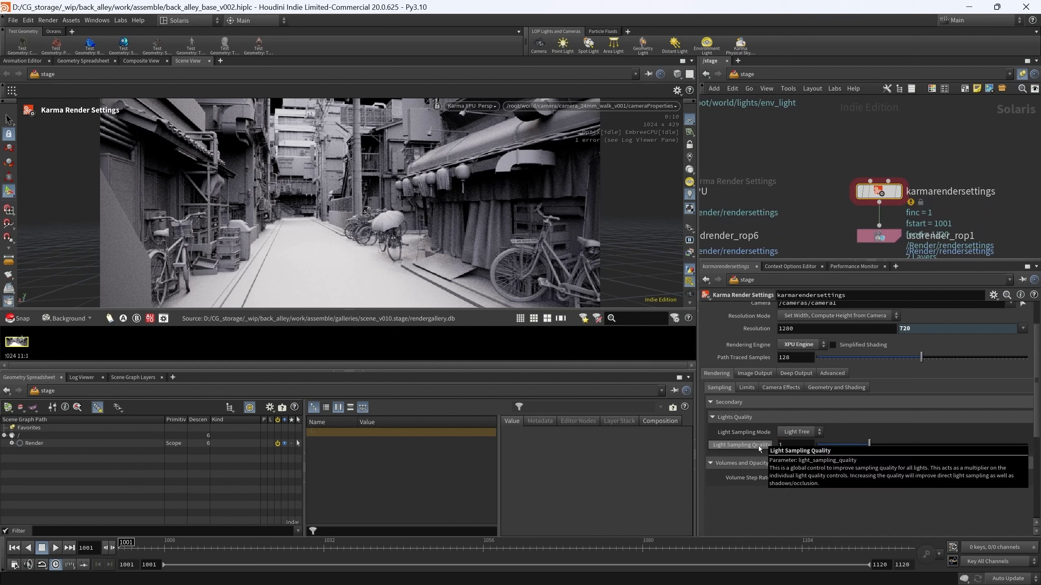
# - Select the env_light dome light and choose Set or Create for its Karma Sampling Quality
pyautogui.scroll(-3, 824, 133)
pyautogui.moveTo(828, 135); pyautogui.dragTo(900, 168, button='middle')
pyautogui.click(788, 137)
pyautogui.scroll(4, 812, 143)
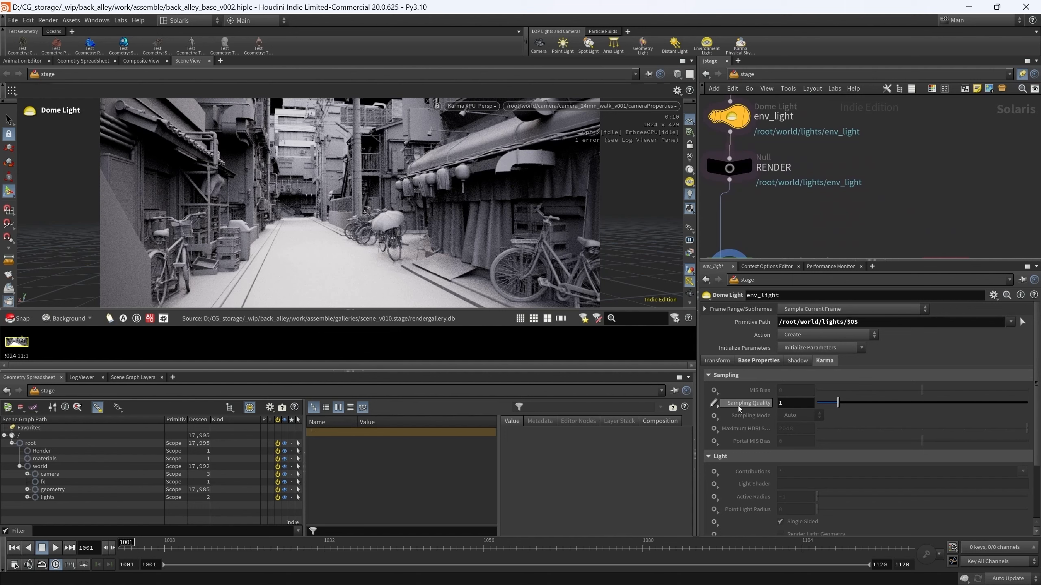
pyautogui.moveTo(731, 172)
pyautogui.mouseDown(button='middle')
pyautogui.moveTo(797, 196)
pyautogui.moveTo(787, 208)
pyautogui.mouseUp(button='middle')
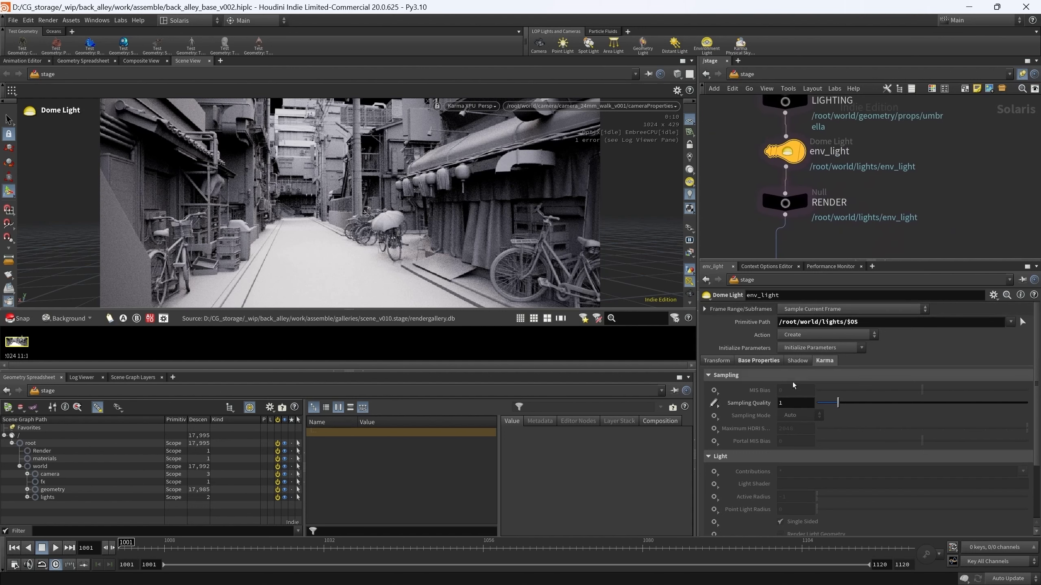
pyautogui.click(715, 406)
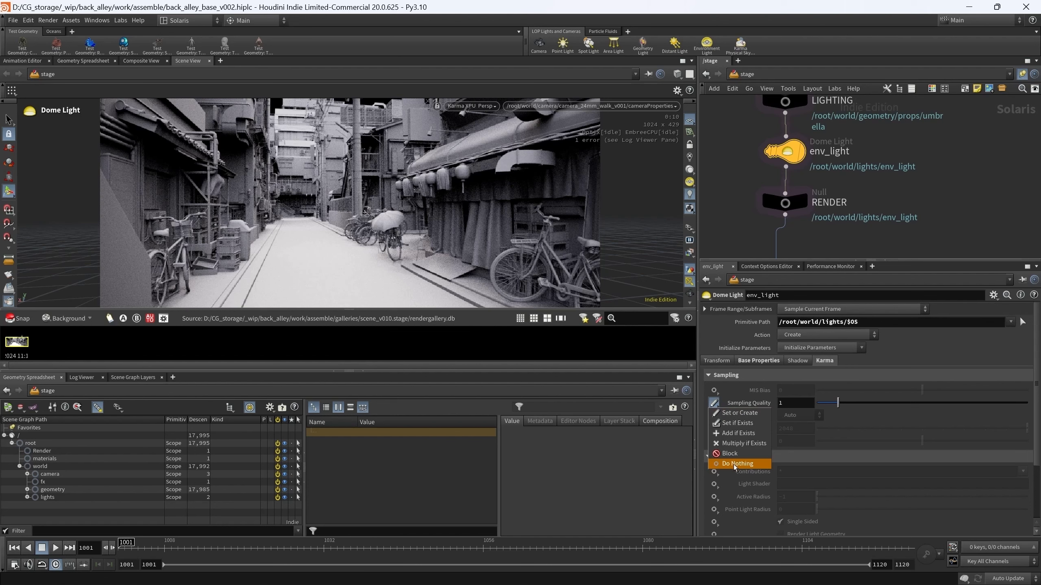
pyautogui.click(741, 415)
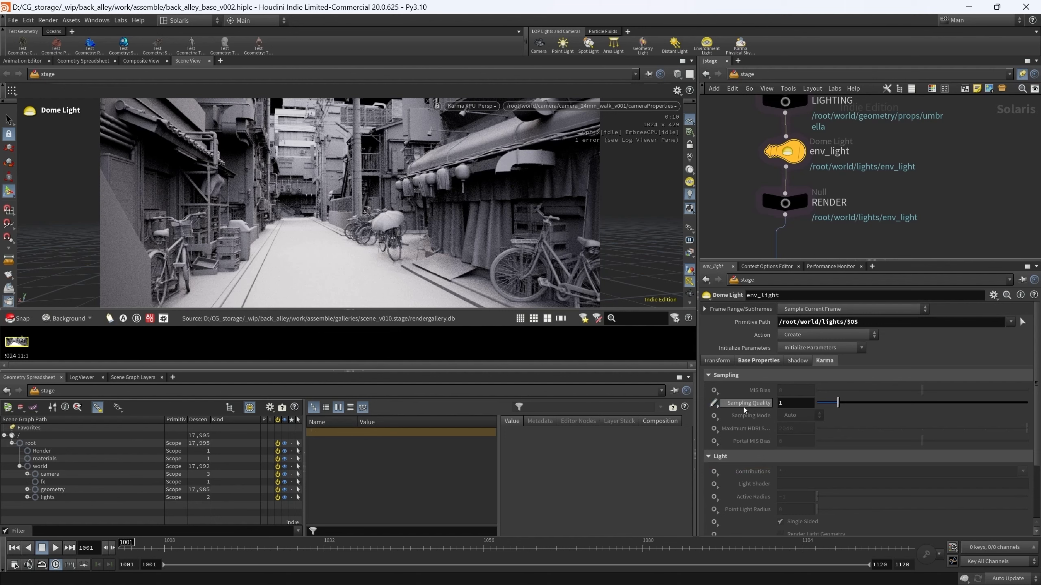
# - Compare the Light Sampling Quality of karmarendersettings with the Sampling Quality of the env_light dome light
pyautogui.moveTo(893, 196); pyautogui.dragTo(816, 129, button='middle')
pyautogui.click(880, 192)
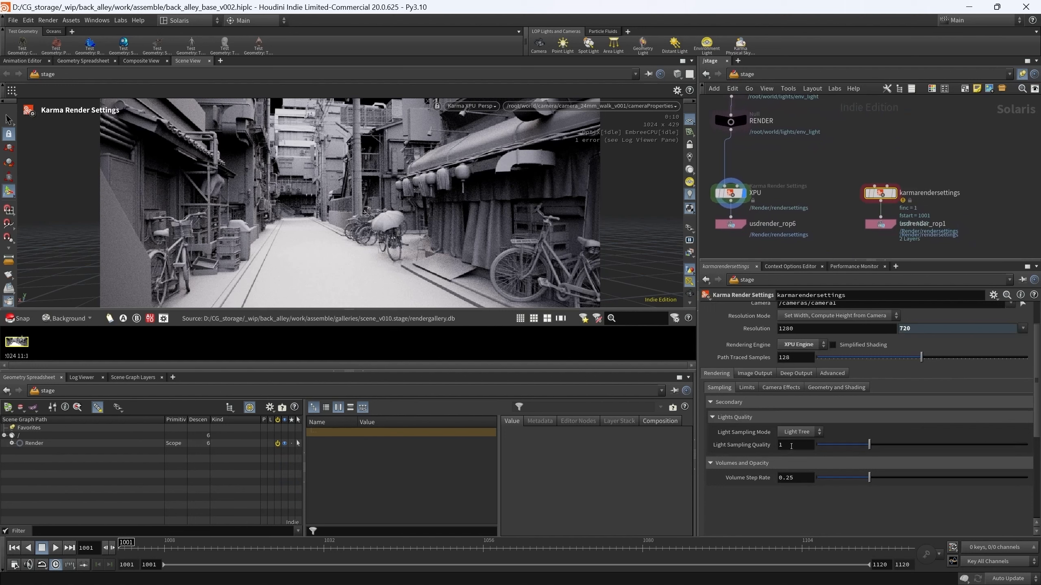
pyautogui.moveTo(839, 150); pyautogui.dragTo(901, 219, button='middle')
pyautogui.scroll(3, 833, 165)
pyautogui.click(777, 154)
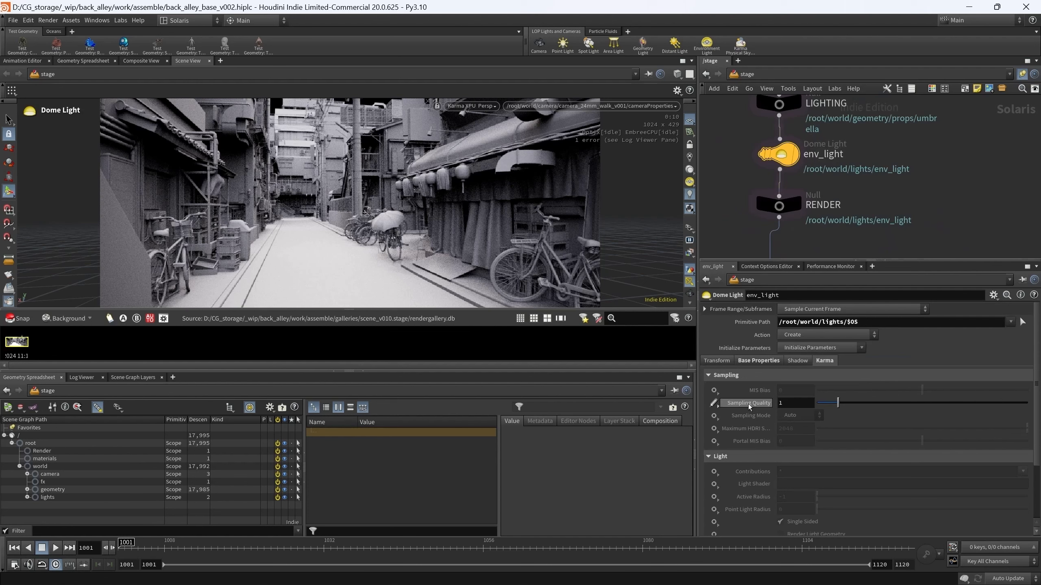
# - Go back to the env_light dome light and open its Karma Sampling Quality value for editing
pyautogui.moveTo(926, 183)
pyautogui.mouseDown(button='middle')
pyautogui.moveTo(943, 189)
pyautogui.moveTo(930, 193)
pyautogui.moveTo(930, 182)
pyautogui.mouseUp(button='middle')
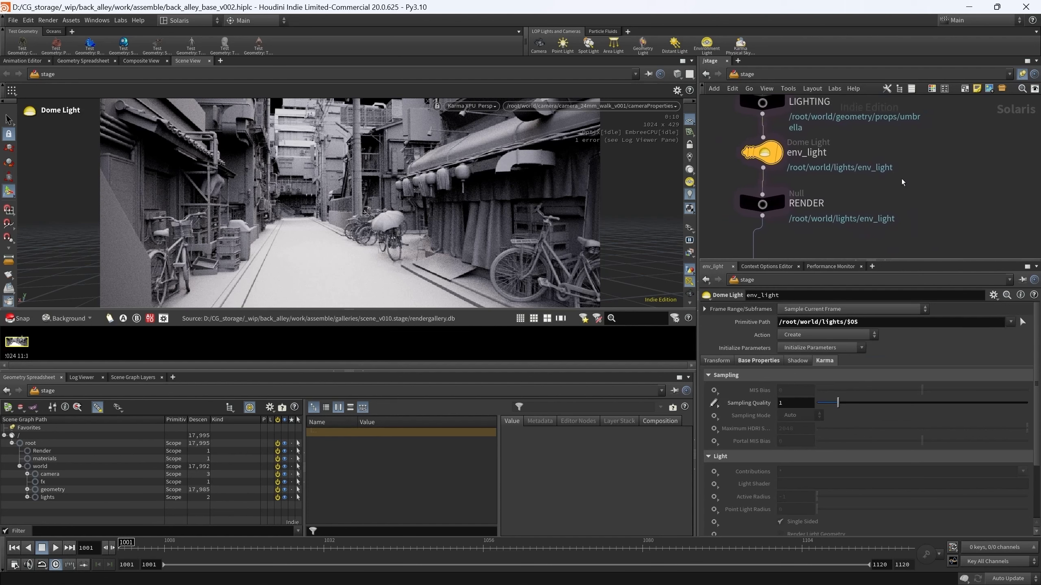
pyautogui.moveTo(901, 178)
pyautogui.mouseDown(button='middle')
pyautogui.moveTo(896, 192)
pyautogui.moveTo(909, 195)
pyautogui.mouseUp(button='middle')
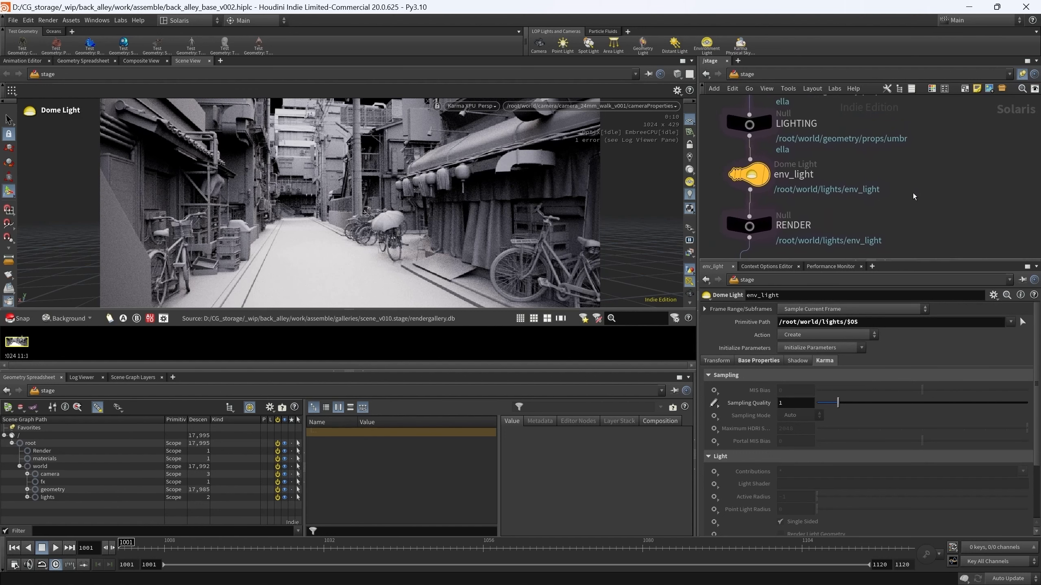
pyautogui.scroll(-3, 912, 193)
pyautogui.moveTo(907, 198)
pyautogui.mouseDown(button='middle')
pyautogui.moveTo(903, 155)
pyautogui.moveTo(910, 166)
pyautogui.moveTo(896, 169)
pyautogui.moveTo(924, 191)
pyautogui.mouseUp(button='middle')
pyautogui.scroll(3, 865, 131)
pyautogui.moveTo(772, 115); pyautogui.dragTo(848, 147)
pyautogui.moveTo(904, 152); pyautogui.dragTo(889, 170, button='middle')
pyautogui.scroll(3, 887, 164)
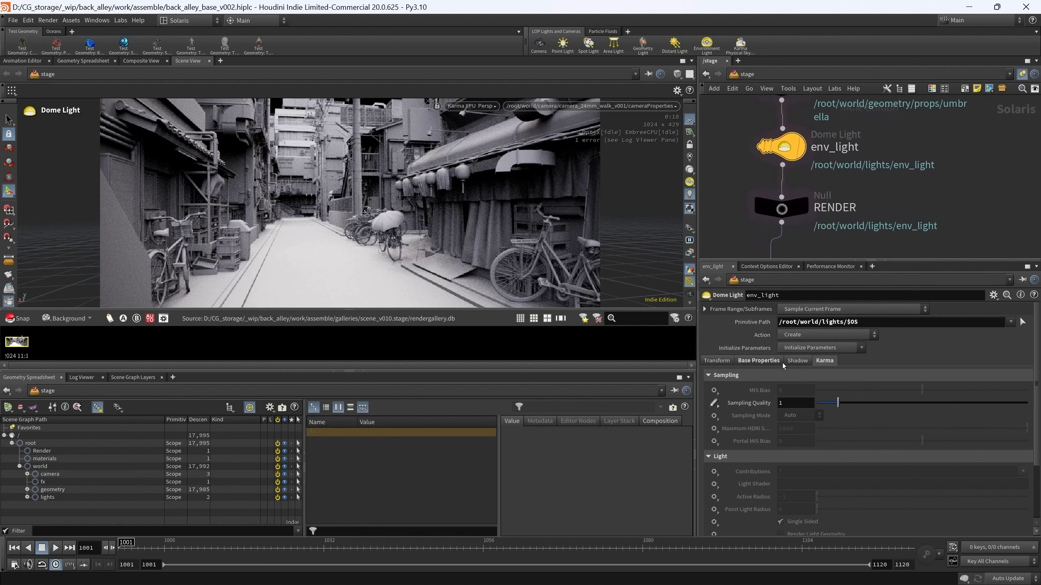
pyautogui.doubleClick(790, 403)
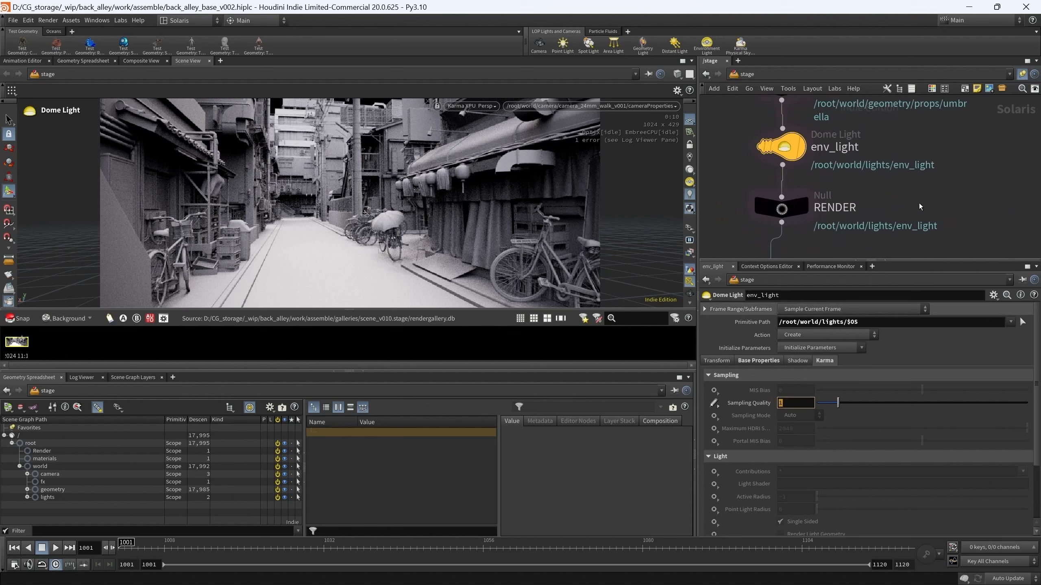
# - Set the Karma Sampling Quality of the env_light dome light to 2 and let the viewport re-render
pyautogui.write('2')
pyautogui.press('Return')
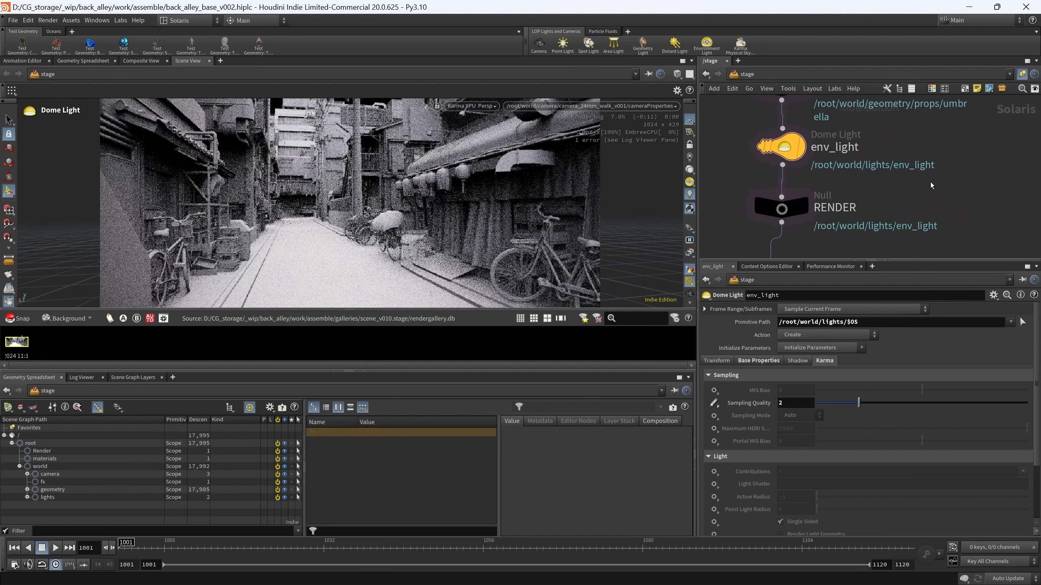
pyautogui.moveTo(910, 189); pyautogui.dragTo(911, 185, button='middle')
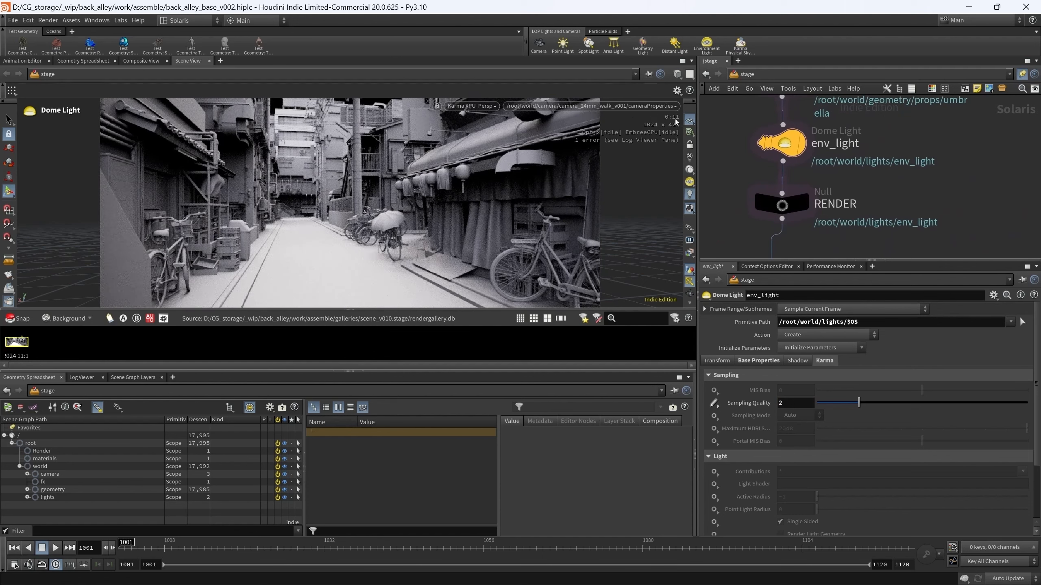
# - Open the render gallery in its own enlarged window and frame the lanterns in the first snapshot
pyautogui.doubleClick(23, 344)
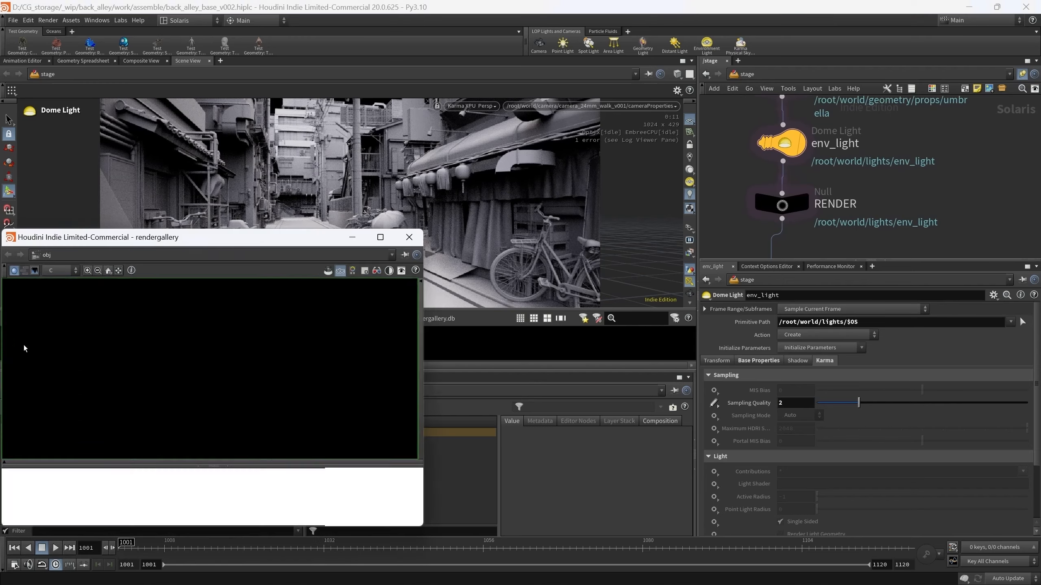
pyautogui.moveTo(214, 238); pyautogui.dragTo(327, 95)
pyautogui.moveTo(535, 385); pyautogui.dragTo(789, 524)
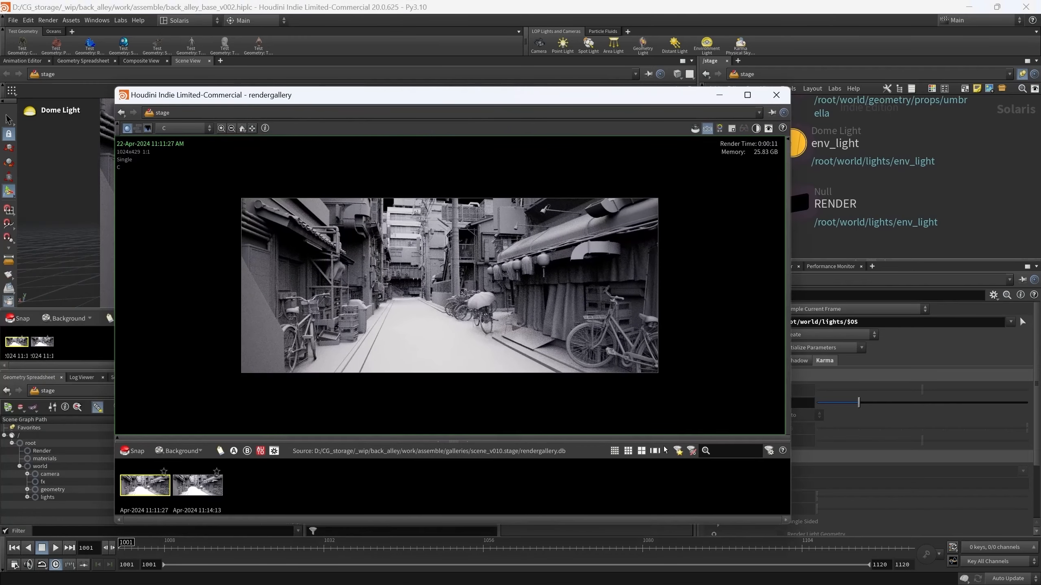
pyautogui.click(251, 127)
pyautogui.scroll(6, 627, 271)
pyautogui.moveTo(521, 250); pyautogui.dragTo(445, 311, button='middle')
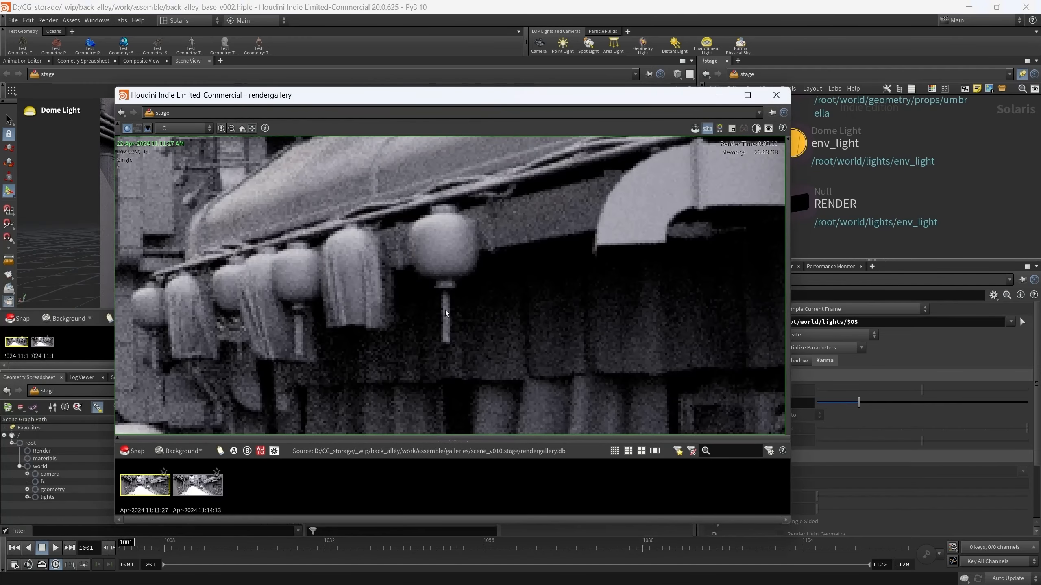
# - Compare the noise of the two snapshots at brightness 2, and close the render gallery window
pyautogui.click(199, 488)
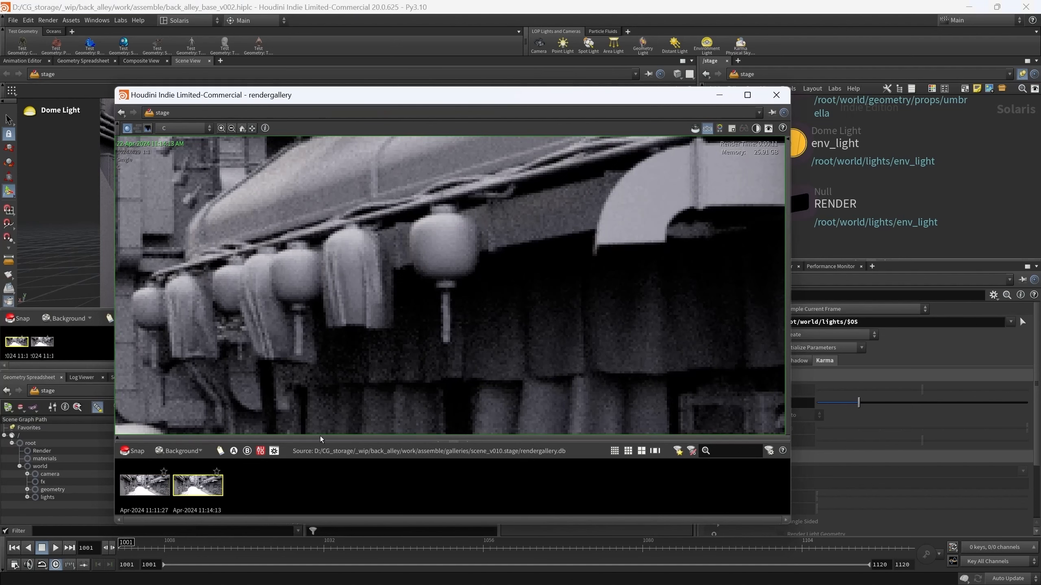
pyautogui.click(321, 439)
pyautogui.click(387, 435)
pyautogui.scroll(4, 500, 272)
pyautogui.click(163, 495)
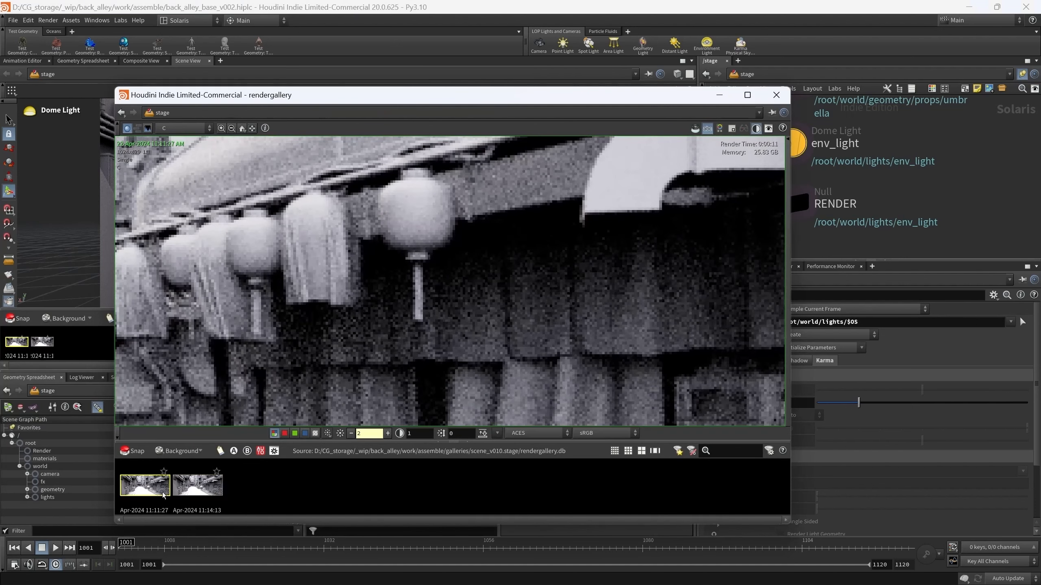
pyautogui.click(199, 494)
pyautogui.click(163, 494)
pyautogui.click(199, 494)
pyautogui.click(776, 95)
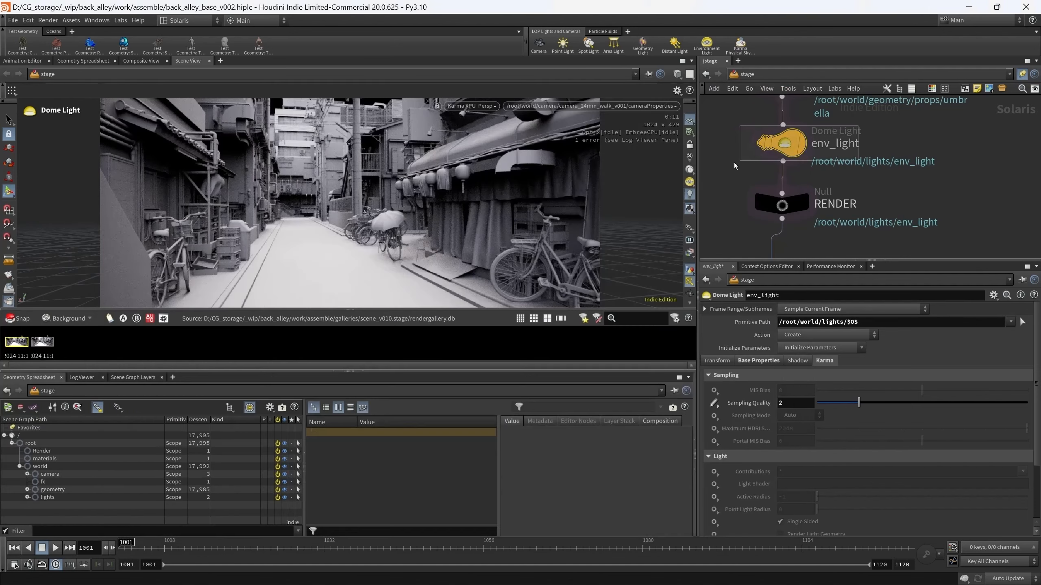
# - Set the Sampling Quality of the env_light dome light to 5 and let the viewport re-render
pyautogui.doubleClick(790, 403)
pyautogui.write('5')
pyautogui.press('Return')
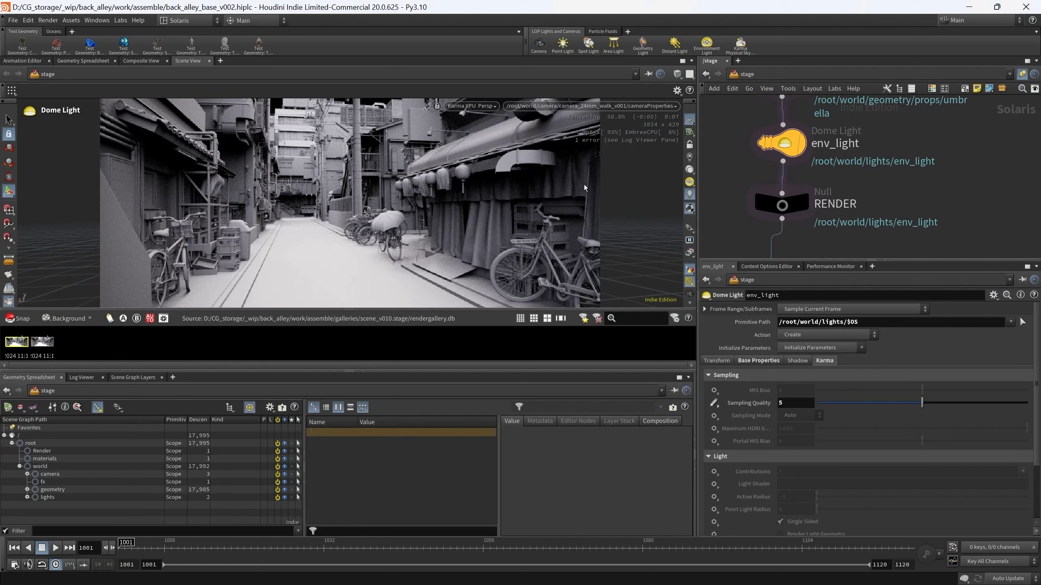
pyautogui.moveTo(911, 182); pyautogui.dragTo(904, 208, button='middle')
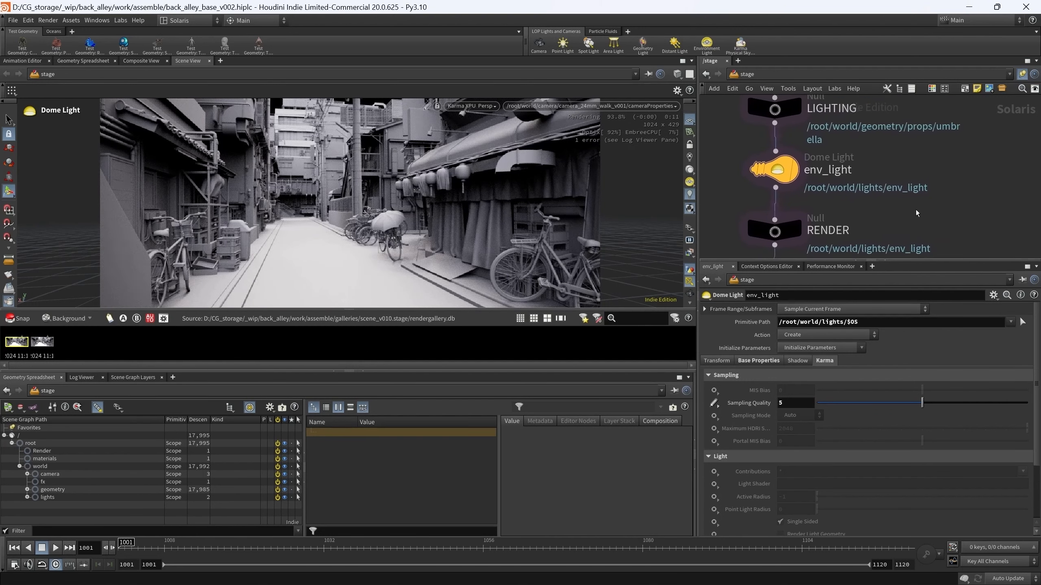
# - Snapshot the new render and open the render gallery in its own enlarged window
pyautogui.click(18, 318)
pyautogui.doubleClick(15, 343)
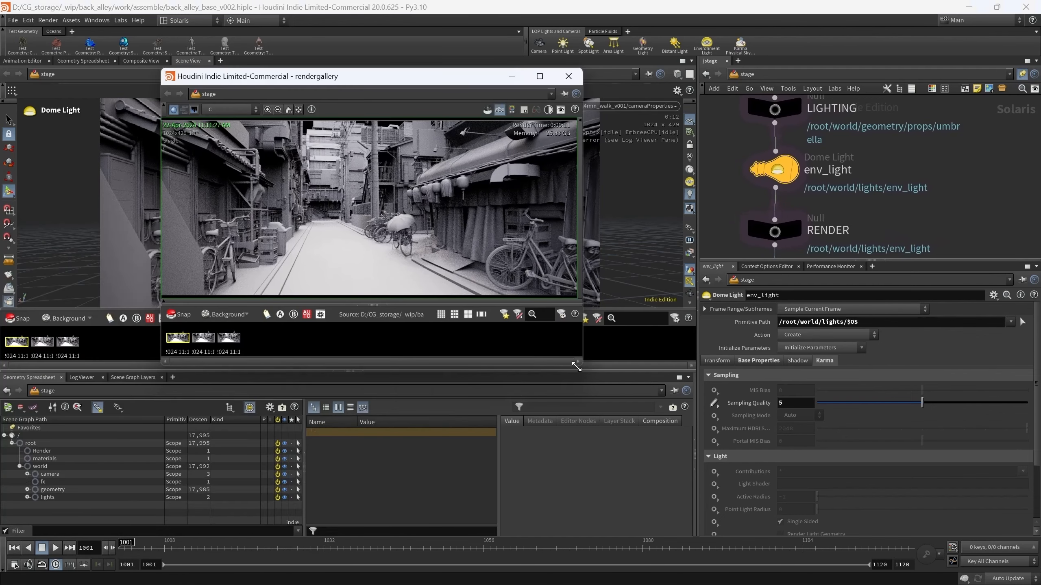
pyautogui.scroll(2, 415, 153)
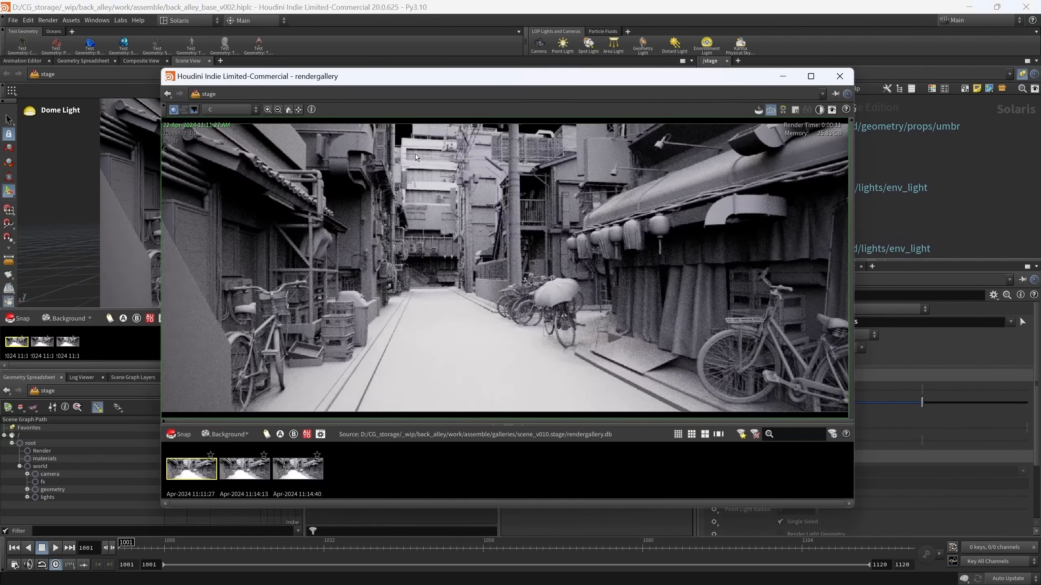
# - Frame the lanterns and curtains in the first snapshot and raise the display brightness to 2
pyautogui.scroll(5, 660, 223)
pyautogui.moveTo(660, 223); pyautogui.dragTo(621, 215, button='middle')
pyautogui.moveTo(580, 330); pyautogui.dragTo(425, 292, button='middle')
pyautogui.scroll(1, 585, 293)
pyautogui.click(411, 421)
pyautogui.click(441, 416)
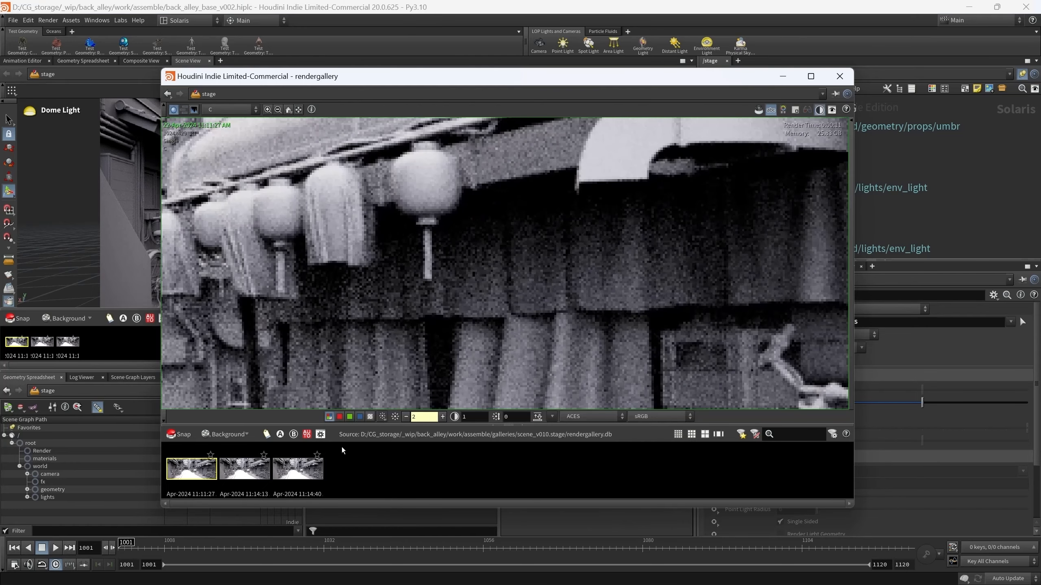
# - Compare the noise around the lanterns between the first snapshot and the third one
pyautogui.click(290, 475)
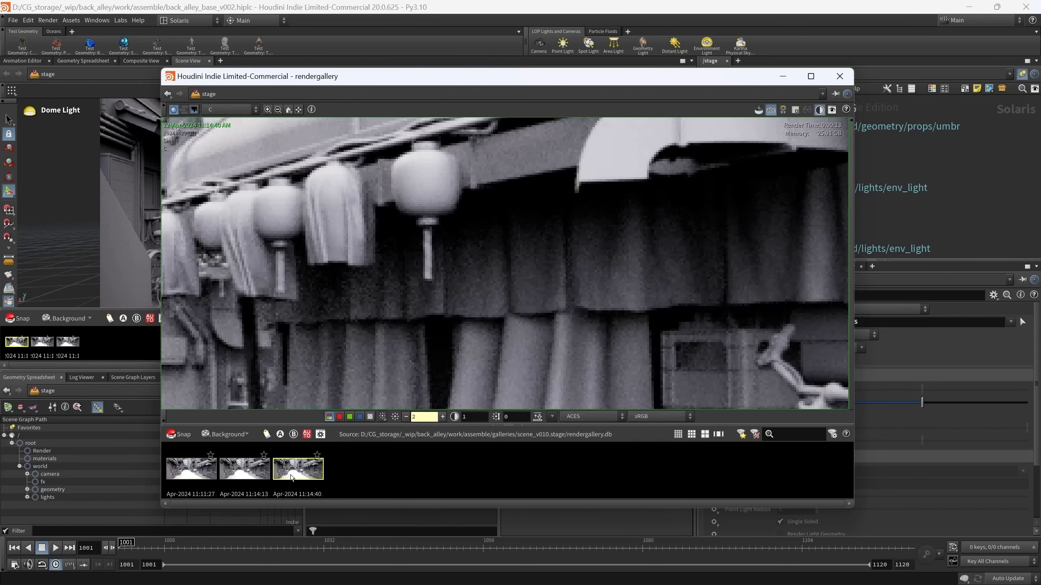
pyautogui.click(183, 473)
pyautogui.click(294, 473)
pyautogui.moveTo(502, 309); pyautogui.dragTo(596, 262, button='middle')
pyautogui.scroll(-4, 553, 312)
pyautogui.scroll(3, 564, 231)
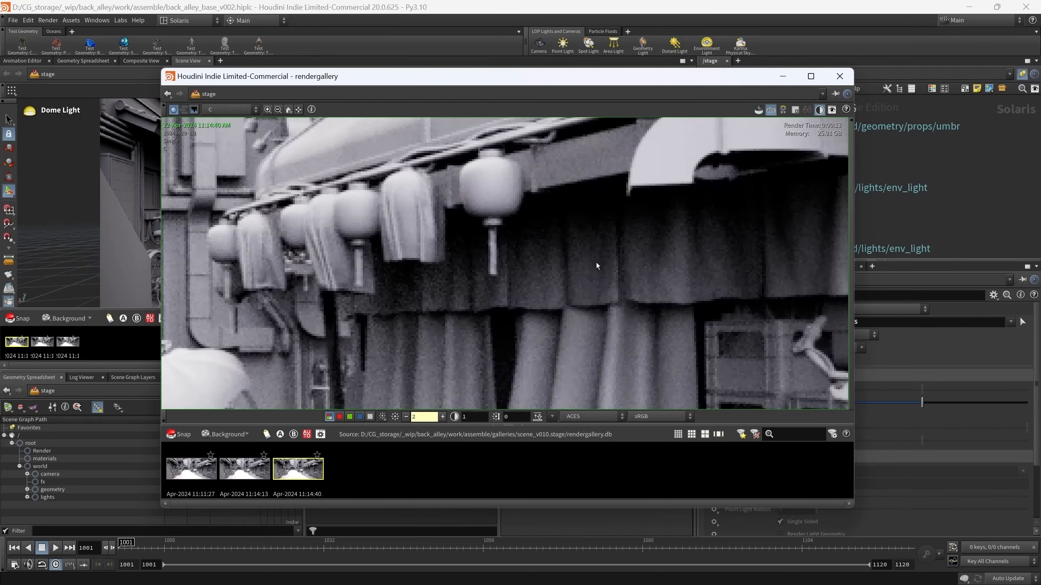
pyautogui.scroll(2, 596, 261)
pyautogui.scroll(-3, 412, 336)
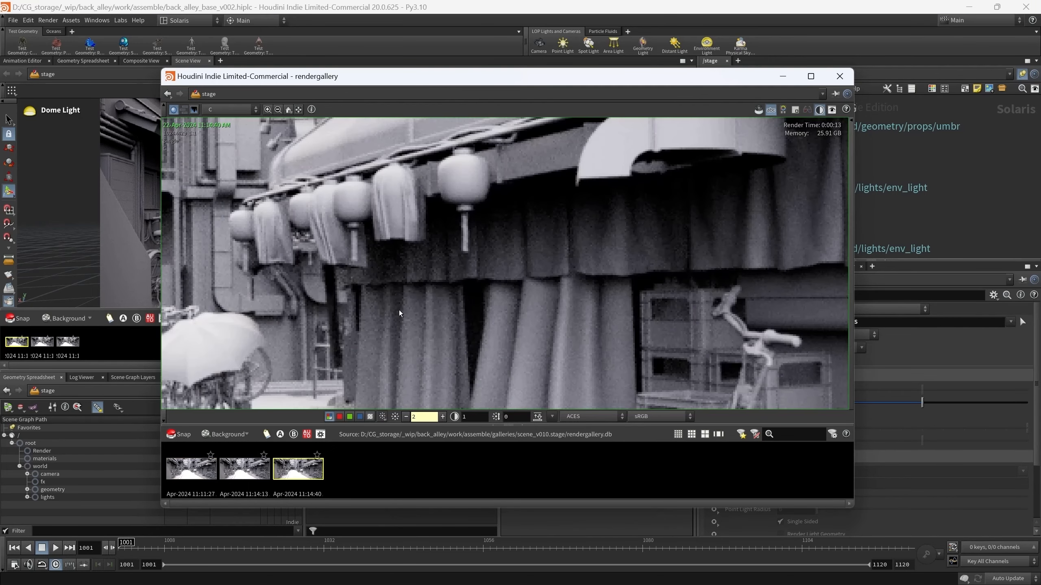
pyautogui.moveTo(485, 293)
pyautogui.mouseDown(button='middle')
pyautogui.moveTo(516, 353)
pyautogui.moveTo(613, 358)
pyautogui.moveTo(465, 283)
pyautogui.moveTo(477, 292)
pyautogui.mouseUp(button='middle')
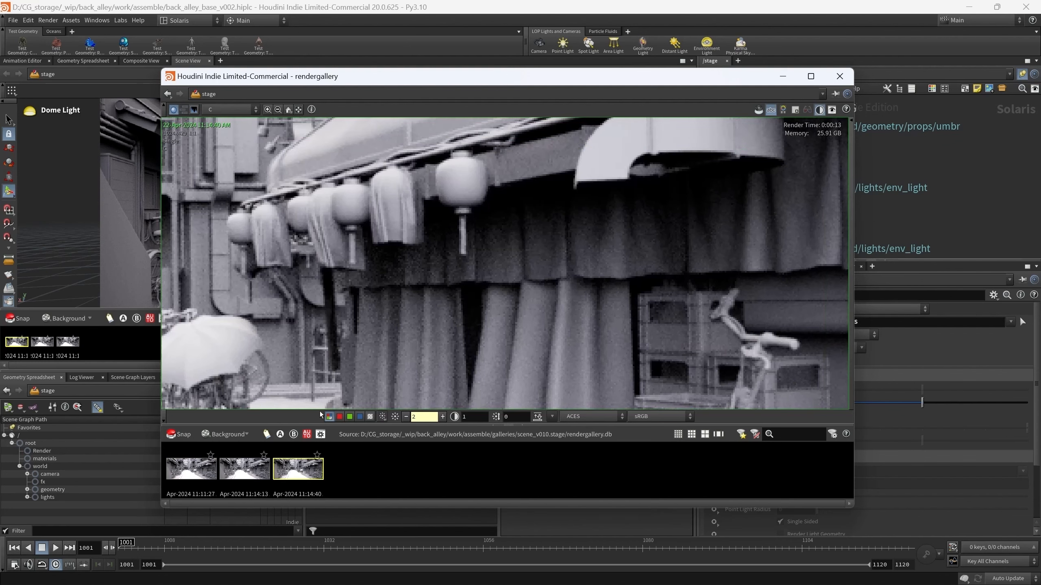
# - Compare the curtain noise in the first and third snapshots again, then reset the brightness to 1 and fit the whole image
pyautogui.click(200, 473)
pyautogui.click(306, 477)
pyautogui.click(189, 475)
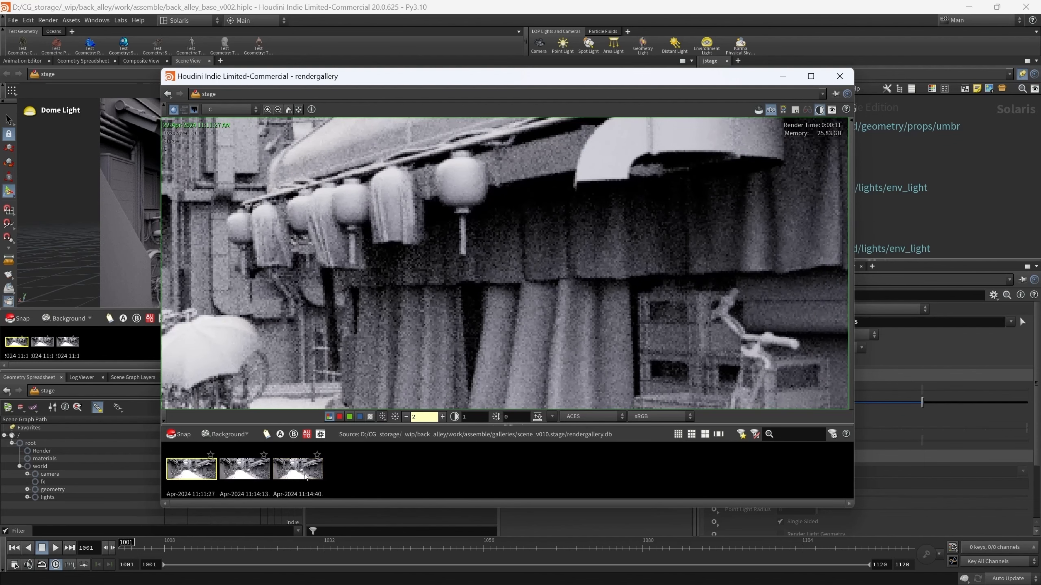
pyautogui.click(308, 476)
pyautogui.click(187, 474)
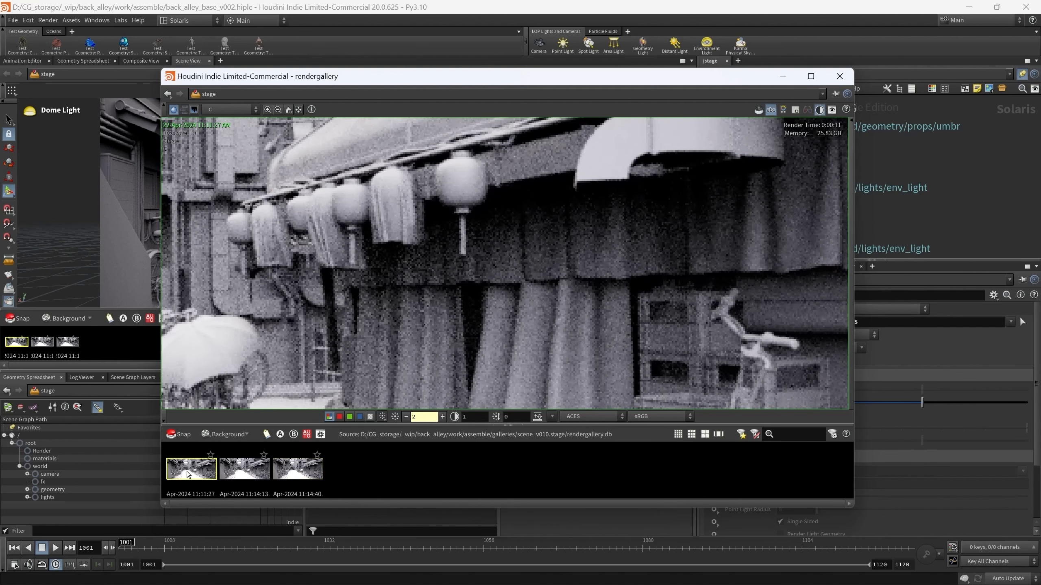
pyautogui.click(299, 474)
pyautogui.moveTo(458, 282); pyautogui.dragTo(502, 287, button='middle')
pyautogui.click(298, 109)
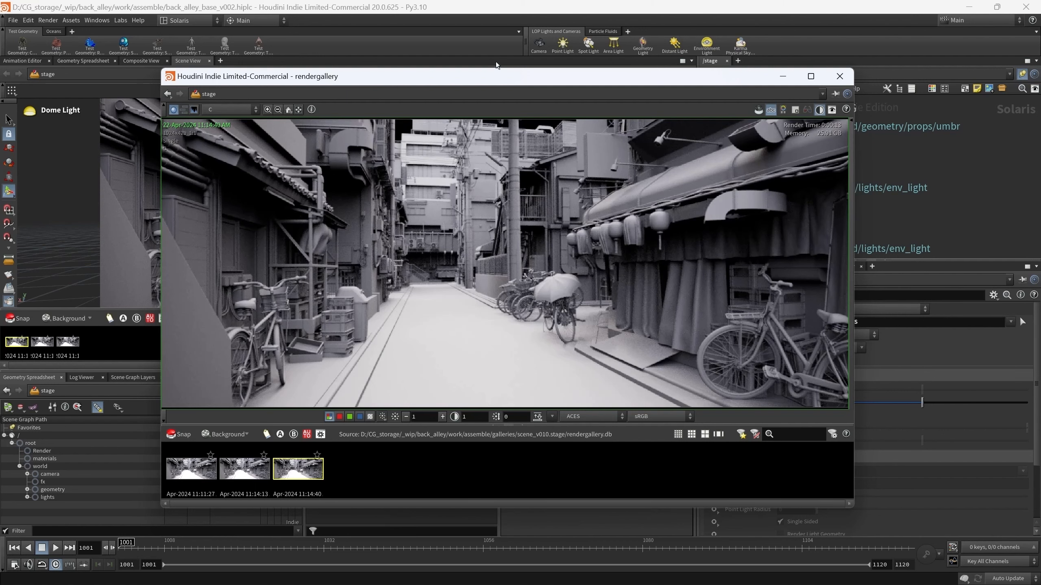
# - Compare the first and third snapshots at full frame with brightness 1, and inspect the lanterns up close
pyautogui.moveTo(492, 69); pyautogui.dragTo(491, 69)
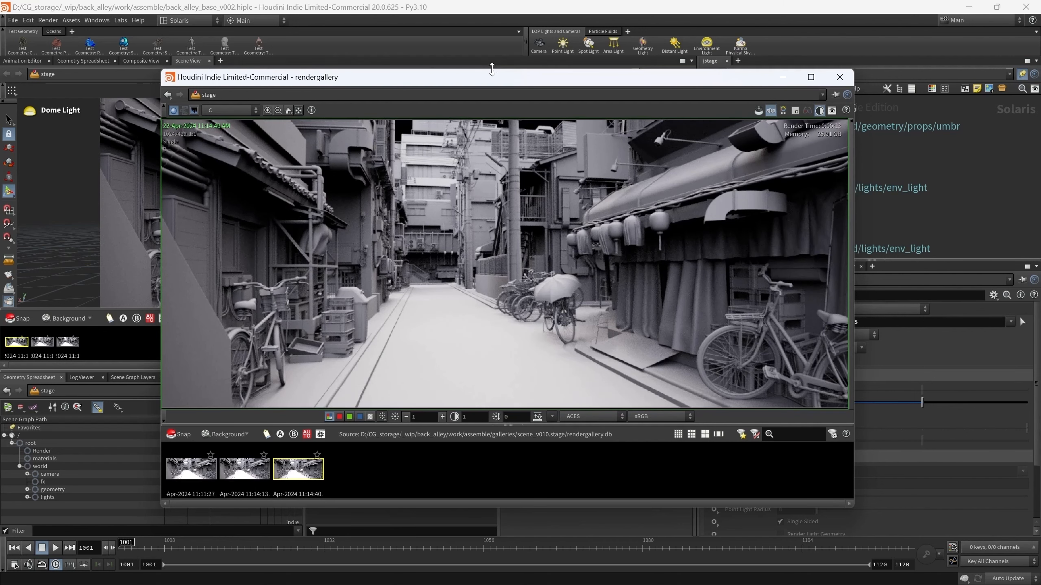
pyautogui.click(200, 465)
pyautogui.click(294, 471)
pyautogui.click(201, 470)
pyautogui.click(290, 471)
pyautogui.scroll(3, 719, 209)
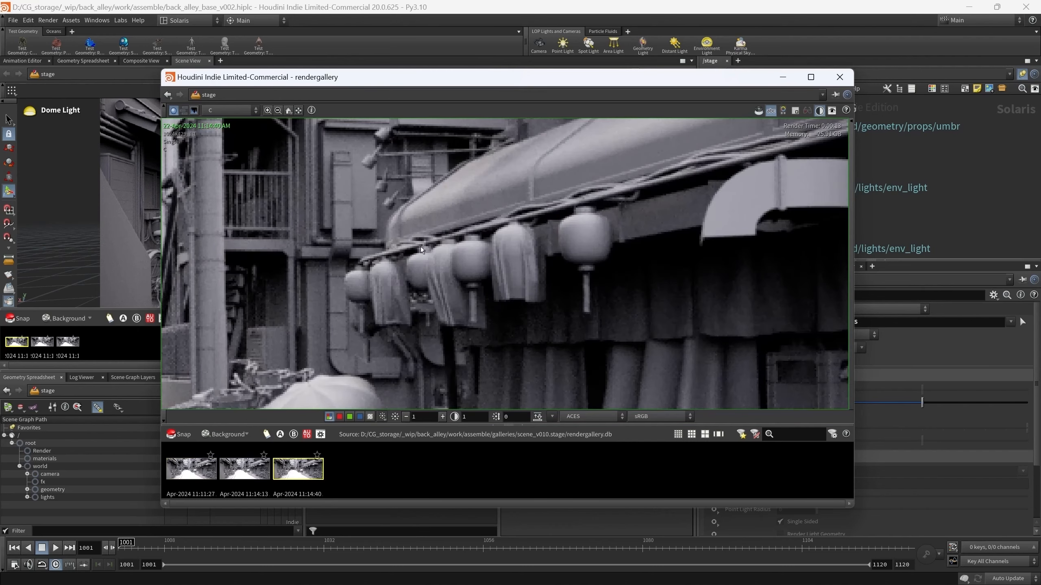
pyautogui.click(299, 111)
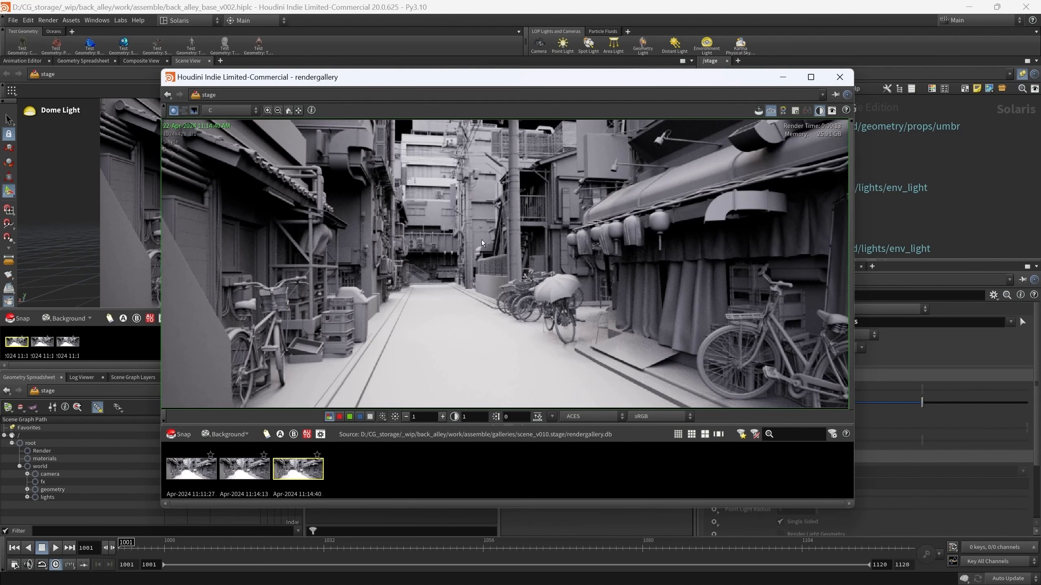
# - Move the render gallery window off the node network and minimize it
pyautogui.moveTo(750, 77); pyautogui.dragTo(501, 54)
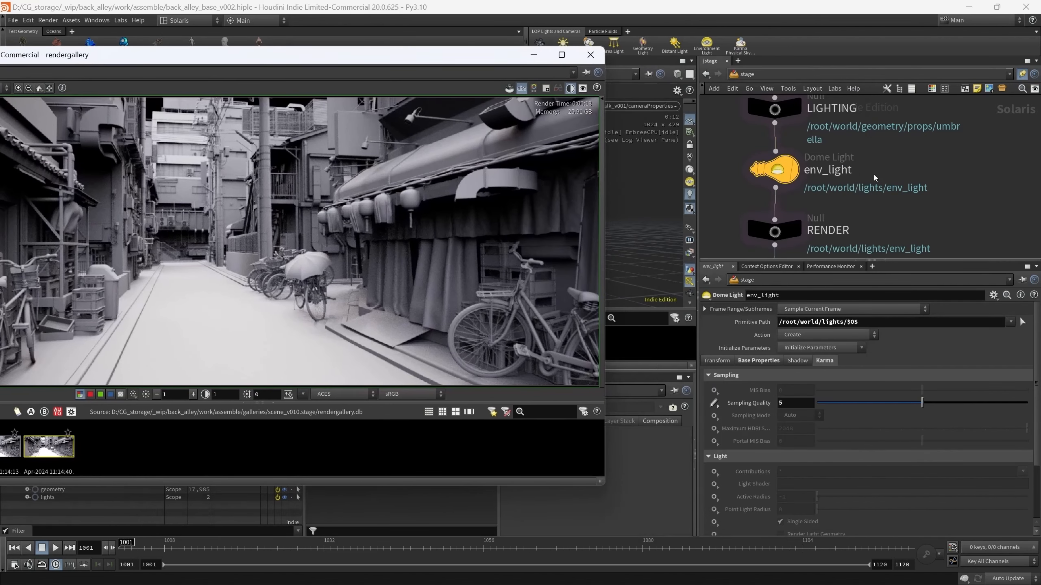
pyautogui.moveTo(333, 59); pyautogui.dragTo(585, 68)
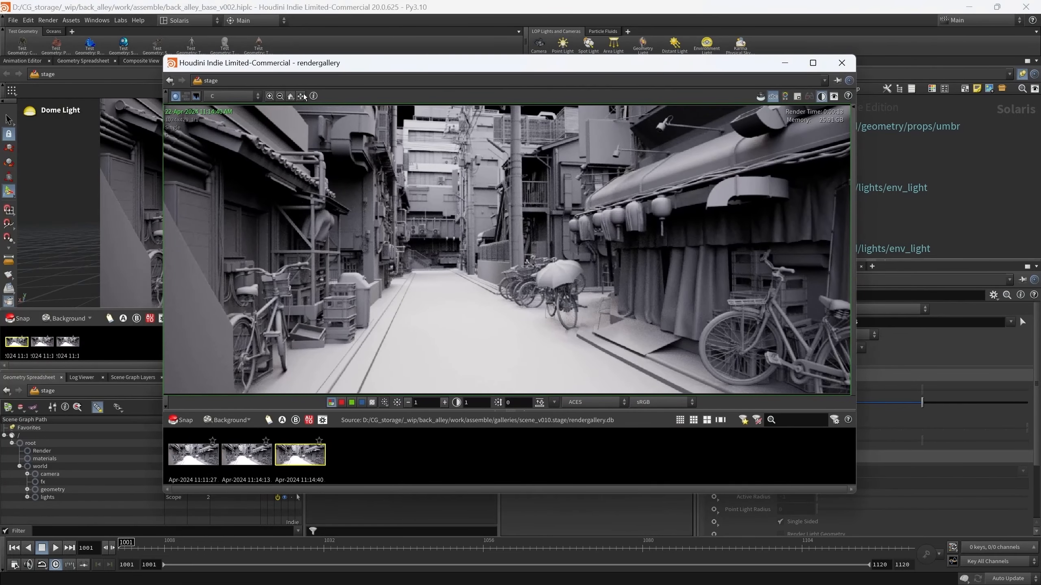
pyautogui.moveTo(552, 70); pyautogui.dragTo(393, 56)
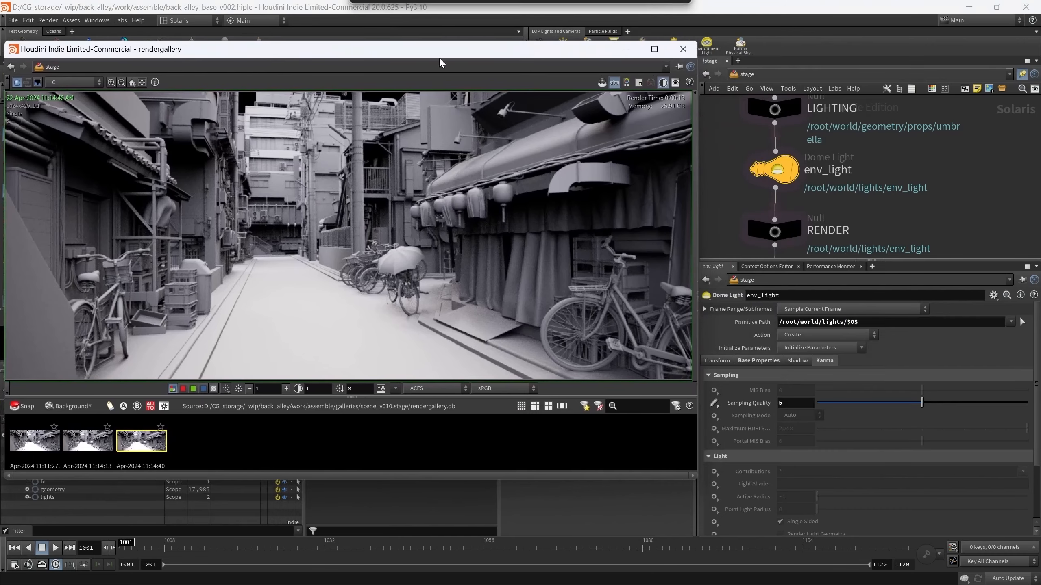
pyautogui.click(625, 50)
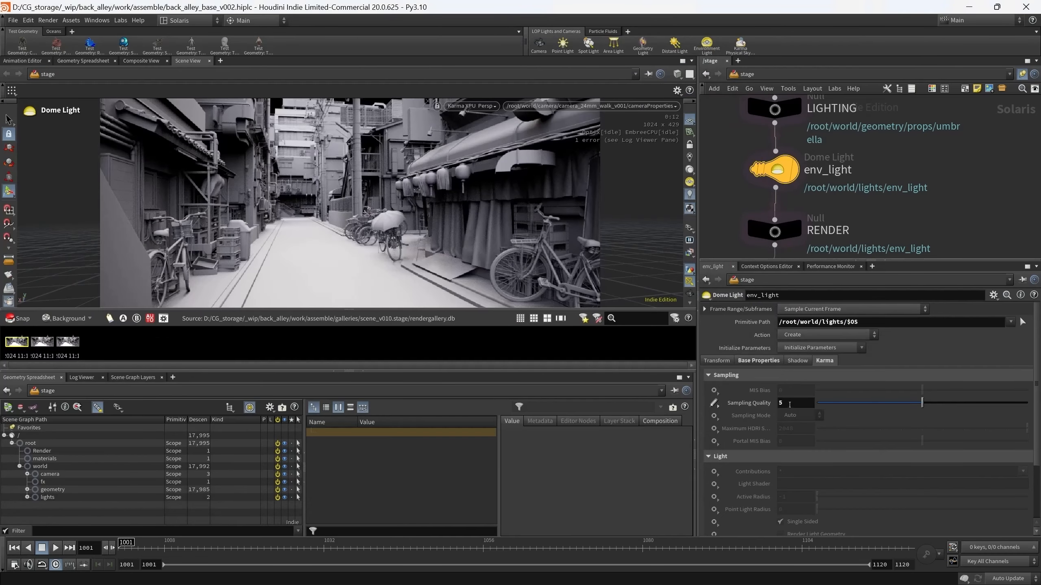
# - Select the XPU Karma Render Settings node and review its Path Traced Samples and Light Sampling Quality
pyautogui.scroll(-6, 861, 204)
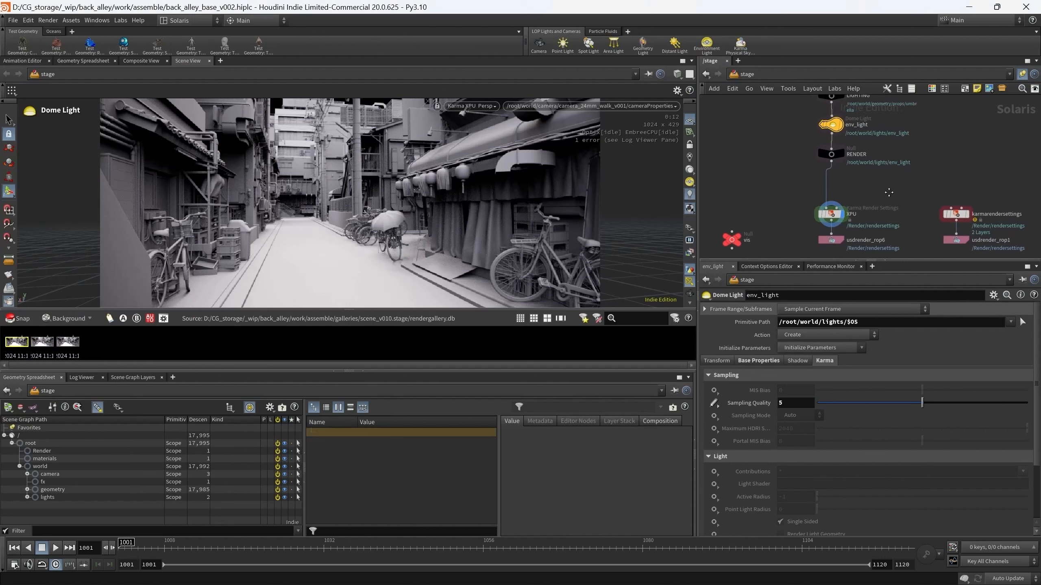
pyautogui.scroll(5, 859, 193)
pyautogui.click(814, 208)
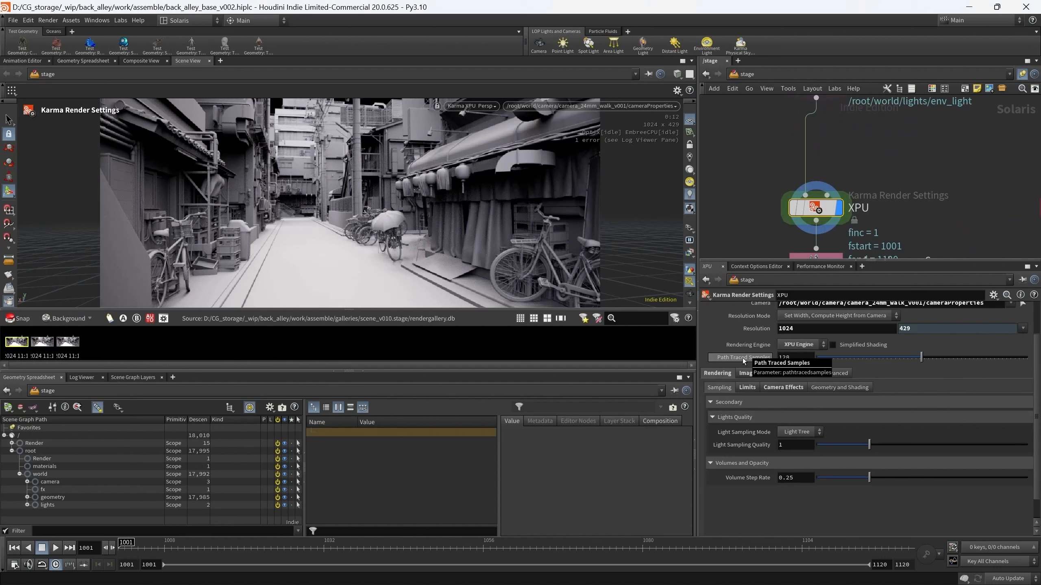
pyautogui.scroll(-5, 761, 172)
pyautogui.moveTo(770, 169); pyautogui.dragTo(719, 198, button='middle')
pyautogui.moveTo(852, 183)
pyautogui.mouseDown(button='middle')
pyautogui.moveTo(842, 183)
pyautogui.moveTo(854, 178)
pyautogui.mouseUp(button='middle')
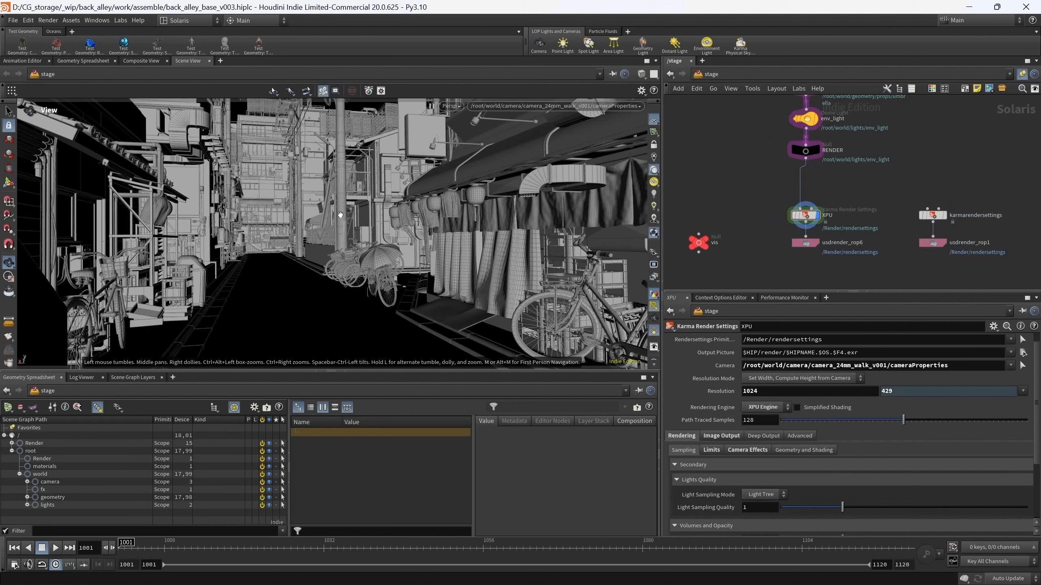
# - Delete the karmarendersettings node and its usdrender_rop1 from the stage network
pyautogui.moveTo(746, 186); pyautogui.dragTo(739, 195, button='middle')
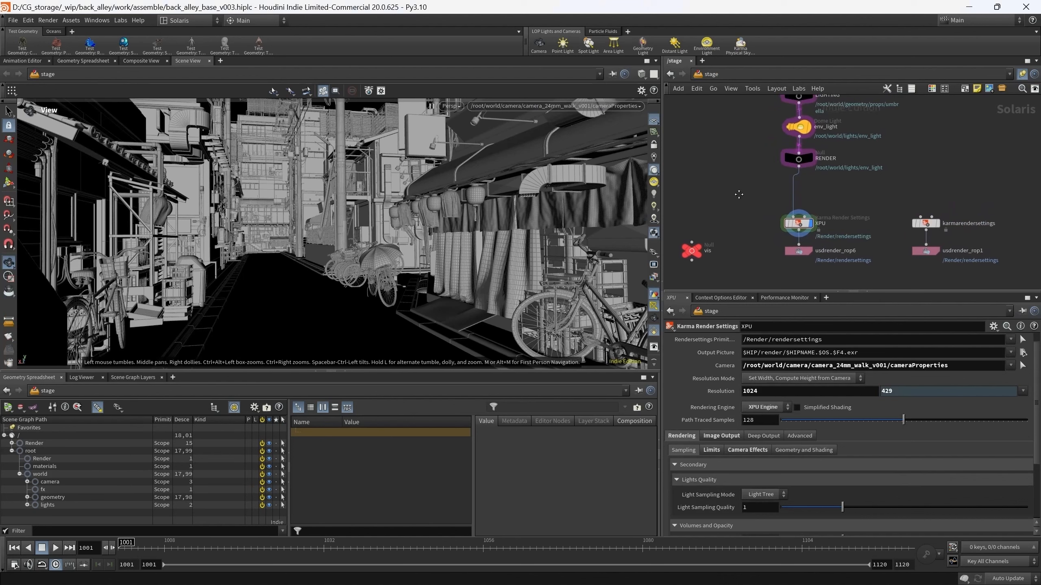
pyautogui.moveTo(919, 242); pyautogui.dragTo(980, 285)
pyautogui.press('Delete')
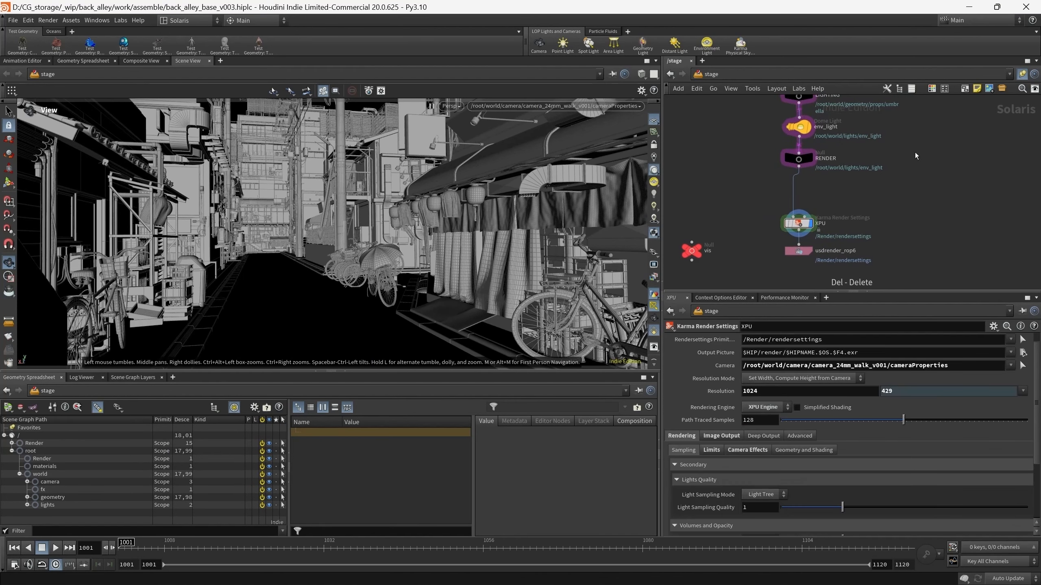
# - Go back up the network past the camera nodes and select the road Asset Reference above BUILDINGS
pyautogui.scroll(-6, 897, 162)
pyautogui.scroll(-3, 884, 225)
pyautogui.moveTo(875, 173); pyautogui.dragTo(901, 239, button='middle')
pyautogui.moveTo(903, 143); pyautogui.dragTo(925, 225, button='middle')
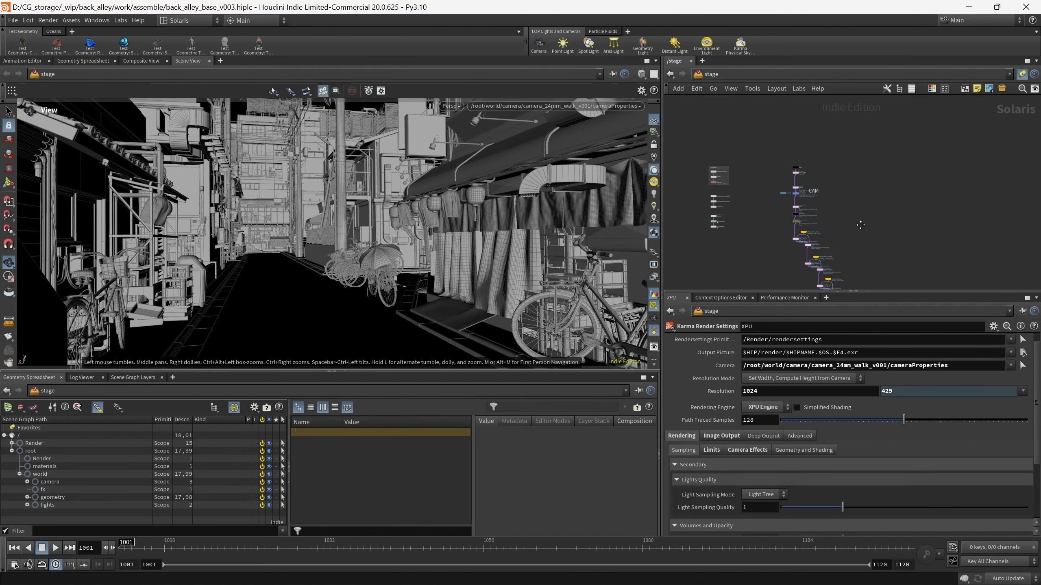
pyautogui.scroll(6, 802, 189)
pyautogui.scroll(4, 809, 195)
pyautogui.moveTo(819, 179); pyautogui.dragTo(837, 154, button='middle')
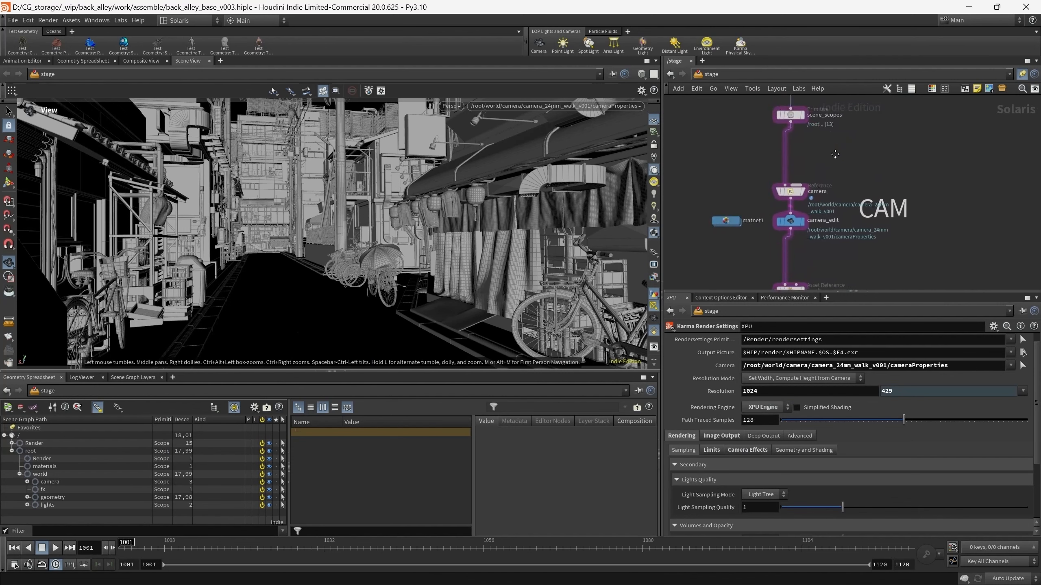
pyautogui.moveTo(834, 283); pyautogui.dragTo(830, 208, button='middle')
pyautogui.scroll(3, 849, 190)
pyautogui.click(774, 186)
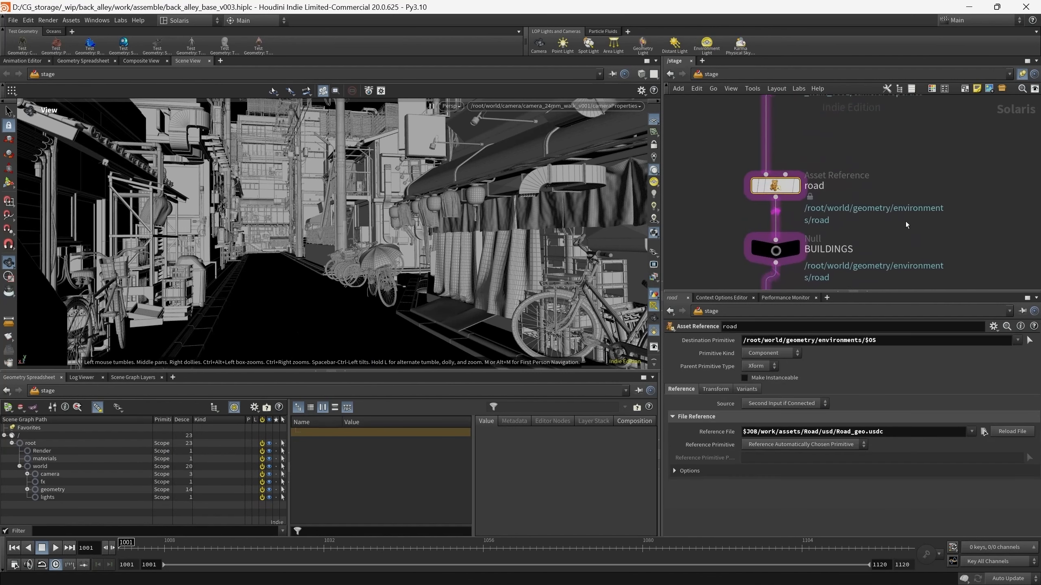
# - Change the road Asset Reference's file to $JOB/work/assets/Road/usd/Road.usd
pyautogui.moveTo(905, 224); pyautogui.dragTo(917, 221, button='middle')
pyautogui.click(859, 432)
pyautogui.press('BackSpace')
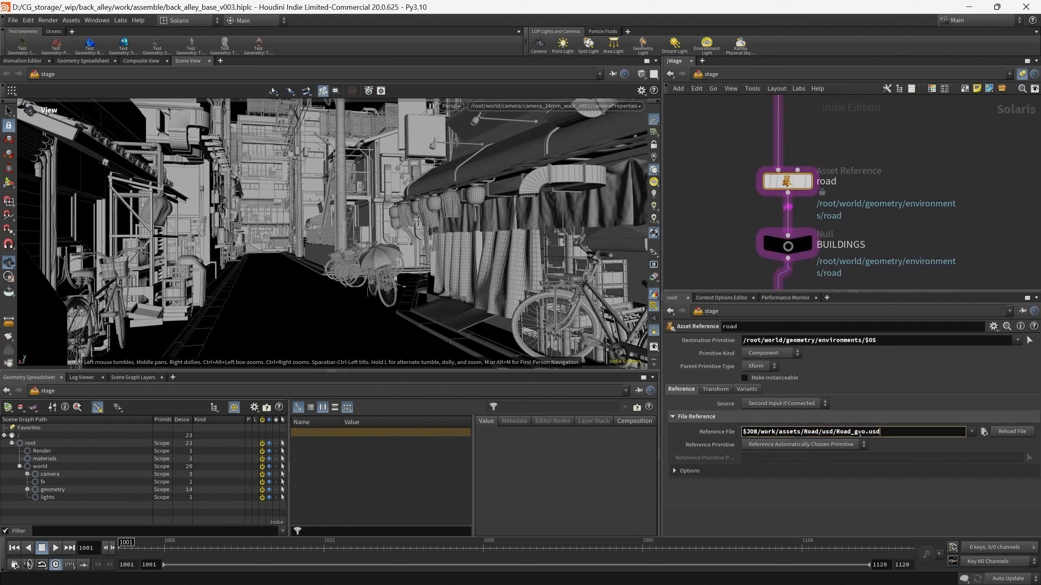
pyautogui.click(865, 432)
pyautogui.press('BackSpace')
pyautogui.press('BackSpace')
pyautogui.press('BackSpace')
pyautogui.press('BackSpace')
pyautogui.press('Return')
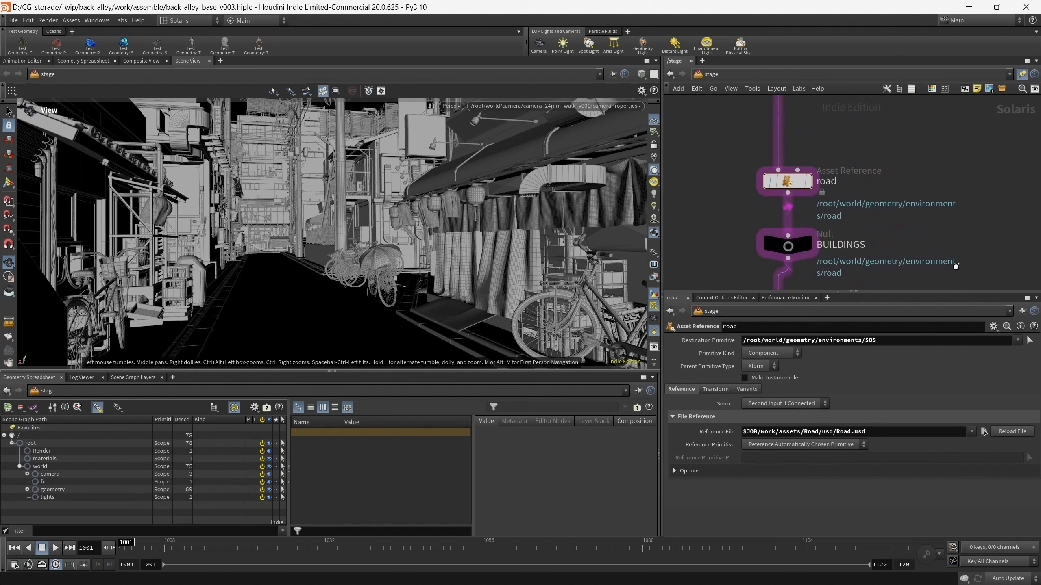
# - Set the hero Asset Reference's file to Building_C_Sake_Bar.usd from the Building_C_Sake_Bar/usd folder
pyautogui.moveTo(955, 267); pyautogui.dragTo(921, 118, button='middle')
pyautogui.click(757, 162)
pyautogui.click(983, 436)
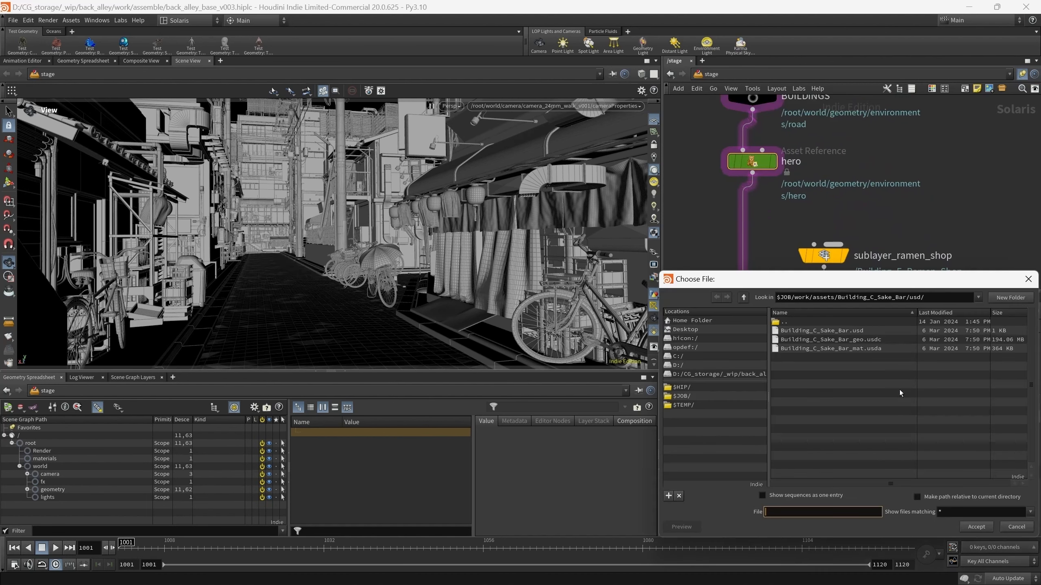
pyautogui.doubleClick(809, 331)
# - Switch the ramen shop asset and the sublayer_office_building node to their full .usd asset files
pyautogui.moveTo(874, 217); pyautogui.dragTo(859, 119, button='middle')
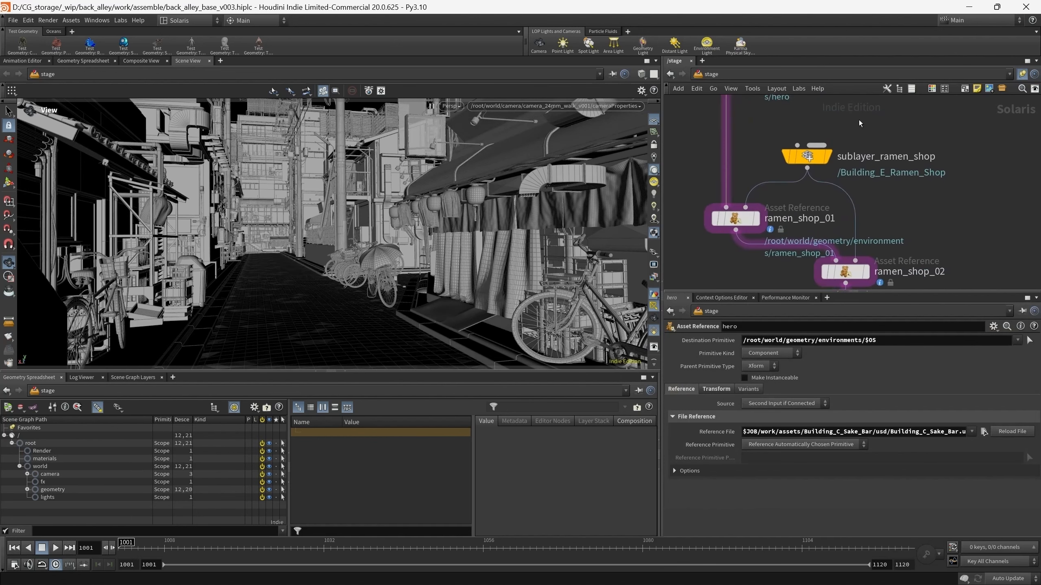
pyautogui.click(735, 210)
pyautogui.click(983, 431)
pyautogui.doubleClick(816, 331)
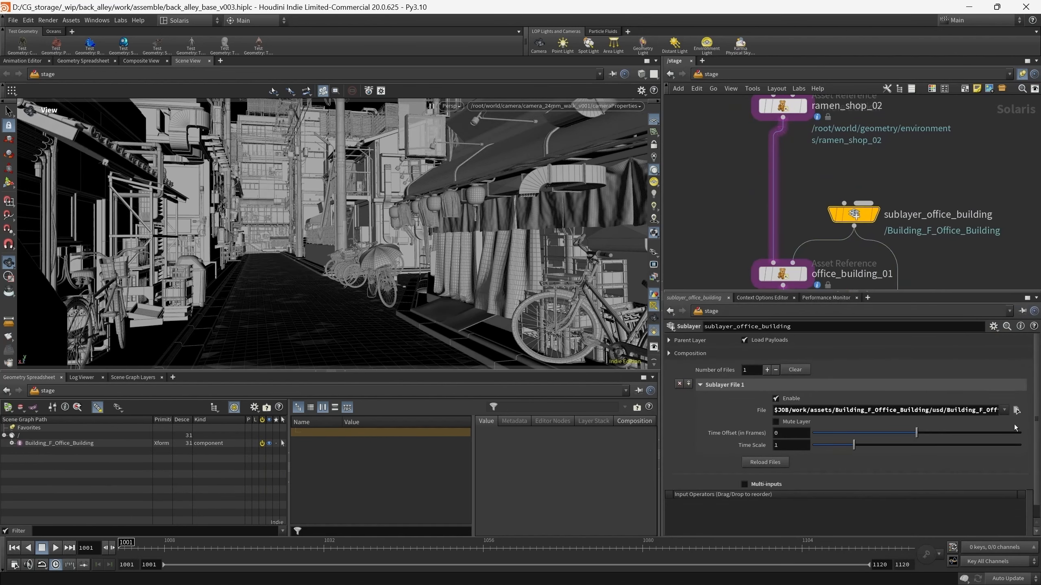
pyautogui.click(1017, 410)
pyautogui.doubleClick(847, 332)
# - Set the sublayer_bike_shop file to Building_D_Bike_Shop.usd
pyautogui.moveTo(952, 241); pyautogui.dragTo(934, 215, button='middle')
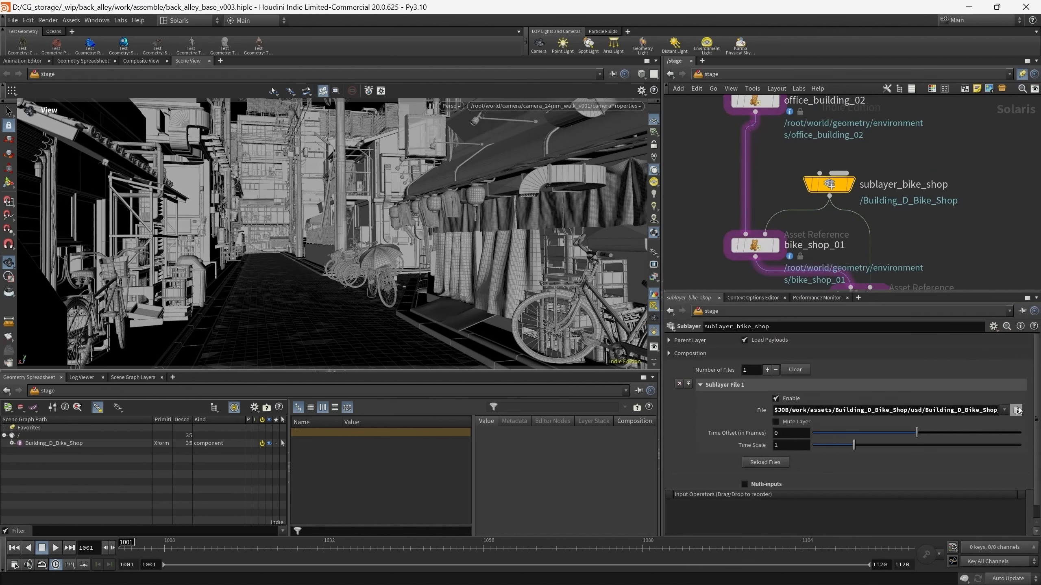
pyautogui.click(1017, 410)
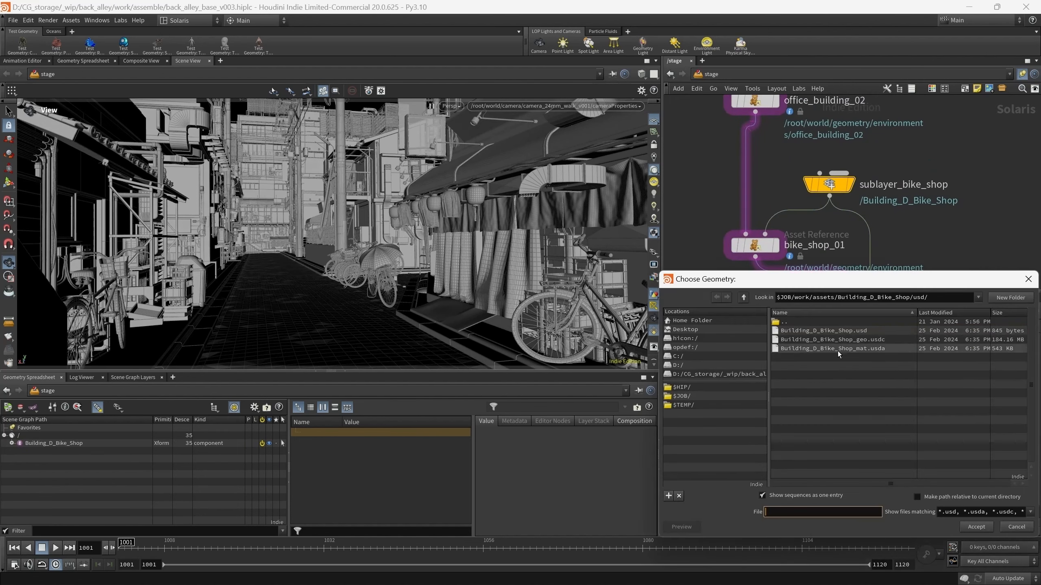
pyautogui.doubleClick(838, 334)
# - Set the sublayer_street_pole file to street_pole.usd from the Street_pole/usd folder
pyautogui.scroll(-3, 950, 237)
pyautogui.moveTo(957, 246); pyautogui.dragTo(905, 149, button='middle')
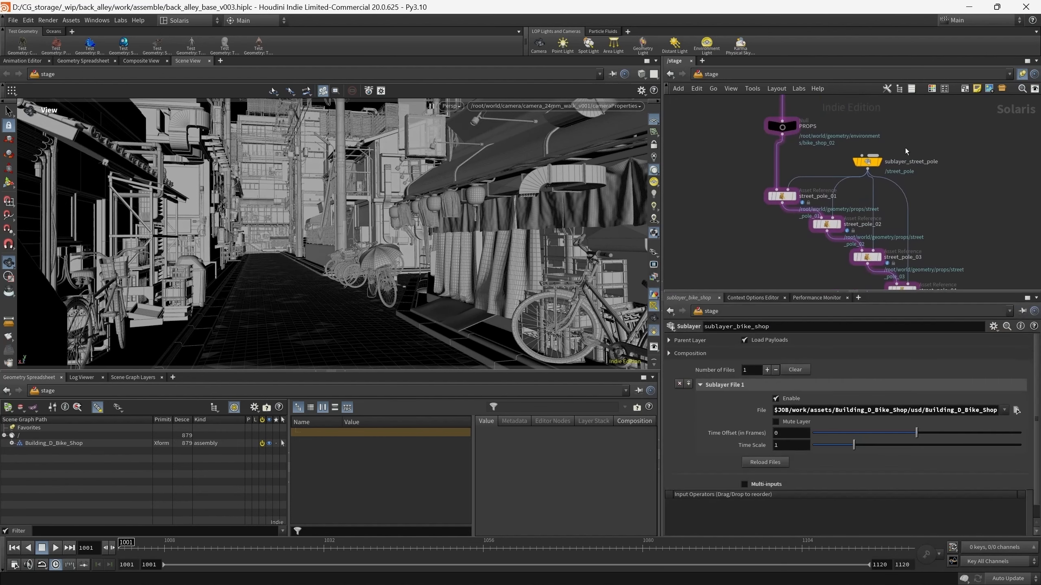
pyautogui.scroll(2, 913, 168)
pyautogui.moveTo(924, 188); pyautogui.dragTo(828, 152)
pyautogui.moveTo(934, 176); pyautogui.dragTo(892, 158, button='middle')
pyautogui.scroll(-1, 926, 142)
pyautogui.moveTo(769, 104); pyautogui.dragTo(837, 128)
pyautogui.moveTo(934, 212); pyautogui.dragTo(939, 225, button='middle')
pyautogui.click(1016, 410)
pyautogui.doubleClick(834, 330)
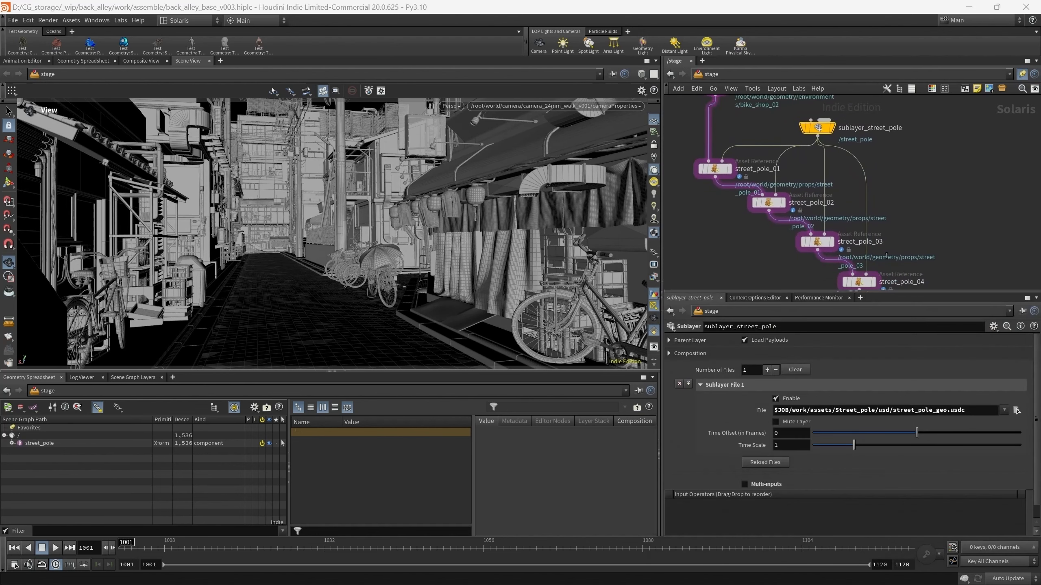
# - Set the sublayer_tokyo_bike file to tokyo_bike.usd from the Tokyo_bike/usd/v003 folder
pyautogui.moveTo(733, 239)
pyautogui.mouseDown(button='middle')
pyautogui.moveTo(744, 214)
pyautogui.moveTo(765, 209)
pyautogui.moveTo(739, 239)
pyautogui.mouseUp(button='middle')
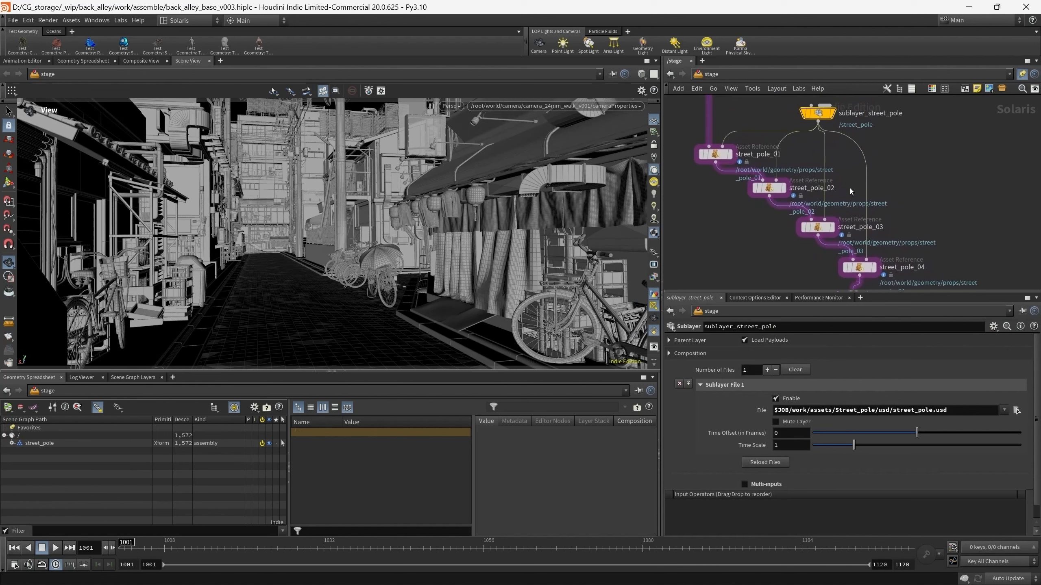
pyautogui.scroll(-3, 936, 225)
pyautogui.moveTo(926, 250); pyautogui.dragTo(858, 160, button='middle')
pyautogui.moveTo(836, 221); pyautogui.dragTo(776, 169, button='middle')
pyautogui.scroll(3, 775, 169)
pyautogui.click(844, 157)
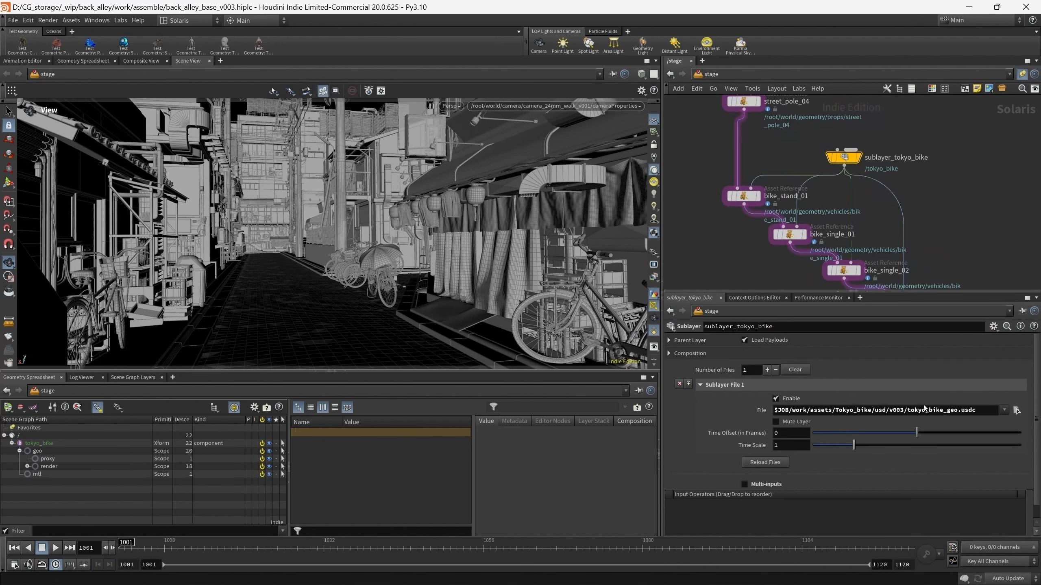
pyautogui.click(1016, 410)
pyautogui.doubleClick(825, 333)
# - Set the sublayer_streetprop_barrier file to street_prop_barrier.usd
pyautogui.moveTo(976, 271); pyautogui.dragTo(897, 145, button='middle')
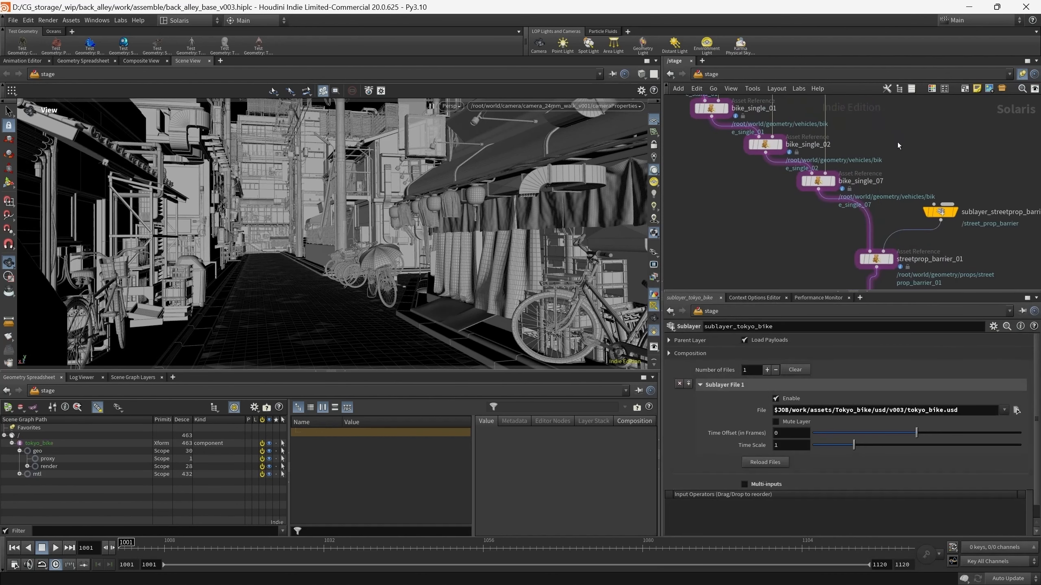
pyautogui.click(941, 212)
pyautogui.moveTo(941, 212); pyautogui.dragTo(834, 125, button='middle')
pyautogui.click(1016, 410)
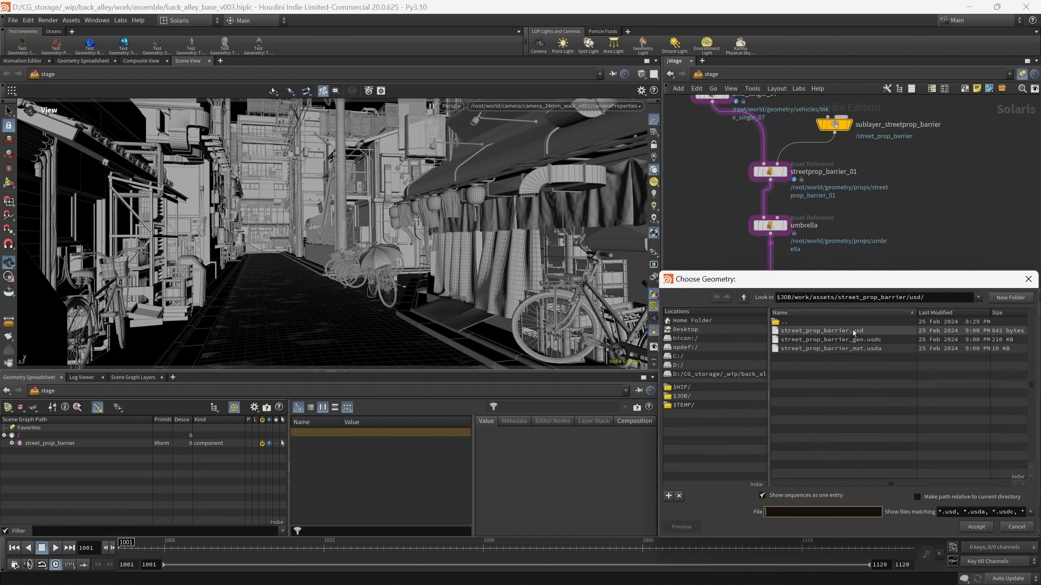
pyautogui.doubleClick(852, 332)
# - Set the umbrella Asset Reference's file to umbrella.usd from the umbrella/usd folder
pyautogui.moveTo(814, 248)
pyautogui.mouseDown(button='middle')
pyautogui.moveTo(843, 220)
pyautogui.moveTo(902, 210)
pyautogui.moveTo(927, 177)
pyautogui.moveTo(929, 129)
pyautogui.mouseUp(button='middle')
pyautogui.scroll(2, 844, 220)
pyautogui.click(783, 188)
pyautogui.click(984, 432)
pyautogui.doubleClick(829, 332)
# - Set the rendering engine of the XPU Karma Render Settings node below RENDER to CPU Engine
pyautogui.scroll(-3, 928, 176)
pyautogui.moveTo(940, 222); pyautogui.dragTo(928, 152, button='middle')
pyautogui.moveTo(888, 223)
pyautogui.mouseDown(button='middle')
pyautogui.moveTo(895, 209)
pyautogui.moveTo(957, 189)
pyautogui.mouseUp(button='middle')
pyautogui.scroll(2, 929, 226)
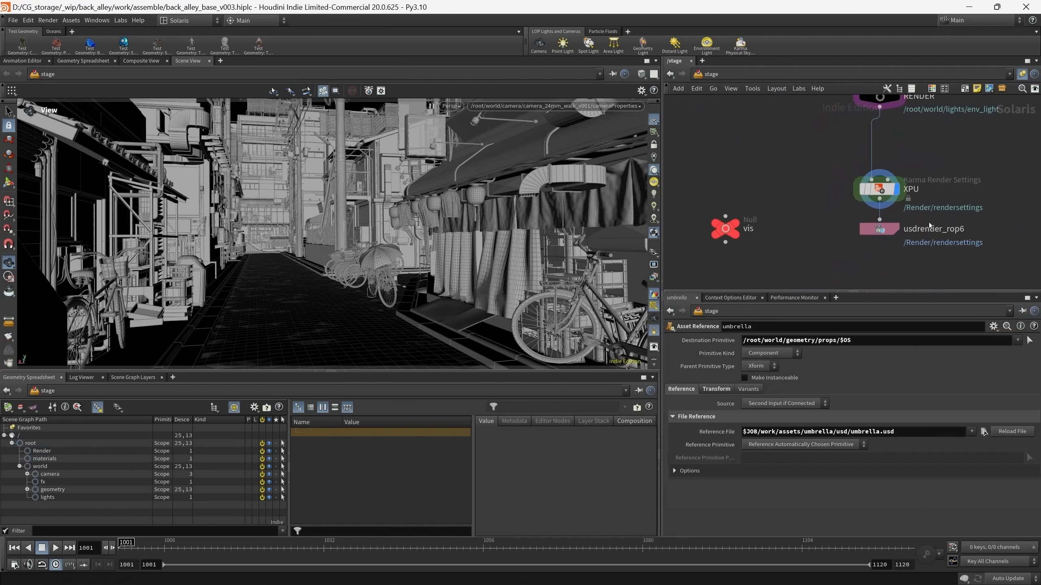
pyautogui.moveTo(929, 226); pyautogui.dragTo(917, 242, button='middle')
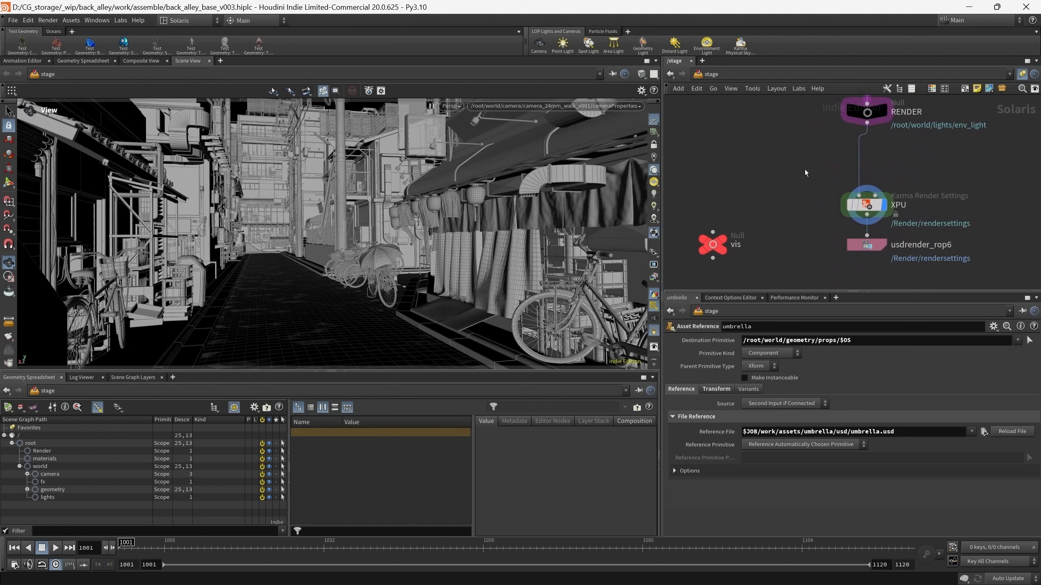
pyautogui.moveTo(772, 169)
pyautogui.mouseDown(button='middle')
pyautogui.moveTo(812, 179)
pyautogui.moveTo(772, 188)
pyautogui.moveTo(793, 180)
pyautogui.moveTo(808, 197)
pyautogui.moveTo(789, 174)
pyautogui.mouseUp(button='middle')
pyautogui.click(842, 194)
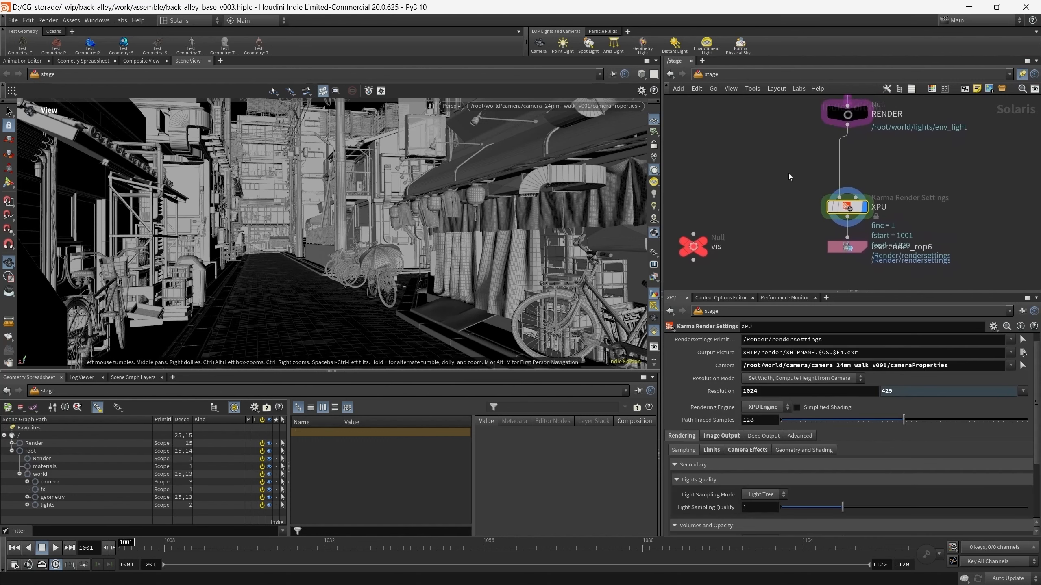
pyautogui.click(759, 408)
pyautogui.click(759, 406)
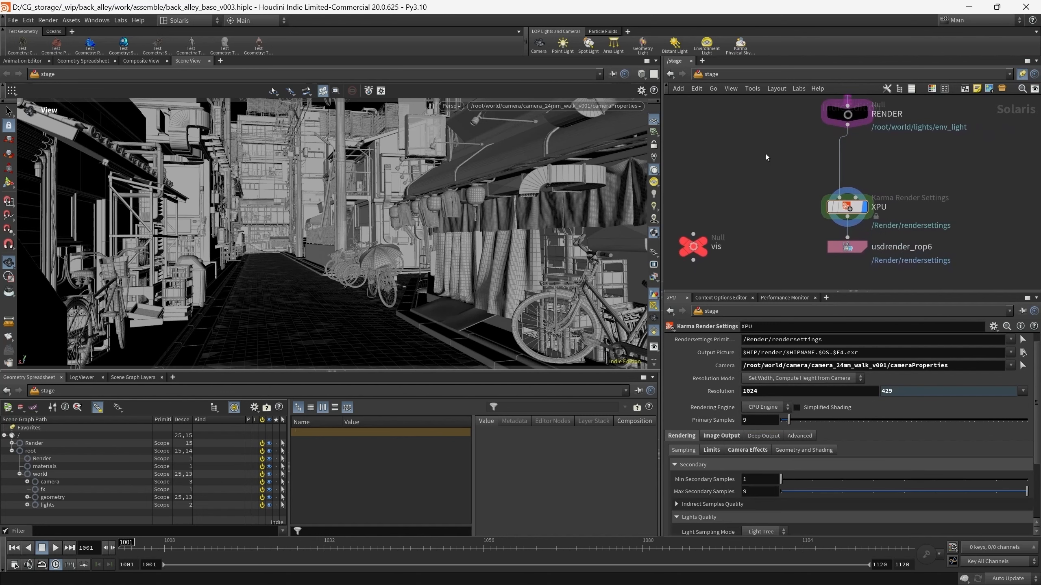
# - Preview the alley in the viewport with Karma CPU and restart the render
pyautogui.click(450, 108)
pyautogui.click(462, 153)
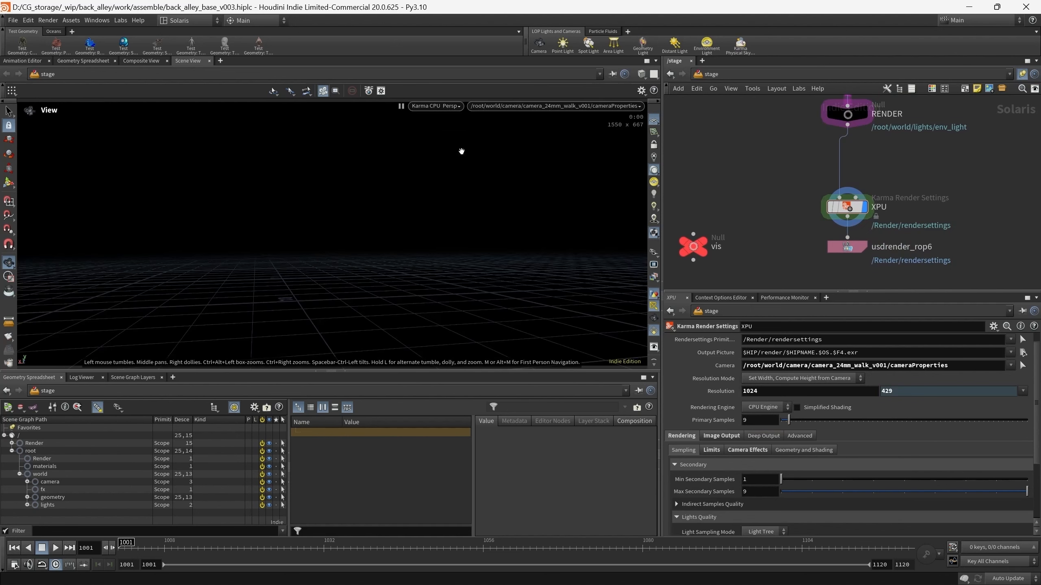
pyautogui.click(435, 106)
pyautogui.click(439, 229)
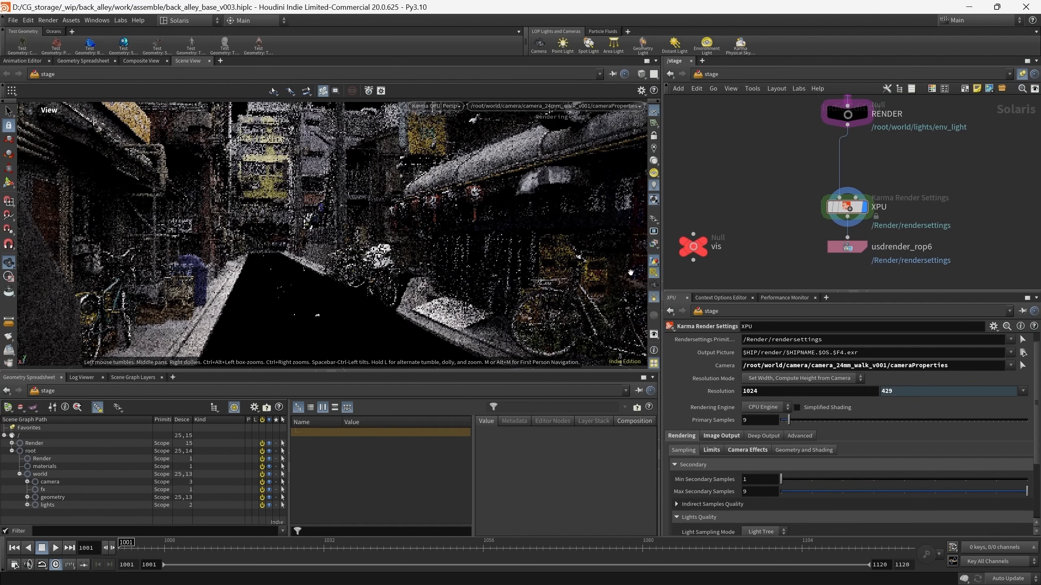
# - Inspect the albedo render output in the viewport and return to the C output
pyautogui.click(654, 244)
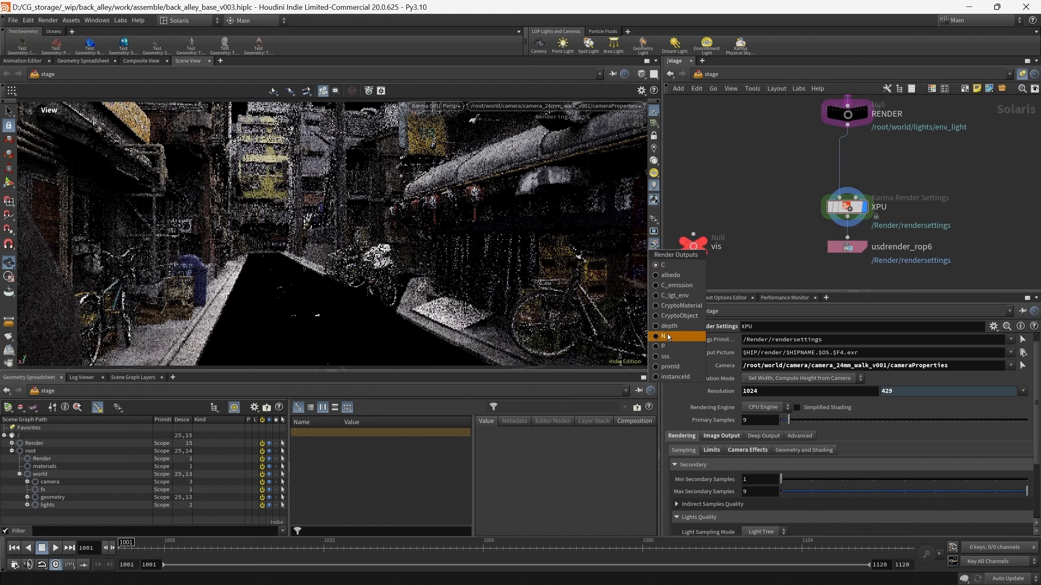
pyautogui.click(672, 281)
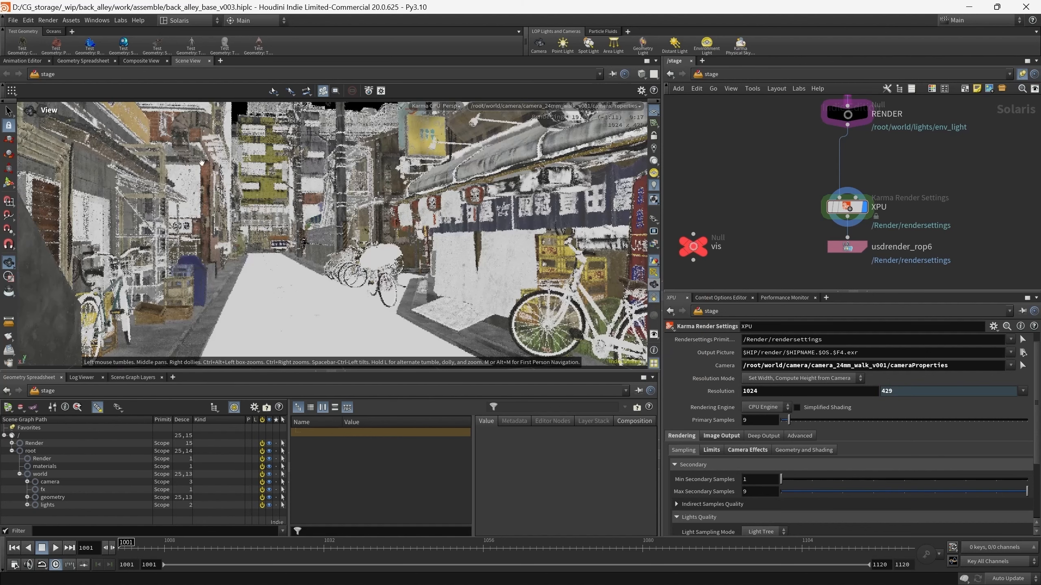
pyautogui.click(663, 271)
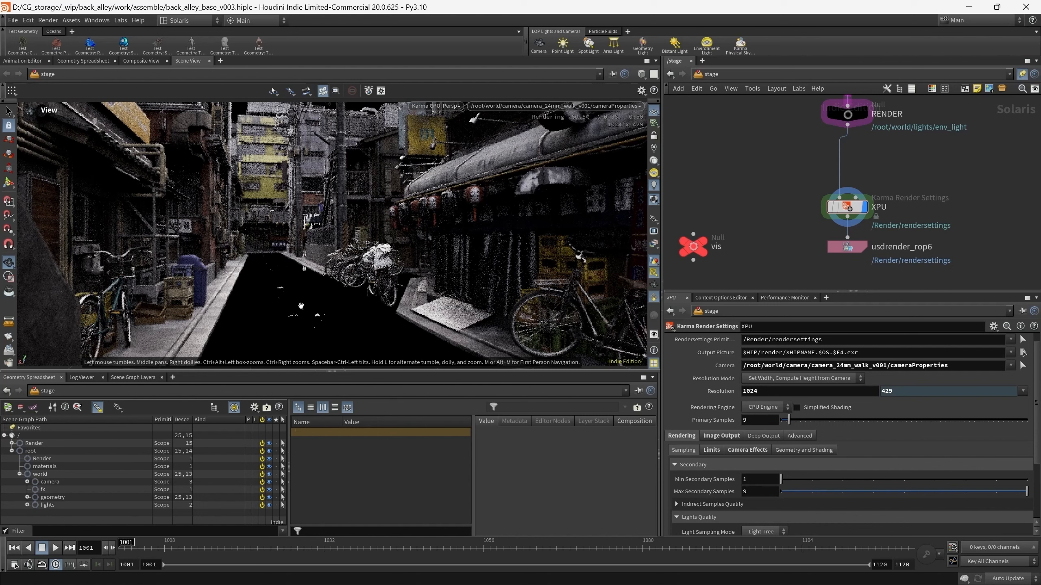
# - Switch the viewport renderer back to Houdini GL
pyautogui.click(426, 107)
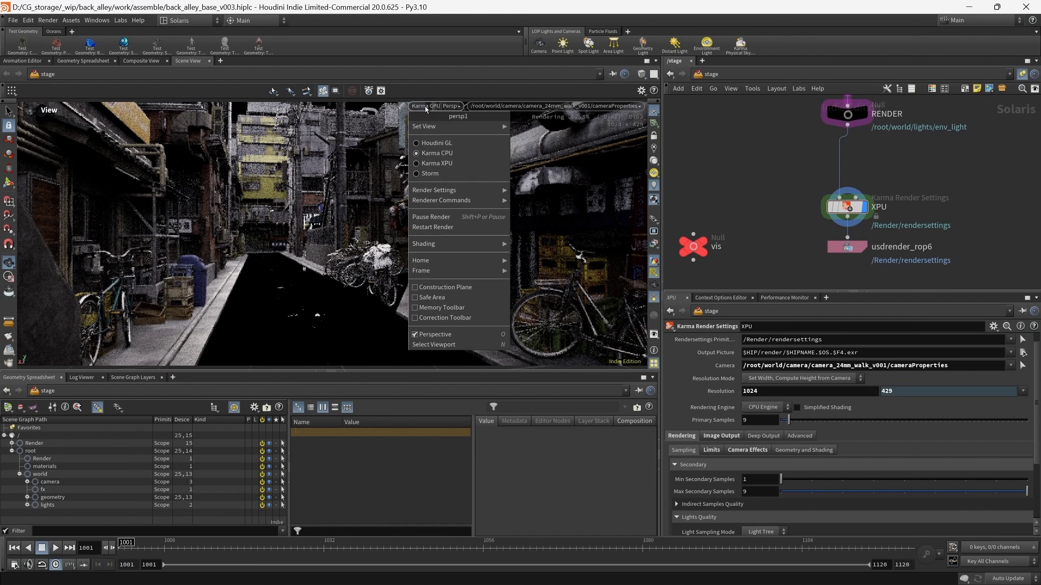
pyautogui.click(426, 108)
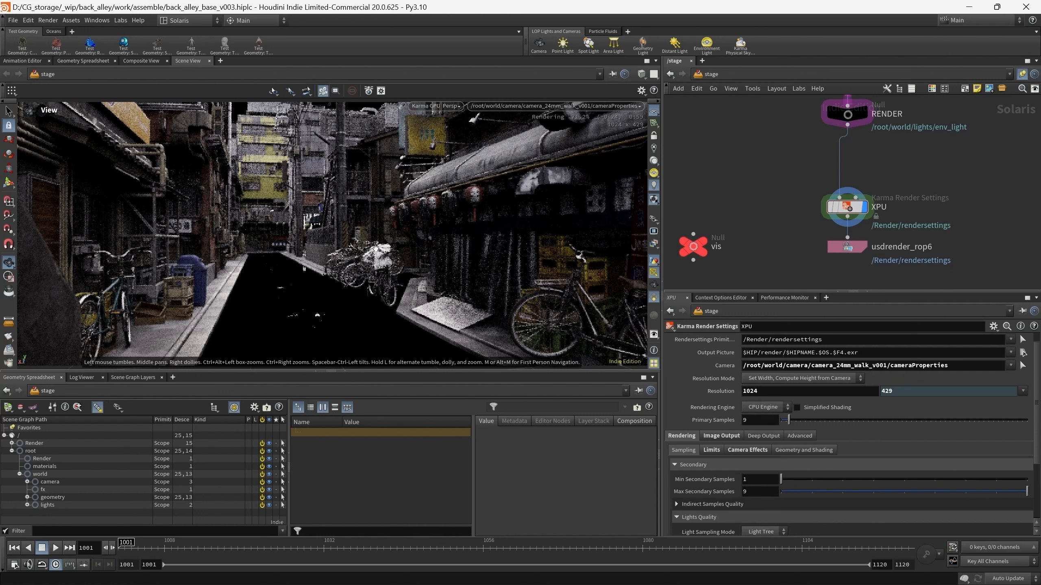
pyautogui.hotkey('alt', '1')
# - Move the rendergeometrysettings3, rendergeometrysettings4 and transform3 nodes out of their box and place them beside the road node
pyautogui.scroll(-5, 818, 214)
pyautogui.moveTo(847, 191); pyautogui.dragTo(813, 284, button='middle')
pyautogui.scroll(-2, 788, 242)
pyautogui.moveTo(747, 208); pyautogui.dragTo(807, 310, button='middle')
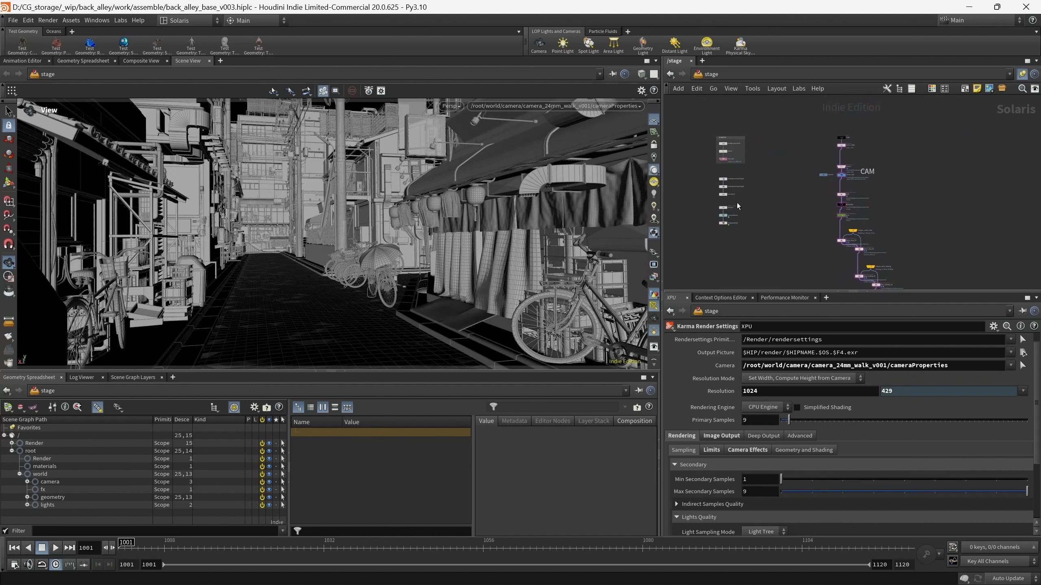
pyautogui.scroll(4, 715, 192)
pyautogui.scroll(2, 783, 213)
pyautogui.moveTo(787, 210); pyautogui.dragTo(792, 215, button='middle')
pyautogui.moveTo(810, 214); pyautogui.dragTo(710, 144)
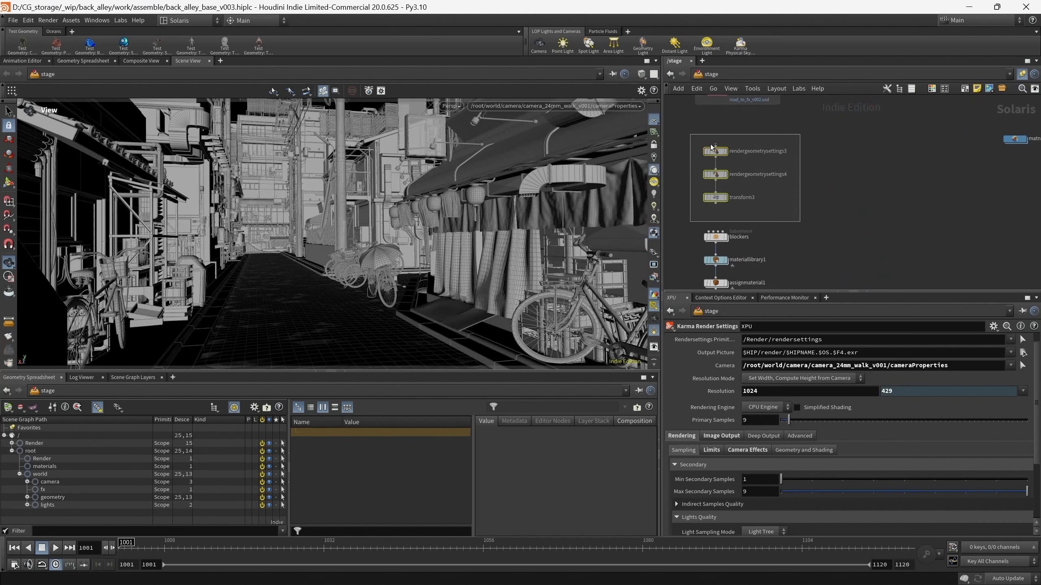
pyautogui.moveTo(758, 175); pyautogui.dragTo(981, 186)
pyautogui.moveTo(813, 201); pyautogui.dragTo(816, 202, button='middle')
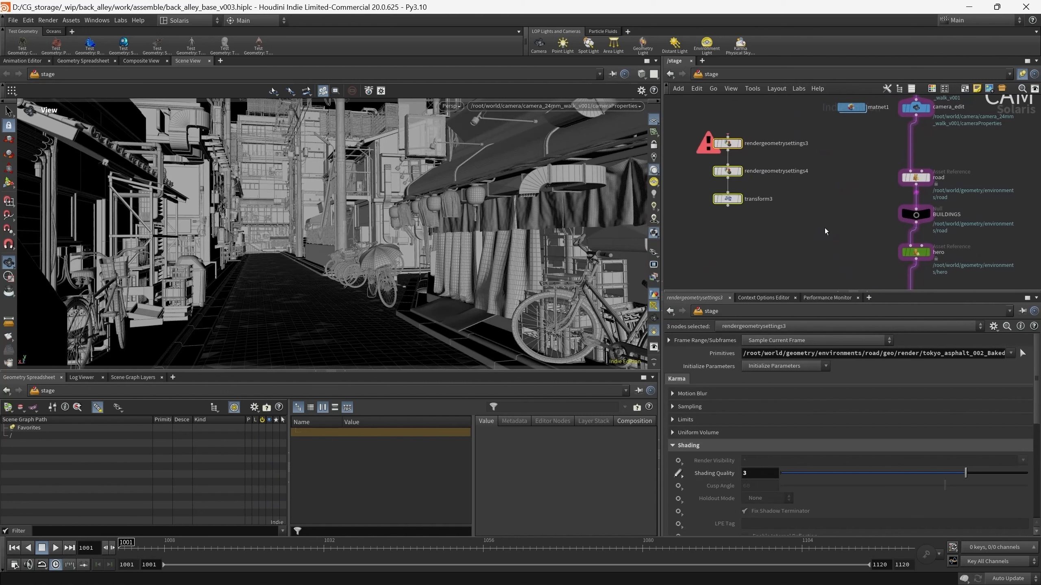
pyautogui.moveTo(729, 144); pyautogui.dragTo(789, 179)
# - Connect the road Asset Reference's output to the input of rendergeometrysettings3
pyautogui.scroll(3, 835, 194)
pyautogui.moveTo(866, 193); pyautogui.dragTo(853, 181, button='middle')
pyautogui.click(854, 182)
pyautogui.moveTo(962, 164); pyautogui.dragTo(738, 140)
pyautogui.moveTo(860, 217); pyautogui.dragTo(845, 206, button='middle')
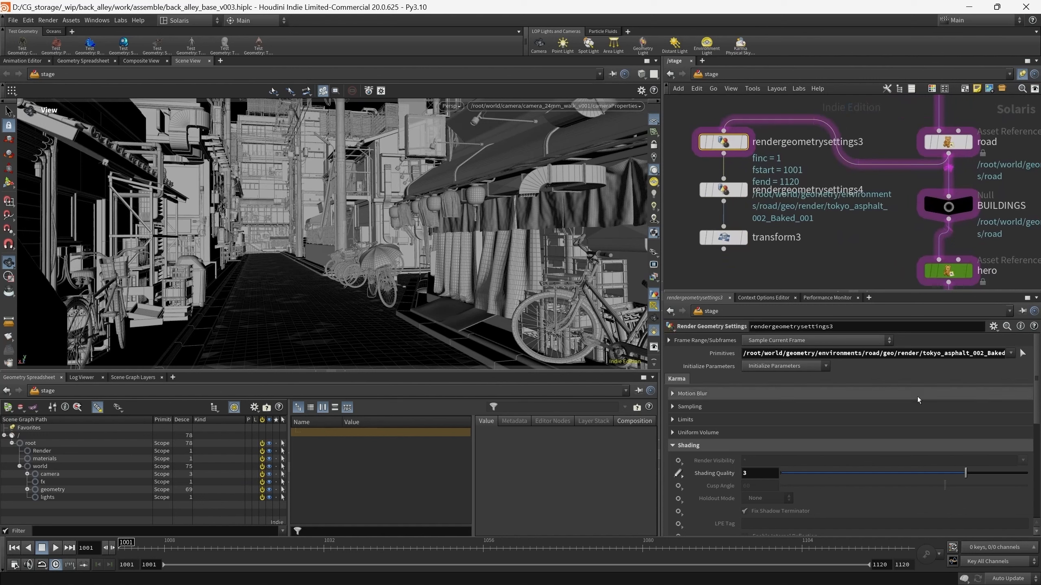
# - Review the Dicing and True Displacements settings of rendergeometrysettings3 and rendergeometrysettings4
pyautogui.scroll(-10, 918, 400)
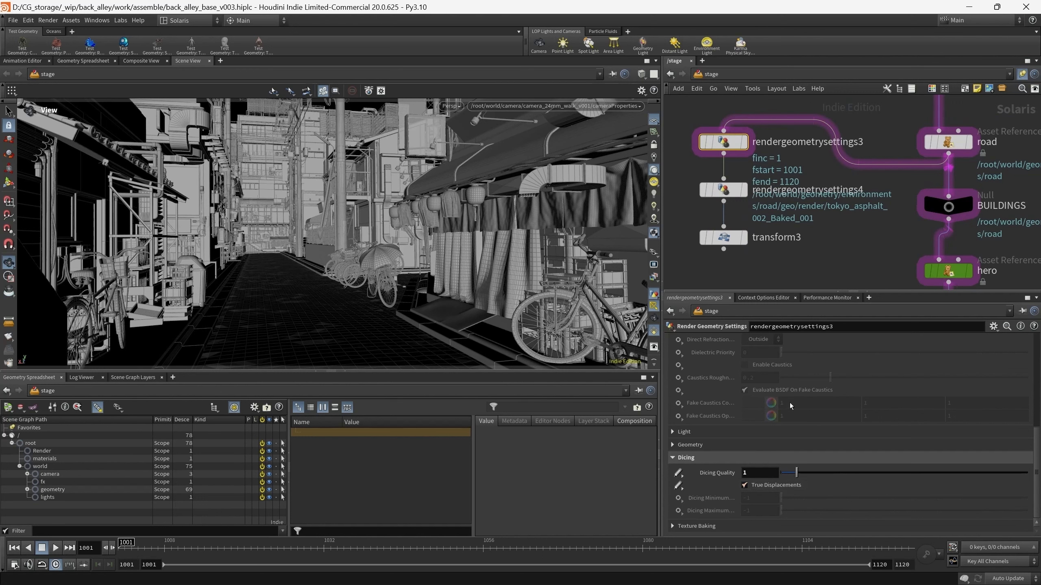
pyautogui.click(787, 205)
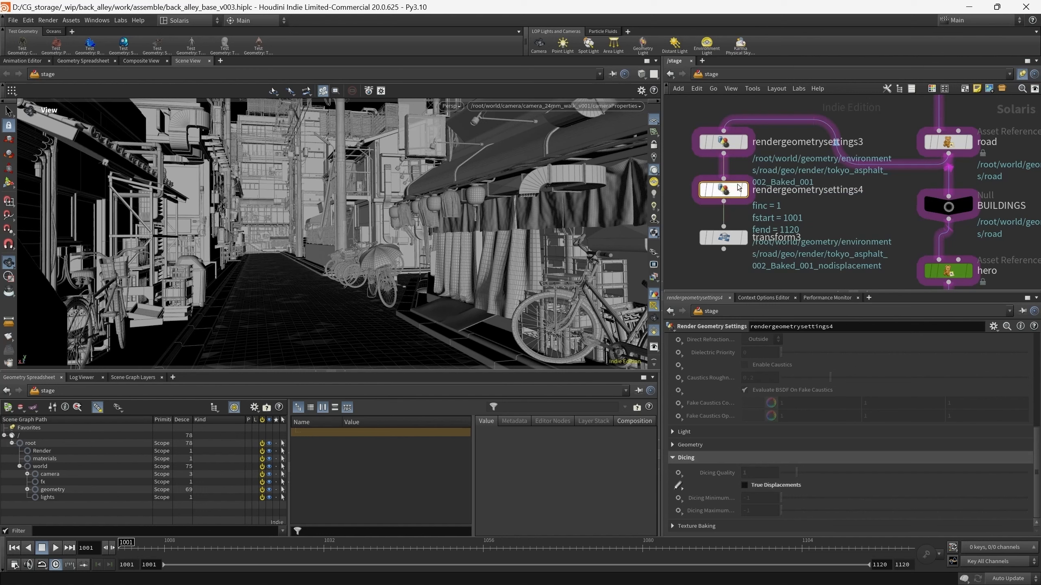
pyautogui.click(755, 148)
pyautogui.moveTo(802, 167); pyautogui.dragTo(701, 206)
pyautogui.moveTo(819, 227)
pyautogui.mouseDown(button='middle')
pyautogui.moveTo(802, 235)
pyautogui.moveTo(791, 216)
pyautogui.moveTo(835, 215)
pyautogui.moveTo(856, 228)
pyautogui.moveTo(839, 223)
pyautogui.mouseUp(button='middle')
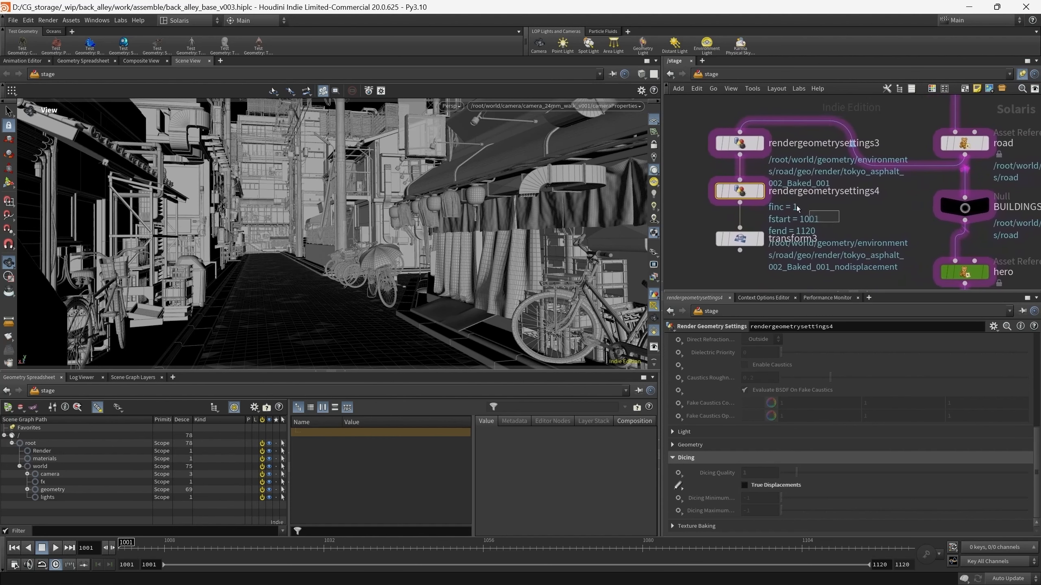
pyautogui.moveTo(848, 231); pyautogui.dragTo(778, 240, button='middle')
pyautogui.scroll(-5, 795, 197)
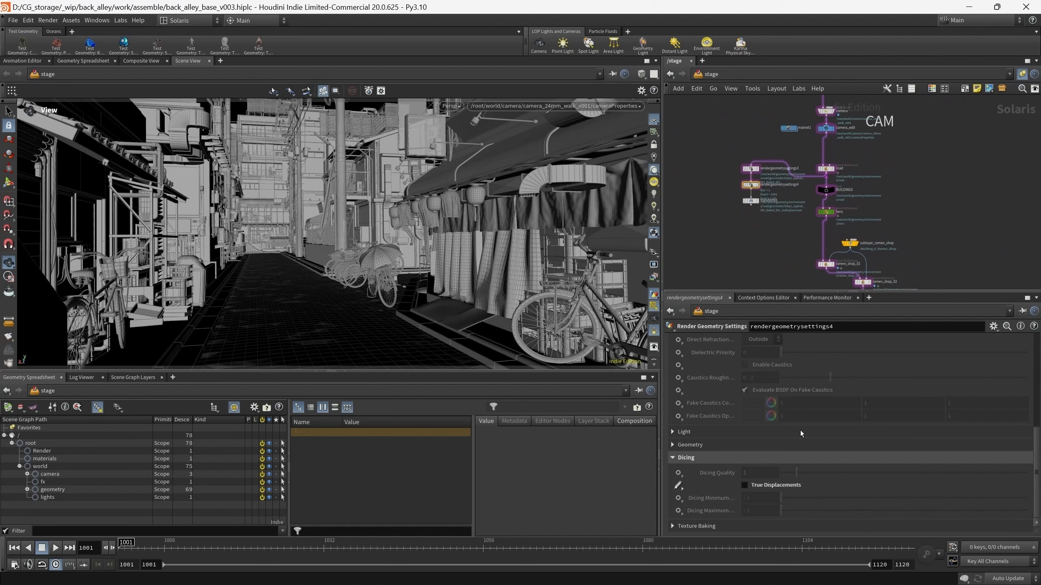
pyautogui.scroll(4, 786, 262)
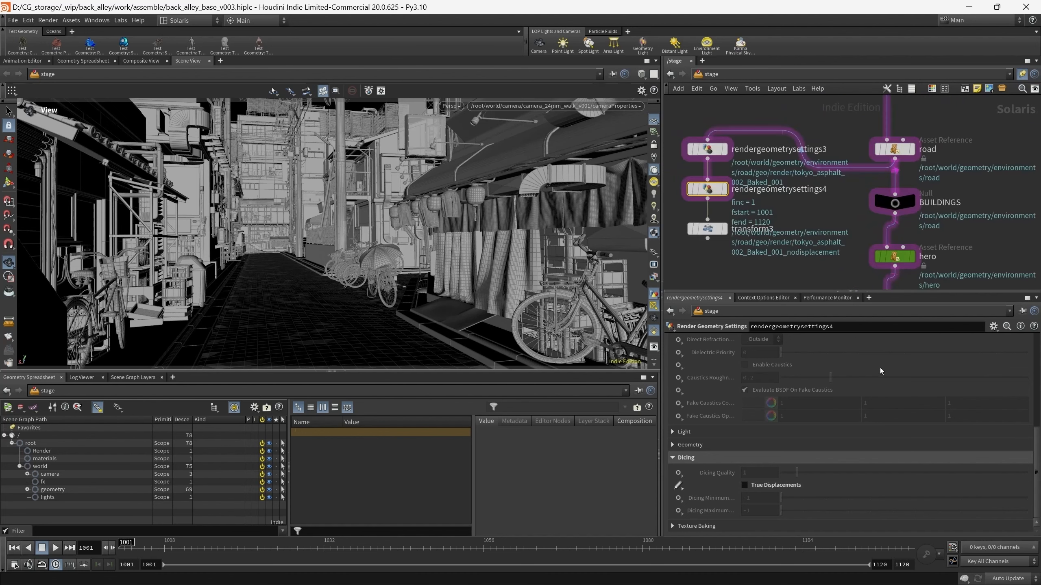
pyautogui.moveTo(746, 270)
pyautogui.mouseDown(button='middle')
pyautogui.moveTo(787, 245)
pyautogui.moveTo(765, 262)
pyautogui.mouseUp(button='middle')
pyautogui.scroll(1, 764, 262)
pyautogui.scroll(1, 798, 268)
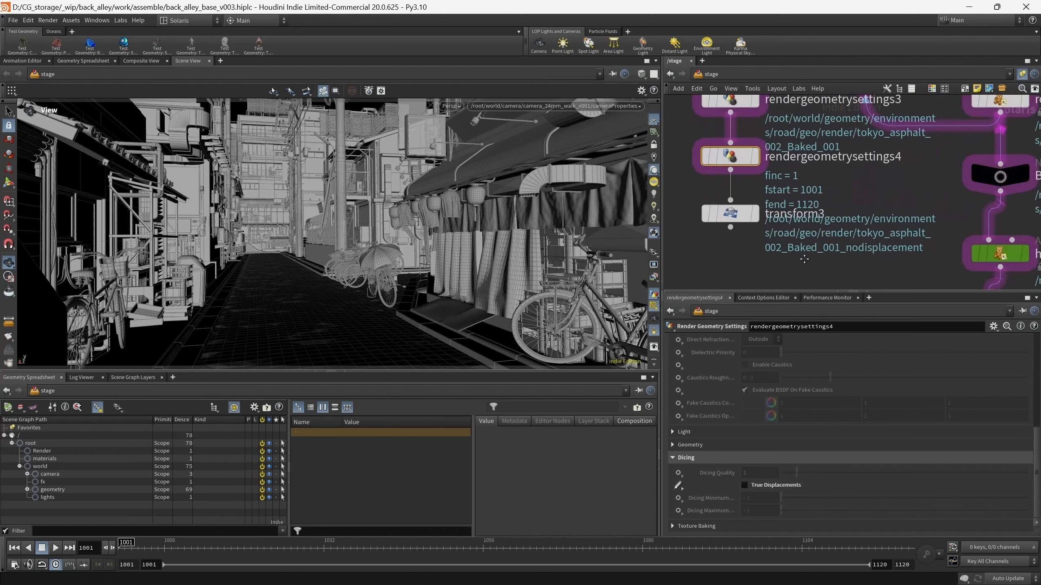
pyautogui.moveTo(884, 191); pyautogui.dragTo(892, 205, button='middle')
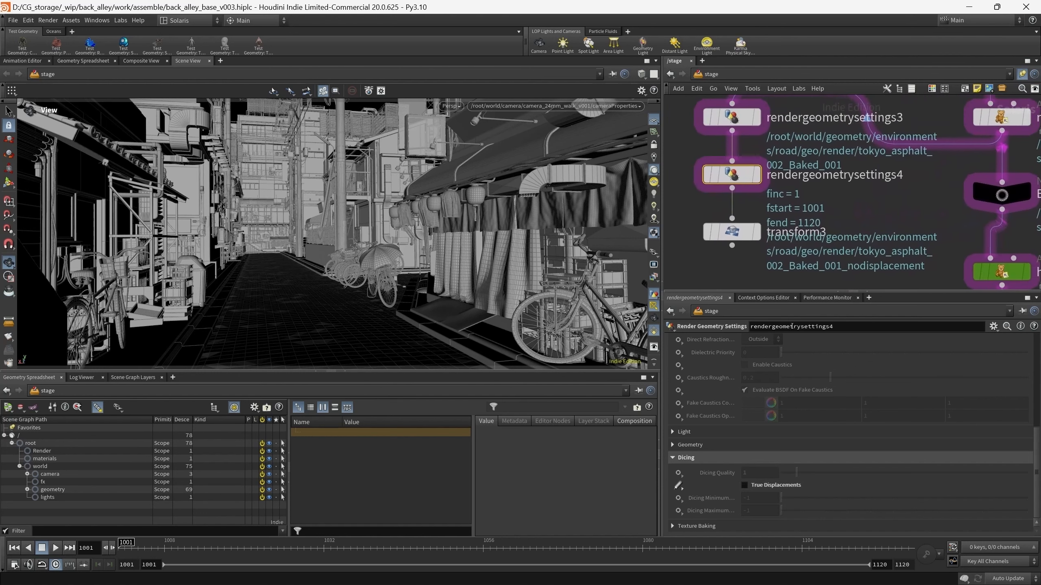
# - Select transform3 to show its settings and connect its output to the input of the BUILDINGS null
pyautogui.click(741, 237)
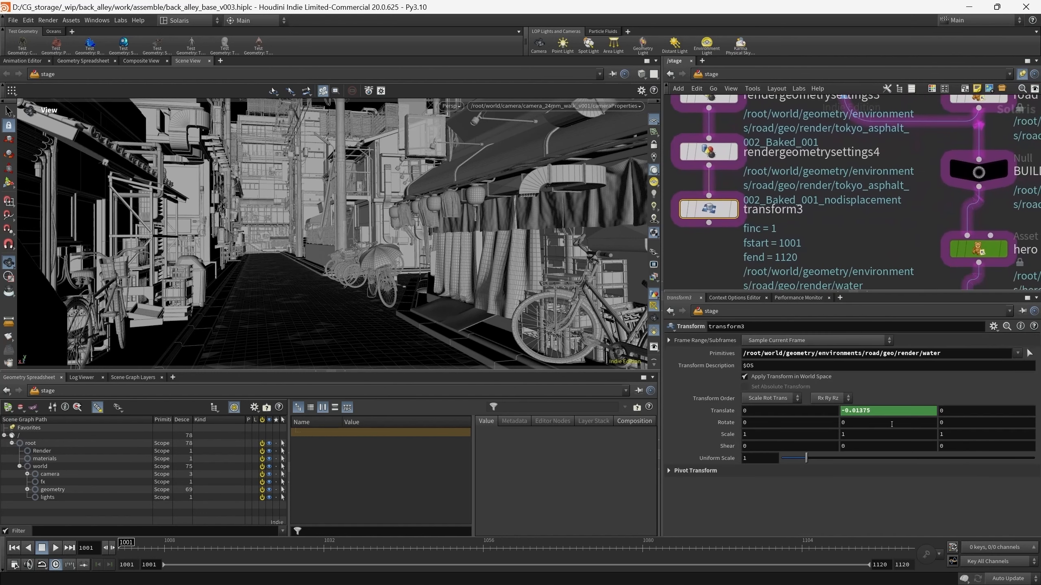
pyautogui.scroll(-2, 802, 232)
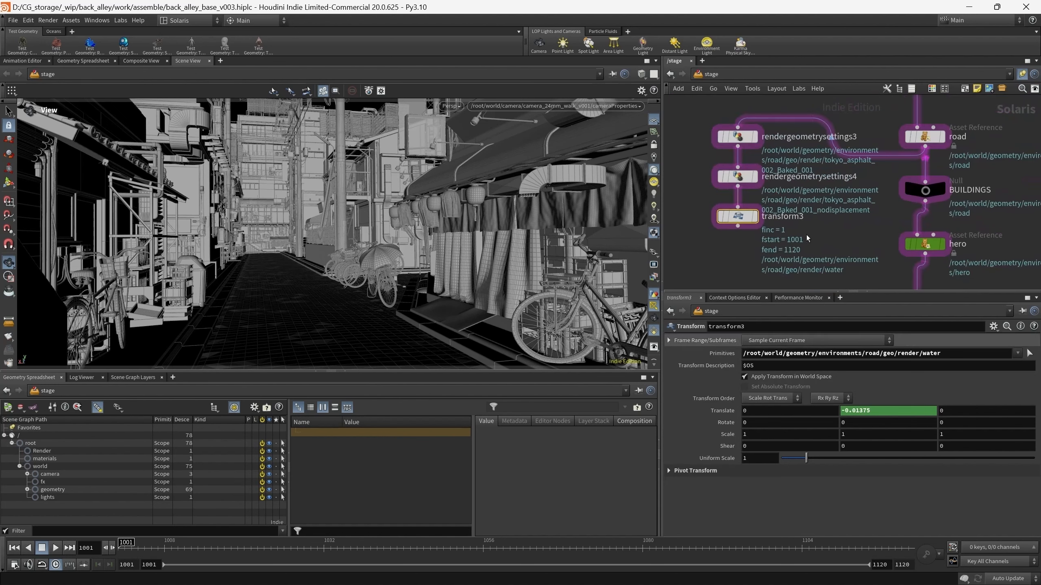
pyautogui.moveTo(737, 227); pyautogui.dragTo(924, 181)
# - Preview the alley with the road settings in Karma CPU, and switch the viewport back to Houdini GL
pyautogui.scroll(-6, 771, 229)
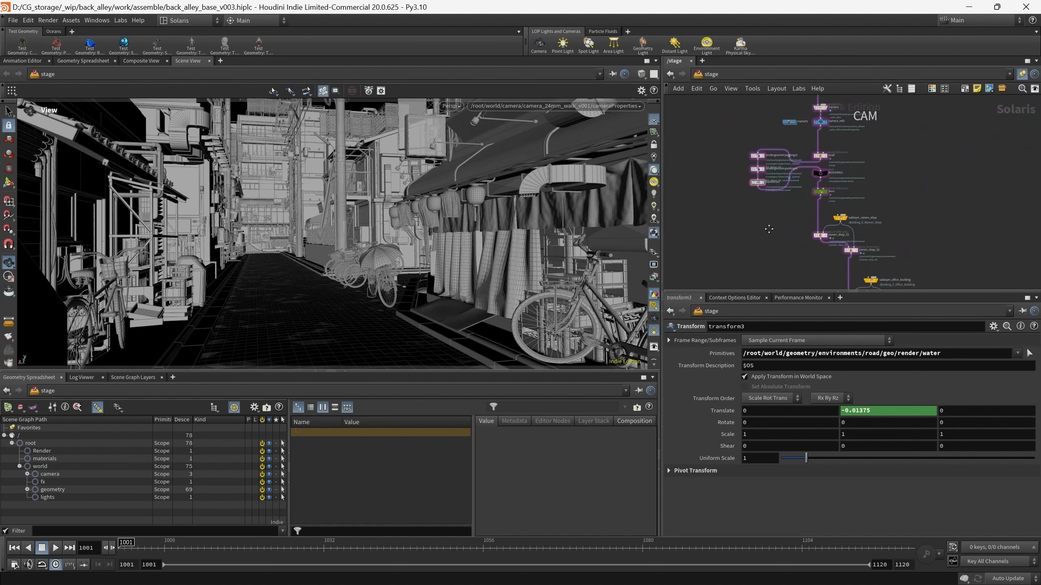
pyautogui.moveTo(769, 228); pyautogui.dragTo(739, 153, button='middle')
pyautogui.scroll(6, 850, 246)
pyautogui.click(451, 106)
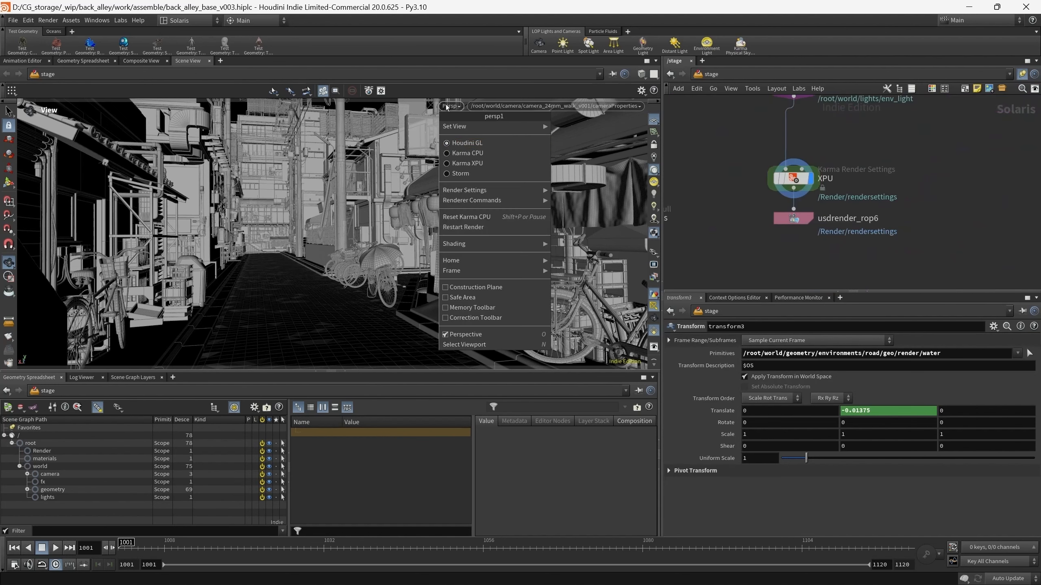
pyautogui.click(463, 154)
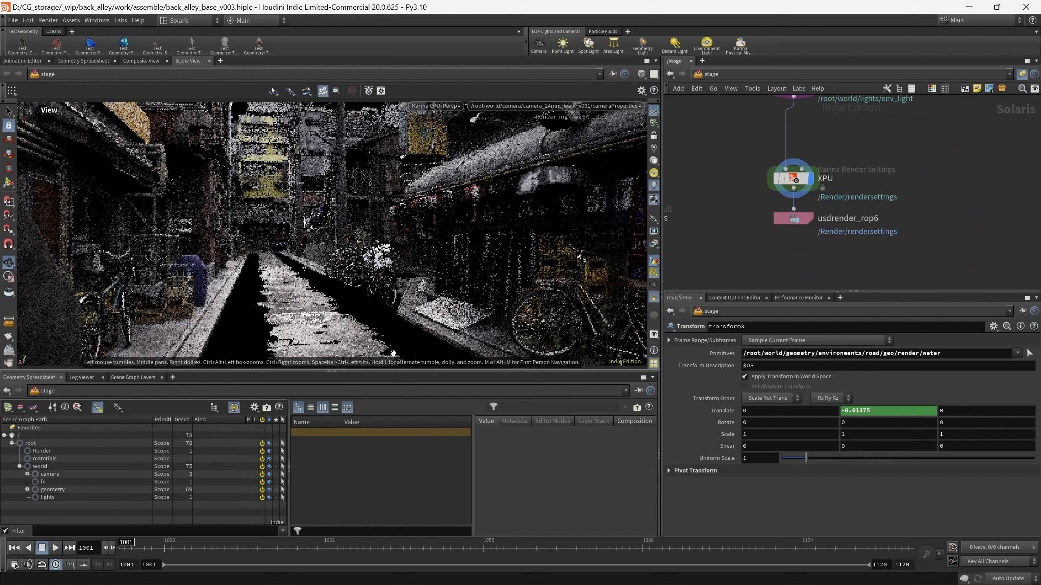
pyautogui.click(435, 110)
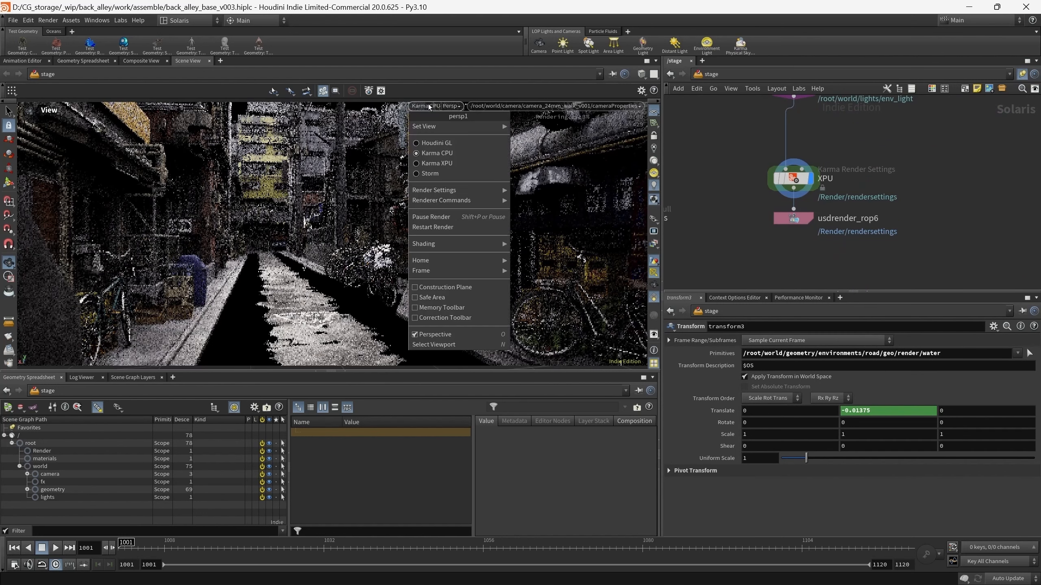
pyautogui.click(426, 217)
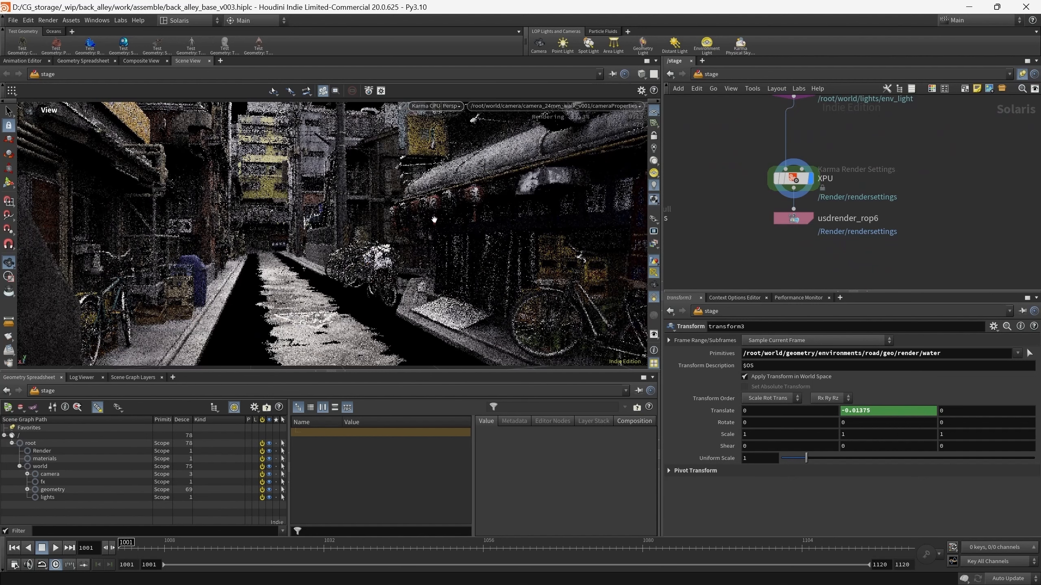
# - Move the blockers, materiallibrary1 and assignmaterial1 nodes beside the main chain, just below transform3
pyautogui.scroll(-4, 769, 179)
pyautogui.moveTo(750, 168); pyautogui.dragTo(783, 223, button='middle')
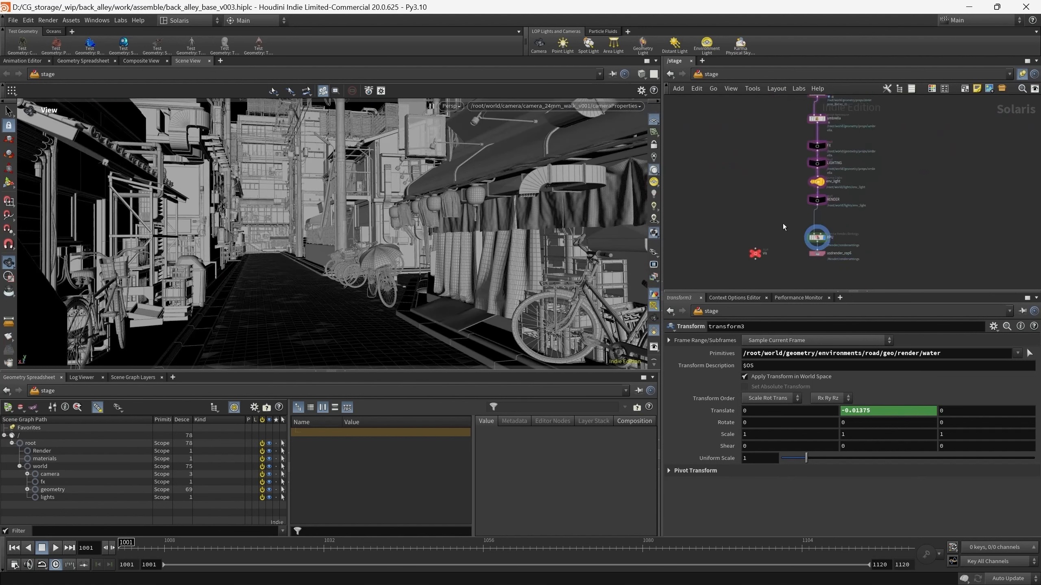
pyautogui.scroll(-2, 778, 184)
pyautogui.moveTo(776, 181); pyautogui.dragTo(776, 232, button='middle')
pyautogui.moveTo(757, 160); pyautogui.dragTo(774, 216, button='middle')
pyautogui.moveTo(695, 125); pyautogui.dragTo(744, 167, button='middle')
pyautogui.scroll(5, 744, 167)
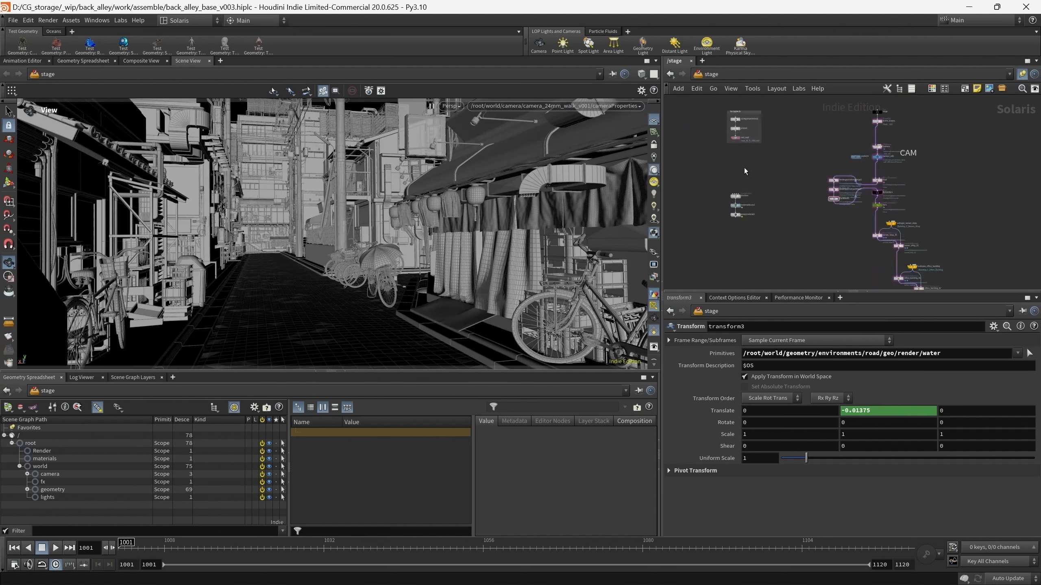
pyautogui.moveTo(785, 211); pyautogui.dragTo(793, 124, button='middle')
pyautogui.moveTo(717, 125); pyautogui.dragTo(816, 255)
pyautogui.scroll(-3, 819, 256)
pyautogui.moveTo(858, 250); pyautogui.dragTo(779, 213, button='middle')
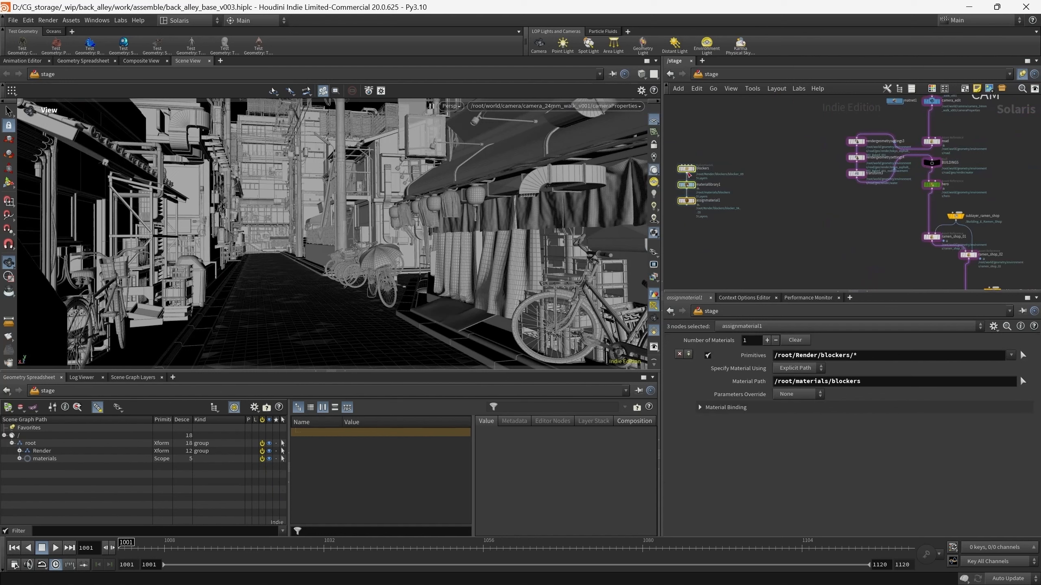
pyautogui.moveTo(687, 169); pyautogui.dragTo(856, 207)
pyautogui.click(907, 223)
# - Wire the blocker nodes into the chain by connecting BUILDINGS to blockers and assignmaterial1 to hero
pyautogui.scroll(3, 901, 202)
pyautogui.moveTo(902, 202); pyautogui.dragTo(854, 198, button='middle')
pyautogui.scroll(-3, 873, 211)
pyautogui.scroll(3, 854, 197)
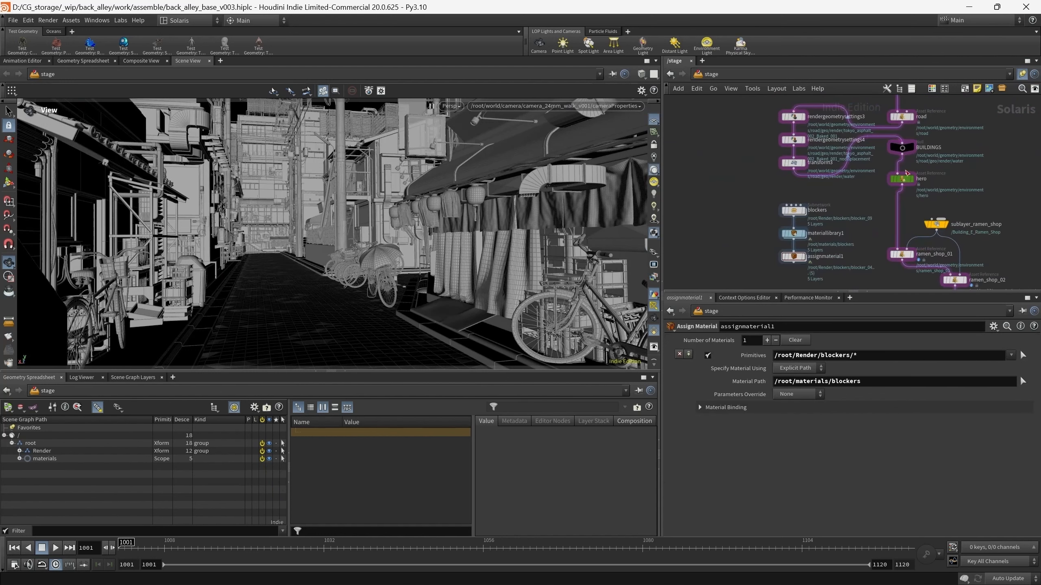
pyautogui.moveTo(902, 155); pyautogui.dragTo(783, 198)
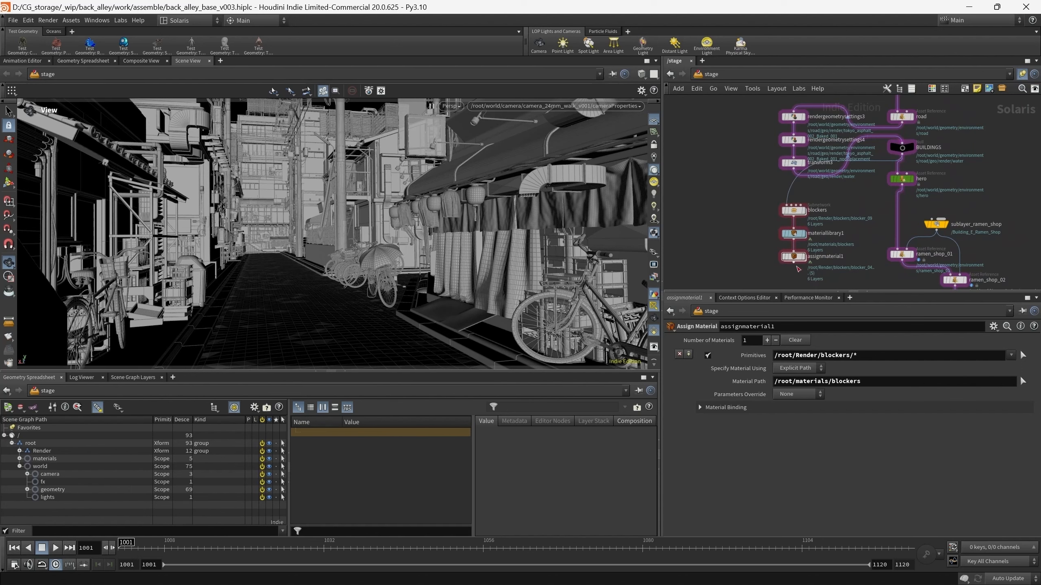
pyautogui.moveTo(794, 265); pyautogui.dragTo(876, 175)
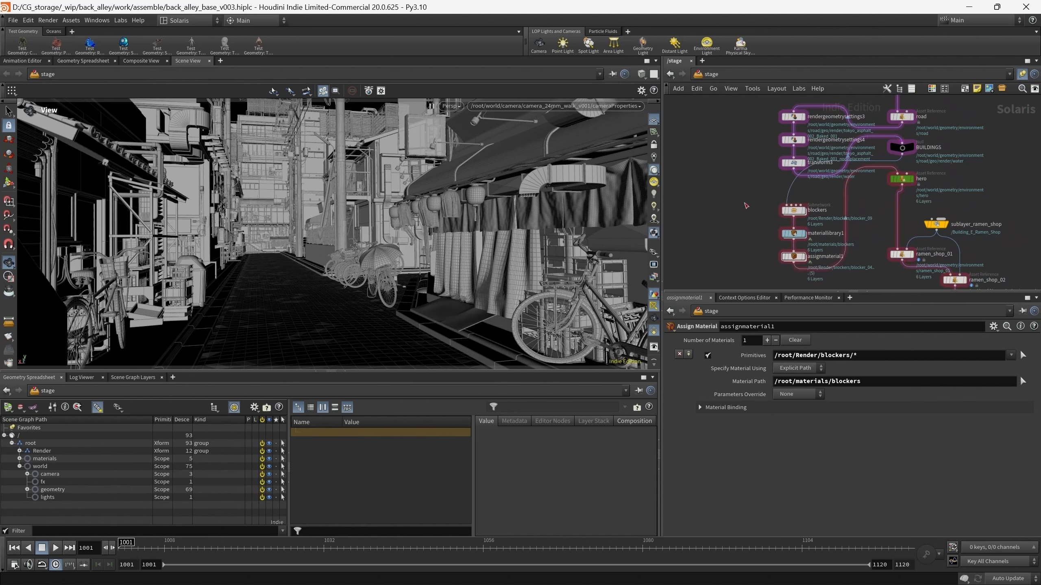
# - Select the three blocker nodes, inspect the openings in the buildings from a free view, and restore the shot camera
pyautogui.moveTo(744, 201); pyautogui.dragTo(818, 287)
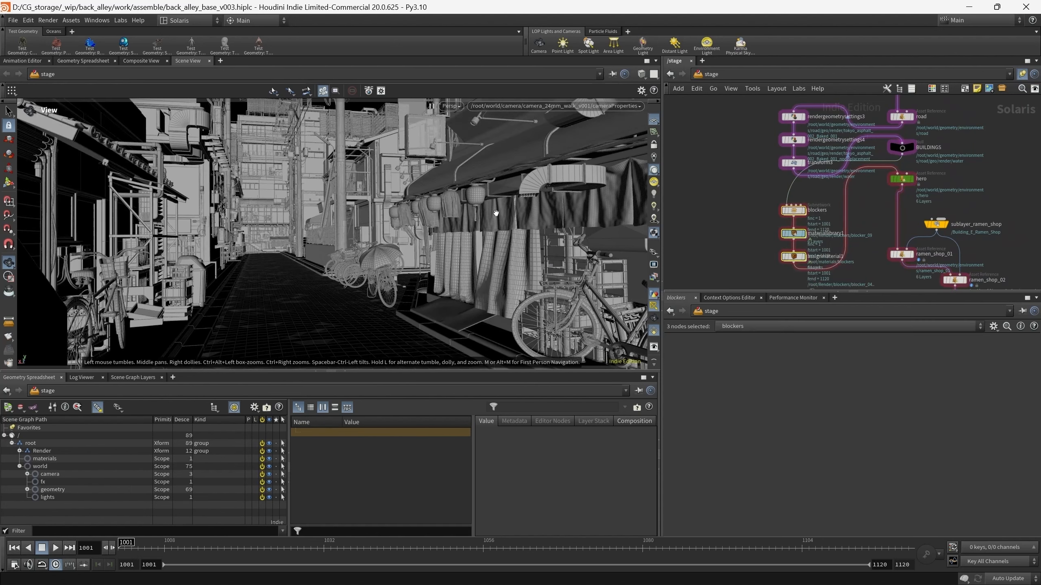
pyautogui.moveTo(464, 254); pyautogui.dragTo(338, 223)
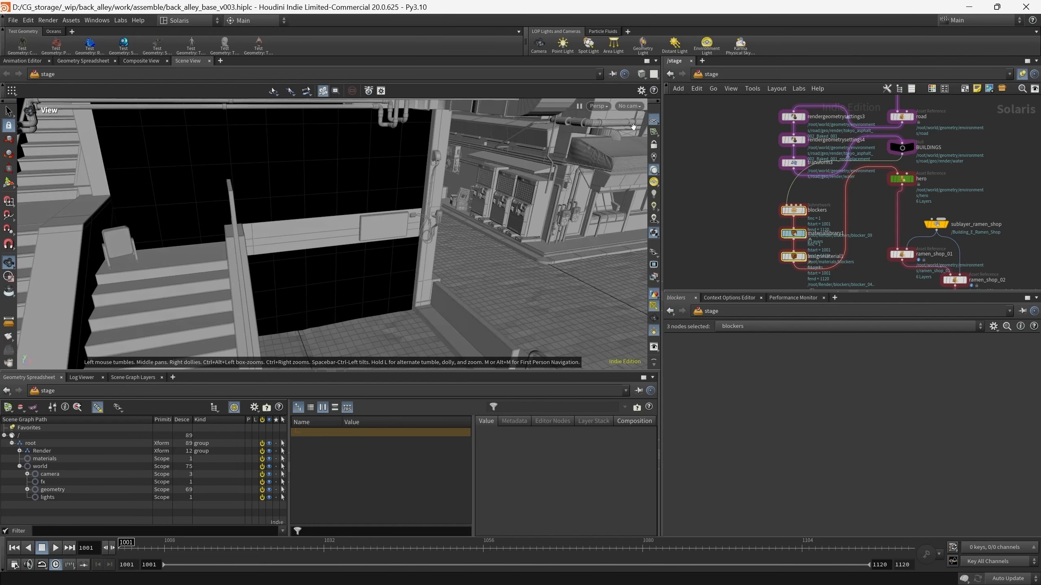
pyautogui.click(629, 106)
pyautogui.click(654, 127)
# - Move the reflection_limits, refraction_limits and tarp_no_shadows nodes beside the end of the main chain near the RENDER null
pyautogui.scroll(-6, 707, 158)
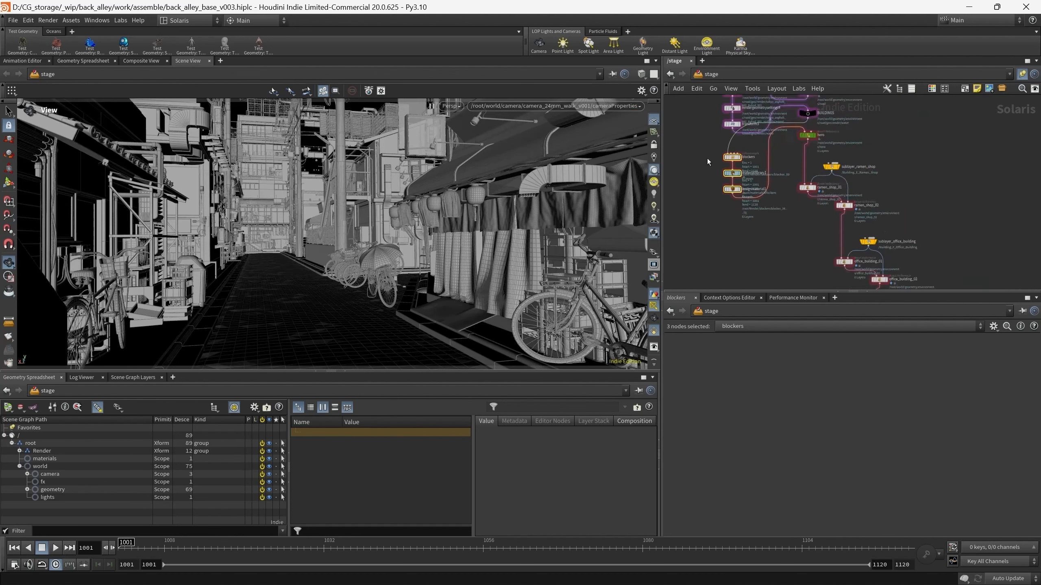
pyautogui.moveTo(727, 143); pyautogui.dragTo(680, 121, button='middle')
pyautogui.scroll(-3, 766, 243)
pyautogui.scroll(6, 854, 241)
pyautogui.moveTo(854, 242); pyautogui.dragTo(863, 267, button='middle')
pyautogui.moveTo(924, 259); pyautogui.dragTo(858, 166)
pyautogui.scroll(2, 905, 180)
pyautogui.scroll(-3, 763, 216)
pyautogui.moveTo(763, 216); pyautogui.dragTo(936, 218, button='middle')
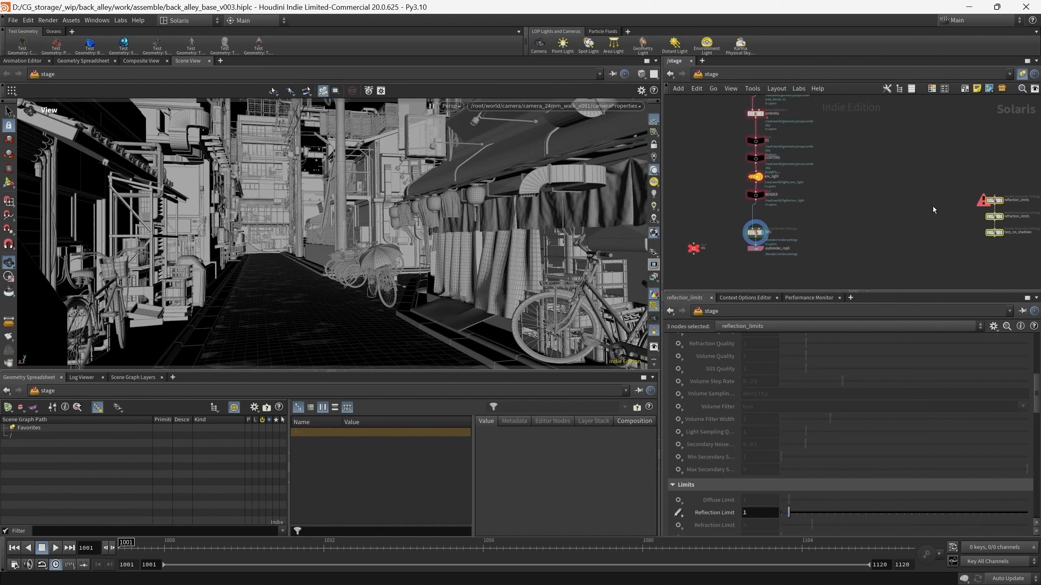
pyautogui.moveTo(993, 200); pyautogui.dragTo(823, 136)
pyautogui.scroll(3, 815, 217)
pyautogui.moveTo(817, 217); pyautogui.dragTo(851, 227, button='middle')
pyautogui.scroll(-3, 850, 226)
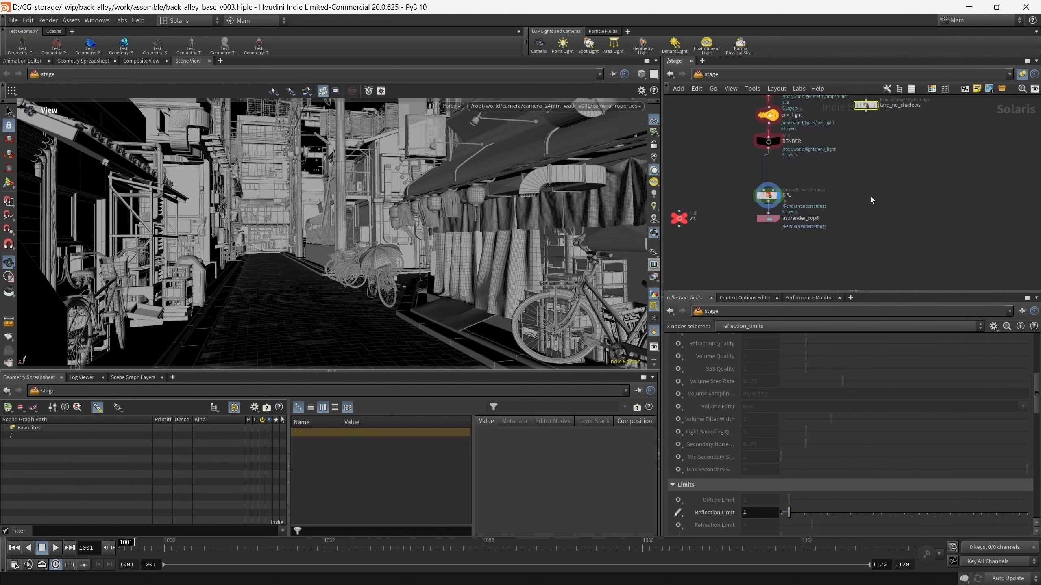
# - Shift the XPU render settings node down and insert reflection_limits, refraction_limits and tarp_no_shadows between RENDER and XPU
pyautogui.click(778, 201)
pyautogui.moveTo(781, 202); pyautogui.dragTo(781, 266)
pyautogui.moveTo(915, 173); pyautogui.dragTo(908, 197, button='middle')
pyautogui.moveTo(911, 202); pyautogui.dragTo(773, 211)
pyautogui.moveTo(793, 248); pyautogui.dragTo(889, 263, button='middle')
pyautogui.scroll(3, 833, 230)
pyautogui.click(890, 264)
pyautogui.scroll(-2, 861, 246)
pyautogui.scroll(3, 868, 199)
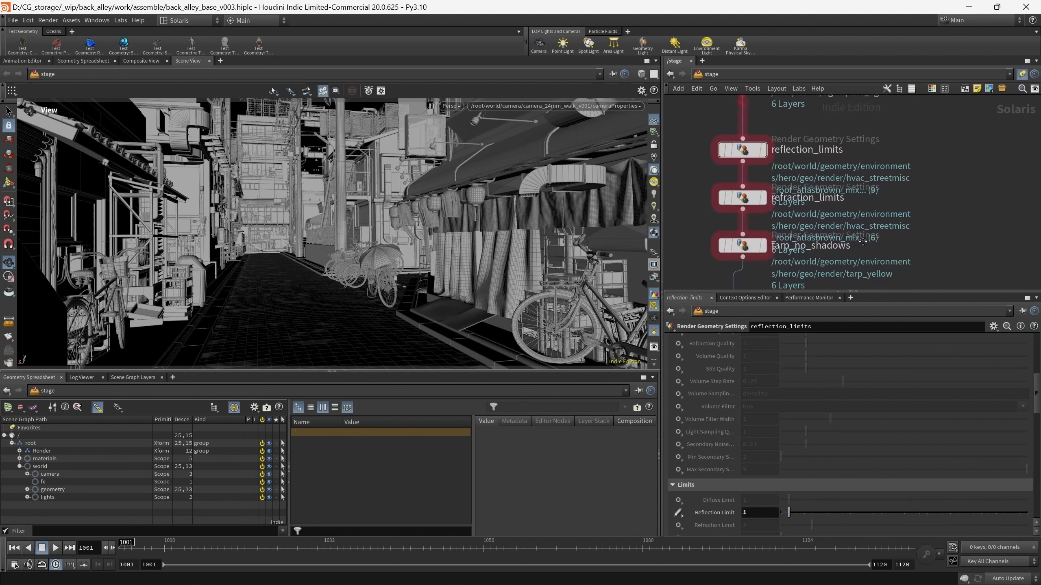
# - Review the diffuse, reflection, refraction, volume and SSS limits in the XPU Karma Render Settings node
pyautogui.moveTo(840, 158); pyautogui.dragTo(867, 177, button='middle')
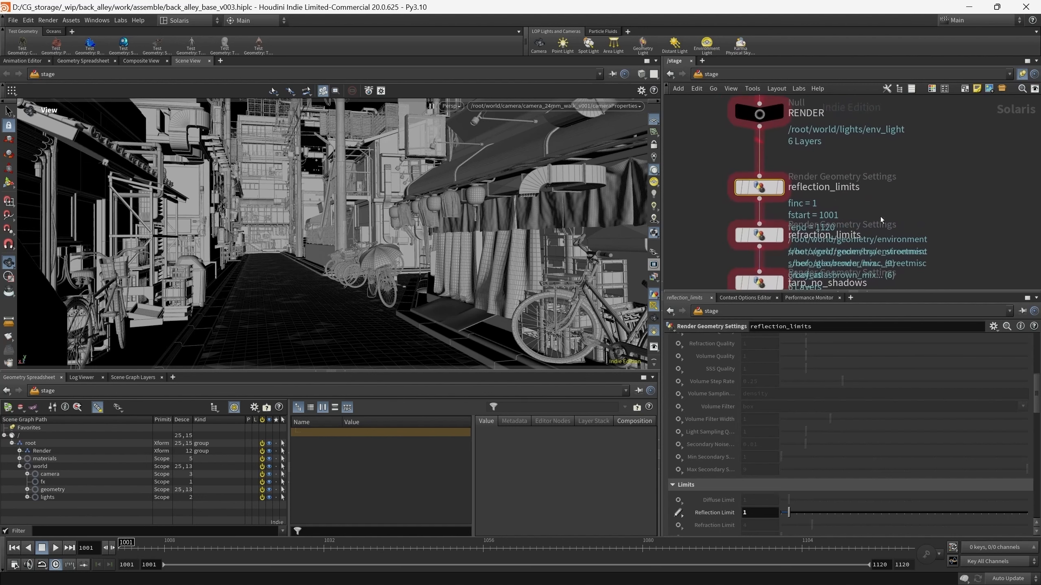
pyautogui.moveTo(879, 216); pyautogui.dragTo(872, 185, button='middle')
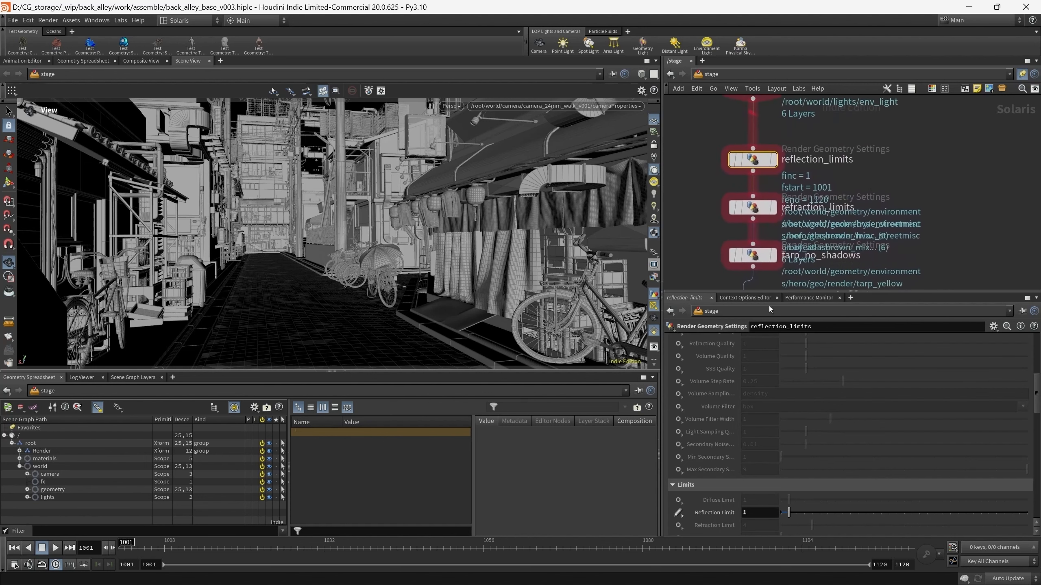
pyautogui.moveTo(776, 291); pyautogui.dragTo(777, 272)
pyautogui.scroll(-3, 863, 147)
pyautogui.moveTo(862, 244); pyautogui.dragTo(873, 129, button='middle')
pyautogui.scroll(3, 861, 166)
pyautogui.moveTo(859, 169); pyautogui.dragTo(738, 230)
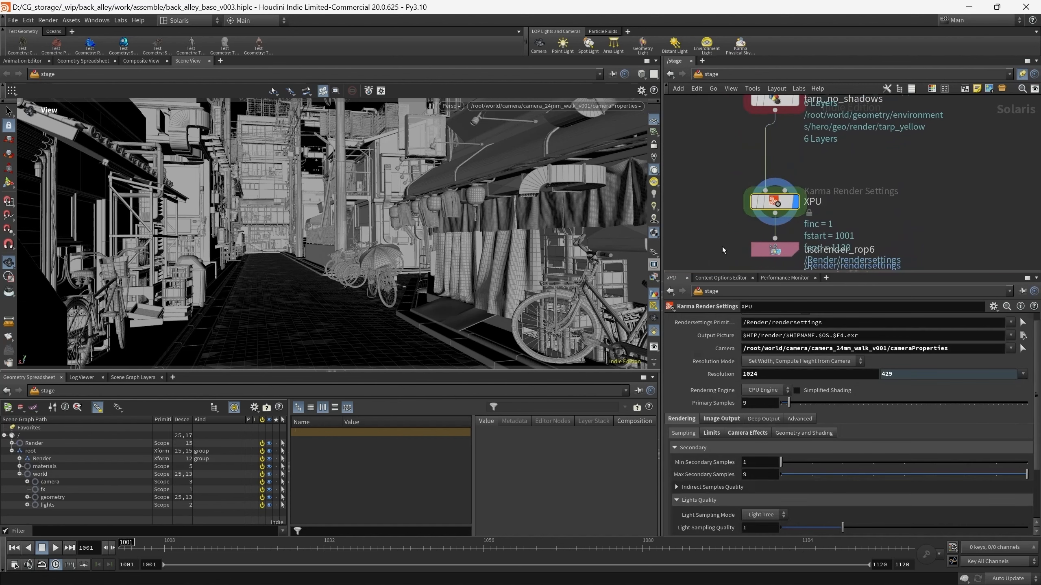
pyautogui.click(712, 433)
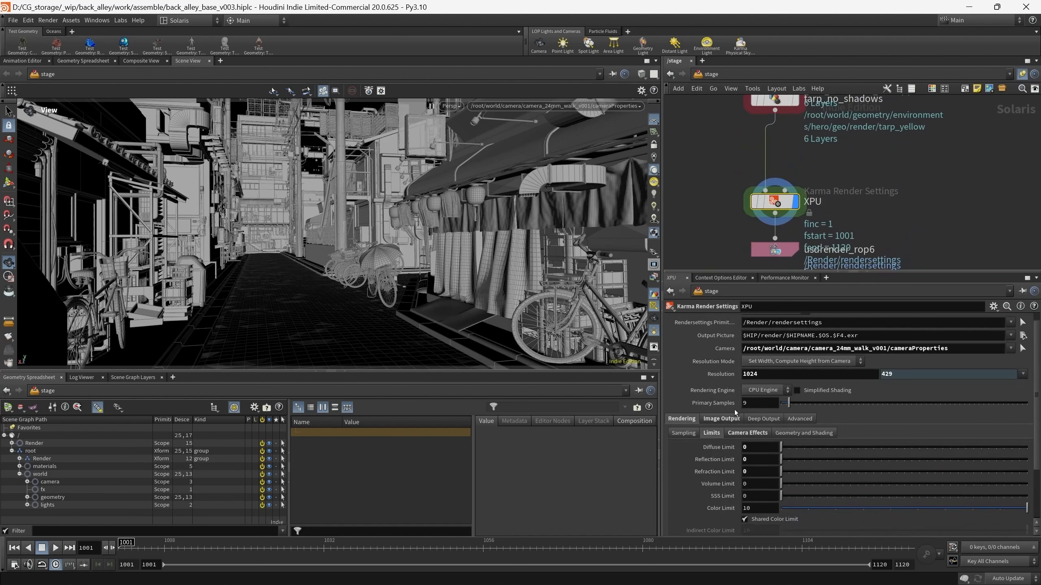
pyautogui.moveTo(762, 270); pyautogui.dragTo(762, 246)
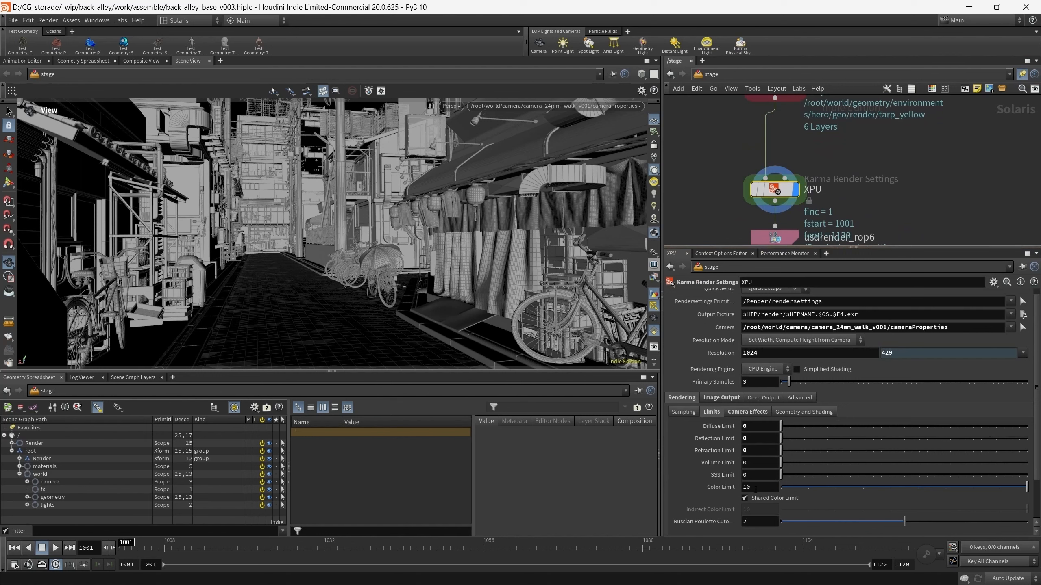
pyautogui.moveTo(787, 247); pyautogui.dragTo(789, 272)
pyautogui.scroll(-4, 886, 224)
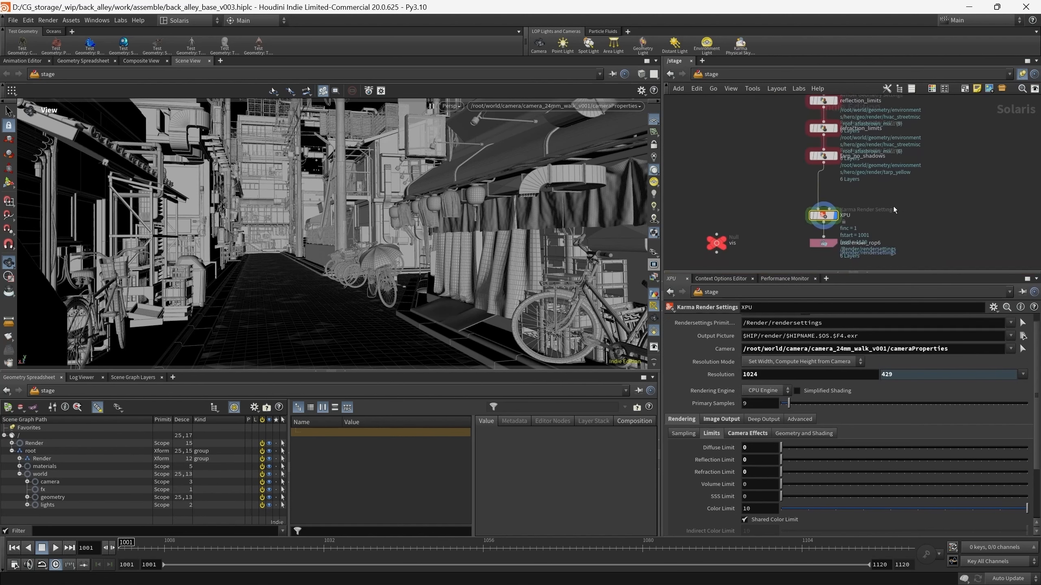
pyautogui.moveTo(891, 195); pyautogui.dragTo(859, 223, button='middle')
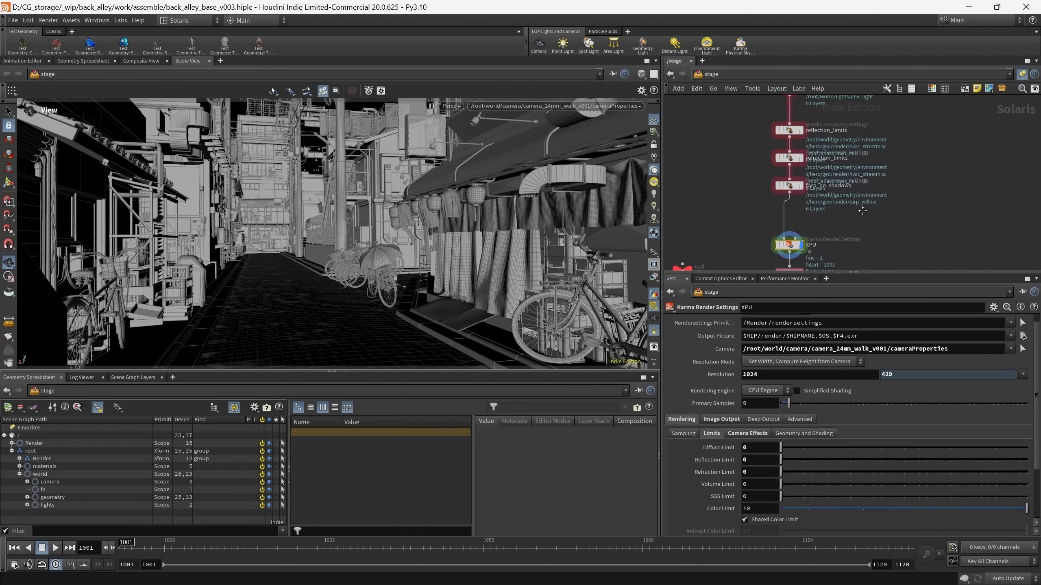
pyautogui.scroll(3, 861, 213)
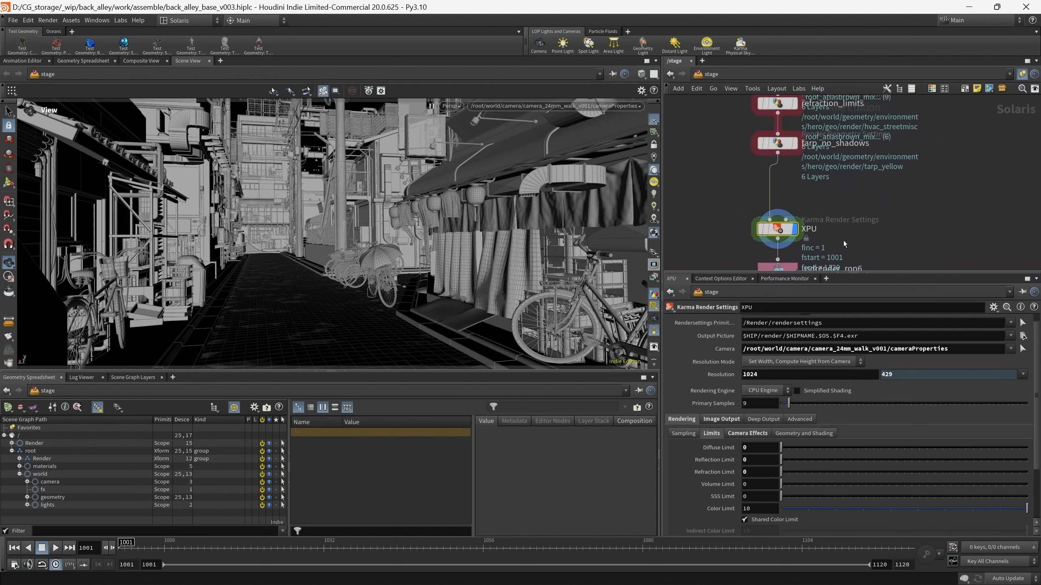
pyautogui.moveTo(939, 224); pyautogui.dragTo(851, 209, button='middle')
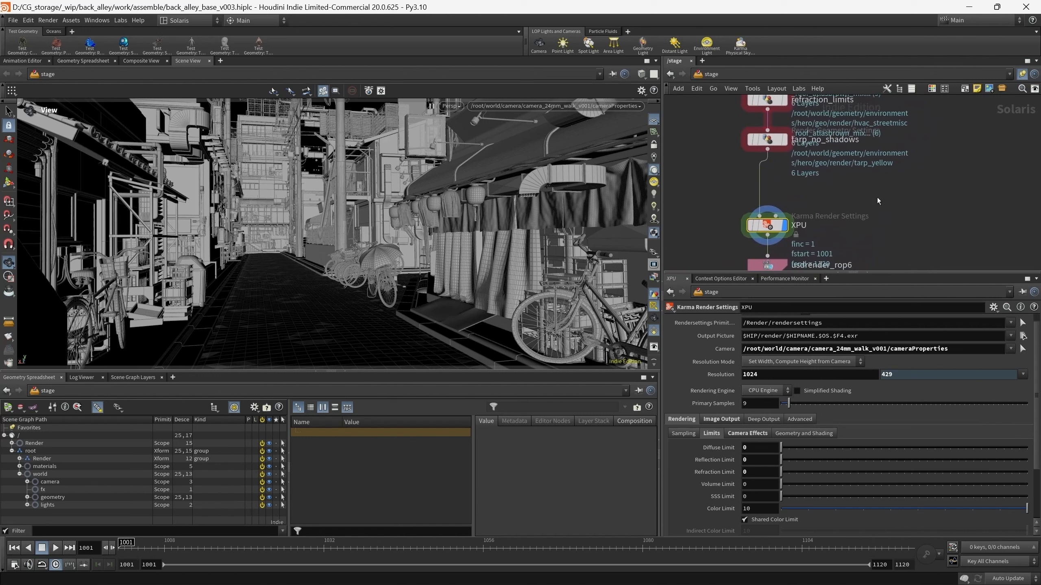
# - Examine the Reflection Limit override in the Limits settings of the reflection_limits node
pyautogui.moveTo(878, 191); pyautogui.dragTo(859, 255, button='middle')
pyautogui.scroll(-1, 870, 215)
pyautogui.moveTo(870, 213); pyautogui.dragTo(923, 183, button='middle')
pyautogui.scroll(2, 836, 170)
pyautogui.click(732, 143)
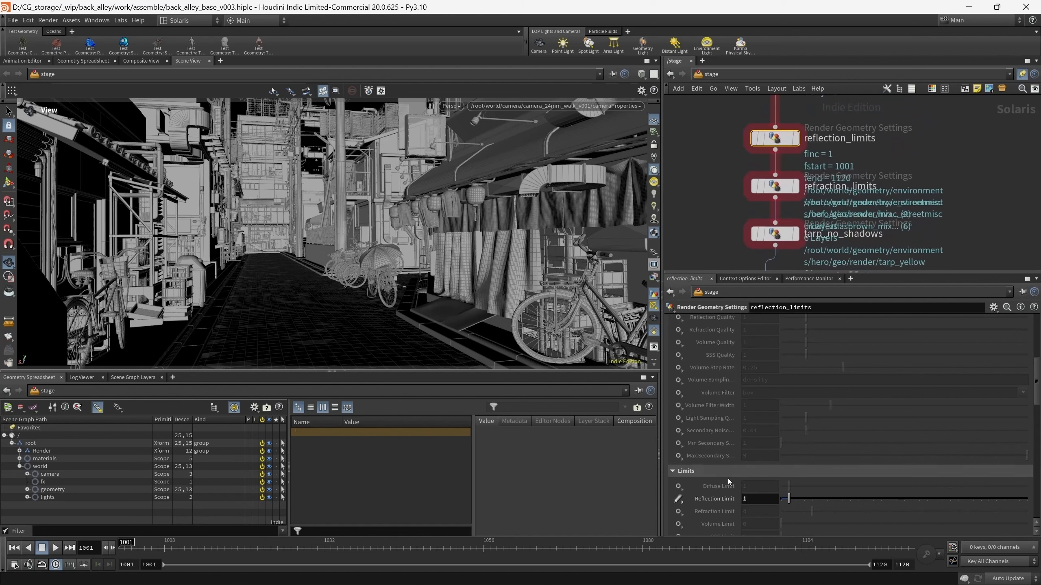
pyautogui.scroll(-2, 726, 477)
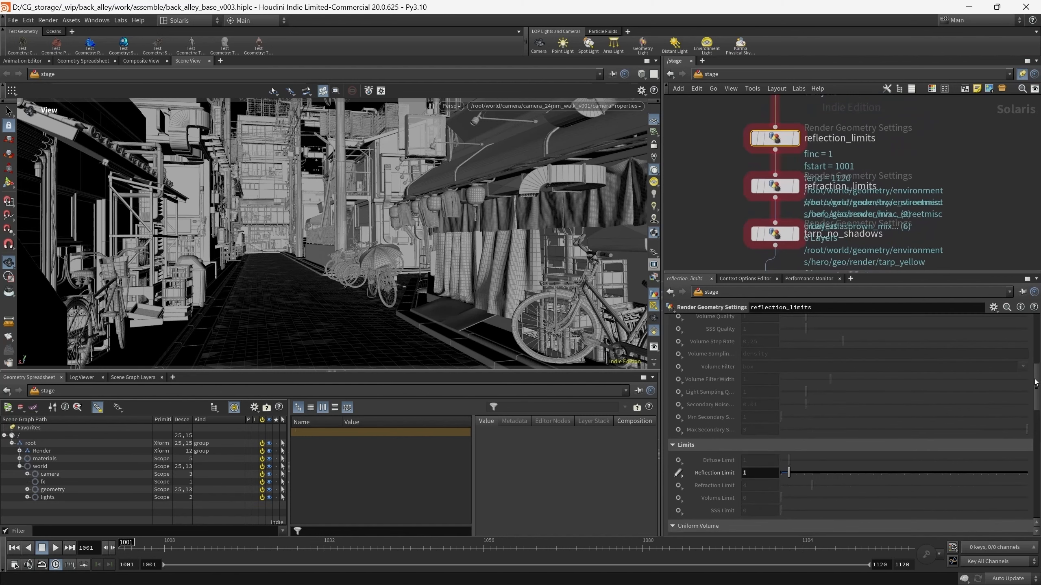
pyautogui.moveTo(1036, 383)
pyautogui.mouseDown()
pyautogui.moveTo(1035, 329)
pyautogui.moveTo(1038, 387)
pyautogui.mouseUp()
pyautogui.click(989, 167)
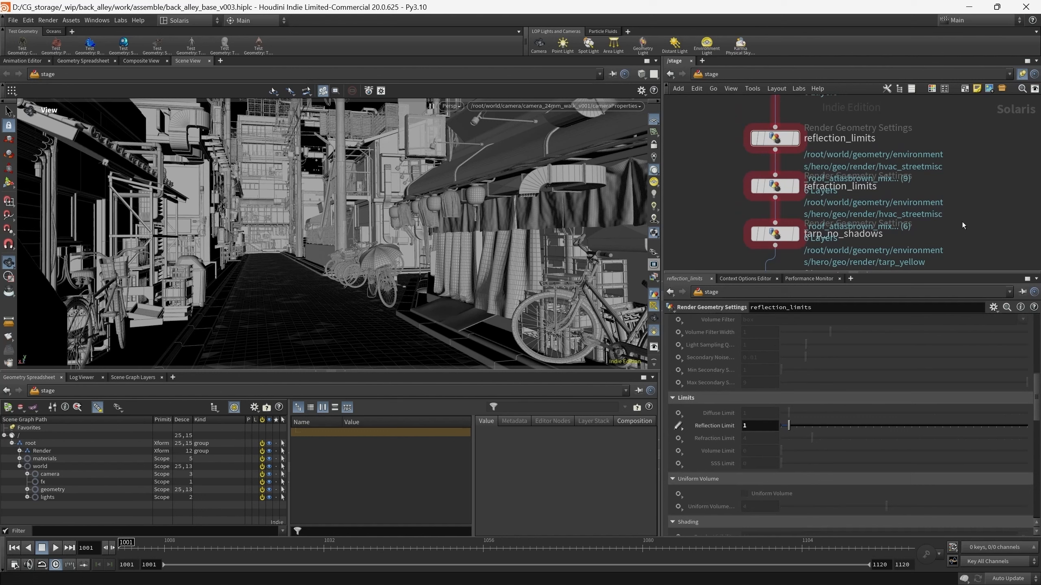
pyautogui.moveTo(970, 220); pyautogui.dragTo(964, 206, button='middle')
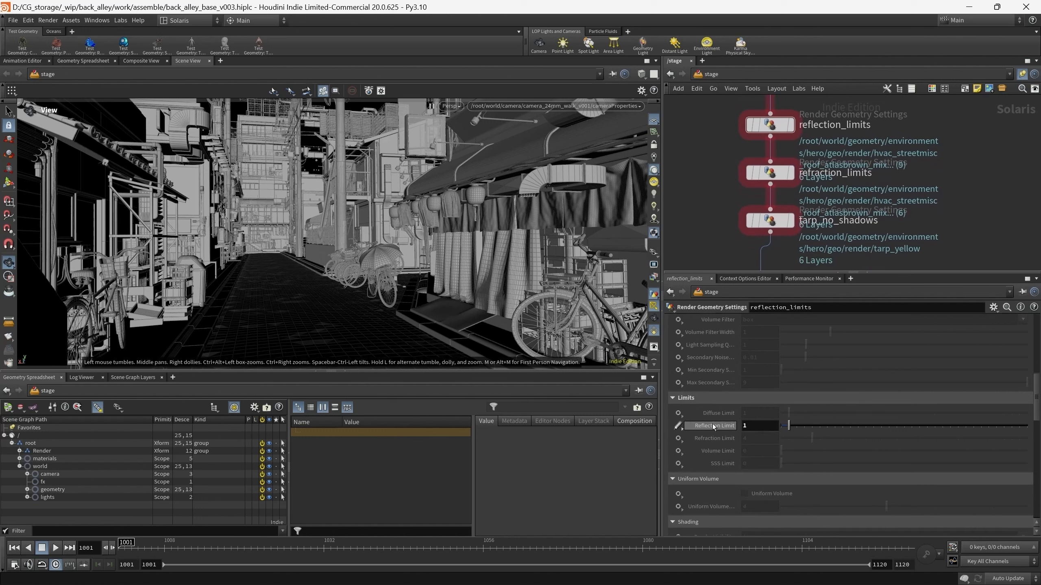
# - Examine the Refraction Limit override in the Limits settings of the refraction_limits node
pyautogui.click(772, 172)
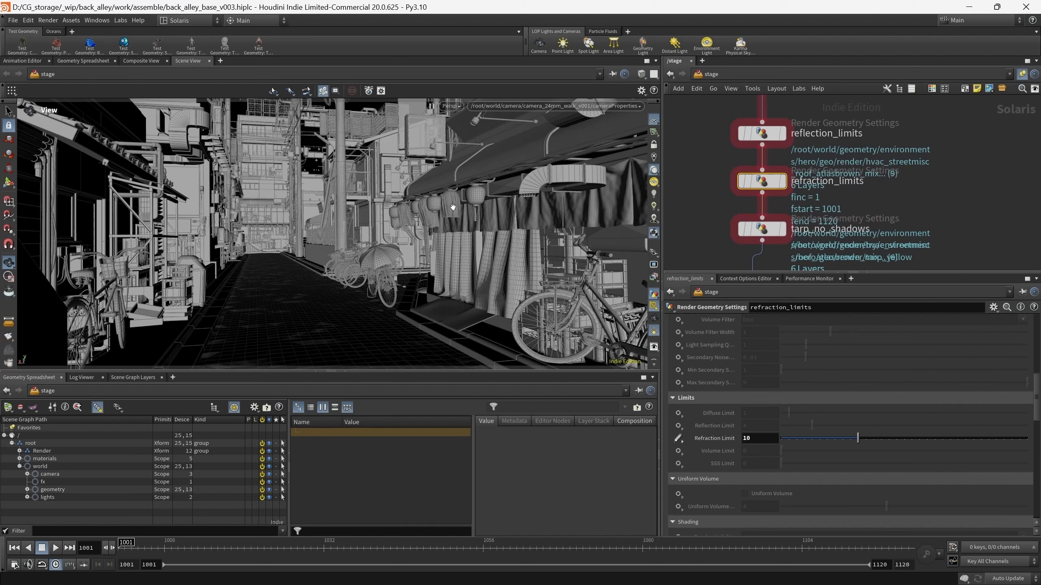
pyautogui.moveTo(902, 199)
pyautogui.mouseDown(button='middle')
pyautogui.moveTo(899, 172)
pyautogui.moveTo(896, 200)
pyautogui.mouseUp(button='middle')
pyautogui.scroll(-2, 896, 201)
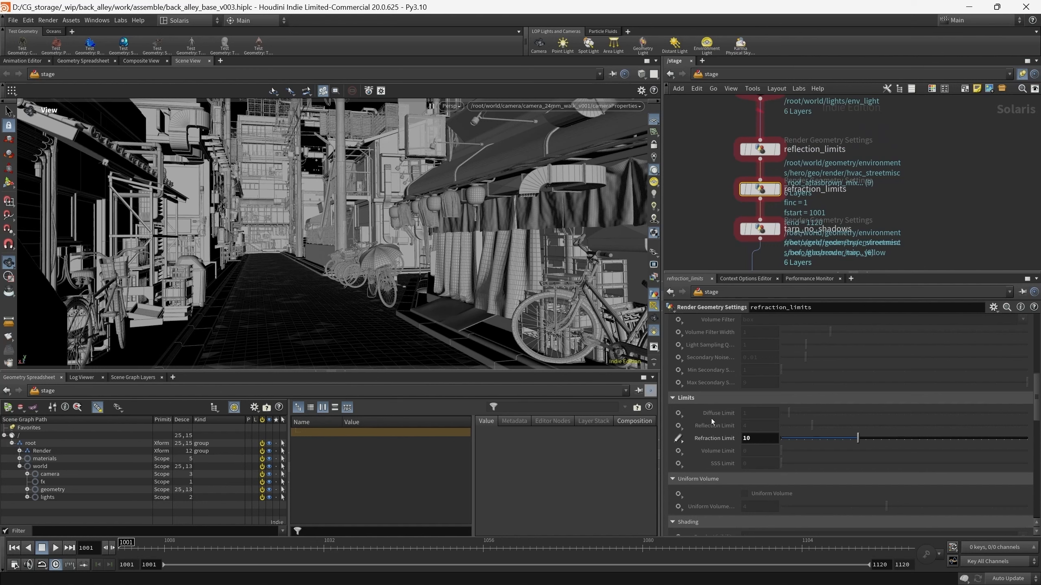
pyautogui.moveTo(876, 196); pyautogui.dragTo(867, 188, button='middle')
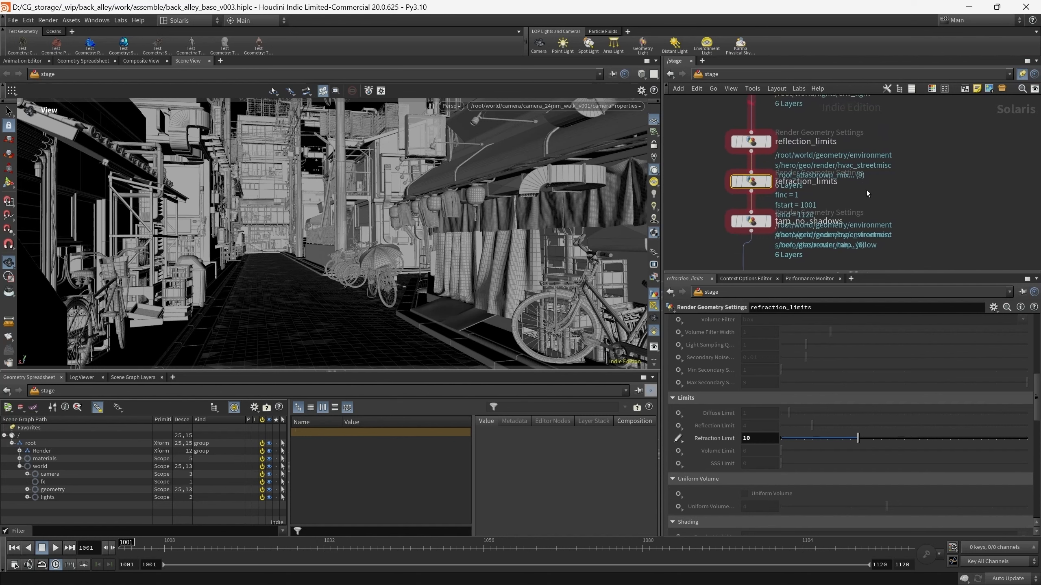
# - Examine the Render Visibility override in the Shading settings of the tarp_no_shadows node
pyautogui.moveTo(877, 189); pyautogui.dragTo(903, 166, button='middle')
pyautogui.moveTo(886, 229); pyautogui.dragTo(719, 185)
pyautogui.moveTo(867, 236); pyautogui.dragTo(841, 228, button='middle')
pyautogui.scroll(2, 803, 176)
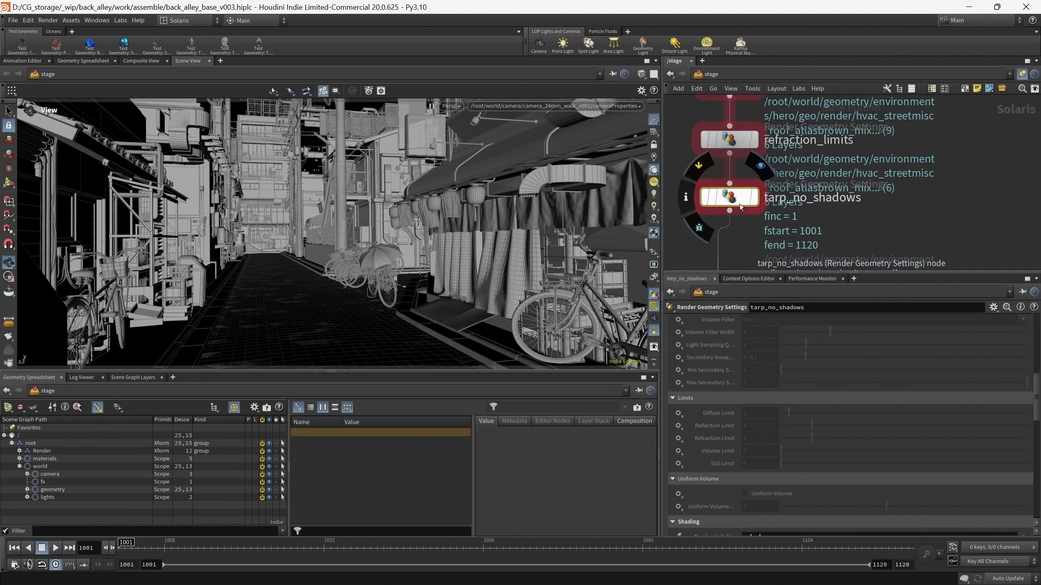
pyautogui.scroll(1, 1038, 393)
pyautogui.scroll(12, 1037, 393)
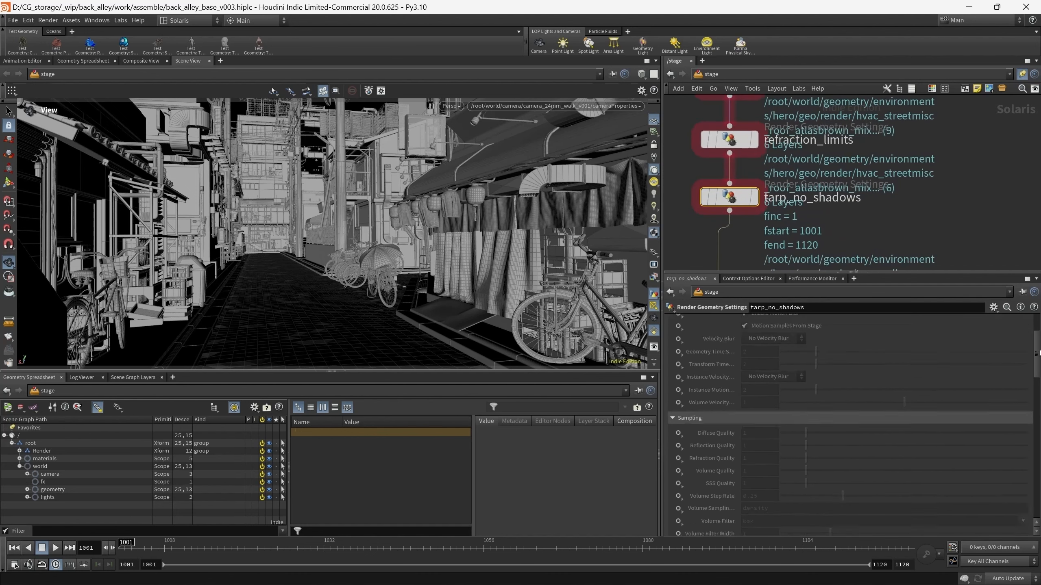
pyautogui.scroll(-15, 1036, 428)
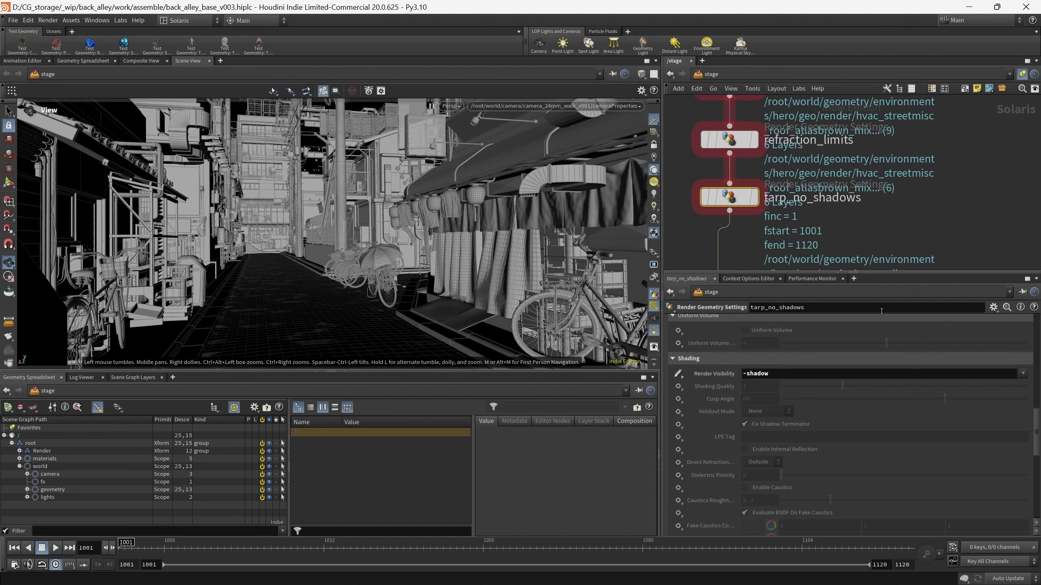
pyautogui.scroll(-4, 884, 185)
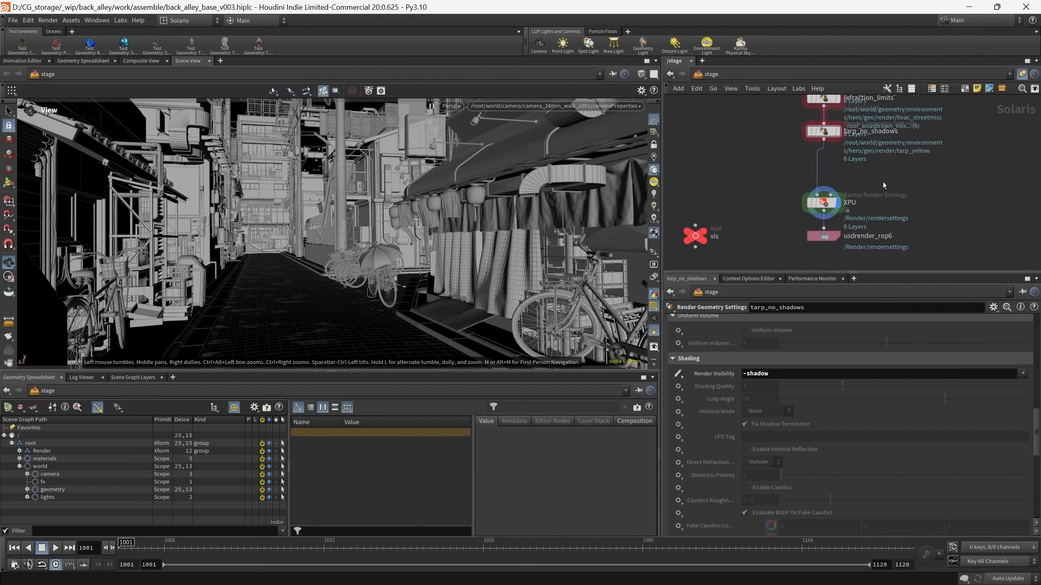
# - Review the ray limits in the XPU render settings against the override nodes above it in the chain
pyautogui.click(823, 202)
pyautogui.moveTo(768, 206); pyautogui.dragTo(746, 225, button='middle')
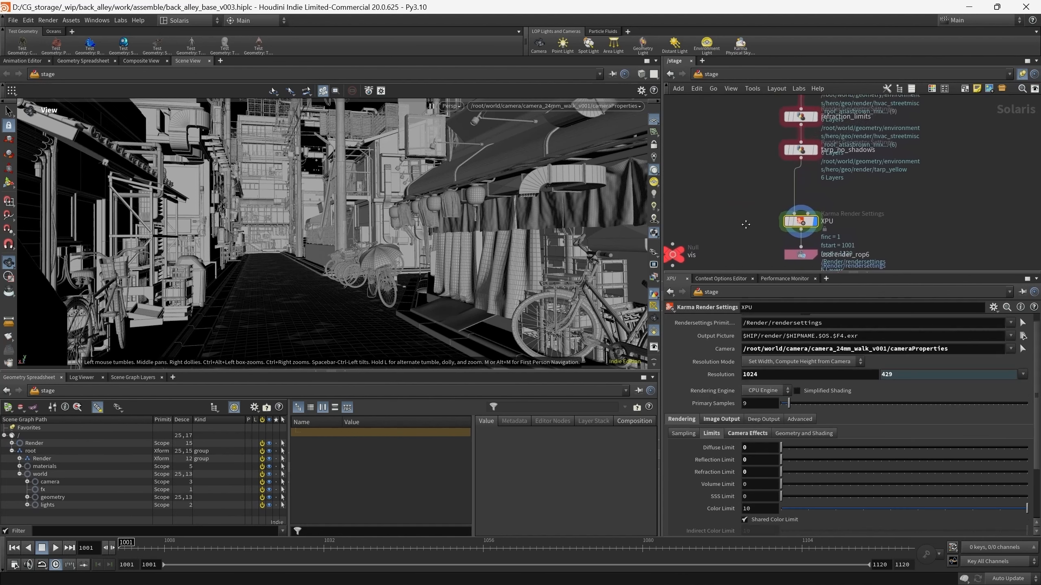
pyautogui.scroll(-2, 746, 225)
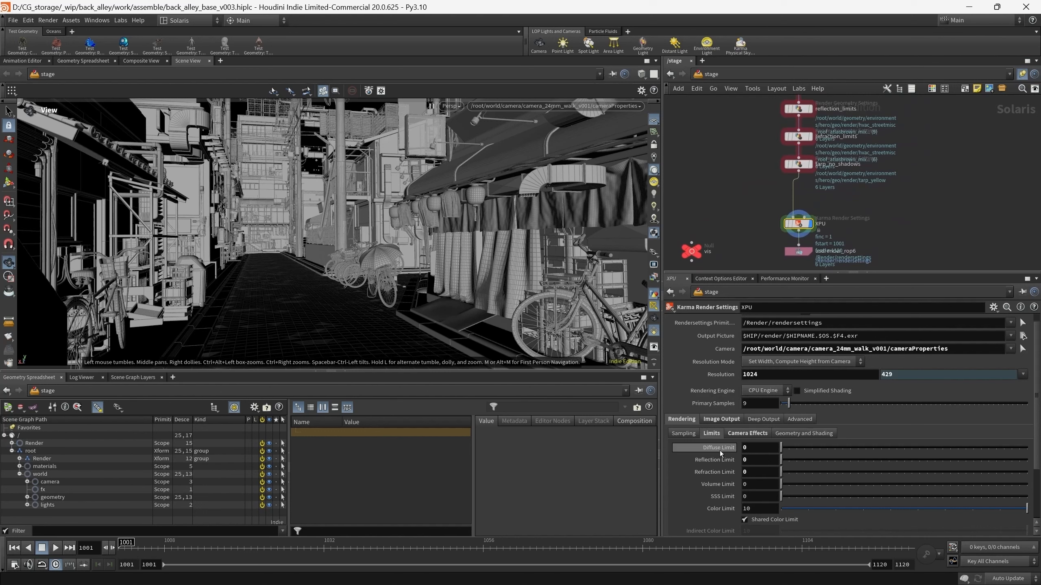
pyautogui.moveTo(914, 211); pyautogui.dragTo(906, 238, button='middle')
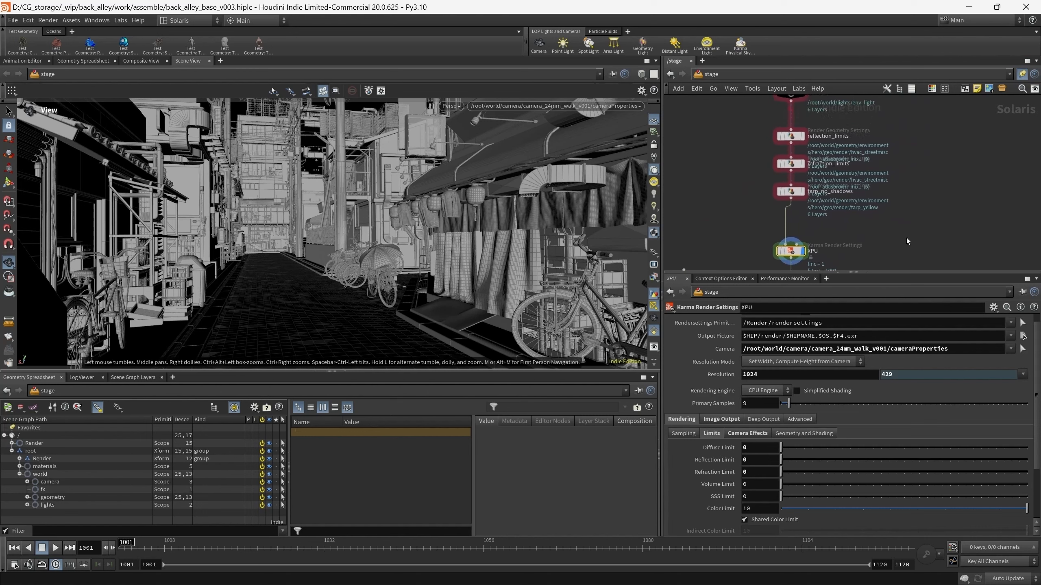
pyautogui.moveTo(766, 157); pyautogui.dragTo(777, 127, button='middle')
pyautogui.moveTo(730, 204); pyautogui.dragTo(781, 188, button='middle')
pyautogui.scroll(2, 766, 262)
pyautogui.click(727, 221)
pyautogui.moveTo(770, 167); pyautogui.dragTo(873, 198)
pyautogui.moveTo(935, 171); pyautogui.dragTo(878, 183, button='middle')
pyautogui.scroll(-2, 914, 200)
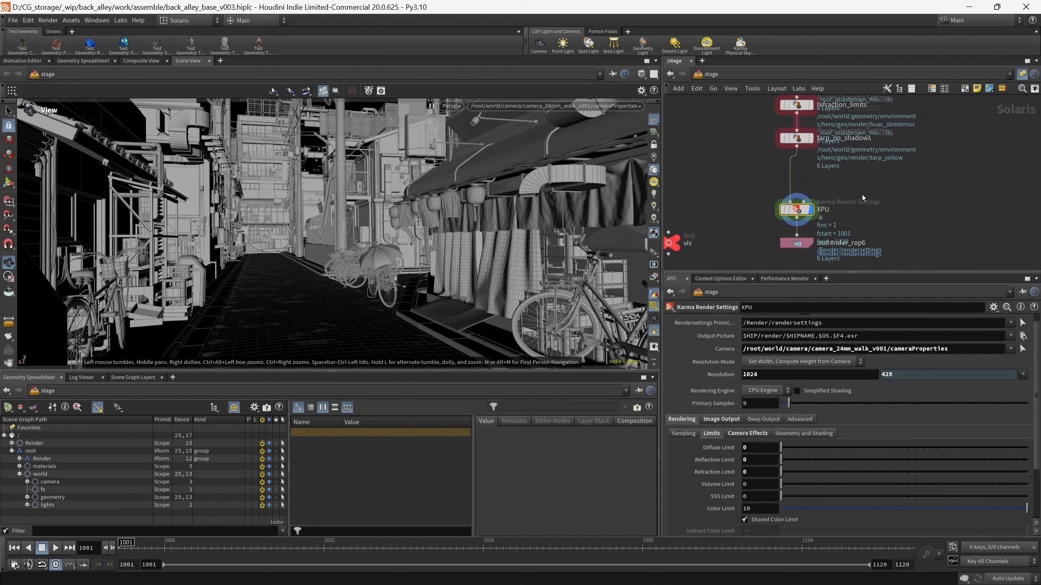
pyautogui.moveTo(746, 197)
pyautogui.mouseDown(button='middle')
pyautogui.moveTo(783, 192)
pyautogui.moveTo(749, 206)
pyautogui.moveTo(761, 216)
pyautogui.moveTo(734, 199)
pyautogui.mouseUp(button='middle')
pyautogui.scroll(-2, 757, 201)
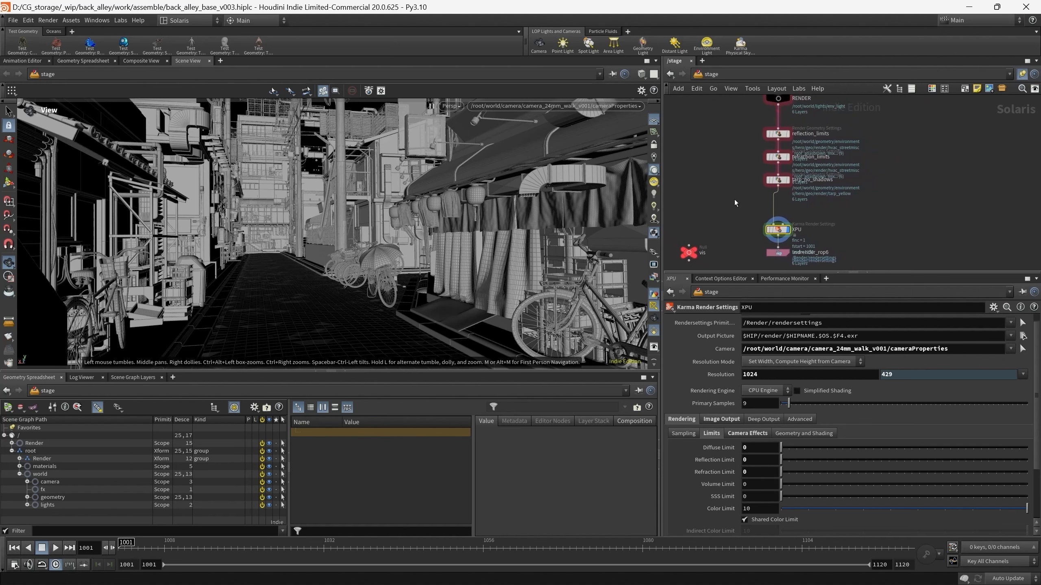
# - Preview the alley in the viewport with Karma CPU, restarting the render and pausing it
pyautogui.click(487, 105)
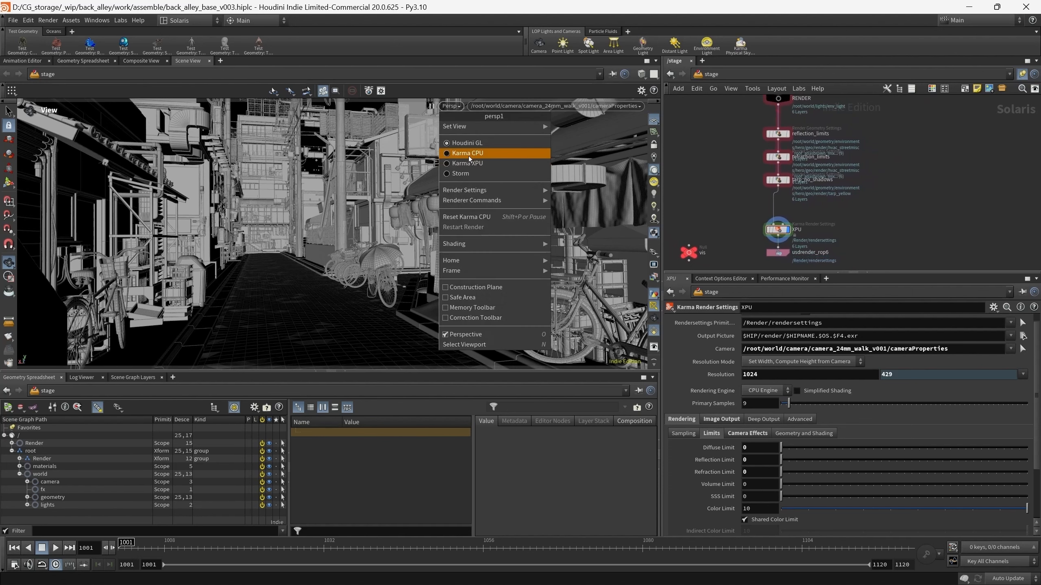
pyautogui.click(468, 156)
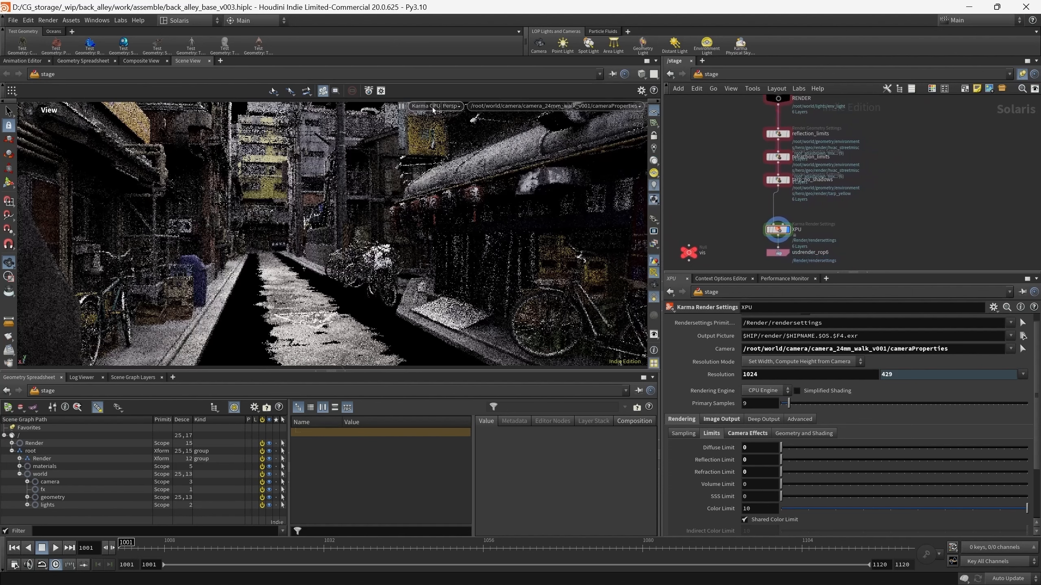
pyautogui.click(433, 107)
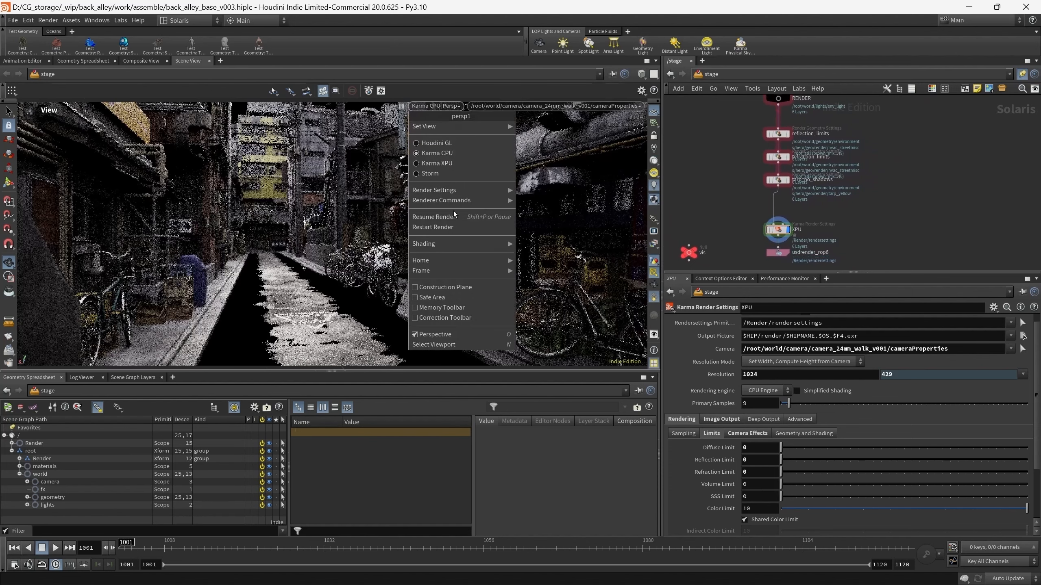
pyautogui.click(424, 229)
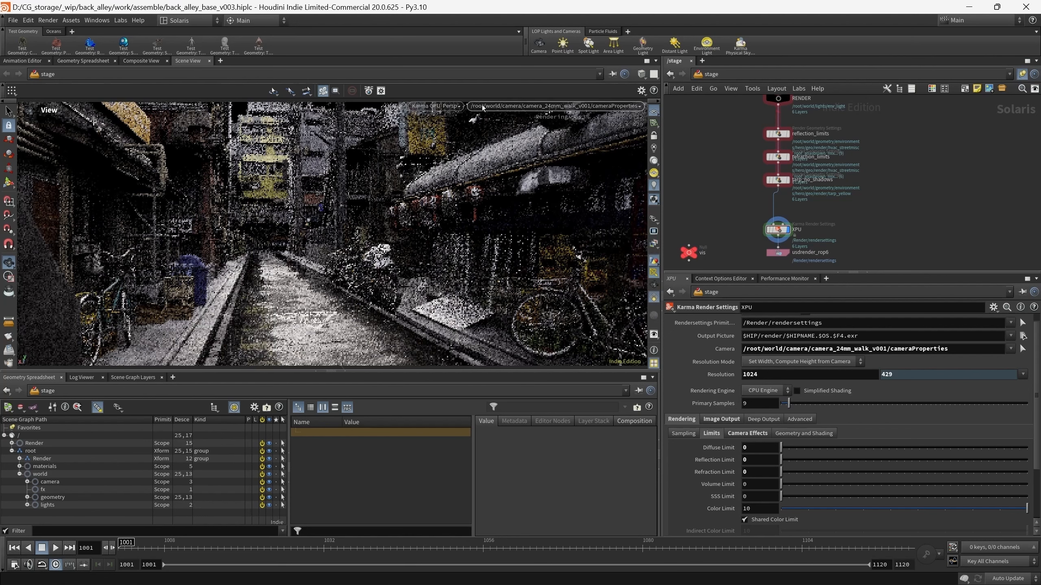
pyautogui.click(424, 106)
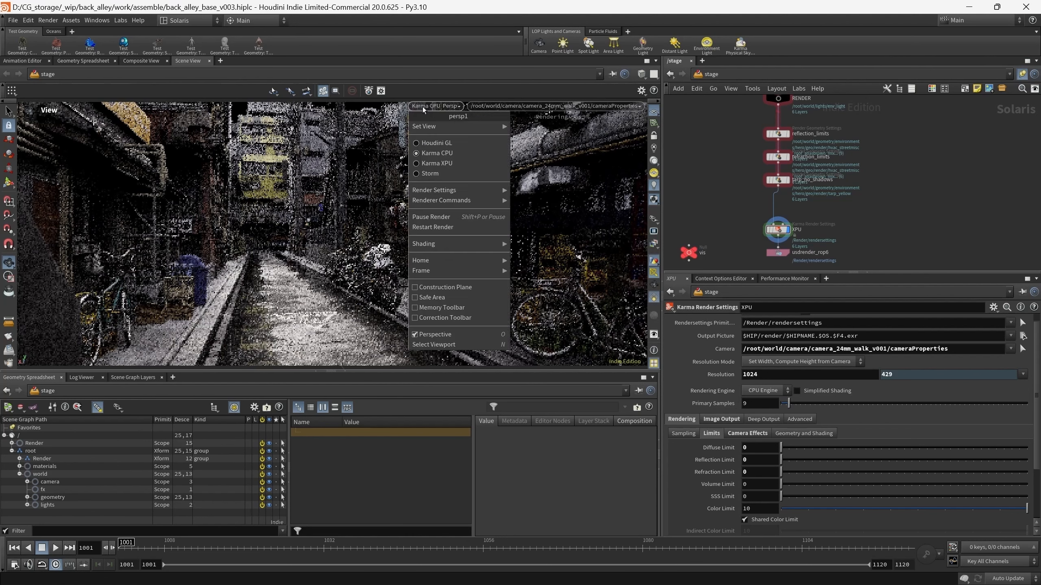
pyautogui.click(435, 217)
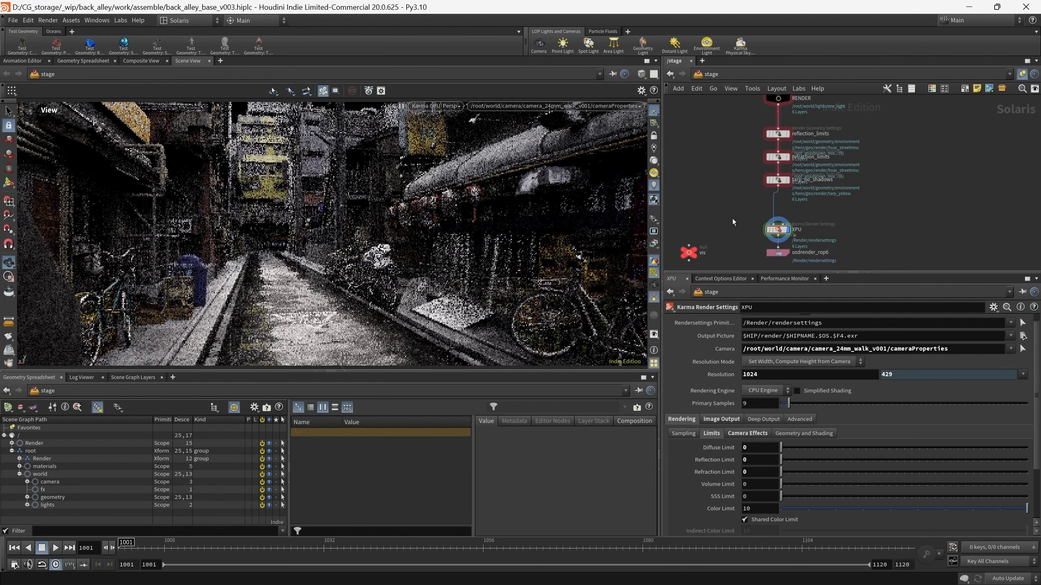
# - Set the XPU node's rendering engine to XPU Engine and restart the viewport render with Karma XPU
pyautogui.click(754, 390)
pyautogui.click(762, 401)
pyautogui.click(435, 108)
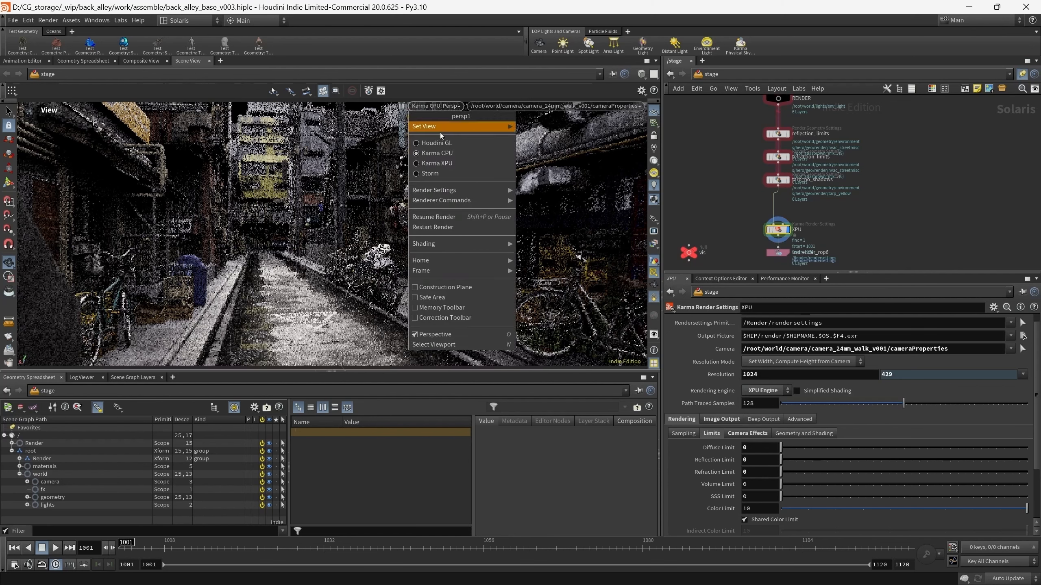
pyautogui.click(437, 163)
pyautogui.click(428, 106)
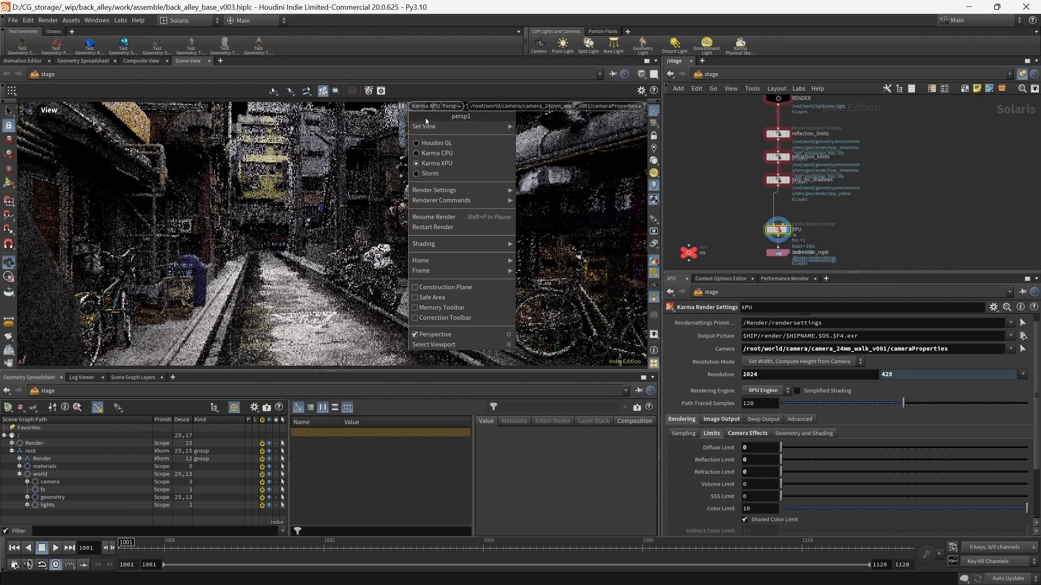
pyautogui.click(434, 228)
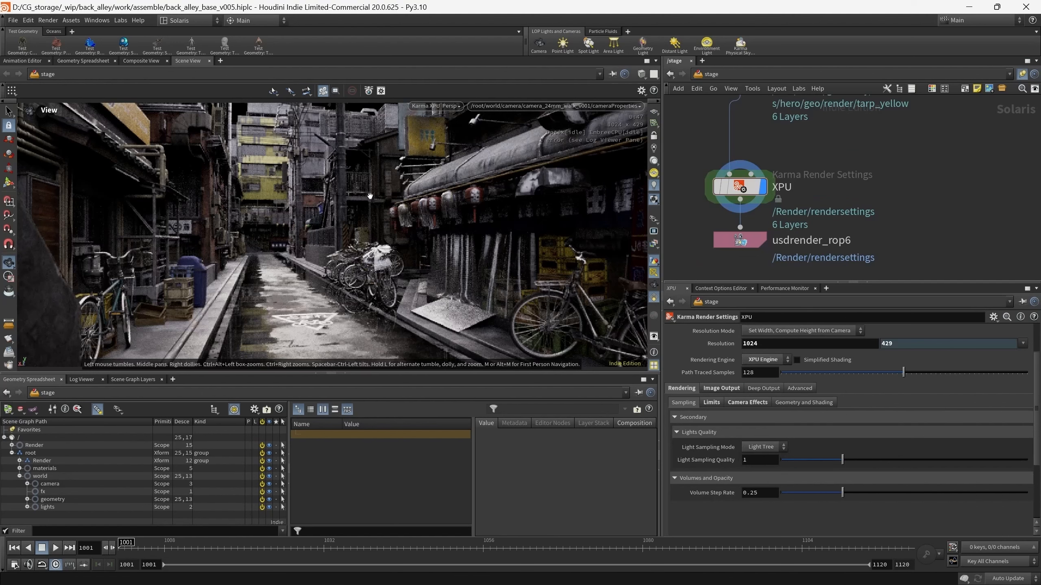
# - Review the reflection_limits, refraction_limits and tarp_no_shadows nodes feeding the XPU render settings
pyautogui.scroll(-3, 889, 183)
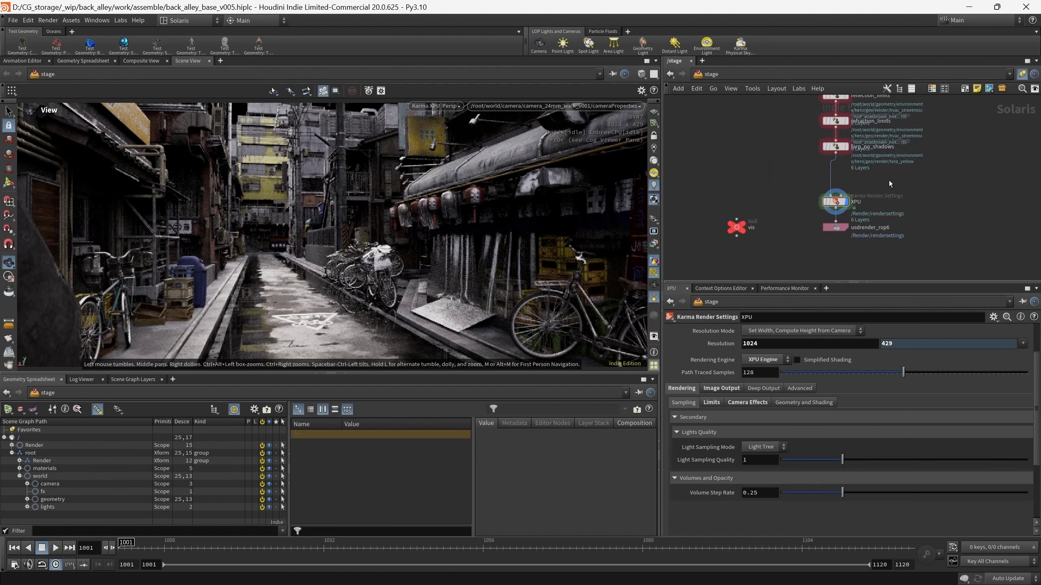
pyautogui.scroll(-1, 890, 184)
pyautogui.moveTo(890, 184); pyautogui.dragTo(895, 211, button='middle')
pyautogui.moveTo(791, 122); pyautogui.dragTo(918, 200)
pyautogui.scroll(3, 790, 239)
pyautogui.moveTo(806, 217); pyautogui.dragTo(778, 218, button='middle')
pyautogui.click(782, 217)
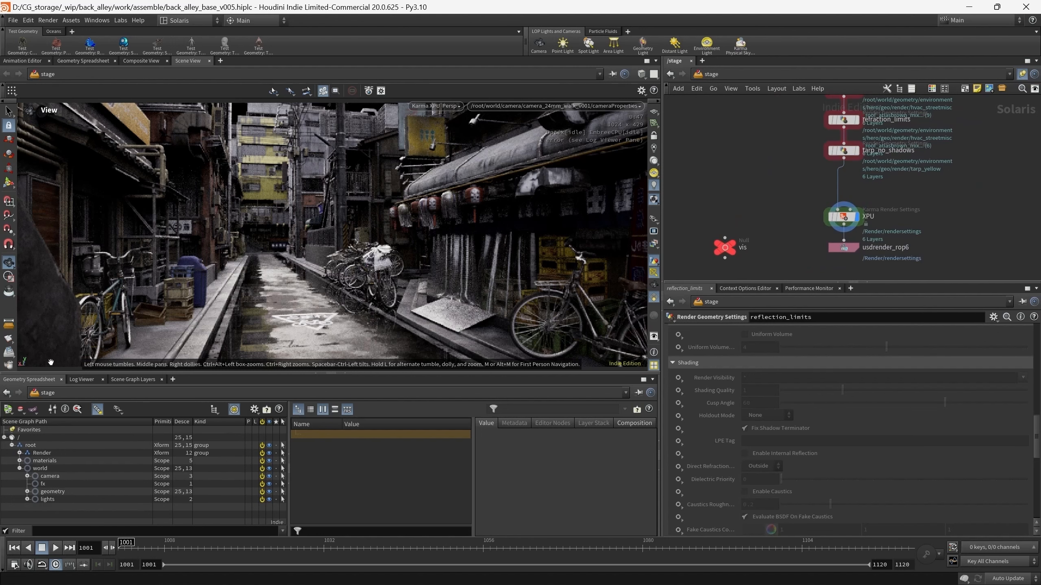
# - Open the first render snapshot in a separate render gallery window and enlarge that window over the workspace
pyautogui.click(8, 368)
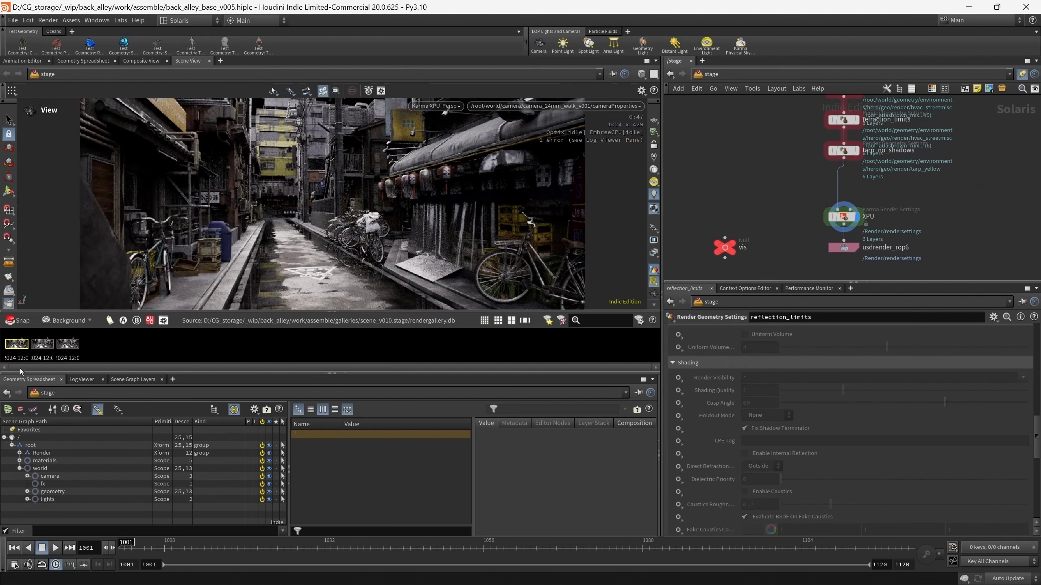
pyautogui.doubleClick(14, 348)
pyautogui.moveTo(159, 244); pyautogui.dragTo(687, 146)
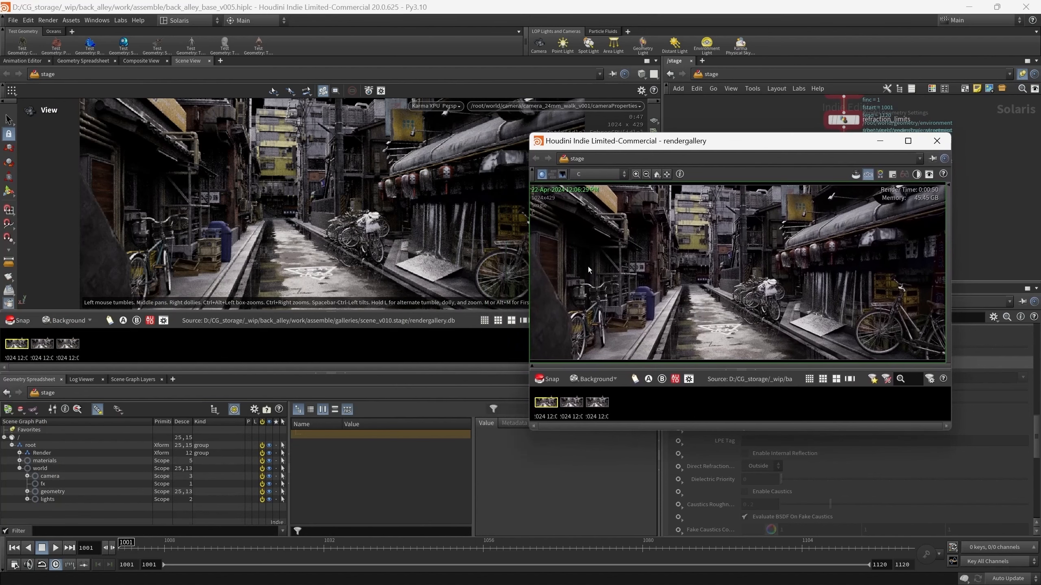
pyautogui.moveTo(620, 141); pyautogui.dragTo(312, 89)
pyautogui.moveTo(642, 376); pyautogui.dragTo(909, 521)
pyautogui.moveTo(537, 83); pyautogui.dragTo(524, 54)
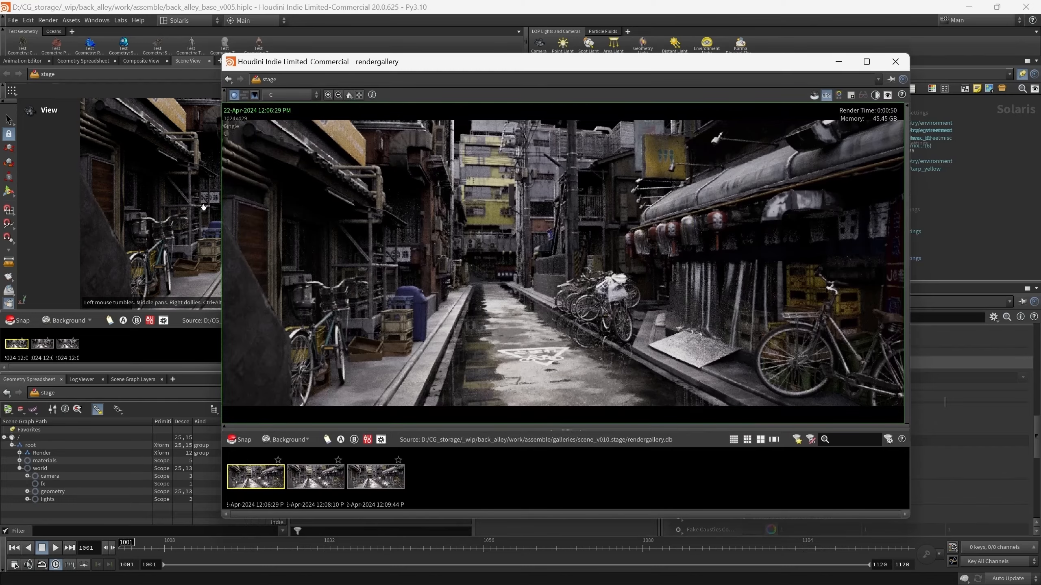
pyautogui.moveTo(218, 211); pyautogui.dragTo(98, 211)
# - Raise the gallery image brightness to 2 and zoom in on the lanterns under the awning
pyautogui.click(405, 427)
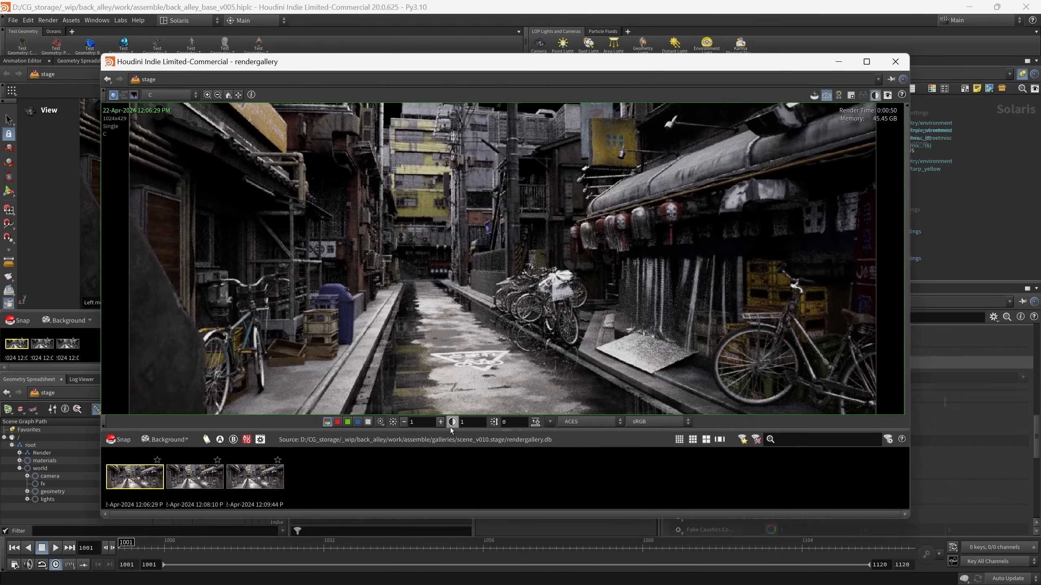
pyautogui.click(440, 422)
pyautogui.scroll(4, 646, 227)
pyautogui.moveTo(645, 227); pyautogui.dragTo(501, 216, button='middle')
pyautogui.scroll(2, 490, 266)
pyautogui.moveTo(490, 267)
pyautogui.mouseDown(button='middle')
pyautogui.moveTo(488, 345)
pyautogui.moveTo(508, 295)
pyautogui.moveTo(517, 310)
pyautogui.moveTo(542, 289)
pyautogui.moveTo(532, 301)
pyautogui.moveTo(491, 286)
pyautogui.moveTo(489, 263)
pyautogui.mouseUp(button='middle')
pyautogui.scroll(-1, 494, 280)
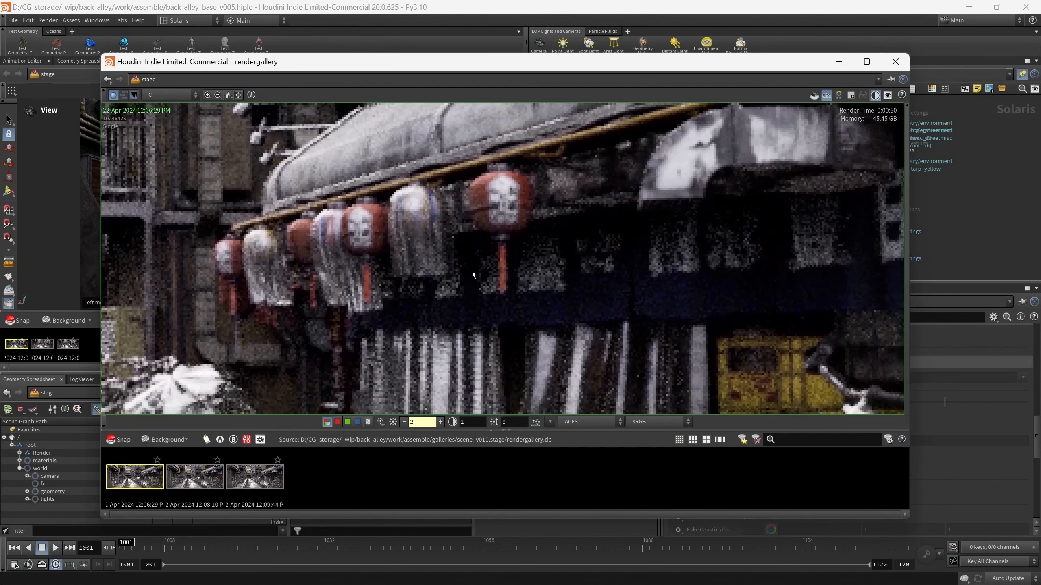
pyautogui.moveTo(477, 272); pyautogui.dragTo(540, 261, button='middle')
# - Compare the 12:06:29 and 12:08:10 snapshots around the lanterns and awning by alternating between them
pyautogui.click(196, 483)
pyautogui.moveTo(493, 300)
pyautogui.mouseDown(button='middle')
pyautogui.moveTo(493, 286)
pyautogui.moveTo(490, 306)
pyautogui.mouseUp(button='middle')
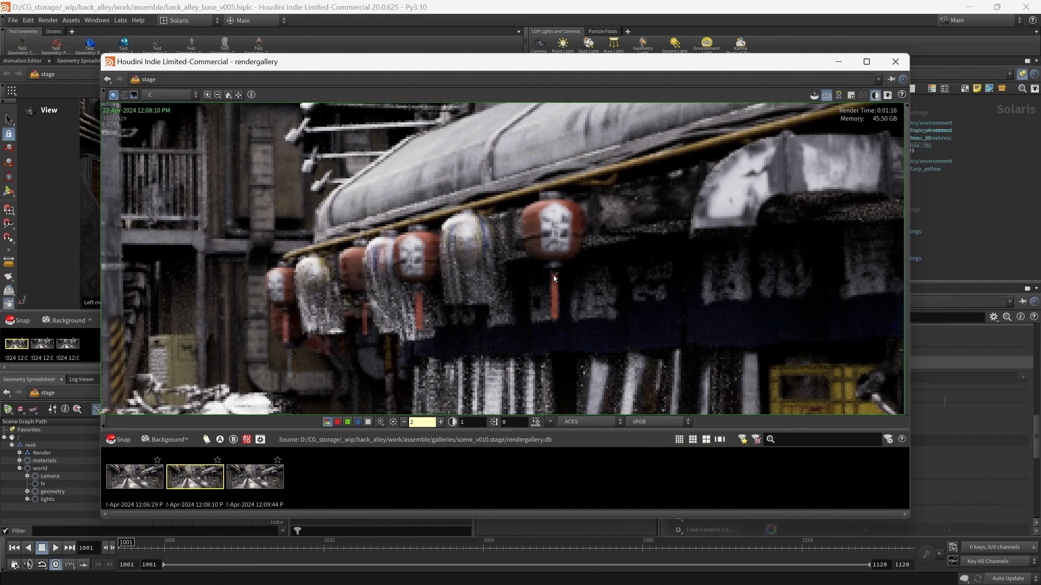
pyautogui.click(146, 484)
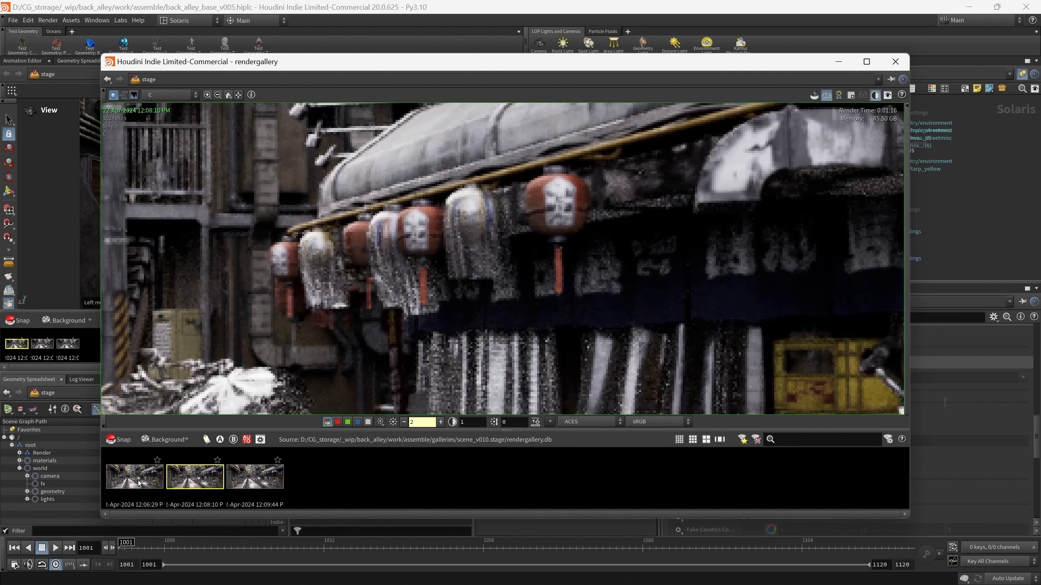
pyautogui.click(192, 484)
pyautogui.moveTo(580, 332); pyautogui.dragTo(594, 336, button='middle')
pyautogui.scroll(2, 573, 320)
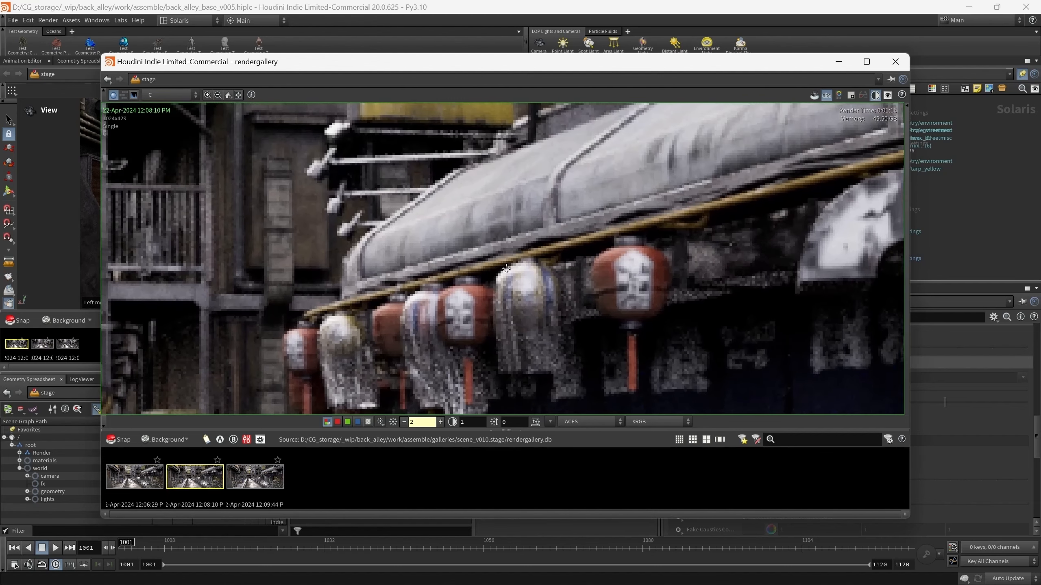
pyautogui.scroll(-1, 506, 255)
pyautogui.moveTo(506, 256); pyautogui.dragTo(446, 243, button='middle')
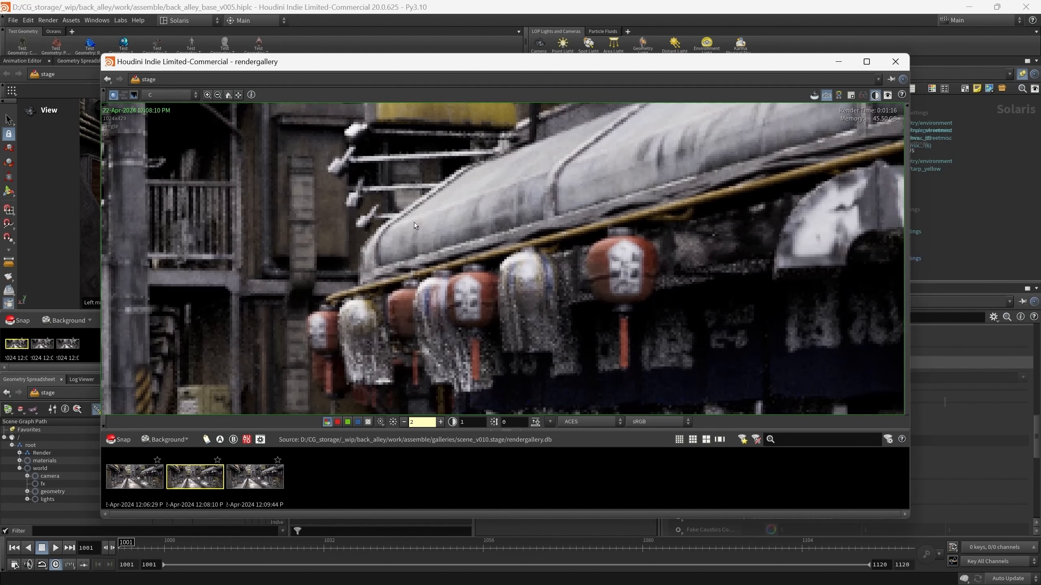
pyautogui.click(144, 485)
pyautogui.click(189, 483)
pyautogui.click(144, 483)
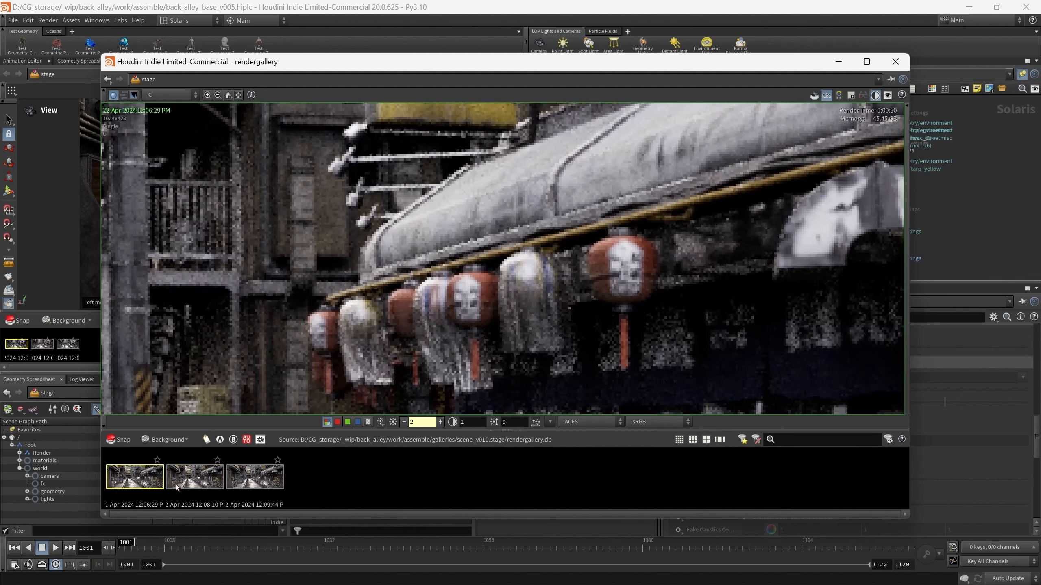
pyautogui.click(188, 483)
pyautogui.click(144, 484)
pyautogui.click(188, 482)
pyautogui.click(146, 483)
pyautogui.click(192, 482)
# - Compare the two snapshots' noise and render times around the hanging curtains, parked bicycles and yellow crates
pyautogui.moveTo(581, 342); pyautogui.dragTo(450, 247, button='middle')
pyautogui.moveTo(478, 322); pyautogui.dragTo(473, 355, button='middle')
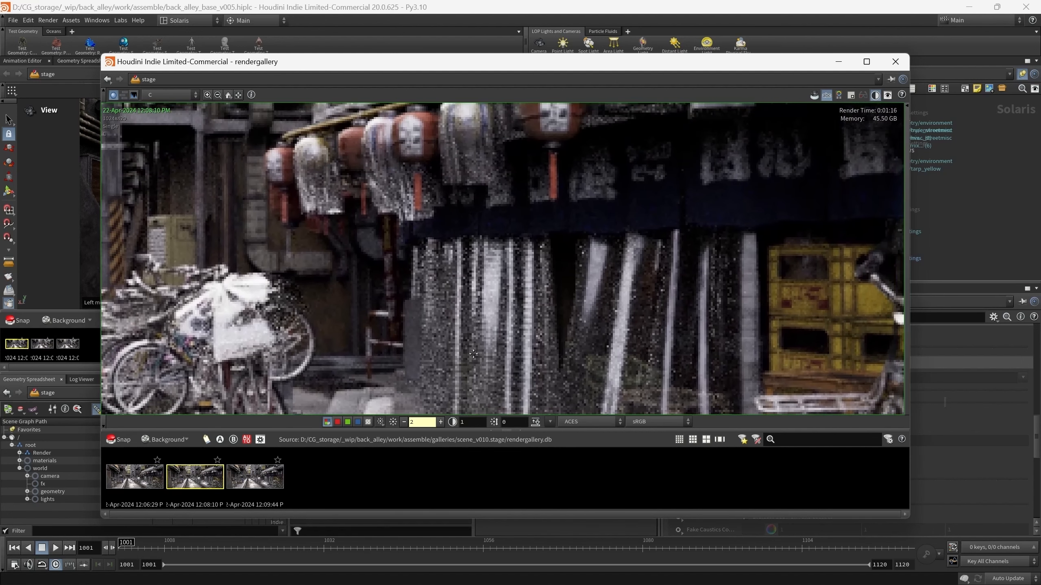
pyautogui.moveTo(447, 238); pyautogui.dragTo(440, 188, button='middle')
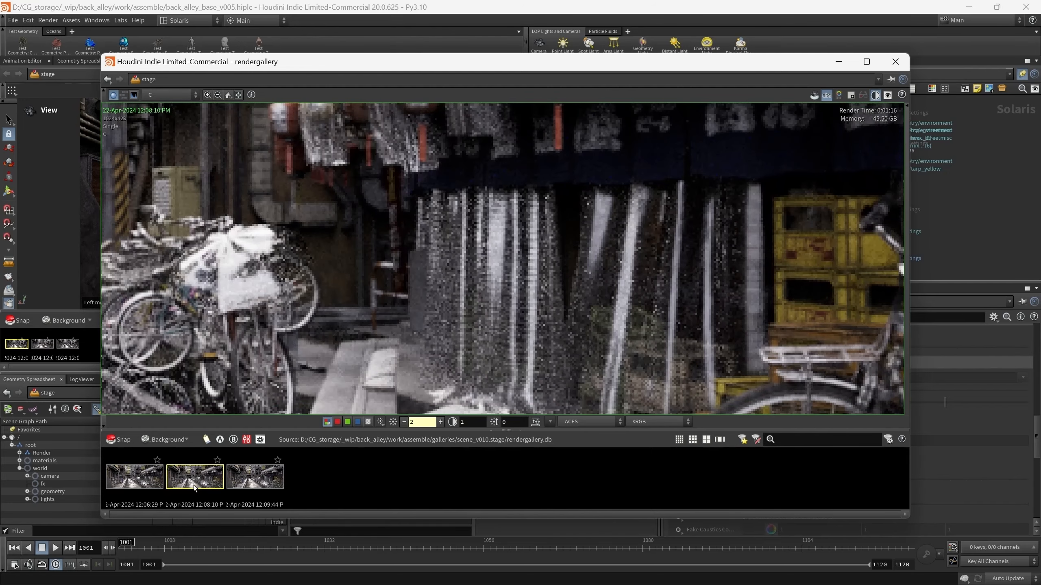
pyautogui.click(136, 484)
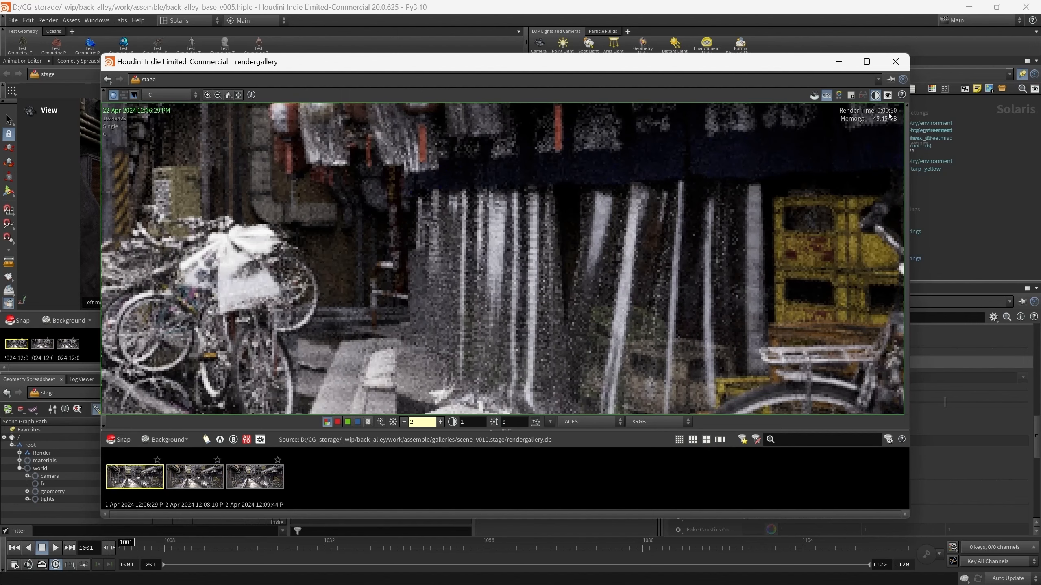
pyautogui.click(190, 481)
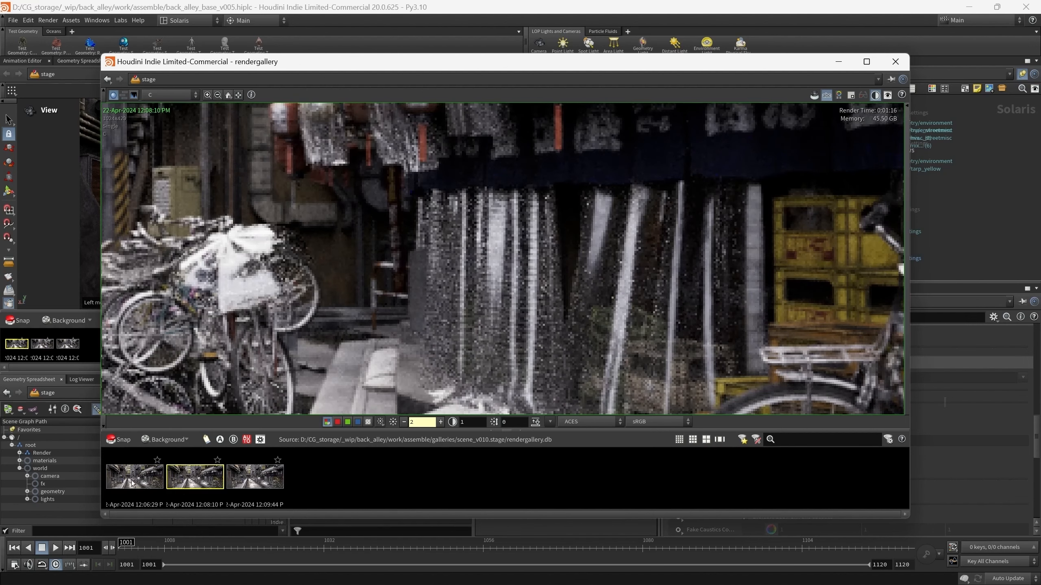
pyautogui.click(132, 481)
pyautogui.click(190, 484)
pyautogui.moveTo(544, 245); pyautogui.dragTo(512, 162, button='middle')
pyautogui.scroll(3, 472, 165)
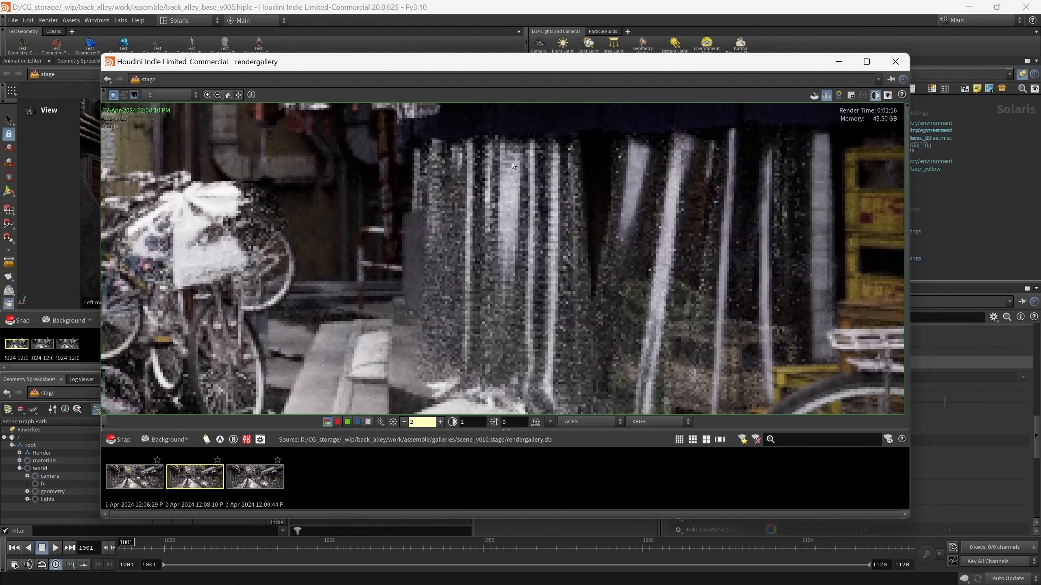
# - Alternate between the 12:06:29 and 12:08:10 snapshots to check the noise on the hanging curtains
pyautogui.moveTo(604, 173)
pyautogui.mouseDown(button='middle')
pyautogui.moveTo(584, 170)
pyautogui.moveTo(596, 172)
pyautogui.mouseUp(button='middle')
pyautogui.click(152, 484)
pyautogui.click(179, 482)
pyautogui.click(154, 483)
pyautogui.click(179, 482)
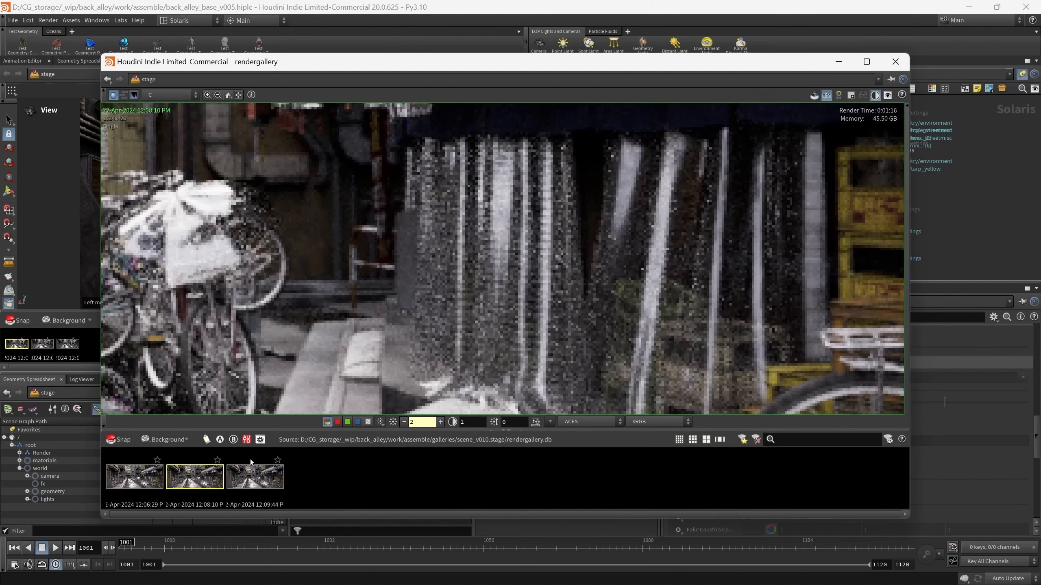
# - Display the 12:09:44 snapshot and examine the lanterns and tassels under the awning up close
pyautogui.scroll(-3, 532, 299)
pyautogui.moveTo(546, 287); pyautogui.dragTo(547, 337, button='middle')
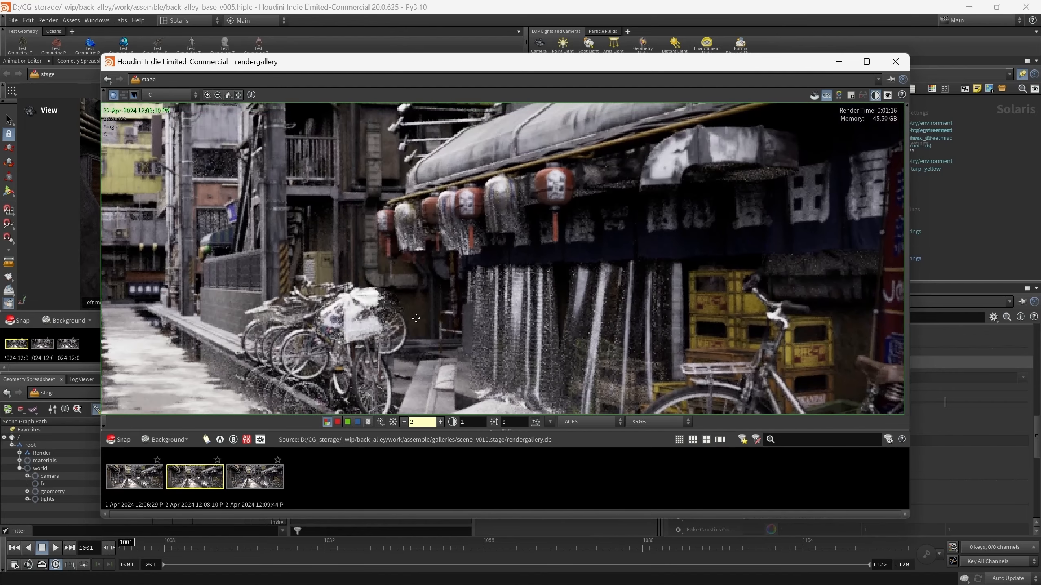
pyautogui.moveTo(416, 319); pyautogui.dragTo(435, 300, button='middle')
pyautogui.click(254, 486)
pyautogui.scroll(5, 497, 242)
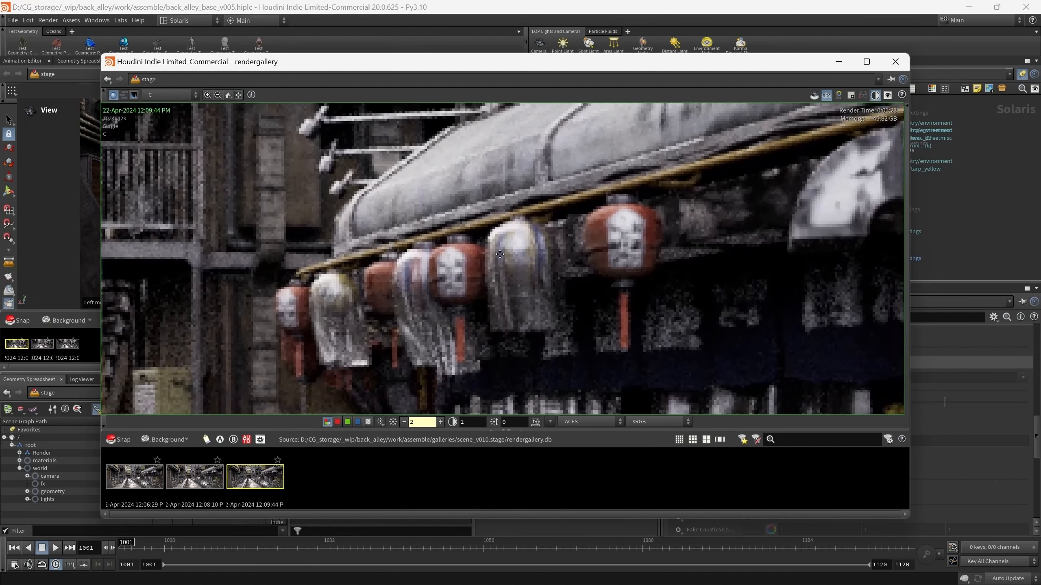
pyautogui.scroll(-1, 480, 242)
pyautogui.moveTo(500, 254); pyautogui.dragTo(520, 256, button='middle')
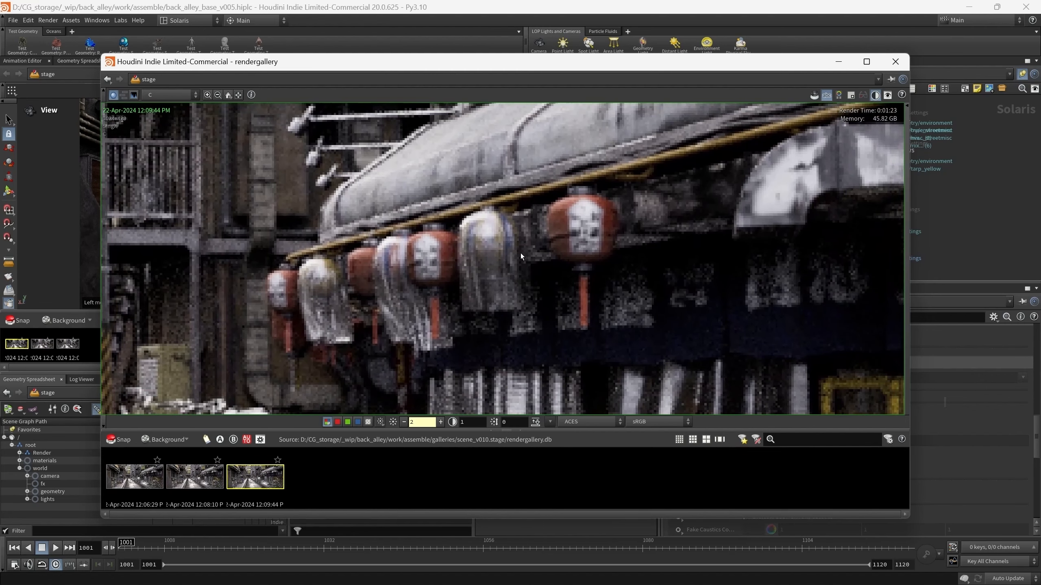
pyautogui.moveTo(512, 204); pyautogui.dragTo(506, 232, button='middle')
pyautogui.scroll(1, 535, 259)
# - Compare the 12:08:10 and 12:09:44 snapshots around the lanterns by alternating between them
pyautogui.click(192, 483)
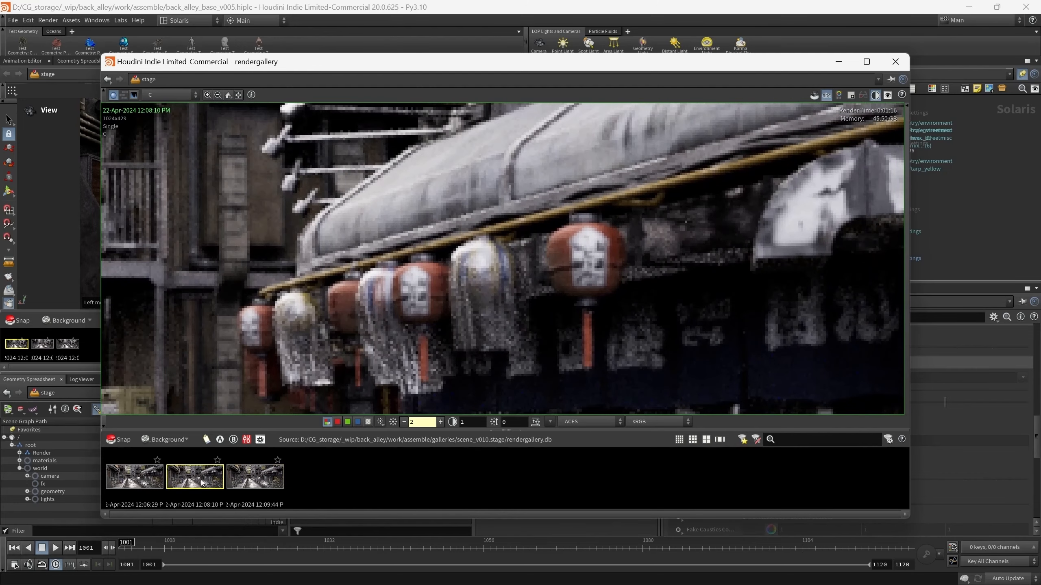
pyautogui.click(253, 485)
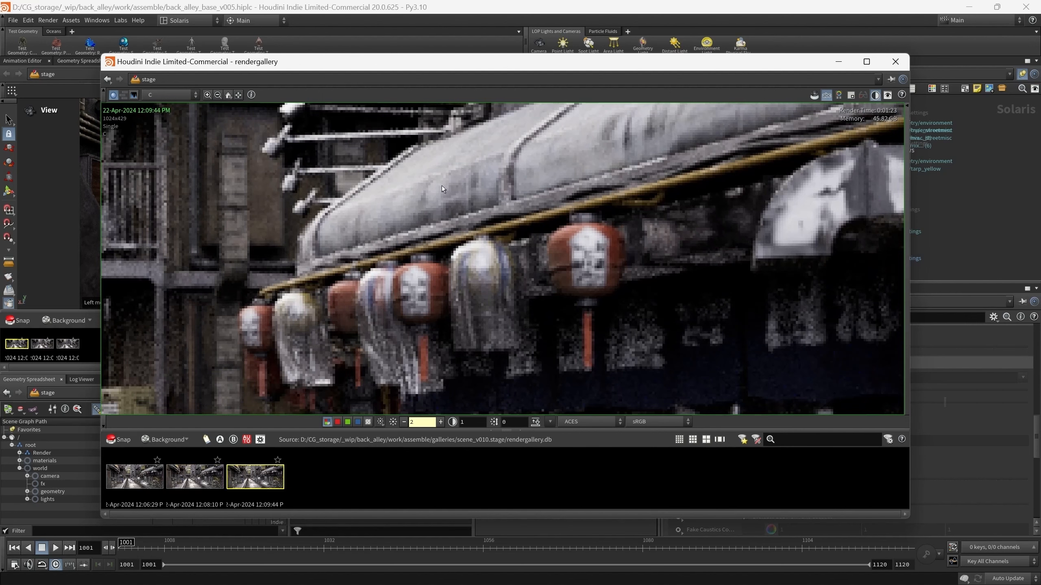
pyautogui.click(202, 483)
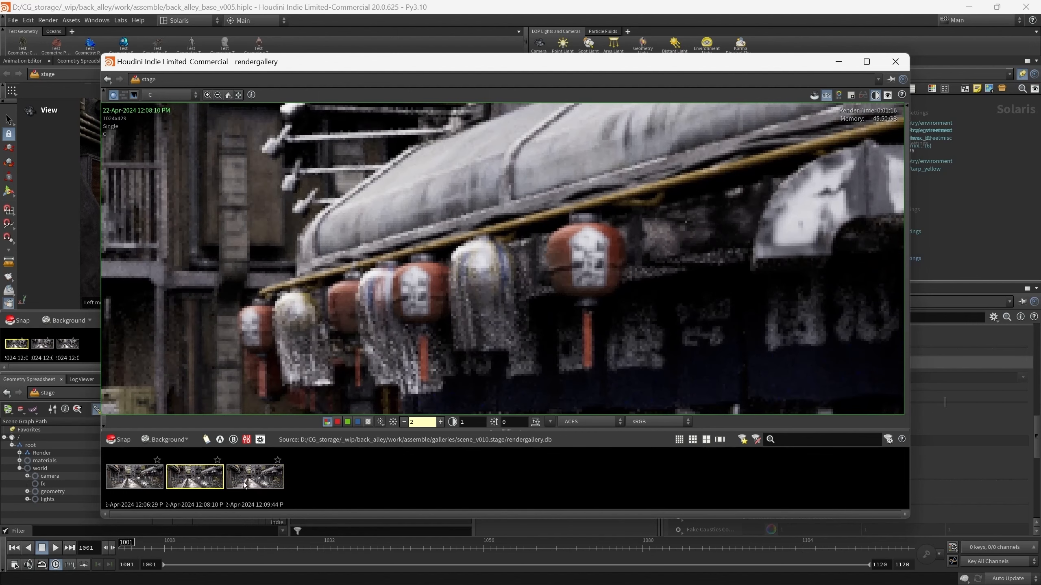
pyautogui.click(252, 485)
pyautogui.click(256, 484)
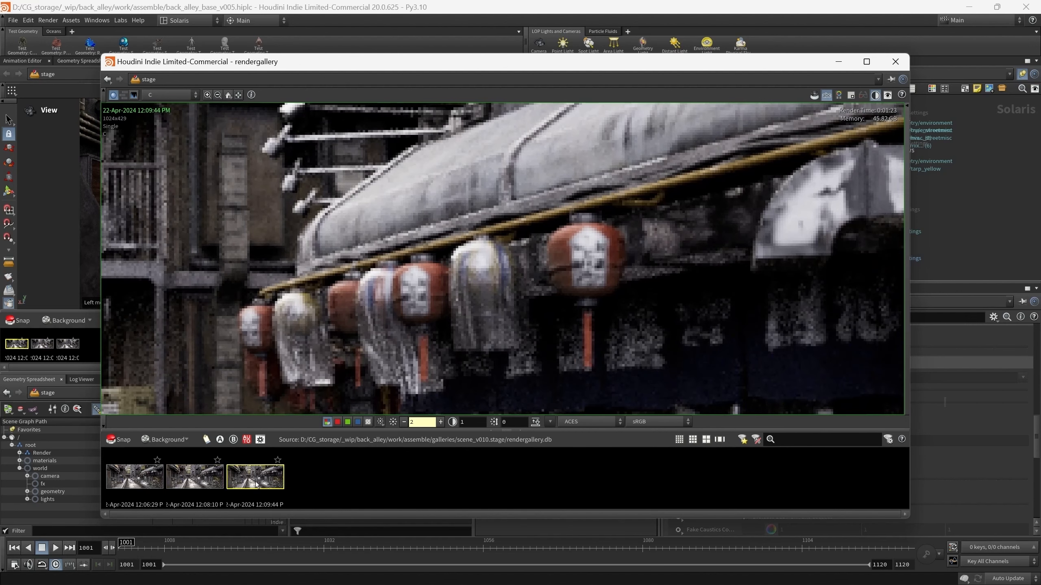
# - Compare the 12:08:10 and 12:09:44 snapshots around the hanging curtains, white-covered bicycles and yellow crates
pyautogui.scroll(-2, 497, 381)
pyautogui.moveTo(497, 381); pyautogui.dragTo(512, 184, button='middle')
pyautogui.scroll(2, 528, 235)
pyautogui.moveTo(540, 302)
pyautogui.mouseDown(button='middle')
pyautogui.moveTo(527, 235)
pyautogui.moveTo(537, 313)
pyautogui.mouseUp(button='middle')
pyautogui.click(201, 484)
pyautogui.click(249, 482)
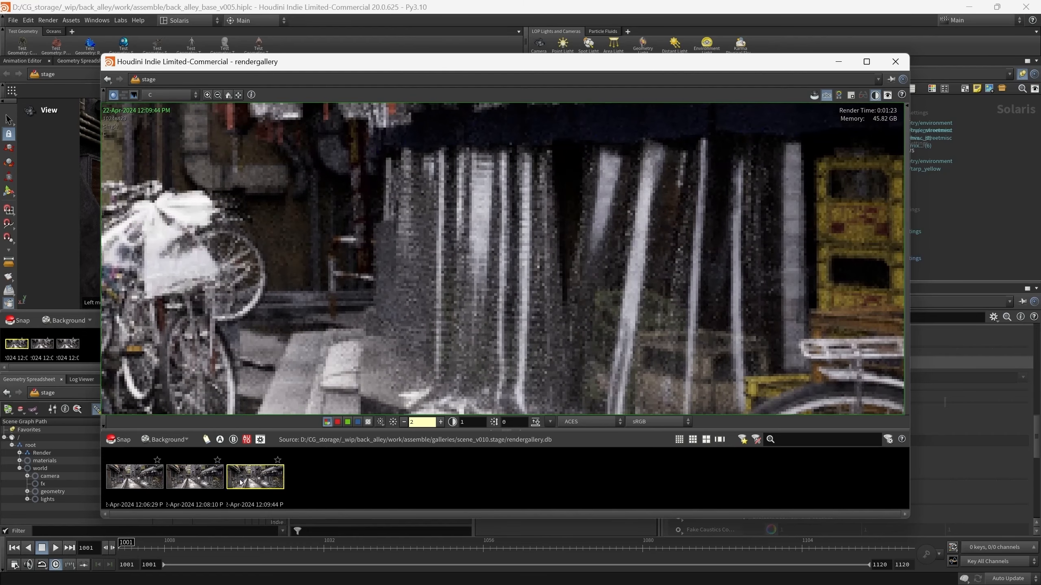
pyautogui.click(204, 485)
pyautogui.click(251, 484)
pyautogui.click(208, 483)
pyautogui.click(255, 484)
pyautogui.click(210, 484)
pyautogui.click(264, 485)
pyautogui.click(205, 484)
pyautogui.click(251, 484)
pyautogui.moveTo(255, 114); pyautogui.dragTo(245, 127, button='middle')
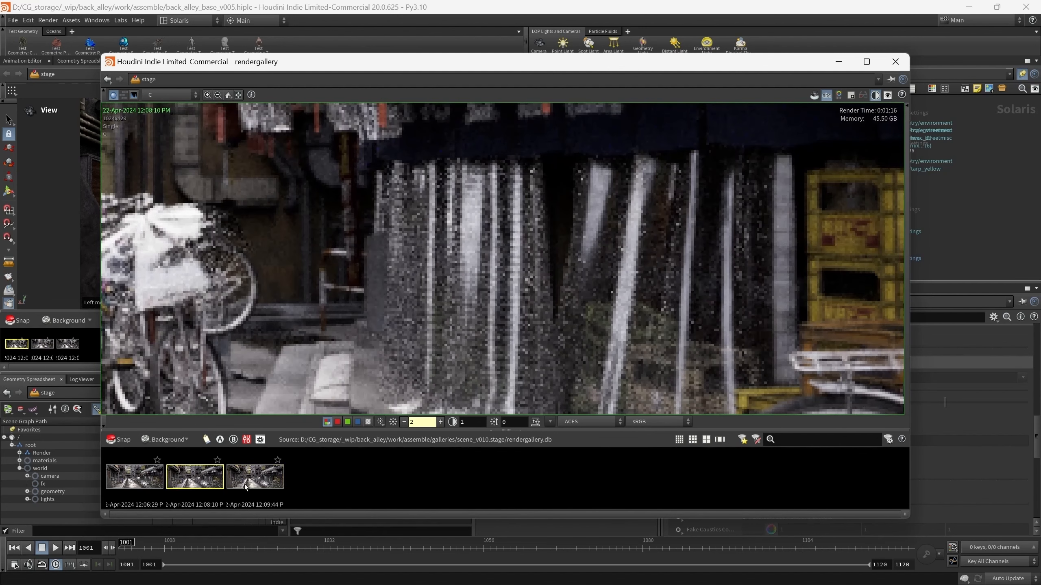
# - Reset the gallery view to the full image at brightness 1 and narrow the gallery window
pyautogui.click(238, 95)
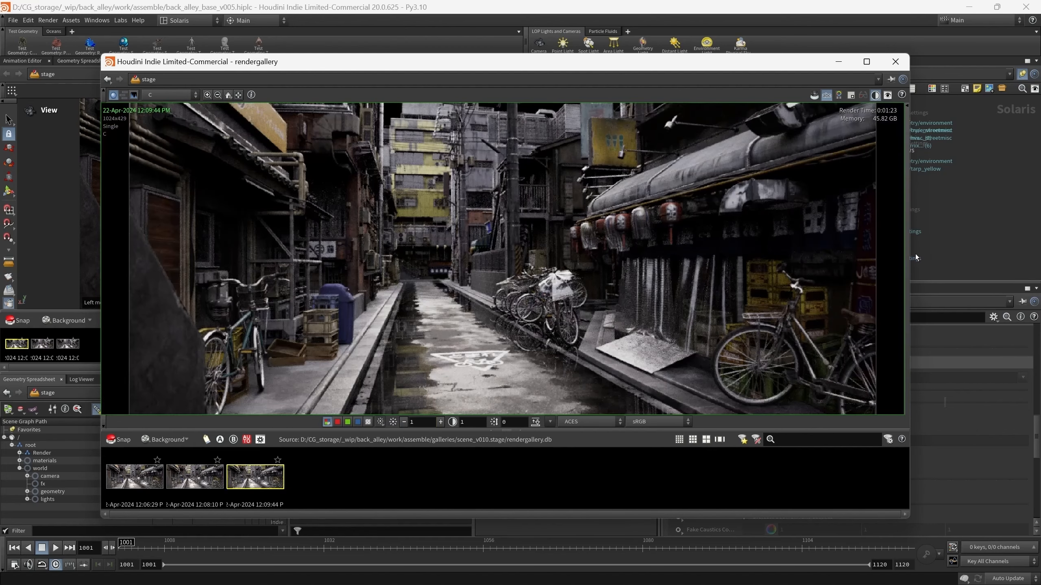
pyautogui.moveTo(916, 254); pyautogui.dragTo(861, 251)
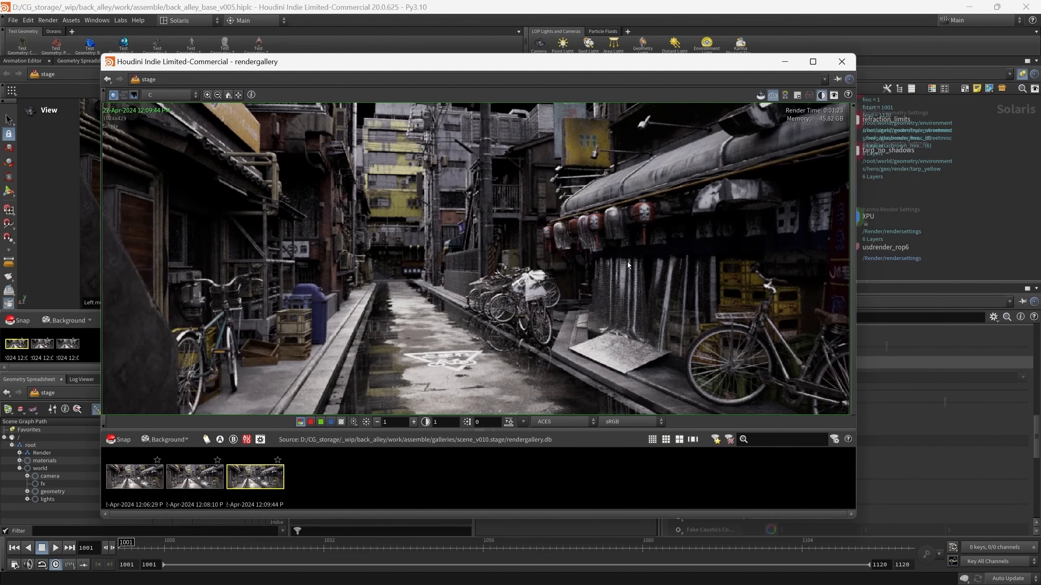
# - Compare the 12:08:10 and 12:09:44 snapshots at the lanterns with the image brightness at 1
pyautogui.moveTo(466, 202); pyautogui.dragTo(393, 212, button='middle')
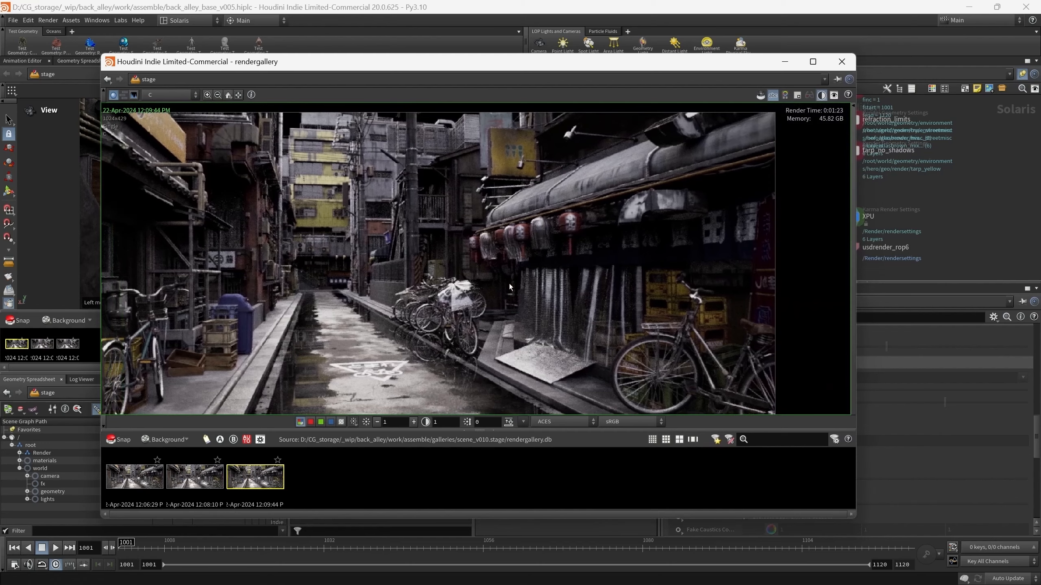
pyautogui.scroll(6, 509, 286)
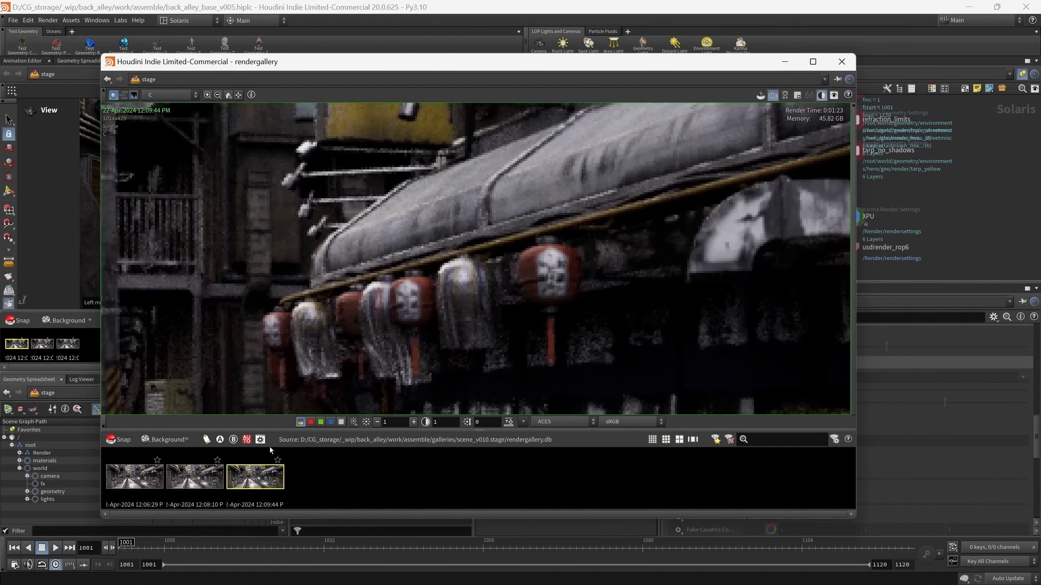
pyautogui.click(211, 476)
pyautogui.click(242, 475)
pyautogui.click(211, 476)
pyautogui.click(243, 473)
# - Examine the curtains in the 12:09:44 snapshot at brightness 2 and return the brightness to 1
pyautogui.moveTo(502, 378); pyautogui.dragTo(483, 248, button='middle')
pyautogui.click(413, 422)
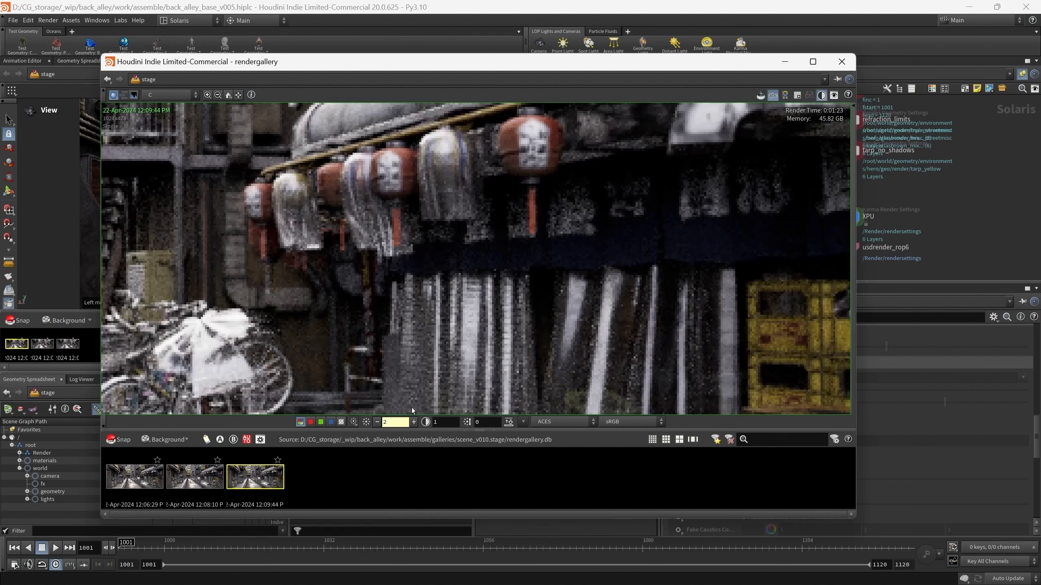
pyautogui.click(365, 424)
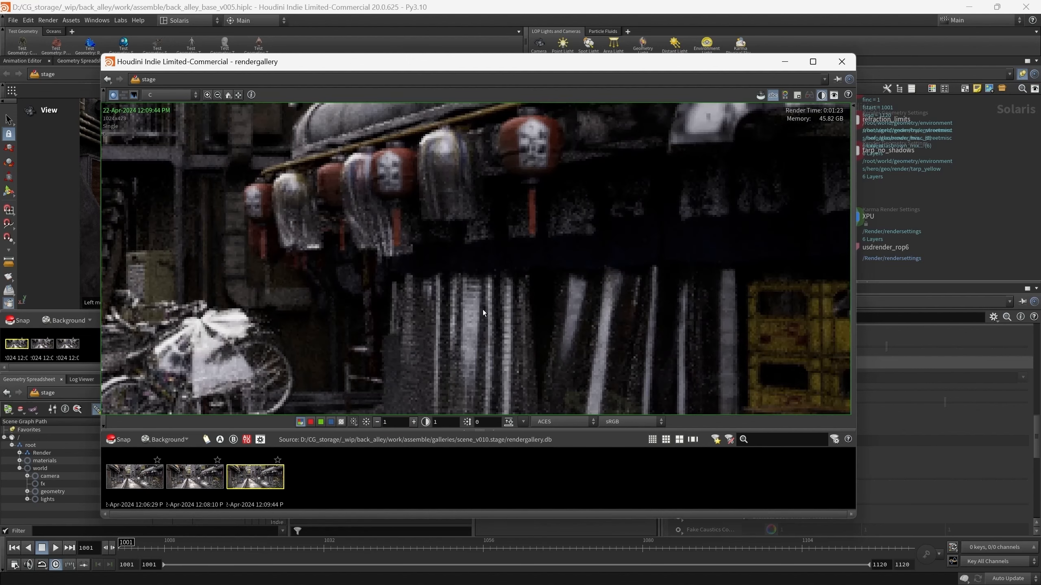
# - Fit the full render in the gallery view and close the render gallery window
pyautogui.click(238, 95)
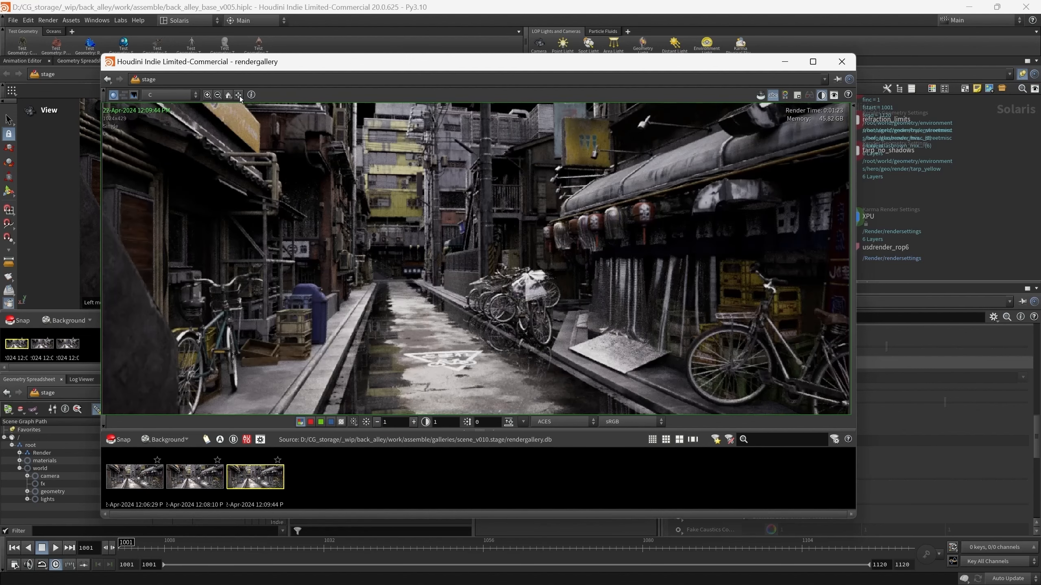
pyautogui.click(841, 61)
pyautogui.moveTo(905, 177)
pyautogui.mouseDown(button='middle')
pyautogui.moveTo(907, 168)
pyautogui.moveTo(914, 189)
pyautogui.mouseUp(button='middle')
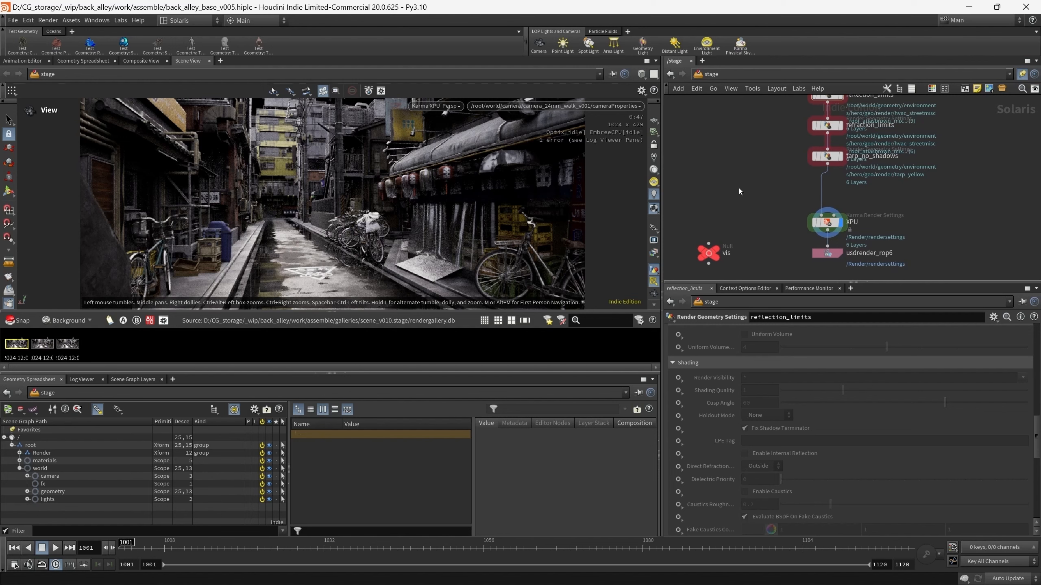
pyautogui.moveTo(749, 178); pyautogui.dragTo(744, 178, button='middle')
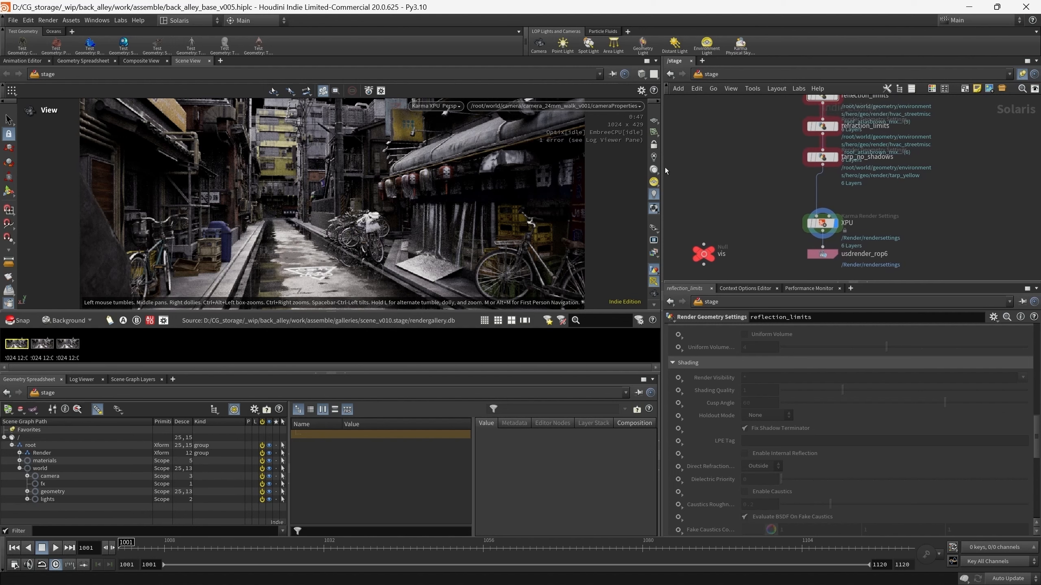
pyautogui.click(654, 253)
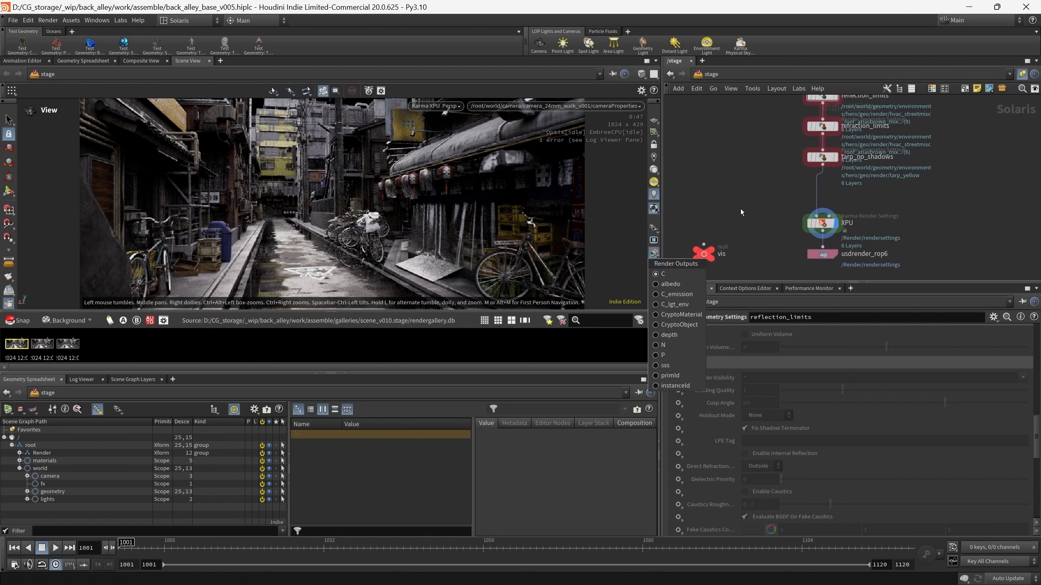
pyautogui.click(755, 188)
pyautogui.moveTo(755, 189); pyautogui.dragTo(755, 184, button='middle')
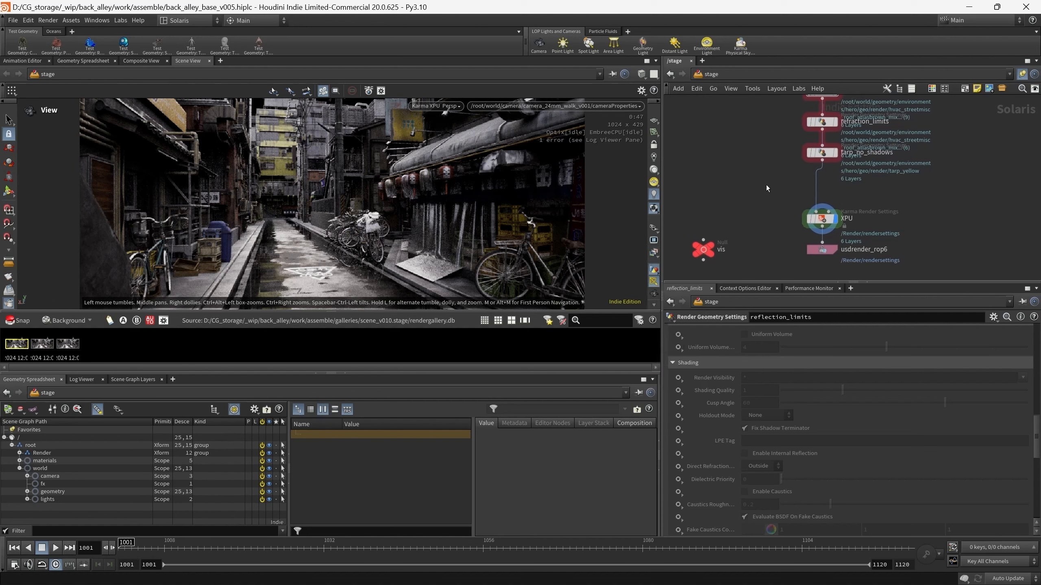
pyautogui.click(710, 76)
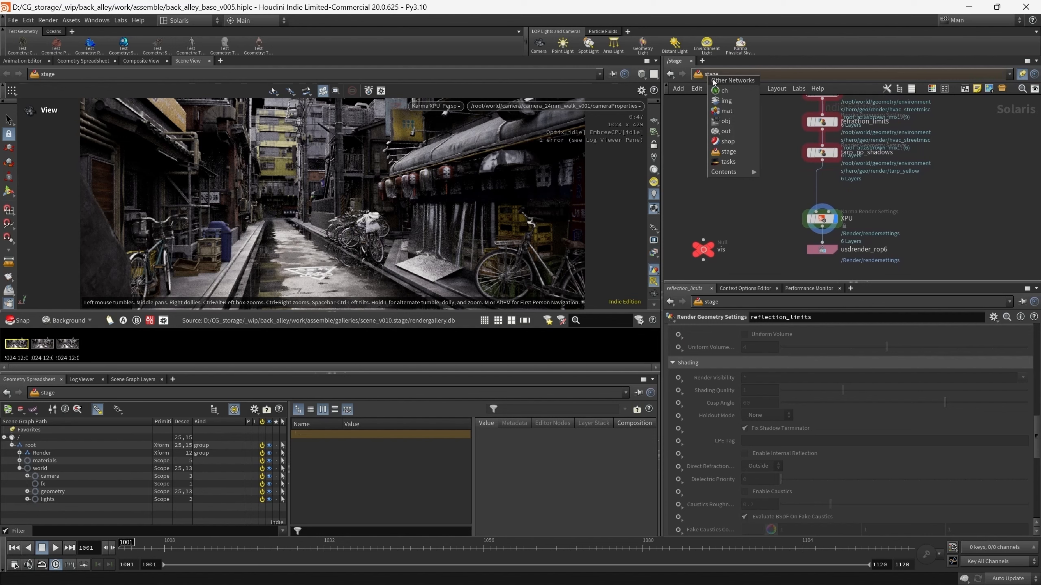
pyautogui.click(774, 142)
pyautogui.moveTo(763, 229); pyautogui.dragTo(757, 225, button='middle')
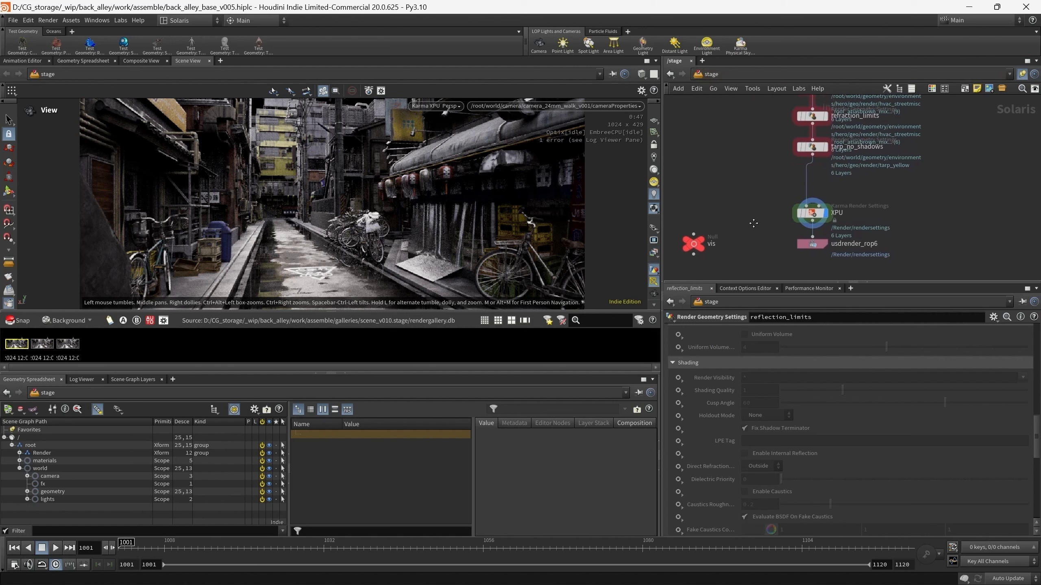
# - Open the image filter settings of the XPU Karma Render Settings node and review the available denoisers
pyautogui.scroll(2, 761, 203)
pyautogui.click(831, 221)
pyautogui.moveTo(831, 224); pyautogui.dragTo(860, 231, button='middle')
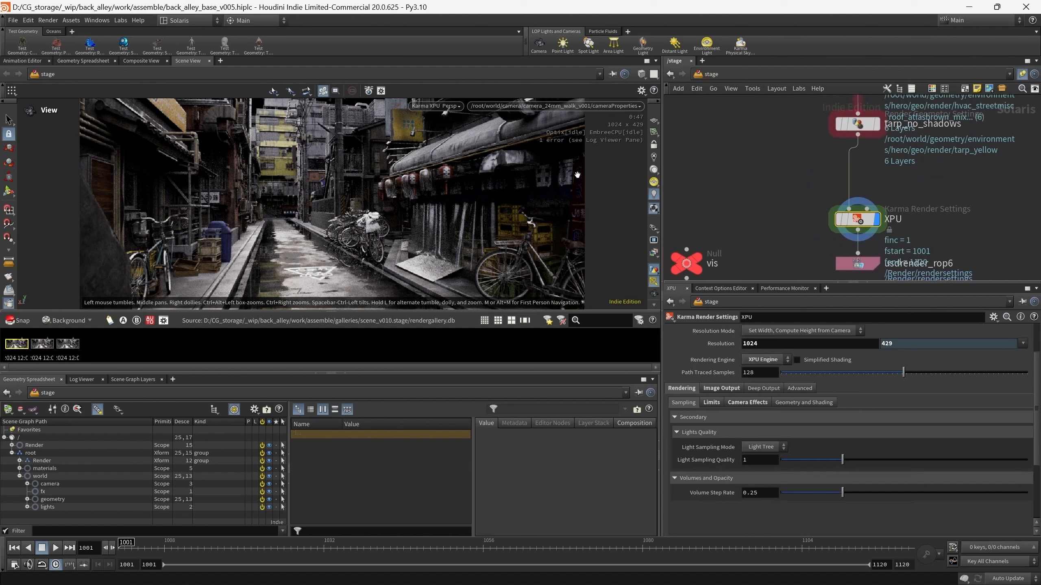
pyautogui.moveTo(768, 204); pyautogui.dragTo(762, 197, button='middle')
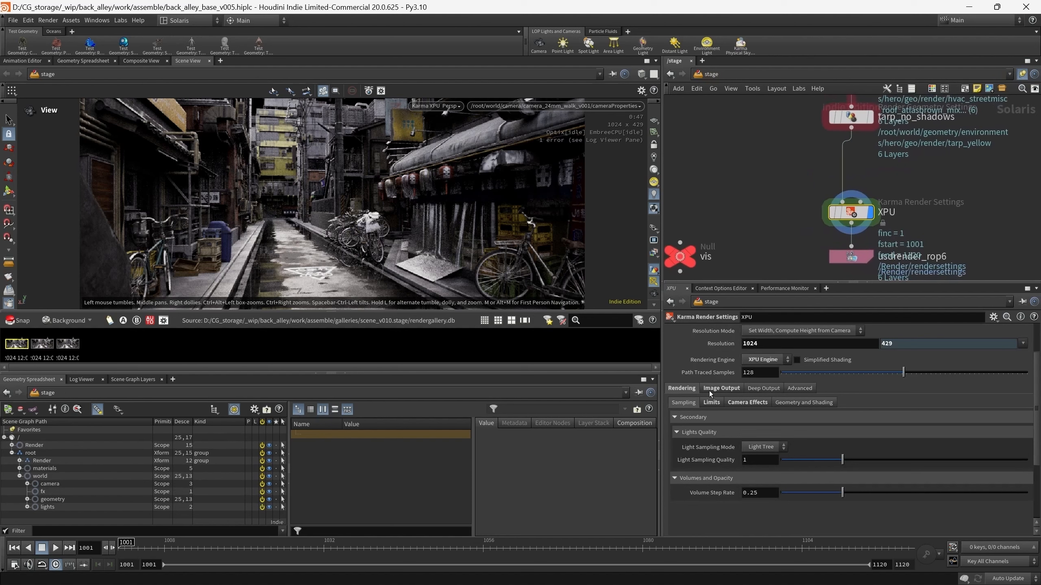
pyautogui.click(723, 390)
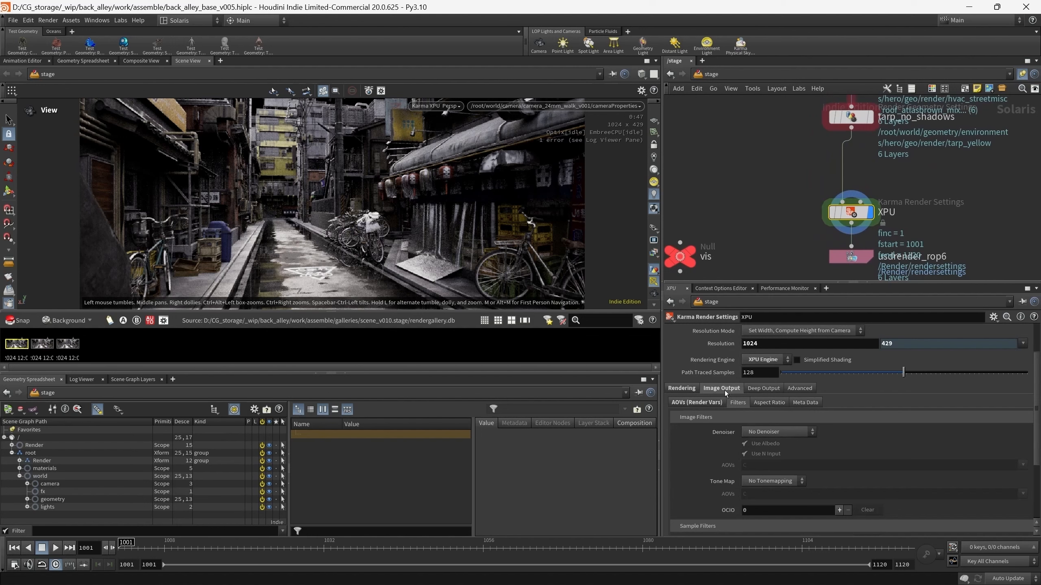
pyautogui.scroll(-4, 720, 449)
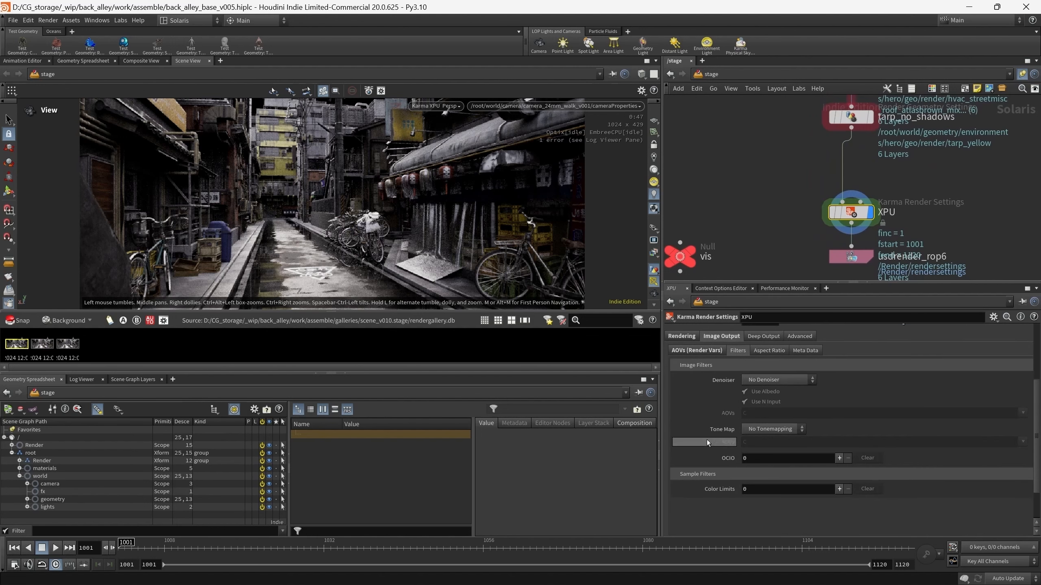
pyautogui.click(762, 381)
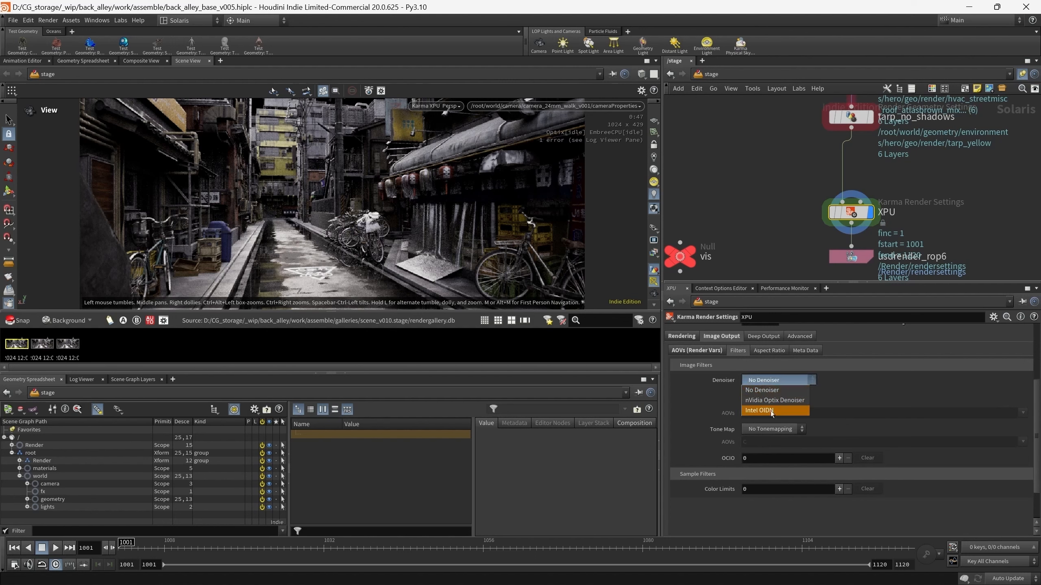
pyautogui.click(857, 344)
pyautogui.scroll(1, 851, 381)
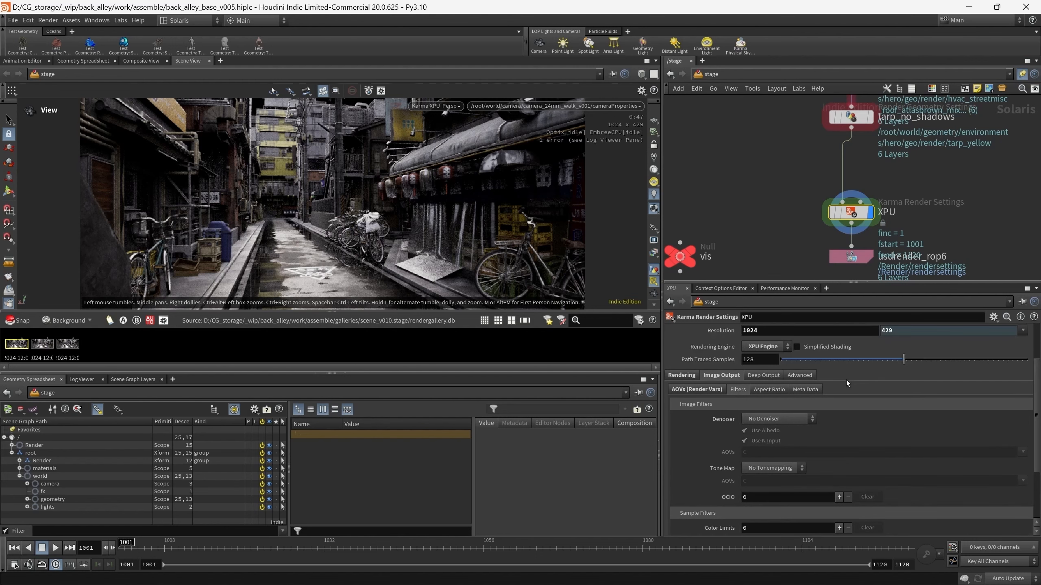
# - Set the XPU node's path traced samples to 256 and its denoiser to Intel OIDN
pyautogui.moveTo(759, 360); pyautogui.dragTo(707, 372)
pyautogui.write('256')
pyautogui.press('Return')
pyautogui.click(763, 419)
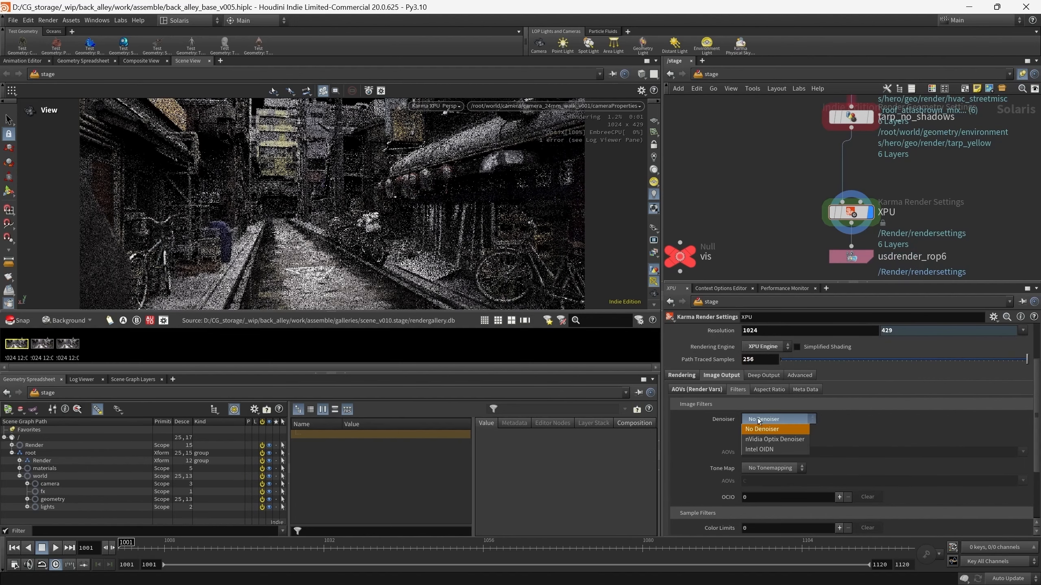
pyautogui.click(753, 450)
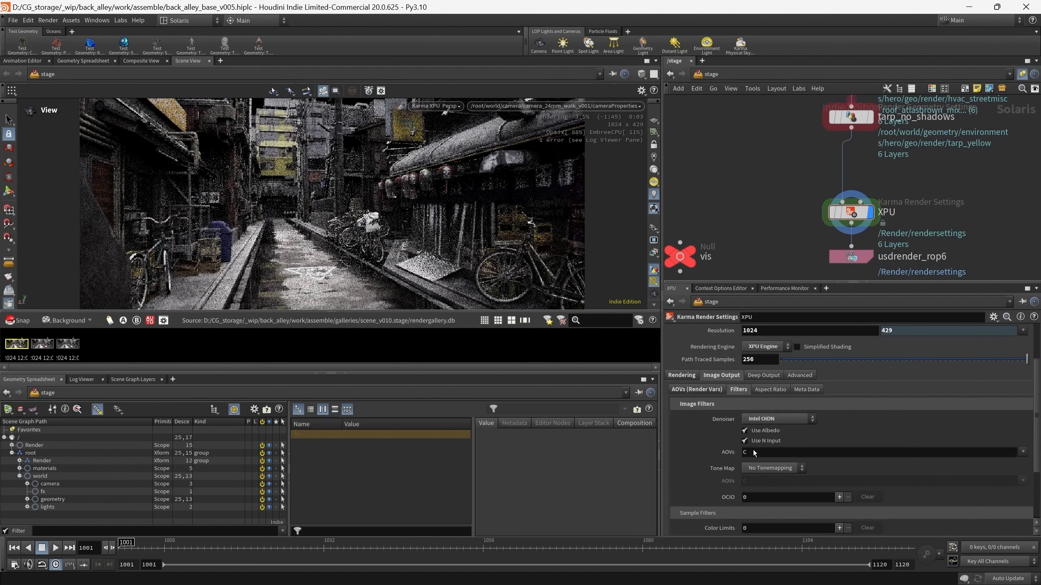
# - Restart the Karma XPU viewport render and expand the snapshot strip below the viewport
pyautogui.click(434, 107)
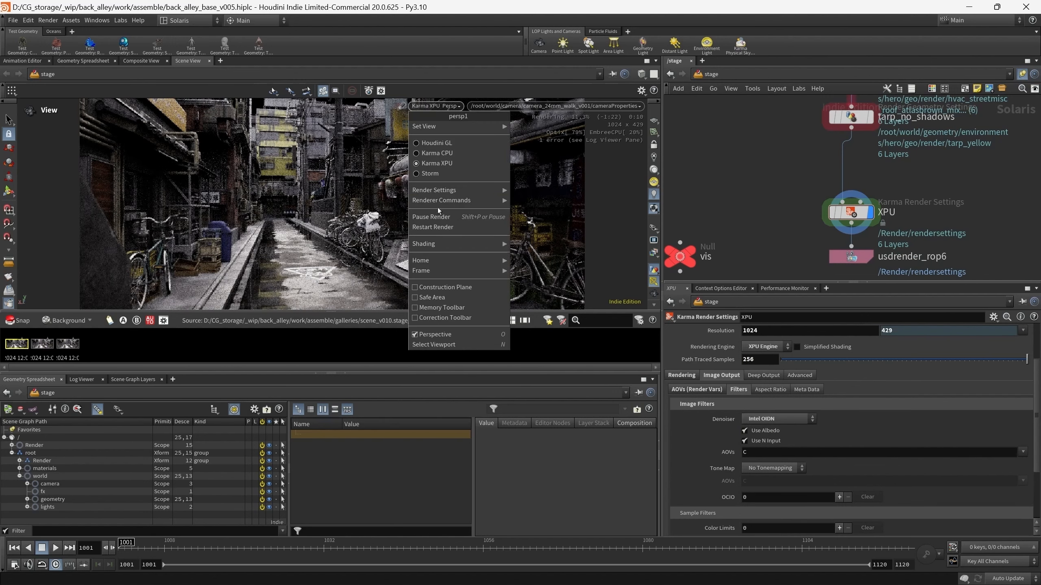
pyautogui.click(427, 228)
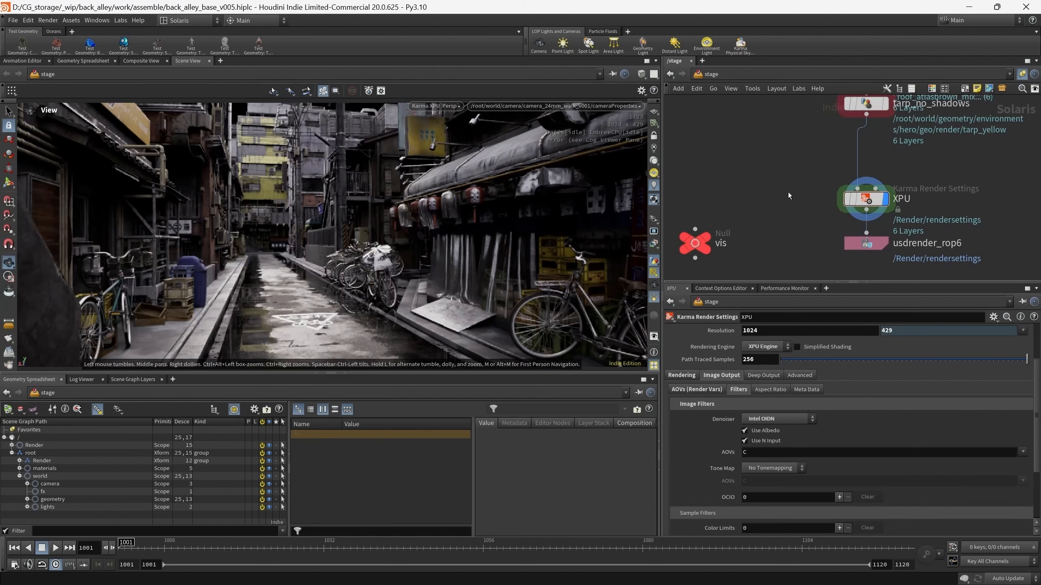
pyautogui.click(8, 364)
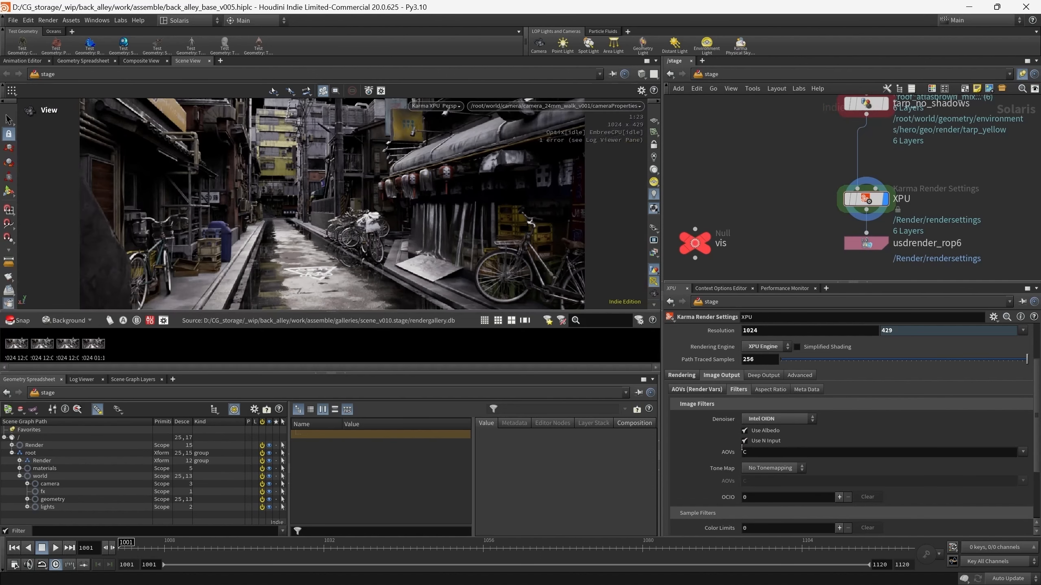
# - Review the denoiser's AOV choices and the render outputs available in the viewport
pyautogui.click(1023, 450)
pyautogui.click(840, 248)
pyautogui.click(654, 253)
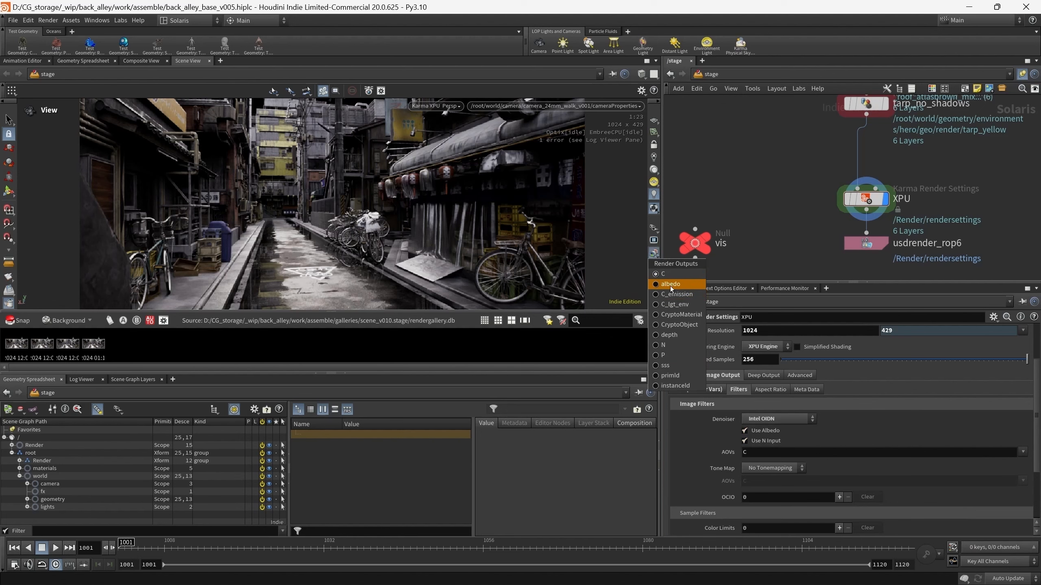
pyautogui.click(769, 189)
# - Open the latest snapshot in an enlarged render gallery window and zoom in on the hanging lanterns
pyautogui.click(89, 346)
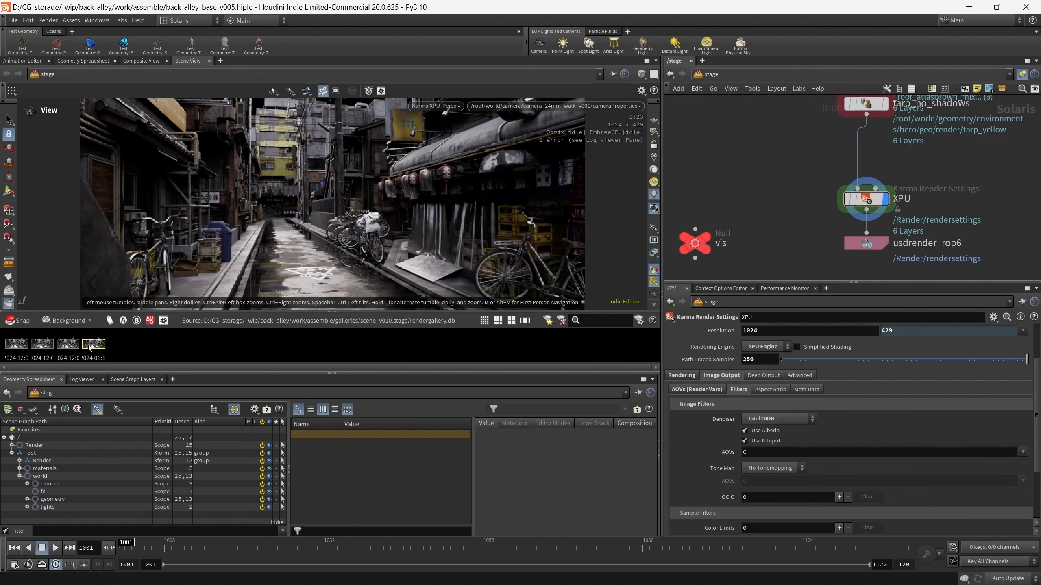
pyautogui.doubleClick(89, 346)
pyautogui.moveTo(321, 236); pyautogui.dragTo(481, 77)
pyautogui.moveTo(590, 365); pyautogui.dragTo(881, 521)
pyautogui.scroll(10, 614, 242)
pyautogui.moveTo(605, 279); pyautogui.dragTo(590, 210, button='middle')
# - Set the gallery image's brightness to 2 and compare the third and latest snapshots around the lanterns
pyautogui.click(483, 433)
pyautogui.click(461, 428)
pyautogui.scroll(4, 596, 260)
pyautogui.click(331, 486)
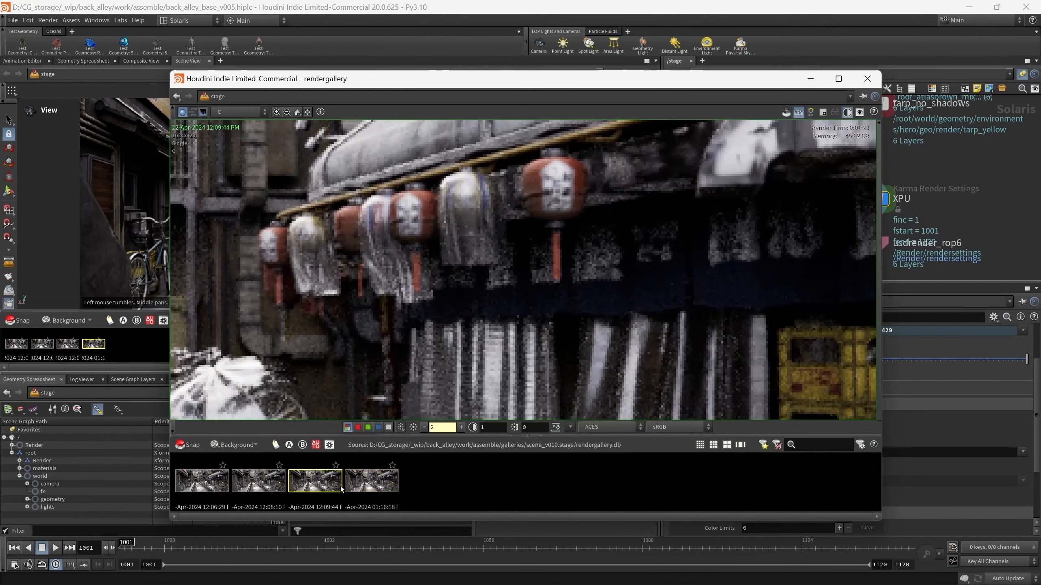
pyautogui.click(371, 487)
pyautogui.moveTo(545, 283); pyautogui.dragTo(584, 300, button='middle')
pyautogui.moveTo(566, 339); pyautogui.dragTo(561, 312, button='middle')
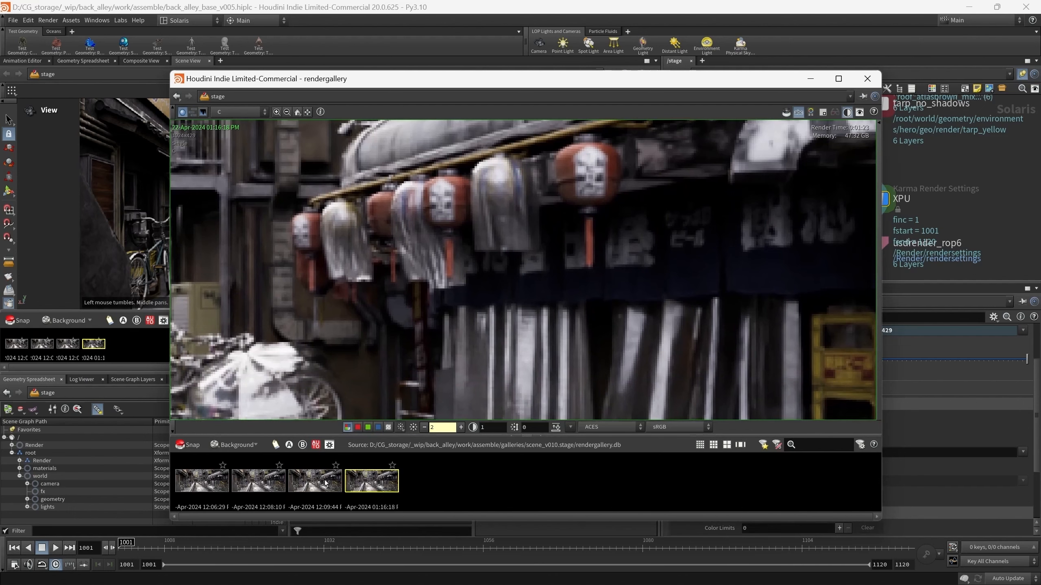
pyautogui.moveTo(542, 264); pyautogui.dragTo(555, 289, button='middle')
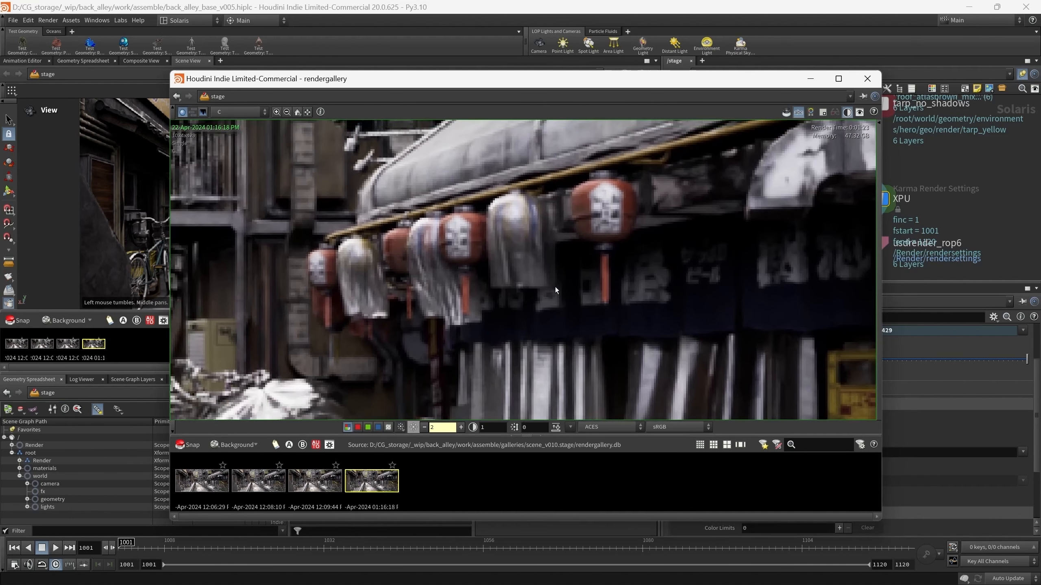
pyautogui.click(307, 112)
pyautogui.scroll(5, 656, 246)
pyautogui.moveTo(606, 245); pyautogui.dragTo(578, 266, button='middle')
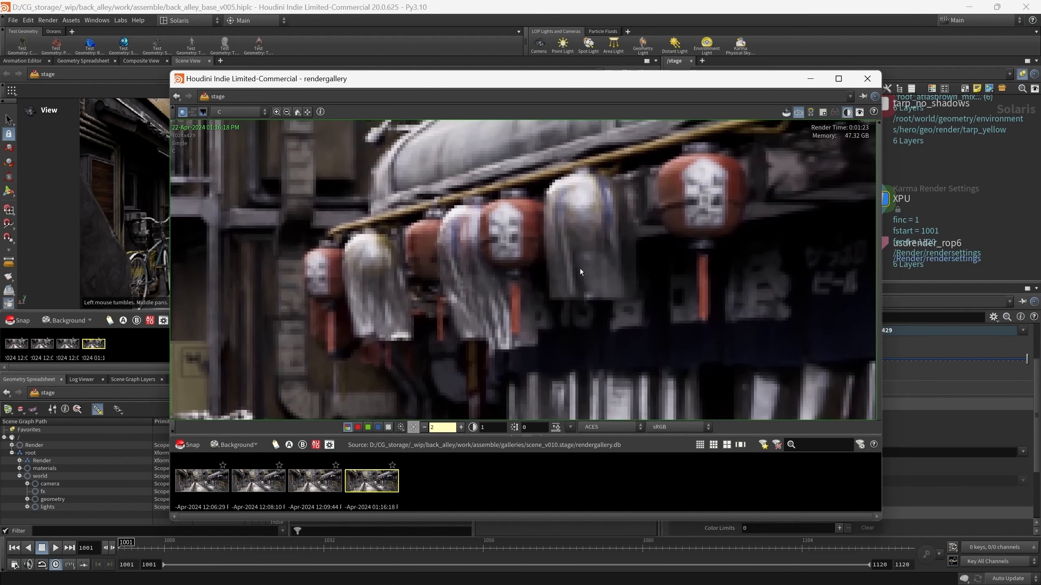
# - Fit the whole render with its brightness reset to 1, and close the render gallery window
pyautogui.click(308, 113)
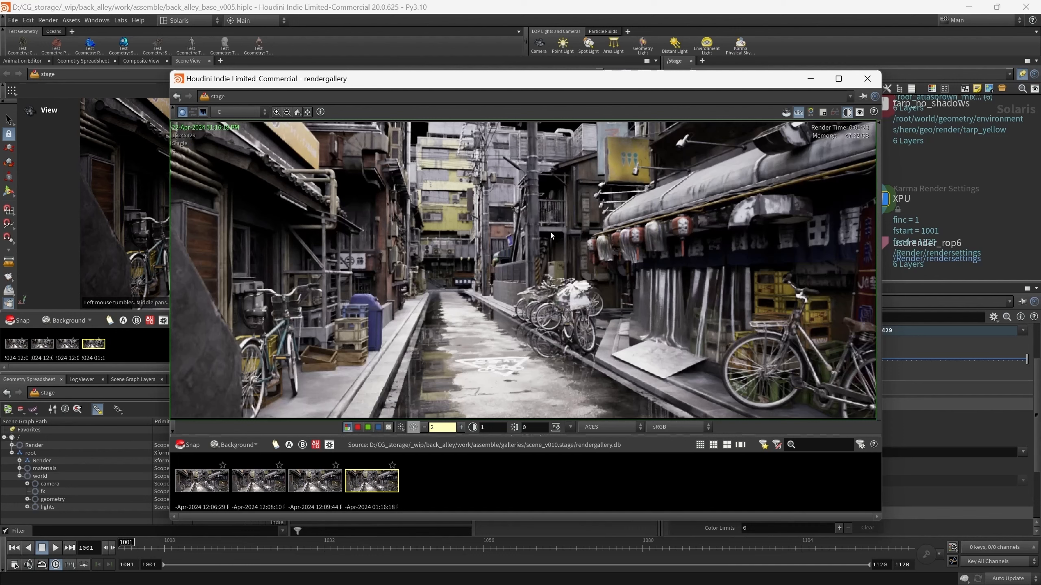
pyautogui.click(413, 428)
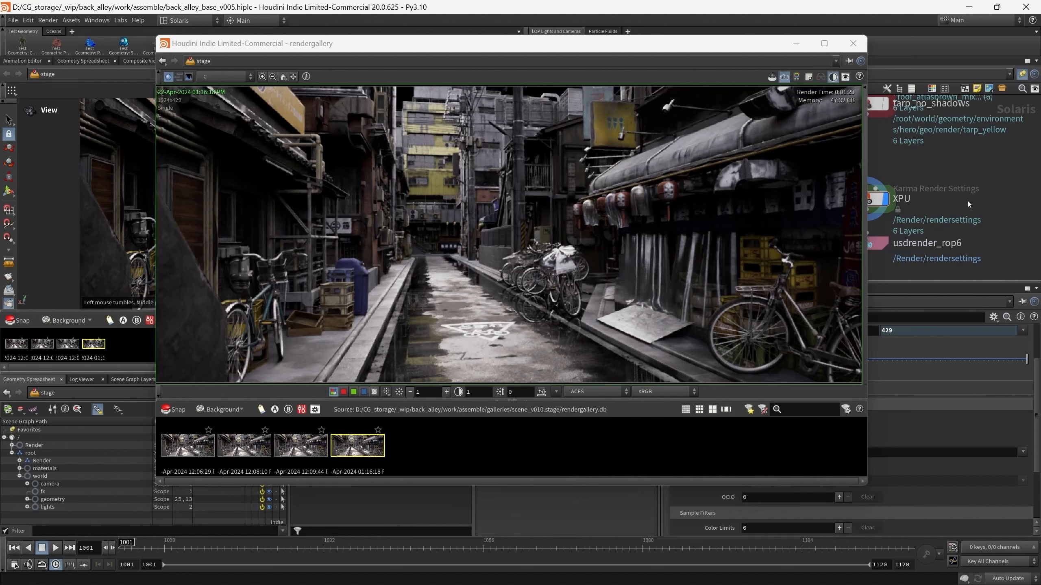
pyautogui.moveTo(466, 47); pyautogui.dragTo(449, 46)
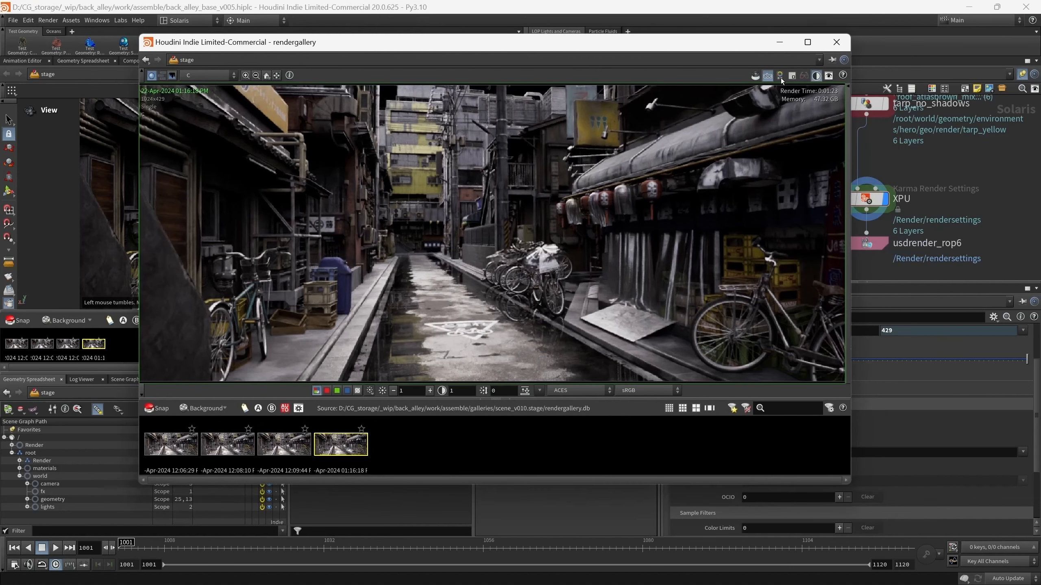
pyautogui.click(836, 45)
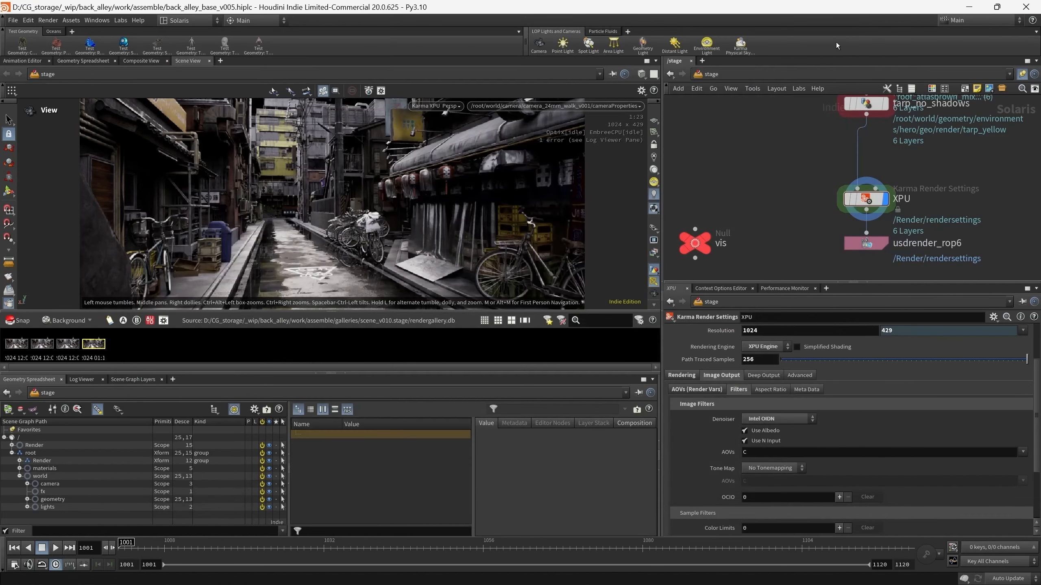
# - Display the C_lgt_env render output in the viewport and switch back to the C output
pyautogui.scroll(4, 900, 186)
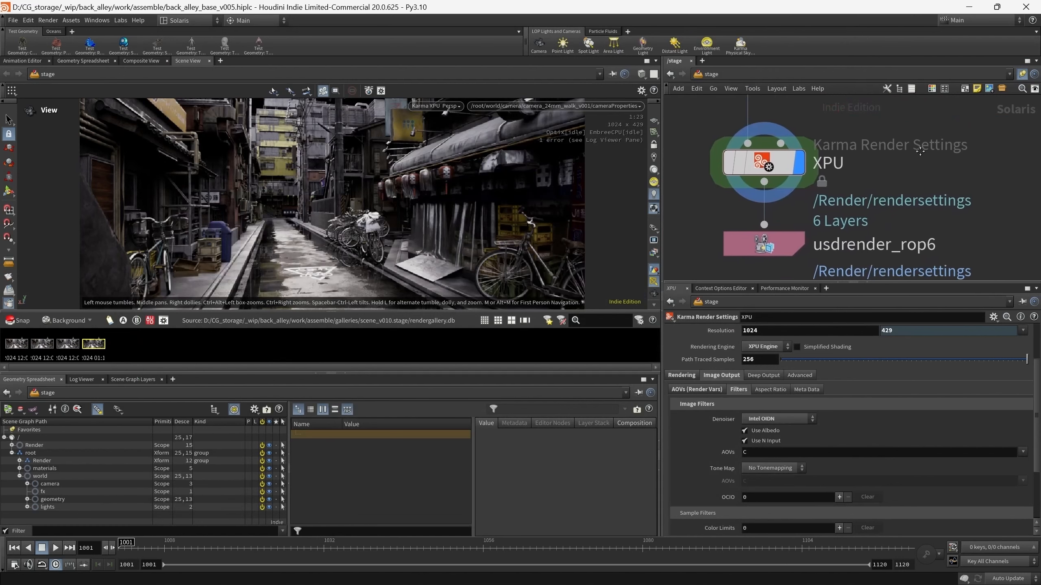
pyautogui.moveTo(907, 198); pyautogui.dragTo(725, 128)
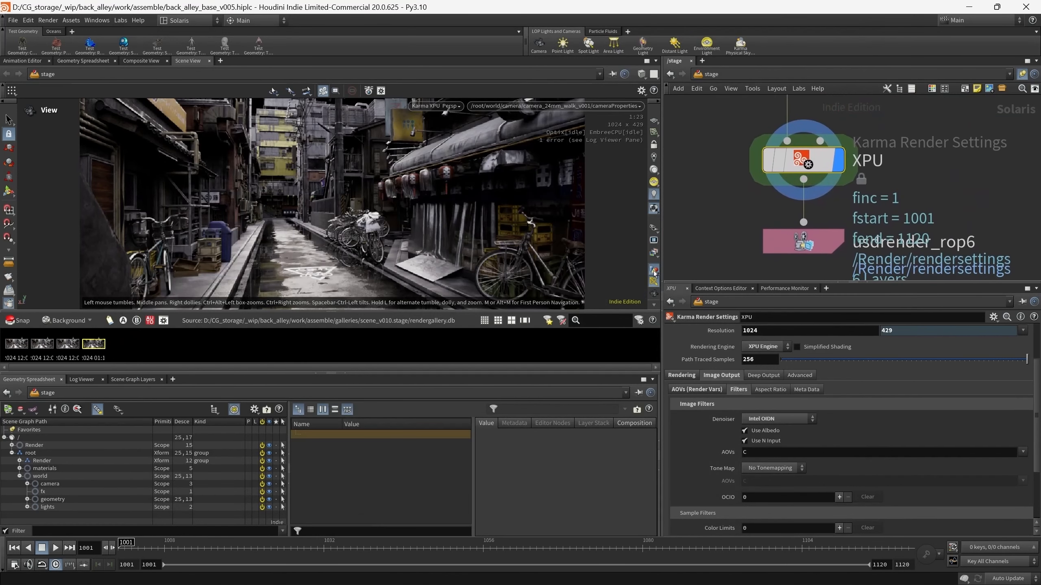
pyautogui.click(654, 253)
pyautogui.scroll(-3, 725, 213)
pyautogui.moveTo(729, 210)
pyautogui.mouseDown(button='middle')
pyautogui.moveTo(703, 217)
pyautogui.moveTo(710, 204)
pyautogui.mouseUp(button='middle')
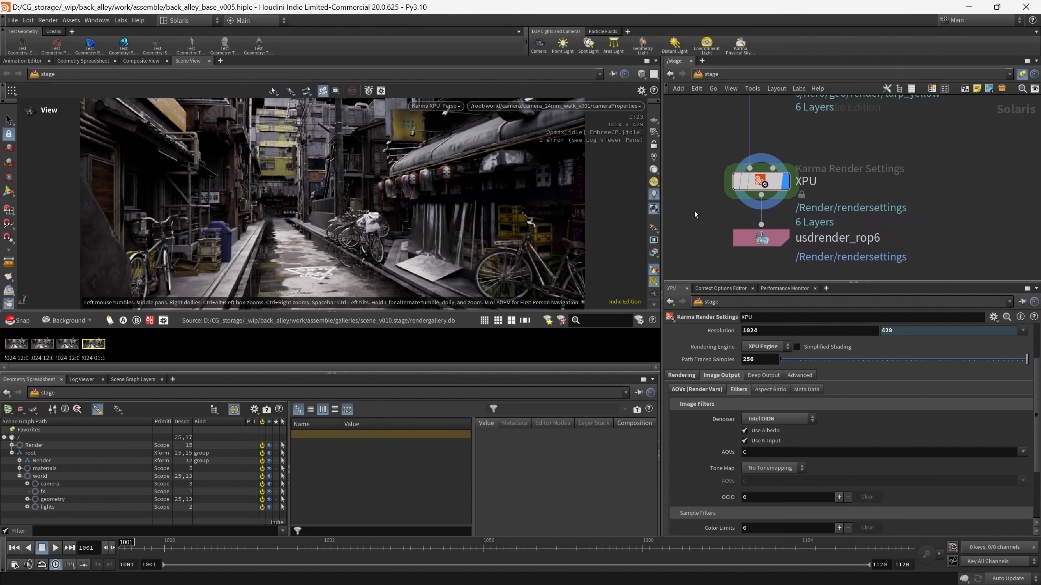
pyautogui.moveTo(695, 212); pyautogui.dragTo(710, 212, button='middle')
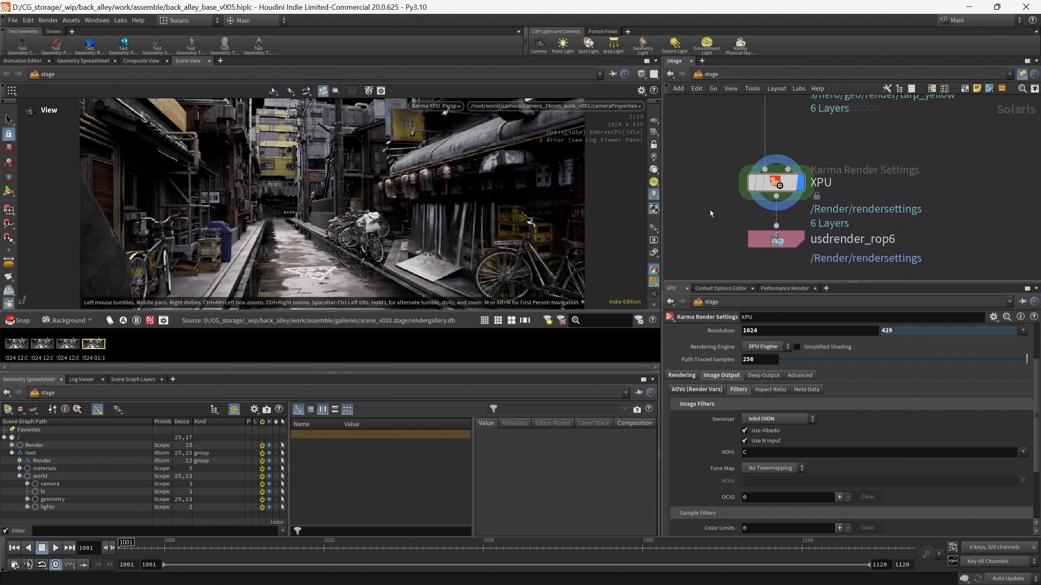
pyautogui.moveTo(710, 210); pyautogui.dragTo(734, 203, button='middle')
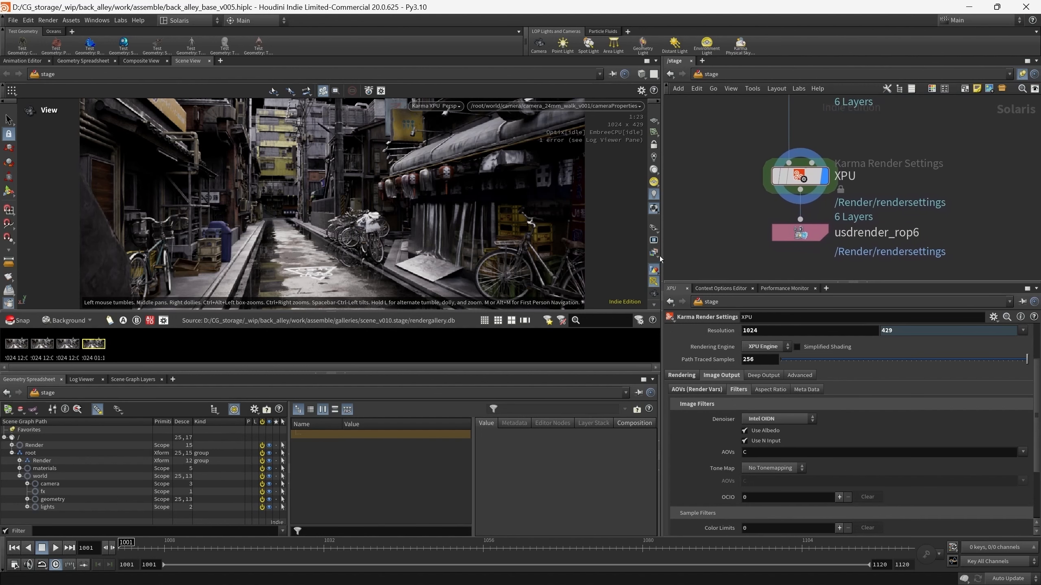
pyautogui.click(657, 254)
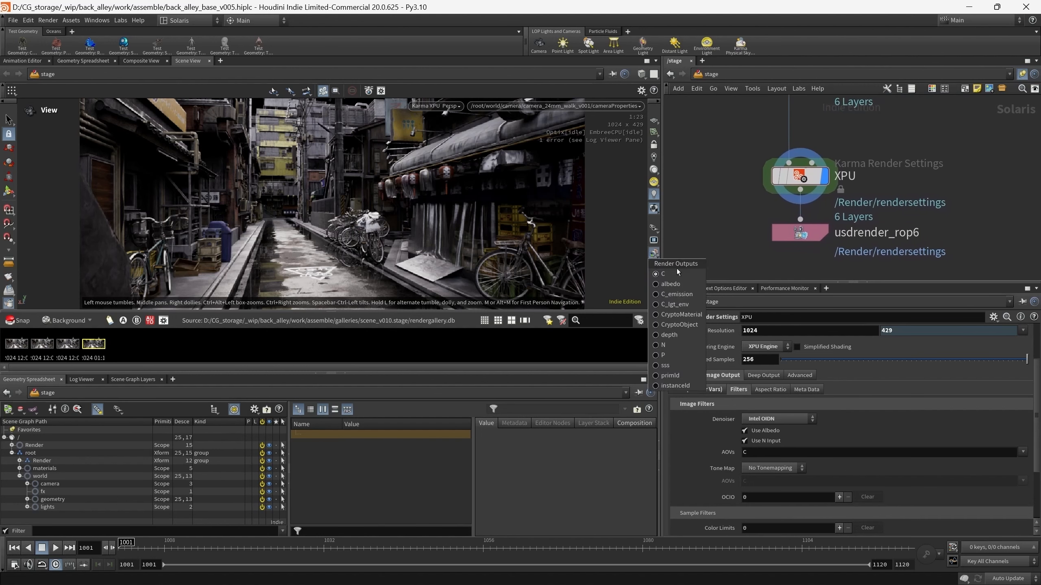
pyautogui.click(674, 305)
pyautogui.click(654, 253)
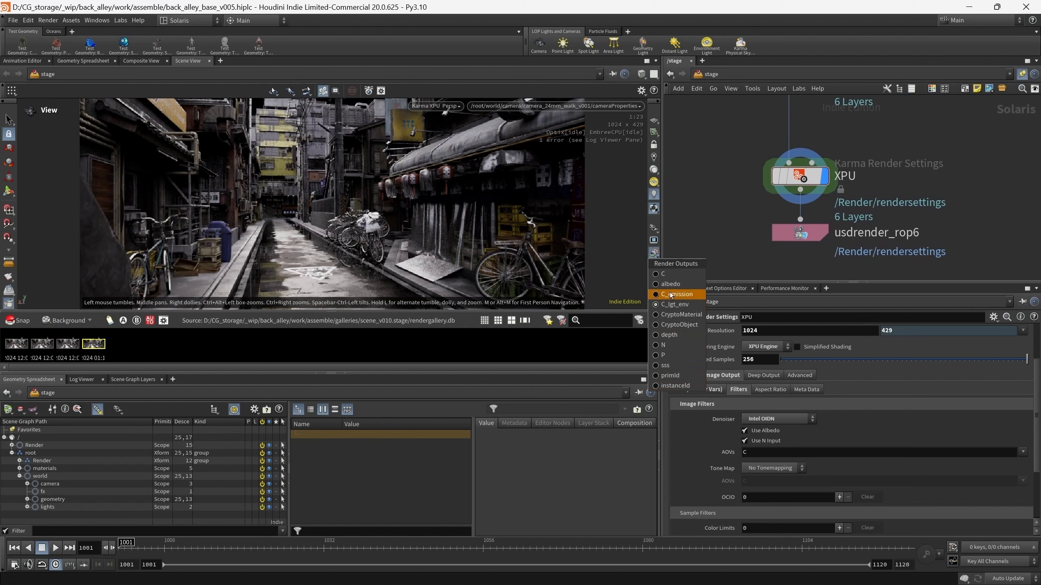
pyautogui.click(663, 274)
# - Open the AOVs (Render Vars) settings of the XPU node and examine the Split per LPE Tag option under Beauty
pyautogui.moveTo(721, 163); pyautogui.dragTo(737, 204, button='middle')
pyautogui.scroll(-3, 724, 175)
pyautogui.scroll(3, 744, 197)
pyautogui.moveTo(726, 164); pyautogui.dragTo(889, 224)
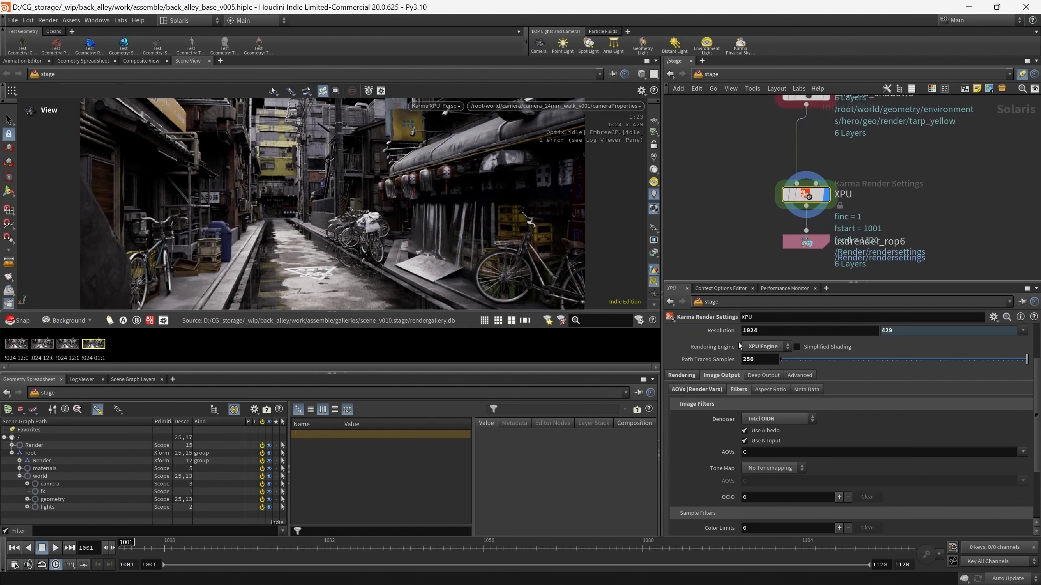
pyautogui.click(691, 389)
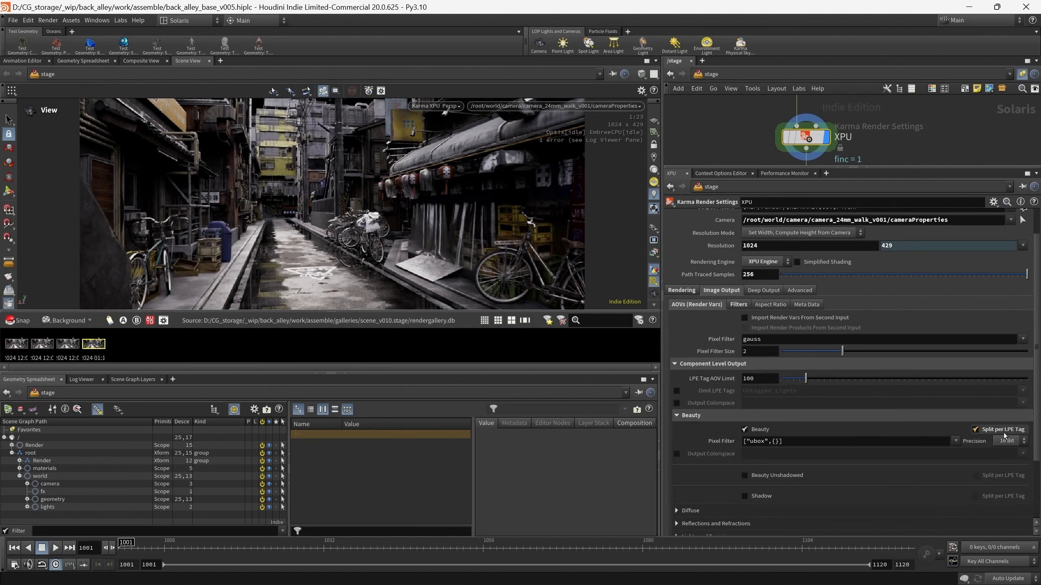
pyautogui.moveTo(939, 168); pyautogui.dragTo(939, 289)
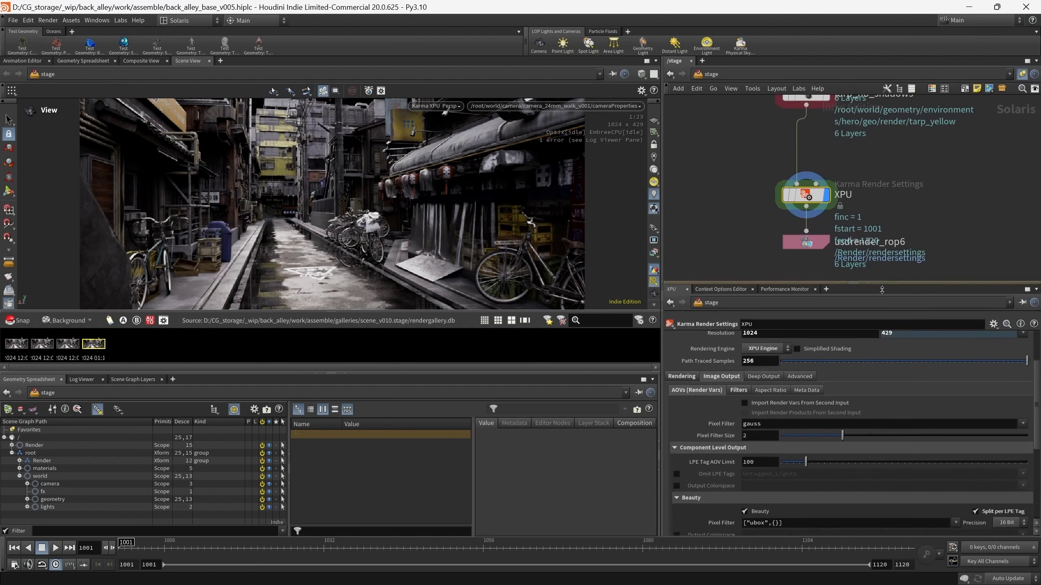
# - Select the env_light dome light and check its LPE tag in the Light settings
pyautogui.scroll(-2, 947, 202)
pyautogui.moveTo(947, 163); pyautogui.dragTo(934, 287, button='middle')
pyautogui.scroll(-1, 924, 163)
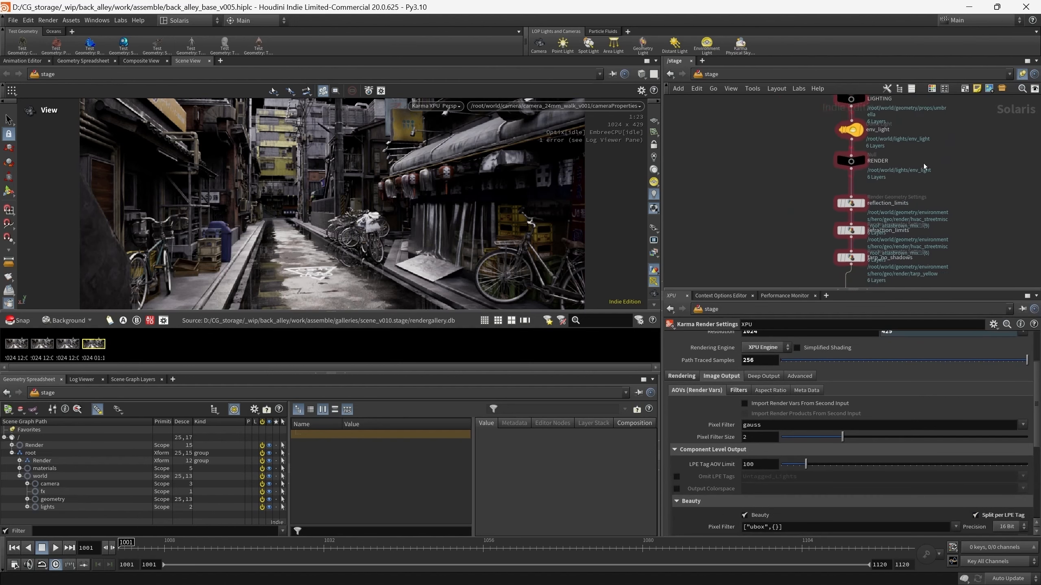
pyautogui.moveTo(905, 155); pyautogui.dragTo(897, 177, button='middle')
pyautogui.scroll(3, 897, 176)
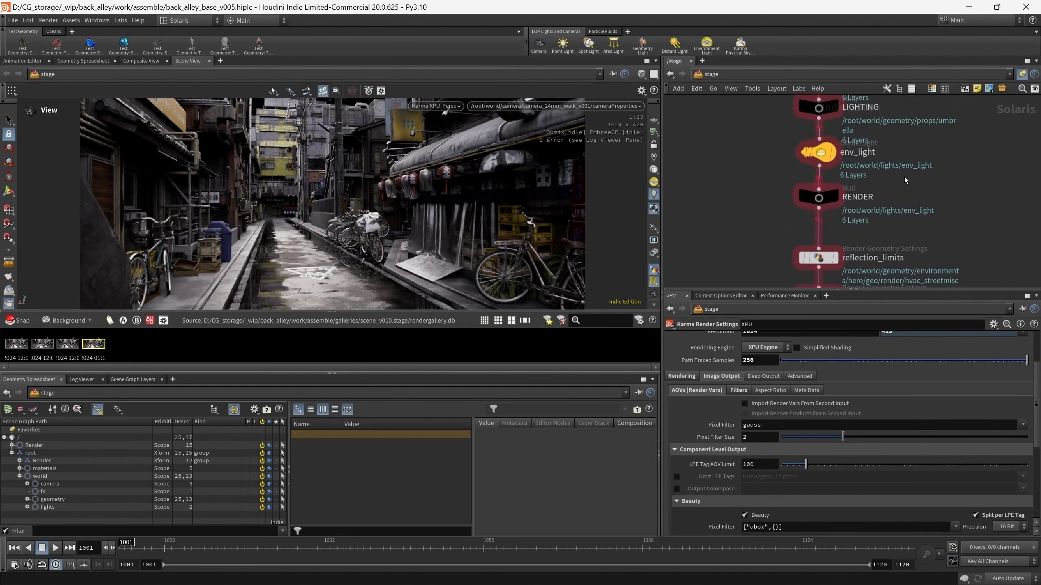
pyautogui.moveTo(759, 135); pyautogui.dragTo(895, 172)
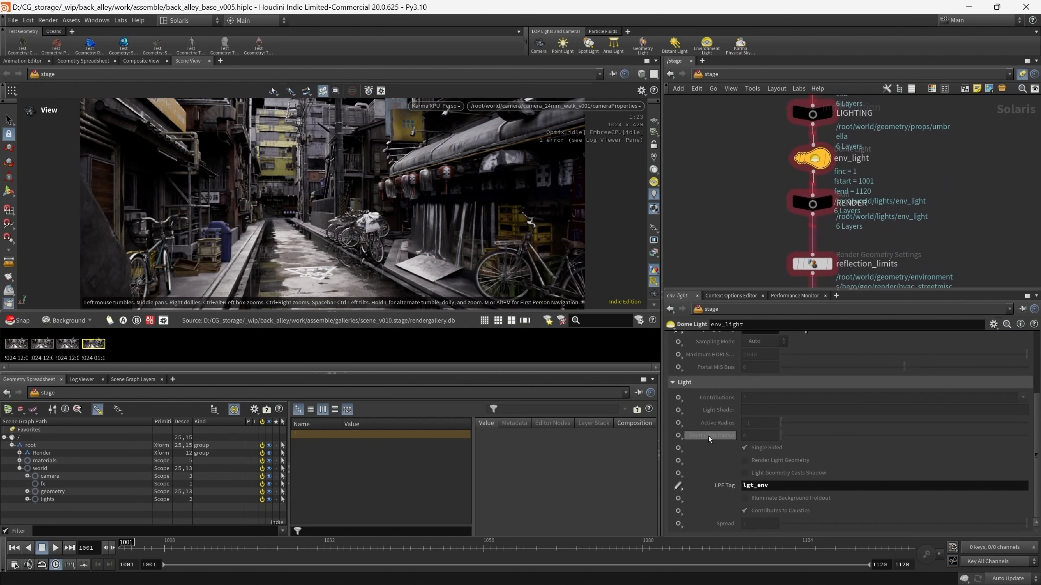
pyautogui.scroll(1, 706, 496)
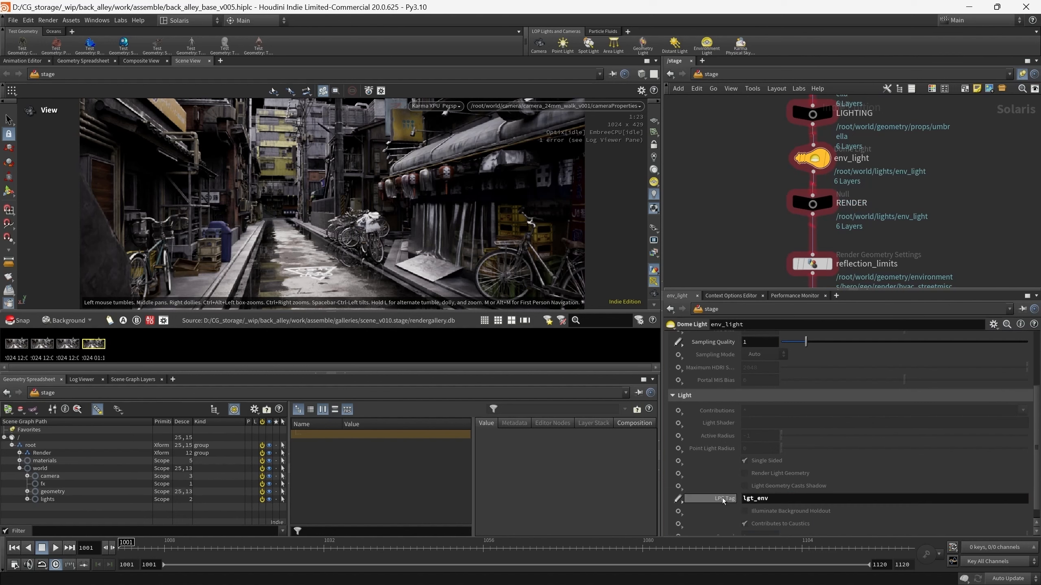
# - Reselect the XPU Karma Render Settings node and review its Beauty AOV options
pyautogui.scroll(-5, 918, 165)
pyautogui.scroll(3, 861, 195)
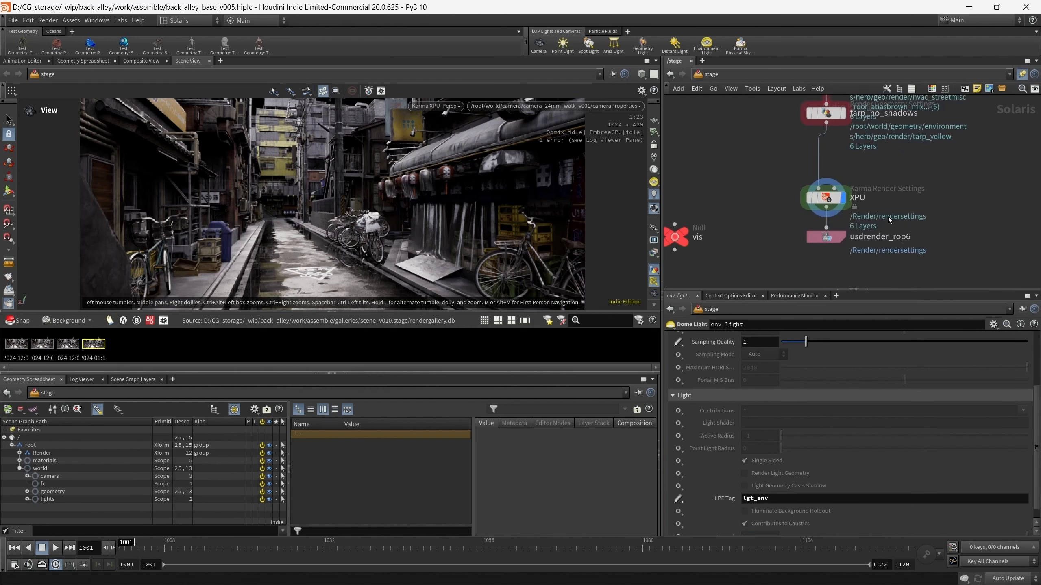
pyautogui.click(826, 198)
pyautogui.scroll(-5, 748, 469)
pyautogui.scroll(-1, 759, 448)
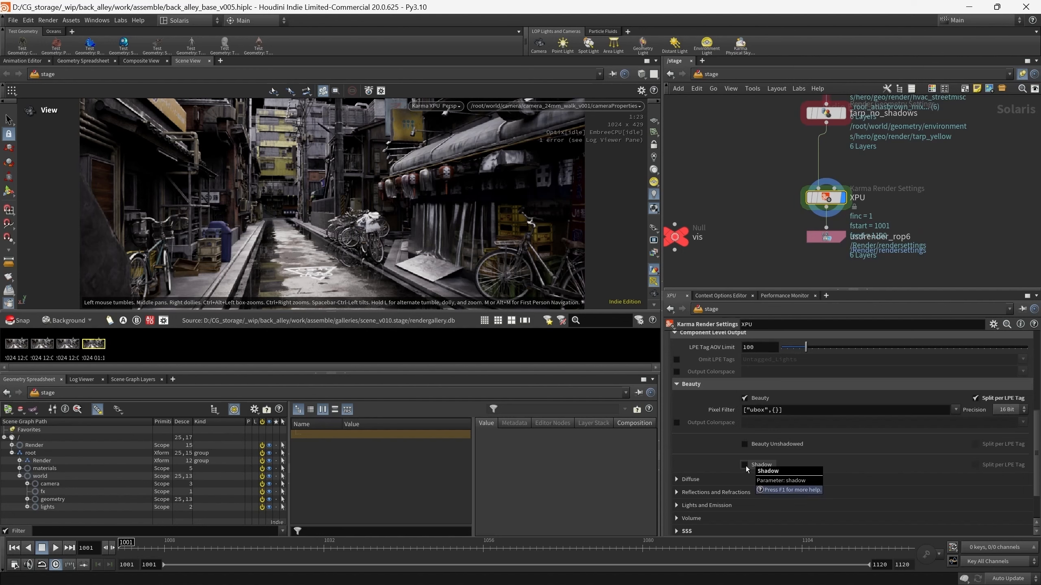
pyautogui.moveTo(745, 215); pyautogui.dragTo(783, 227, button='middle')
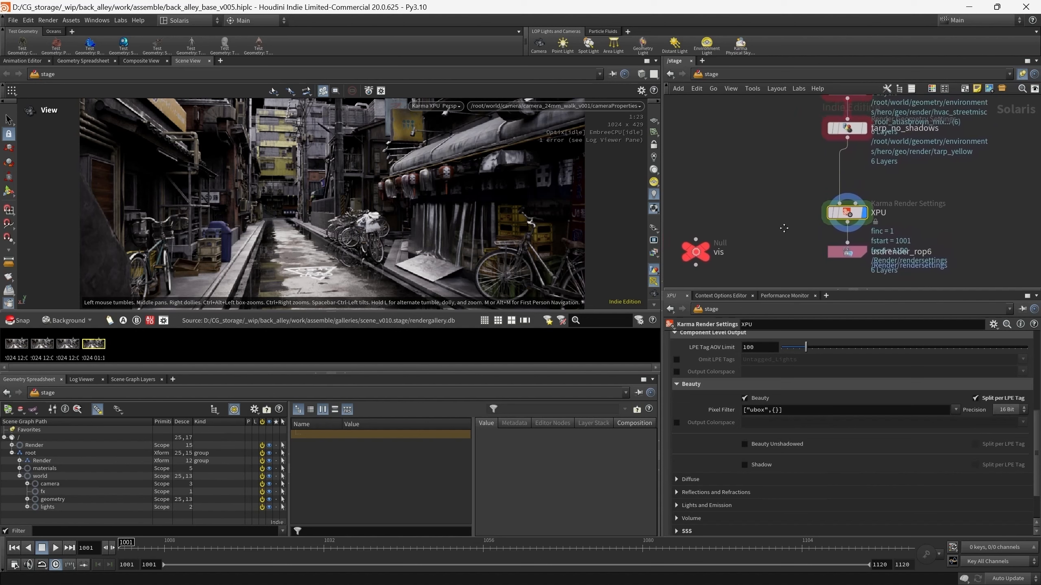
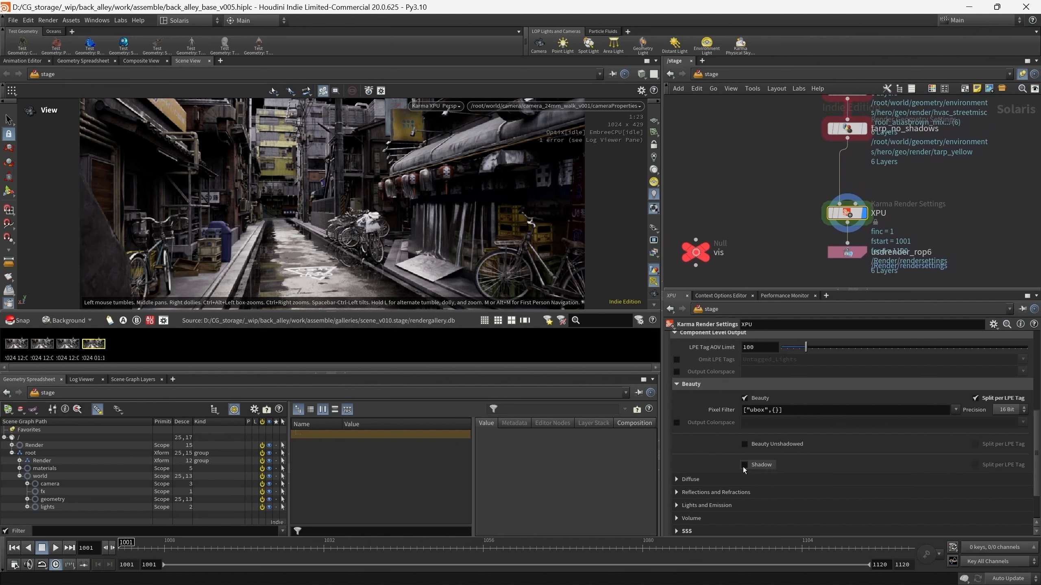
# - Enable the Combined Diffuse AOV with Split per LPE Tag in the XPU node's Diffuse settings and review the other diffuse options
pyautogui.click(676, 384)
pyautogui.click(677, 428)
pyautogui.scroll(-2, 697, 409)
pyautogui.click(745, 390)
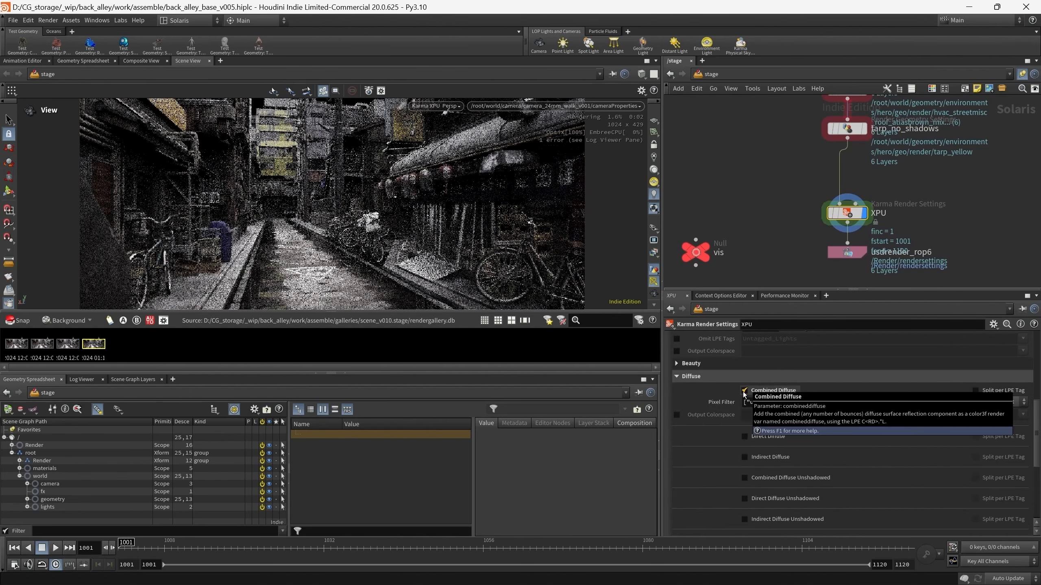
pyautogui.click(975, 391)
pyautogui.scroll(-2, 778, 397)
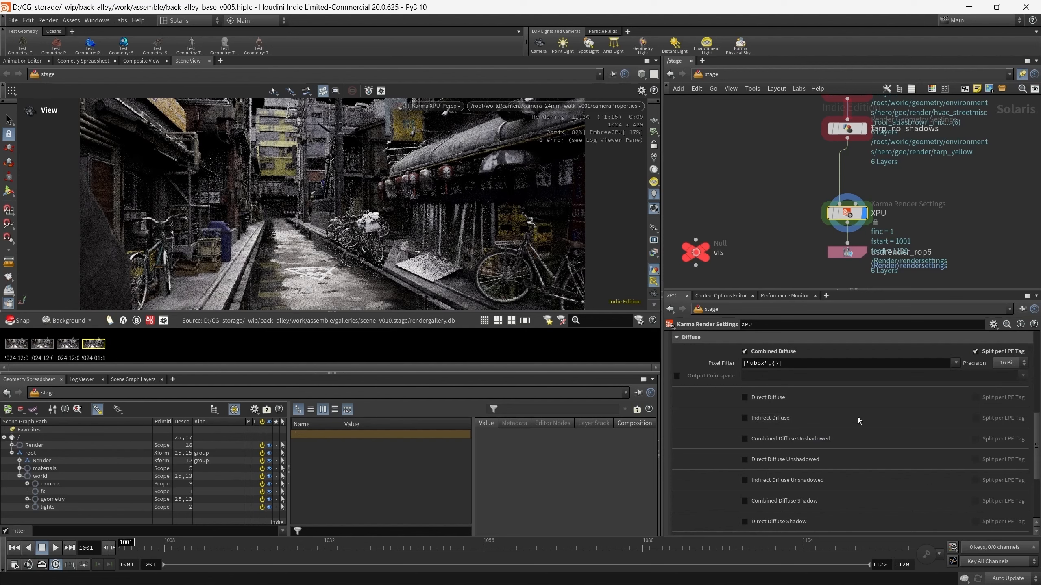
pyautogui.scroll(-2, 844, 435)
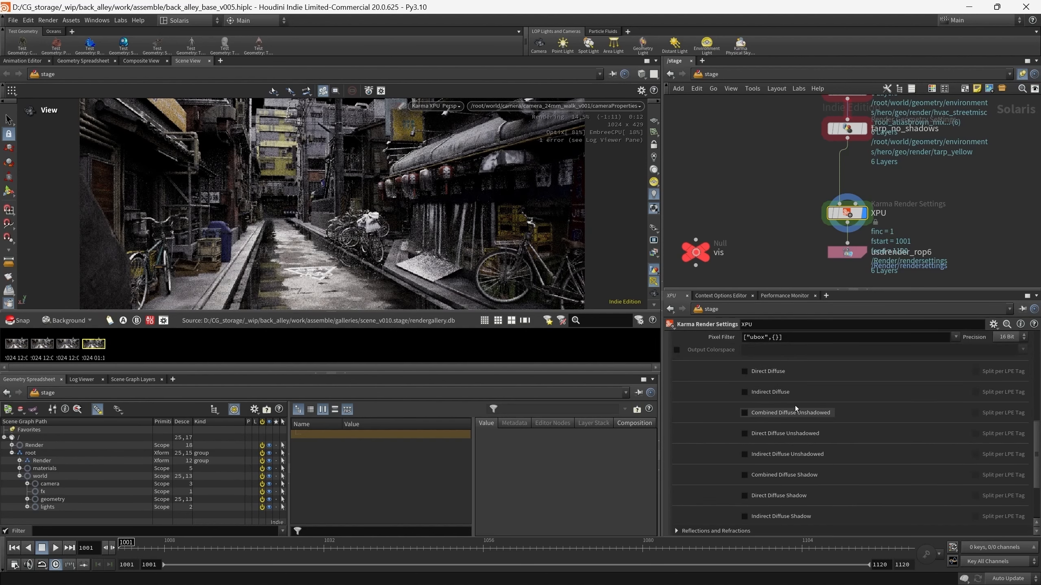
pyautogui.scroll(-1, 795, 406)
# - Enable the Direct Glossy Reflection AOV with Split per LPE Tag in the XPU node's Reflections and Refractions settings
pyautogui.scroll(5, 798, 437)
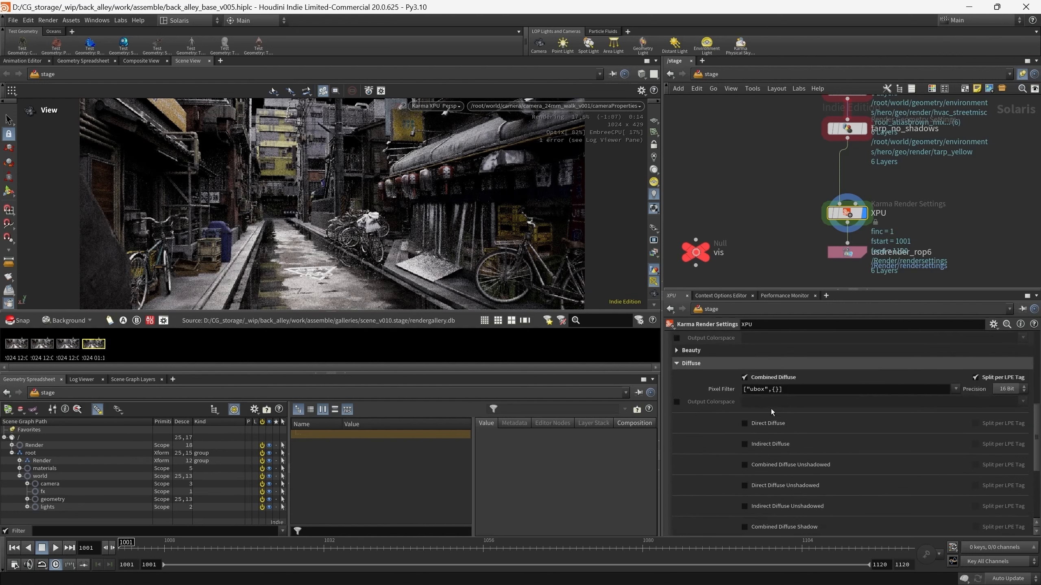
pyautogui.click(680, 364)
pyautogui.click(683, 443)
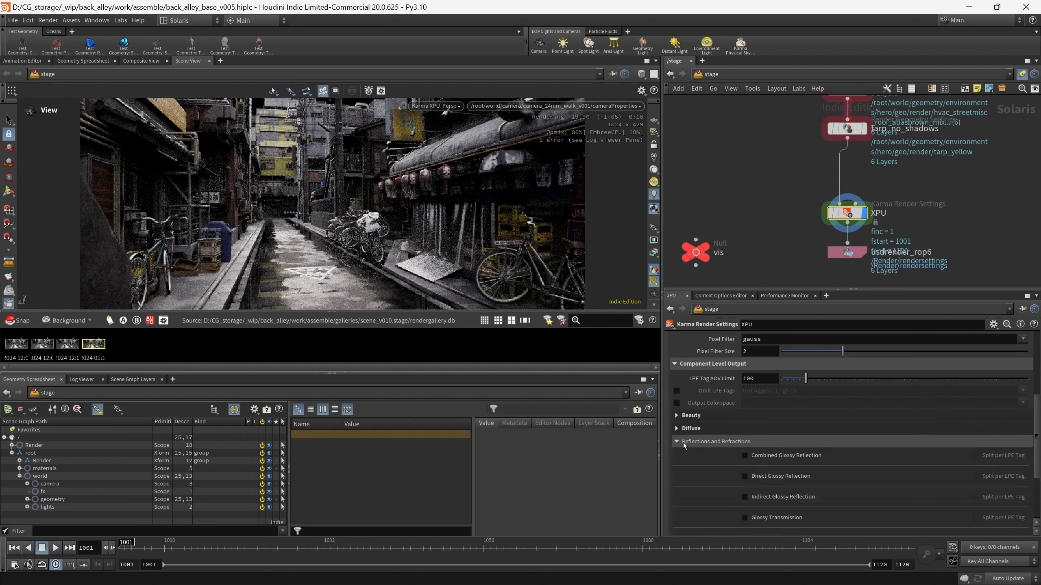
pyautogui.scroll(-3, 683, 445)
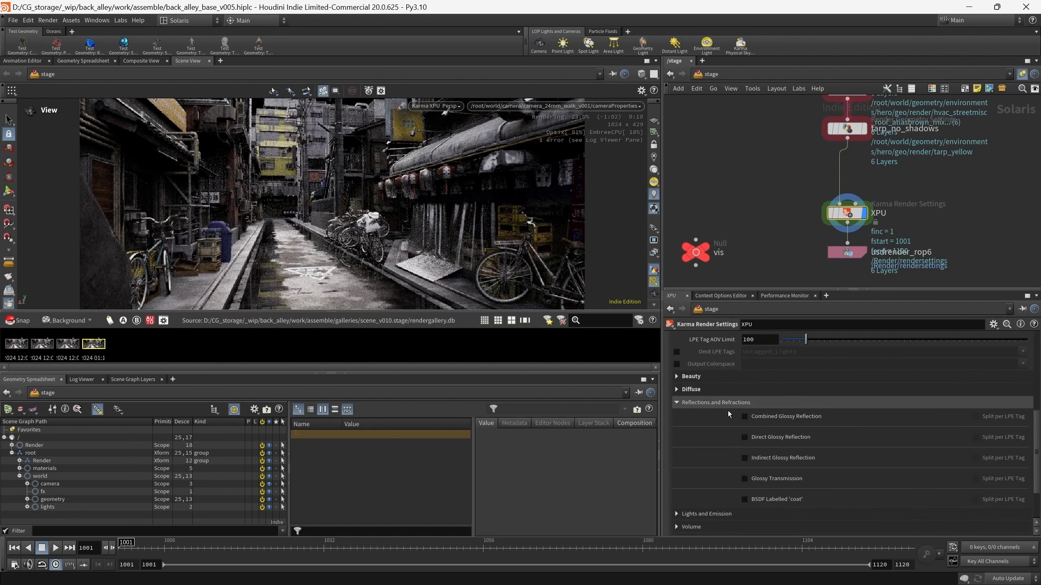
pyautogui.click(744, 437)
pyautogui.click(975, 437)
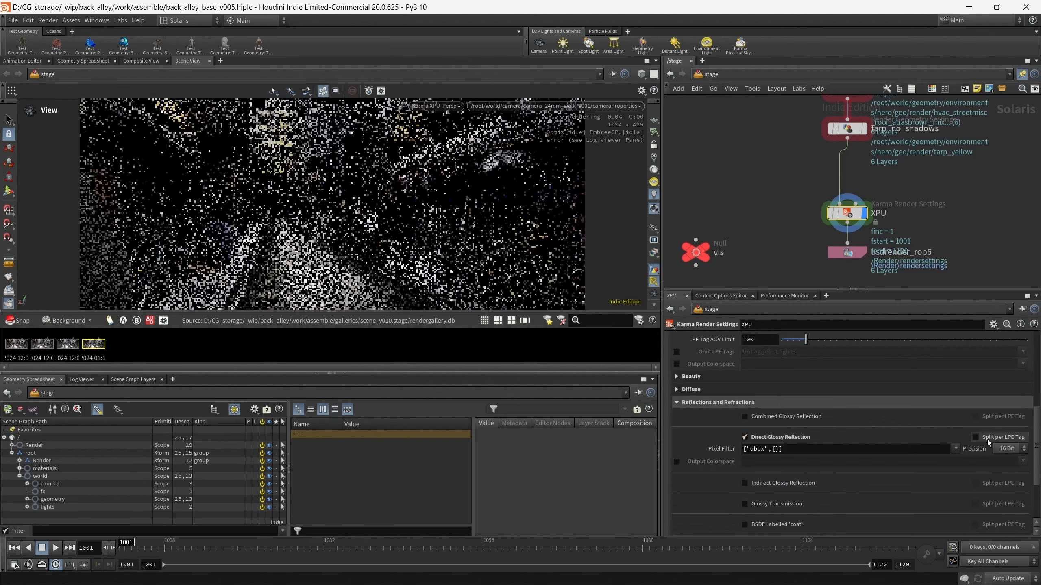
# - Enable the Indirect Glossy Reflection AOV with Split per LPE Tag in the XPU node's Reflections and Refractions settings
pyautogui.scroll(-3, 801, 458)
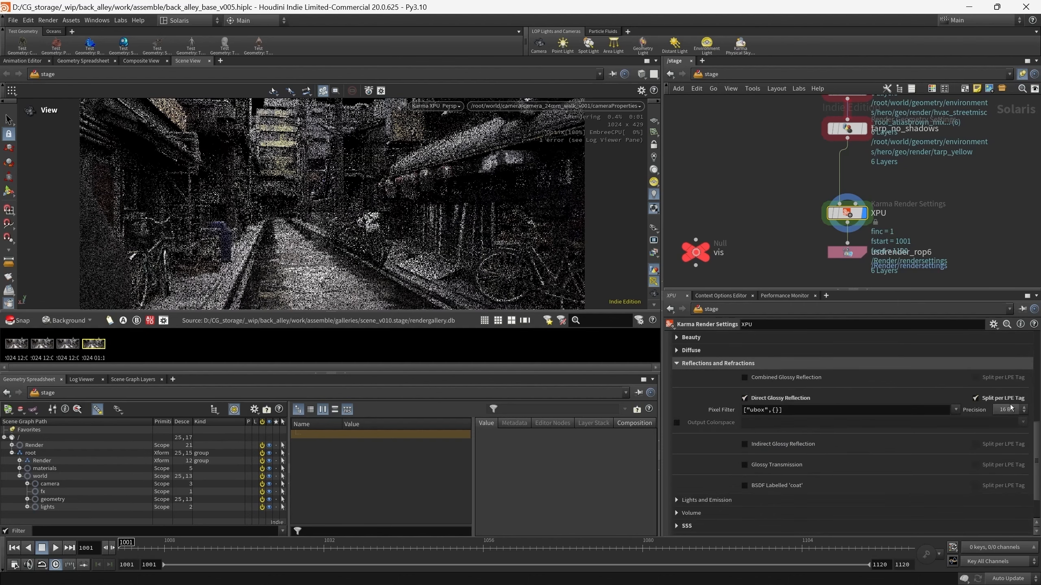
pyautogui.click(744, 444)
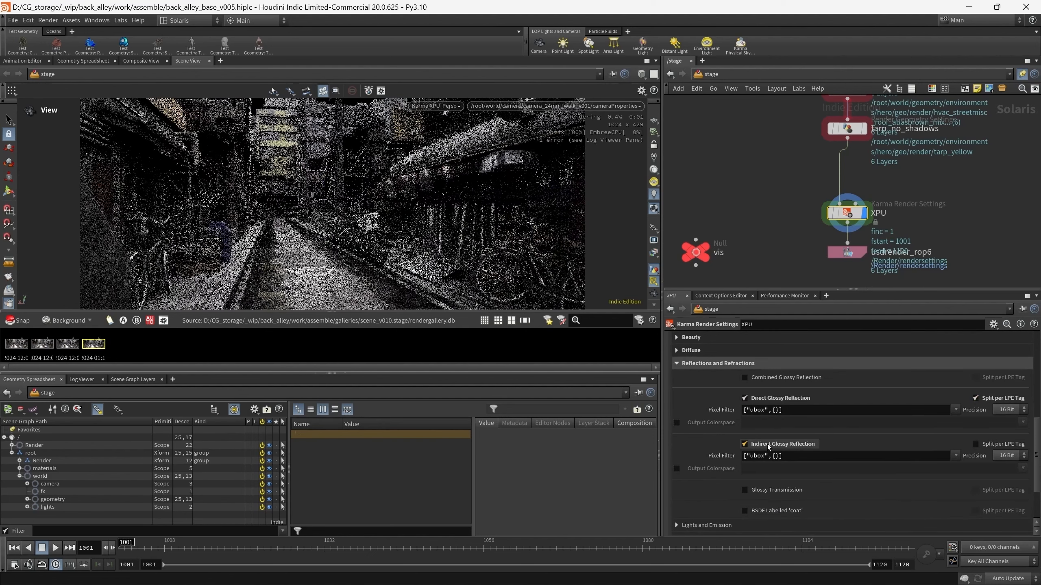
pyautogui.scroll(-2, 847, 474)
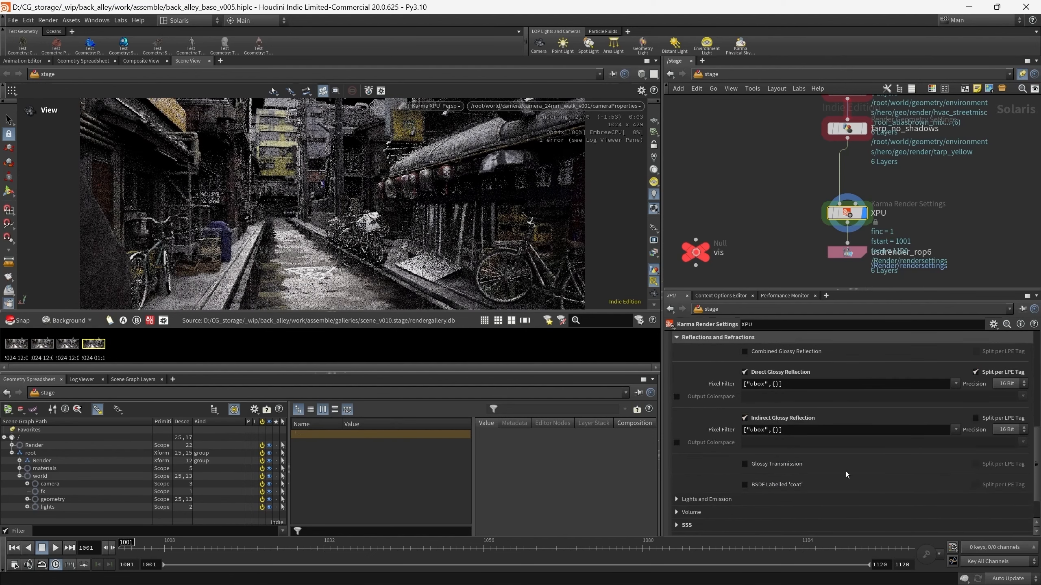
pyautogui.click(991, 418)
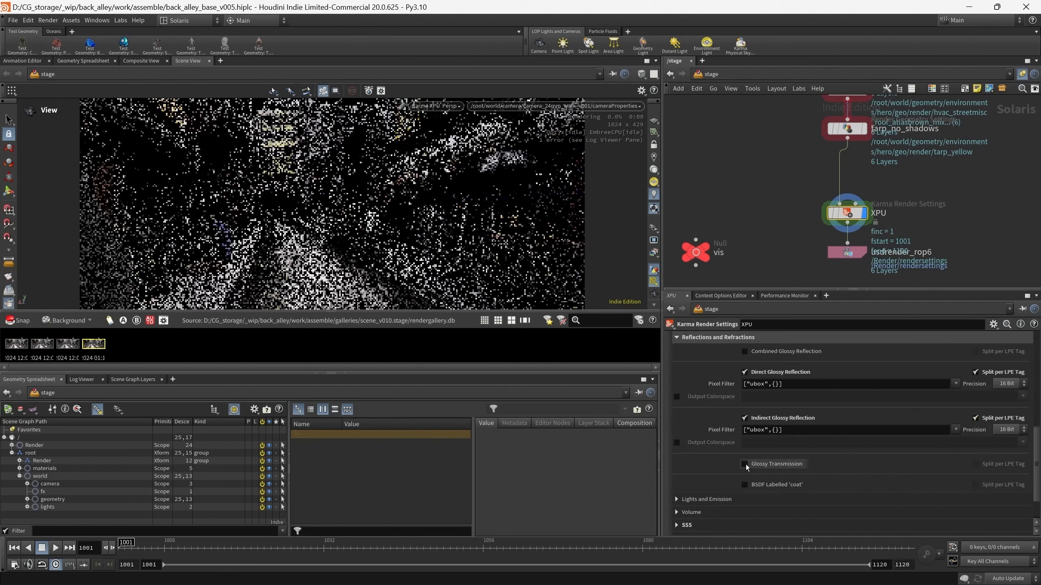
# - Enable the Glossy Transmission and BSDF Labelled 'coat' AOVs, both with Split per LPE Tag
pyautogui.click(744, 465)
pyautogui.click(979, 465)
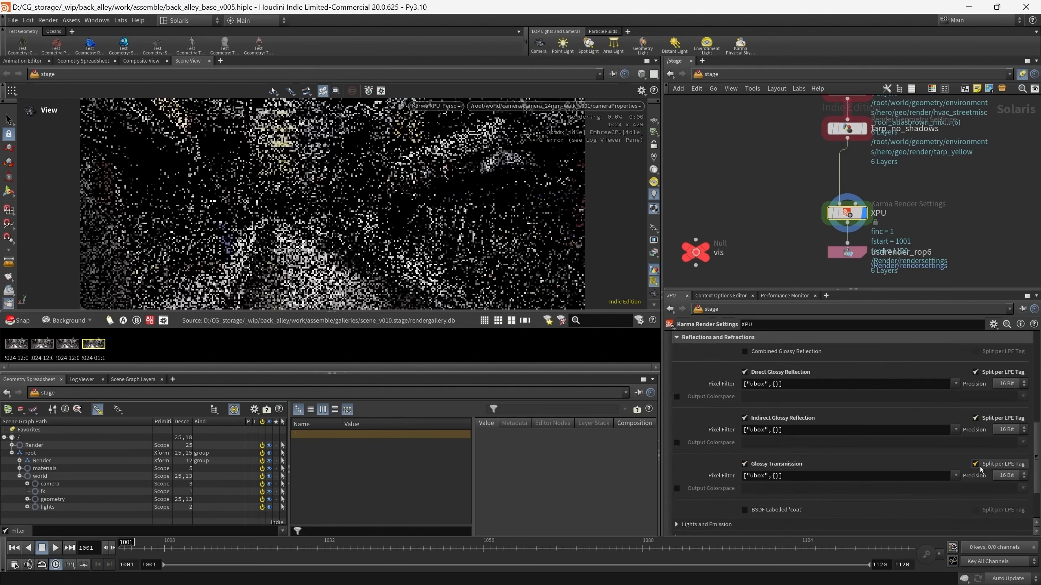
pyautogui.scroll(-3, 794, 450)
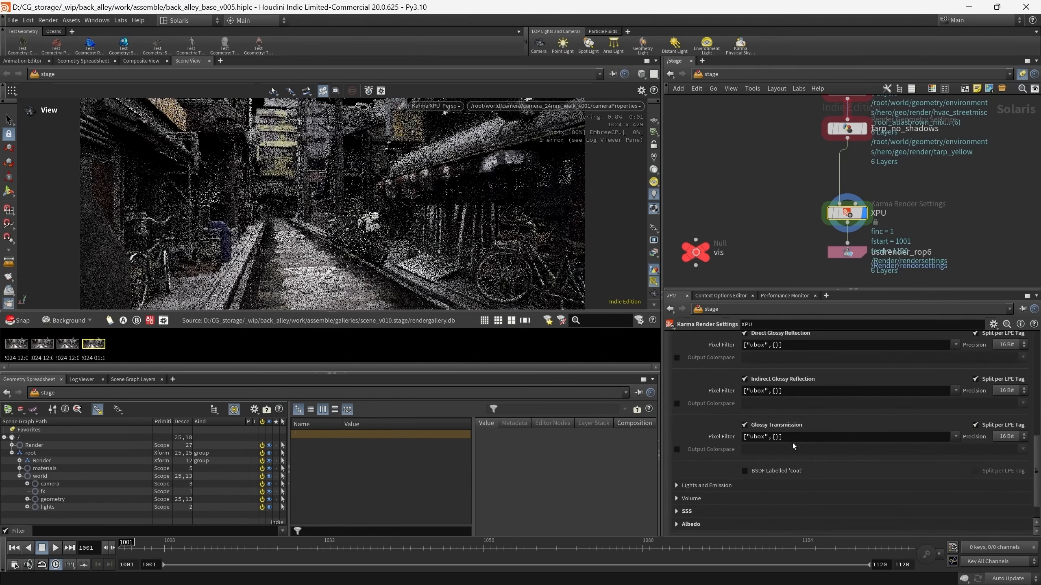
pyautogui.click(744, 471)
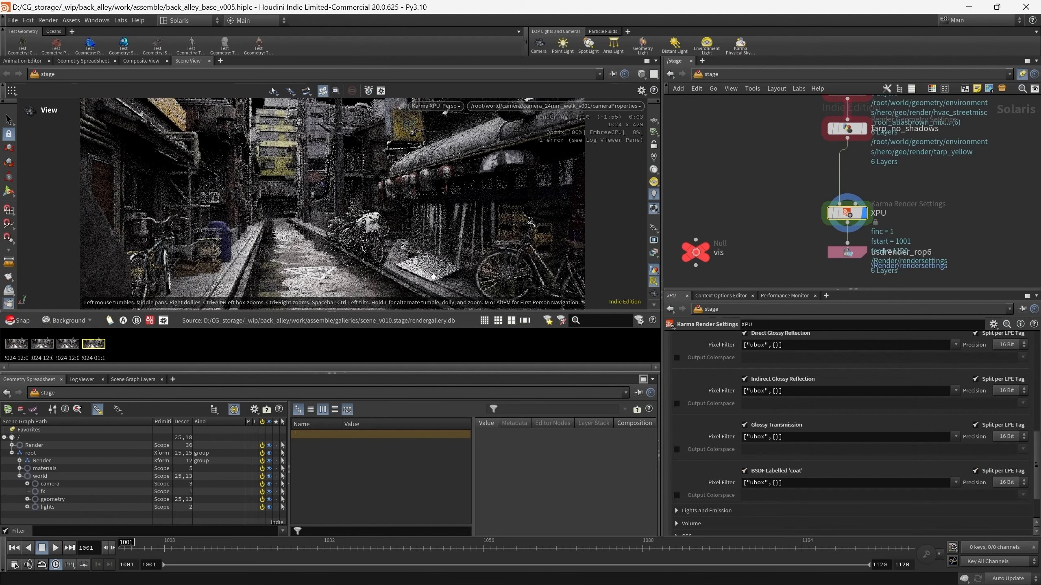
# - Collapse the Reflections and Refractions settings and review the Lights and Emission AOV options
pyautogui.scroll(7, 703, 433)
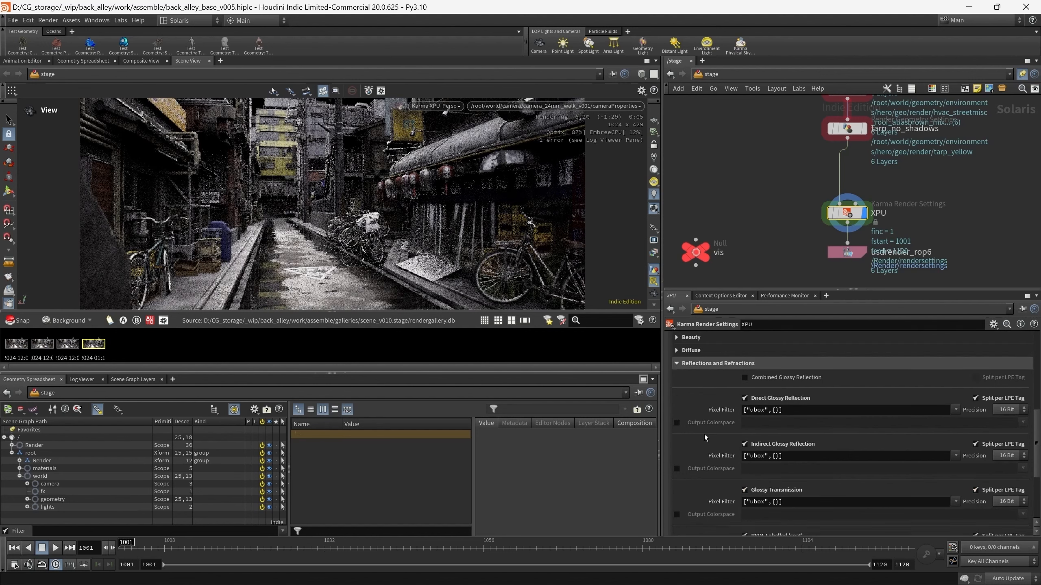
pyautogui.click(677, 389)
pyautogui.click(689, 454)
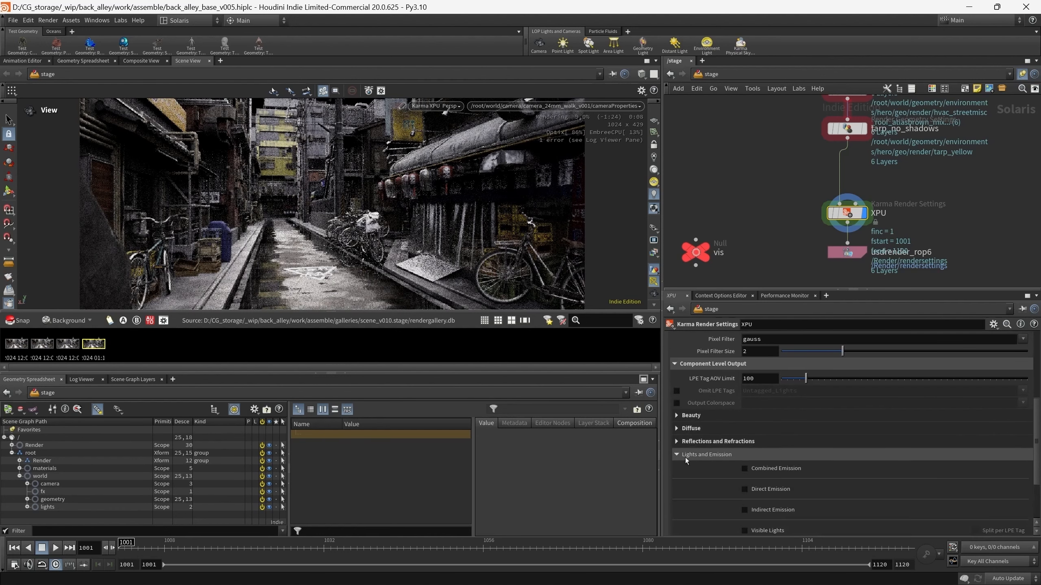
pyautogui.scroll(-3, 750, 420)
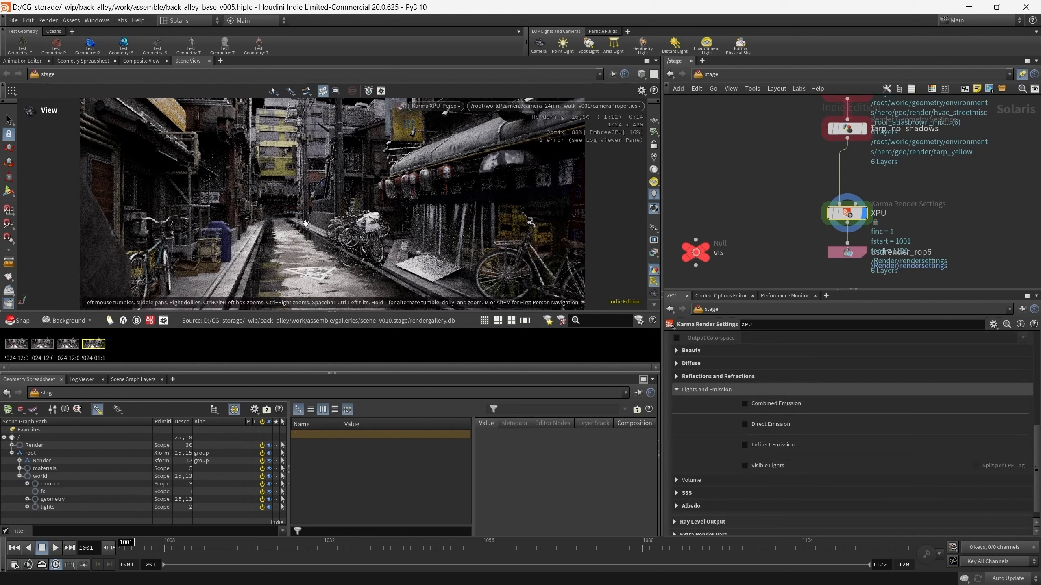
pyautogui.click(676, 390)
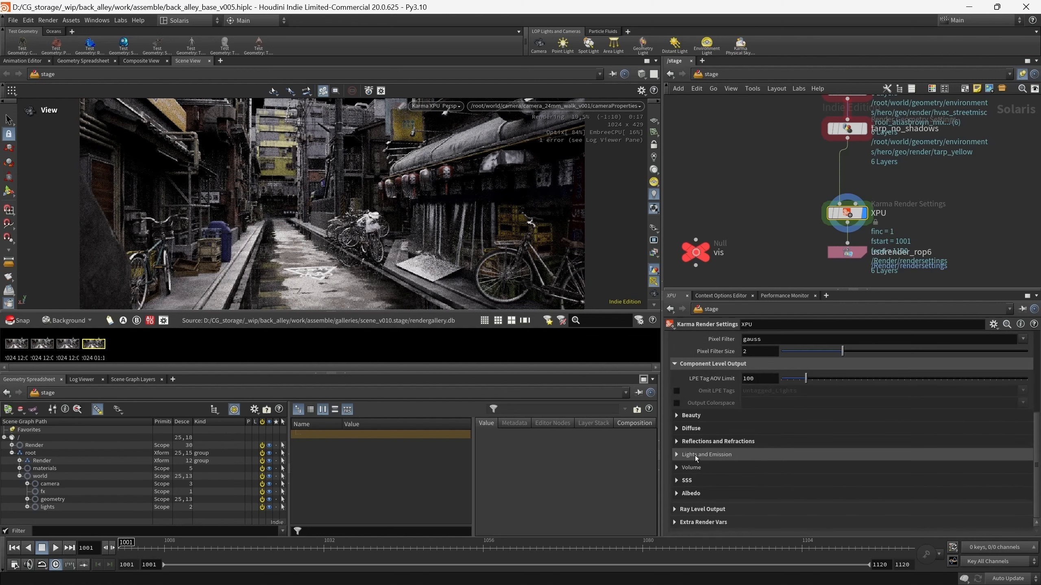
# - Check the SSS and Albedo AOV settings under Component Level Output
pyautogui.click(677, 480)
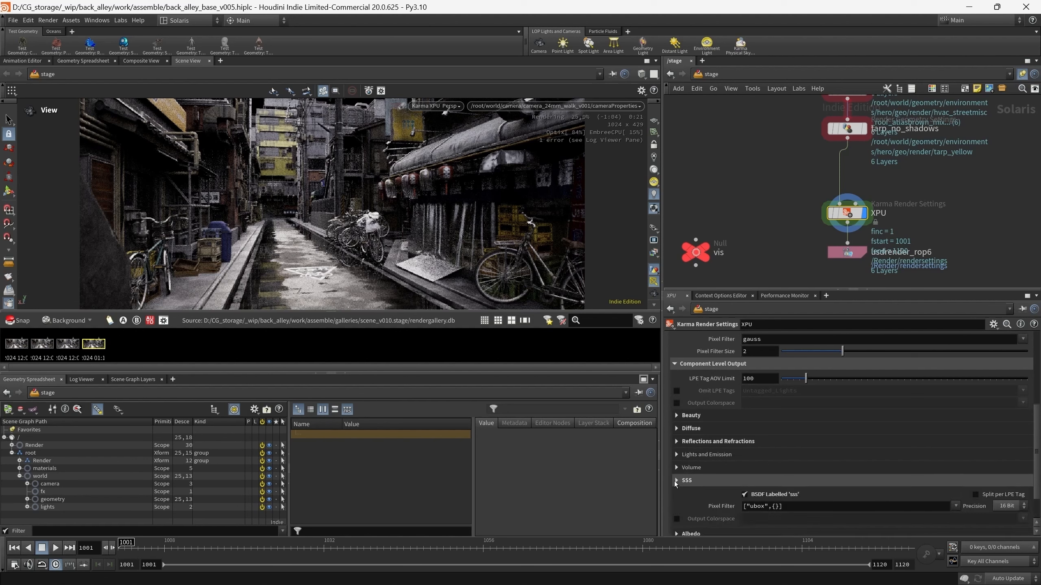
pyautogui.click(676, 482)
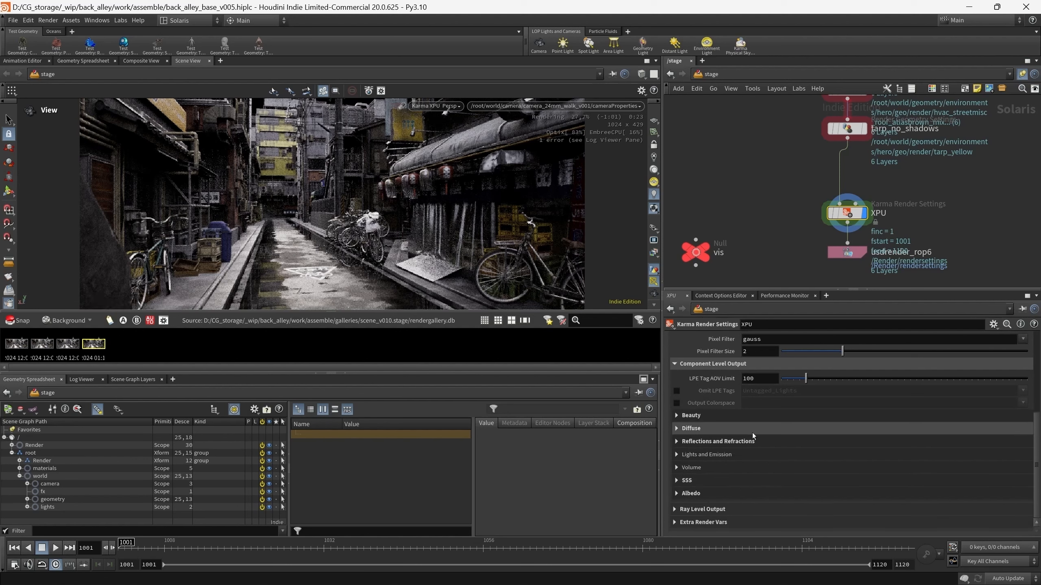
pyautogui.moveTo(756, 201); pyautogui.dragTo(758, 190, button='middle')
pyautogui.click(677, 481)
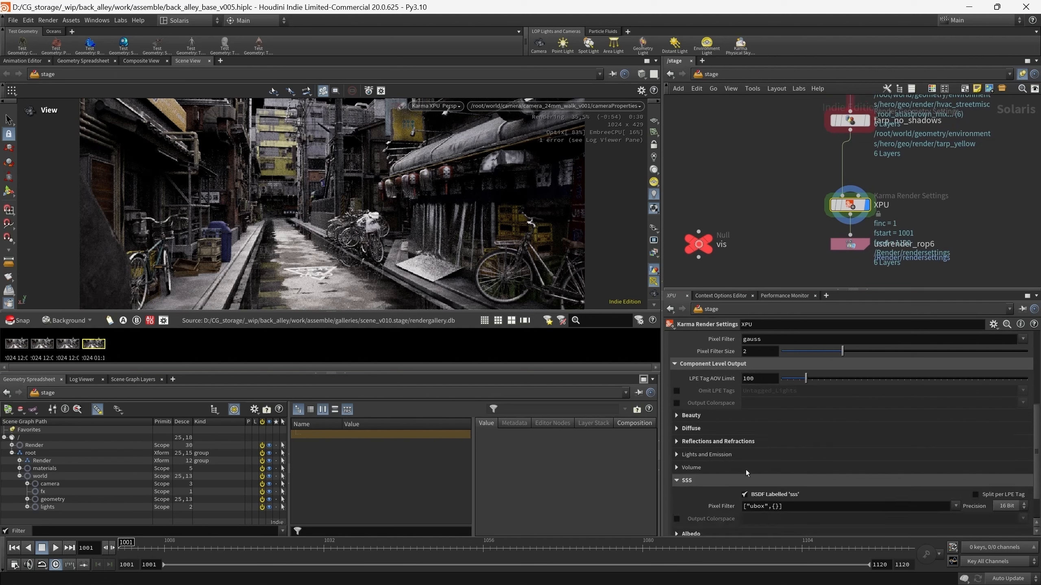
pyautogui.click(677, 481)
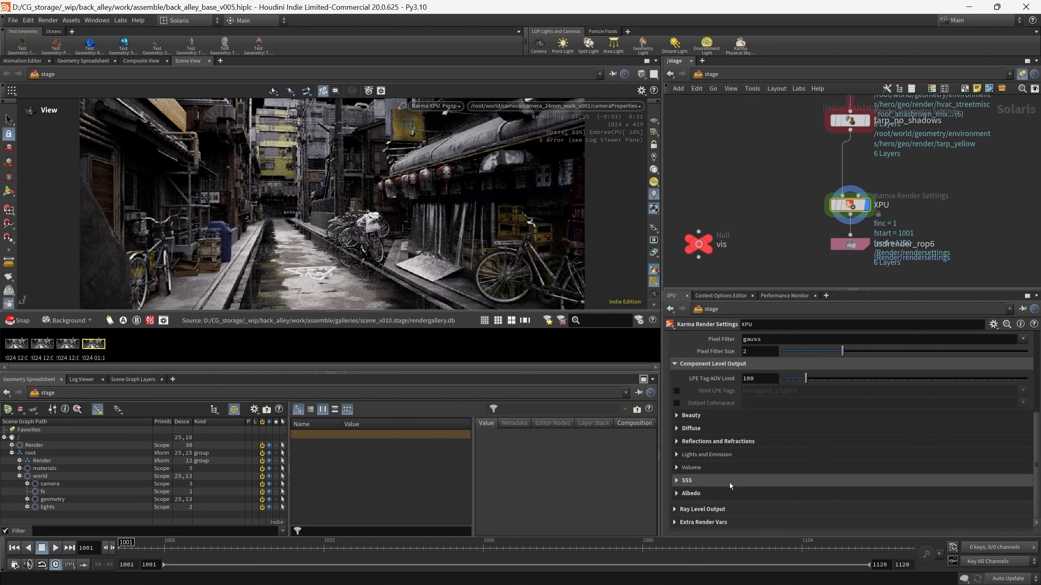
pyautogui.click(676, 494)
pyautogui.click(676, 494)
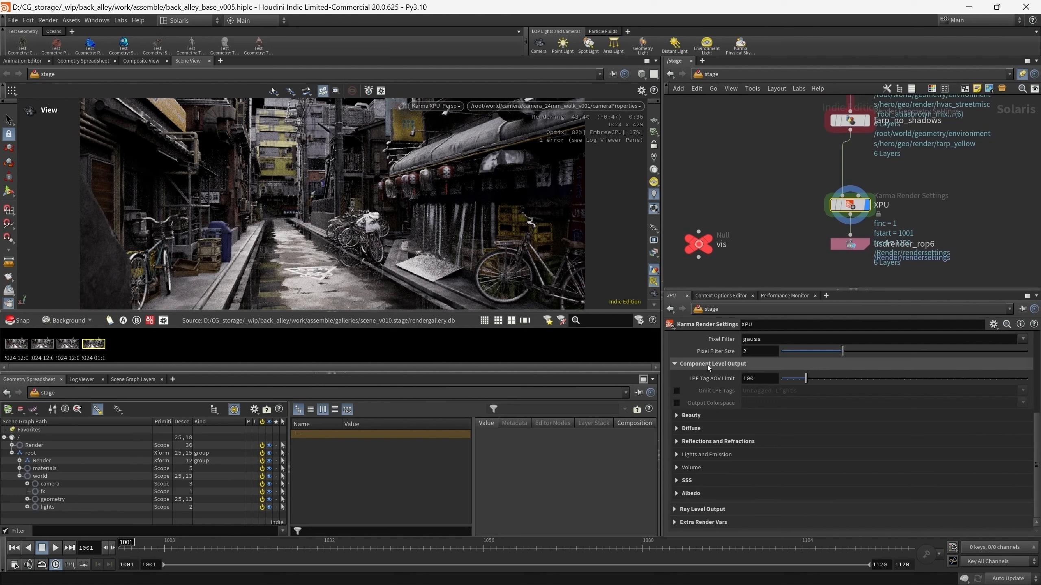
# - Collapse Component Level Output and review the Ray Level Output AOVs, including world-space P, camera-space Depth and smooth normal N
pyautogui.click(675, 365)
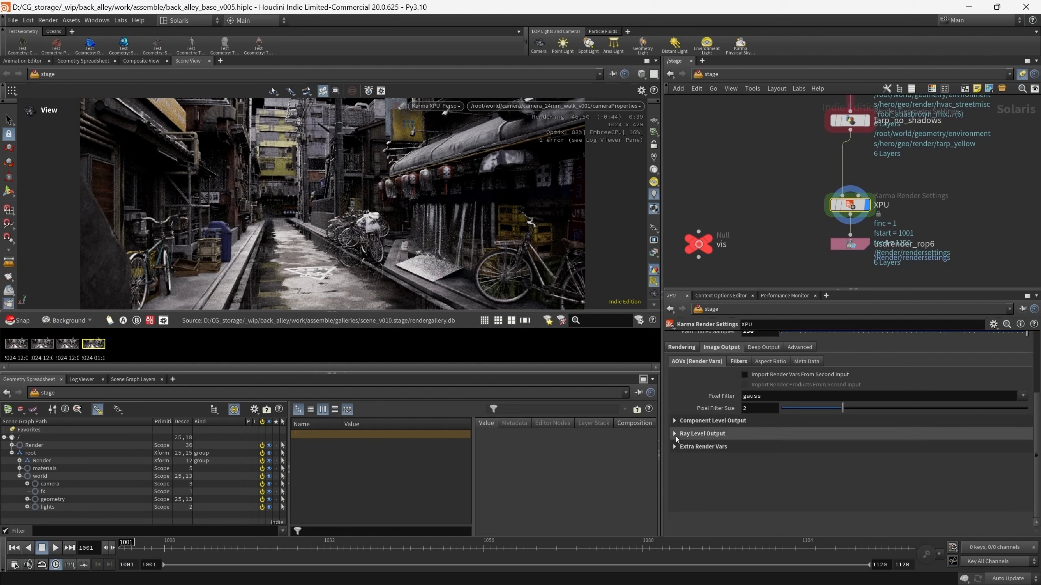
pyautogui.click(674, 435)
pyautogui.scroll(-2, 702, 451)
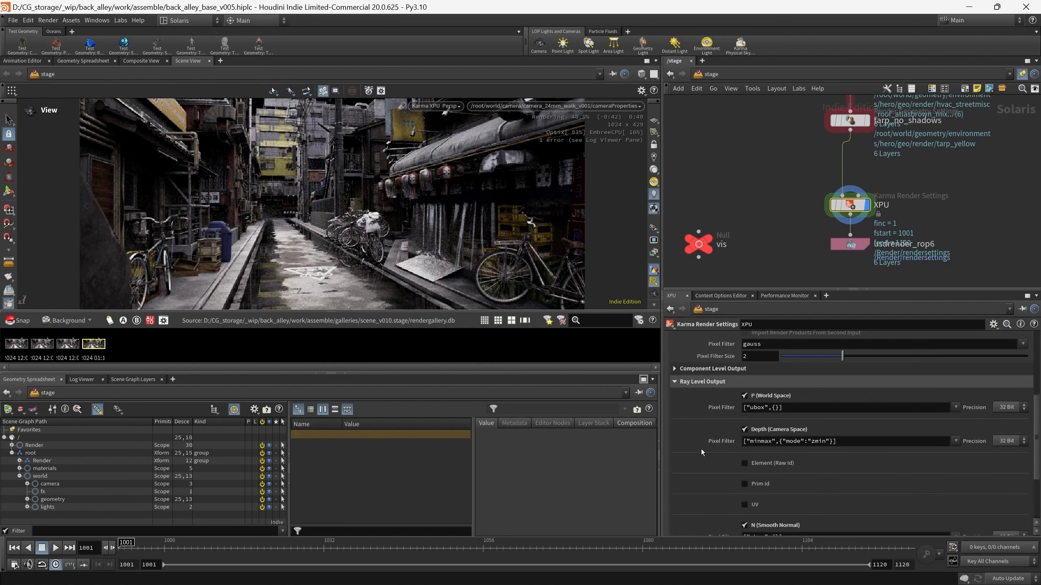
pyautogui.scroll(-4, 692, 427)
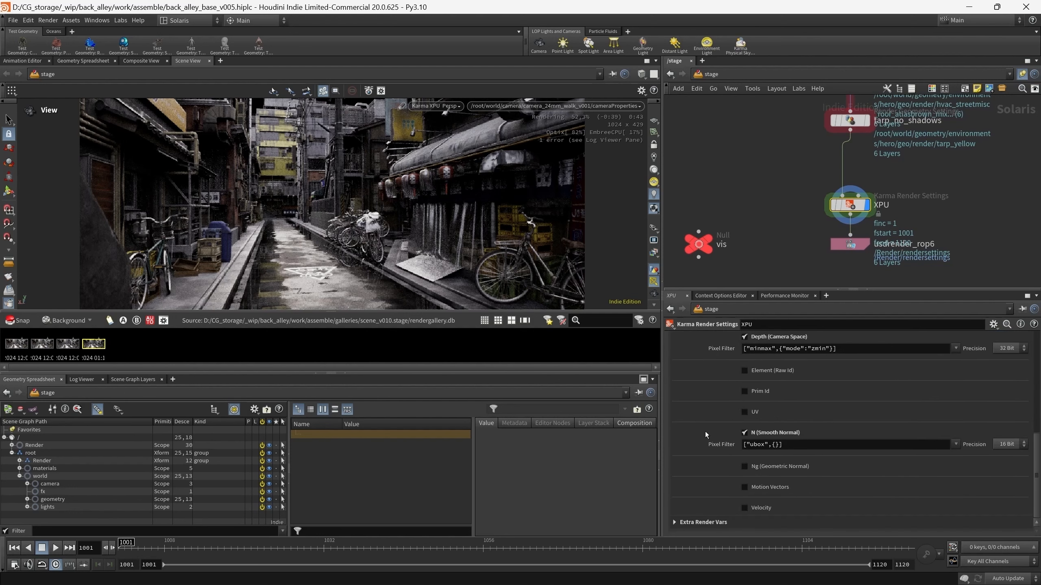
pyautogui.scroll(3, 704, 424)
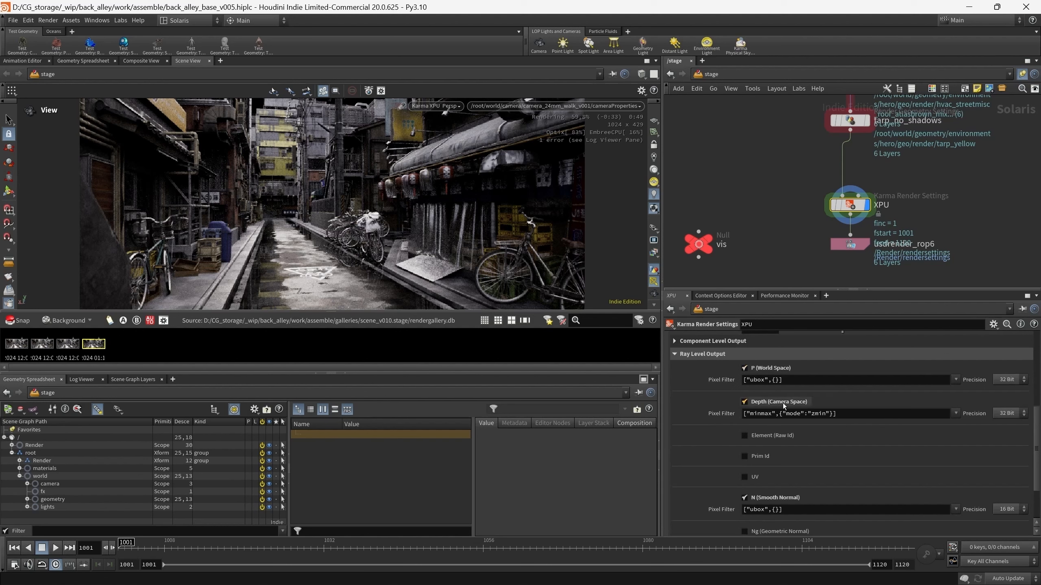
pyautogui.scroll(-2, 781, 404)
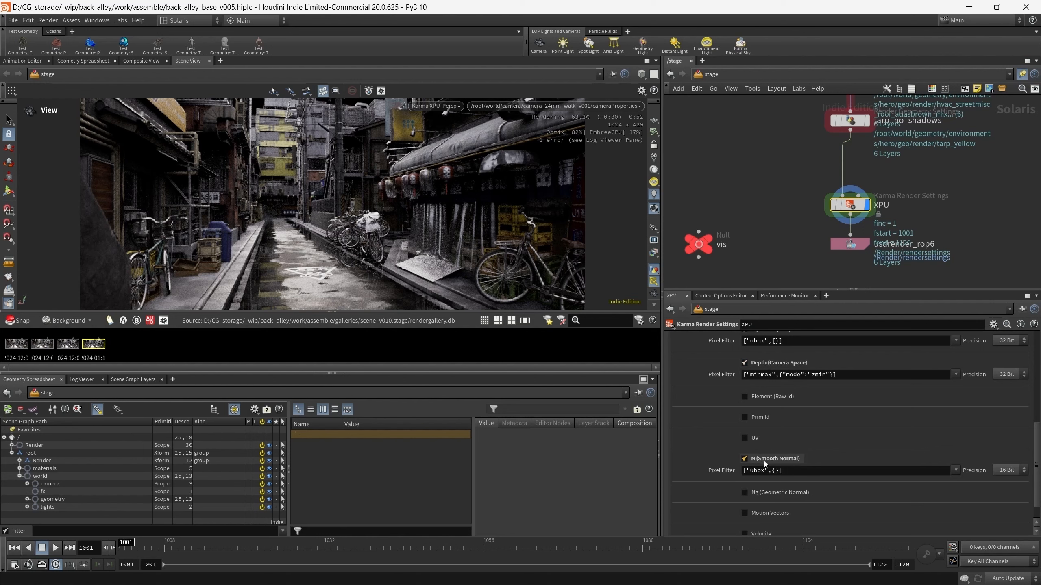
pyautogui.scroll(-2, 764, 463)
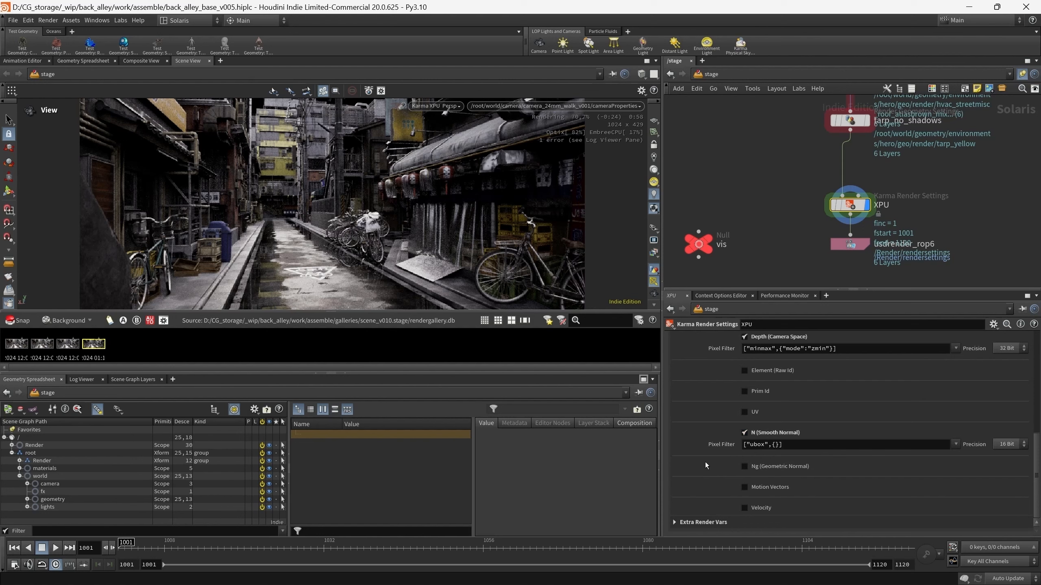
pyautogui.scroll(3, 712, 451)
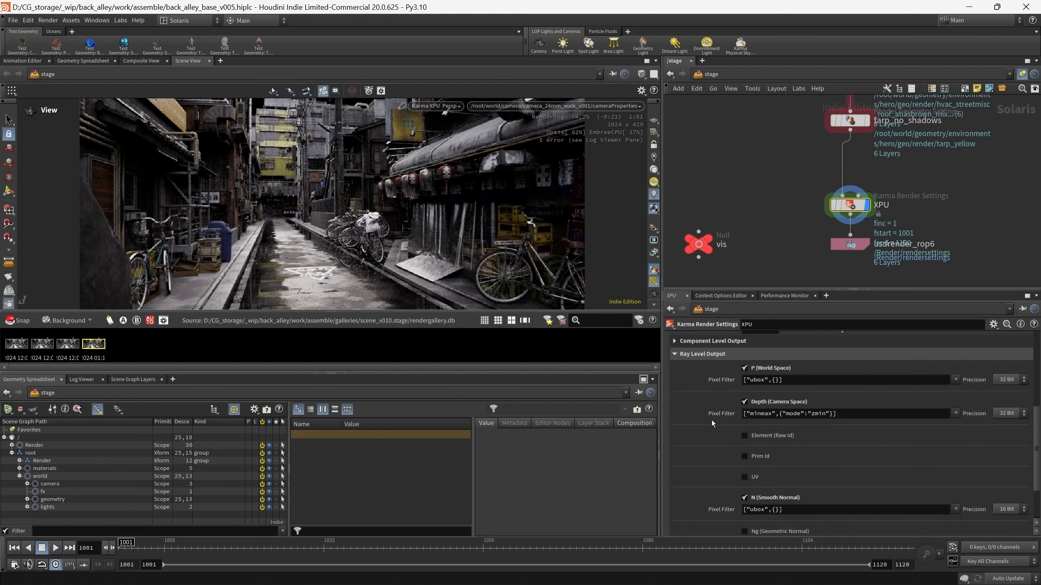
# - Review the CryptoObject and CryptoMaterial Cryptomatte entries in the XPU node's Extra Render Vars
pyautogui.click(676, 358)
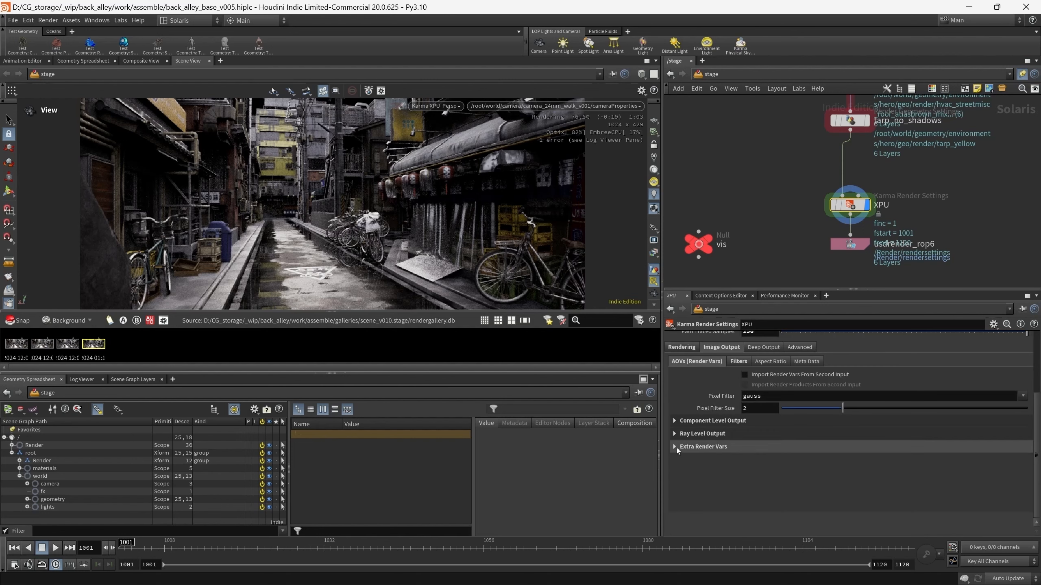
pyautogui.click(675, 447)
pyautogui.scroll(-5, 691, 469)
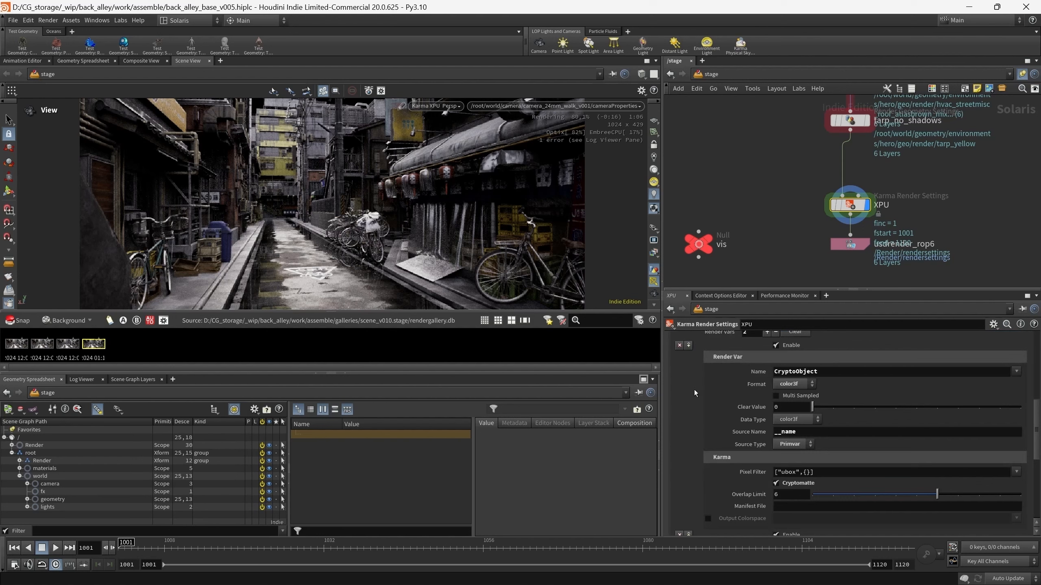
pyautogui.scroll(-1, 694, 390)
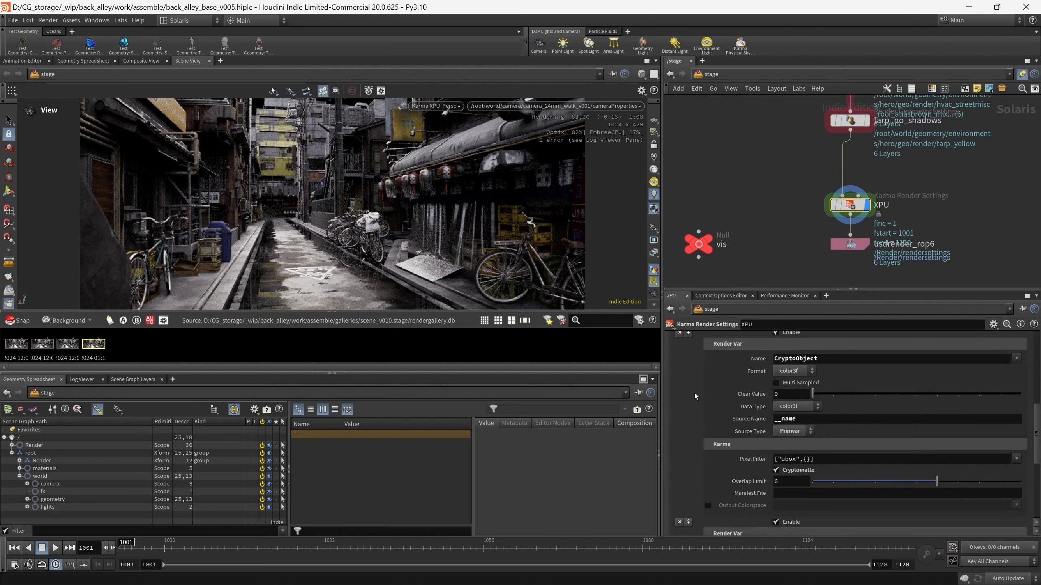
pyautogui.scroll(-5, 690, 408)
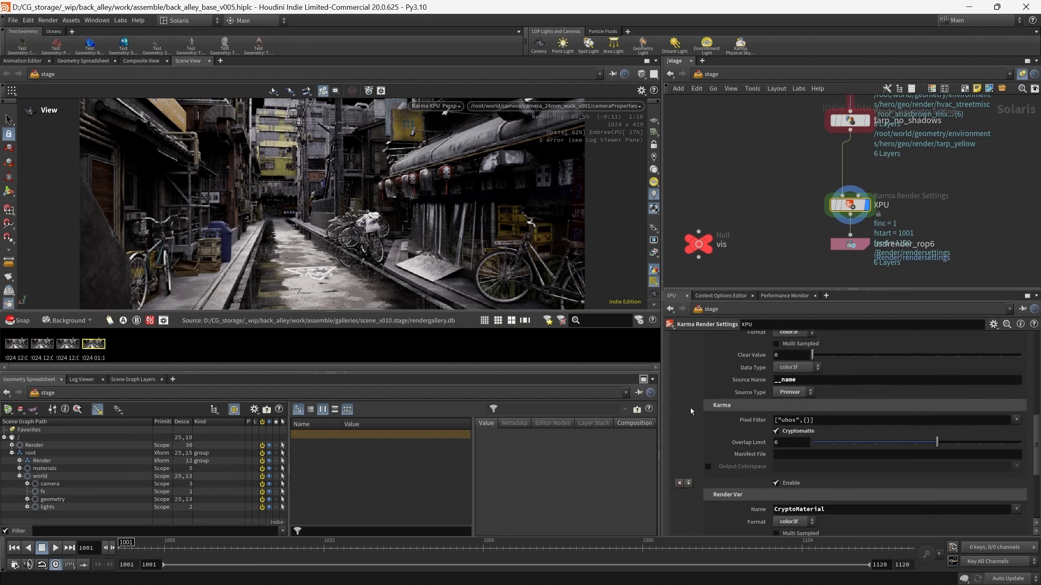
pyautogui.scroll(12, 725, 449)
pyautogui.click(675, 395)
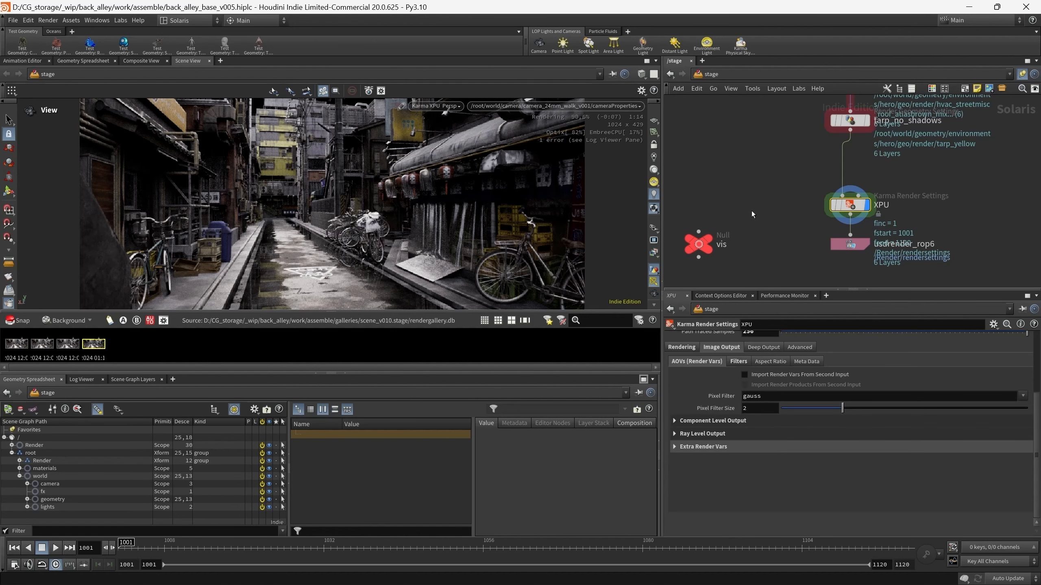
# - Display the combineddiffuse render output in the scene view and enable the Correction Toolbar
pyautogui.click(654, 252)
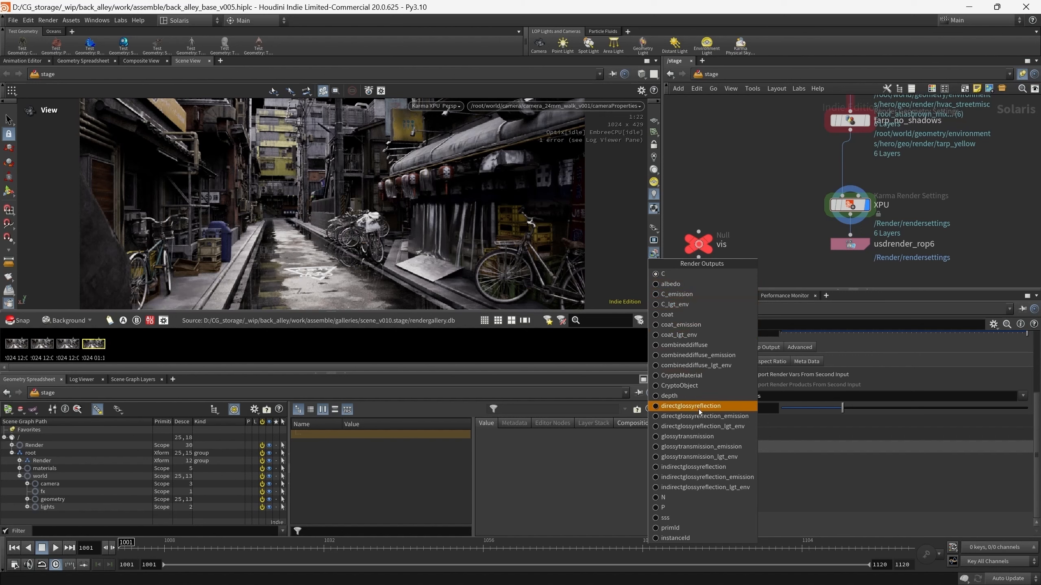
pyautogui.click(691, 348)
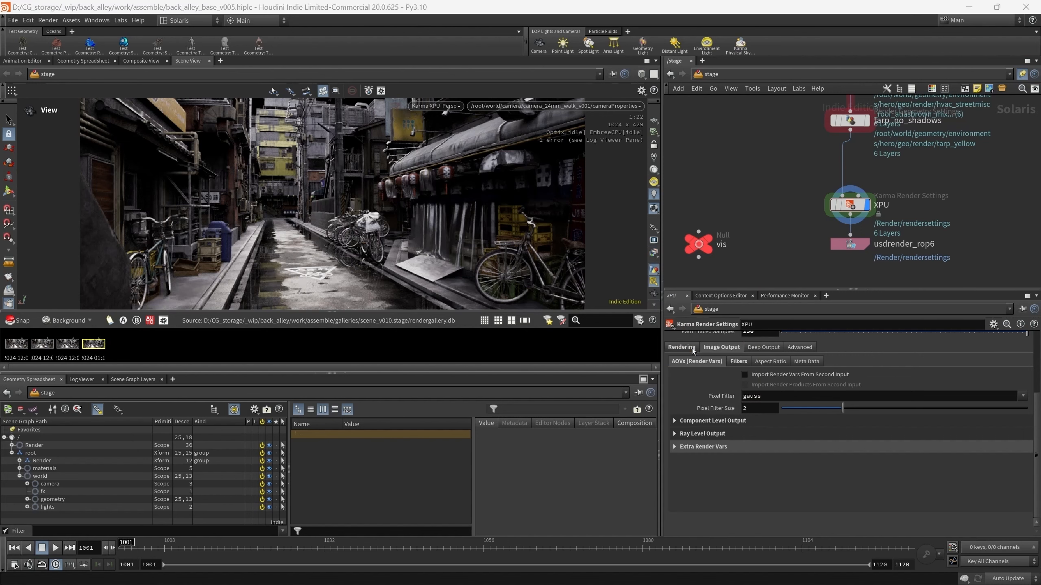
pyautogui.click(435, 105)
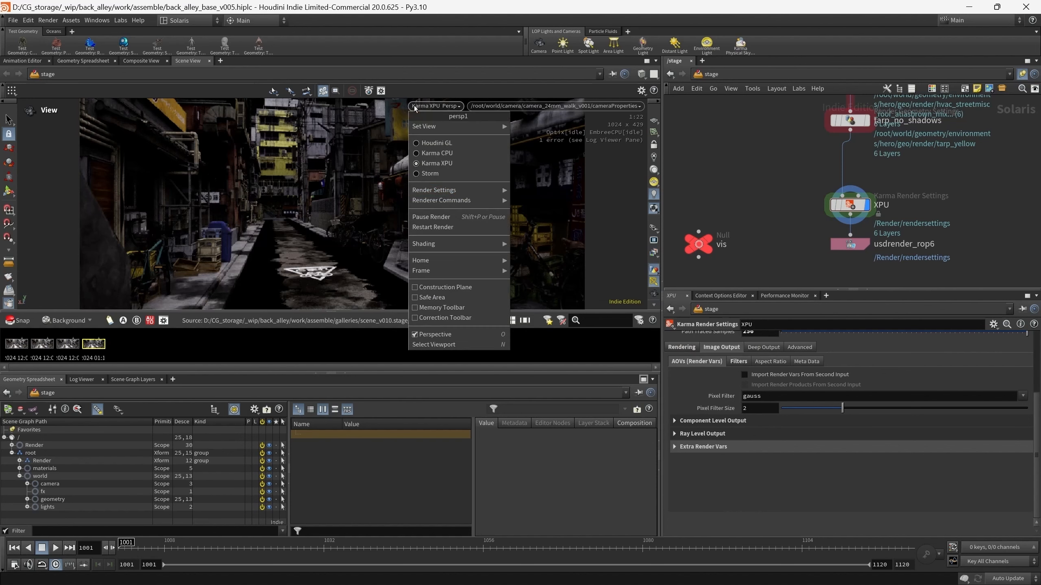
pyautogui.click(444, 317)
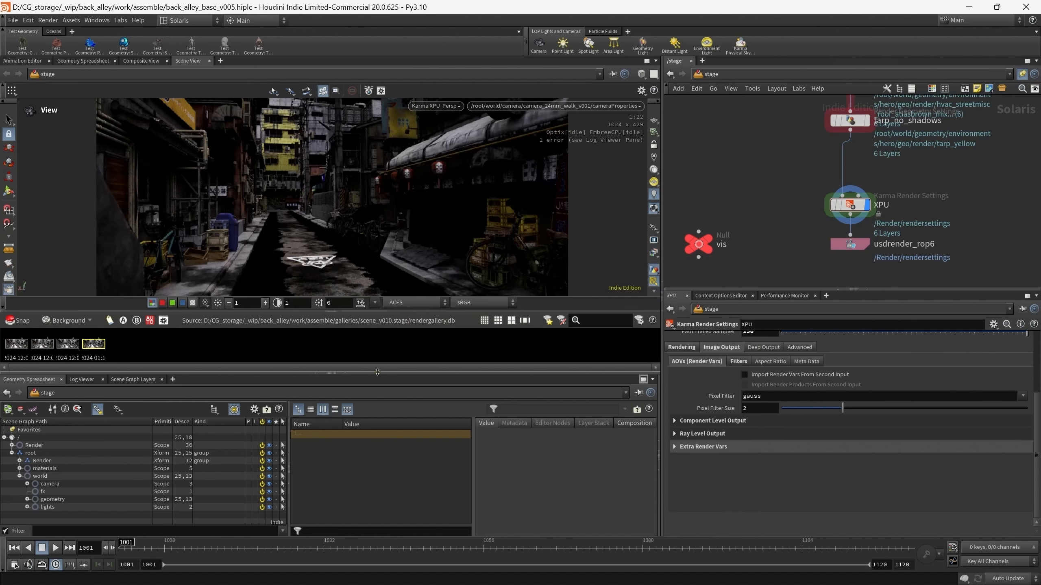
# - Enlarge the scene view, brighten the combineddiffuse pass to 4 for inspection and reset the brightness to 1
pyautogui.moveTo(377, 371); pyautogui.dragTo(377, 436)
pyautogui.click(265, 354)
pyautogui.click(265, 354)
pyautogui.click(265, 355)
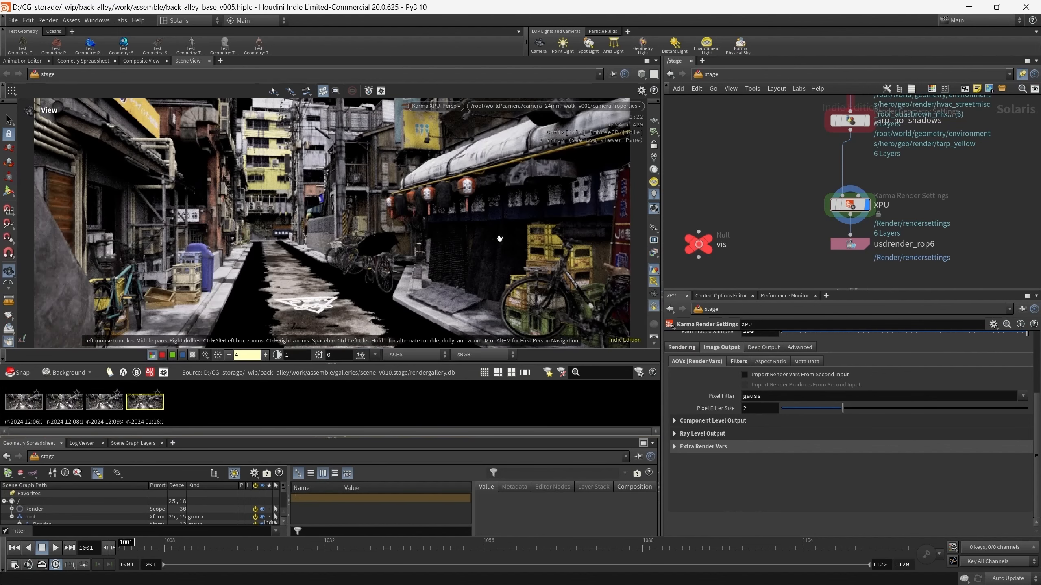
pyautogui.click(217, 355)
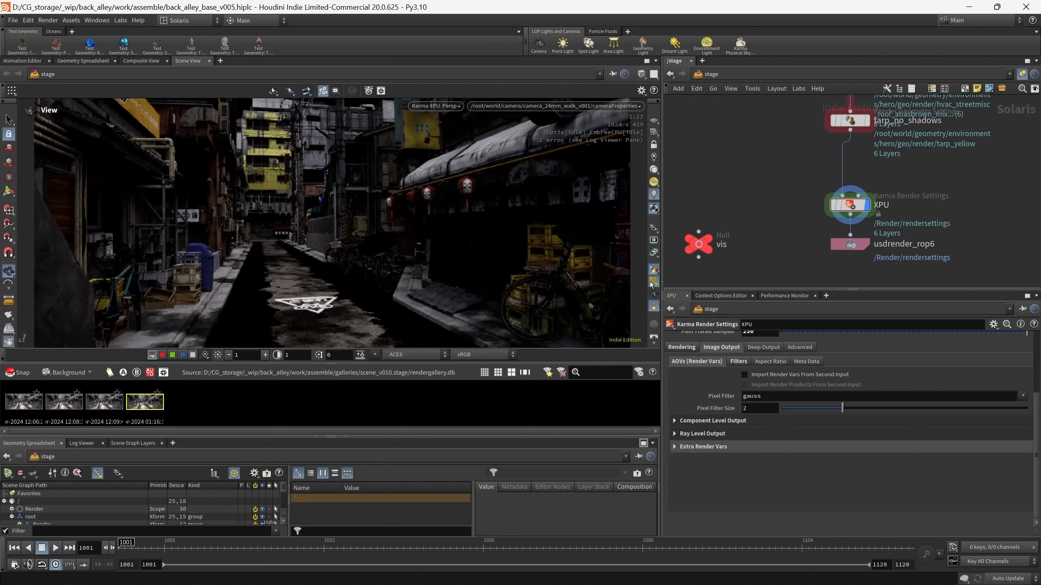
# - View the directglossyreflection_lgt_env render output, followed by indirectglossyreflection_lgt_env, in the scene view
pyautogui.click(654, 253)
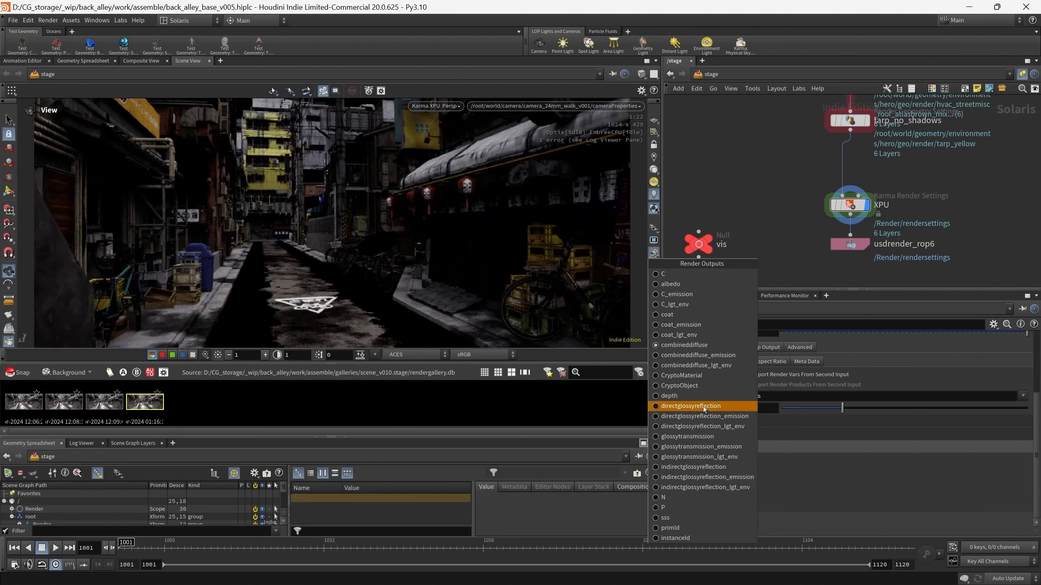
pyautogui.click(697, 426)
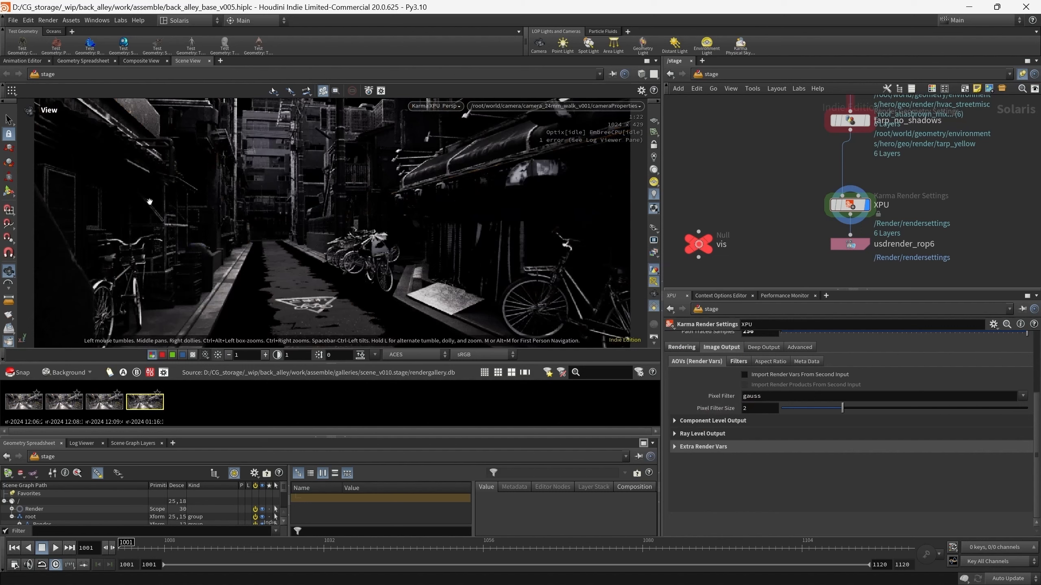
pyautogui.click(654, 253)
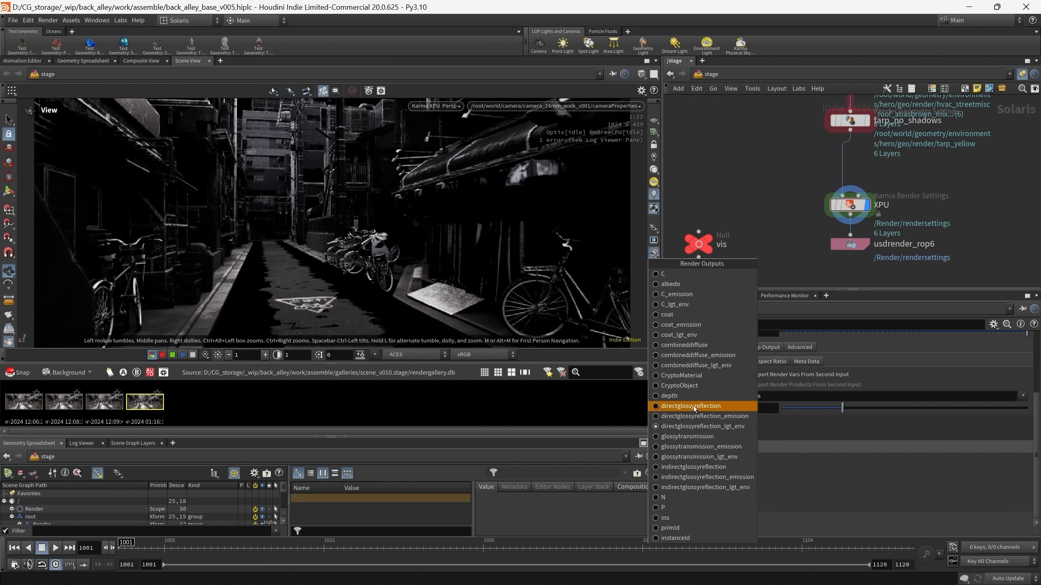
pyautogui.click(693, 488)
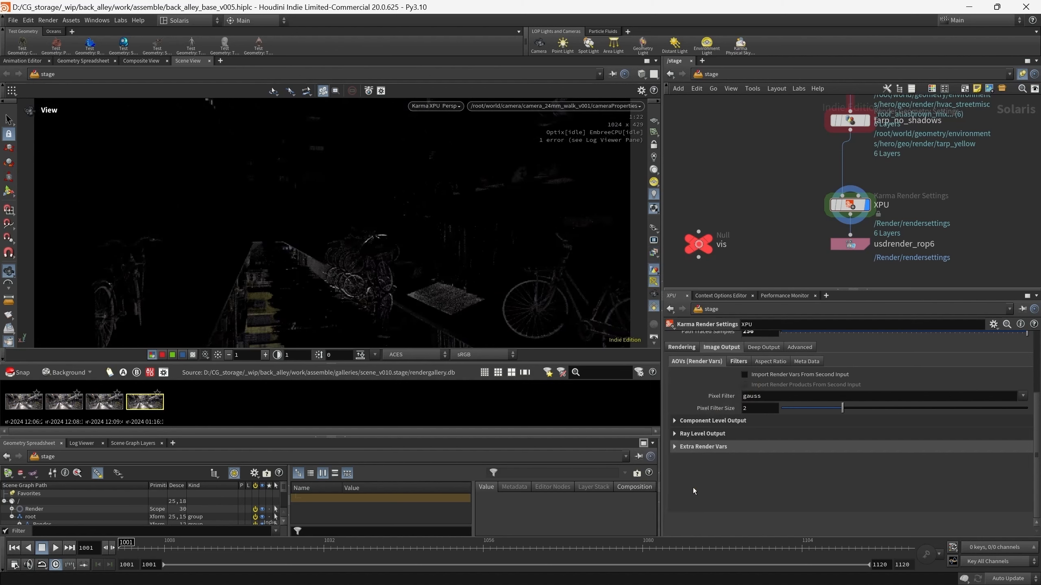
# - Inspect the indirectglossyreflection_lgt_env pass with the viewport brightness raised to 16 and readjusted to 8
pyautogui.click(266, 356)
pyautogui.click(266, 355)
pyautogui.click(266, 355)
pyautogui.click(266, 355)
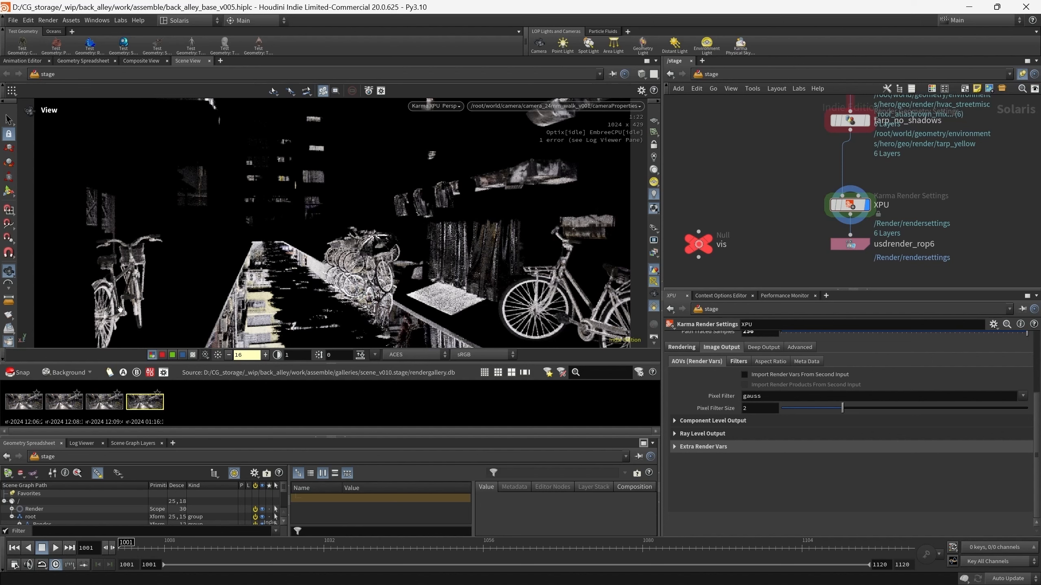
pyautogui.click(218, 355)
pyautogui.click(265, 356)
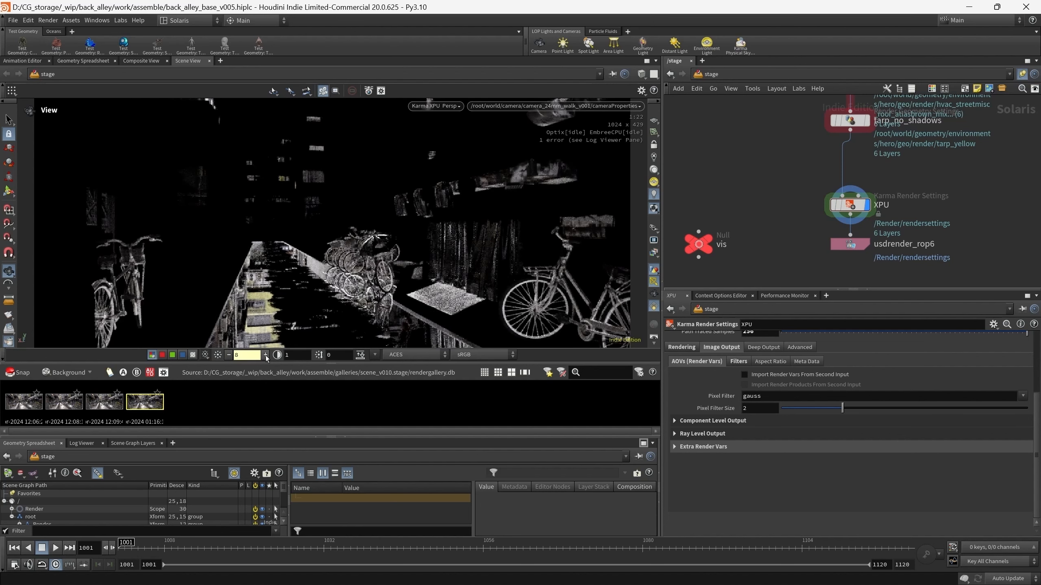
# - Reset the viewport exposure and display the coat render output
pyautogui.click(217, 355)
pyautogui.click(654, 253)
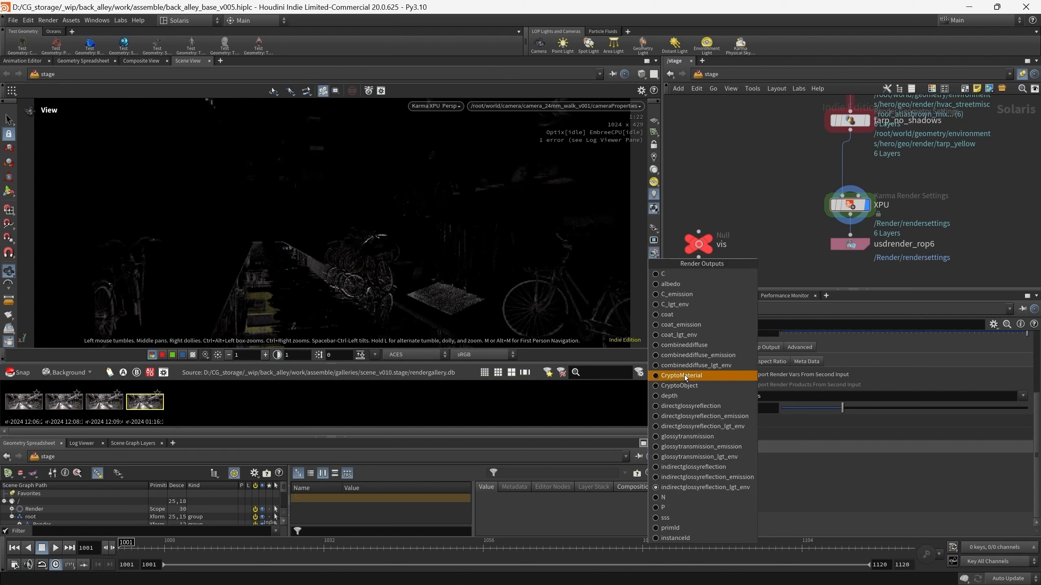
pyautogui.click(686, 459)
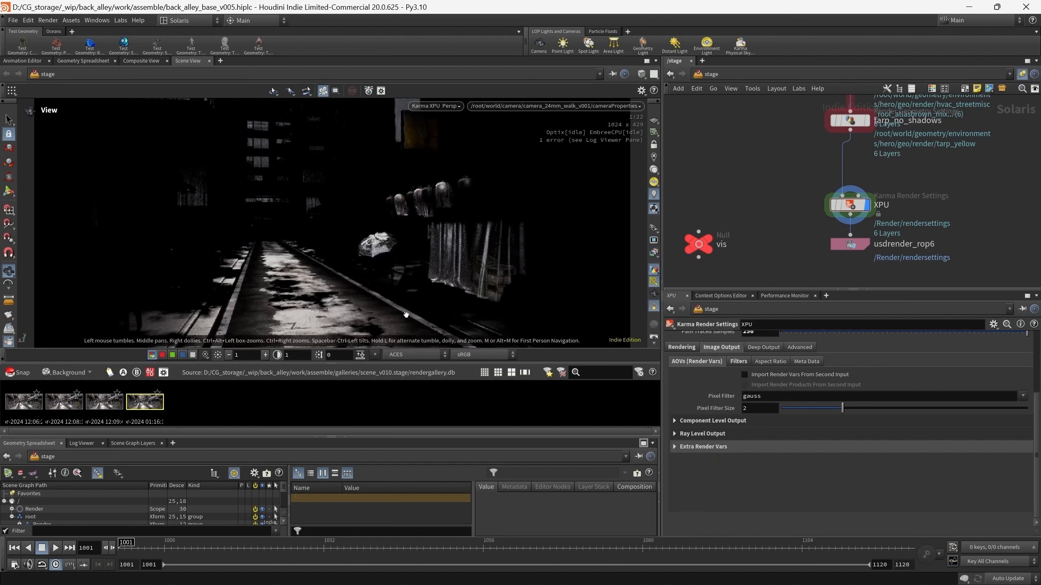
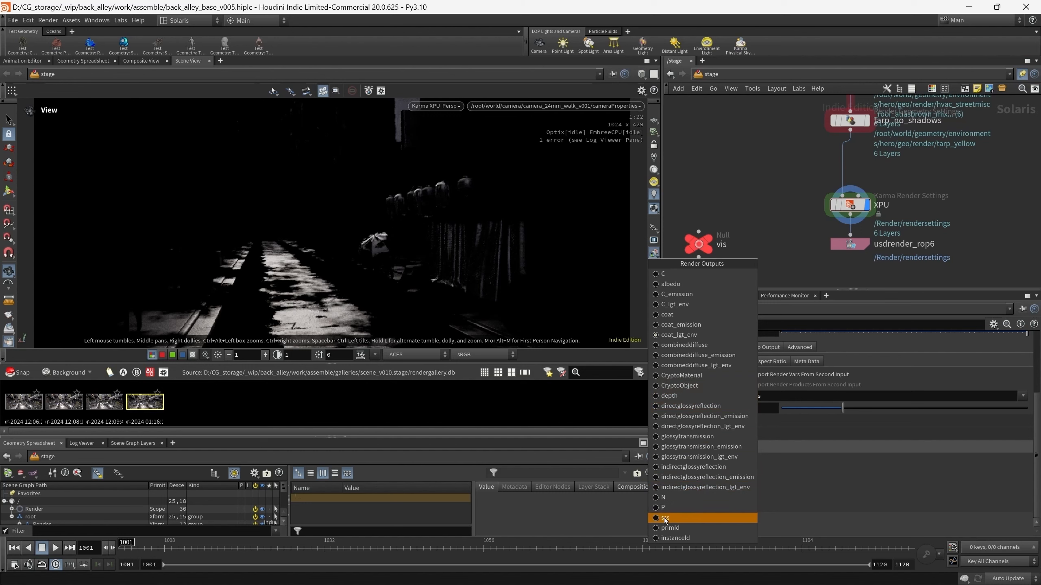
# - Display the sss render output and raise the viewport exposure to 128 to inspect the subsurface contribution
pyautogui.click(668, 519)
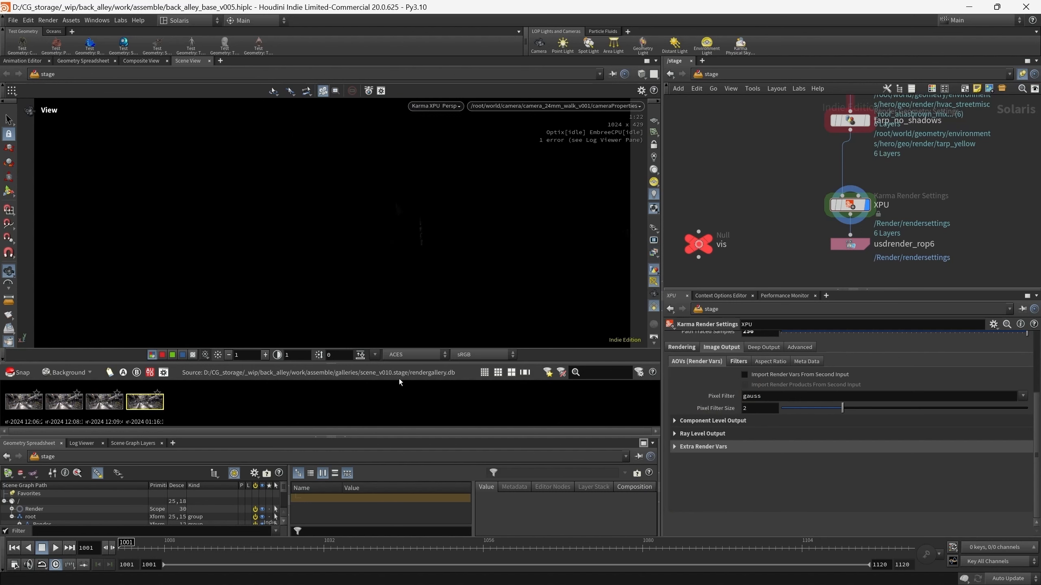
pyautogui.click(266, 358)
pyautogui.click(266, 357)
pyautogui.click(267, 358)
pyautogui.click(266, 358)
pyautogui.click(266, 358)
pyautogui.click(266, 358)
pyautogui.click(266, 358)
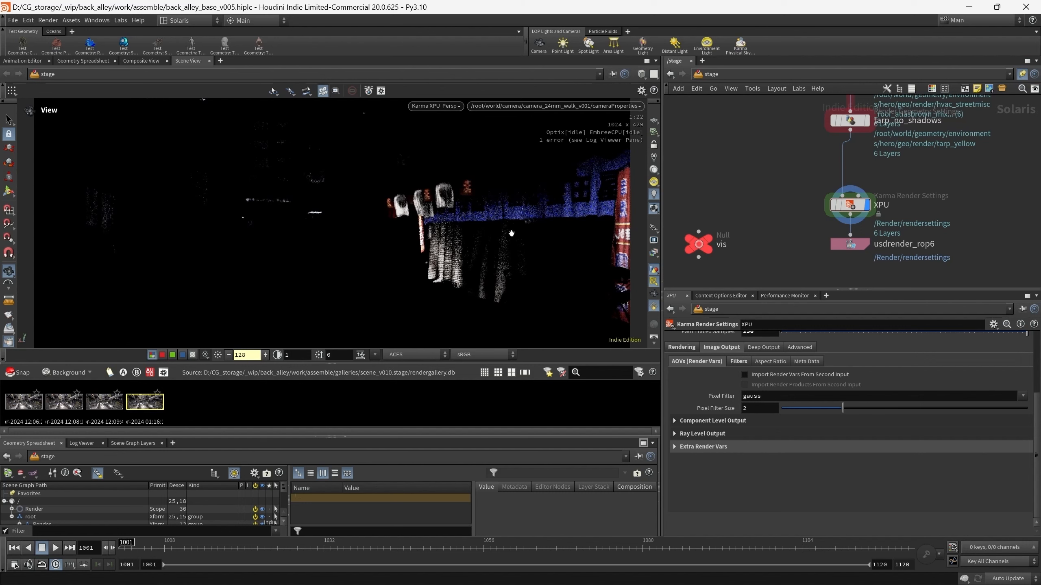
# - Reset the viewport exposure and return the display to the C beauty output
pyautogui.click(218, 355)
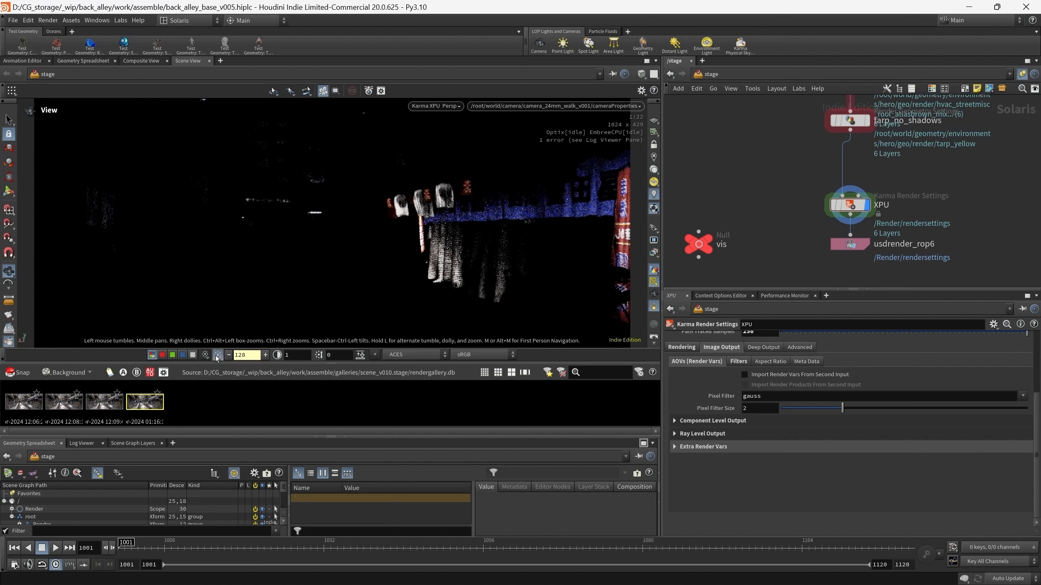
pyautogui.click(654, 253)
pyautogui.click(665, 284)
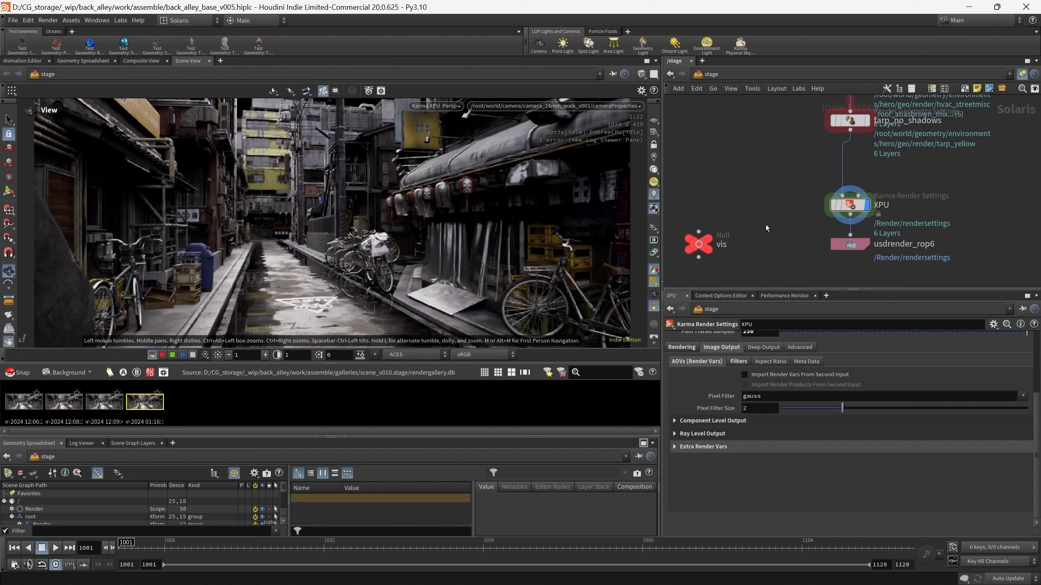
pyautogui.moveTo(767, 222)
pyautogui.mouseDown(button='middle')
pyautogui.moveTo(773, 233)
pyautogui.moveTo(784, 217)
pyautogui.mouseUp(button='middle')
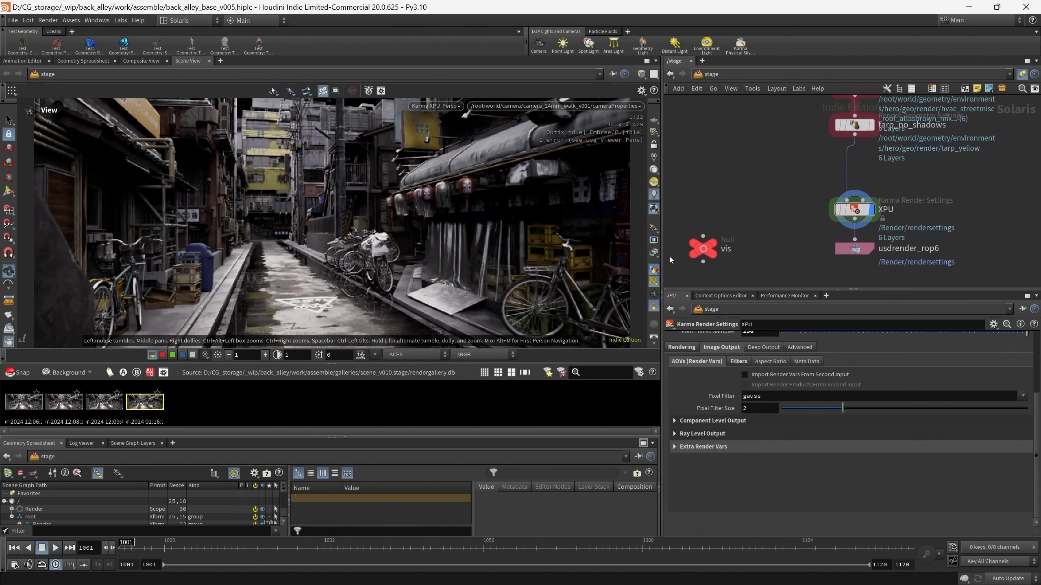
pyautogui.click(654, 252)
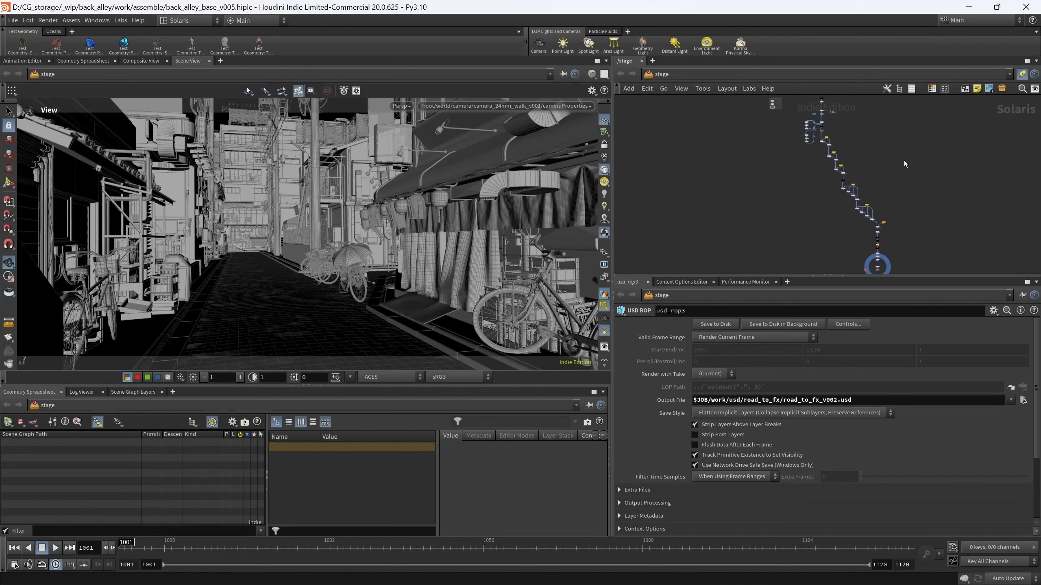
# - Shift the road node and the CAM nodes feeding it upward to make room in the network
pyautogui.moveTo(892, 148); pyautogui.dragTo(840, 189, button='middle')
pyautogui.scroll(2, 774, 138)
pyautogui.scroll(3, 775, 139)
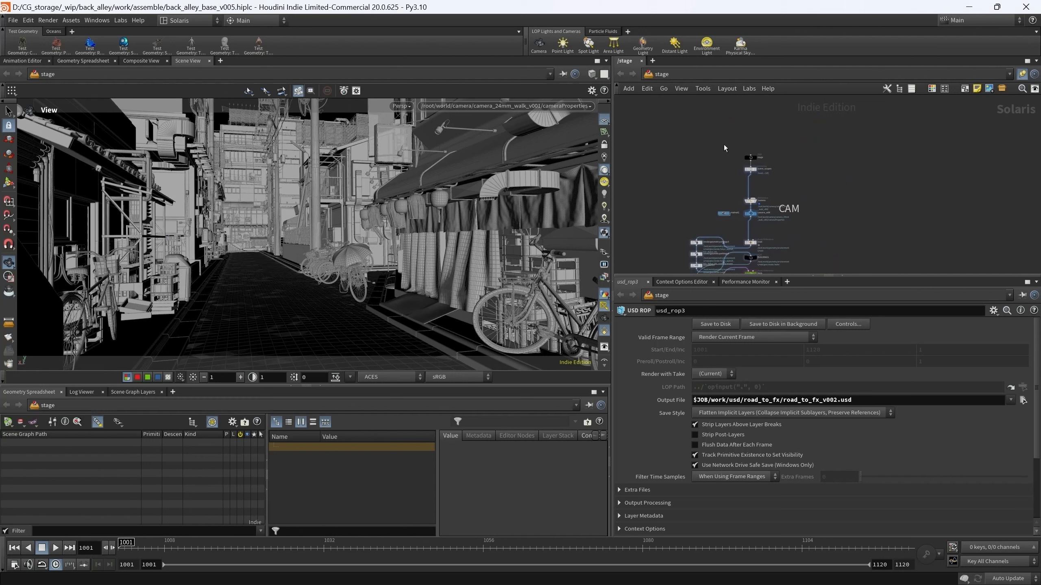
pyautogui.moveTo(707, 137); pyautogui.dragTo(820, 223)
pyautogui.keyDown('shift'); pyautogui.moveTo(746, 247); pyautogui.dragTo(752, 119); pyautogui.keyUp('shift')
pyautogui.moveTo(768, 183); pyautogui.dragTo(772, 145, button='middle')
# - Cut rendergeometrysettings3, rendergeometrysettings4 and transform3 and paste them into the main chain directly below the road node
pyautogui.moveTo(669, 184); pyautogui.dragTo(732, 245)
pyautogui.hotkey('ctrl', 'x')
pyautogui.moveTo(748, 139); pyautogui.dragTo(738, 199, button='middle')
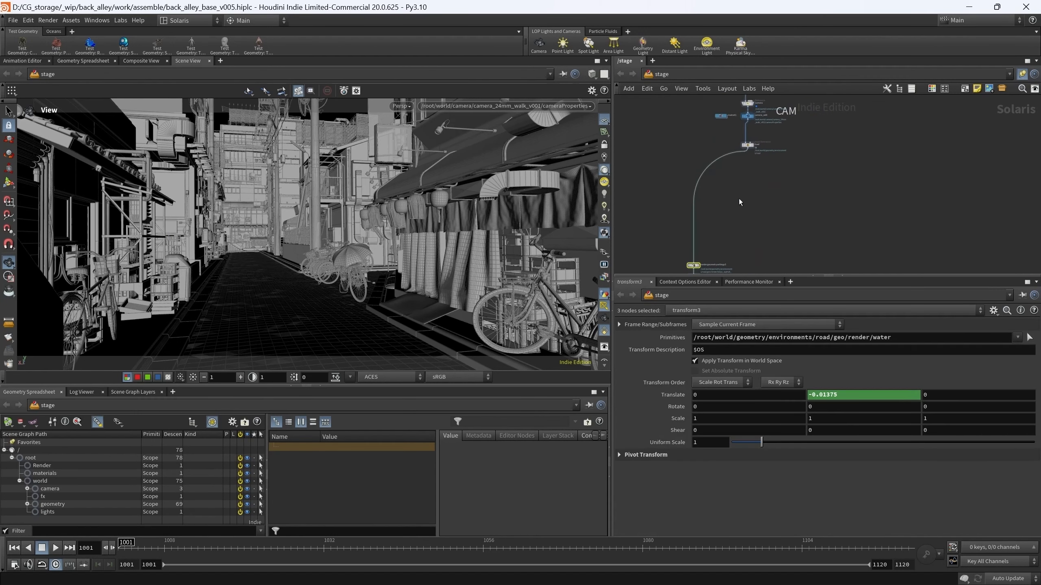
pyautogui.scroll(4, 760, 131)
pyautogui.hotkey('ctrl', 'v')
pyautogui.moveTo(812, 187); pyautogui.dragTo(737, 213)
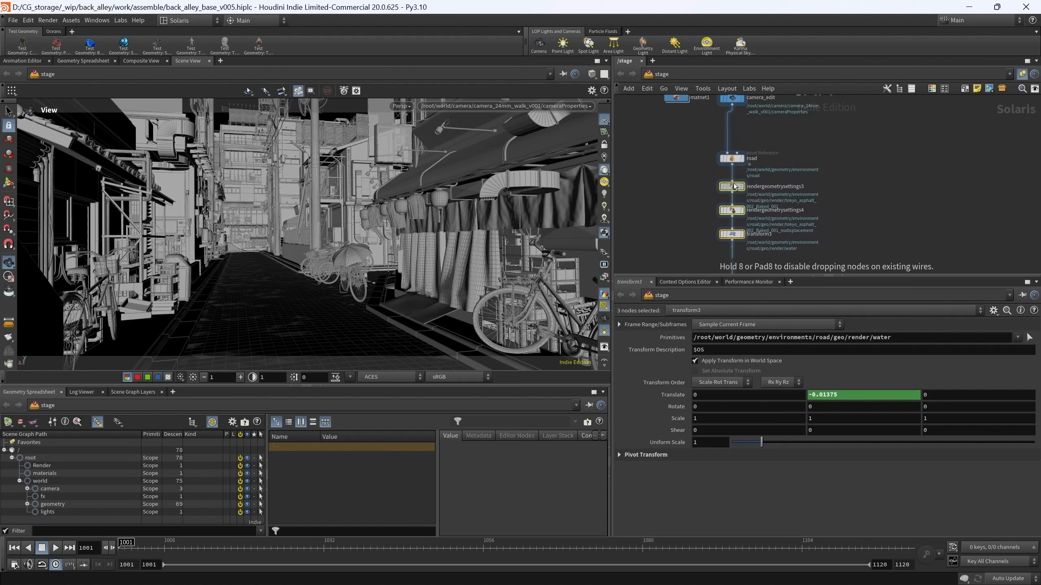
# - Align the BUILDINGS null and the three blocker nodes, including assignmaterial1, in a vertical chain beneath transform3
pyautogui.moveTo(799, 251); pyautogui.dragTo(815, 88, button='middle')
pyautogui.scroll(-2, 807, 124)
pyautogui.moveTo(758, 226); pyautogui.dragTo(738, 199)
pyautogui.moveTo(689, 262); pyautogui.dragTo(742, 127, button='middle')
pyautogui.scroll(-2, 733, 141)
pyautogui.moveTo(699, 176); pyautogui.dragTo(775, 117)
pyautogui.moveTo(792, 129); pyautogui.dragTo(767, 181, button='middle')
pyautogui.scroll(1, 766, 181)
pyautogui.moveTo(746, 169); pyautogui.dragTo(749, 174)
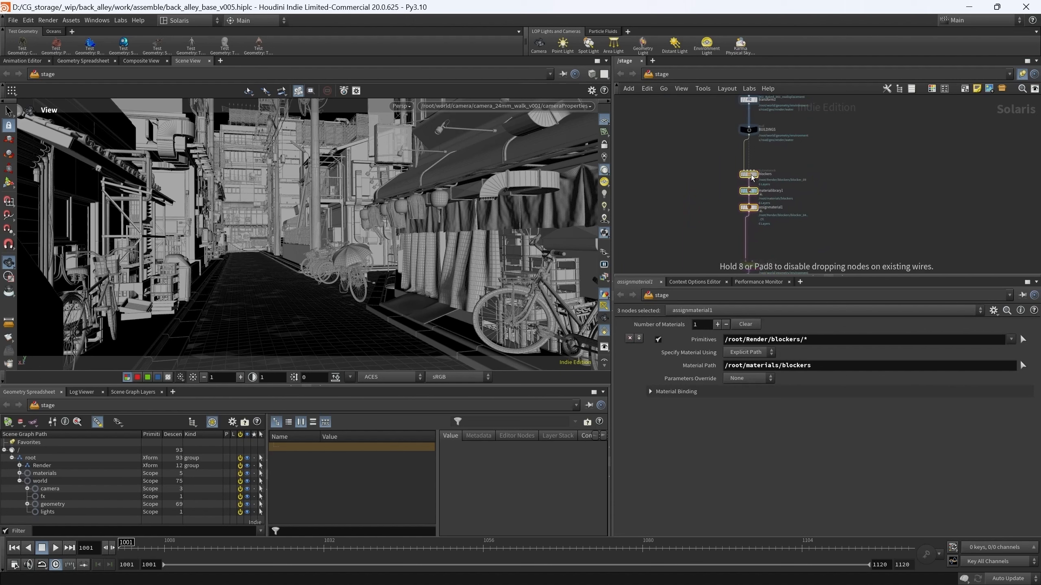
pyautogui.click(822, 179)
# - Switch to the other Houdini window containing the fx_road_ripples_v010 scene
pyautogui.scroll(-6, 847, 188)
pyautogui.moveTo(823, 179)
pyautogui.mouseDown(button='middle')
pyautogui.moveTo(847, 188)
pyautogui.moveTo(817, 193)
pyautogui.mouseUp(button='middle')
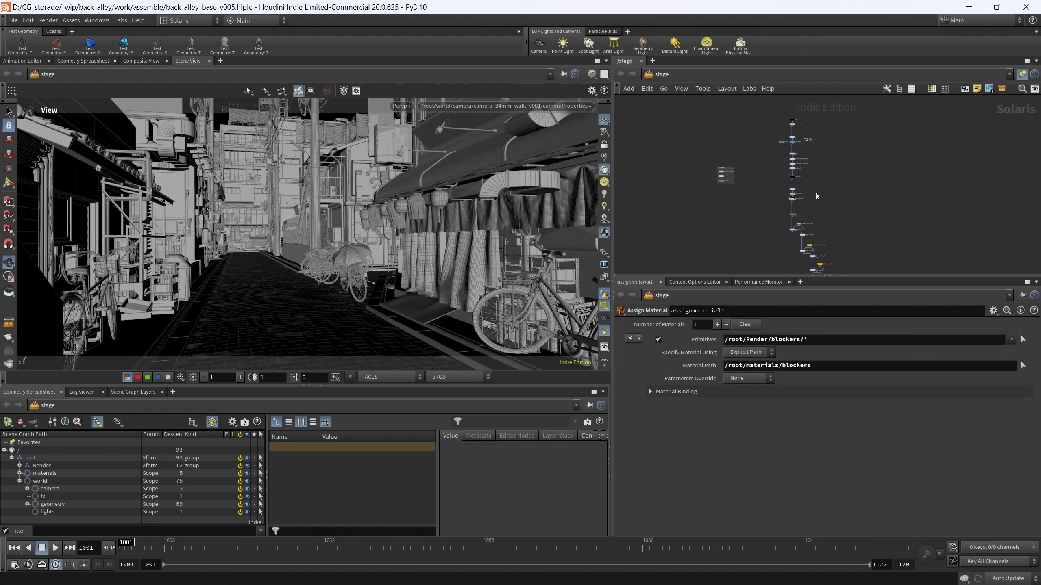
pyautogui.moveTo(753, 172); pyautogui.dragTo(706, 199, button='middle')
pyautogui.scroll(2, 706, 199)
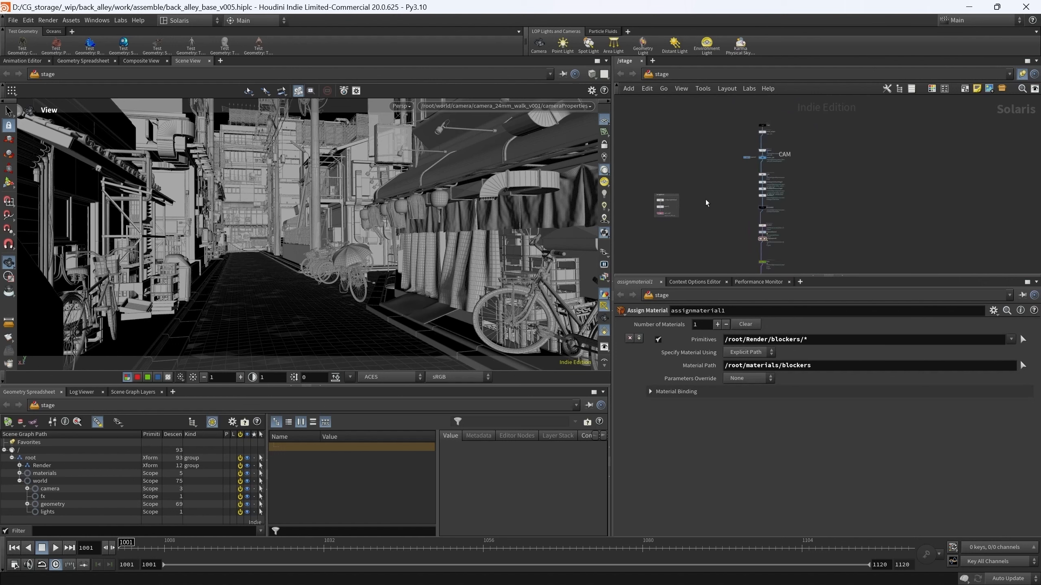
pyautogui.moveTo(666, 575)
pyautogui.click(739, 550)
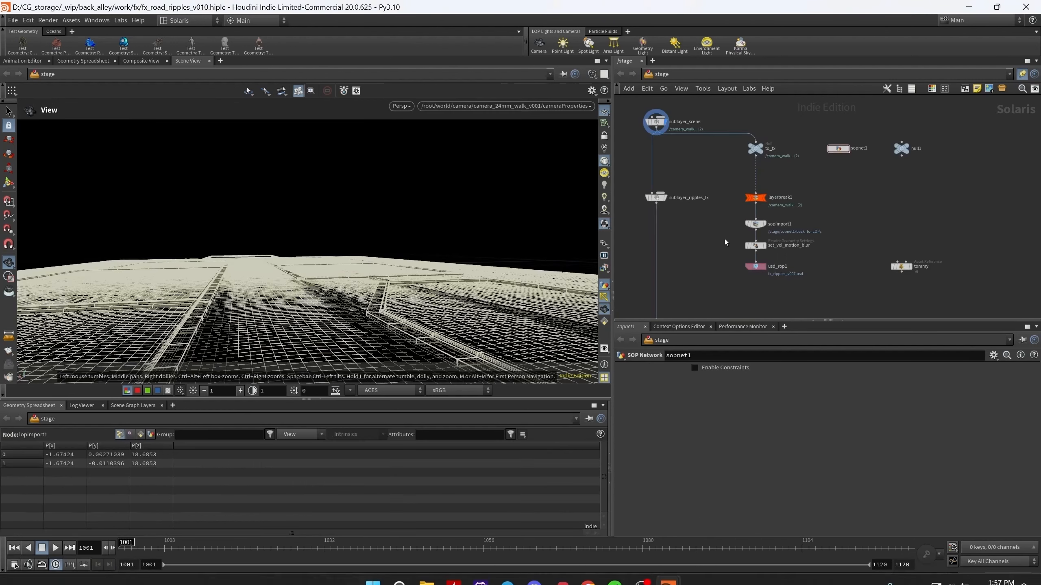
# - Select sublayer_scene and examine the USD file it loads into the ripples scene
pyautogui.scroll(3, 753, 224)
pyautogui.moveTo(752, 223)
pyautogui.mouseDown(button='middle')
pyautogui.moveTo(699, 158)
pyautogui.moveTo(699, 194)
pyautogui.moveTo(739, 221)
pyautogui.mouseUp(button='middle')
pyautogui.scroll(-2, 699, 157)
pyautogui.scroll(2, 709, 180)
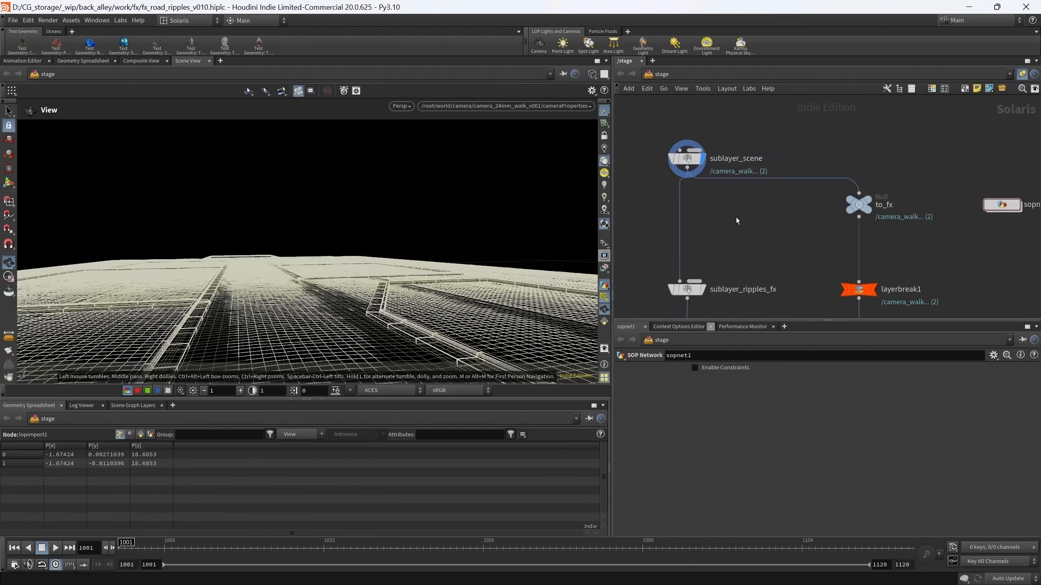
pyautogui.scroll(1, 745, 131)
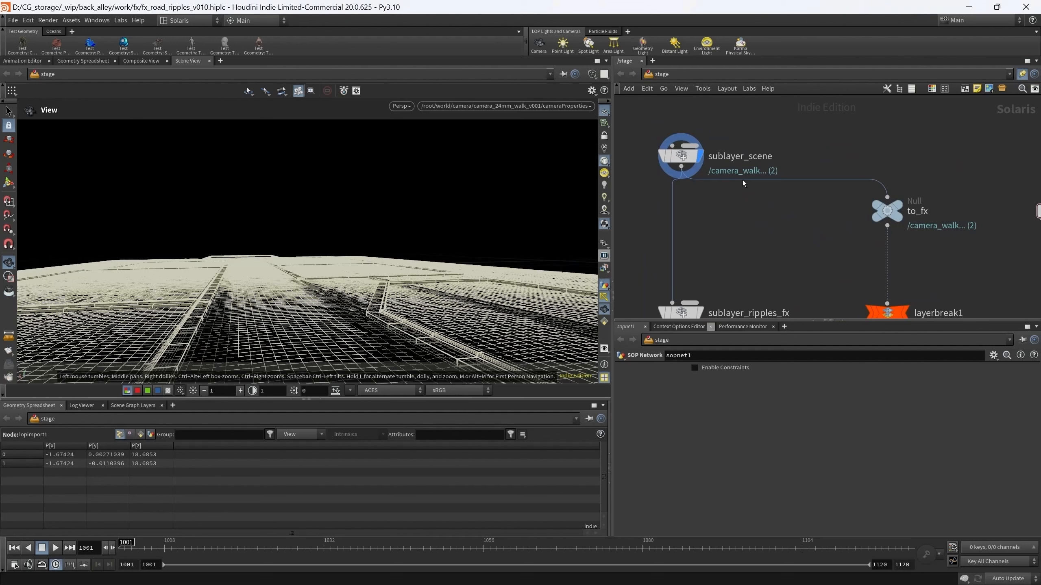
pyautogui.moveTo(761, 235); pyautogui.dragTo(654, 136)
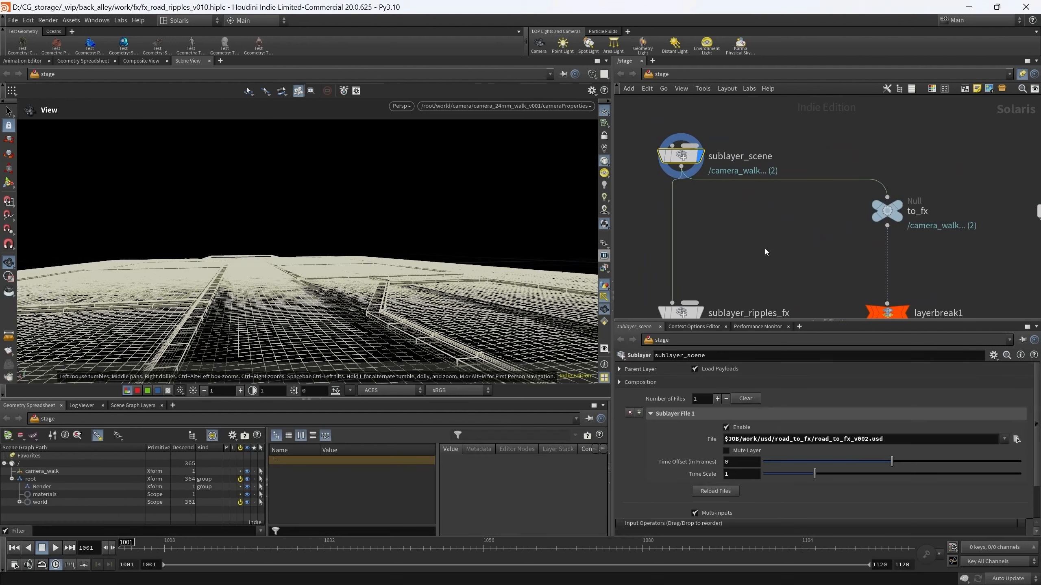
pyautogui.moveTo(764, 249); pyautogui.dragTo(714, 205, button='middle')
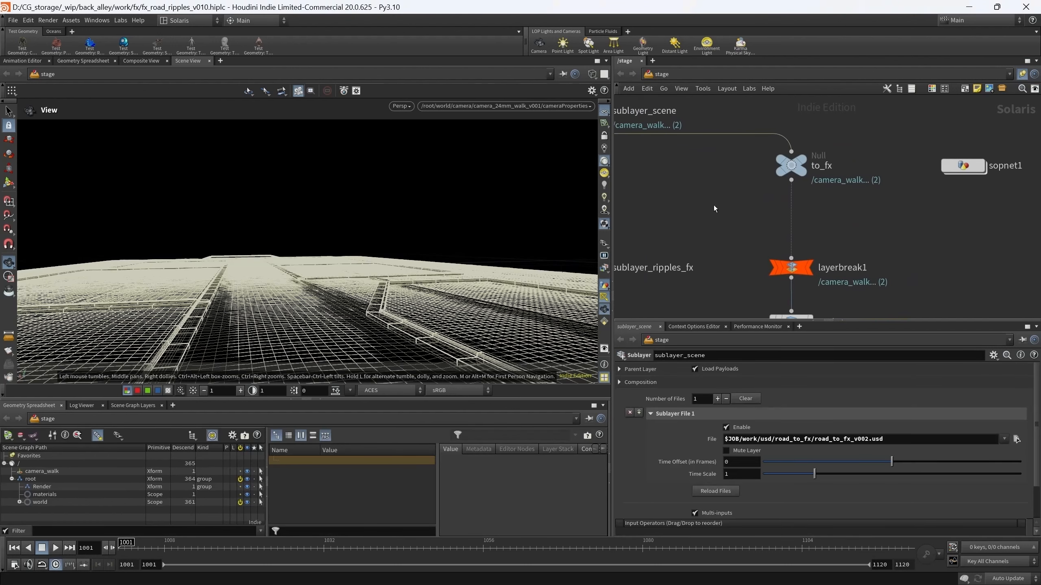
# - Examine the to_fx null, layerbreak1 and the export nodes below them
pyautogui.moveTo(856, 241); pyautogui.dragTo(816, 208, button='middle')
pyautogui.moveTo(817, 177); pyautogui.dragTo(742, 131)
pyautogui.moveTo(820, 194); pyautogui.dragTo(758, 258)
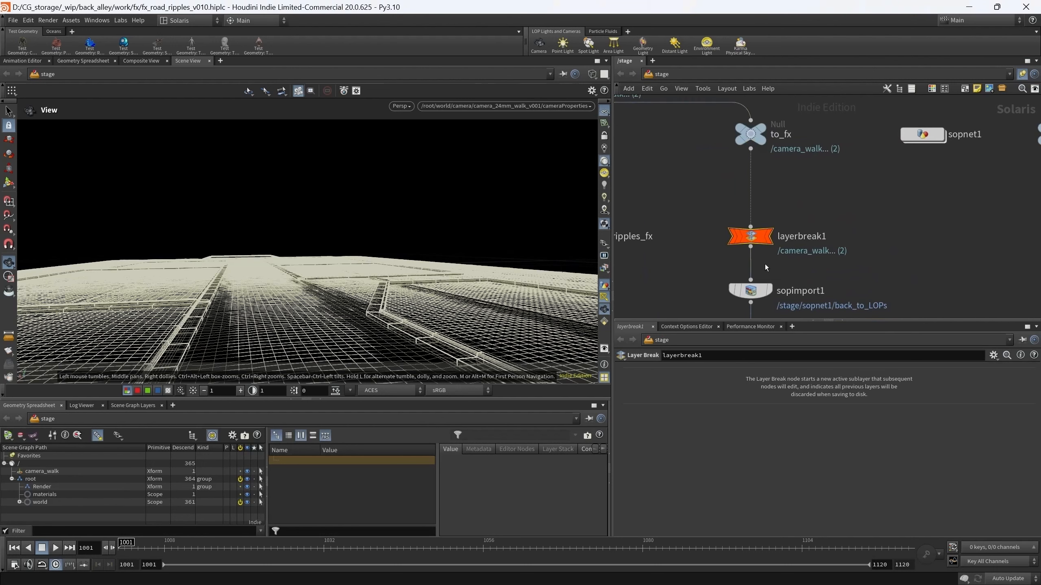
pyautogui.moveTo(870, 258); pyautogui.dragTo(856, 182, button='middle')
pyautogui.scroll(-3, 857, 181)
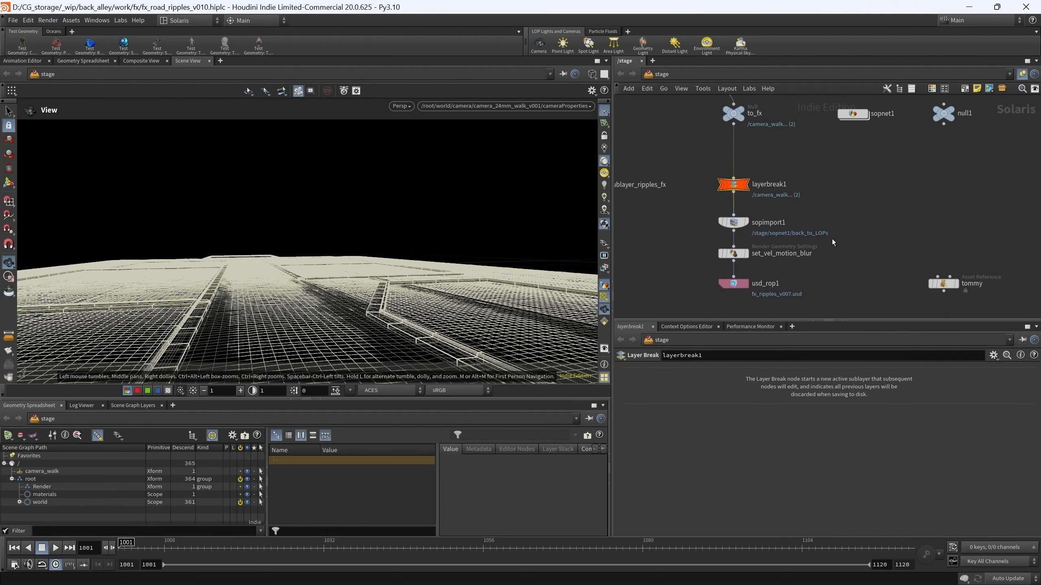
pyautogui.moveTo(843, 227)
pyautogui.mouseDown(button='middle')
pyautogui.moveTo(769, 238)
pyautogui.moveTo(833, 240)
pyautogui.mouseUp(button='middle')
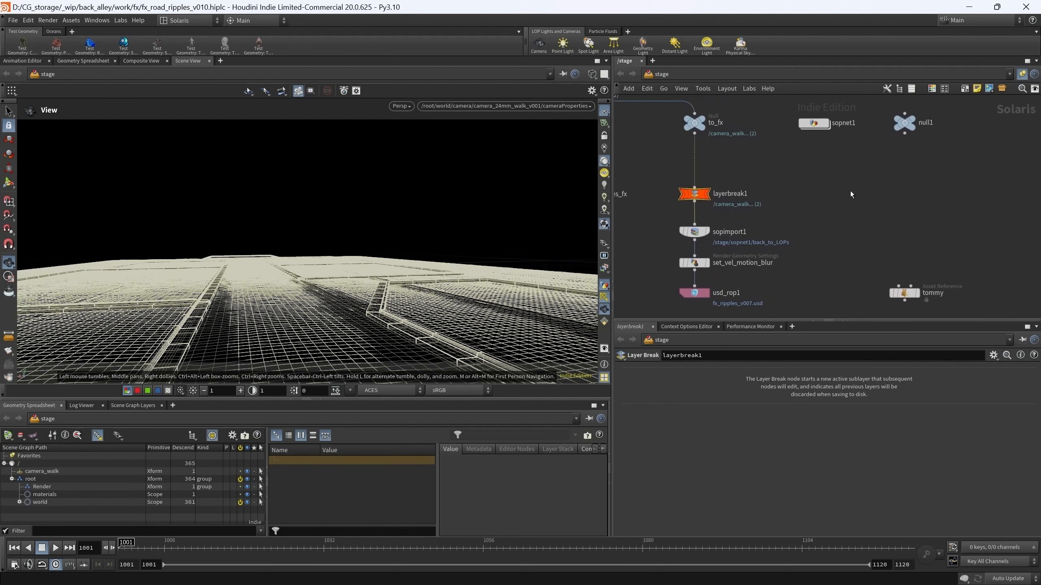
# - Select sopnet1 and review how the ripples network feeds sopimport1 and the USD export
pyautogui.moveTo(853, 163); pyautogui.dragTo(795, 118)
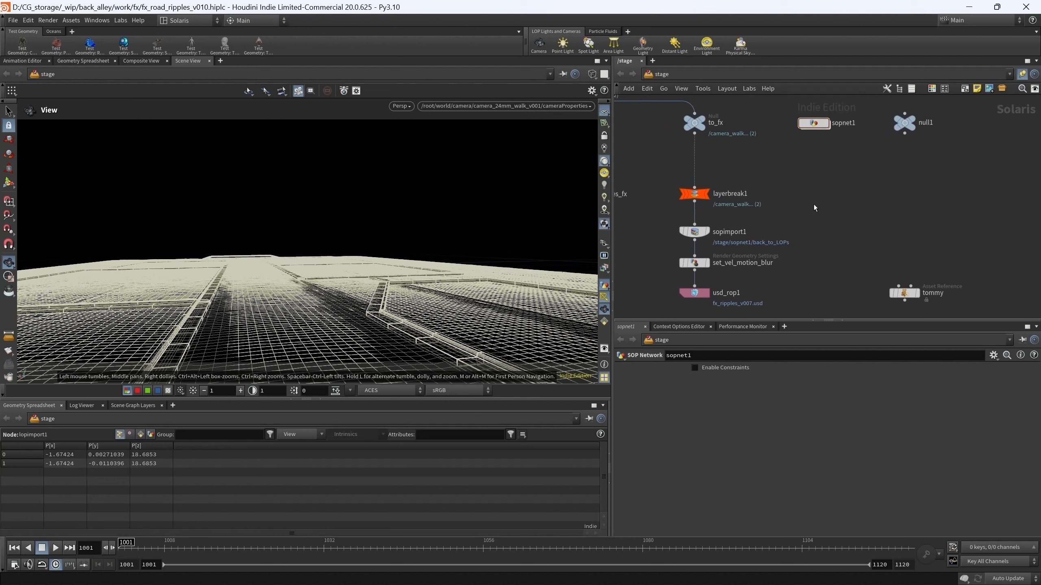
pyautogui.moveTo(802, 218)
pyautogui.mouseDown(button='middle')
pyautogui.moveTo(815, 209)
pyautogui.moveTo(818, 218)
pyautogui.mouseUp(button='middle')
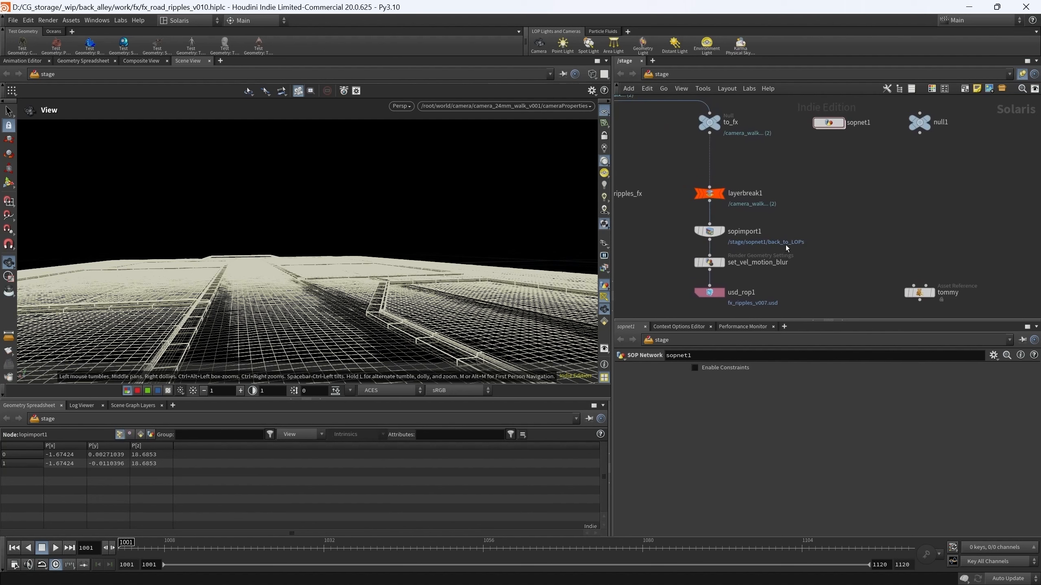
pyautogui.scroll(-2, 897, 263)
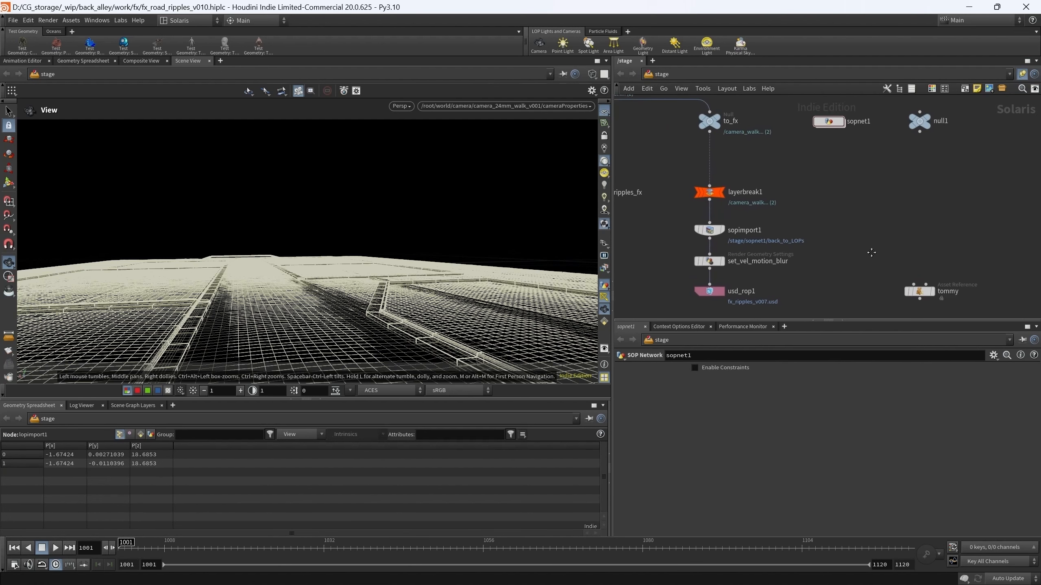
pyautogui.scroll(-3, 876, 226)
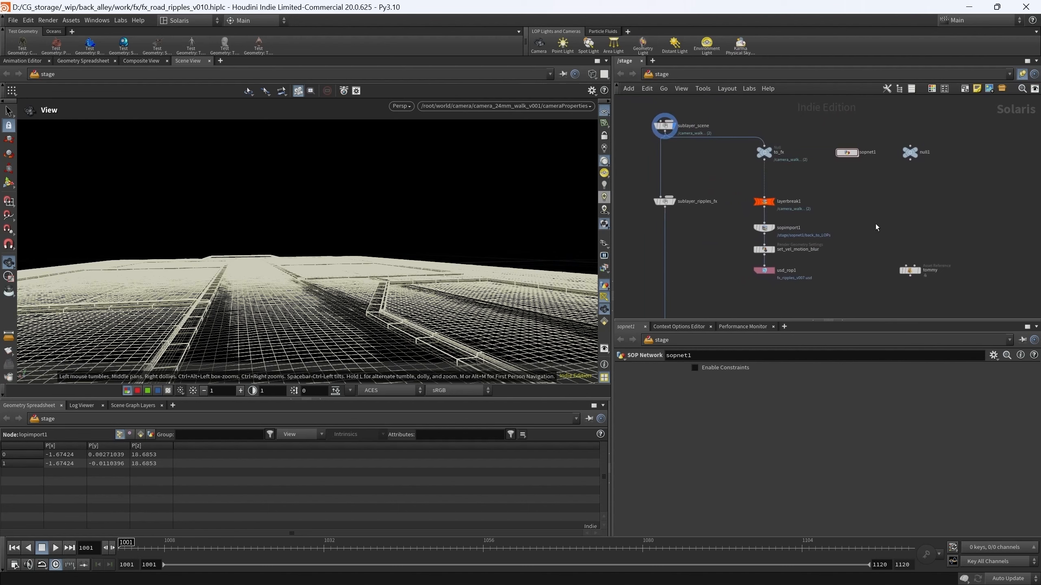
# - Switch back to the back_alley_base_v005 scene, then cut the "to ripples fx" network box and paste it beside the FX null
pyautogui.moveTo(668, 571)
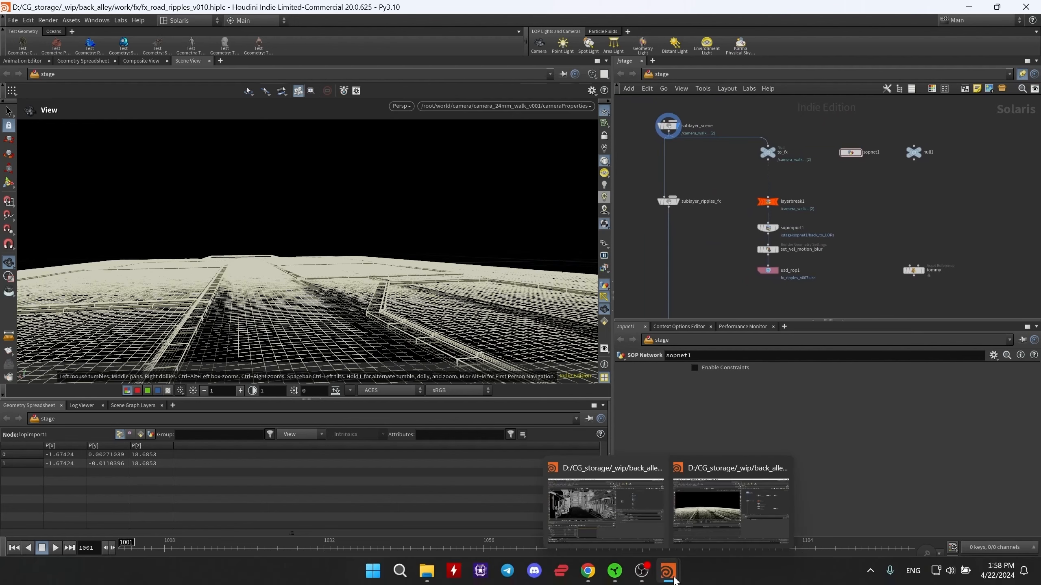
pyautogui.click(607, 510)
pyautogui.moveTo(701, 211); pyautogui.dragTo(725, 210, button='middle')
pyautogui.moveTo(721, 208); pyautogui.dragTo(671, 164)
pyautogui.scroll(3, 709, 163)
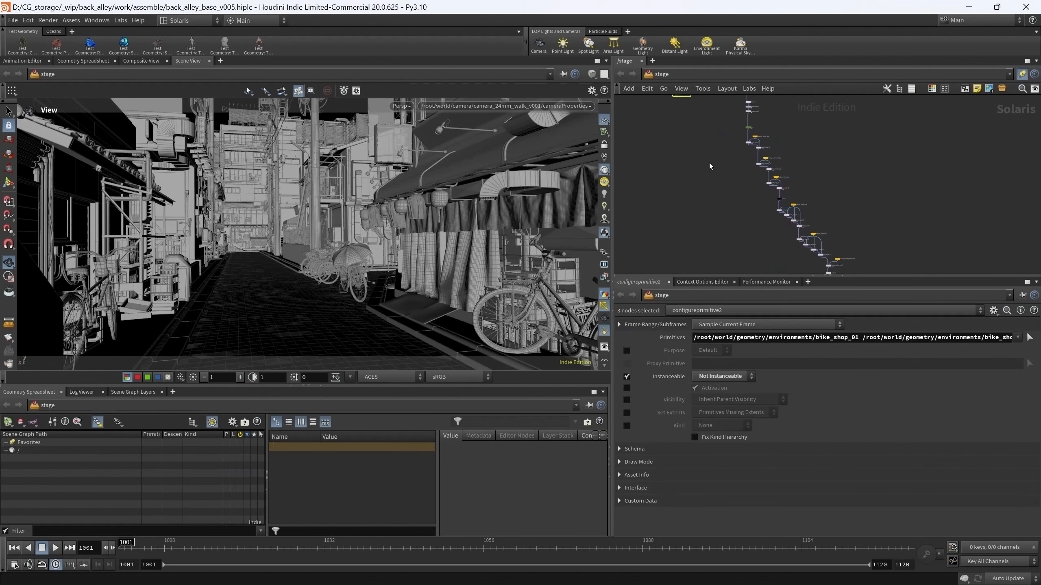
pyautogui.hotkey('ctrl', 'x')
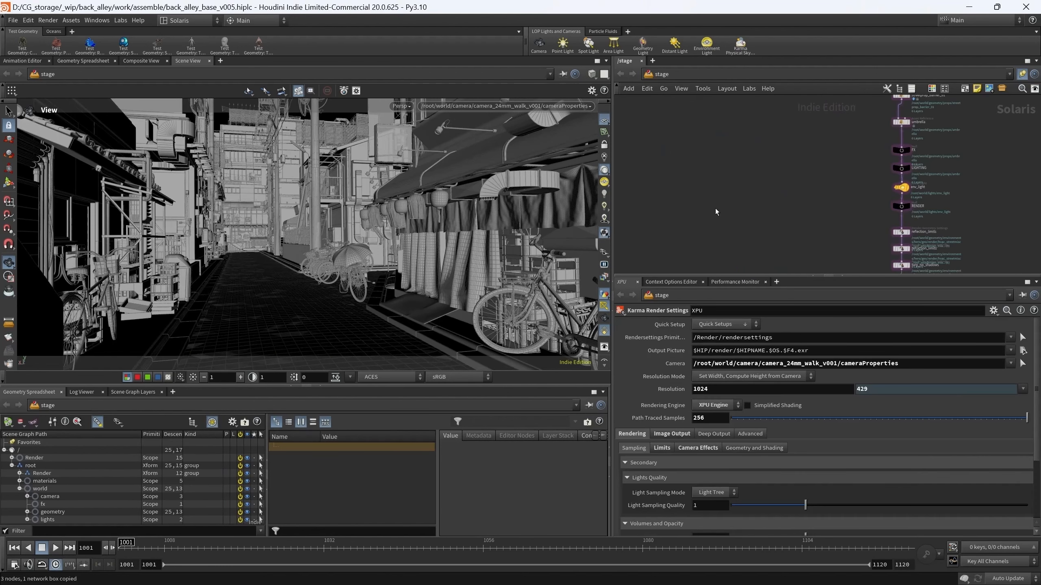
pyautogui.hotkey('ctrl', 'v')
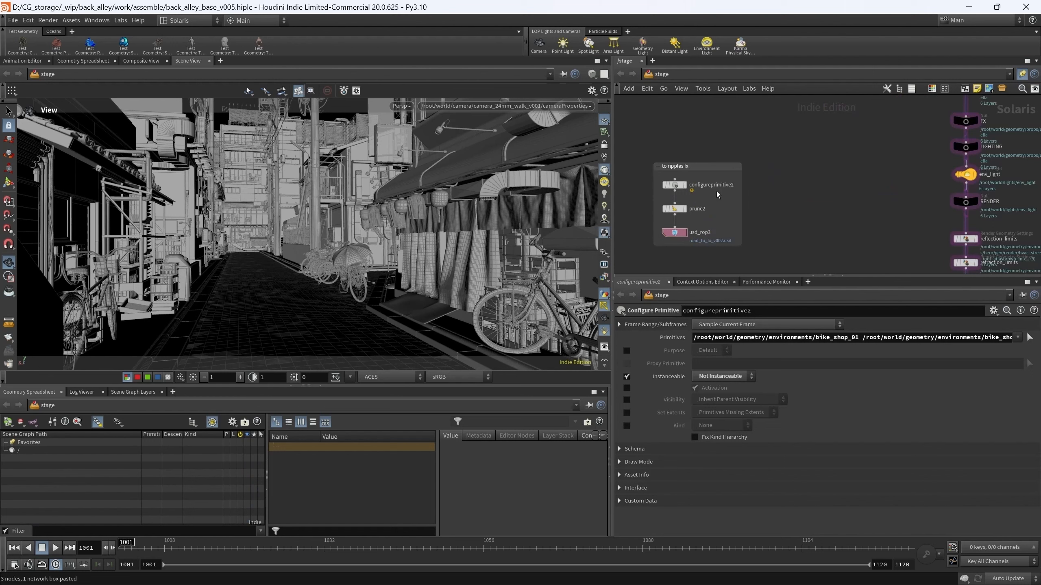
# - Connect the FX null's output to configureprimitive2 and move the "to ripples fx" box up closer to the wire
pyautogui.moveTo(808, 193); pyautogui.dragTo(819, 200, button='middle')
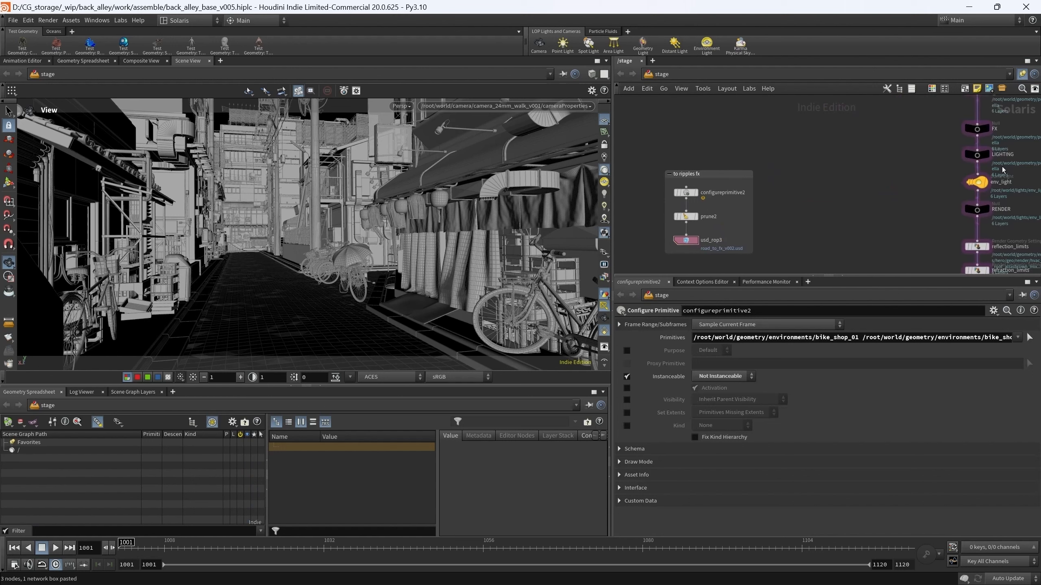
pyautogui.moveTo(977, 136); pyautogui.dragTo(686, 187)
pyautogui.moveTo(778, 263); pyautogui.dragTo(615, 144)
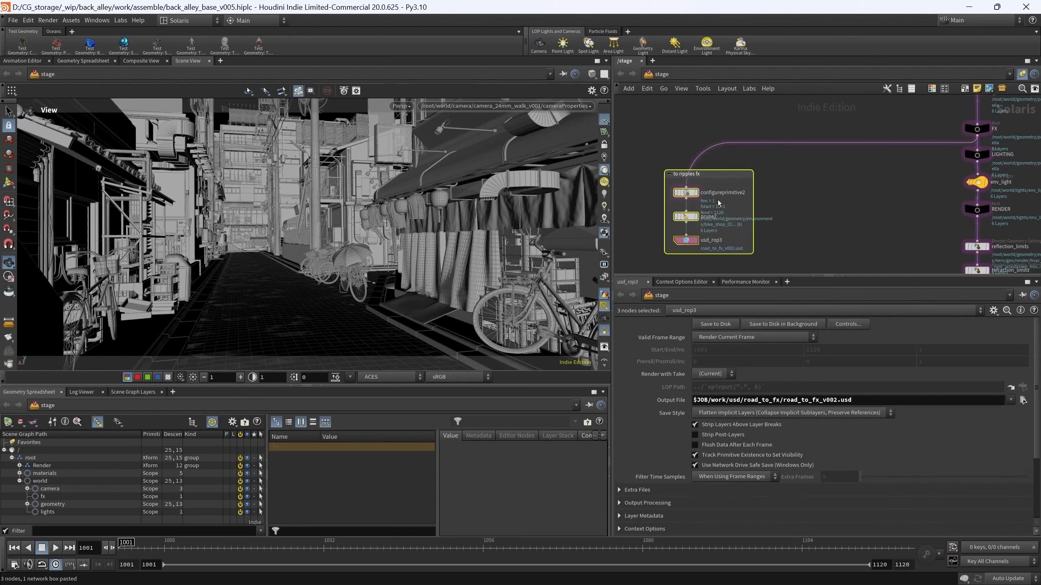
pyautogui.moveTo(720, 176); pyautogui.dragTo(678, 157)
# - Add a Render Geometry Settings node to the network beside the "to ripples fx" box
pyautogui.scroll(2, 732, 190)
pyautogui.moveTo(739, 195); pyautogui.dragTo(763, 191, button='middle')
pyautogui.click(690, 172)
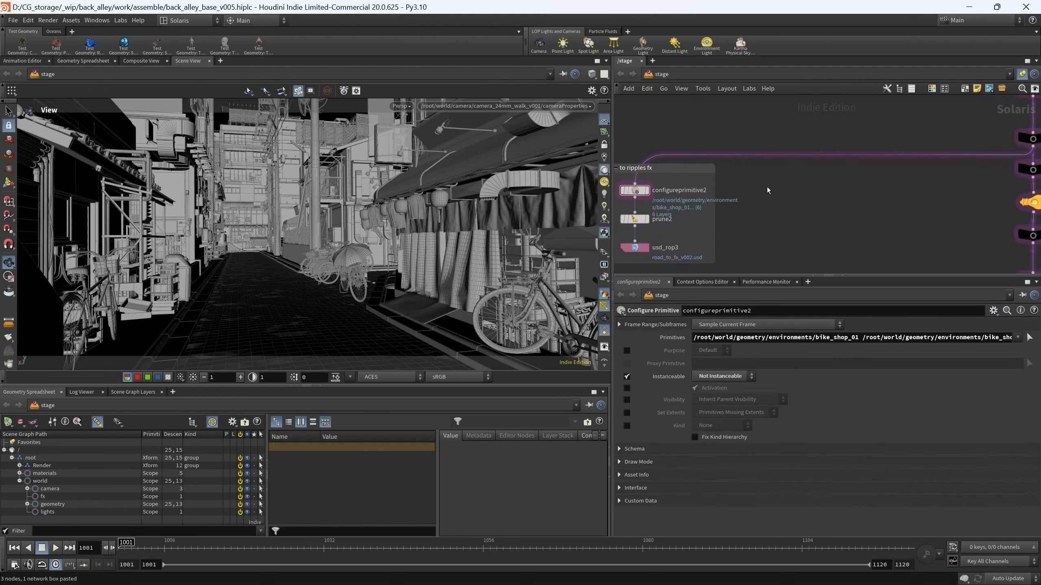
pyautogui.press('Tab')
pyautogui.write('rende')
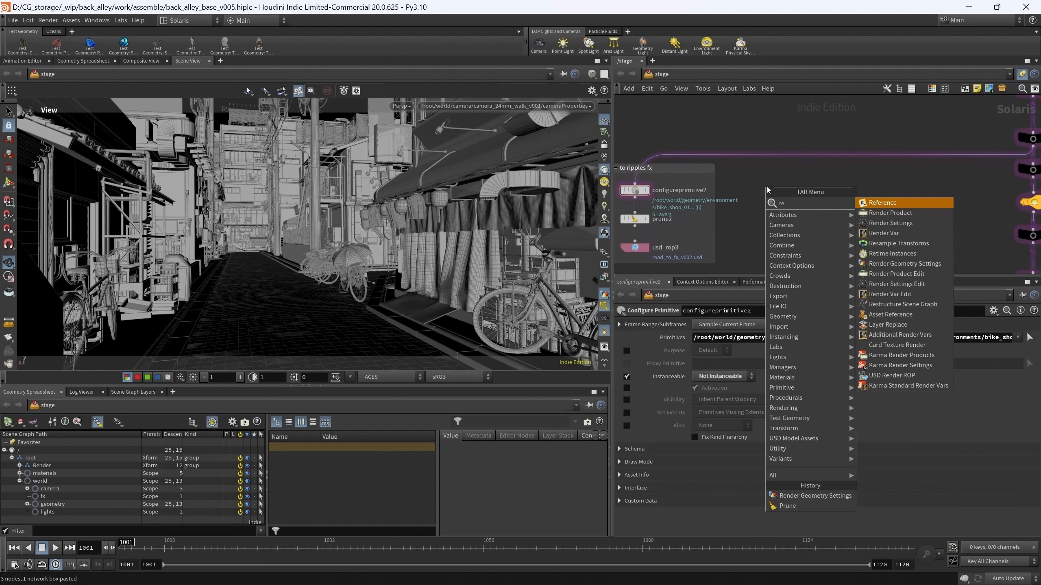
pyautogui.press('Return')
pyautogui.click(767, 187)
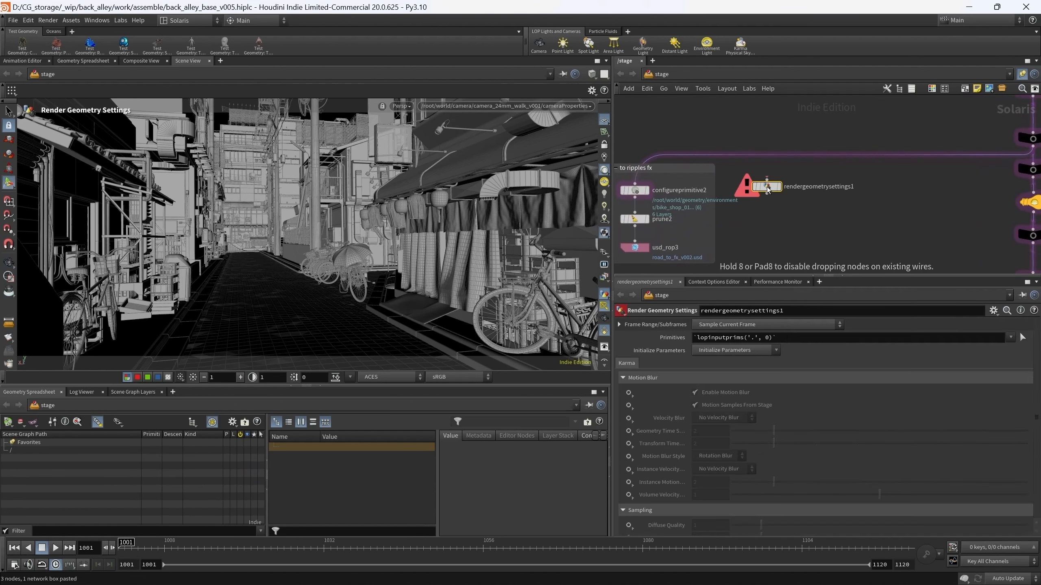
# - Connect the main FX branch to the input of rendergeometrysettings1
pyautogui.moveTo(950, 230); pyautogui.dragTo(907, 216, button='middle')
pyautogui.moveTo(990, 133); pyautogui.dragTo(724, 166)
pyautogui.moveTo(742, 185); pyautogui.dragTo(829, 191, button='middle')
pyautogui.scroll(3, 830, 195)
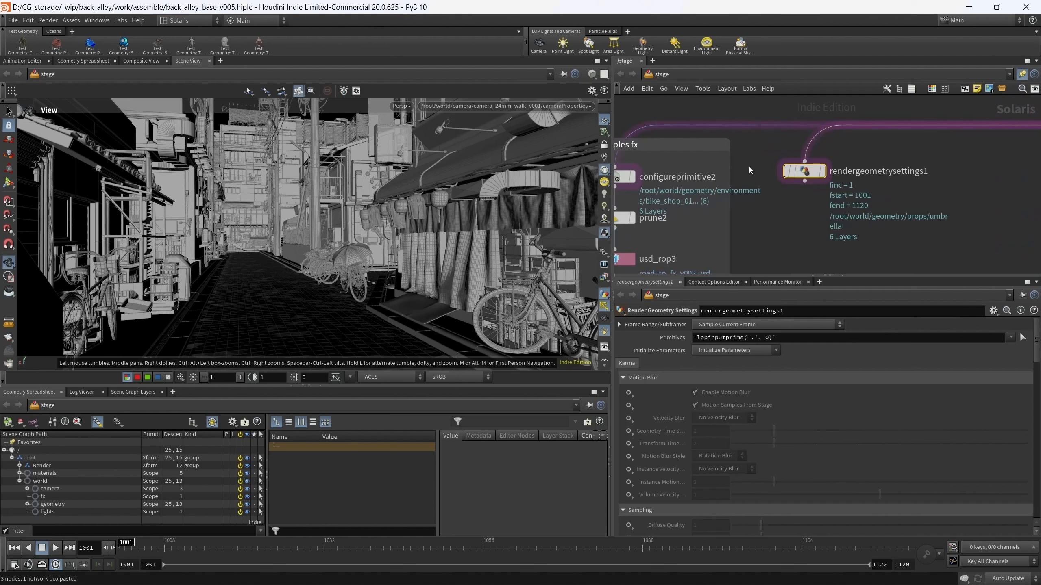
pyautogui.scroll(-2, 820, 225)
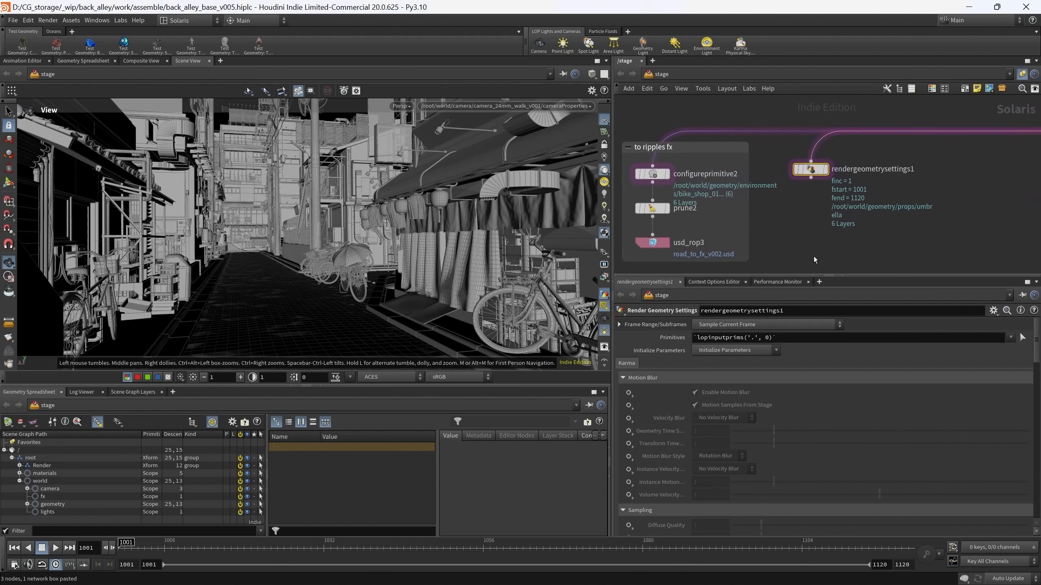
# - Expand geometry and environments in the scene graph and inspect the bike_shop_01 primitive
pyautogui.click(28, 504)
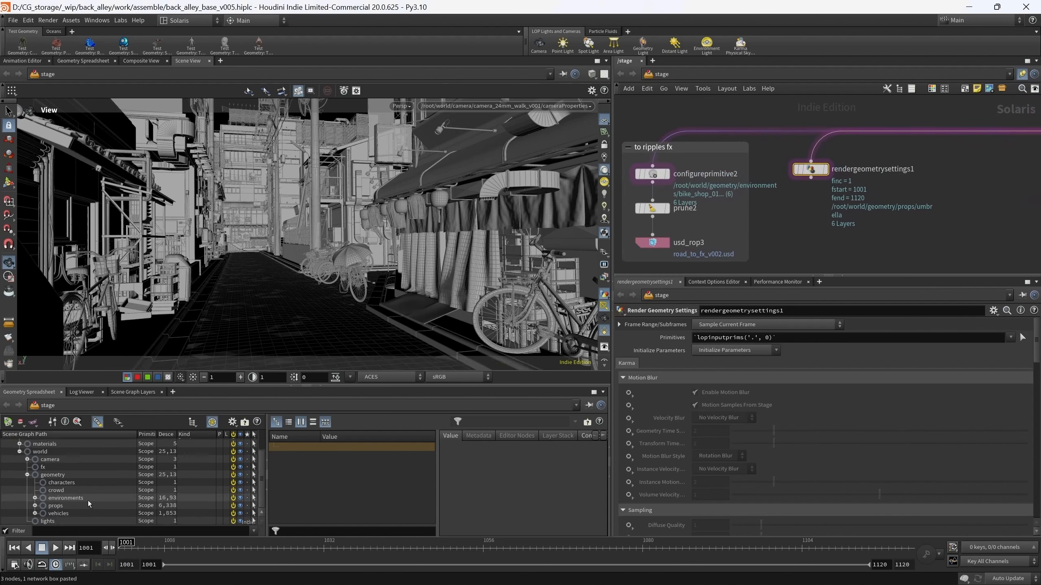
pyautogui.scroll(-3, 815, 460)
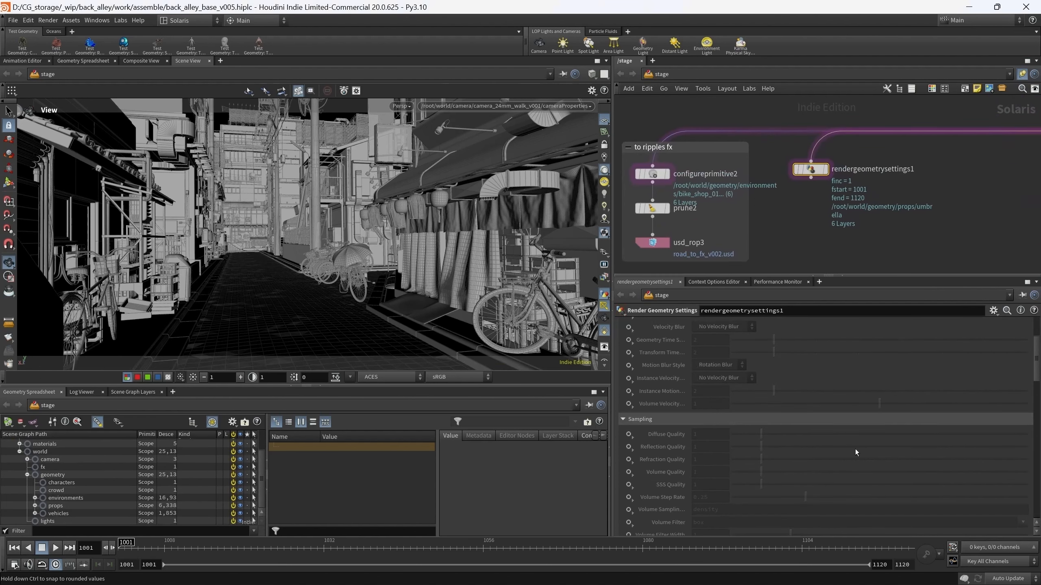
pyautogui.click(35, 497)
pyautogui.scroll(-2, 53, 472)
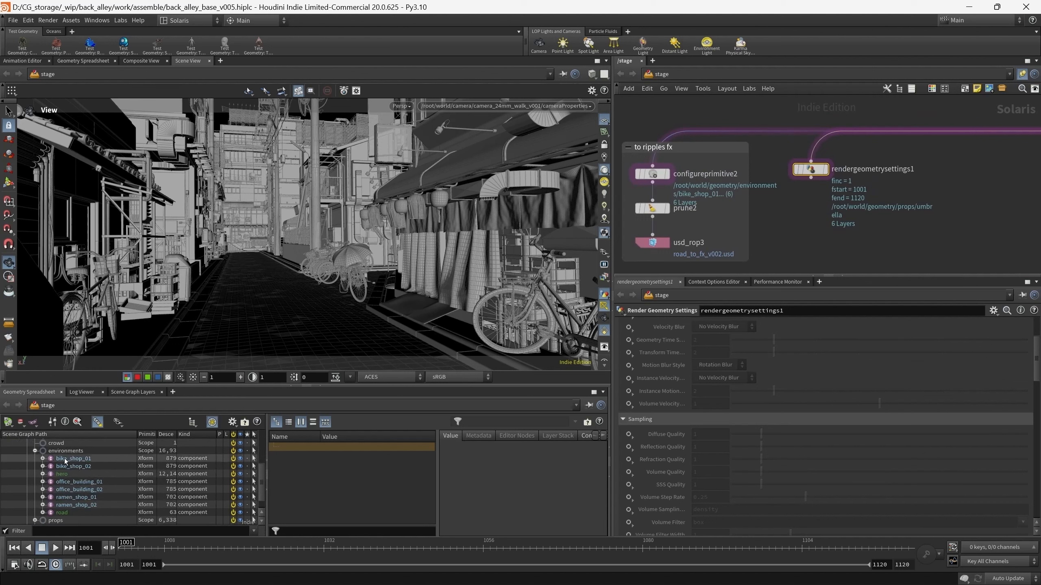
pyautogui.click(84, 459)
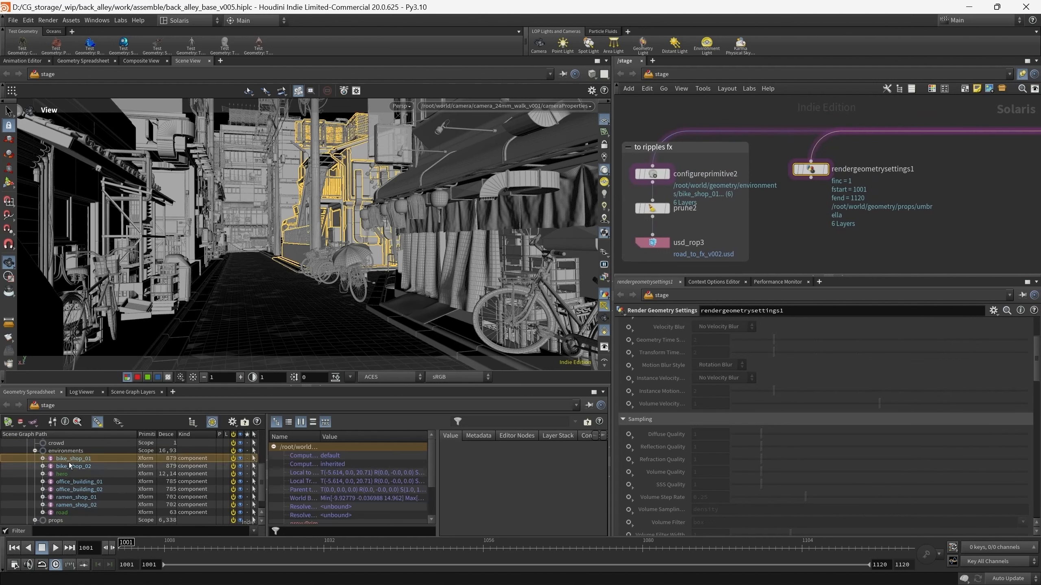
pyautogui.click(42, 459)
pyautogui.click(43, 459)
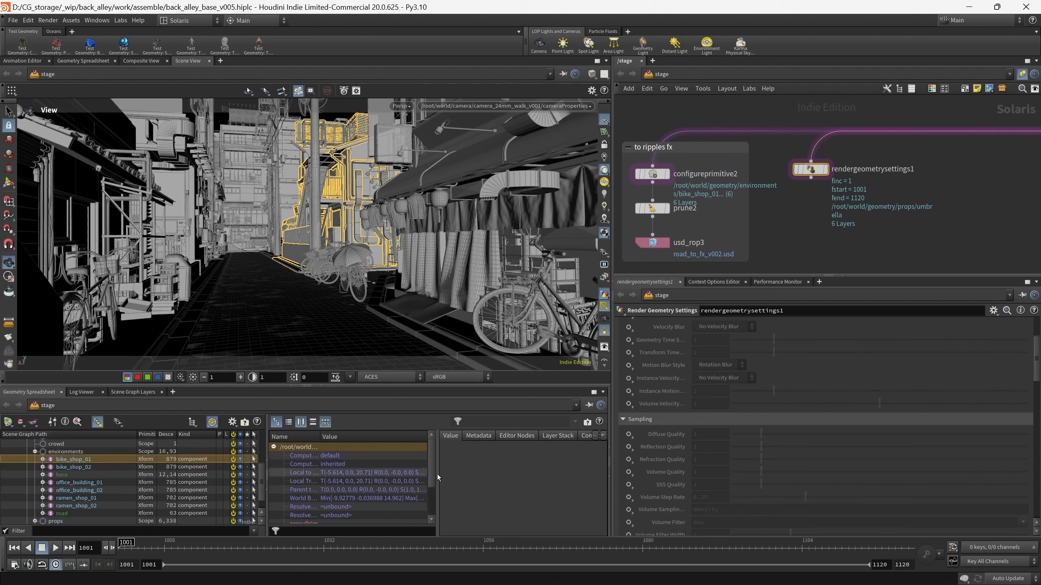
pyautogui.scroll(3, 918, 404)
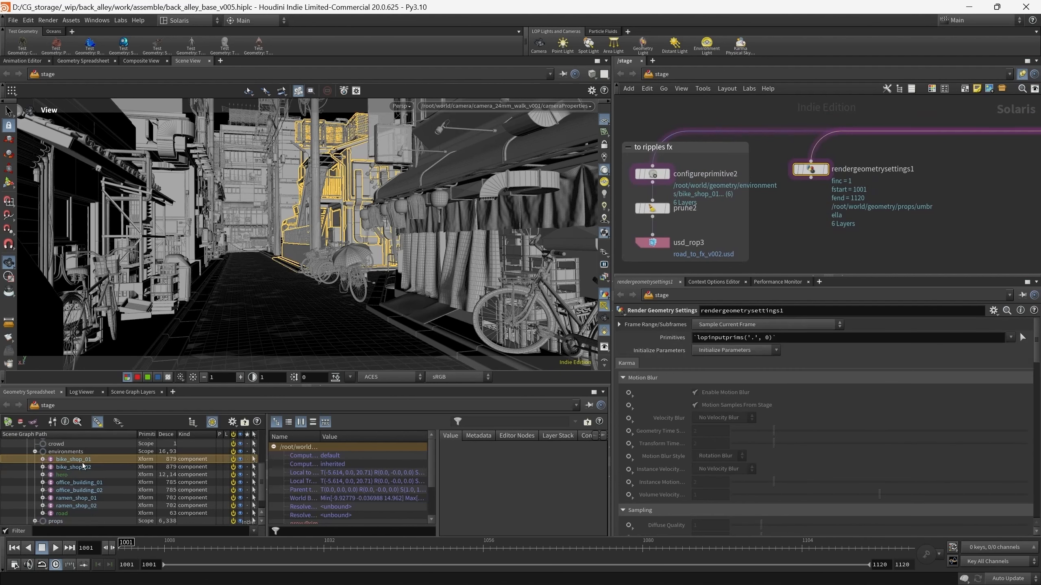
# - Browse the environments in rendergeometrysettings1's primitive picker, check bike_shop_01, and close it without applying a selection
pyautogui.click(1024, 339)
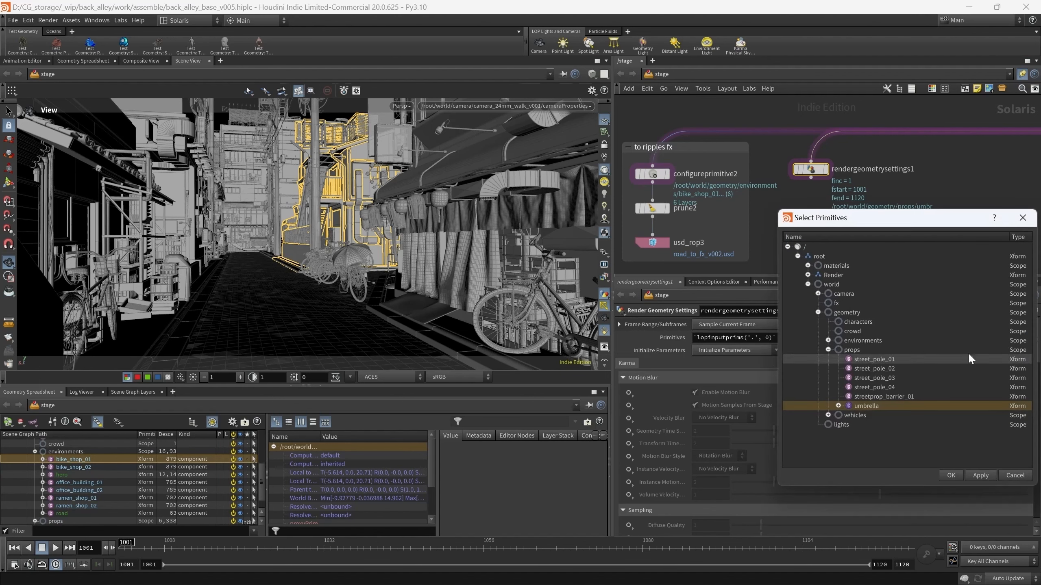
pyautogui.moveTo(936, 211); pyautogui.dragTo(936, 184)
pyautogui.click(828, 325)
pyautogui.click(828, 315)
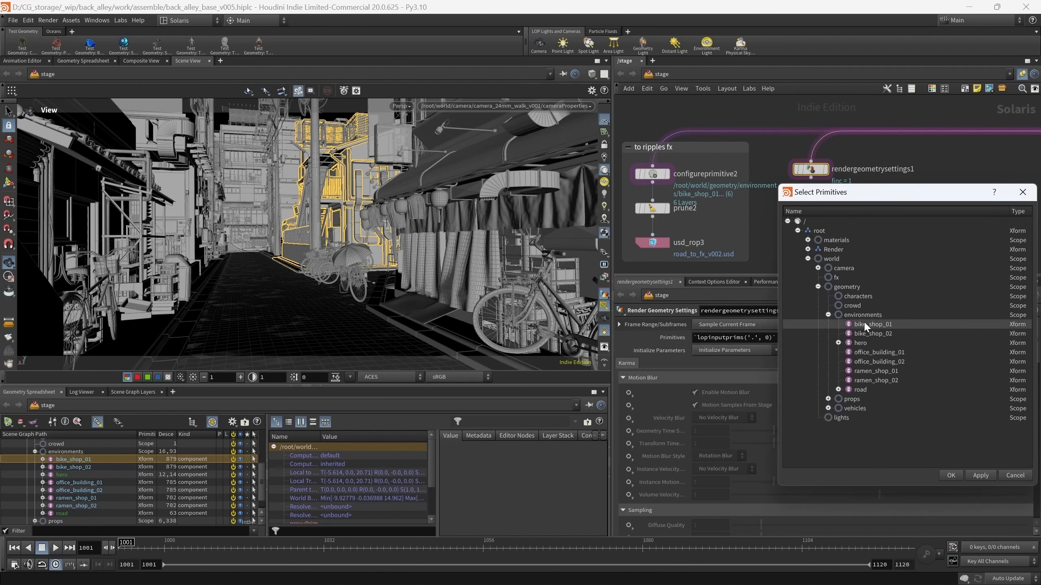
pyautogui.click(865, 324)
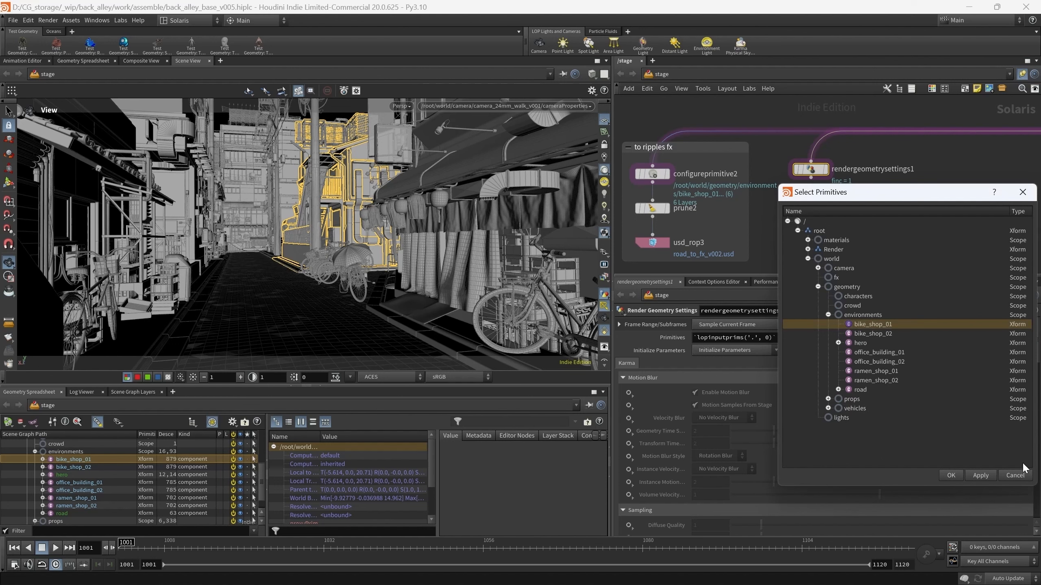
pyautogui.click(1017, 476)
# - Move rendergeometrysettings1 lower in the network, clear of the main wire
pyautogui.moveTo(818, 214); pyautogui.dragTo(836, 212, button='middle')
pyautogui.moveTo(832, 167); pyautogui.dragTo(834, 180)
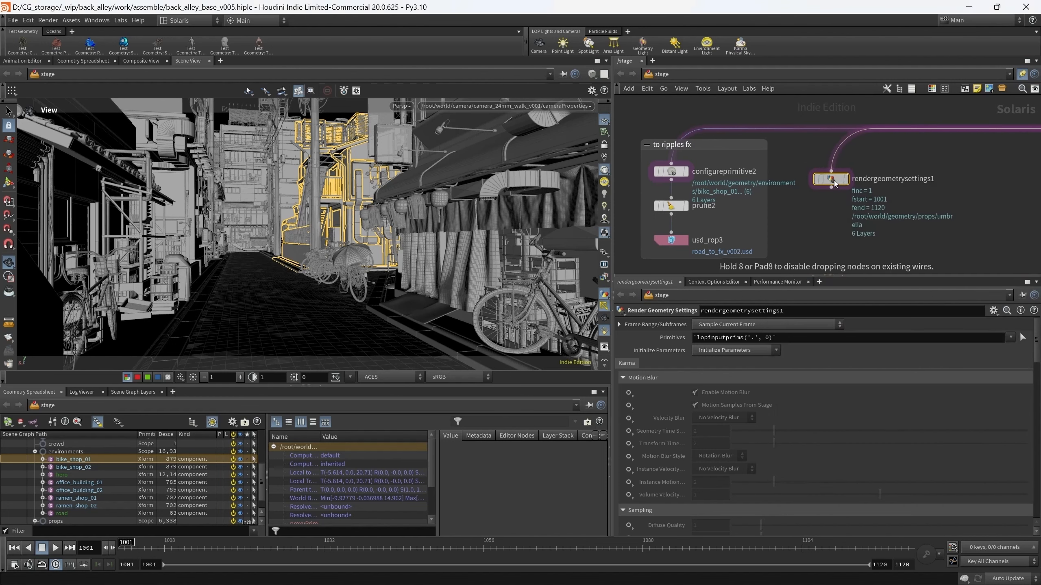
pyautogui.moveTo(735, 191); pyautogui.dragTo(630, 163)
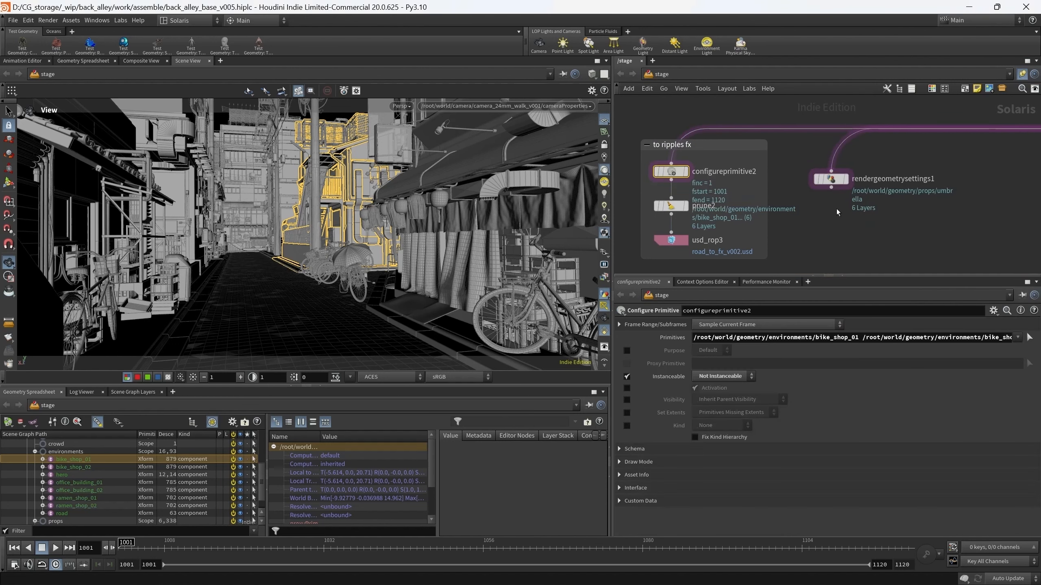
pyautogui.moveTo(833, 179); pyautogui.dragTo(833, 200)
# - Review the environment primitives chosen in configureprimitive2 and its Instanceable option
pyautogui.moveTo(744, 189); pyautogui.dragTo(619, 159)
pyautogui.click(1030, 337)
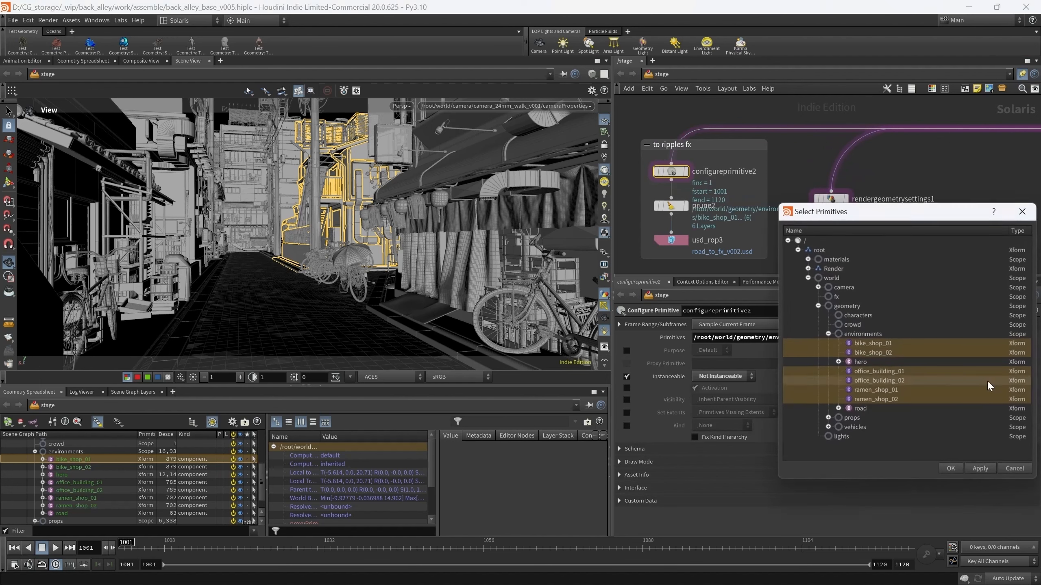
pyautogui.click(1020, 471)
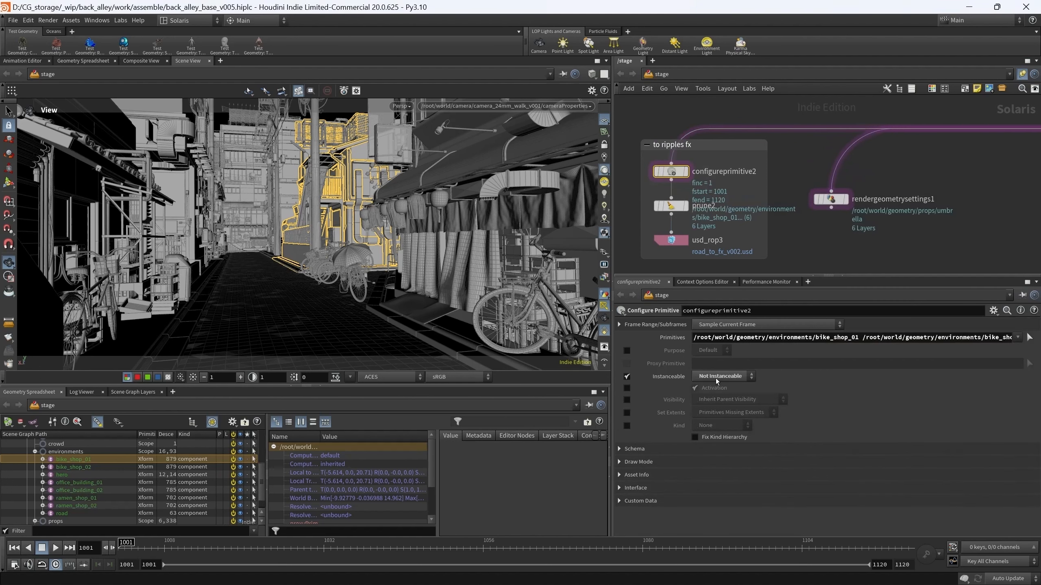
pyautogui.moveTo(801, 242); pyautogui.dragTo(831, 234, button='middle')
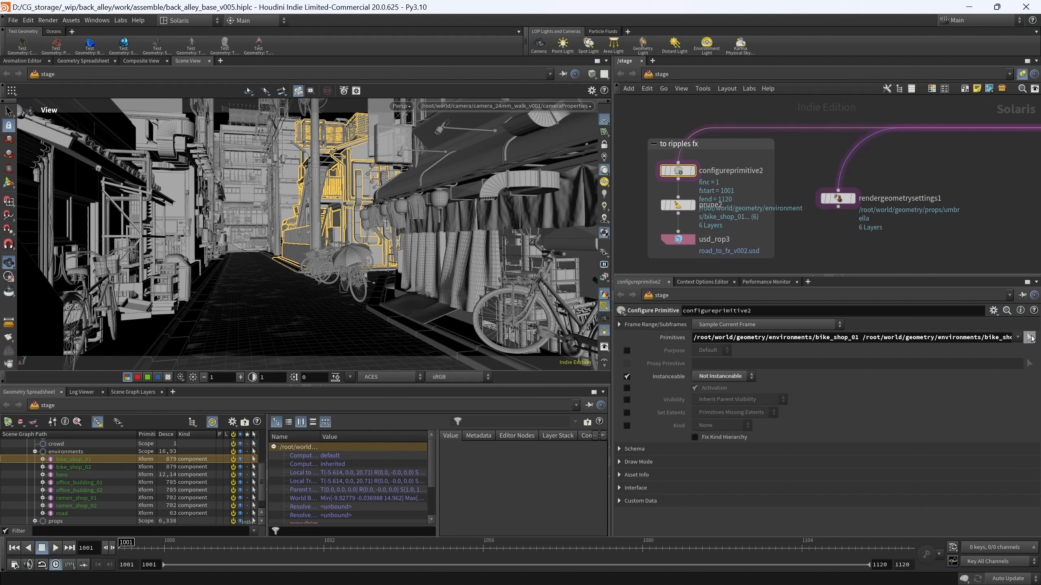
pyautogui.click(1030, 337)
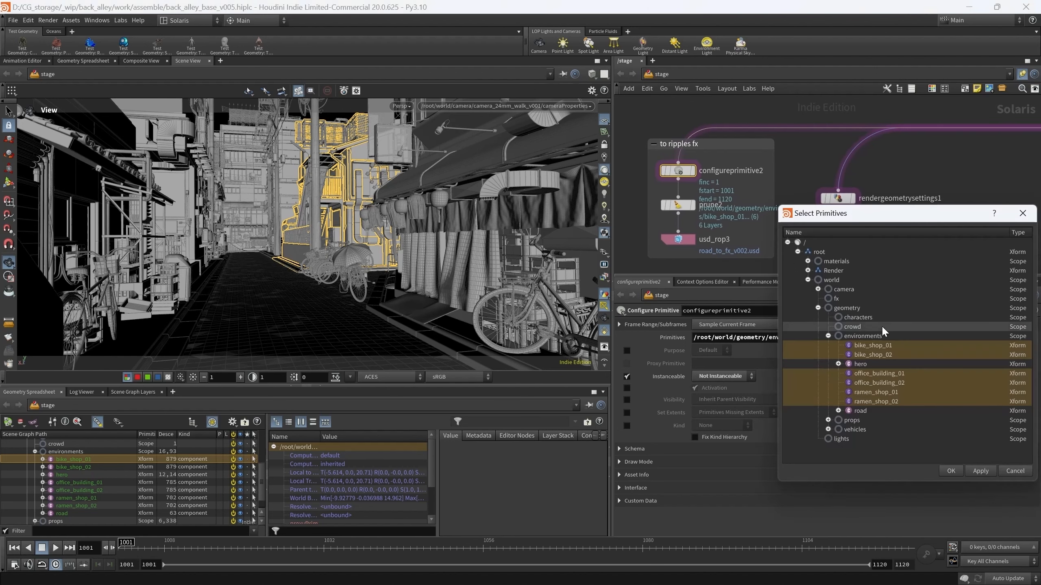
pyautogui.click(1011, 470)
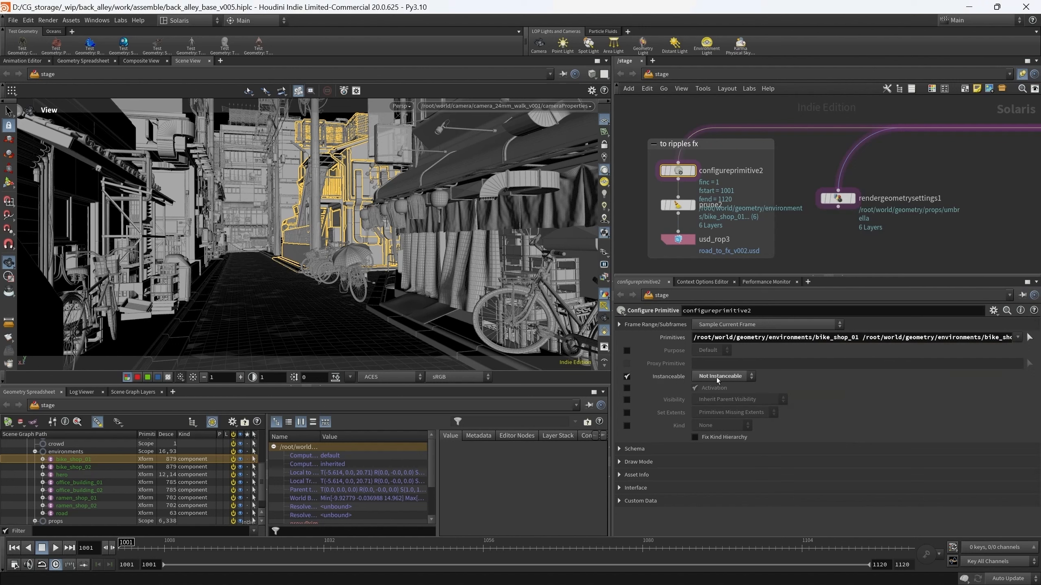
# - Connect configureprimitive2's output to rendergeometrysettings1 and inspect bike_shop_01 in its primitive picker without applying a selection
pyautogui.moveTo(825, 202); pyautogui.dragTo(815, 193, button='middle')
pyautogui.moveTo(828, 193); pyautogui.dragTo(827, 204)
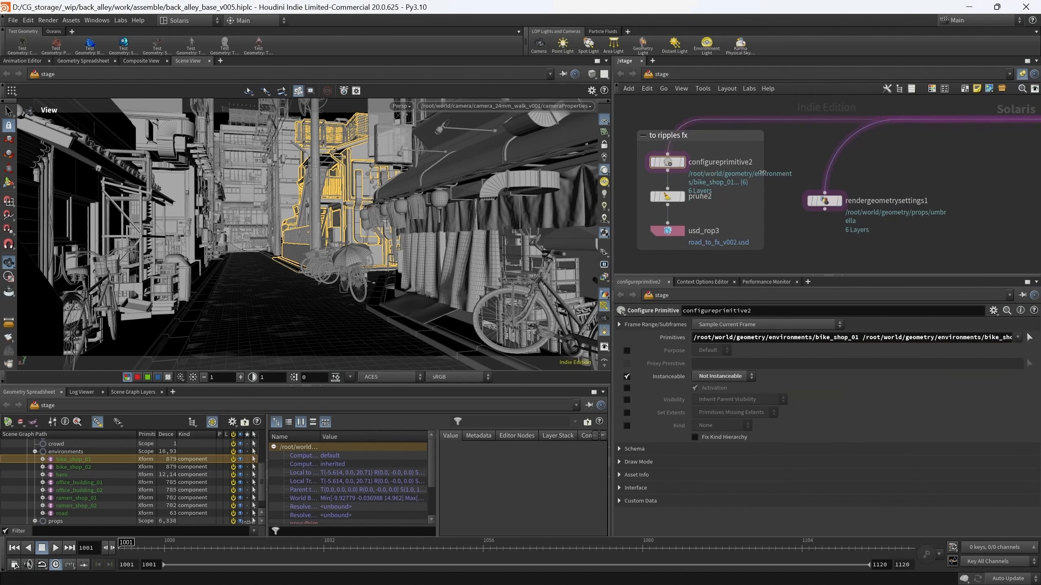
pyautogui.click(1022, 337)
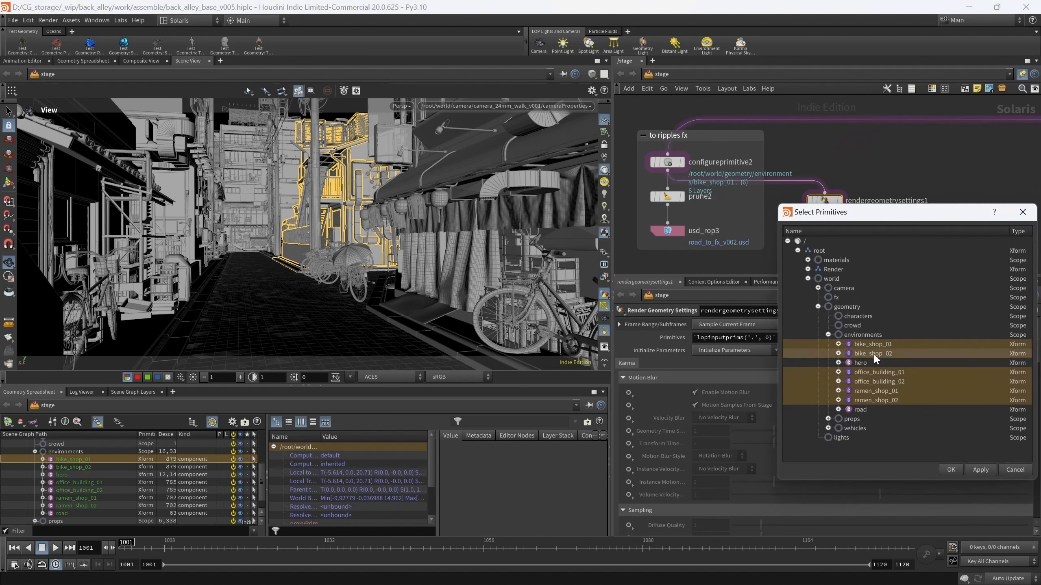
pyautogui.click(837, 345)
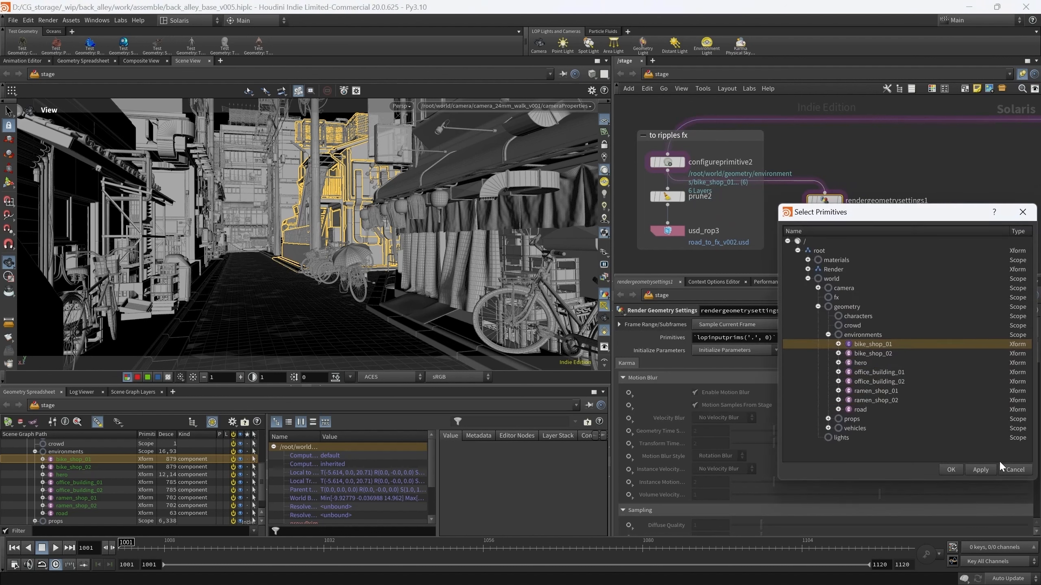
pyautogui.click(1015, 470)
# - Select prune2 and browse the primitives in its Primitive Pattern, leaving the pattern unedited
pyautogui.click(703, 201)
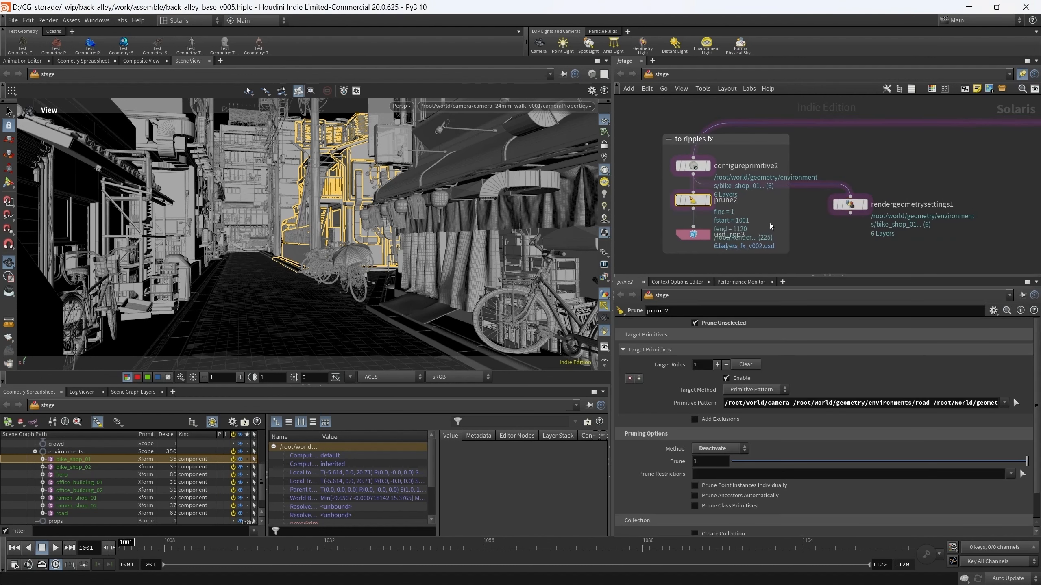
pyautogui.moveTo(715, 204)
pyautogui.mouseDown(button='middle')
pyautogui.moveTo(724, 206)
pyautogui.moveTo(696, 201)
pyautogui.mouseUp(button='middle')
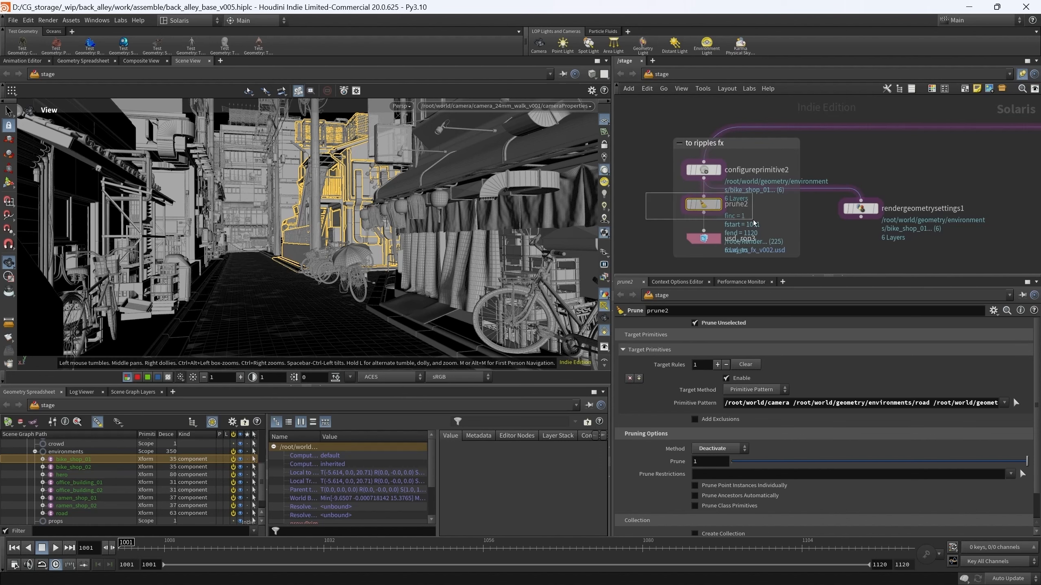
pyautogui.moveTo(874, 290); pyautogui.dragTo(328, 101)
pyautogui.moveTo(481, 128)
pyautogui.mouseDown()
pyautogui.moveTo(483, 174)
pyautogui.moveTo(482, 119)
pyautogui.mouseUp()
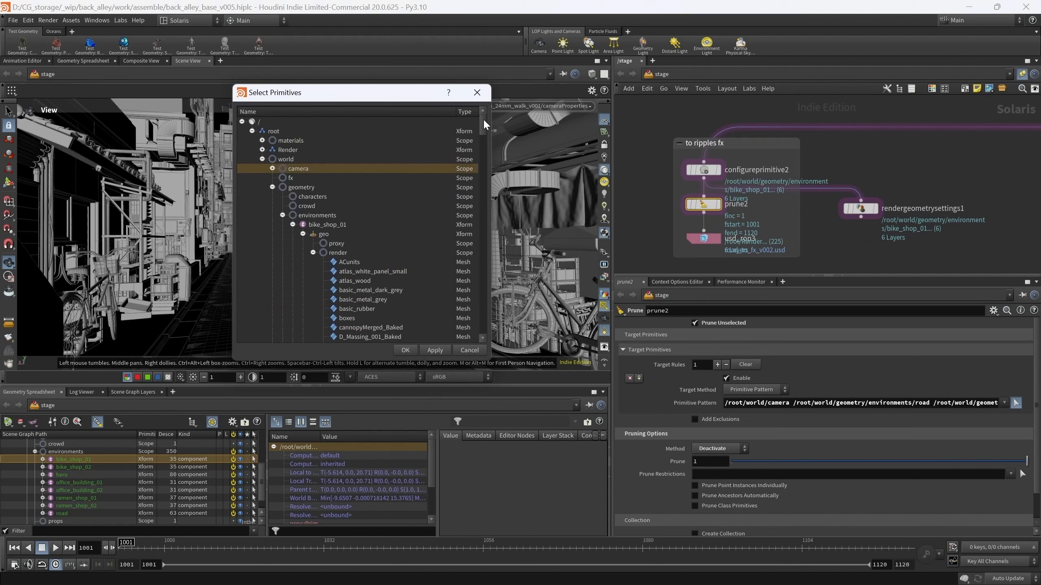
pyautogui.click(484, 153)
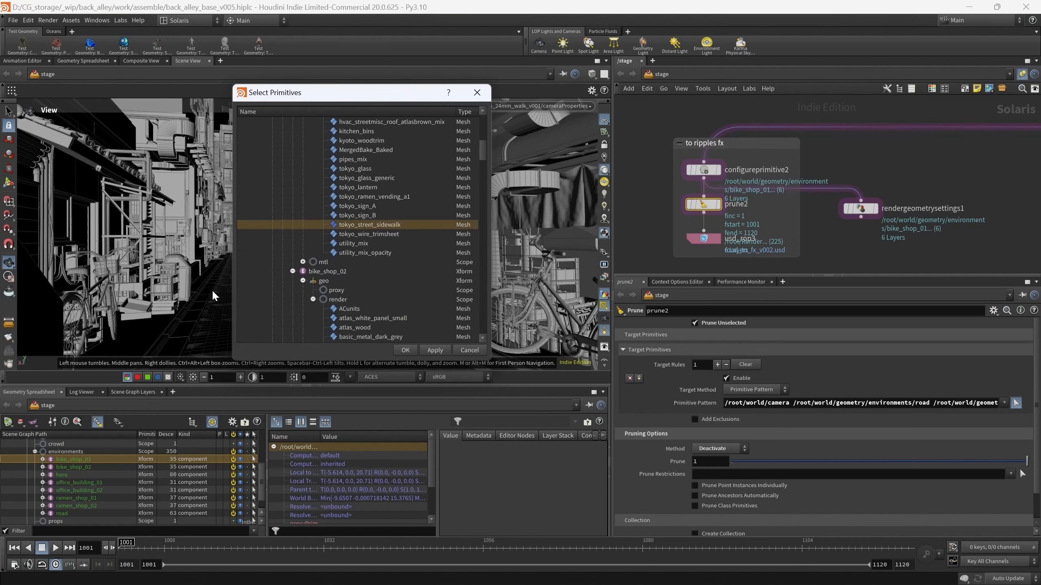
pyautogui.moveTo(484, 152); pyautogui.dragTo(484, 351)
pyautogui.click(475, 351)
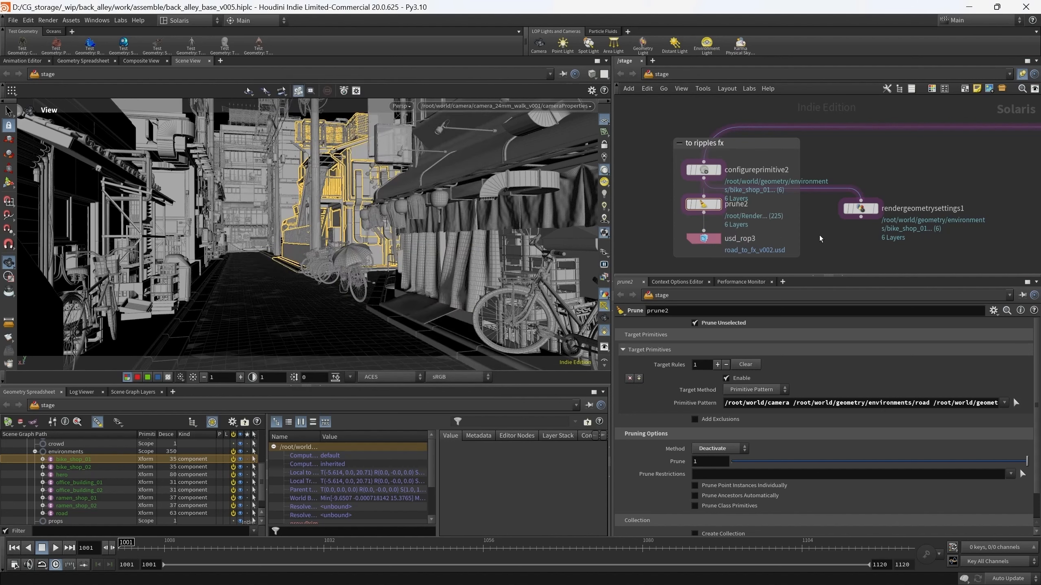
# - Select usd_rop3 and review its USD output file and export settings
pyautogui.moveTo(801, 258); pyautogui.dragTo(794, 238, button='middle')
pyautogui.click(698, 219)
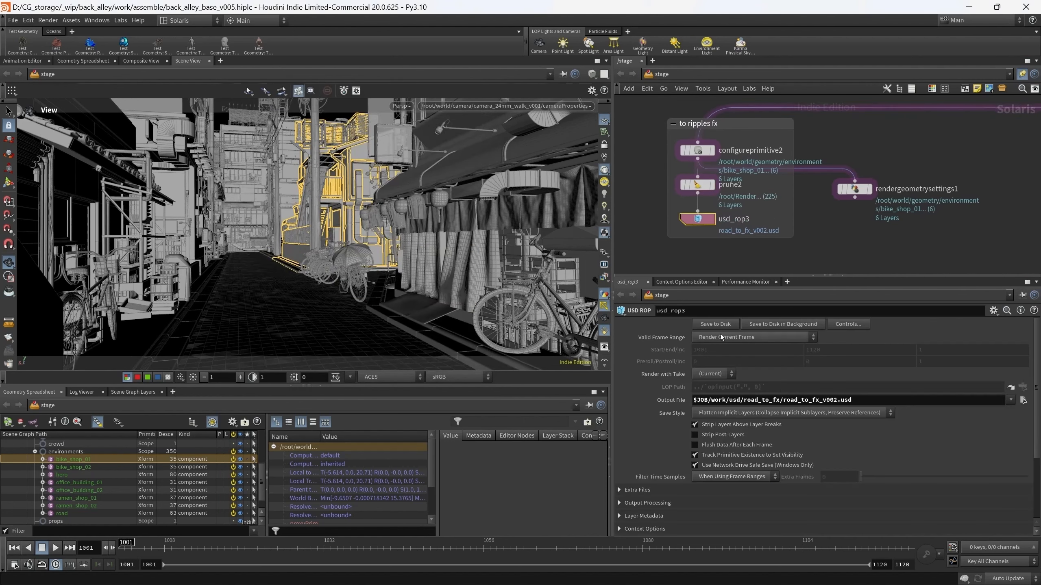
pyautogui.scroll(-4, 843, 244)
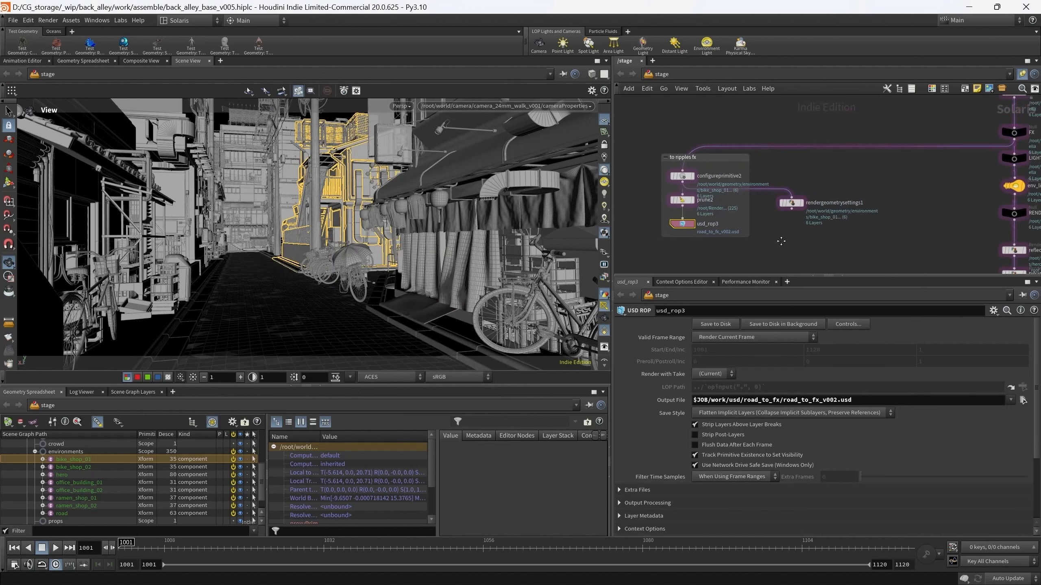
# - Switch to the fx_road_ripples_v010 scene and enter sopnet1 to view its geometry network
pyautogui.moveTo(668, 572)
pyautogui.click(730, 508)
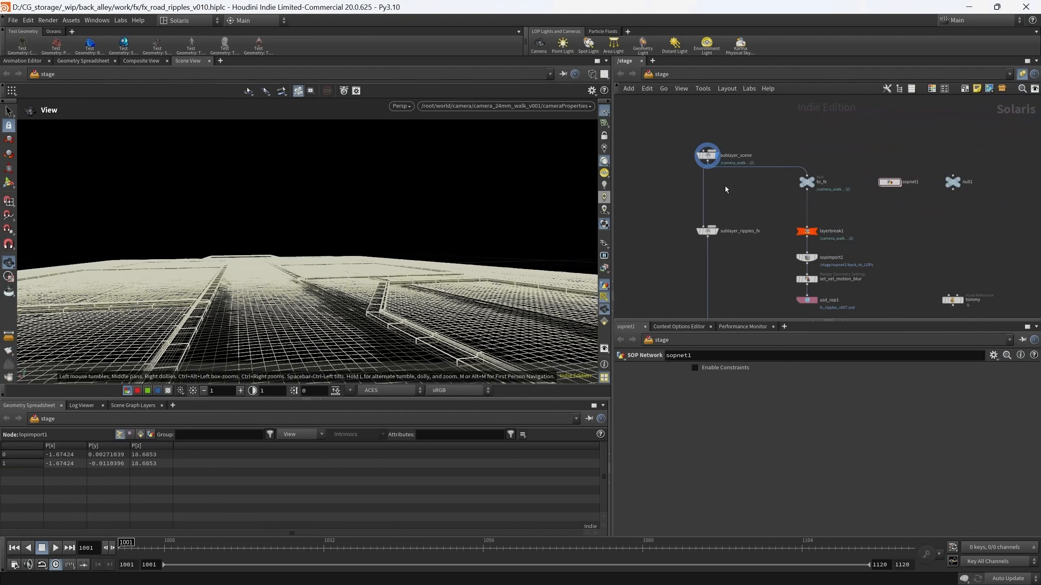
pyautogui.scroll(3, 725, 185)
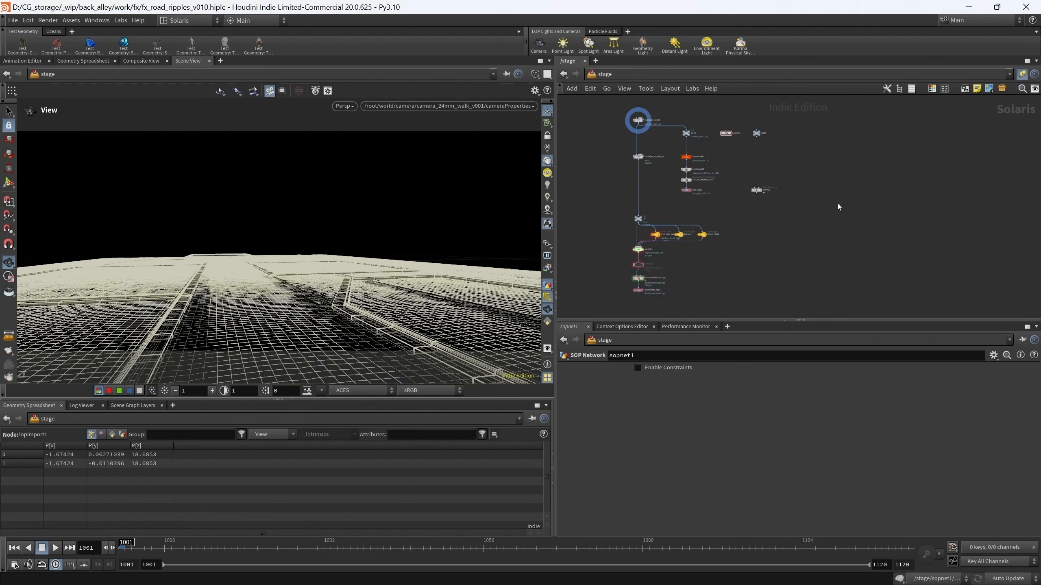
pyautogui.scroll(7, 749, 154)
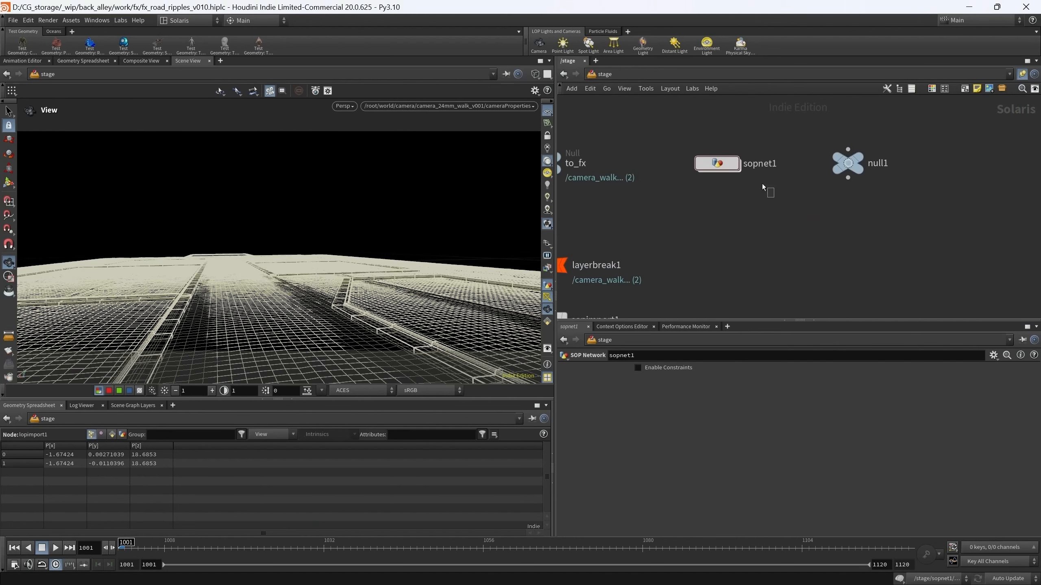
pyautogui.doubleClick(717, 164)
pyautogui.scroll(-6, 813, 162)
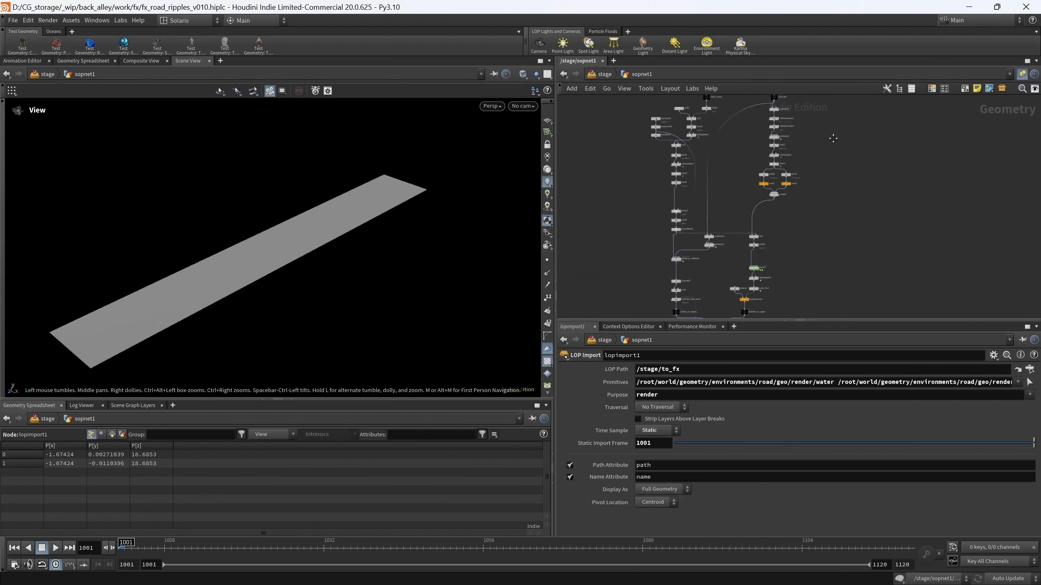
# - Review lopimport1 at the start of the geometry network and show its imported road geometry in wireframe
pyautogui.moveTo(831, 173); pyautogui.dragTo(830, 210, button='middle')
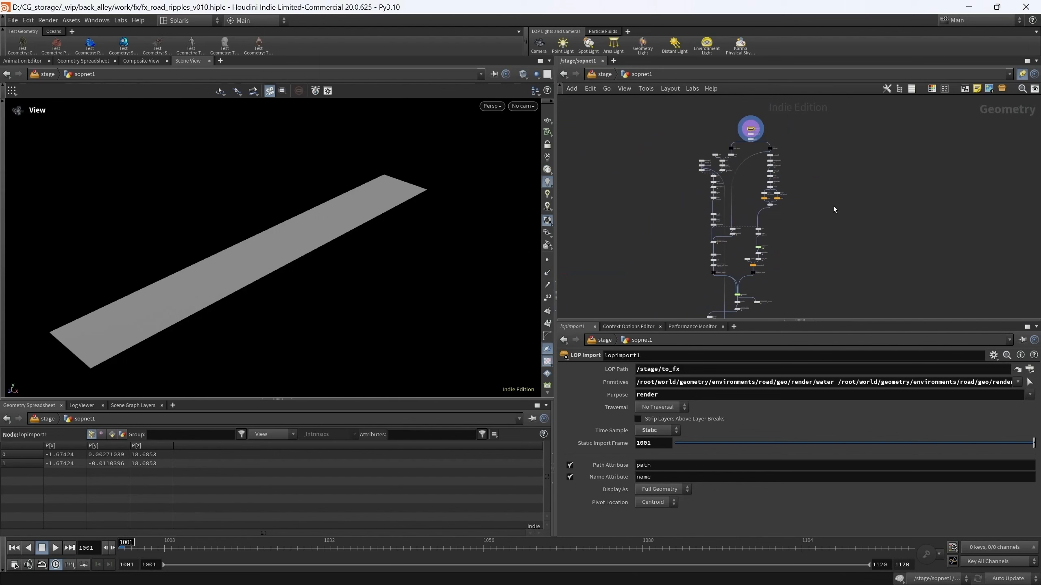
pyautogui.moveTo(831, 200)
pyautogui.mouseDown(button='middle')
pyautogui.moveTo(754, 195)
pyautogui.moveTo(819, 217)
pyautogui.mouseUp(button='middle')
pyautogui.scroll(8, 819, 217)
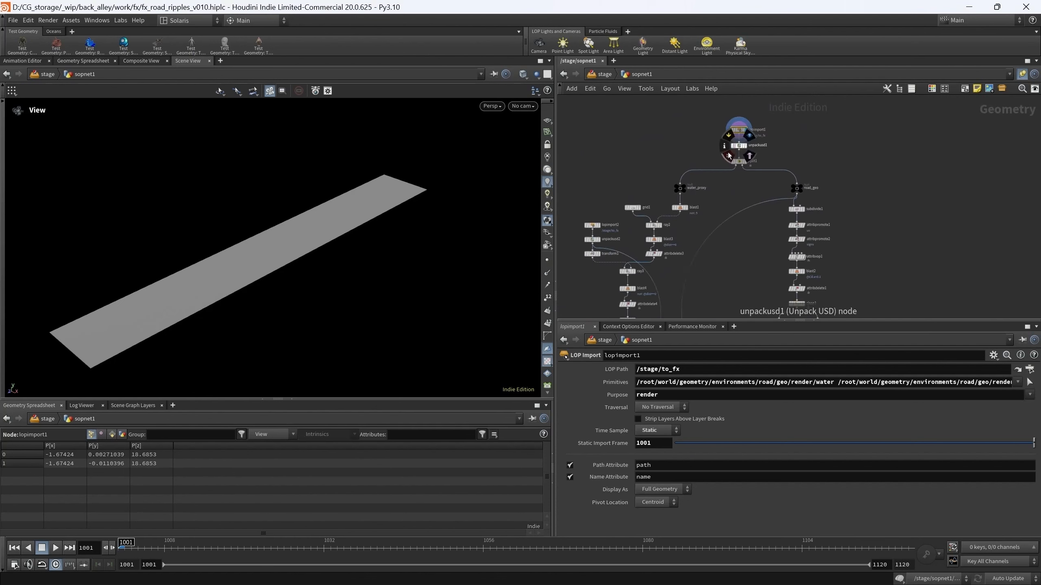
pyautogui.moveTo(816, 162); pyautogui.dragTo(831, 191, button='middle')
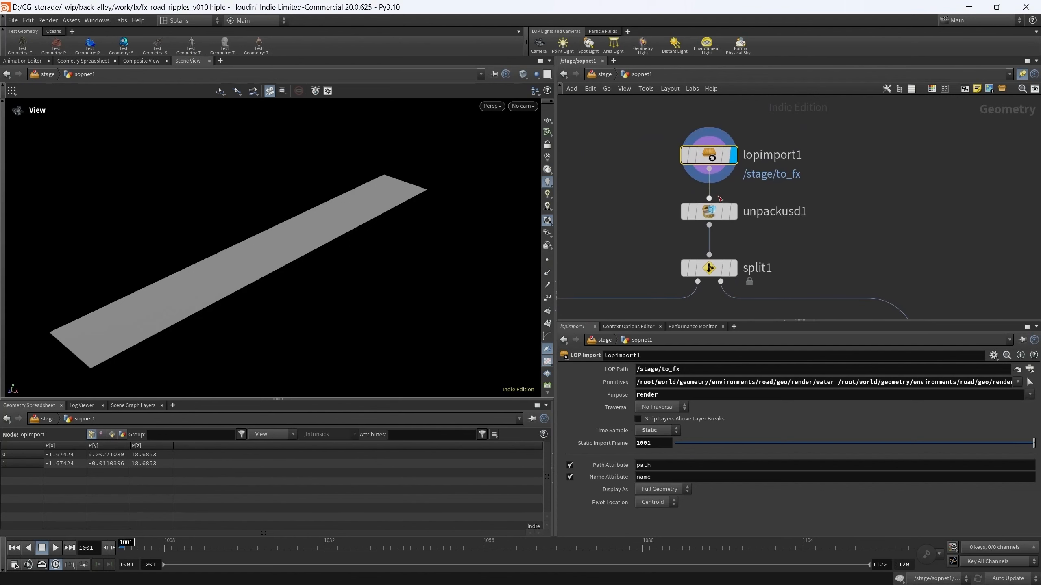
pyautogui.moveTo(720, 199); pyautogui.dragTo(692, 179, button='middle')
pyautogui.moveTo(753, 140); pyautogui.dragTo(755, 163, button='middle')
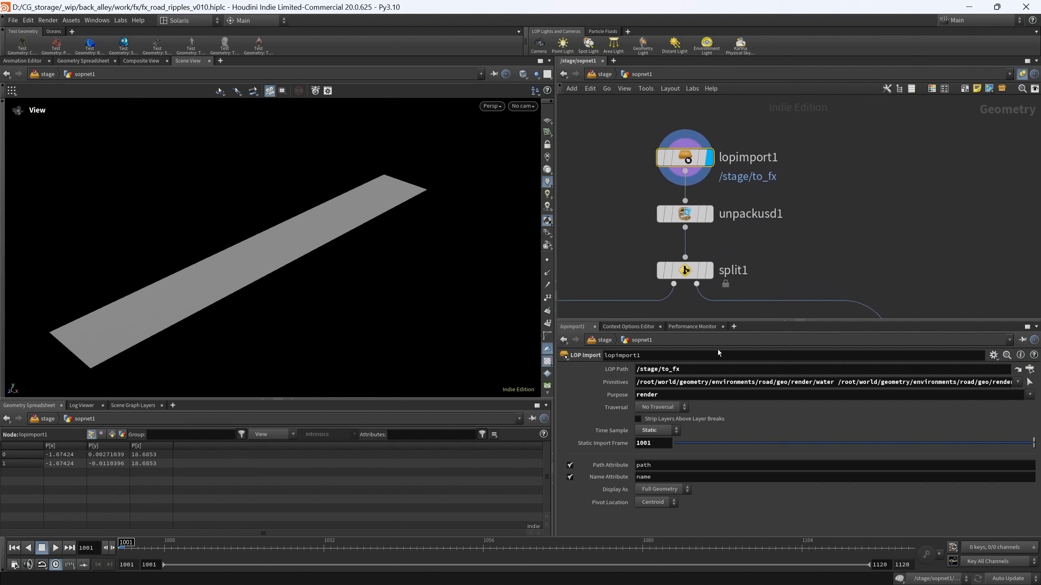
pyautogui.moveTo(302, 273)
pyautogui.mouseDown()
pyautogui.moveTo(291, 249)
pyautogui.moveTo(154, 258)
pyautogui.moveTo(302, 274)
pyautogui.moveTo(353, 204)
pyautogui.moveTo(309, 216)
pyautogui.mouseUp()
pyautogui.press('w')
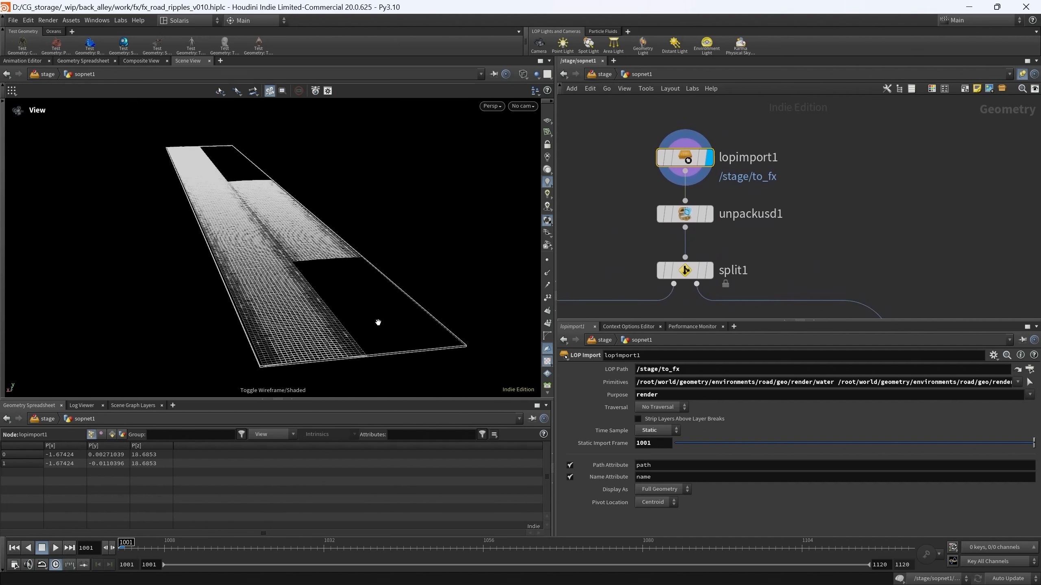
# - Display unpackusd1 and compare its node info with that of lopimport1
pyautogui.moveTo(636, 293); pyautogui.dragTo(644, 272, button='middle')
pyautogui.moveTo(794, 228); pyautogui.dragTo(605, 177)
pyautogui.click(724, 163)
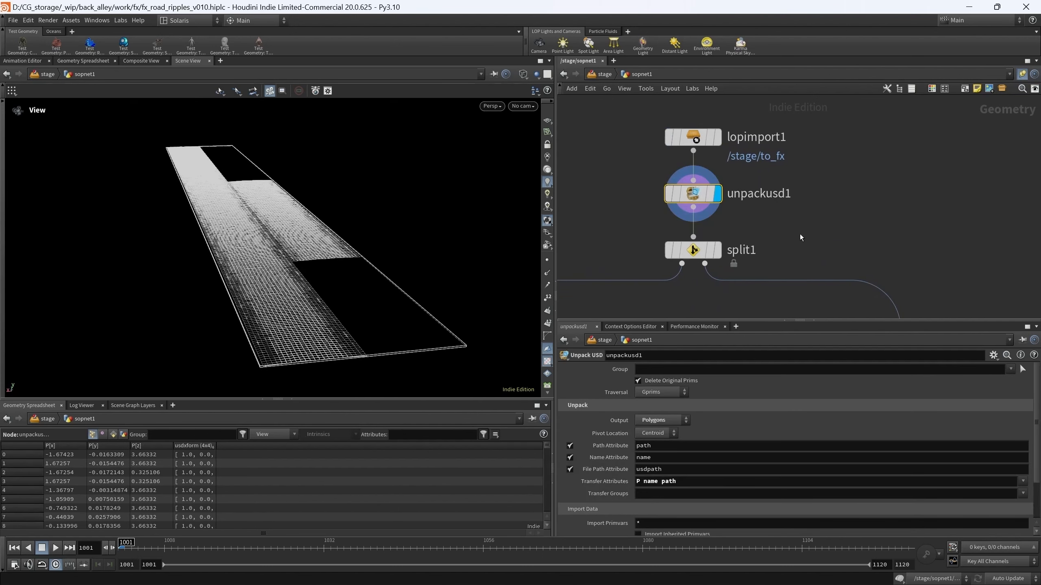
pyautogui.middleClick(706, 142)
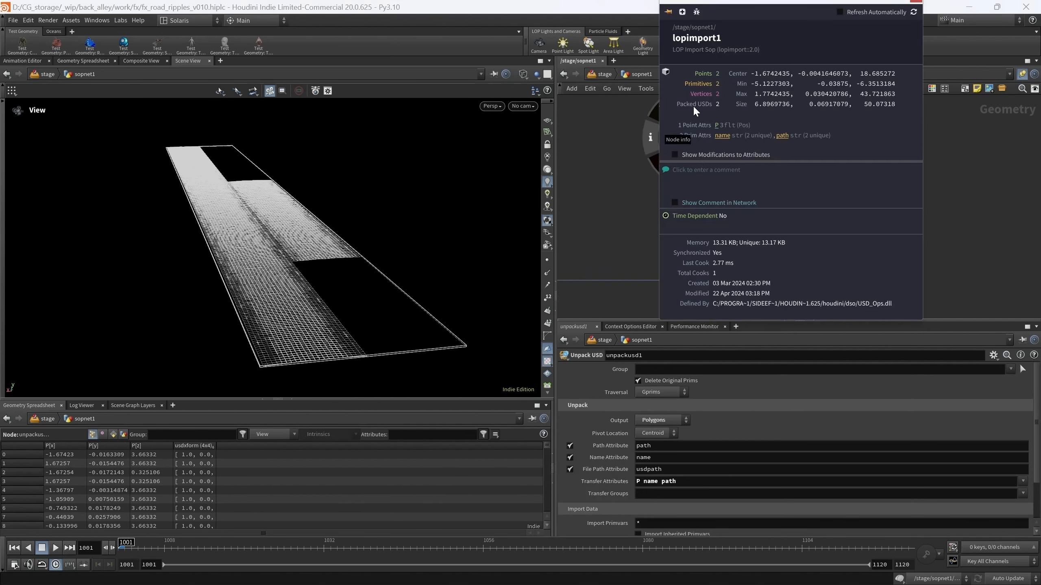
pyautogui.click(916, 1)
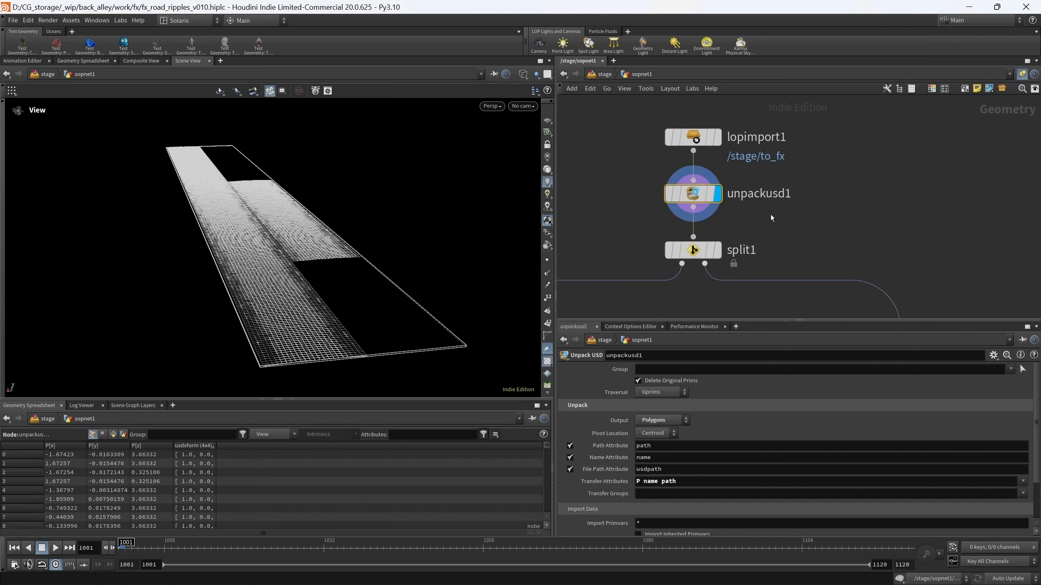
pyautogui.middleClick(693, 193)
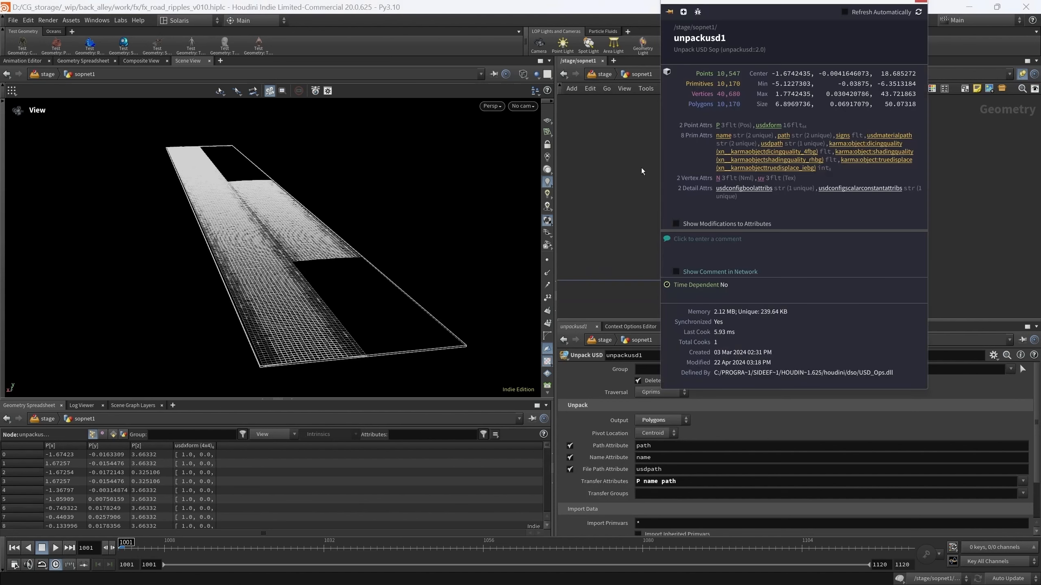
pyautogui.click(917, 3)
# - Display the two split1 outputs one after the other, water_proxy and road_geo
pyautogui.moveTo(798, 211); pyautogui.dragTo(798, 142, button='middle')
pyautogui.scroll(-2, 775, 202)
pyautogui.scroll(1, 727, 229)
pyautogui.moveTo(693, 247); pyautogui.dragTo(746, 222, button='middle')
pyautogui.click(615, 227)
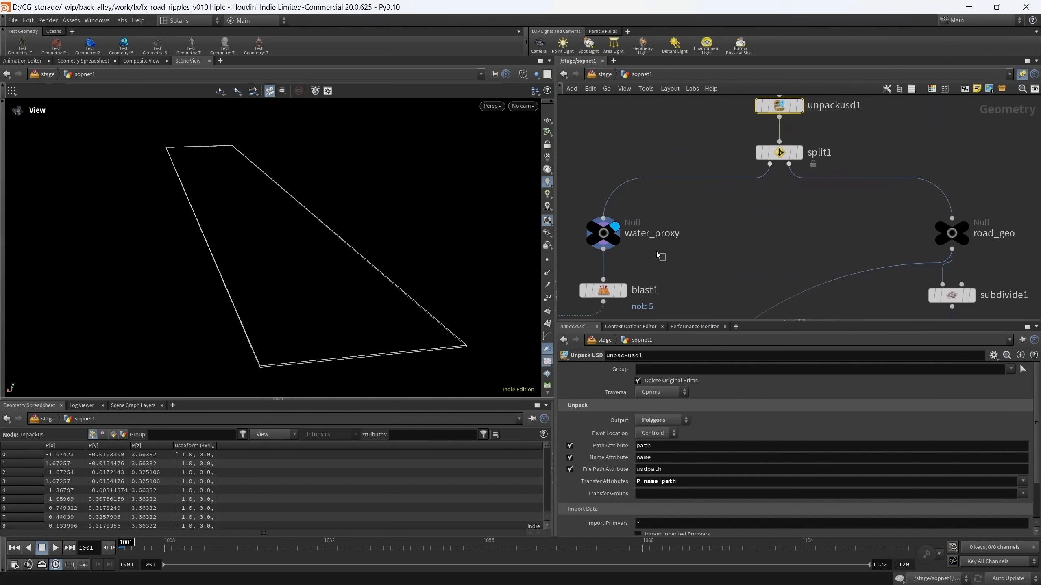
pyautogui.click(964, 227)
pyautogui.moveTo(746, 250); pyautogui.dragTo(632, 142, button='middle')
pyautogui.click(767, 137)
pyautogui.moveTo(863, 231); pyautogui.dragTo(828, 213, button='middle')
# - Review subdivide1 below road_geo, including its displayed result, and display attribpromote2 with its signs attribute
pyautogui.click(733, 182)
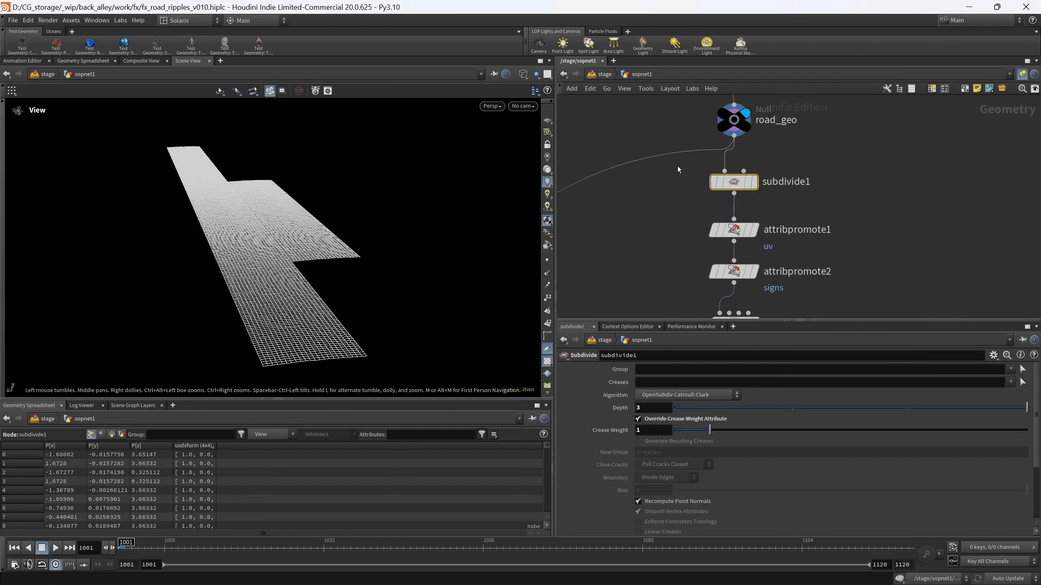
pyautogui.click(756, 185)
pyautogui.moveTo(781, 278); pyautogui.dragTo(772, 195, button='middle')
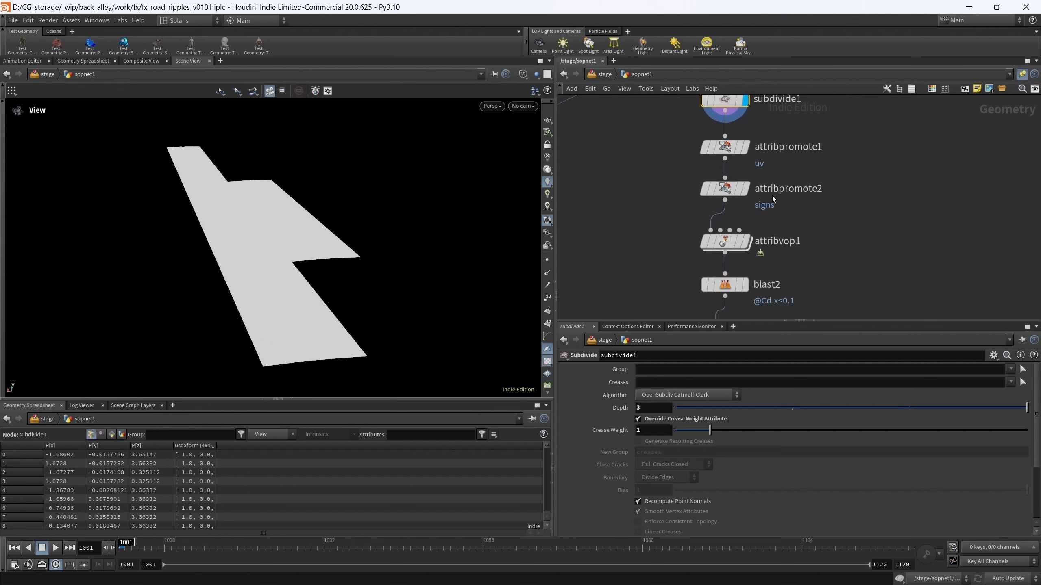
pyautogui.click(746, 188)
pyautogui.moveTo(816, 216); pyautogui.dragTo(712, 185)
pyautogui.moveTo(827, 224); pyautogui.dragTo(803, 163, button='middle')
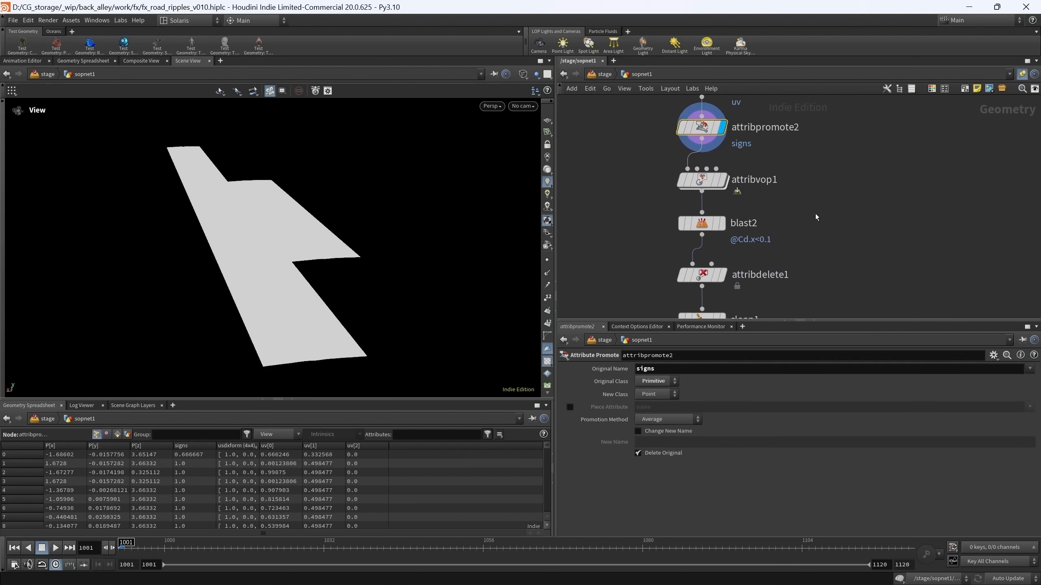
# - Display attribvop1 and inspect its result on the road surface up close
pyautogui.moveTo(815, 213); pyautogui.dragTo(713, 181)
pyautogui.click(722, 182)
pyautogui.moveTo(298, 289); pyautogui.dragTo(269, 258)
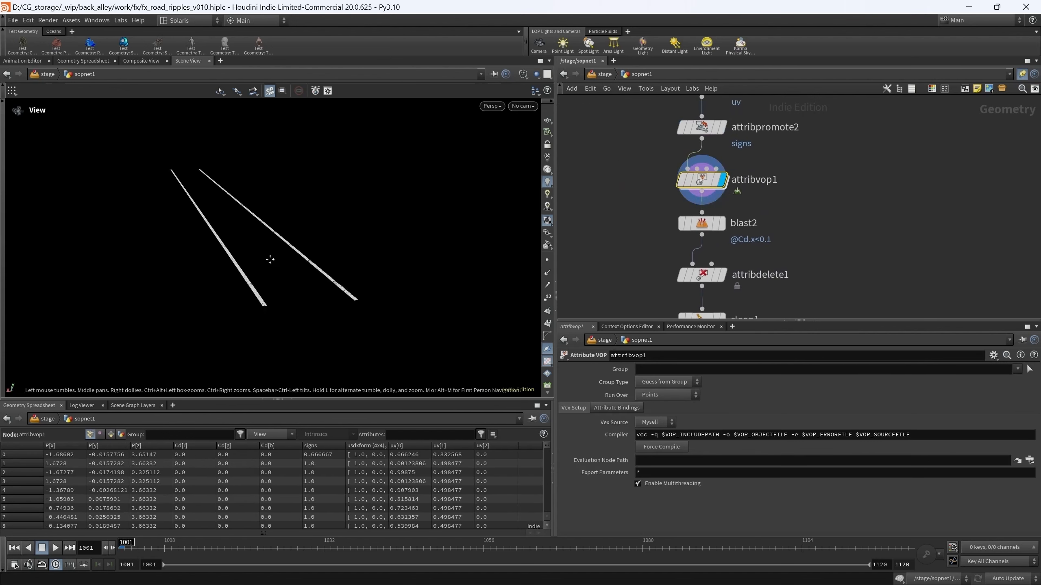
pyautogui.moveTo(269, 258); pyautogui.dragTo(261, 230, button='middle')
pyautogui.moveTo(261, 229); pyautogui.dragTo(362, 166, button='right')
pyautogui.moveTo(777, 247); pyautogui.dragTo(795, 247, button='middle')
pyautogui.moveTo(356, 245); pyautogui.dragTo(291, 249)
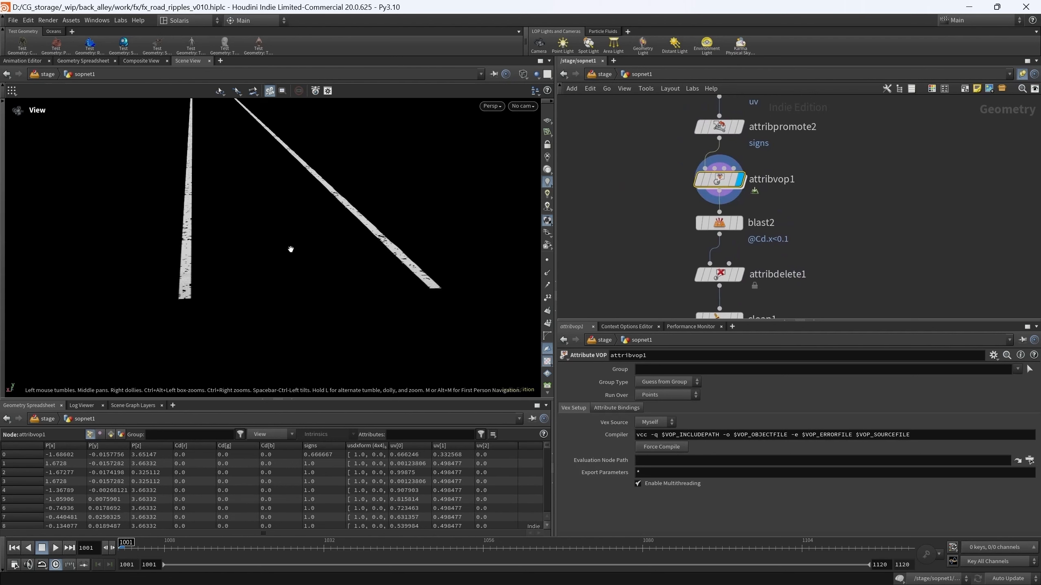
# - Display blast2 and merge1 in turn to compare the road strips before and after the copies are merged
pyautogui.press('Down')
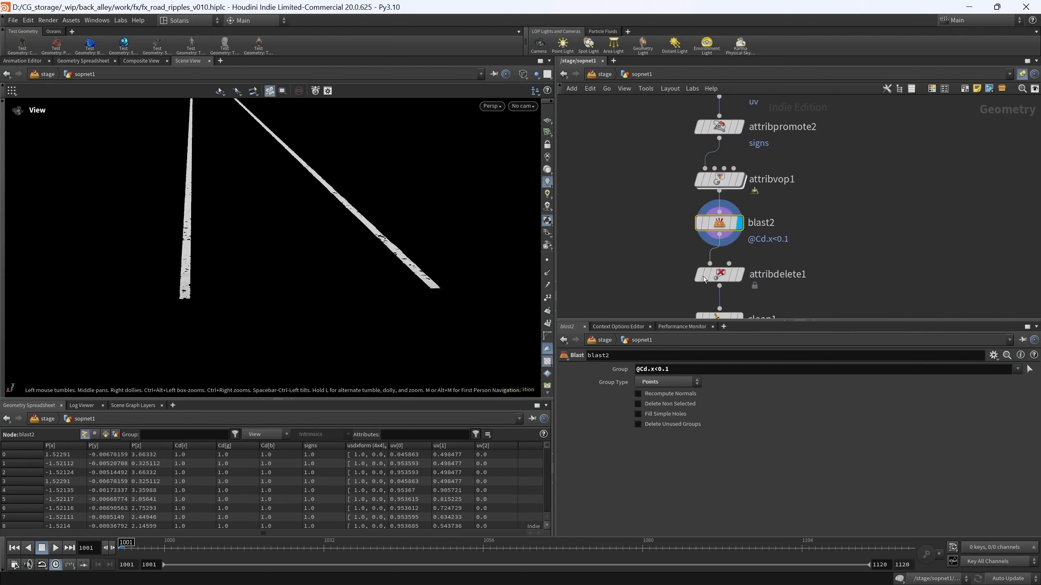
pyautogui.moveTo(791, 286); pyautogui.dragTo(783, 174, button='middle')
pyautogui.moveTo(734, 207); pyautogui.dragTo(712, 148, button='middle')
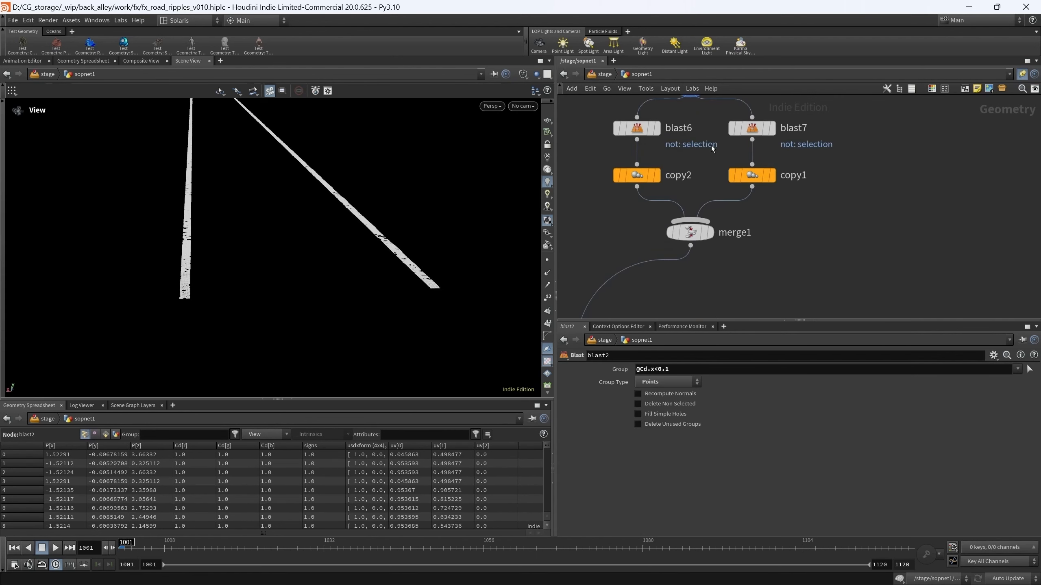
pyautogui.click(713, 233)
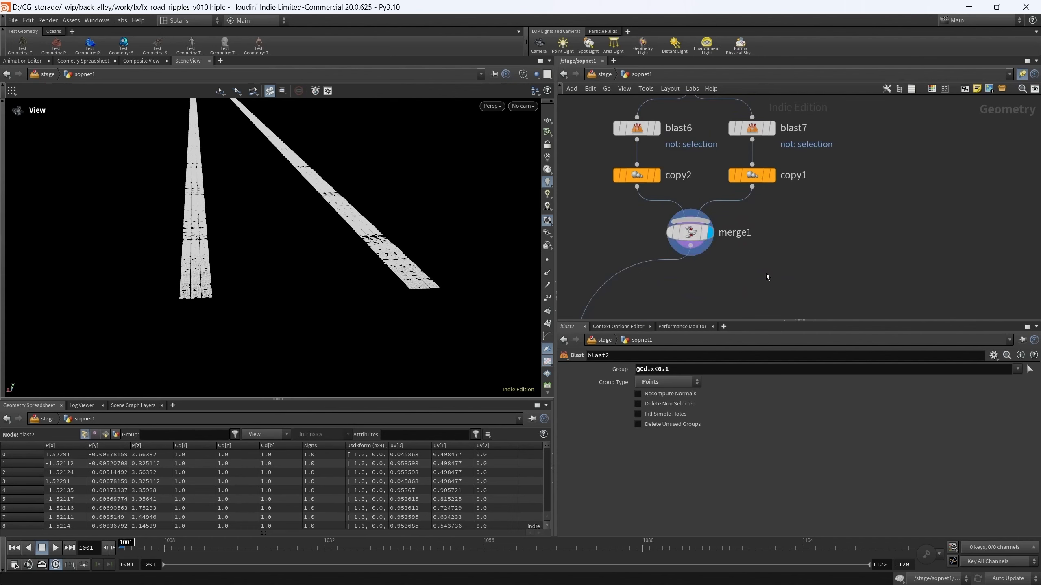
pyautogui.moveTo(242, 269); pyautogui.dragTo(258, 295)
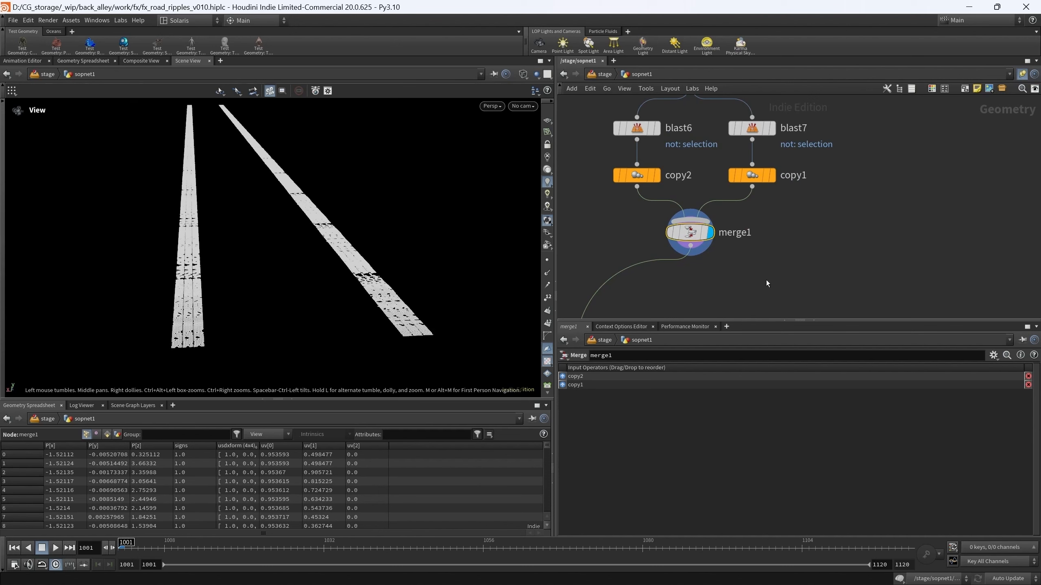
# - Display the water_proxy null and the blast1 node that isolates one of its primitives
pyautogui.moveTo(754, 276); pyautogui.dragTo(812, 275, button='middle')
pyautogui.scroll(-4, 783, 254)
pyautogui.scroll(-2, 793, 183)
pyautogui.moveTo(709, 190); pyautogui.dragTo(743, 295, button='middle')
pyautogui.scroll(5, 715, 180)
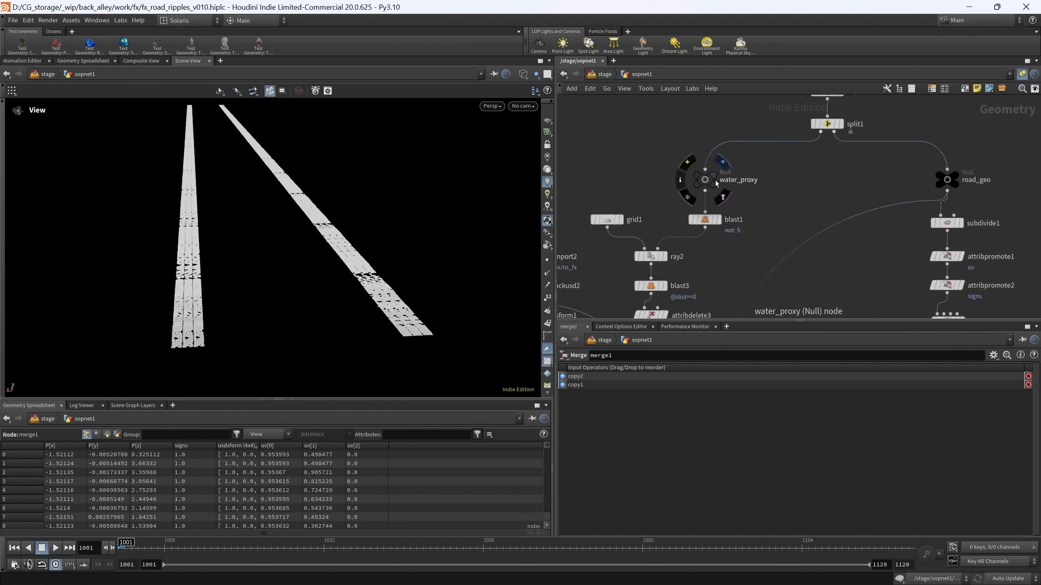
pyautogui.moveTo(751, 200); pyautogui.dragTo(646, 161)
pyautogui.scroll(3, 720, 171)
pyautogui.click(707, 177)
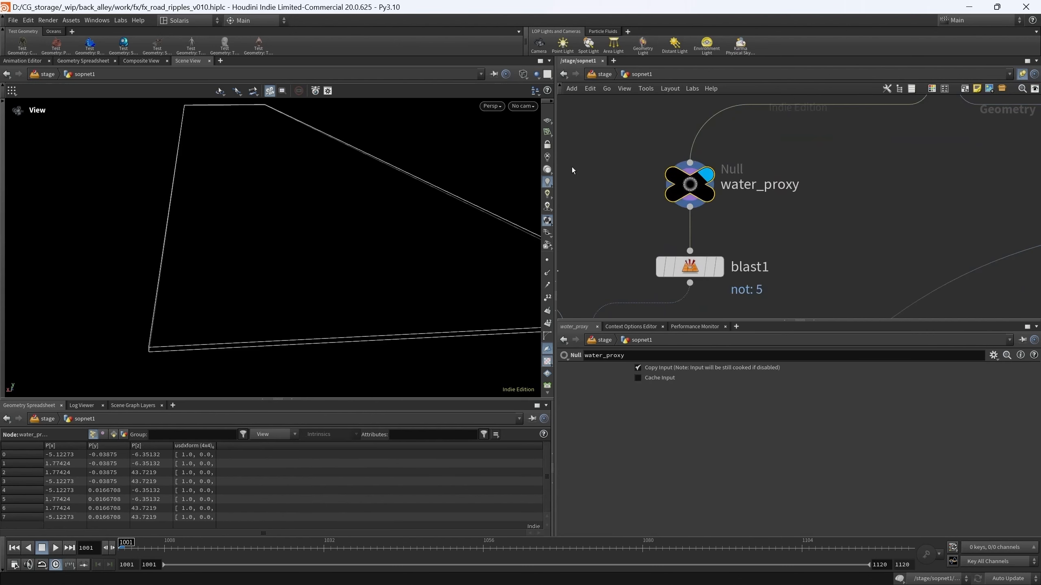
pyautogui.moveTo(355, 240); pyautogui.dragTo(358, 259)
pyautogui.click(720, 267)
pyautogui.moveTo(767, 241); pyautogui.dragTo(701, 272)
pyautogui.moveTo(315, 267); pyautogui.dragTo(305, 240)
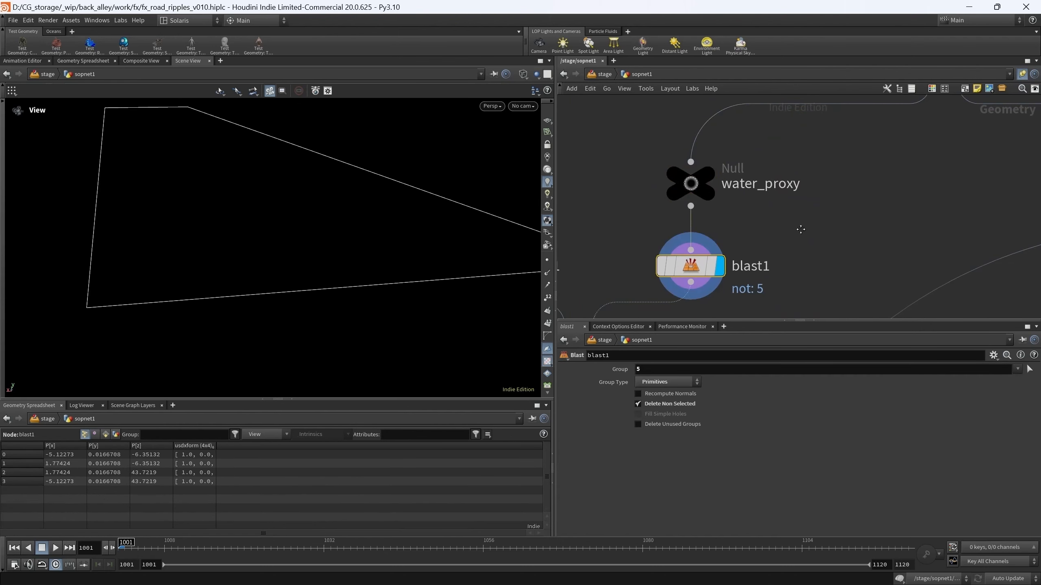
# - Display ray2 and examine how the grid is projected onto the water surface
pyautogui.scroll(-2, 799, 228)
pyautogui.click(751, 243)
pyautogui.click(736, 241)
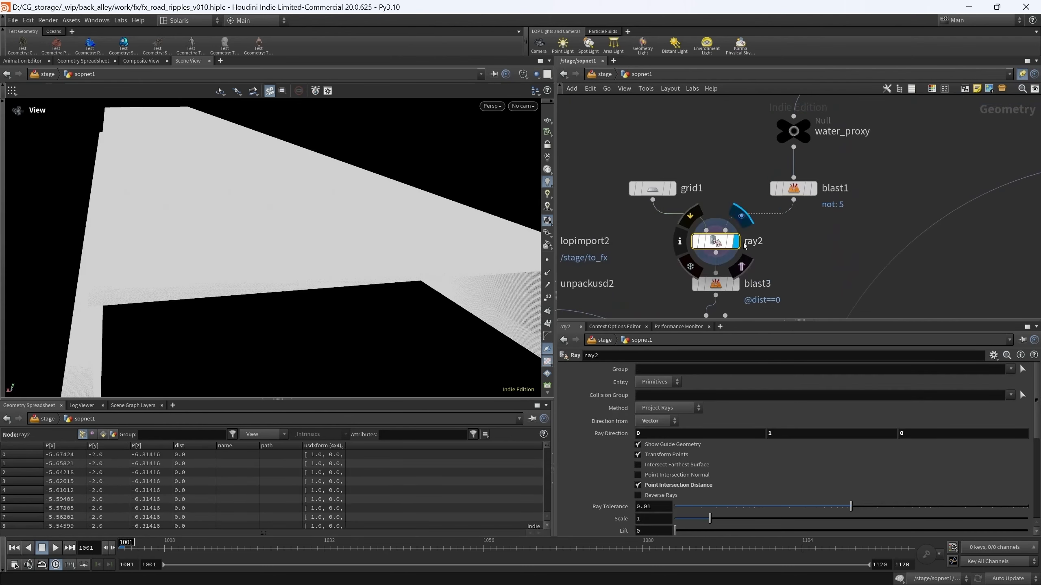
pyautogui.moveTo(263, 249); pyautogui.dragTo(274, 253)
pyautogui.moveTo(790, 261); pyautogui.dragTo(803, 243, button='middle')
pyautogui.moveTo(752, 267); pyautogui.dragTo(789, 226, button='middle')
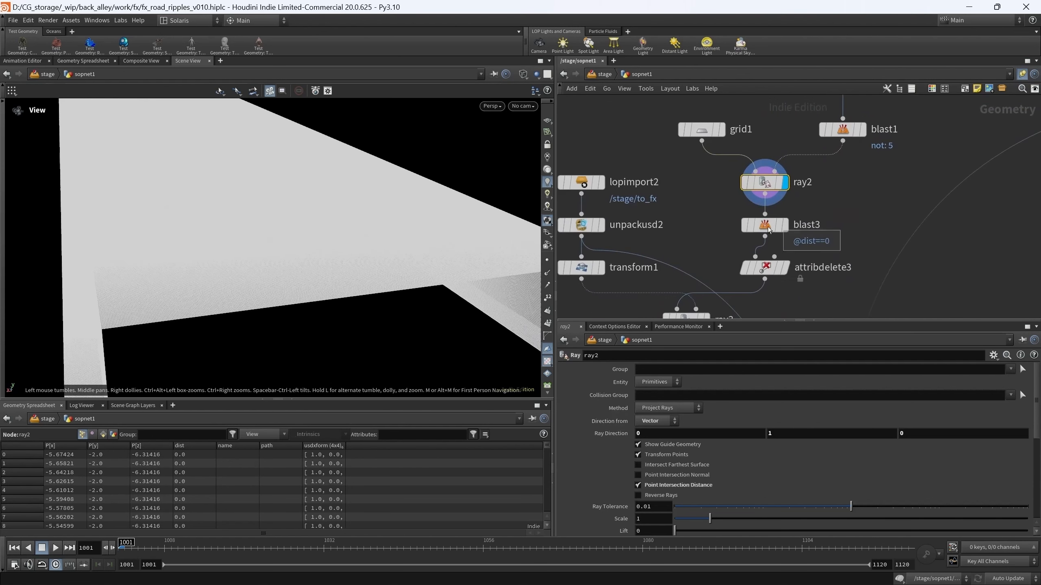
# - Display blast3 with the viewport switched back to shaded mode and inspect the dense water grid up close
pyautogui.click(770, 225)
pyautogui.click(788, 225)
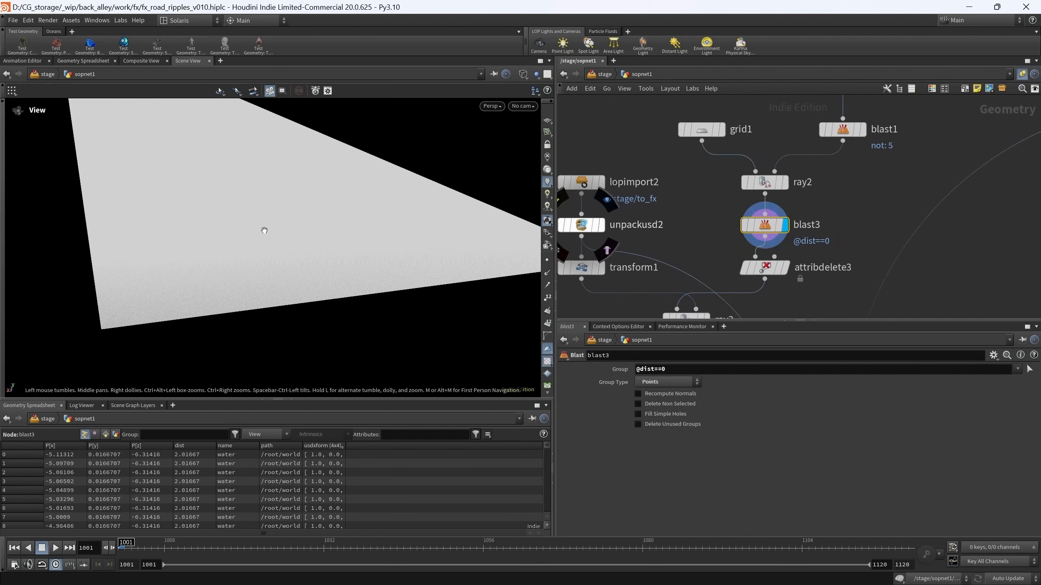
pyautogui.press('w')
pyautogui.moveTo(250, 235); pyautogui.dragTo(293, 235)
pyautogui.moveTo(293, 234); pyautogui.dragTo(314, 216, button='right')
pyautogui.moveTo(314, 216); pyautogui.dragTo(258, 245)
pyautogui.moveTo(257, 245)
pyautogui.mouseDown(button='right')
pyautogui.moveTo(264, 238)
pyautogui.moveTo(250, 234)
pyautogui.mouseUp(button='right')
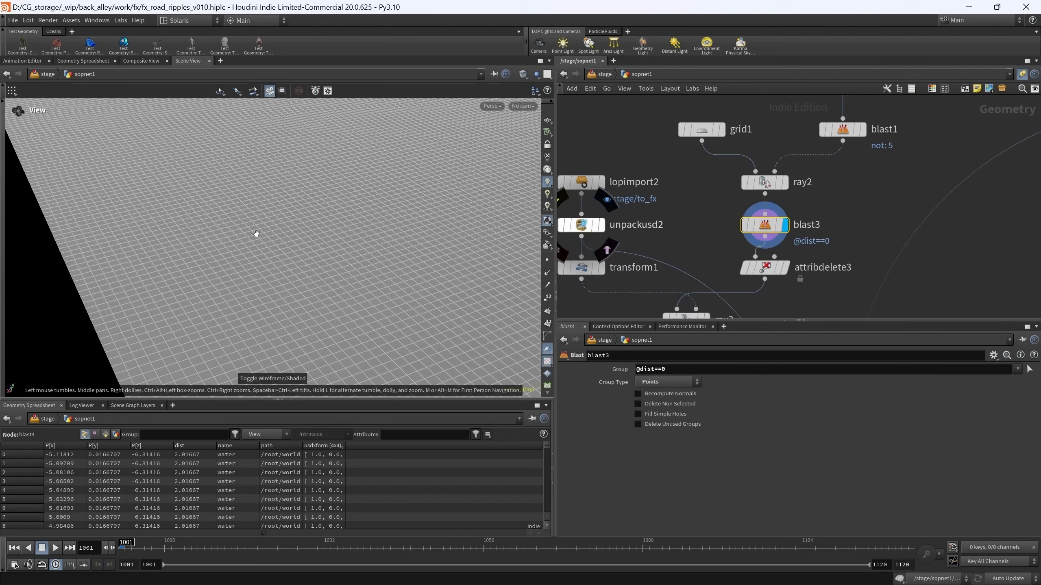
pyautogui.moveTo(303, 237)
pyautogui.mouseDown()
pyautogui.moveTo(293, 216)
pyautogui.moveTo(287, 228)
pyautogui.moveTo(313, 240)
pyautogui.mouseUp()
pyautogui.moveTo(313, 241); pyautogui.dragTo(326, 242, button='middle')
pyautogui.moveTo(327, 242); pyautogui.dragTo(276, 225)
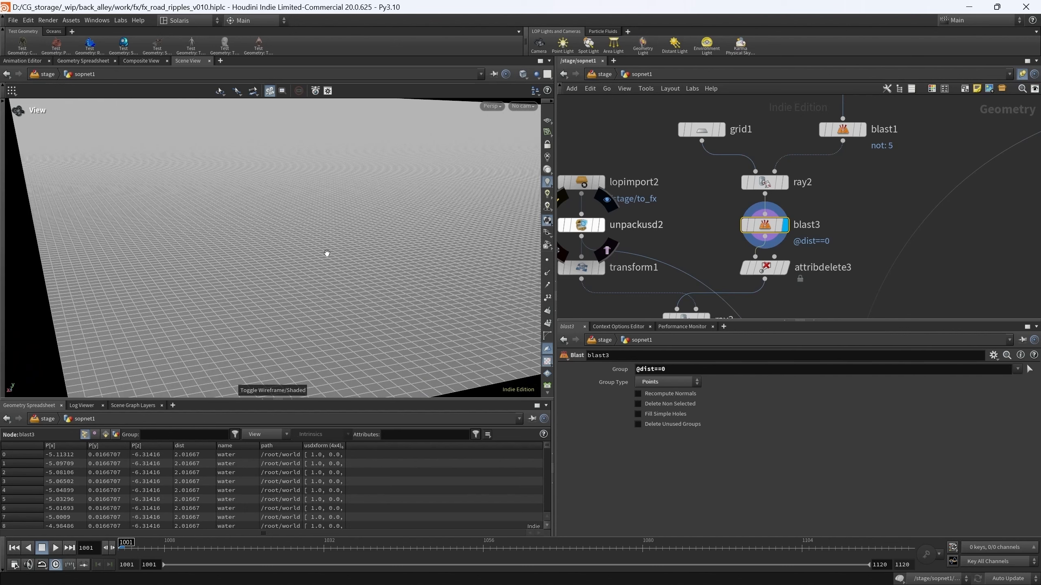
# - Select attribdelete3 below blast3 and review which point attributes it removes
pyautogui.moveTo(843, 273); pyautogui.dragTo(845, 200, button='middle')
pyautogui.scroll(-4, 845, 200)
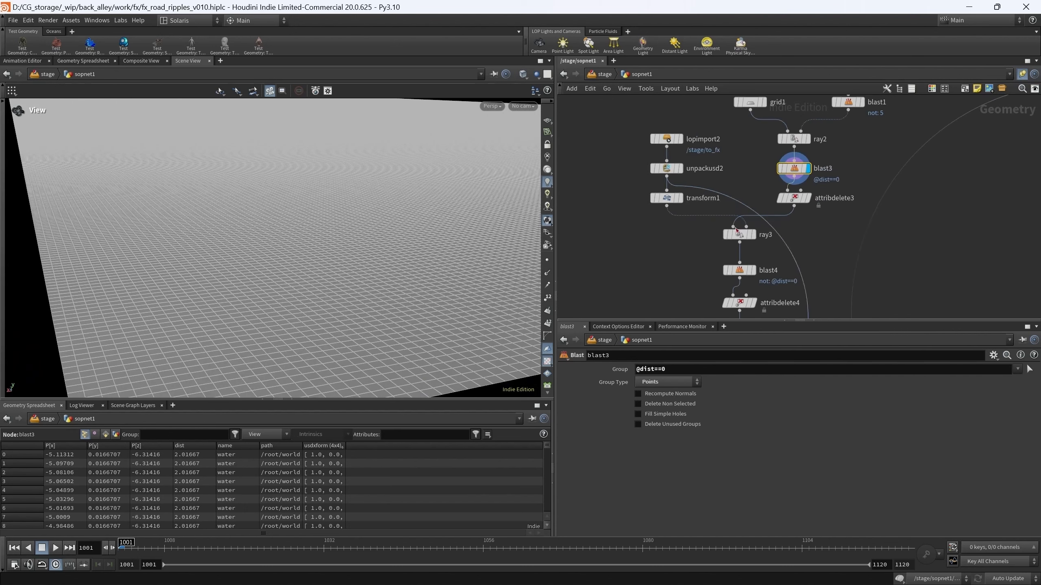
pyautogui.moveTo(266, 237); pyautogui.dragTo(277, 260)
pyautogui.moveTo(833, 217); pyautogui.dragTo(835, 233, button='middle')
pyautogui.scroll(6, 835, 233)
pyautogui.click(785, 203)
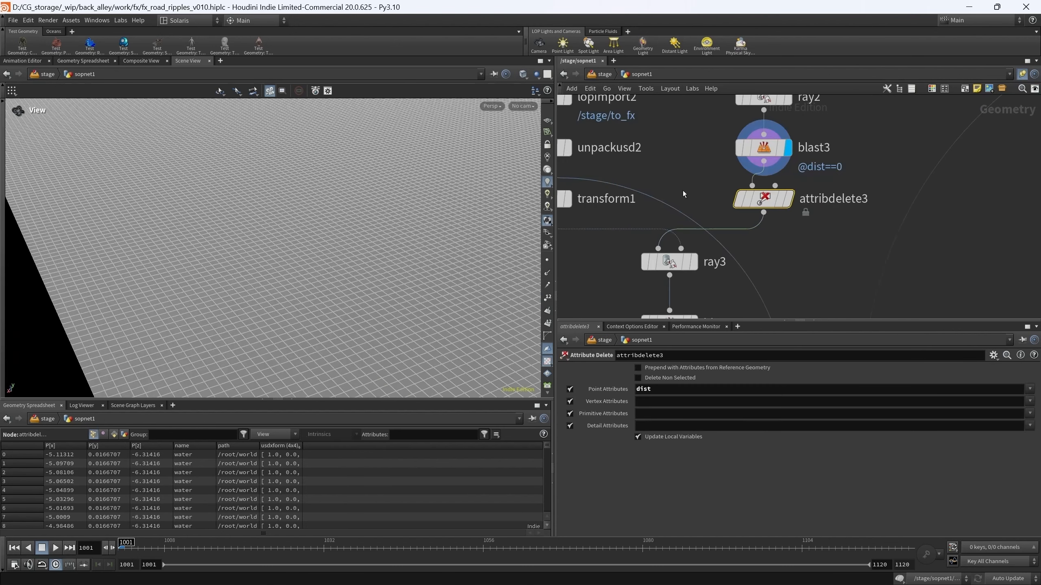
pyautogui.moveTo(786, 206); pyautogui.dragTo(815, 220, button='middle')
pyautogui.moveTo(783, 254); pyautogui.dragTo(817, 242, button='middle')
pyautogui.moveTo(651, 278); pyautogui.dragTo(667, 279, button='middle')
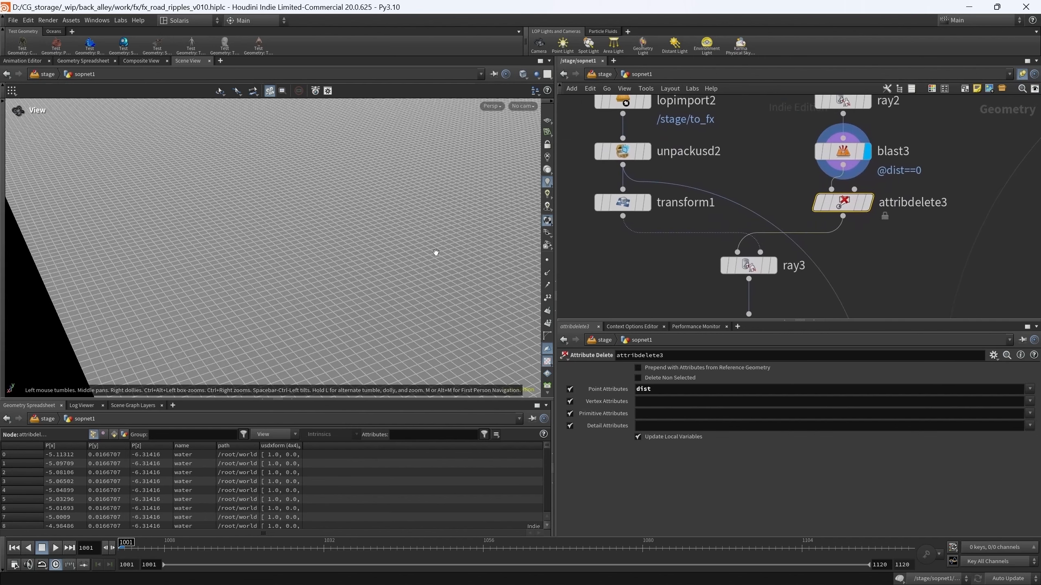
# - Display transform1 and frame its geometry in the viewport for inspection
pyautogui.click(647, 203)
pyautogui.hotkey('space', 'g')
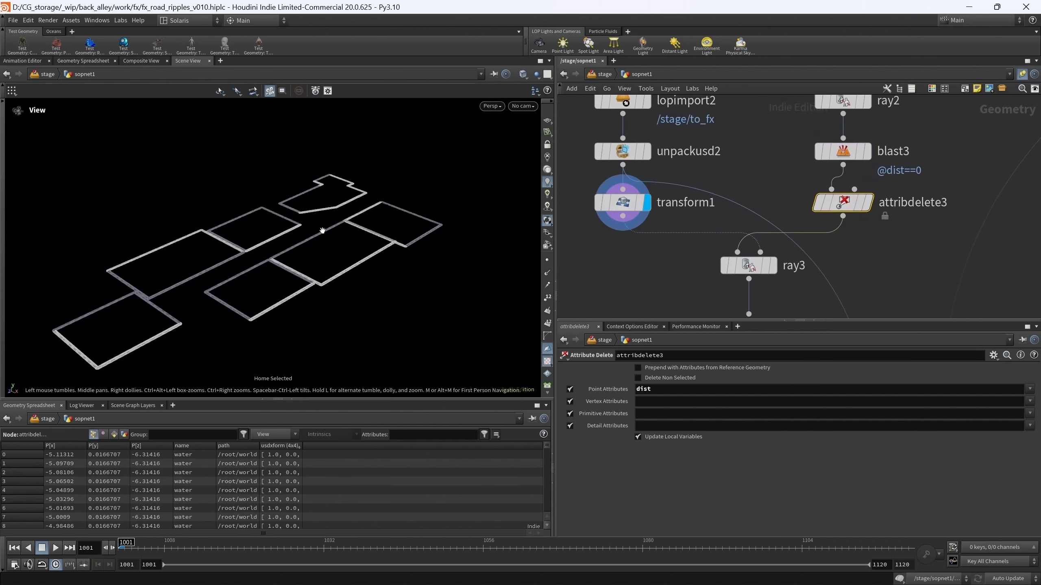
pyautogui.moveTo(321, 228); pyautogui.dragTo(133, 237)
pyautogui.moveTo(259, 283); pyautogui.dragTo(248, 272)
pyautogui.moveTo(249, 272); pyautogui.dragTo(302, 233, button='right')
# - Display ray3 and examine the water grid projected against the transformed geometry
pyautogui.moveTo(774, 271); pyautogui.dragTo(738, 221, button='middle')
pyautogui.click(735, 215)
pyautogui.click(717, 221)
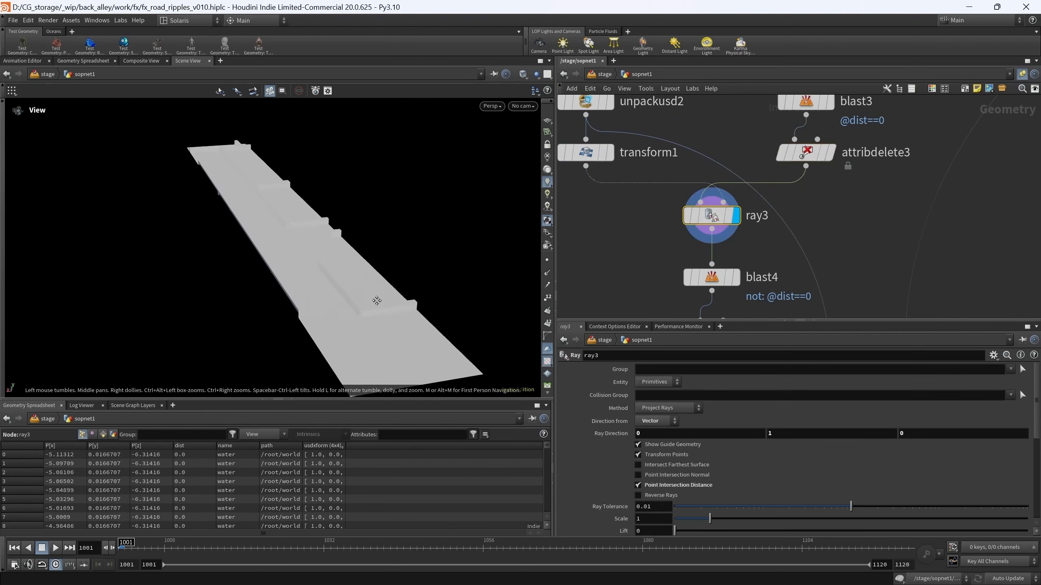
pyautogui.moveTo(375, 300); pyautogui.dragTo(315, 256, button='middle')
pyautogui.moveTo(316, 256); pyautogui.dragTo(392, 199, button='right')
# - Display blast4 and clean2 in turn to inspect the water grid with the intersecting points removed
pyautogui.click(697, 274)
pyautogui.click(735, 277)
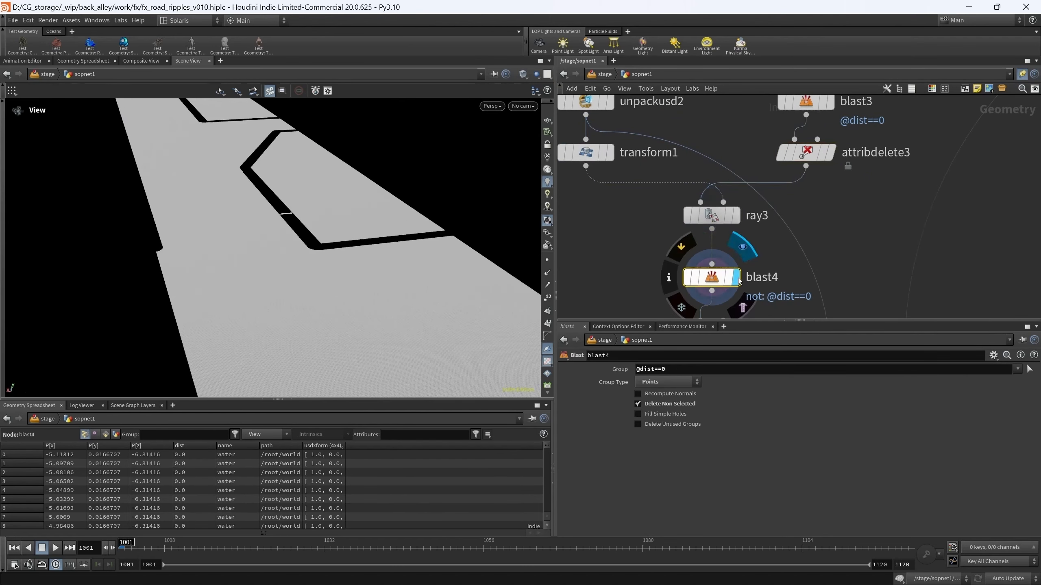
pyautogui.moveTo(304, 250); pyautogui.dragTo(313, 310, button='middle')
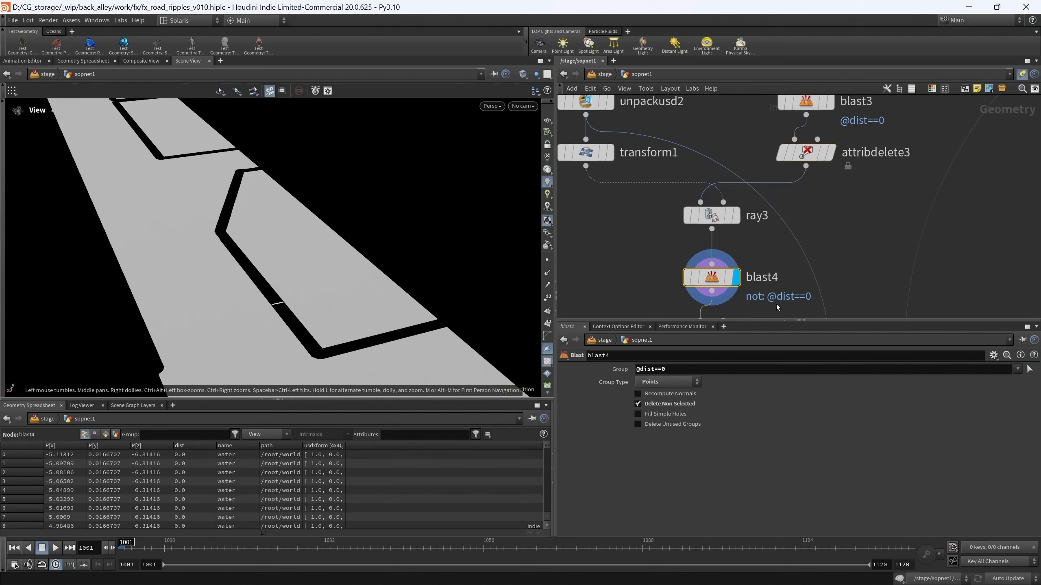
pyautogui.moveTo(776, 304); pyautogui.dragTo(747, 143, button='middle')
pyautogui.click(708, 230)
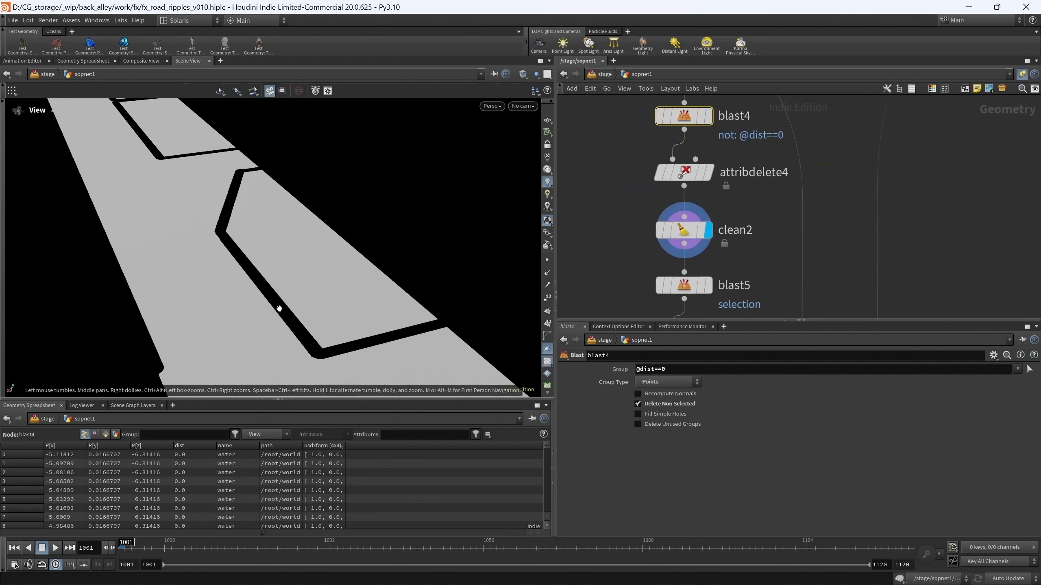
# - Display blast5 below clean2 and compare the water surface before and after its primitive selection is removed
pyautogui.moveTo(280, 308); pyautogui.dragTo(323, 330, button='middle')
pyautogui.moveTo(323, 330); pyautogui.dragTo(314, 304, button='right')
pyautogui.moveTo(314, 303); pyautogui.dragTo(336, 222, button='middle')
pyautogui.middleClick(690, 232)
pyautogui.moveTo(753, 257); pyautogui.dragTo(748, 161, button='middle')
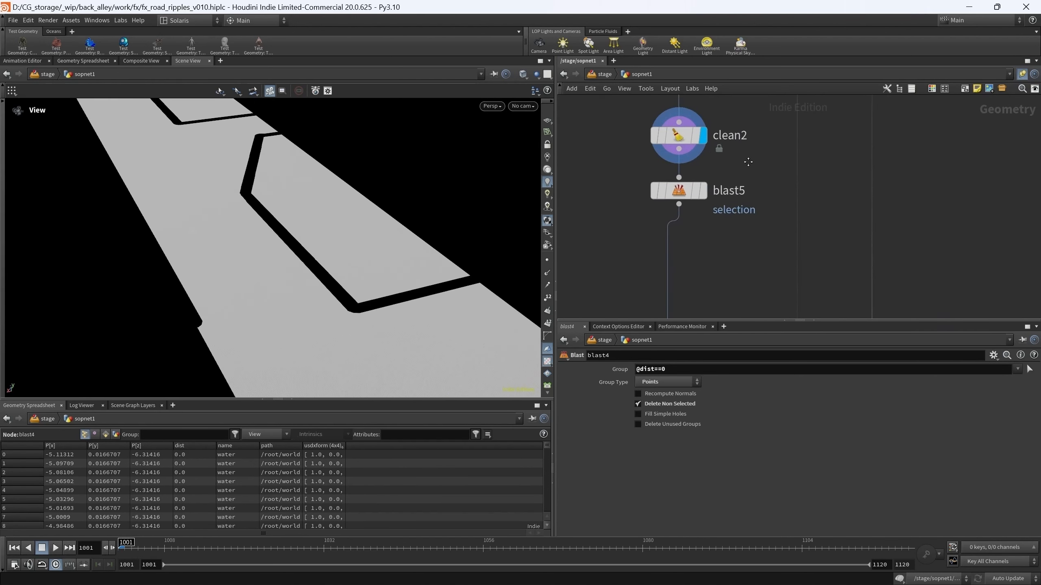
pyautogui.click(703, 190)
pyautogui.moveTo(409, 309); pyautogui.dragTo(282, 193)
pyautogui.click(703, 135)
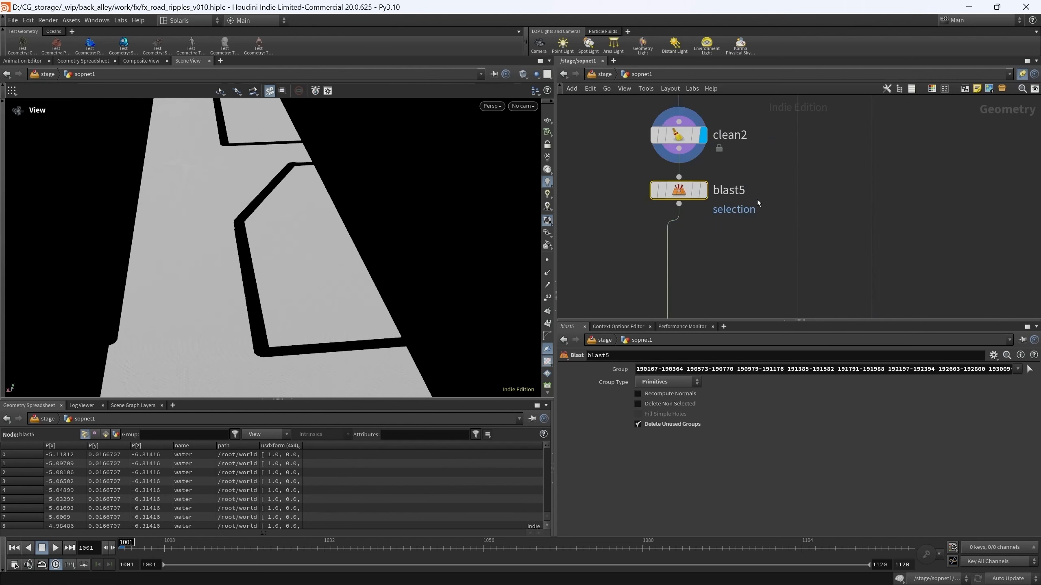
pyautogui.click(702, 190)
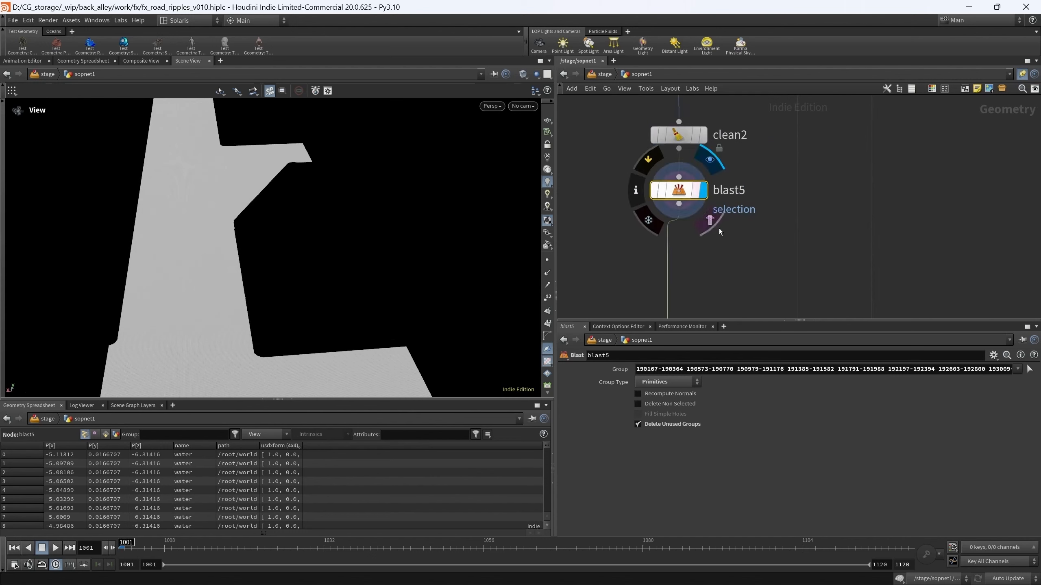
# - Display group2 and inspect which water primitives its bounding box captures
pyautogui.scroll(-5, 728, 207)
pyautogui.moveTo(210, 279); pyautogui.dragTo(271, 256)
pyautogui.scroll(4, 682, 212)
pyautogui.click(682, 211)
pyautogui.click(704, 211)
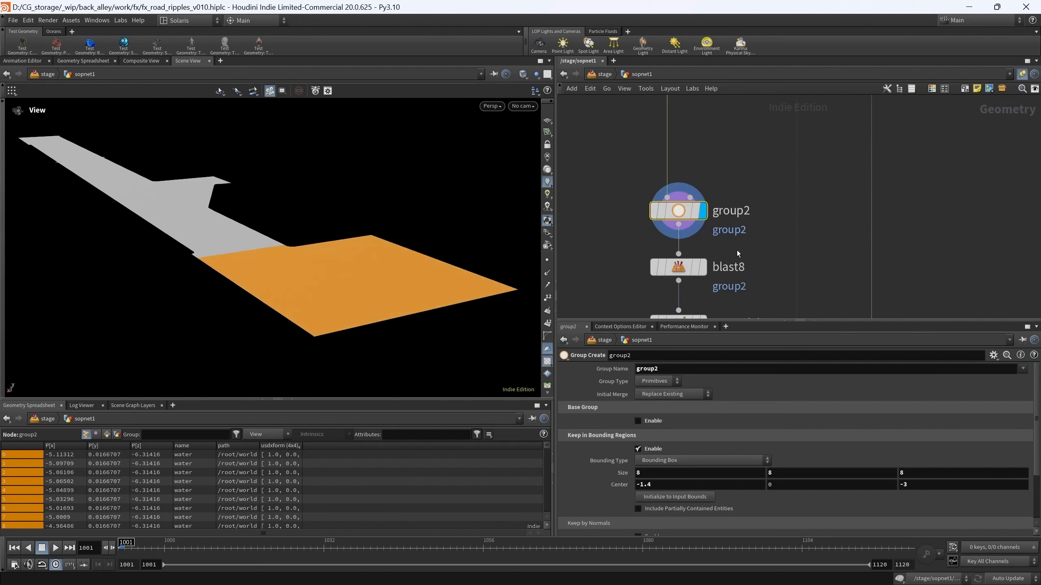
# - Display groupdelete1 below blast8 and examine the trimmed water surface from several angles
pyautogui.moveTo(737, 250); pyautogui.dragTo(737, 186, button='middle')
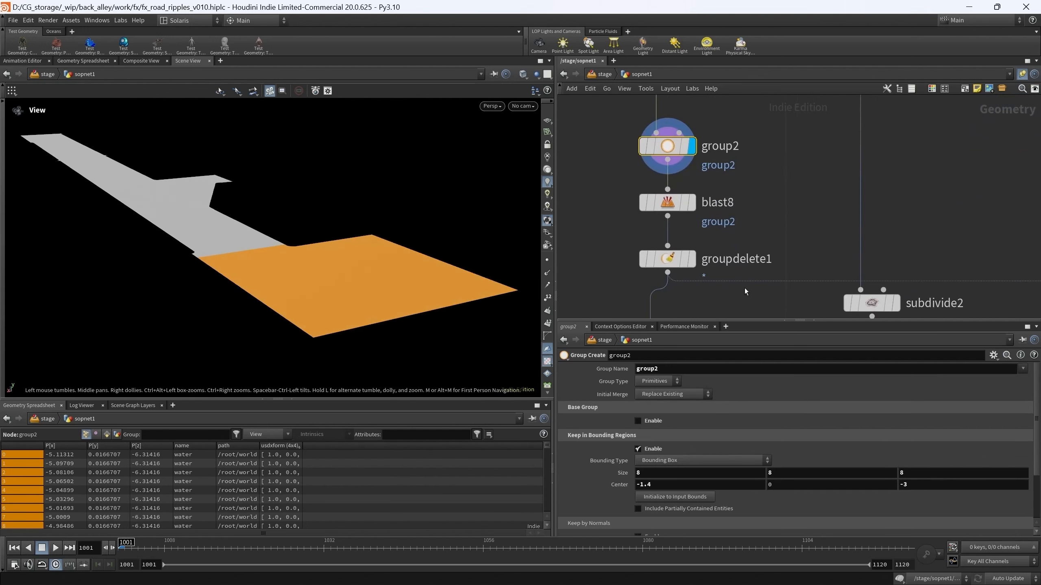
pyautogui.click(667, 258)
pyautogui.click(692, 258)
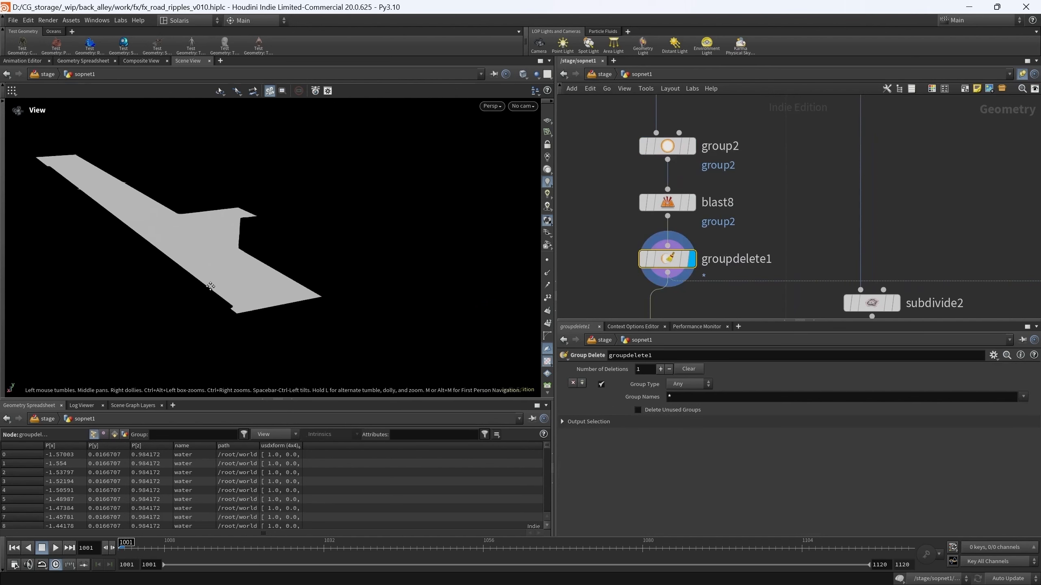
pyautogui.moveTo(210, 286); pyautogui.dragTo(345, 292)
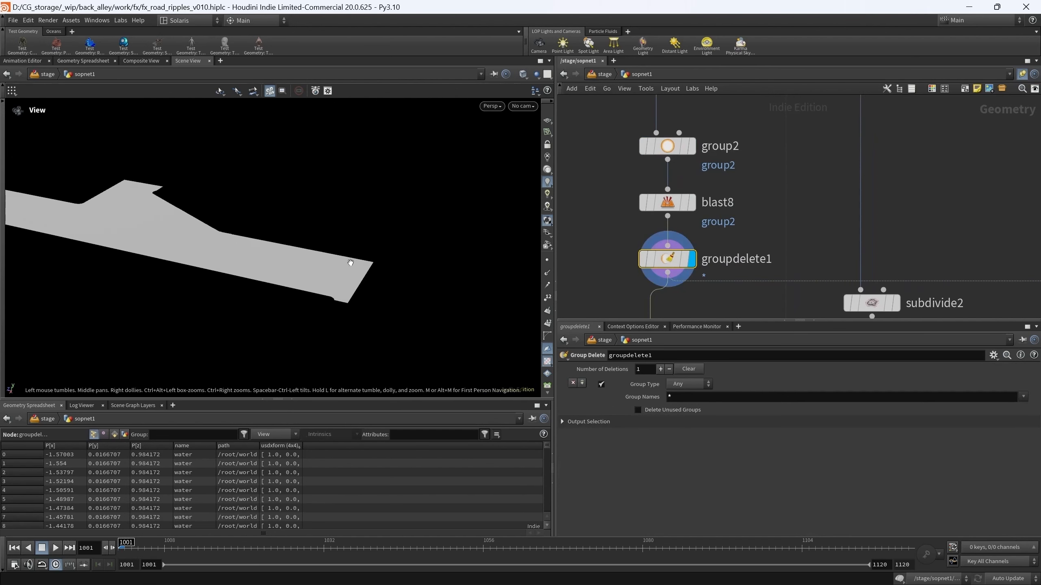
pyautogui.moveTo(351, 263); pyautogui.dragTo(398, 293, button='middle')
pyautogui.moveTo(342, 298); pyautogui.dragTo(276, 300)
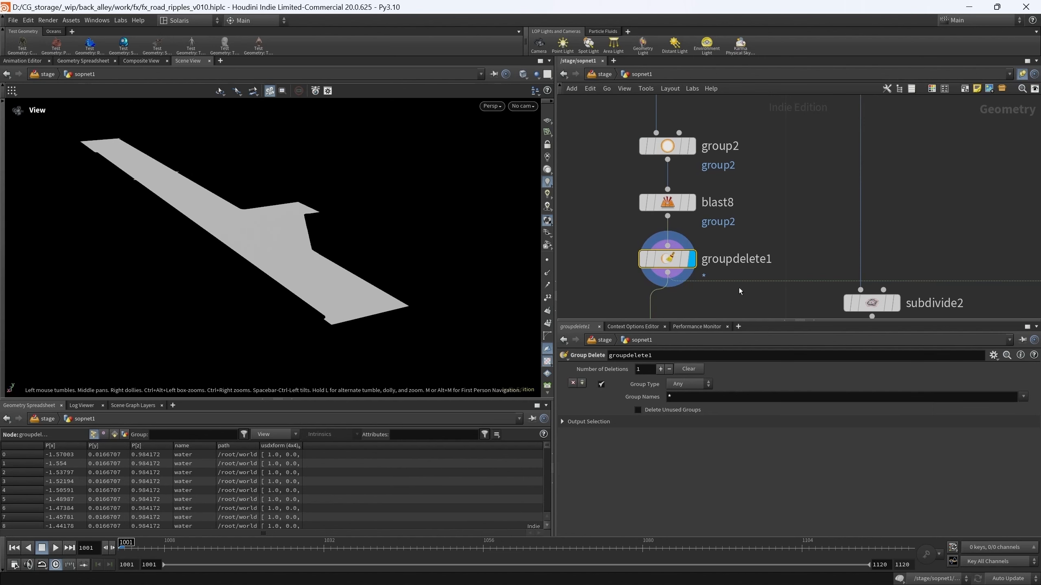
# - Select ray1 to review its projection settings and display merge1 to inspect the strips feeding it
pyautogui.scroll(-4, 738, 292)
pyautogui.moveTo(738, 308); pyautogui.dragTo(567, 234, button='middle')
pyautogui.scroll(4, 771, 241)
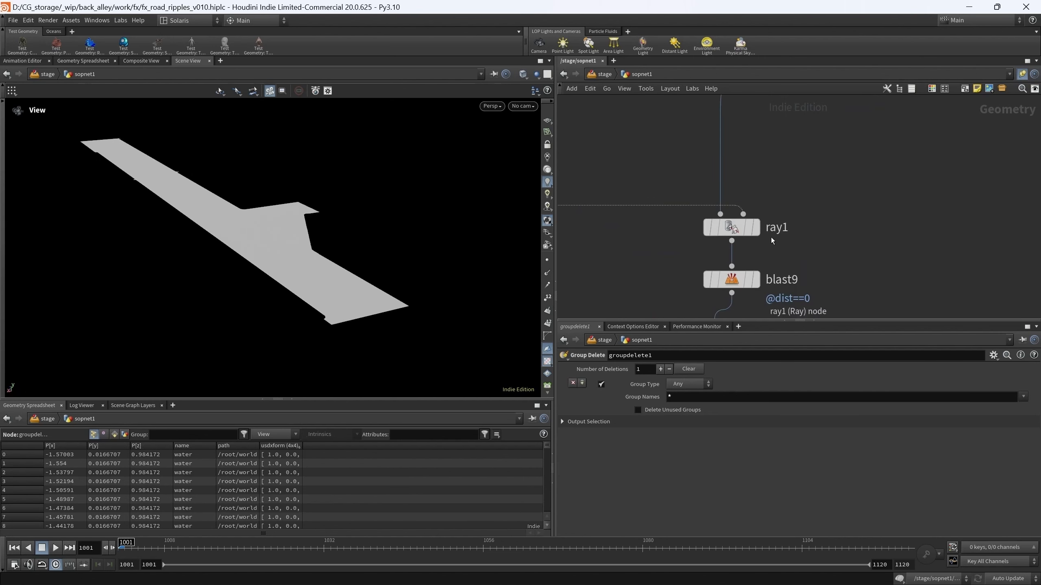
pyautogui.moveTo(668, 208); pyautogui.dragTo(668, 207)
pyautogui.scroll(-3, 840, 172)
pyautogui.click(848, 143)
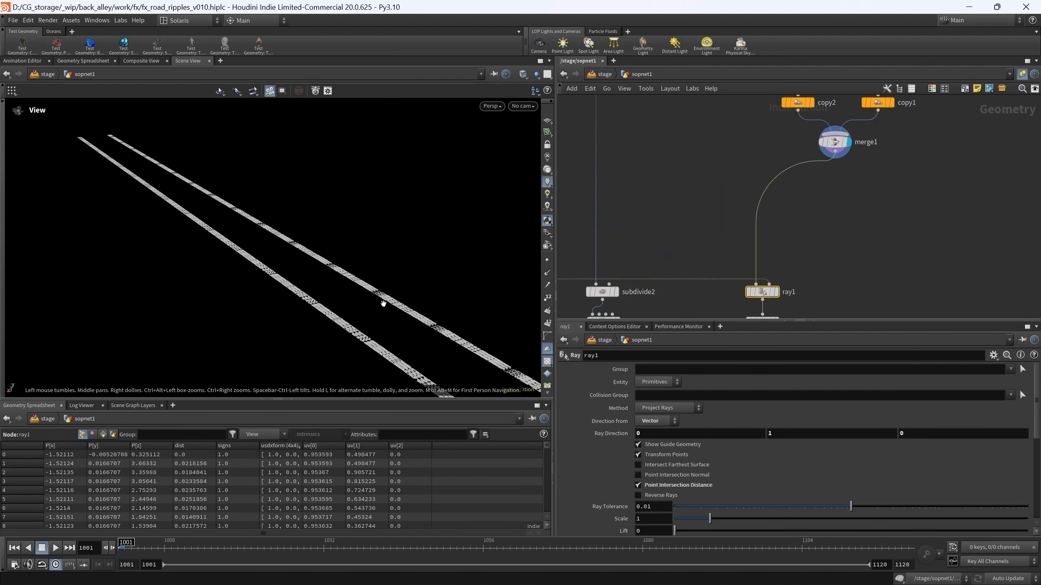
pyautogui.moveTo(383, 300); pyautogui.dragTo(375, 279)
# - Display groupdelete1 and blast9 in turn to compare the water surface with the projected strips
pyautogui.moveTo(664, 262); pyautogui.dragTo(767, 175, button='middle')
pyautogui.click(602, 179)
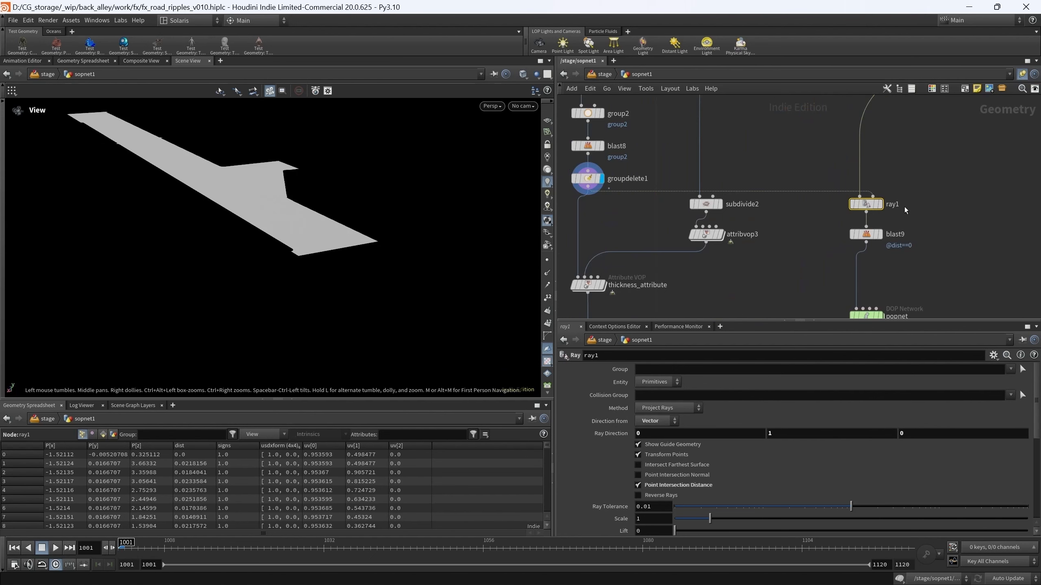
pyautogui.scroll(3, 906, 209)
pyautogui.click(871, 246)
pyautogui.click(848, 246)
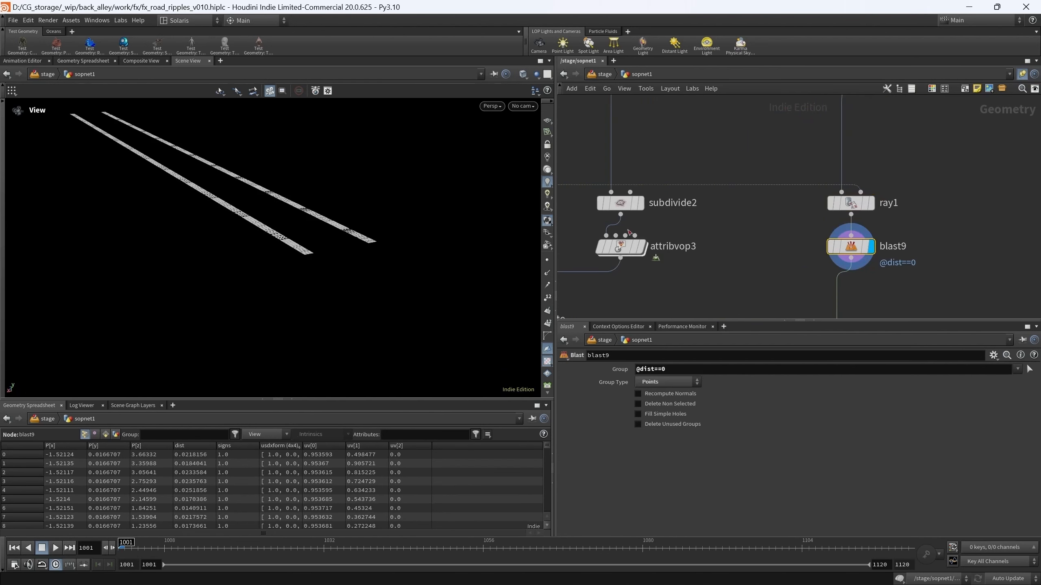
pyautogui.moveTo(303, 209); pyautogui.dragTo(338, 268, button='middle')
pyautogui.moveTo(330, 269); pyautogui.dragTo(265, 267)
# - Inspect the blast9 strips and select the popnet DOP network below them to review its simulation settings
pyautogui.scroll(-5, 761, 229)
pyautogui.moveTo(753, 274); pyautogui.dragTo(666, 205, button='middle')
pyautogui.scroll(3, 740, 215)
pyautogui.scroll(3, 774, 194)
pyautogui.moveTo(755, 175); pyautogui.dragTo(747, 193, button='middle')
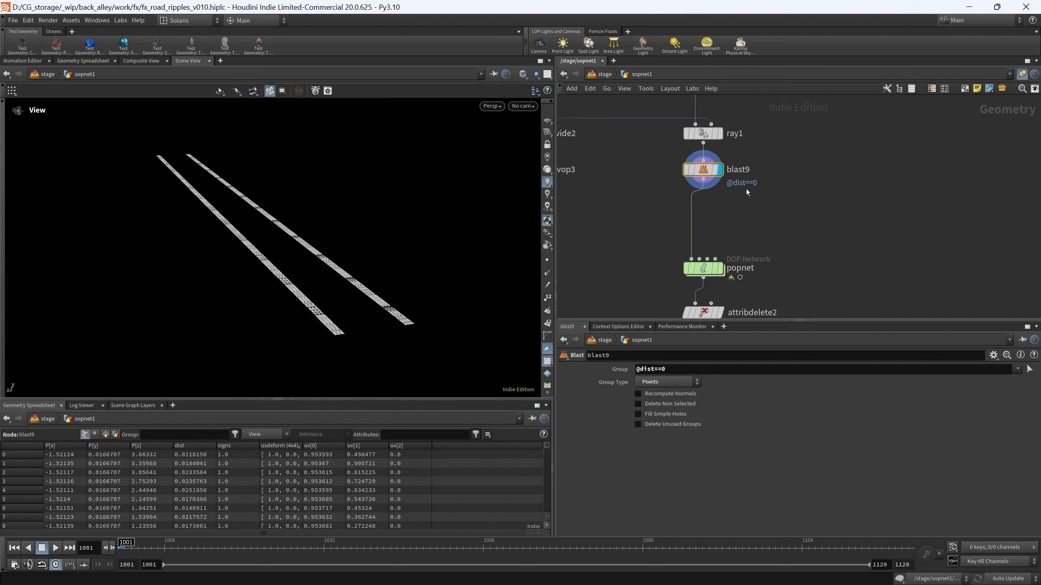
pyautogui.moveTo(287, 254)
pyautogui.mouseDown()
pyautogui.moveTo(269, 263)
pyautogui.moveTo(309, 272)
pyautogui.moveTo(289, 234)
pyautogui.mouseUp()
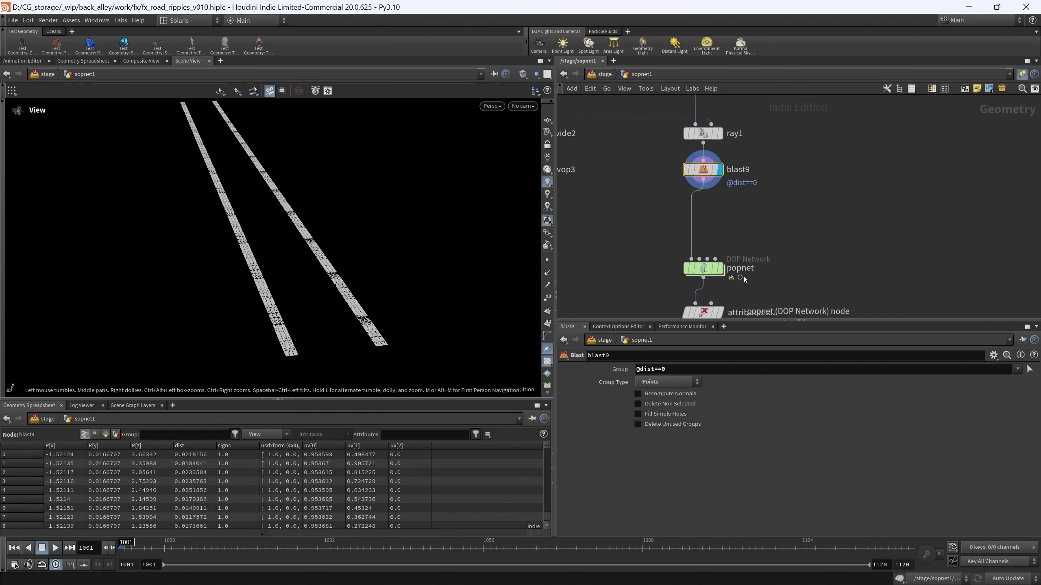
pyautogui.moveTo(771, 294); pyautogui.dragTo(782, 301, button='middle')
pyautogui.click(714, 275)
pyautogui.moveTo(642, 269); pyautogui.dragTo(637, 162, button='middle')
pyautogui.moveTo(755, 298); pyautogui.dragTo(780, 258, button='middle')
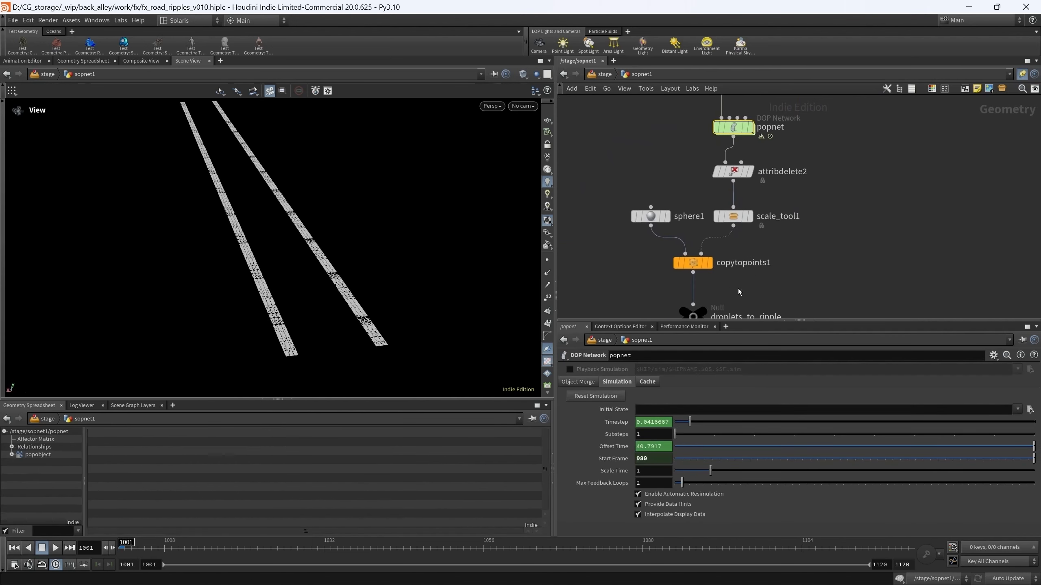
# - Select copytopoints1 and the sphere1 node feeding it to review how the droplet geometry is instanced
pyautogui.click(699, 265)
pyautogui.click(639, 216)
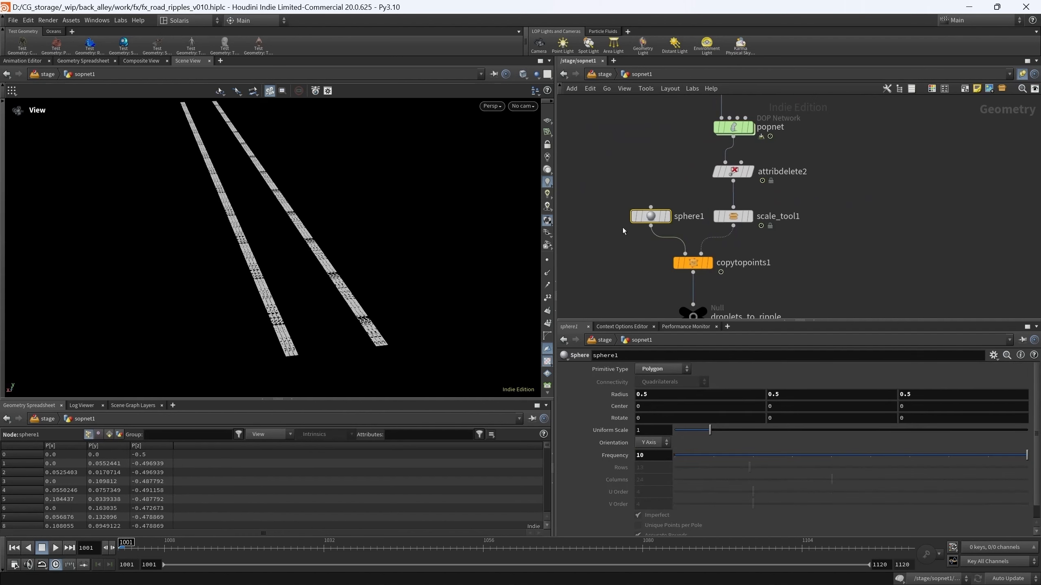
pyautogui.scroll(2, 620, 274)
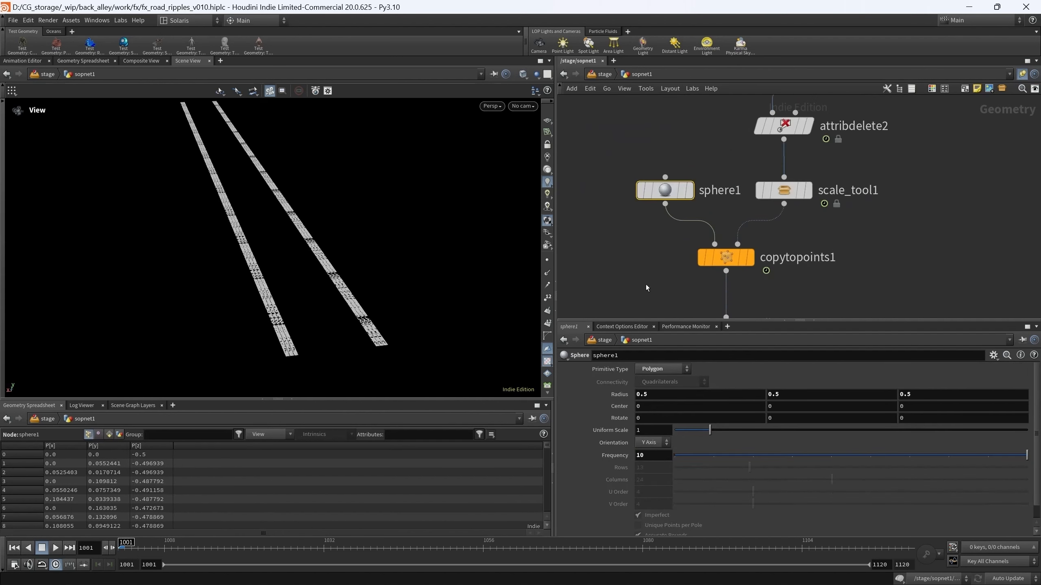
pyautogui.moveTo(667, 286); pyautogui.dragTo(642, 272, button='middle')
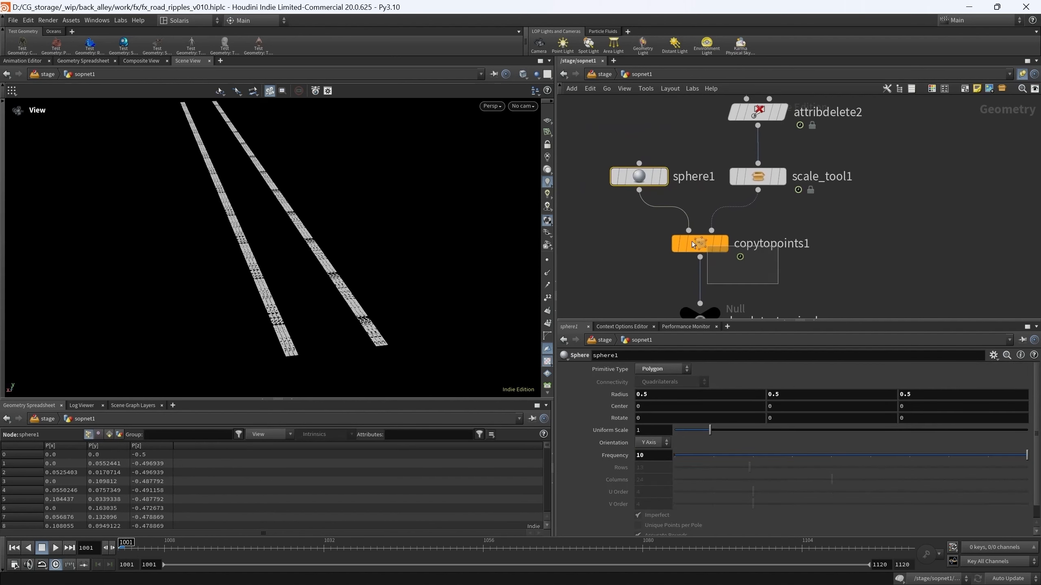
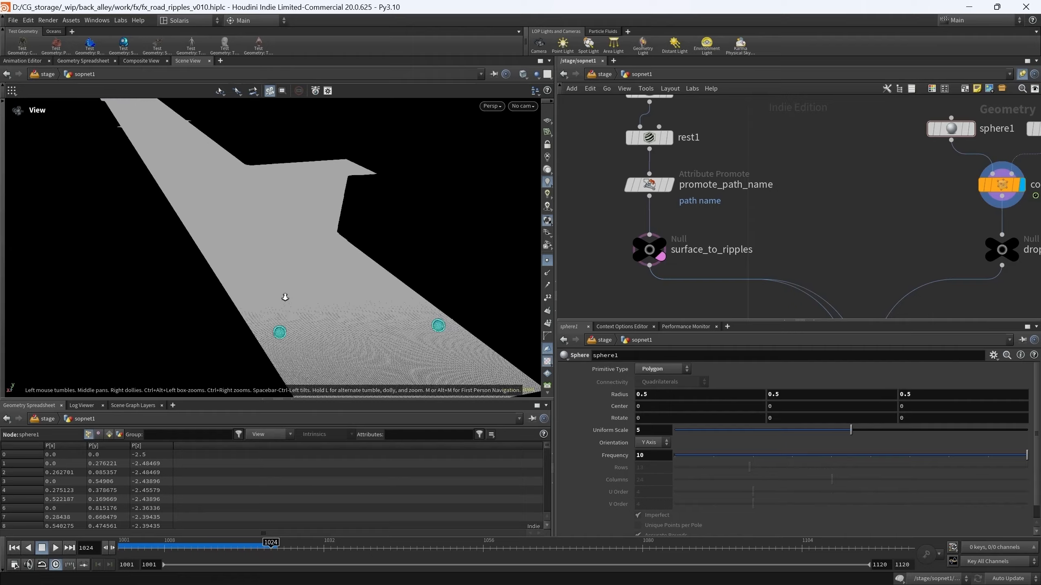
# - Examine the enlarged droplet spheres over the water surface and locate the droplets_to_ripple branch
pyautogui.moveTo(308, 289); pyautogui.dragTo(293, 292, button='middle')
pyautogui.moveTo(293, 292); pyautogui.dragTo(272, 291)
pyautogui.moveTo(271, 290); pyautogui.dragTo(258, 361, button='right')
pyautogui.moveTo(821, 235); pyautogui.dragTo(704, 228, button='middle')
pyautogui.scroll(-3, 797, 211)
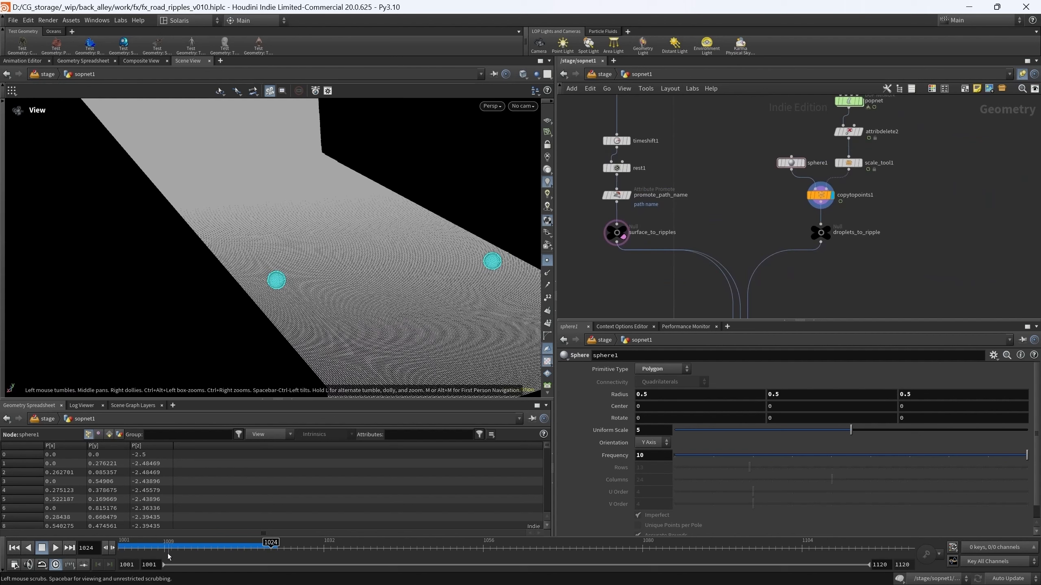
# - Return to the first frame and set sphere1's uniform scale to 1
pyautogui.click(14, 548)
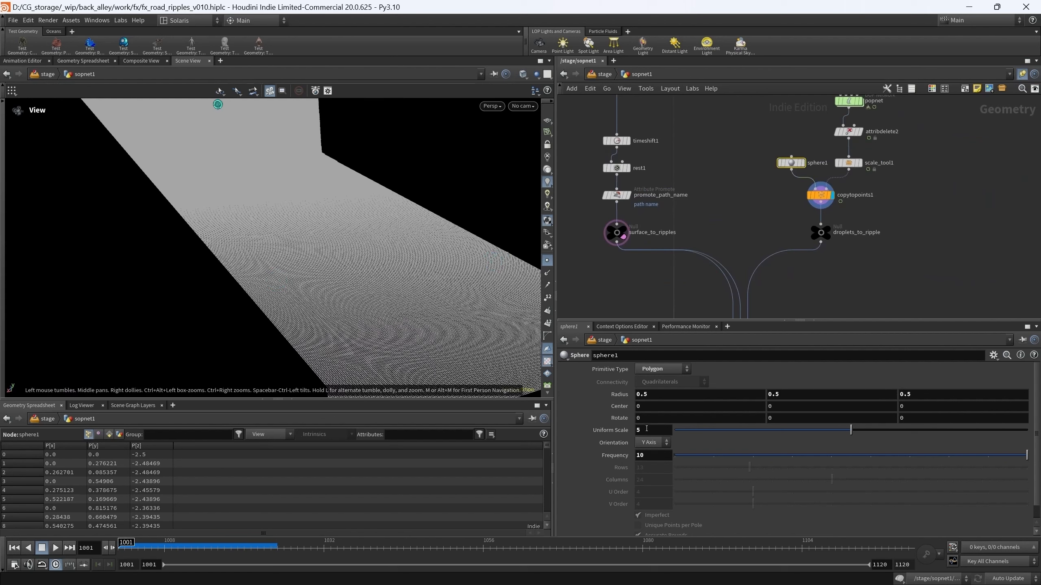
pyautogui.write('1')
pyautogui.press('Return')
pyautogui.click(911, 232)
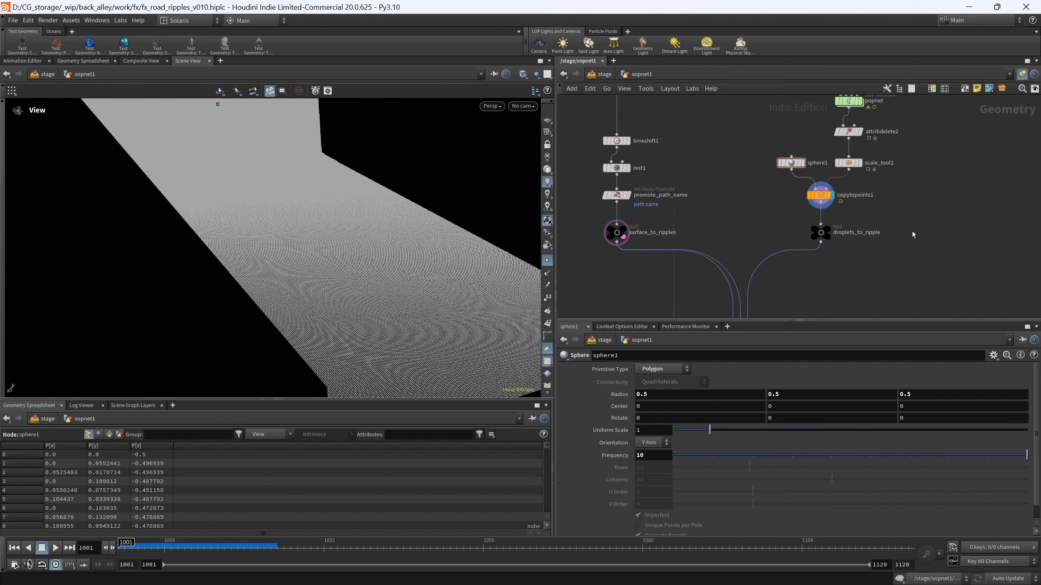
# - Select the surface_to_ripples null and review the point attributes passed to the ripple simulation
pyautogui.moveTo(888, 234); pyautogui.dragTo(898, 168, button='middle')
pyautogui.scroll(-1, 897, 168)
pyautogui.scroll(2, 605, 264)
pyautogui.moveTo(664, 182); pyautogui.dragTo(636, 259, button='middle')
pyautogui.click(611, 246)
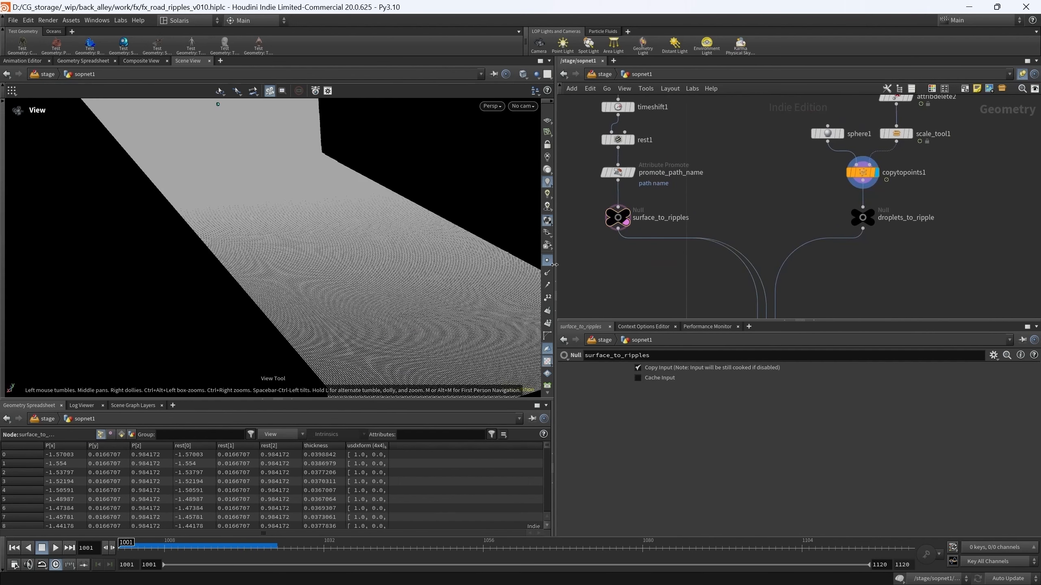
pyautogui.click(624, 225)
# - Select ripplesolver1 and review its setup, simulation, thickness, clamping and output parameters
pyautogui.moveTo(918, 276); pyautogui.dragTo(880, 247, button='middle')
pyautogui.scroll(1, 881, 247)
pyautogui.moveTo(830, 271); pyautogui.dragTo(829, 242, button='middle')
pyautogui.moveTo(793, 277); pyautogui.dragTo(842, 210, button='middle')
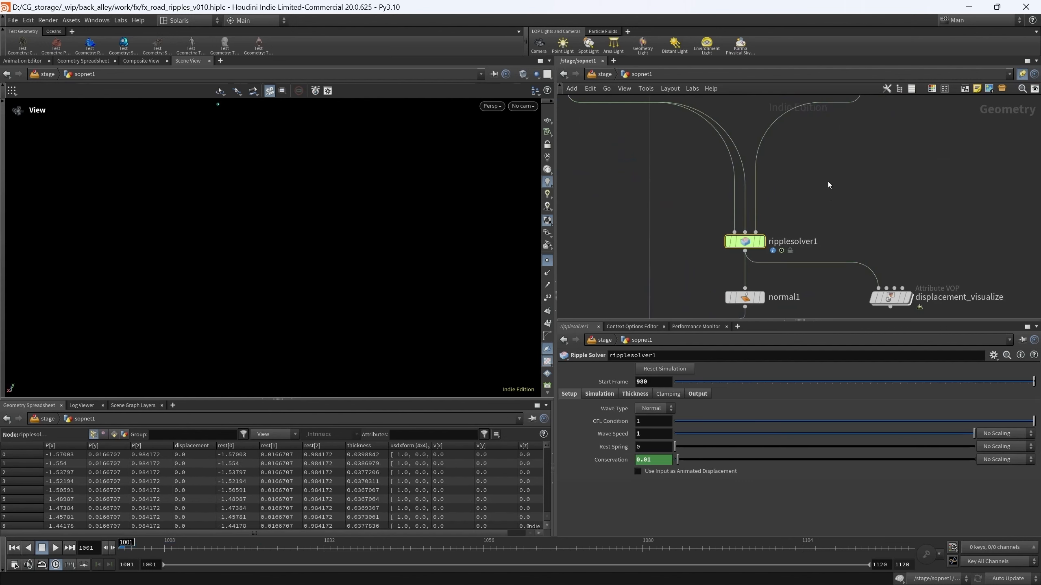
pyautogui.moveTo(902, 197); pyautogui.dragTo(870, 181, button='middle')
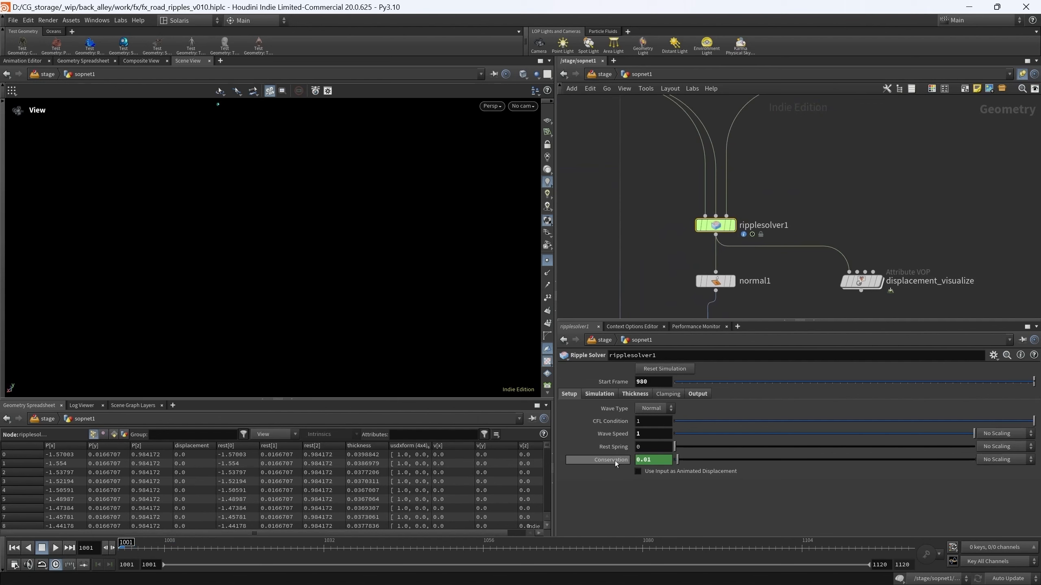
pyautogui.click(697, 395)
pyautogui.click(668, 392)
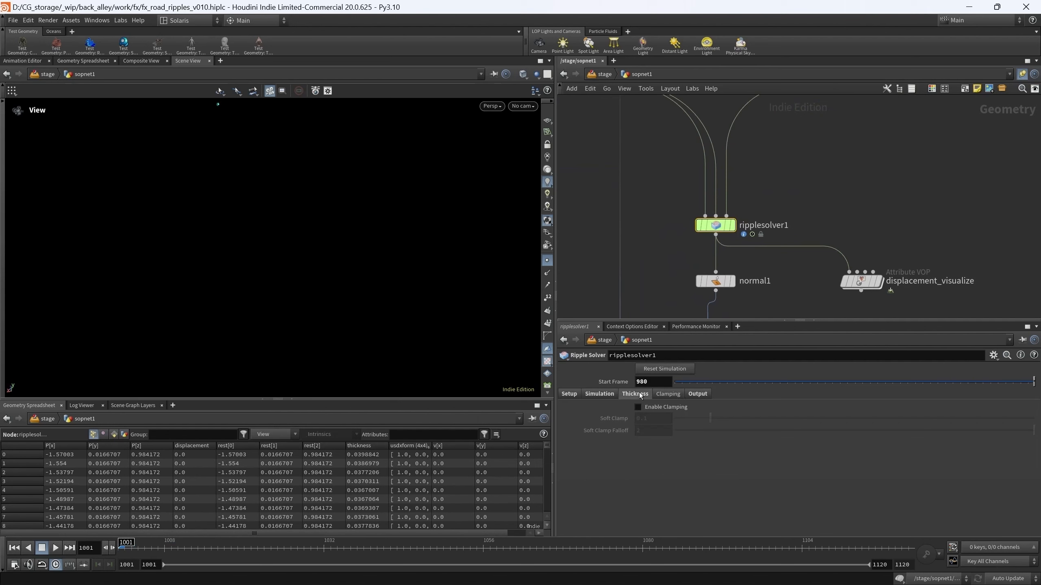
pyautogui.click(639, 392)
pyautogui.click(607, 393)
pyautogui.click(568, 393)
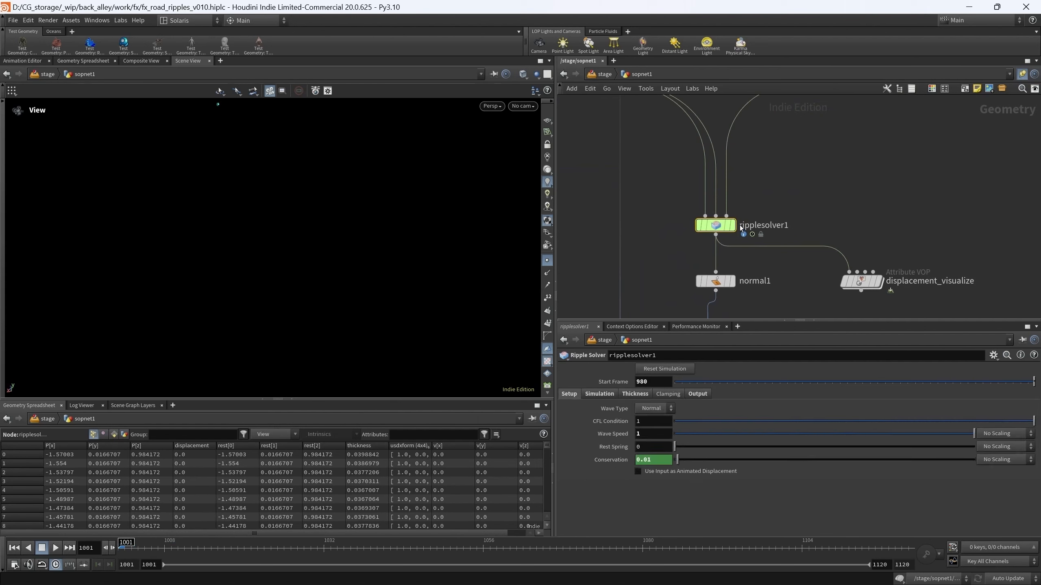
# - Display ripplesolver1, inspect the water surface up close and scrub through the first frames of the simulation
pyautogui.click(730, 225)
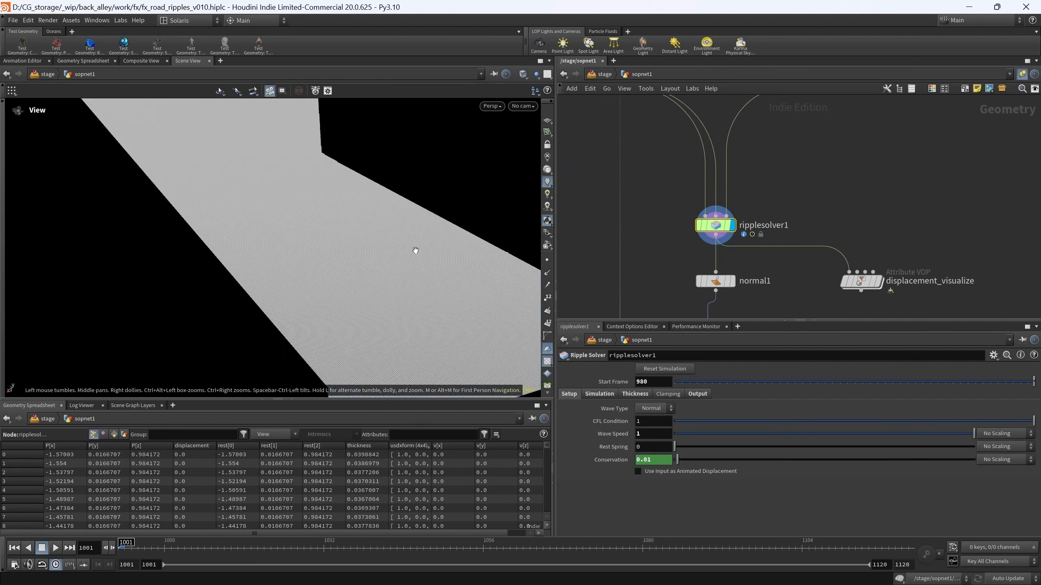
pyautogui.moveTo(415, 250); pyautogui.dragTo(325, 267)
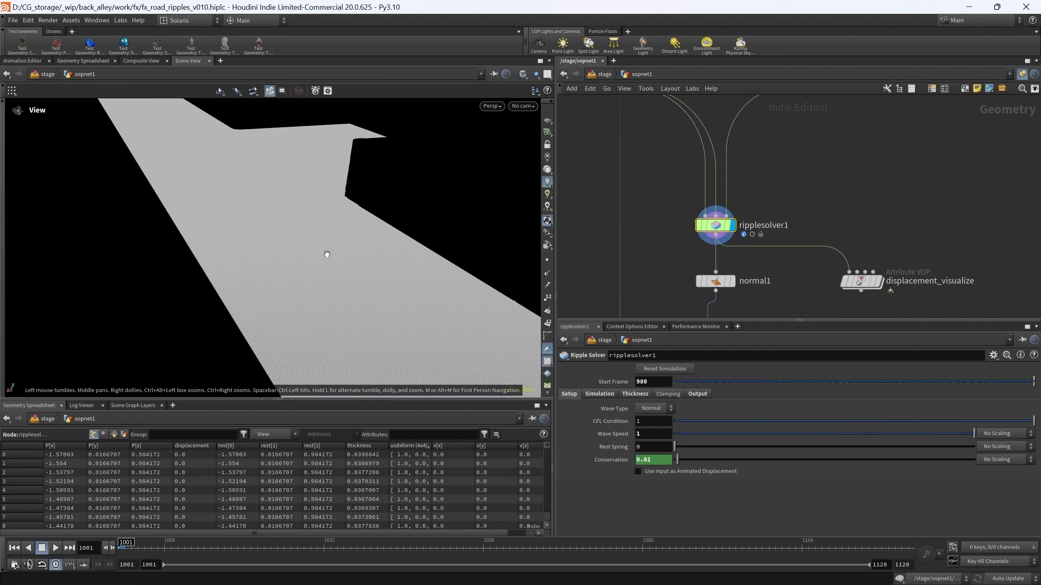
pyautogui.moveTo(294, 309); pyautogui.dragTo(268, 267)
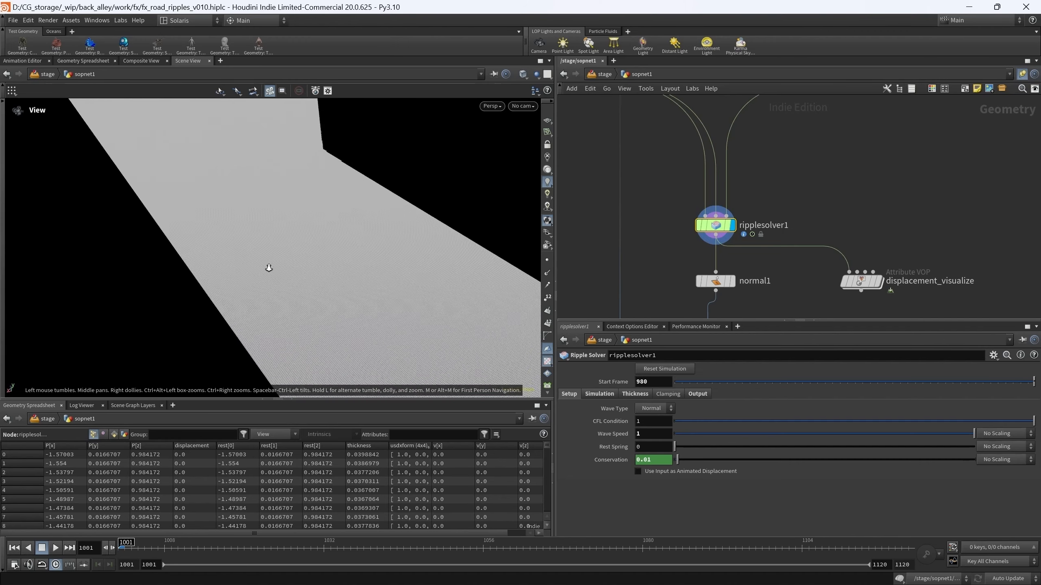
pyautogui.moveTo(268, 268); pyautogui.dragTo(326, 139, button='right')
pyautogui.moveTo(325, 139); pyautogui.dragTo(231, 248)
pyautogui.moveTo(231, 248); pyautogui.dragTo(196, 384, button='right')
pyautogui.moveTo(305, 293)
pyautogui.mouseDown()
pyautogui.moveTo(327, 256)
pyautogui.moveTo(311, 283)
pyautogui.mouseUp()
pyautogui.hotkey('shift', 'w')
pyautogui.moveTo(281, 281); pyautogui.dragTo(284, 196, button='right')
pyautogui.moveTo(126, 546); pyautogui.dragTo(138, 543)
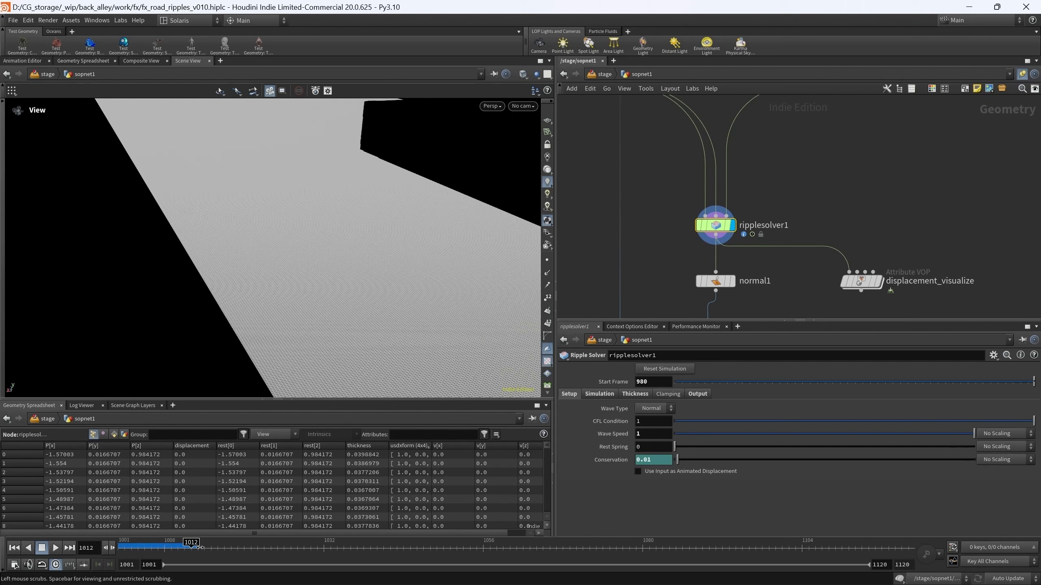
pyautogui.moveTo(125, 549); pyautogui.dragTo(120, 549)
# - Display displacement_visualize in shaded view and scrub to frame 1015 to examine the ripple displacement pattern
pyautogui.moveTo(919, 314); pyautogui.dragTo(856, 268, button='middle')
pyautogui.click(800, 236)
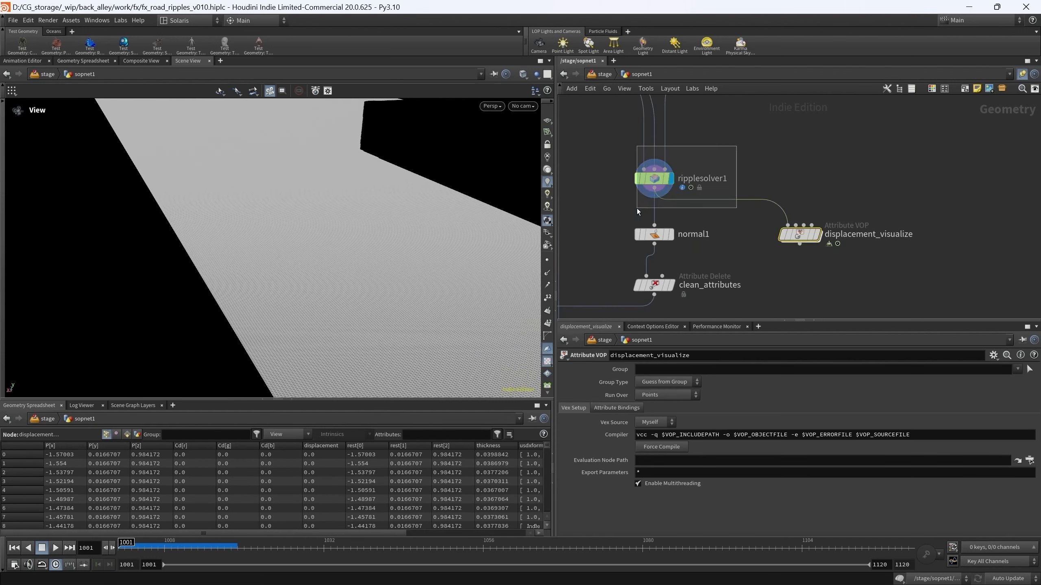
pyautogui.click(818, 234)
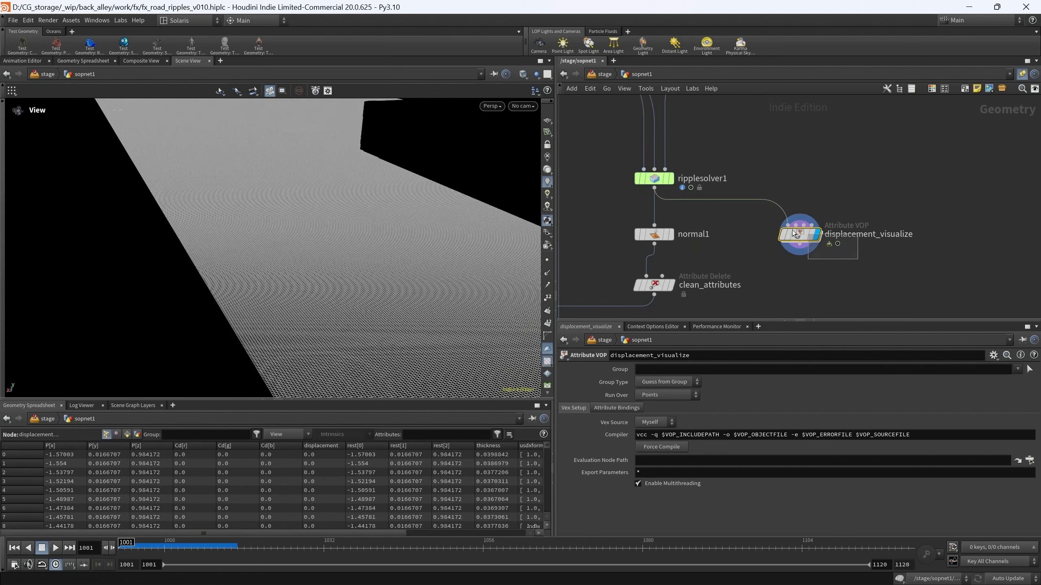
pyautogui.hotkey('shift', 'w')
pyautogui.moveTo(350, 241); pyautogui.dragTo(292, 283)
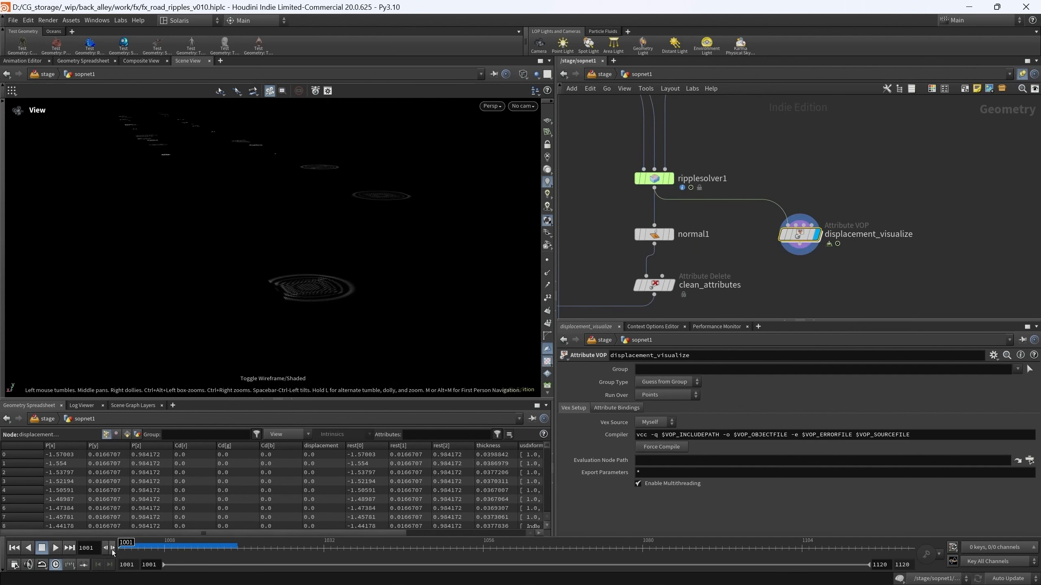
pyautogui.moveTo(127, 550); pyautogui.dragTo(212, 550)
pyautogui.moveTo(227, 213); pyautogui.dragTo(270, 263, button='middle')
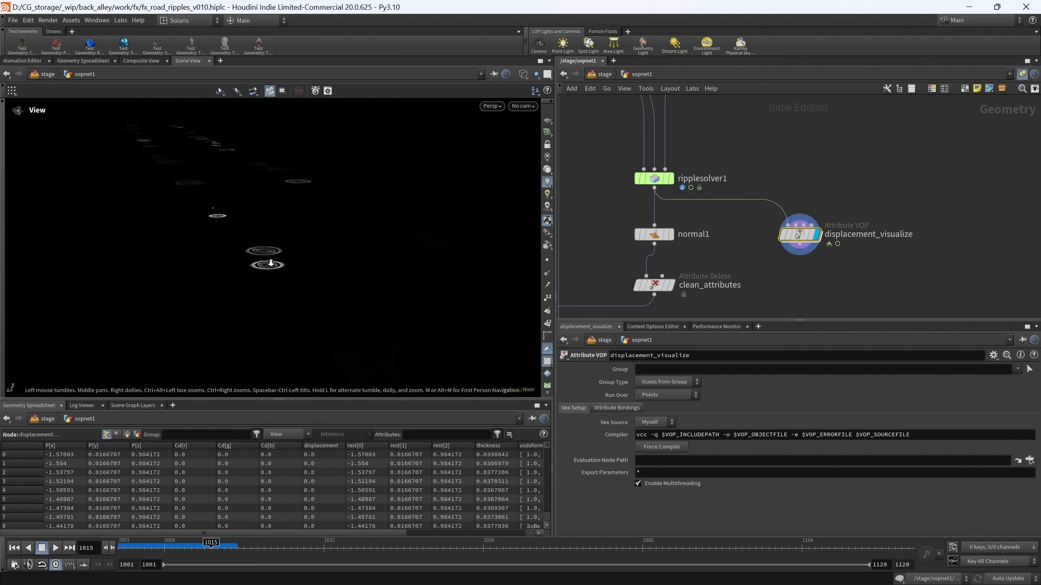
# - Return the timeline to frame 1001 and select clean_attributes to review the point attributes it deletes
pyautogui.moveTo(269, 263); pyautogui.dragTo(242, 224, button='right')
pyautogui.moveTo(242, 223); pyautogui.dragTo(285, 285)
pyautogui.moveTo(211, 550); pyautogui.dragTo(114, 548)
pyautogui.moveTo(733, 248); pyautogui.dragTo(794, 200, button='middle')
pyautogui.moveTo(790, 202); pyautogui.dragTo(679, 175)
pyautogui.scroll(-1, 737, 262)
pyautogui.moveTo(770, 279); pyautogui.dragTo(814, 269, button='middle')
pyautogui.moveTo(815, 263); pyautogui.dragTo(723, 223)
# - Display transform2 with wireframe over shading and review its vertical offset of the sidewalk geometry
pyautogui.moveTo(786, 264); pyautogui.dragTo(795, 151, button='middle')
pyautogui.scroll(-1, 815, 198)
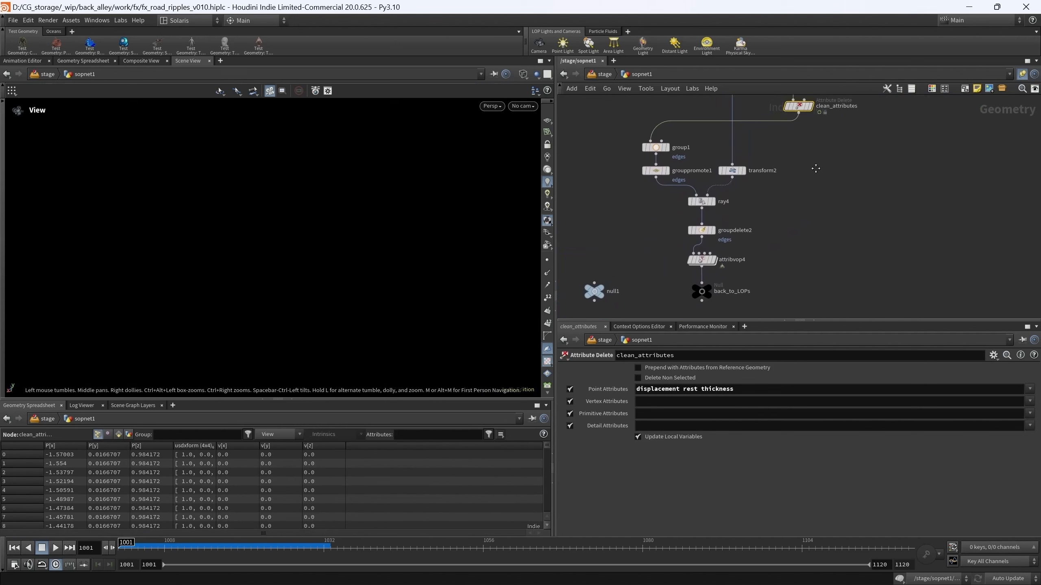
pyautogui.scroll(3, 773, 193)
pyautogui.click(731, 192)
pyautogui.moveTo(778, 214)
pyautogui.mouseDown()
pyautogui.moveTo(744, 181)
pyautogui.moveTo(720, 175)
pyautogui.mouseUp()
pyautogui.scroll(-4, 242, 261)
pyautogui.hotkey('shift', 'w')
pyautogui.moveTo(242, 261); pyautogui.dragTo(423, 278)
pyautogui.moveTo(719, 217); pyautogui.dragTo(773, 251, button='middle')
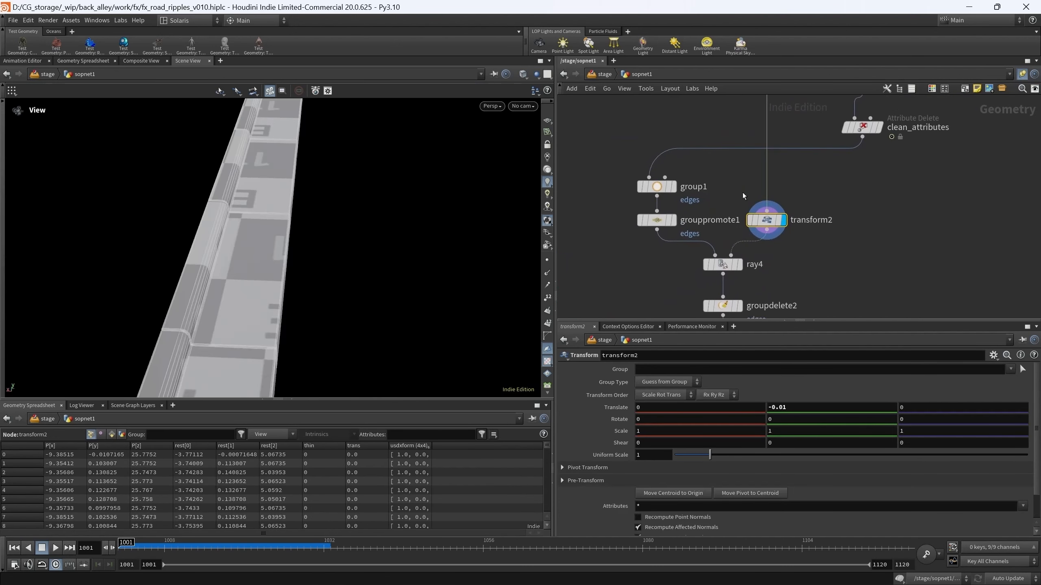
# - Template group1 over transform2 and inspect up close where the water grid meets the rounded curb
pyautogui.click(670, 193)
pyautogui.moveTo(395, 262); pyautogui.dragTo(280, 315)
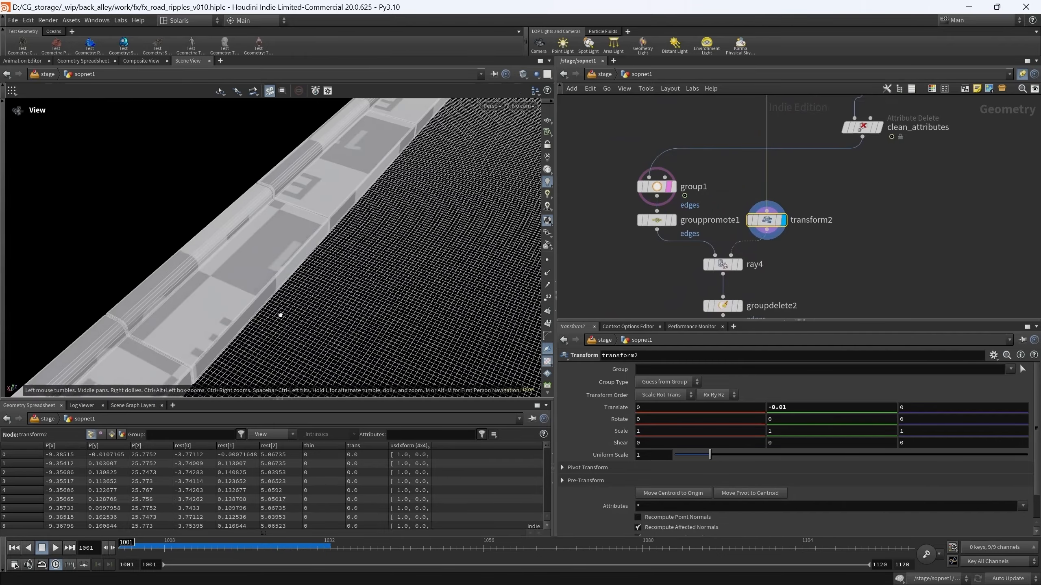
pyautogui.moveTo(280, 314); pyautogui.dragTo(319, 267, button='right')
pyautogui.moveTo(318, 267); pyautogui.dragTo(344, 239, button='middle')
pyautogui.moveTo(319, 192); pyautogui.dragTo(216, 261, button='right')
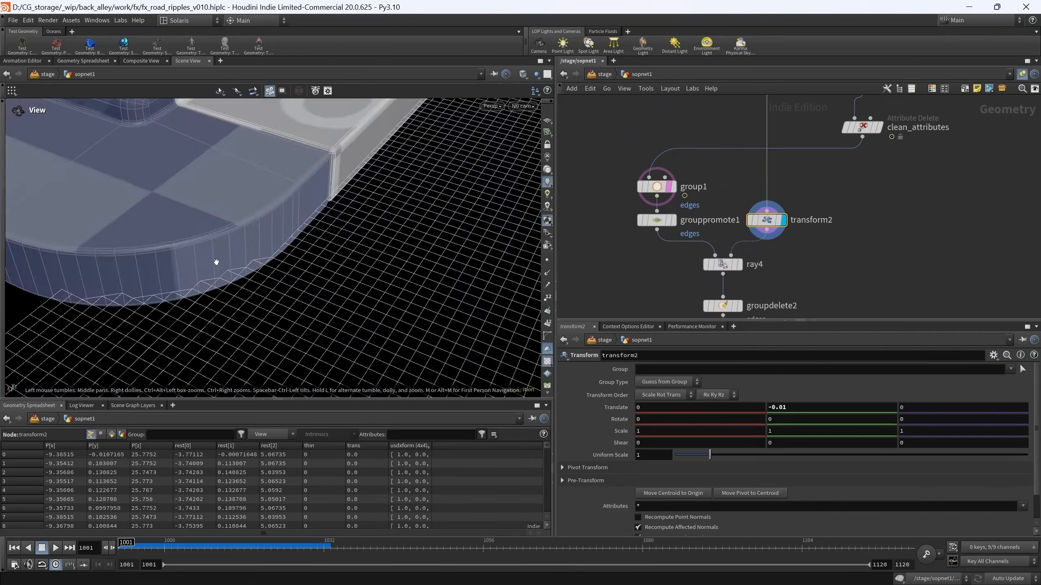
pyautogui.moveTo(216, 262); pyautogui.dragTo(338, 261)
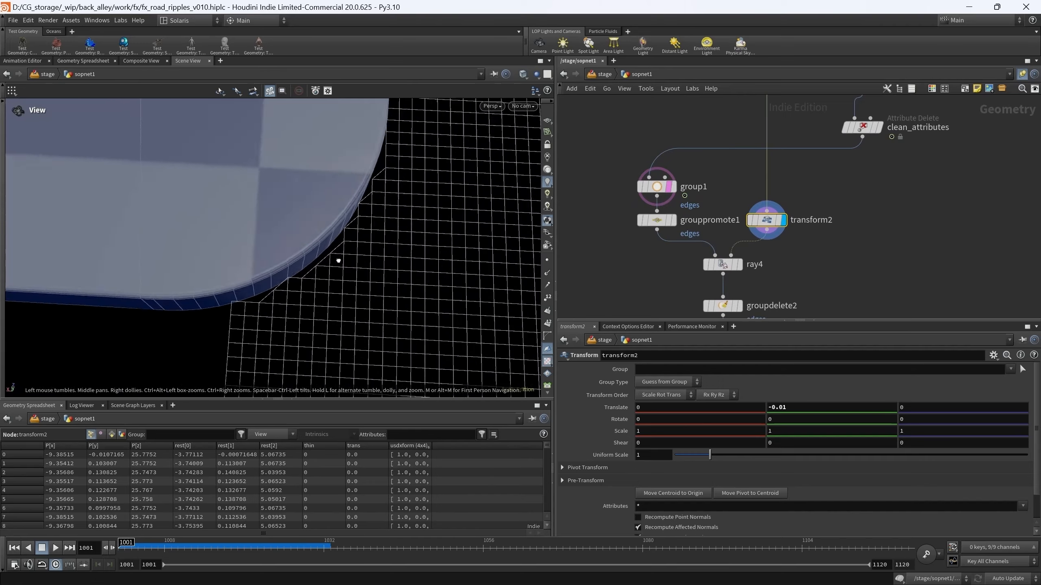
pyautogui.moveTo(338, 260); pyautogui.dragTo(317, 254, button='right')
pyautogui.moveTo(332, 232); pyautogui.dragTo(298, 197)
pyautogui.moveTo(298, 198); pyautogui.dragTo(294, 206, button='right')
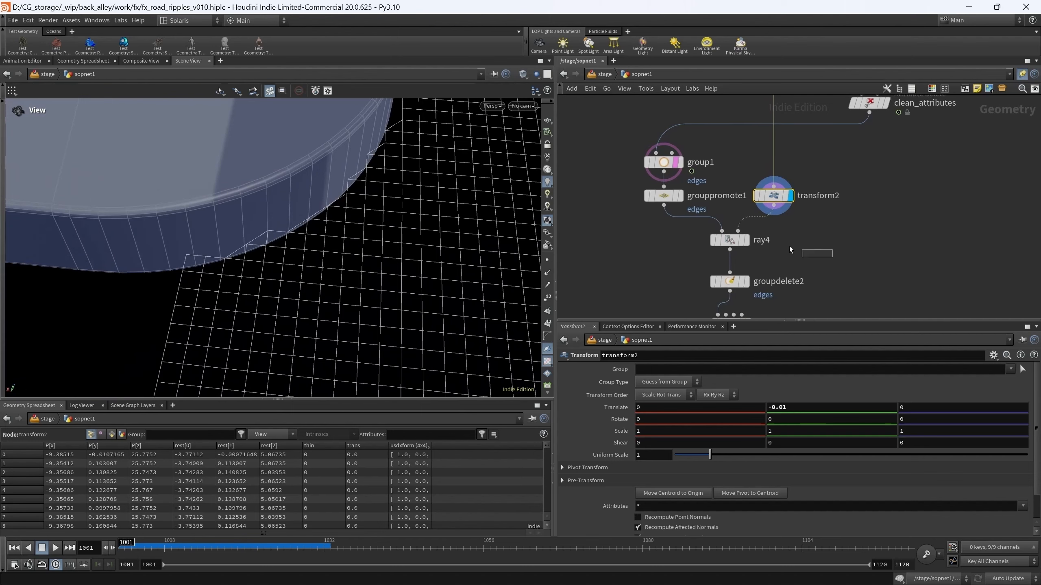
# - Select ray4, review its edges group and projection settings, and display its result on the water grid
pyautogui.click(728, 241)
pyautogui.moveTo(280, 231); pyautogui.dragTo(181, 270)
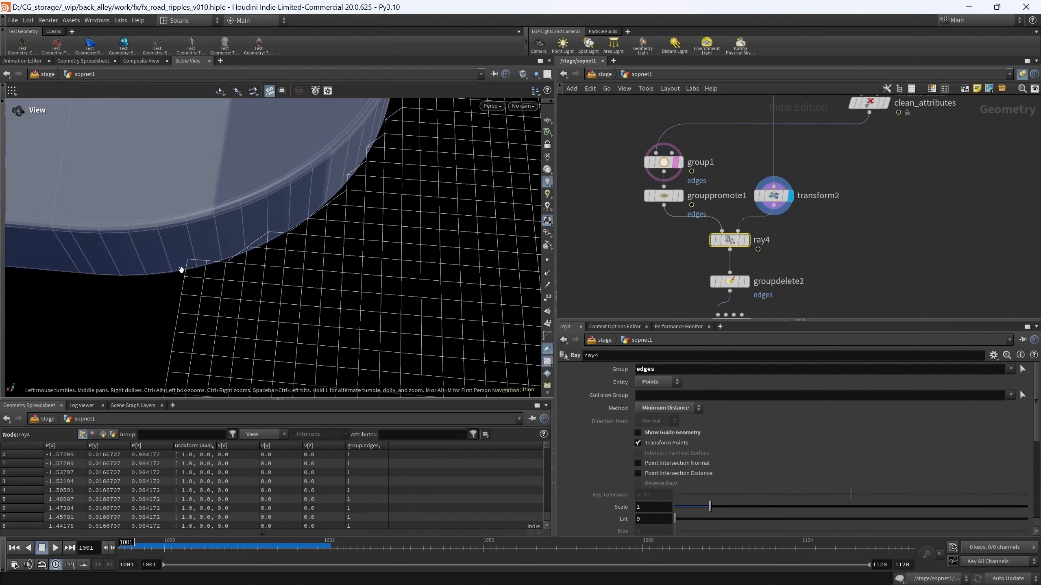
pyautogui.moveTo(325, 200); pyautogui.dragTo(278, 239)
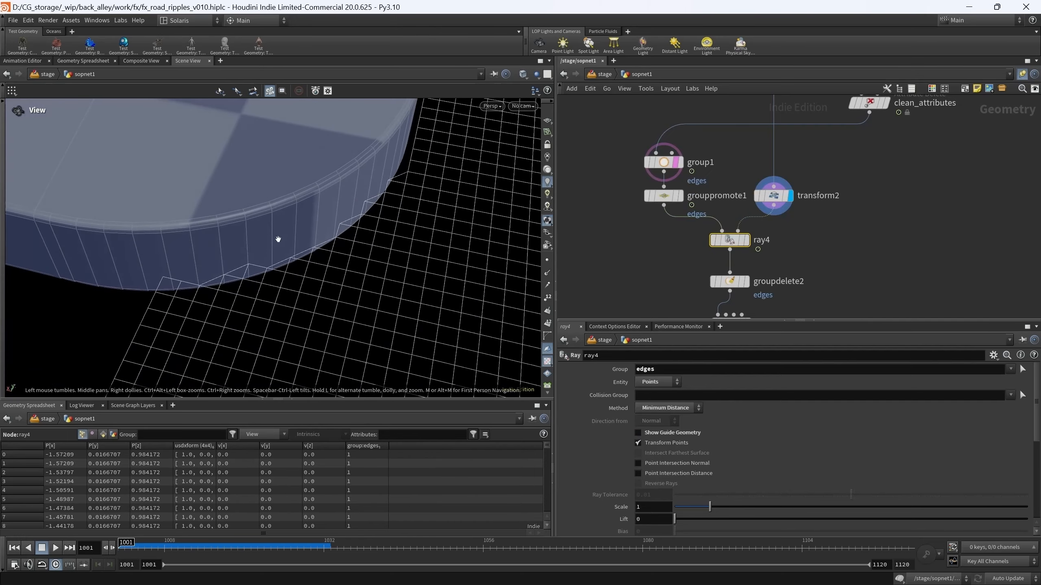
pyautogui.click(745, 240)
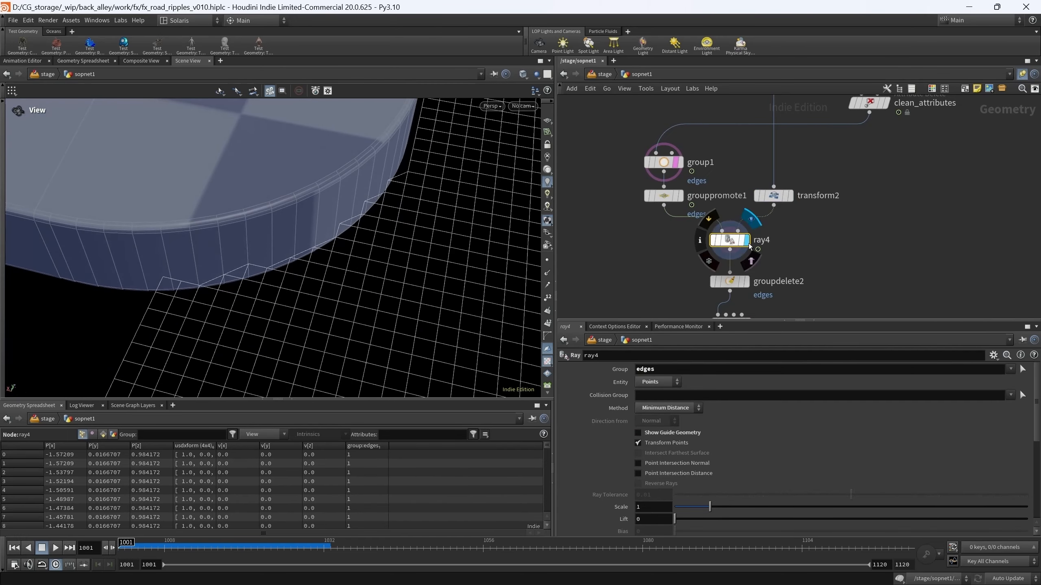
pyautogui.moveTo(804, 208); pyautogui.dragTo(782, 220, button='middle')
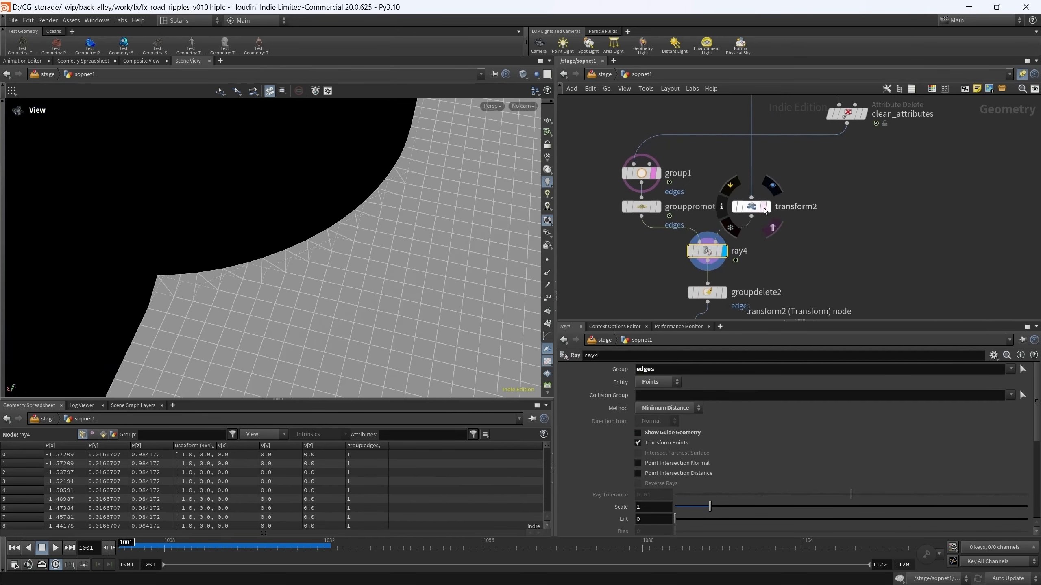
# - Template transform2 and toggle the bypass of ray4 on and off to compare the water border against the curb
pyautogui.click(771, 228)
pyautogui.moveTo(278, 235); pyautogui.dragTo(295, 232)
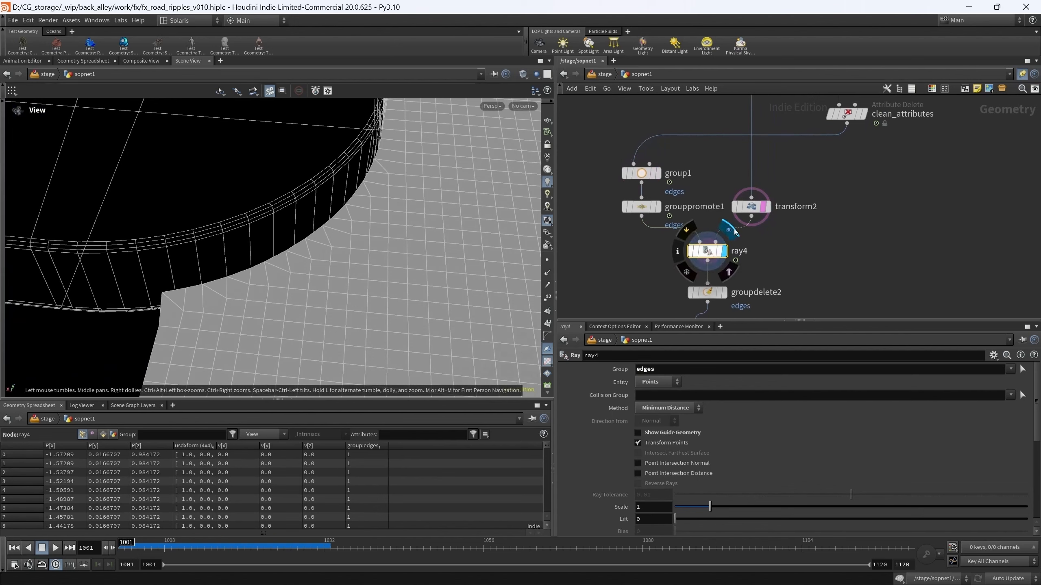
pyautogui.click(688, 233)
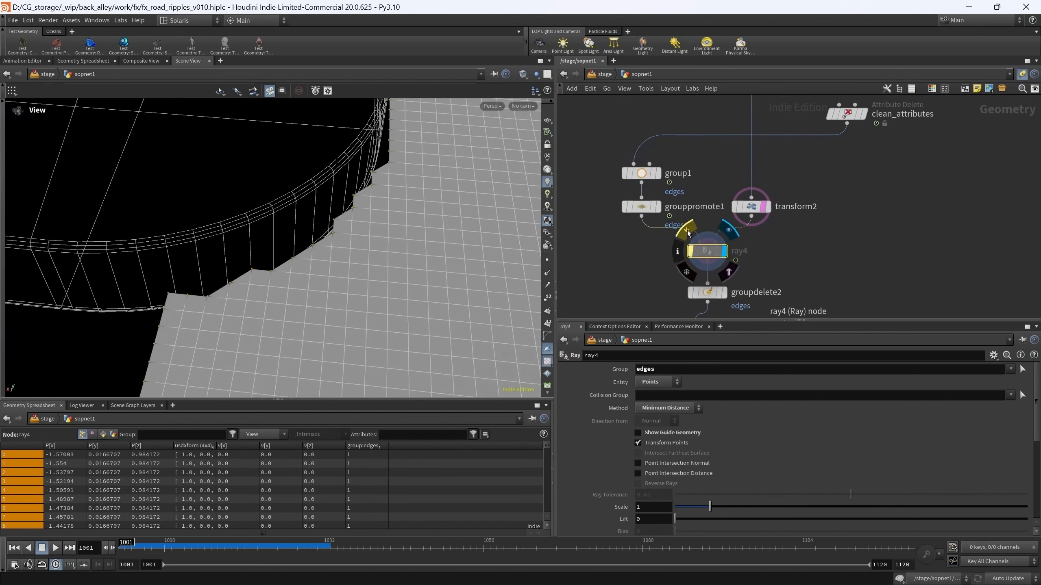
pyautogui.click(688, 233)
pyautogui.moveTo(262, 262); pyautogui.dragTo(460, 238)
# - Display attribvop4 and open it to review how its node network transforms the point positions, returning to sopnet1
pyautogui.moveTo(742, 284); pyautogui.dragTo(746, 158, button='middle')
pyautogui.moveTo(653, 197); pyautogui.dragTo(654, 198)
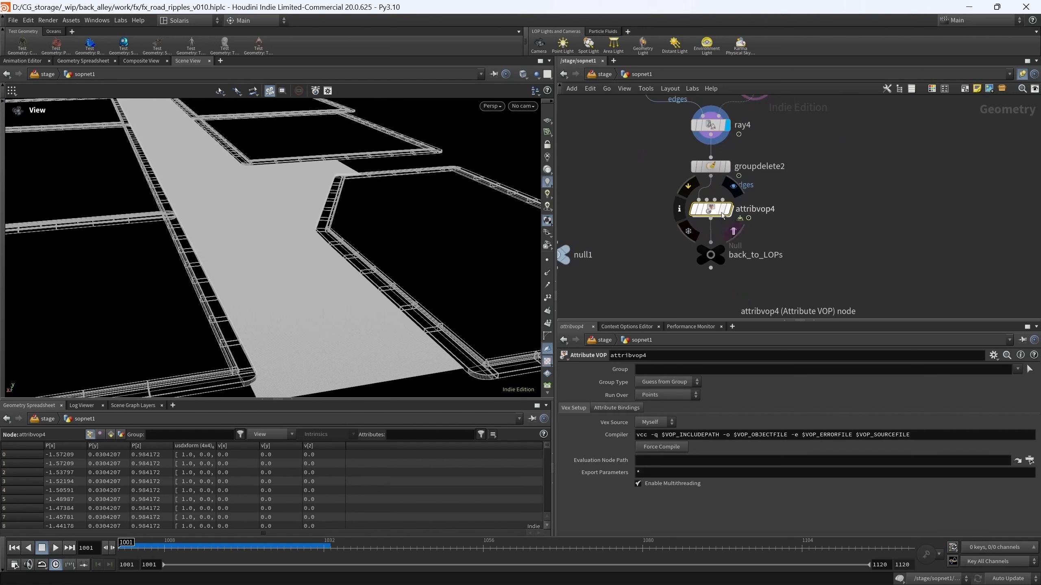
pyautogui.doubleClick(722, 213)
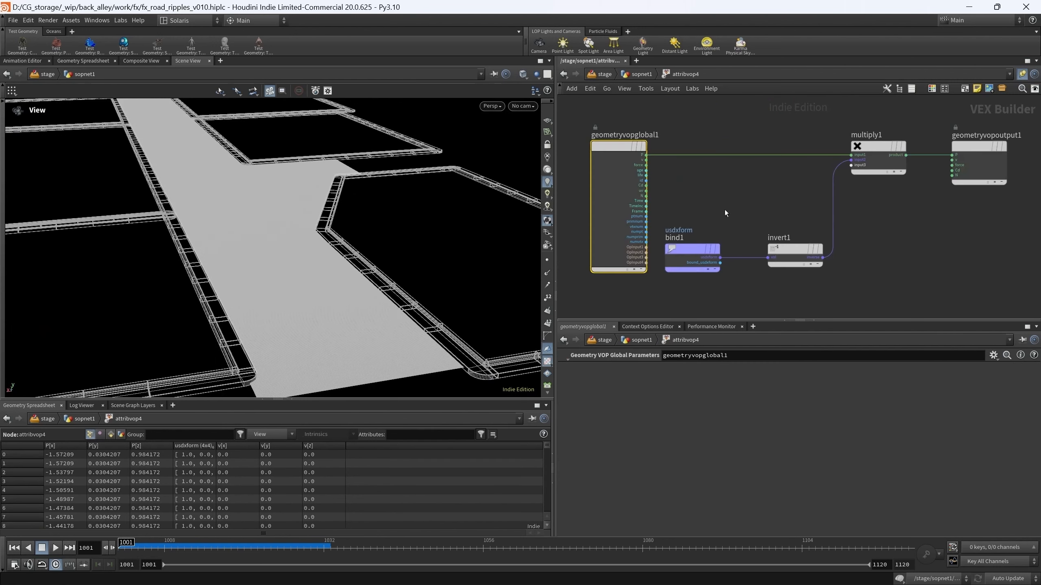
pyautogui.moveTo(712, 298); pyautogui.dragTo(664, 258)
pyautogui.moveTo(744, 205); pyautogui.dragTo(722, 205, button='middle')
pyautogui.click(650, 75)
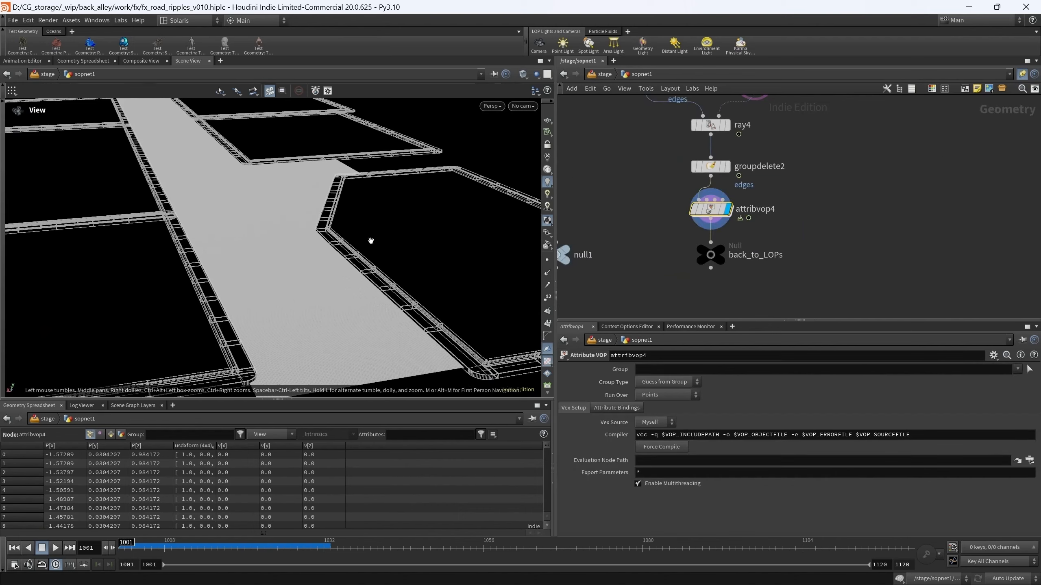
# - Reopen attribvop4, examine the usdxform bind node's parameters and go back up to sopnet1
pyautogui.keyDown('alt'); pyautogui.moveTo(369, 240); pyautogui.dragTo(329, 248); pyautogui.keyUp('alt')
pyautogui.moveTo(776, 231); pyautogui.dragTo(819, 235, button='middle')
pyautogui.scroll(-1, 832, 225)
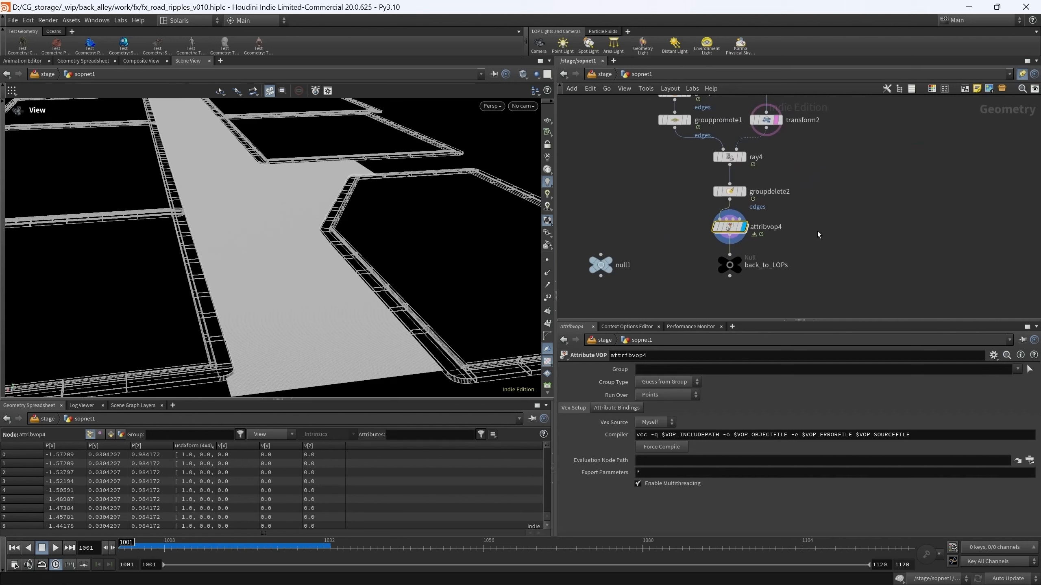
pyautogui.moveTo(822, 234)
pyautogui.mouseDown(button='middle')
pyautogui.moveTo(844, 243)
pyautogui.moveTo(837, 230)
pyautogui.moveTo(821, 247)
pyautogui.mouseUp(button='middle')
pyautogui.scroll(1, 809, 243)
pyautogui.moveTo(839, 247); pyautogui.dragTo(722, 217)
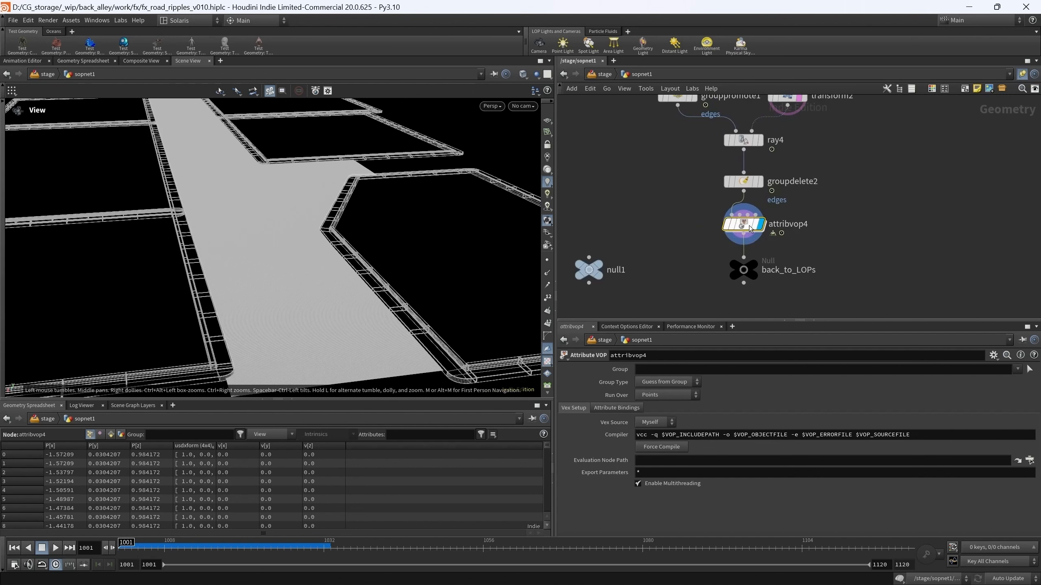
pyautogui.doubleClick(740, 210)
pyautogui.moveTo(703, 251); pyautogui.dragTo(721, 178)
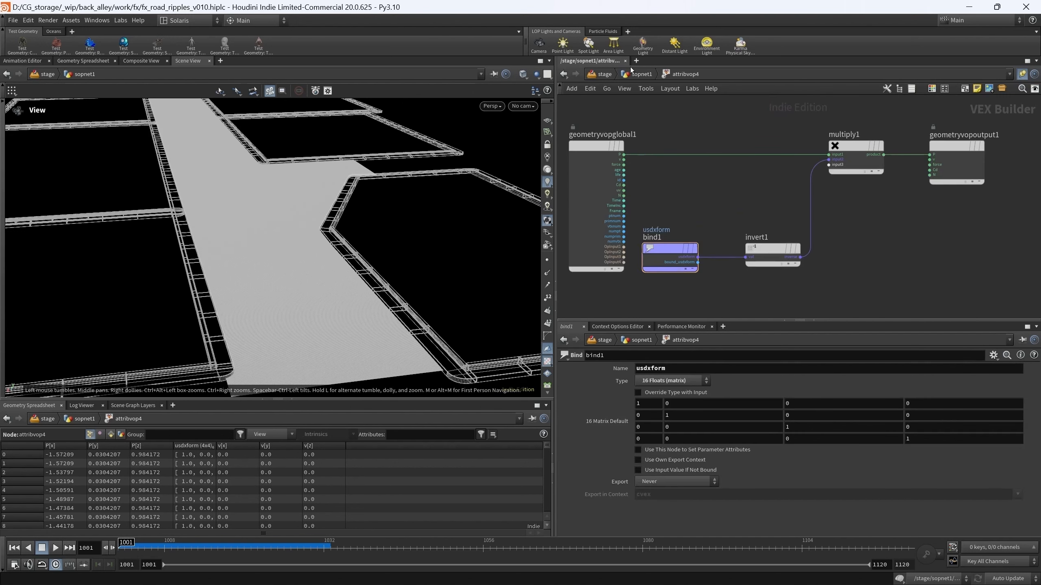
pyautogui.press('u')
# - Check the back_to_LOPs null at the end of the network, then reselect attribvop4
pyautogui.moveTo(868, 225); pyautogui.dragTo(872, 230, button='middle')
pyautogui.scroll(2, 801, 273)
pyautogui.moveTo(801, 277); pyautogui.dragTo(781, 280, button='middle')
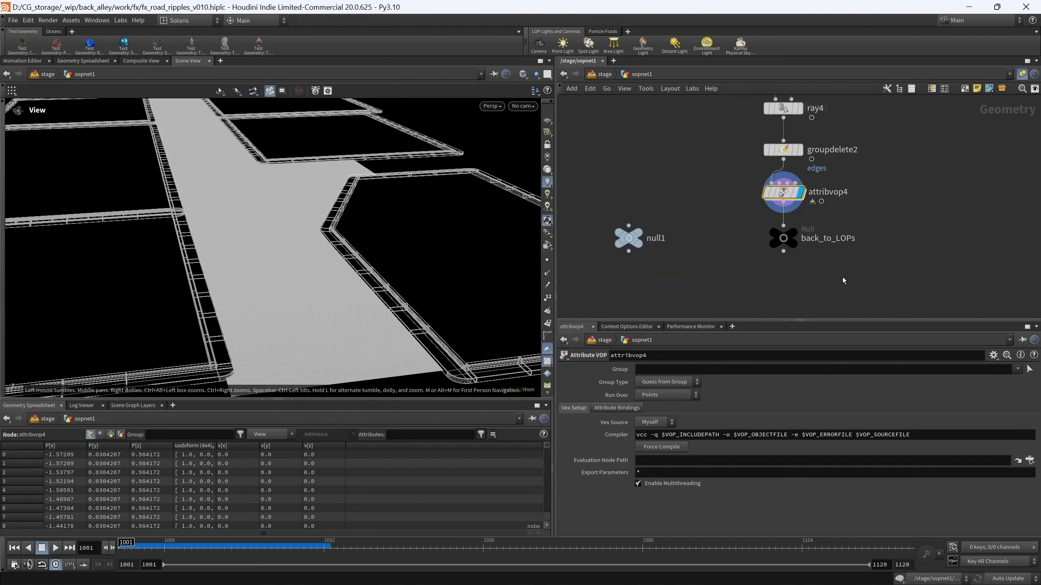
pyautogui.moveTo(842, 278); pyautogui.dragTo(728, 241)
pyautogui.moveTo(719, 244); pyautogui.dragTo(714, 273, button='middle')
pyautogui.scroll(-2, 695, 278)
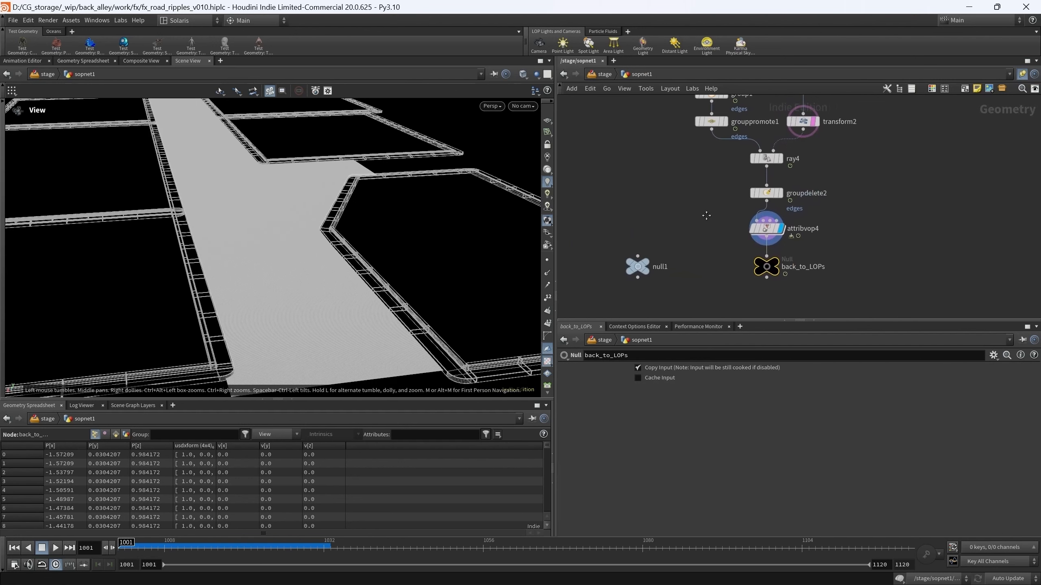
pyautogui.click(767, 228)
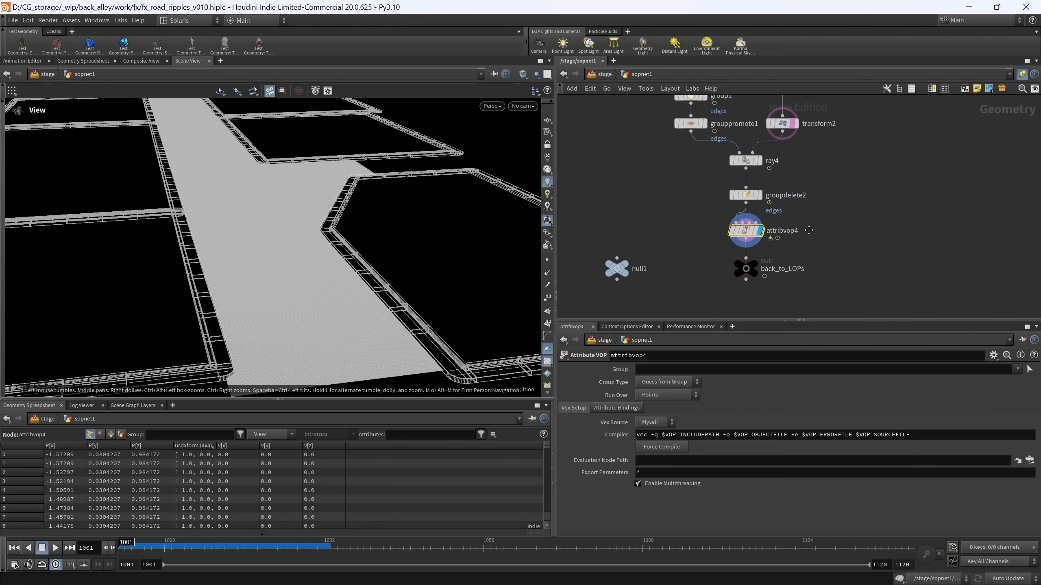
pyautogui.moveTo(833, 229); pyautogui.dragTo(803, 225, button='middle')
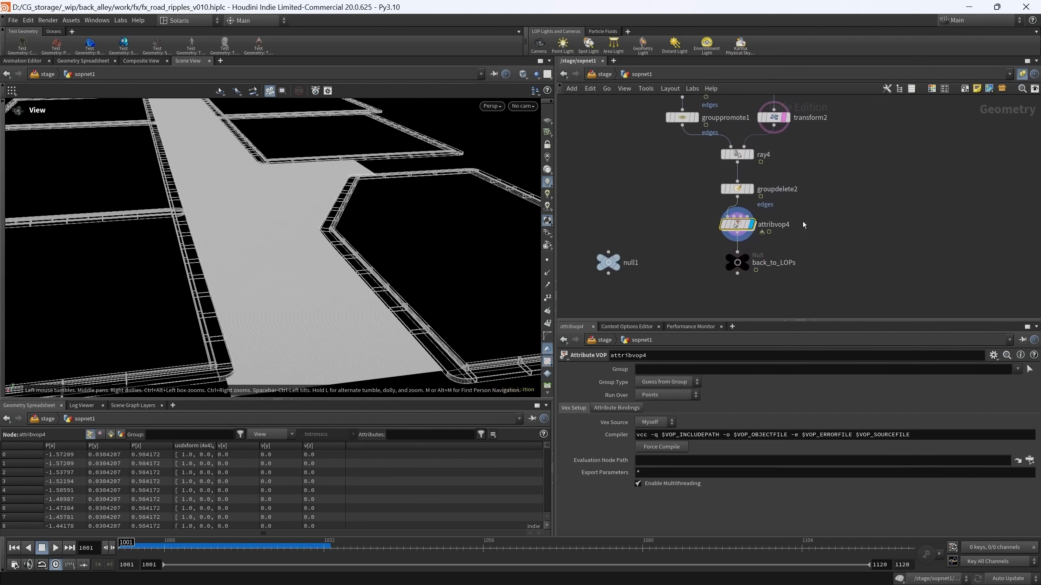
# - Show attribvop4's primitive attributes in the geometry spreadsheet and widen the path column to read the full paths
pyautogui.click(111, 436)
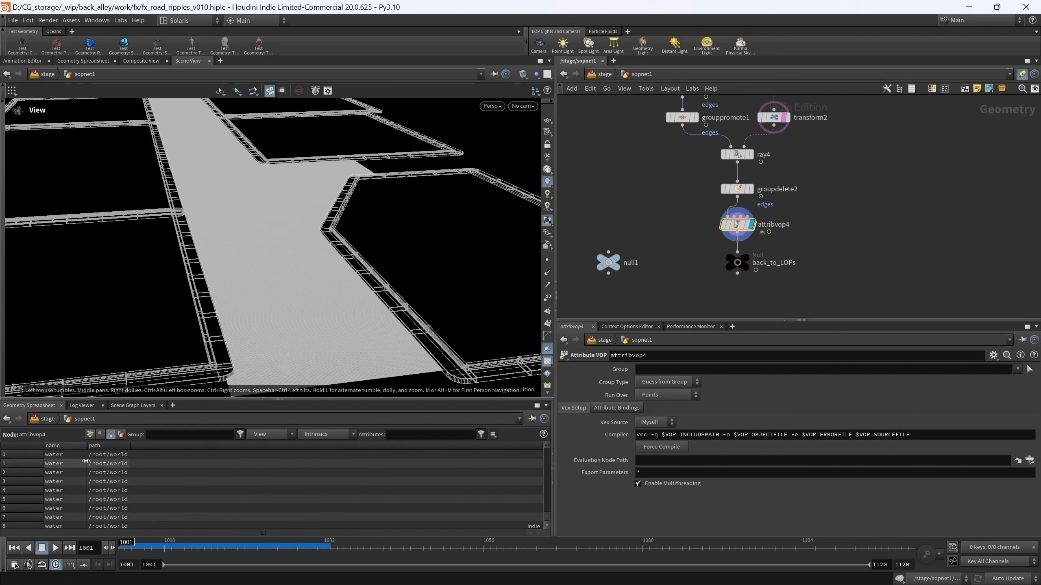
pyautogui.doubleClick(99, 460)
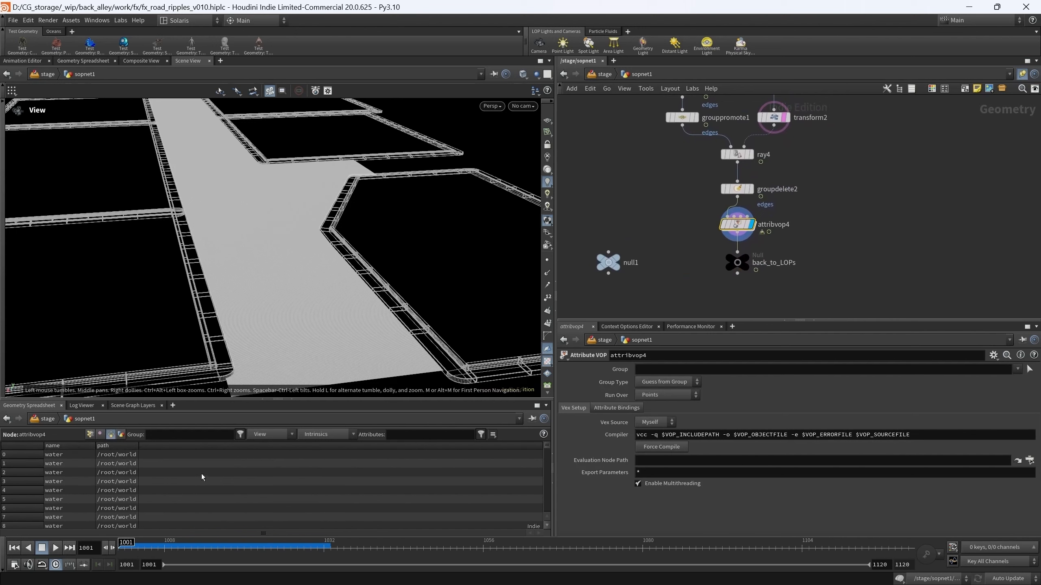
pyautogui.moveTo(138, 468); pyautogui.dragTo(243, 468)
# - Select lopimport1 at the start of the network and review its imported primitives with their name and path attributes
pyautogui.scroll(-5, 819, 234)
pyautogui.scroll(-2, 733, 240)
pyautogui.moveTo(719, 208); pyautogui.dragTo(704, 281, button='middle')
pyautogui.scroll(2, 718, 179)
pyautogui.moveTo(719, 178); pyautogui.dragTo(693, 256, button='middle')
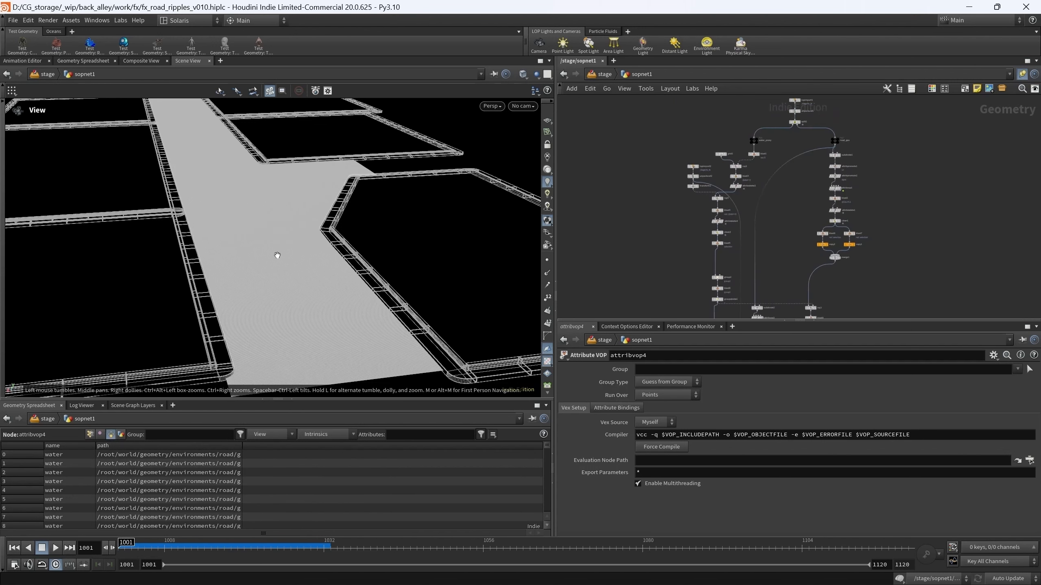
pyautogui.scroll(5, 810, 197)
pyautogui.click(721, 173)
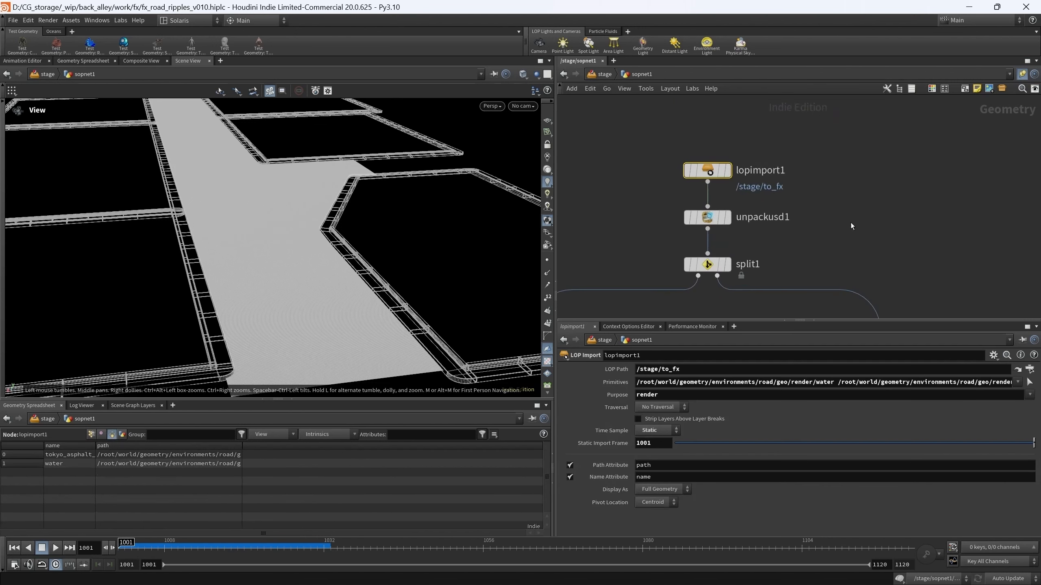
# - Reselect attribvop4 near the network's end and compare its primitive name and path attributes with the import
pyautogui.scroll(-6, 850, 223)
pyautogui.moveTo(878, 200); pyautogui.dragTo(874, 181, button='middle')
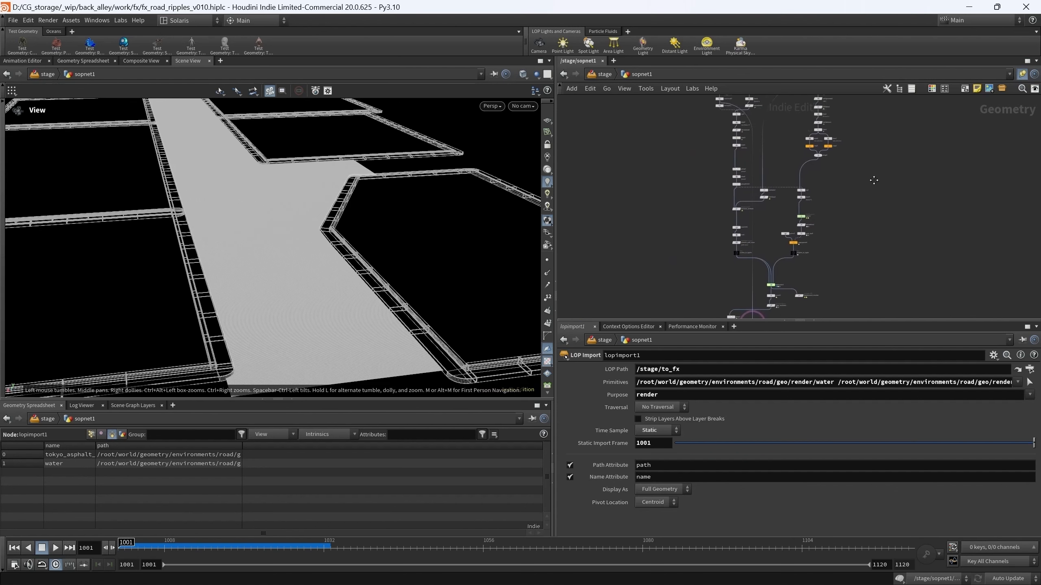
pyautogui.scroll(6, 787, 254)
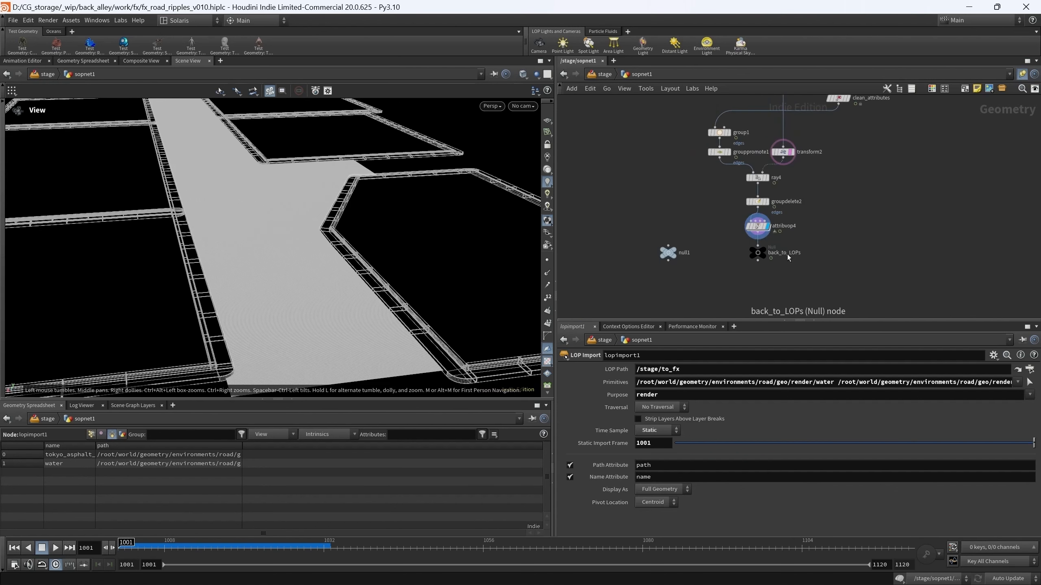
pyautogui.scroll(2, 787, 253)
pyautogui.click(736, 208)
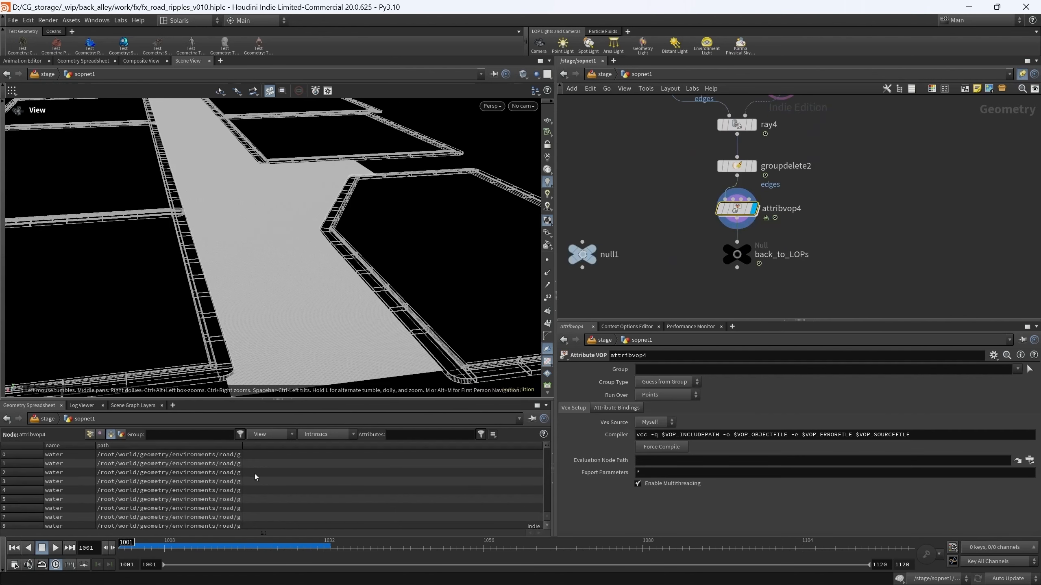
# - Set the display to the empty null1 in sopnet1 and go up to the stage network
pyautogui.moveTo(773, 278); pyautogui.dragTo(841, 246, button='middle')
pyautogui.moveTo(774, 275); pyautogui.dragTo(609, 200)
pyautogui.moveTo(719, 269); pyautogui.dragTo(697, 286, button='middle')
pyautogui.scroll(-1, 698, 286)
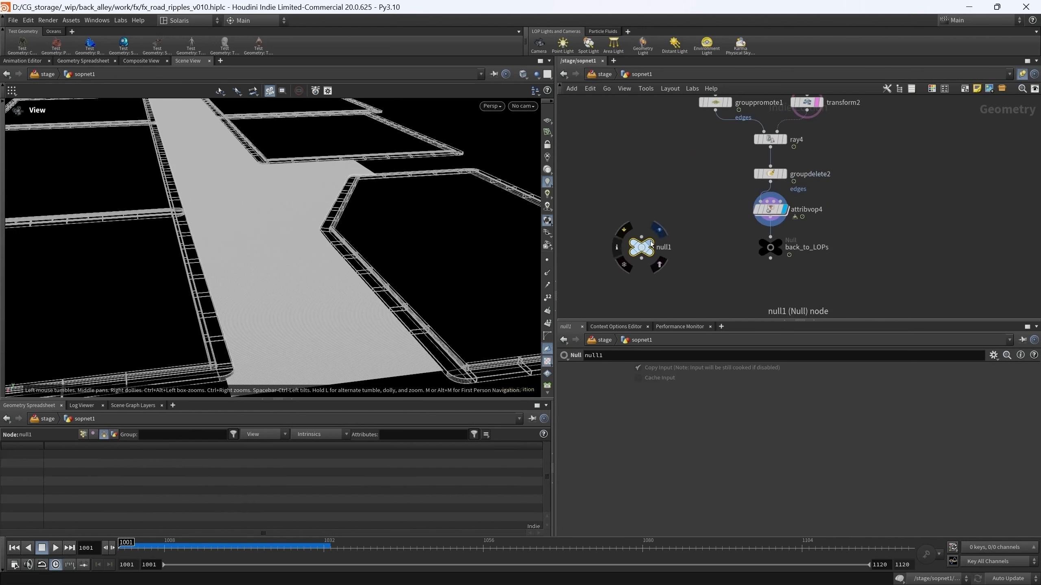
pyautogui.moveTo(782, 243); pyautogui.dragTo(748, 274, button='middle')
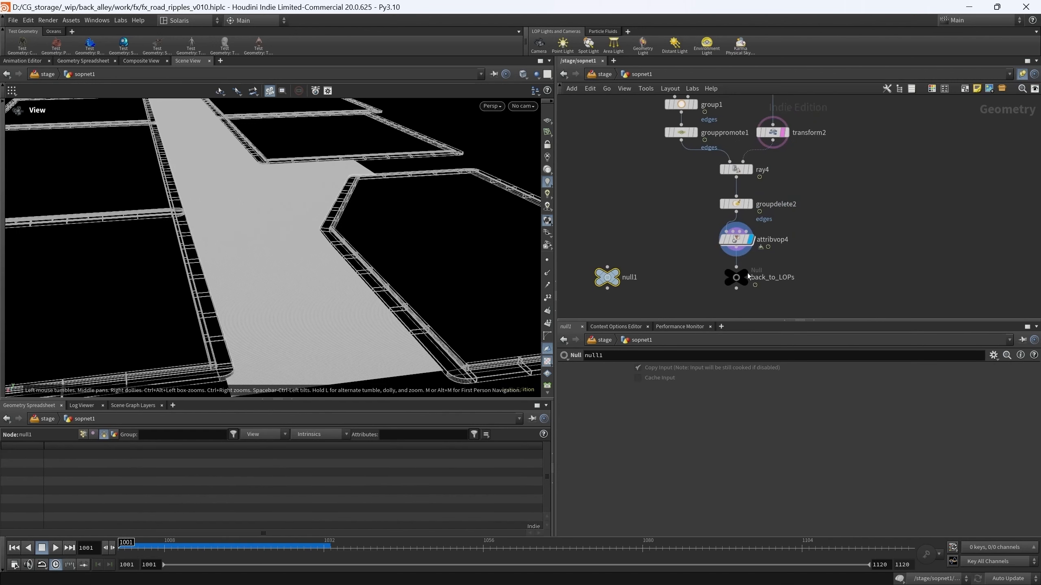
pyautogui.click(615, 274)
pyautogui.click(604, 74)
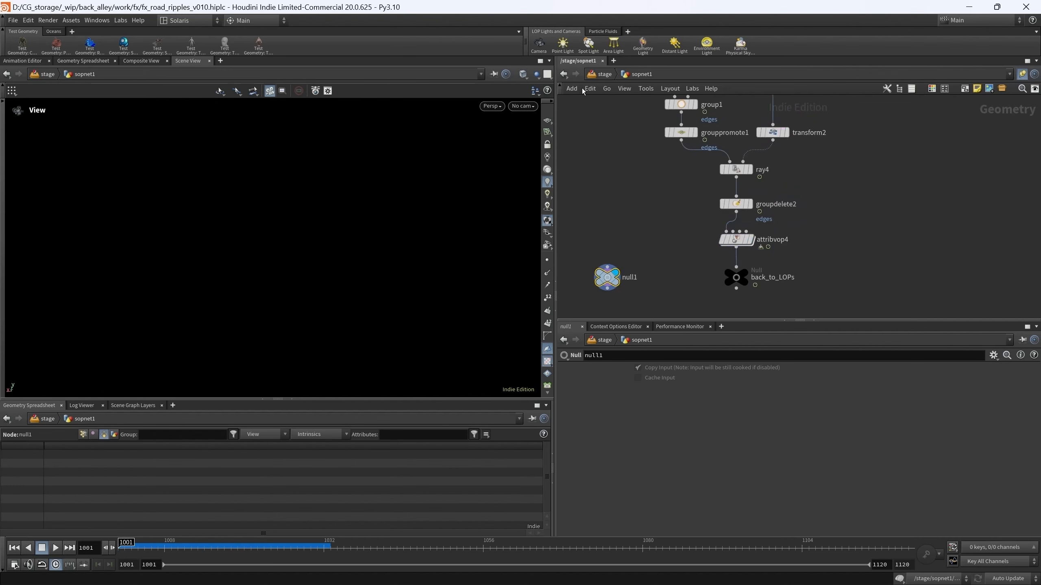
# - Select sopimport1 to review its SOP path setting, then reopen sopnet1 and locate the back_to_LOPs null
pyautogui.moveTo(888, 181); pyautogui.dragTo(825, 208, button='middle')
pyautogui.moveTo(770, 218); pyautogui.dragTo(663, 262)
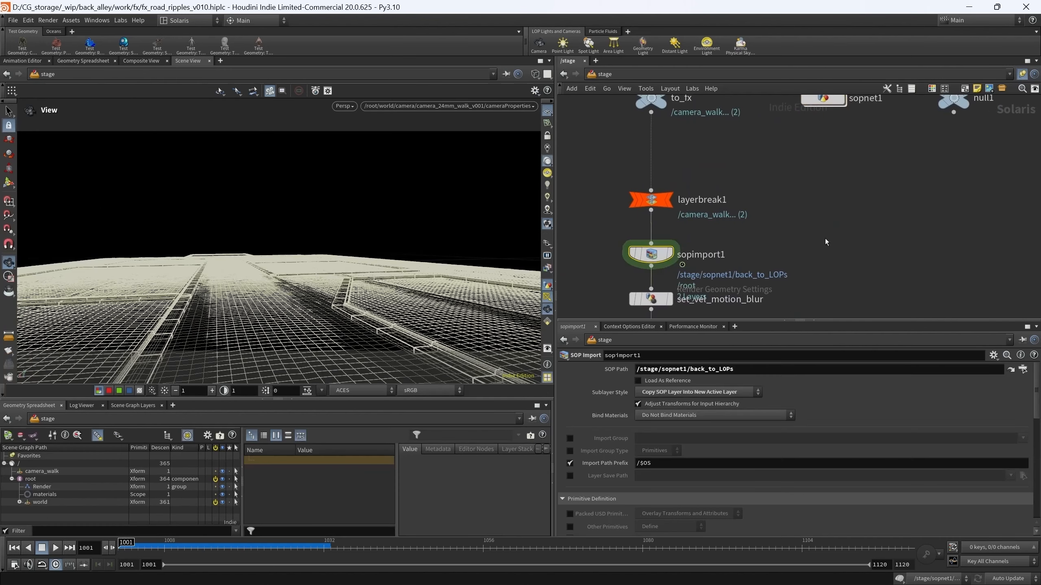
pyautogui.moveTo(879, 172); pyautogui.dragTo(867, 198, button='middle')
pyautogui.moveTo(811, 132); pyautogui.dragTo(824, 118, button='middle')
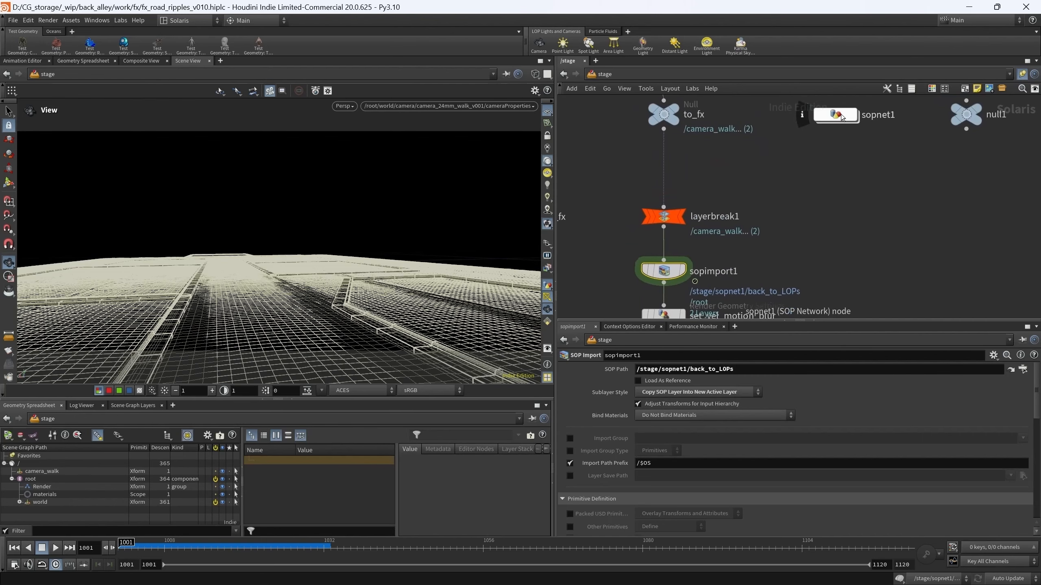
pyautogui.doubleClick(824, 118)
pyautogui.scroll(5, 738, 296)
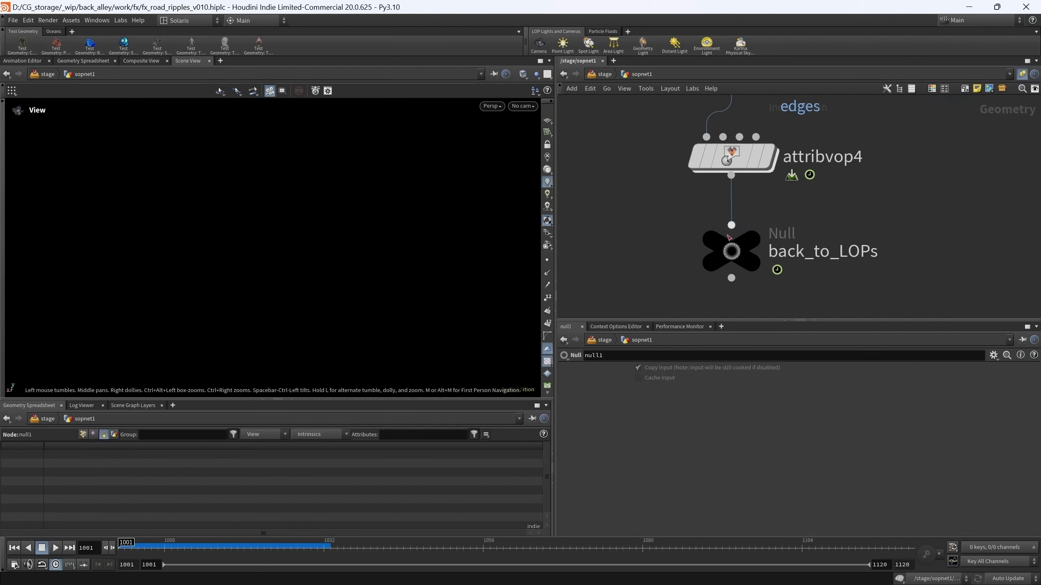
# - Go up to the stage network and review sopimport1's Sublayer Style setting
pyautogui.click(604, 76)
pyautogui.moveTo(766, 234); pyautogui.dragTo(799, 172, button='middle')
pyautogui.scroll(2, 781, 189)
pyautogui.moveTo(748, 185); pyautogui.dragTo(620, 240)
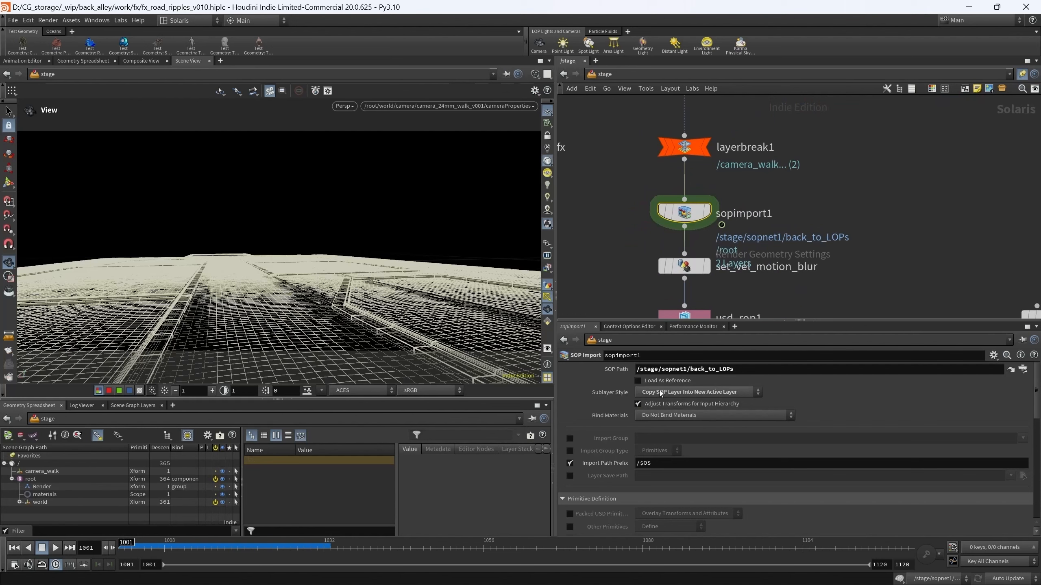
# - Add a second SOP Import node beside sopimport1 and set its Sublayer Style to Copy SOP Layer Into New Active Layer
pyautogui.moveTo(941, 212); pyautogui.dragTo(916, 205, button='middle')
pyautogui.click(868, 192)
pyautogui.press('Tab')
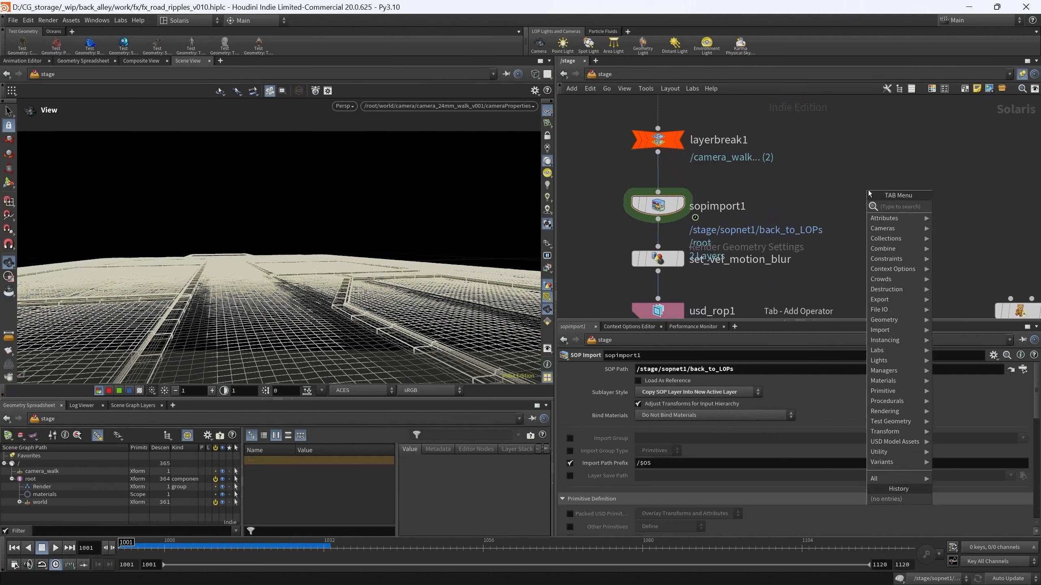
pyautogui.write('sop')
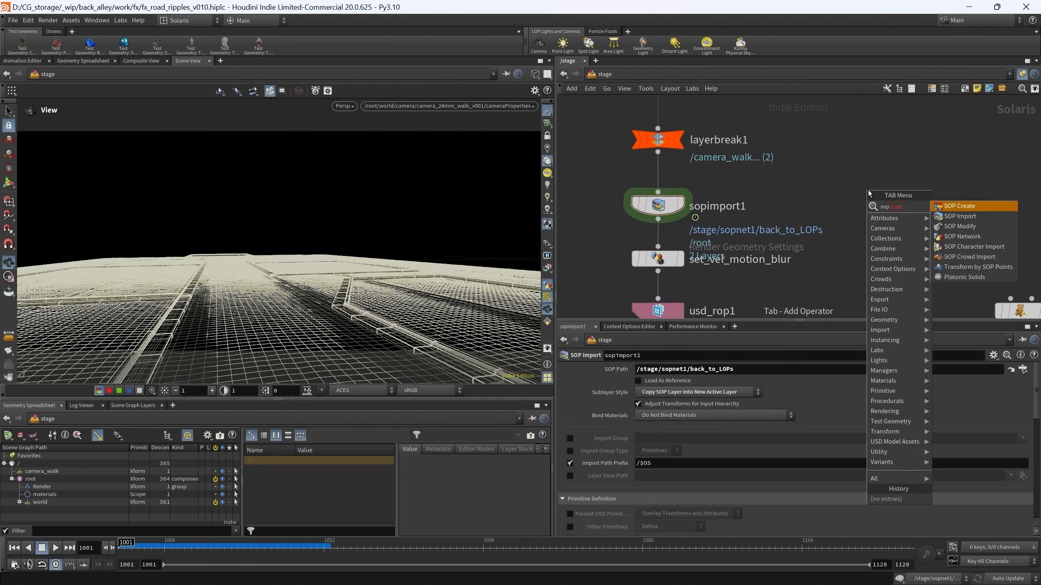
pyautogui.press('Down')
pyautogui.press('Return')
pyautogui.click(862, 205)
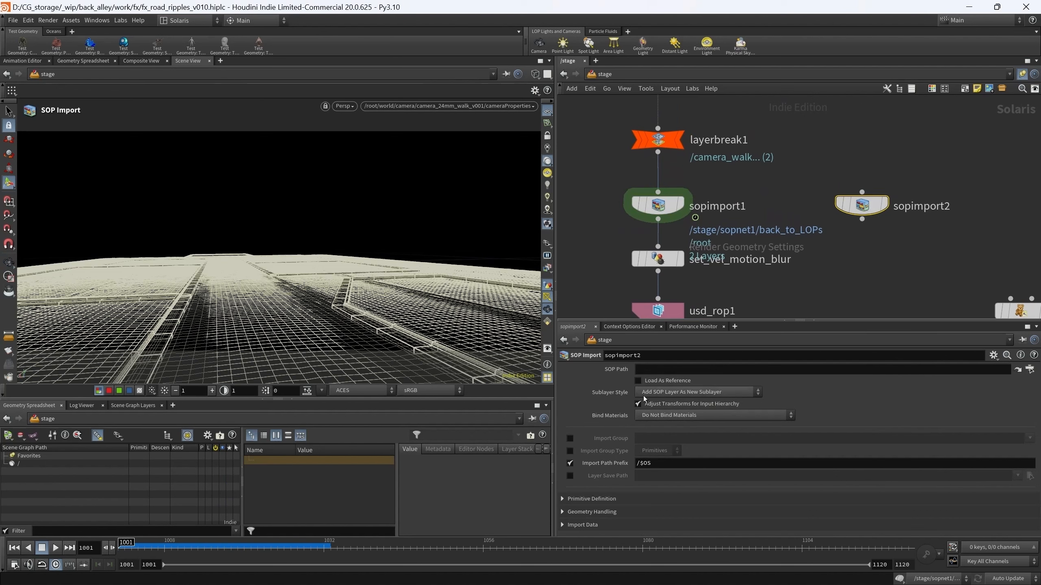
pyautogui.click(699, 395)
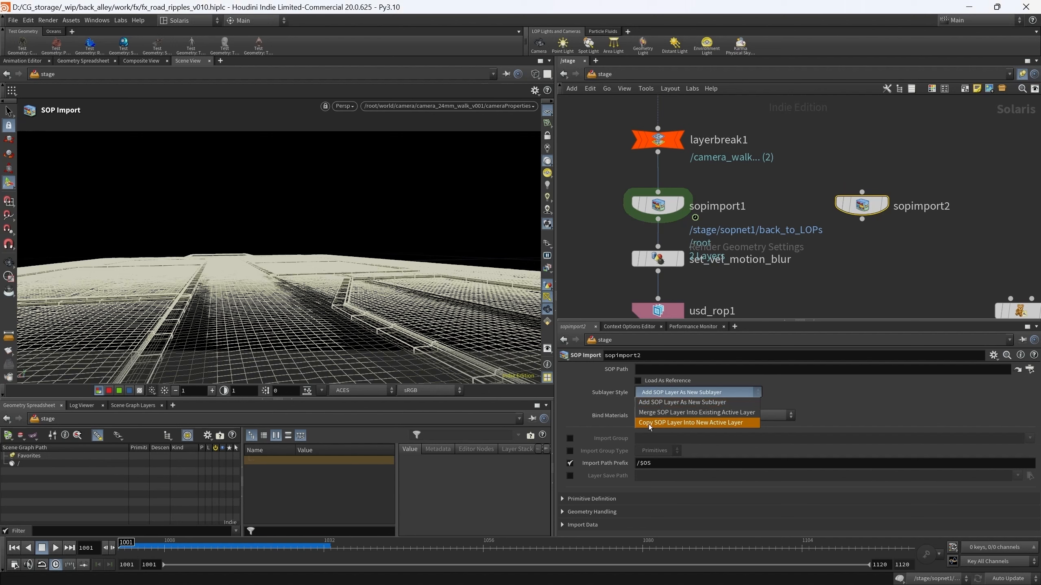
pyautogui.click(675, 425)
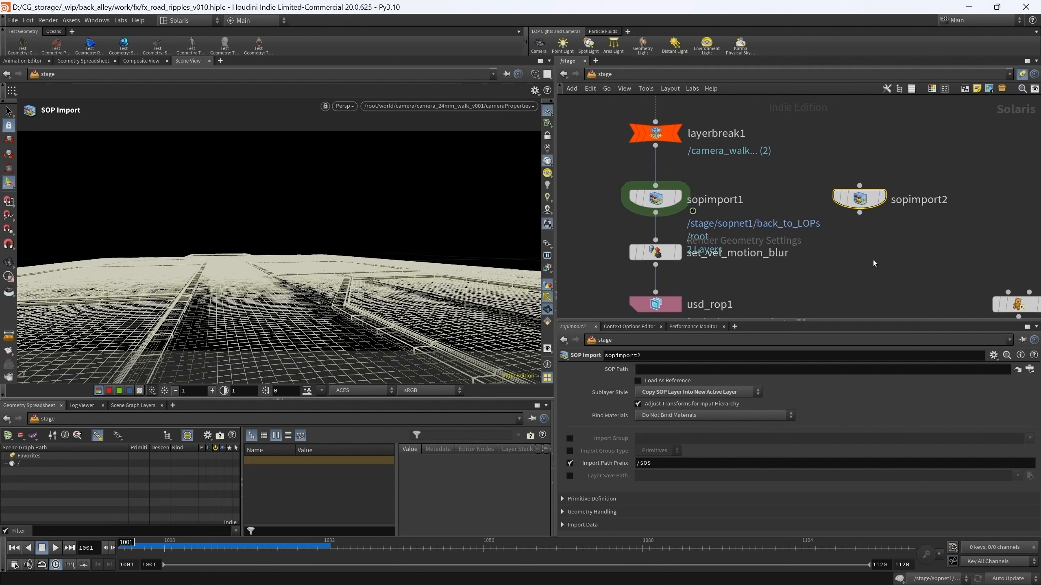
# - Delete the extra SOP Import node beside sopimport1
pyautogui.moveTo(873, 261)
pyautogui.mouseDown(button='middle')
pyautogui.moveTo(855, 269)
pyautogui.moveTo(874, 260)
pyautogui.mouseUp(button='middle')
pyautogui.moveTo(925, 243); pyautogui.dragTo(901, 224)
pyautogui.press('Delete')
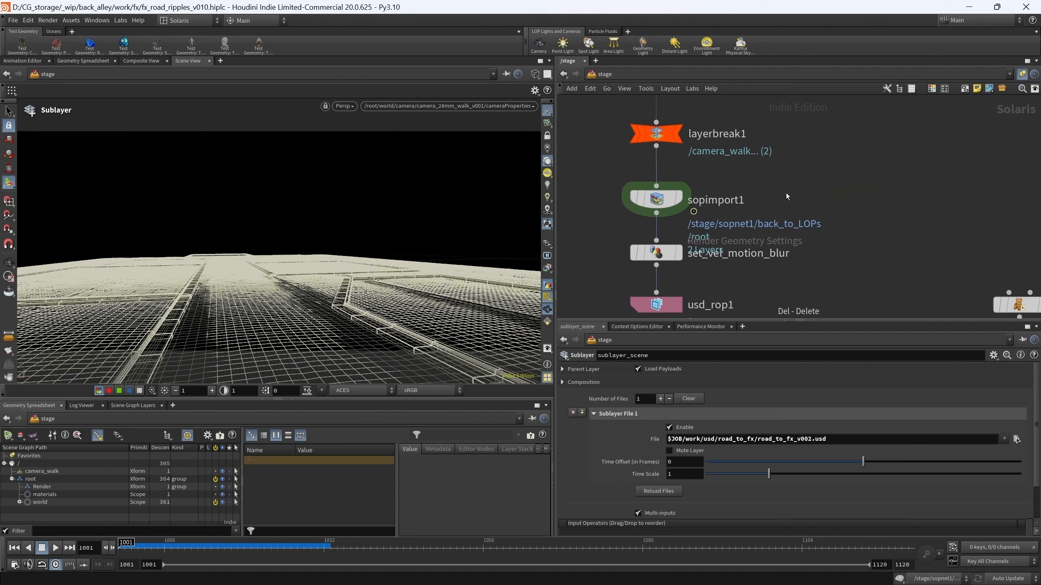
# - Reselect sopimport1 and review its Sublayer Style options, keeping Copy SOP Layer Into New Active Layer
pyautogui.click(672, 200)
pyautogui.moveTo(754, 256); pyautogui.dragTo(804, 261, button='middle')
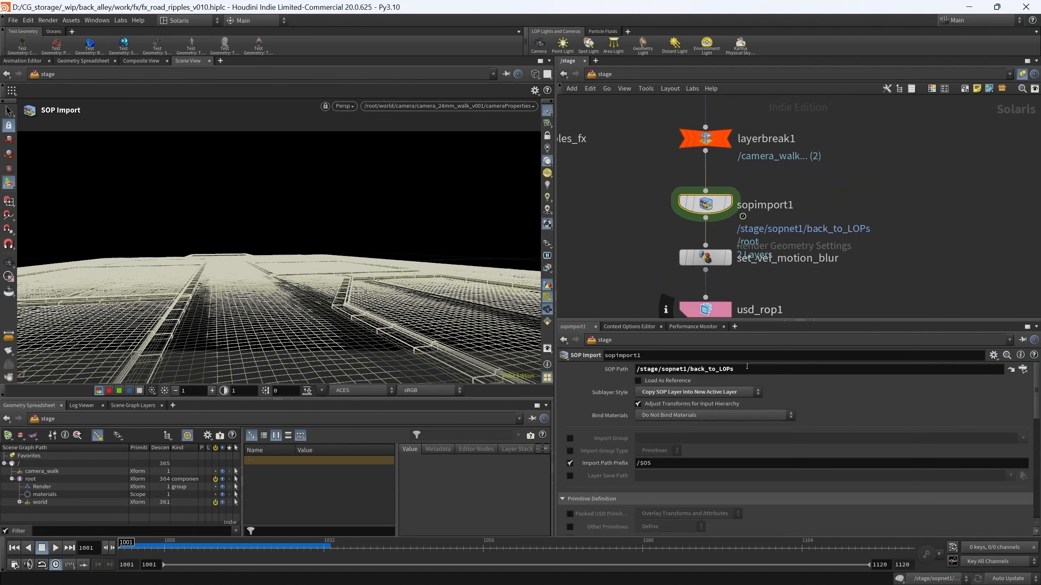
pyautogui.click(667, 395)
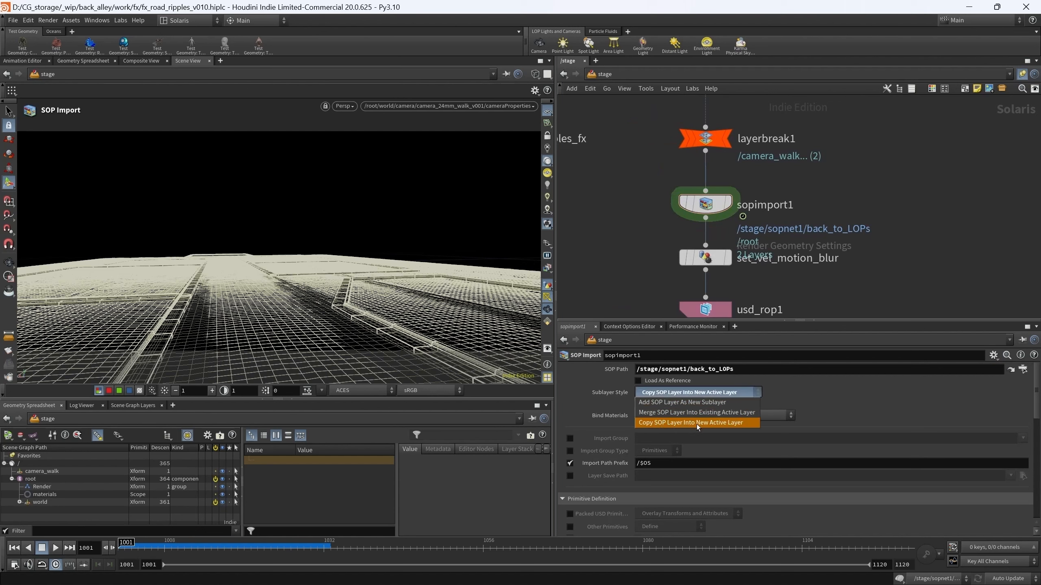
pyautogui.click(714, 425)
# - Select set_vel_motion_blur below sopimport1 and review its target primitive and Velocity Blur setting
pyautogui.moveTo(839, 296); pyautogui.dragTo(853, 270, button='middle')
pyautogui.click(705, 228)
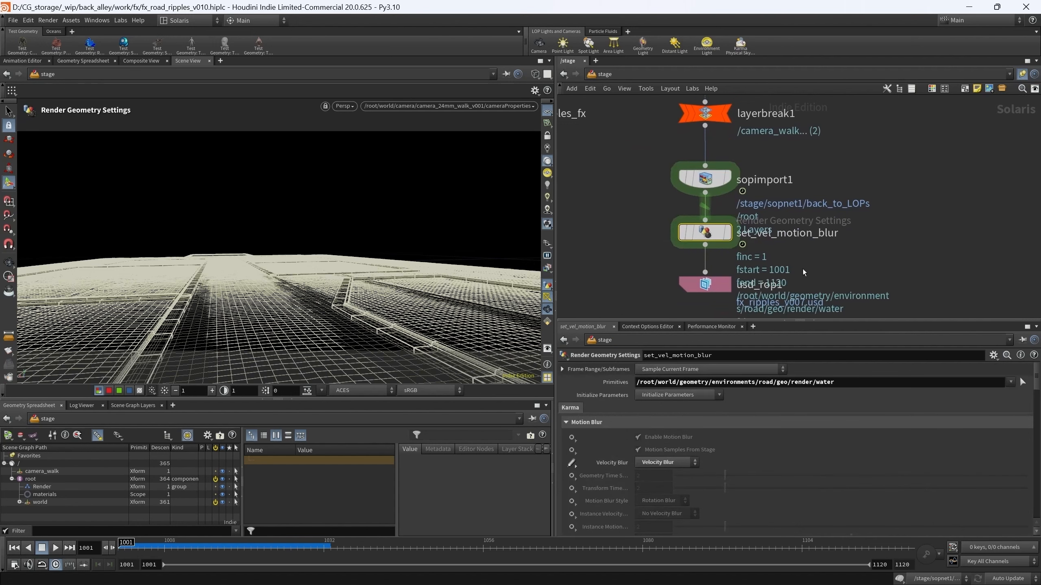
pyautogui.moveTo(706, 228); pyautogui.dragTo(657, 220, button='middle')
pyautogui.moveTo(804, 248); pyautogui.dragTo(767, 238, button='middle')
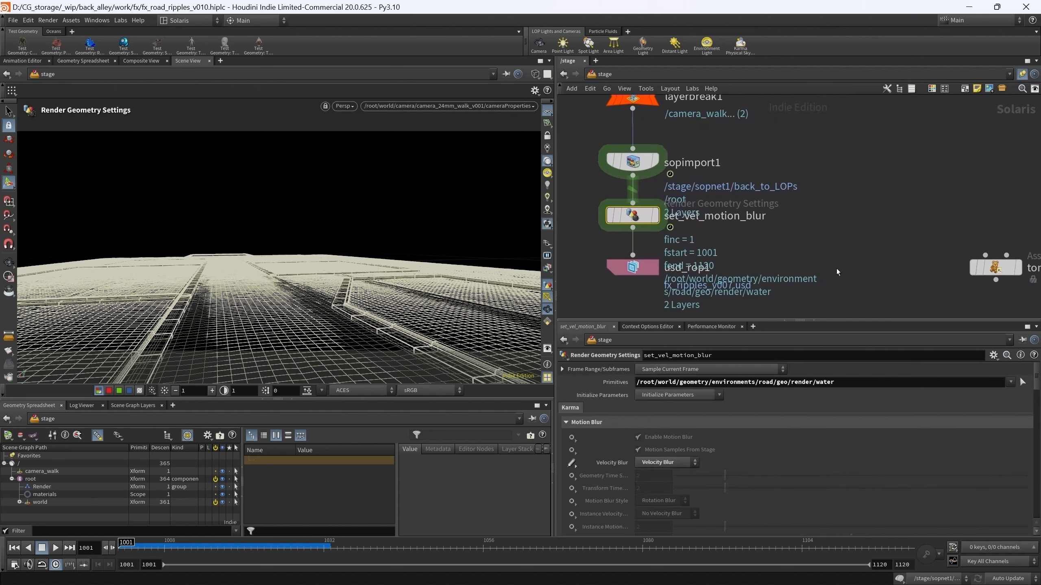
# - Reopen sopnet1 and inspect back_to_LOPs' point velocity attributes at frame 1009, sorted by v[y]
pyautogui.scroll(-4, 836, 269)
pyautogui.moveTo(843, 209); pyautogui.dragTo(775, 293, button='middle')
pyautogui.scroll(3, 768, 180)
pyautogui.doubleClick(767, 180)
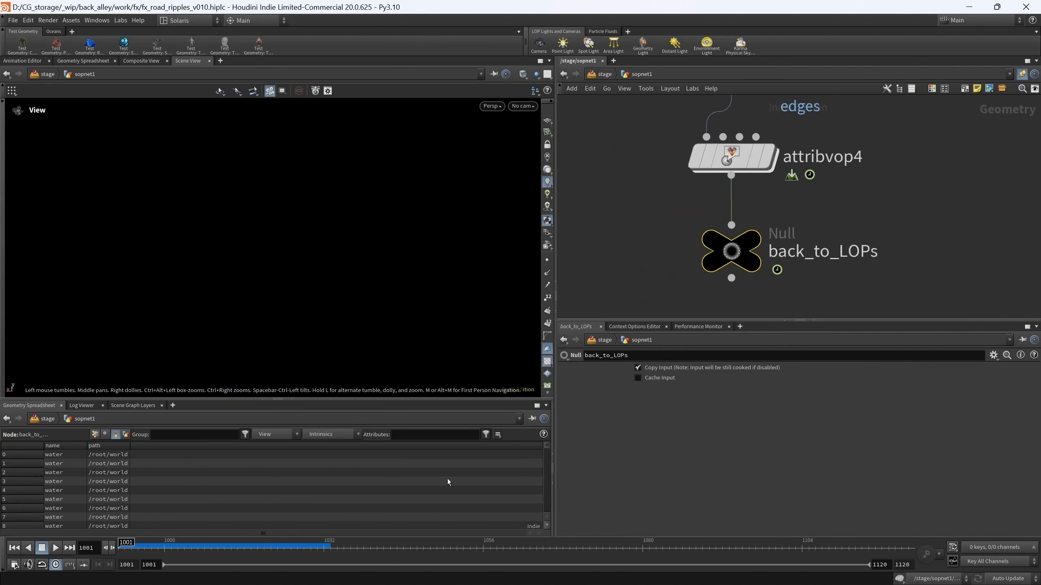
pyautogui.click(95, 434)
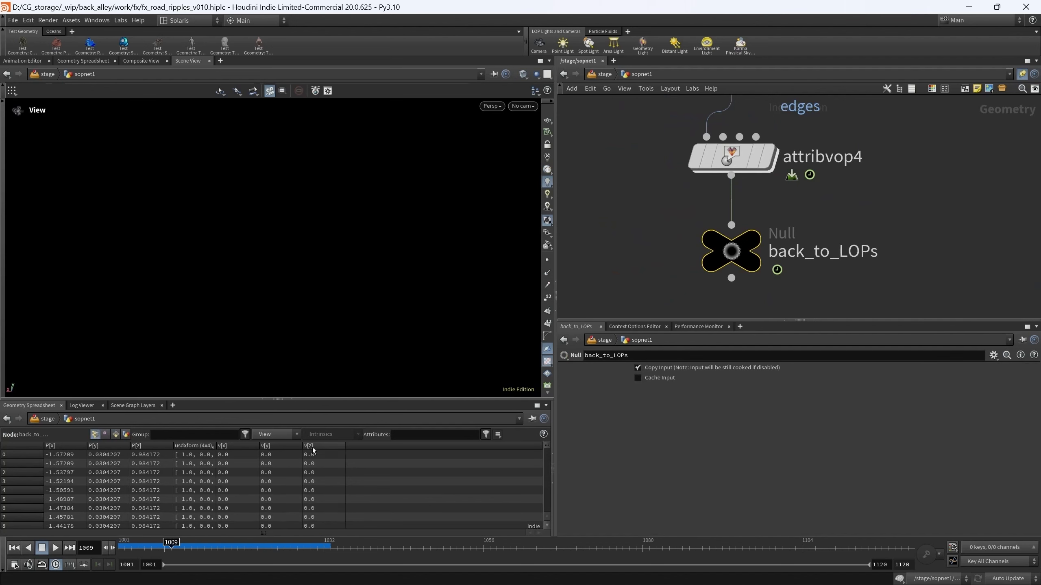
pyautogui.click(274, 446)
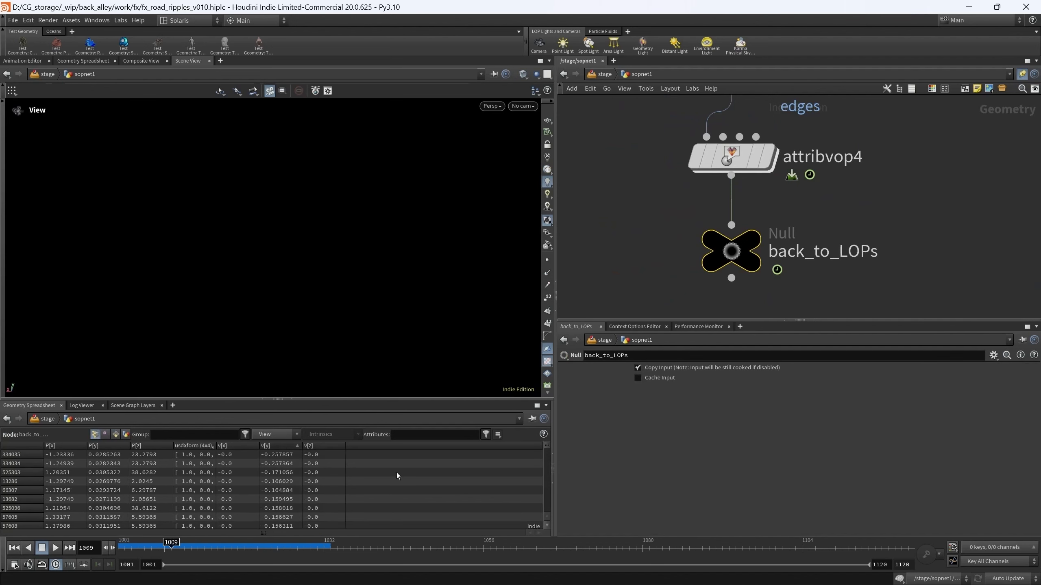
# - Return to the stage network and review set_vel_motion_blur, then usd_rop1's frame range and output file
pyautogui.click(604, 75)
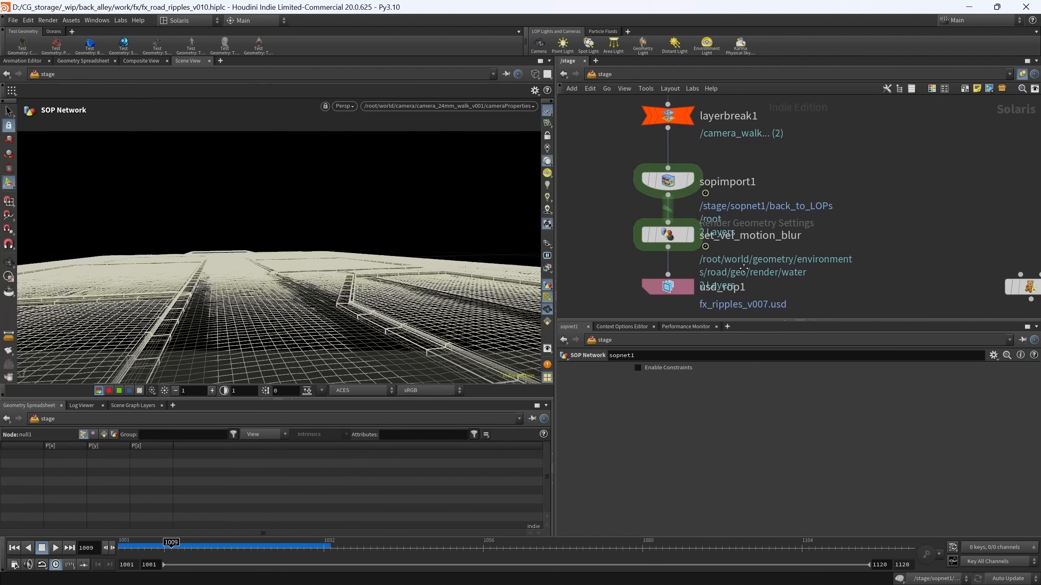
pyautogui.click(646, 234)
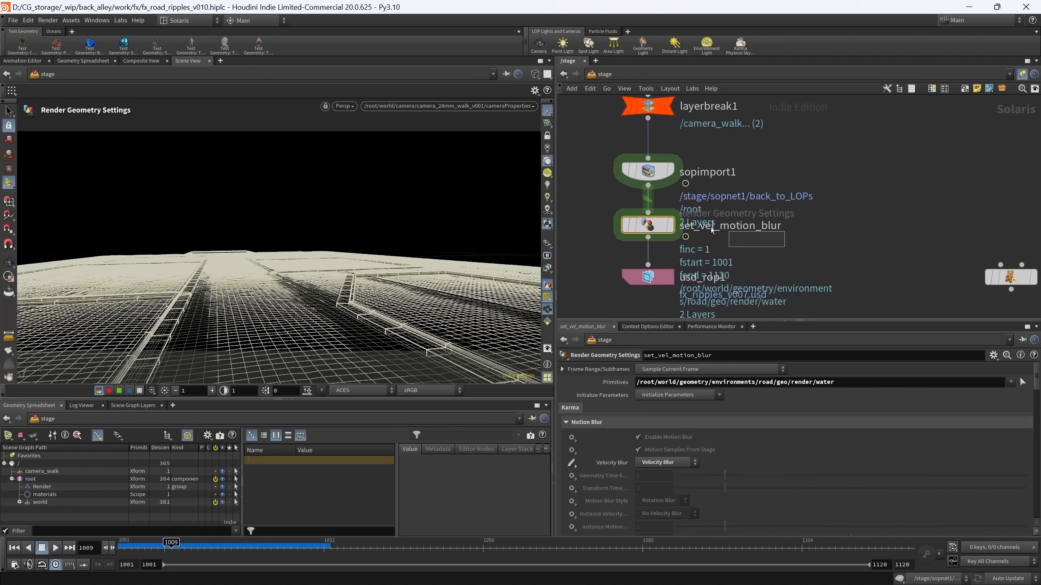
pyautogui.click(647, 276)
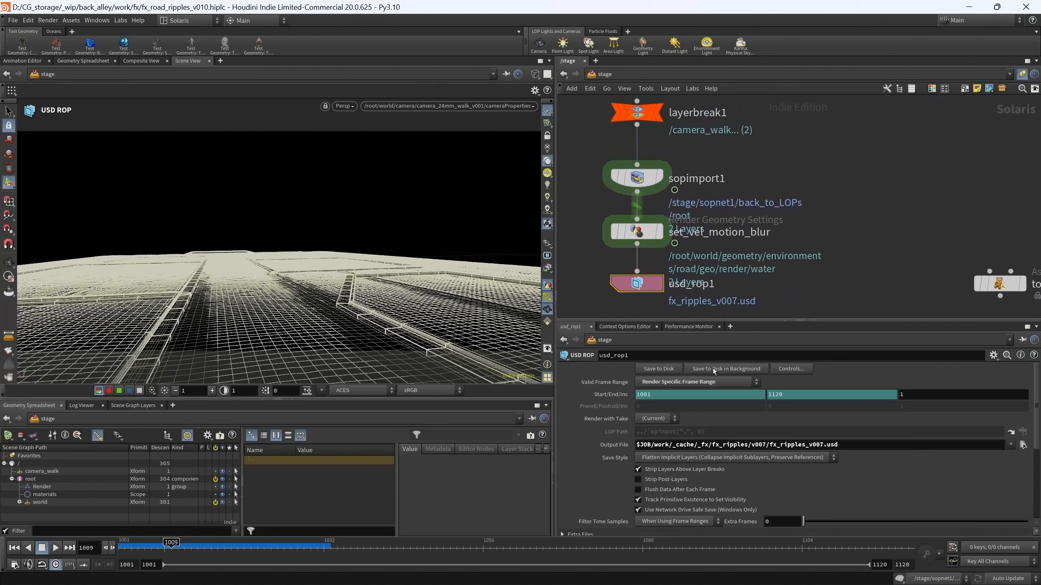
pyautogui.scroll(-7, 828, 222)
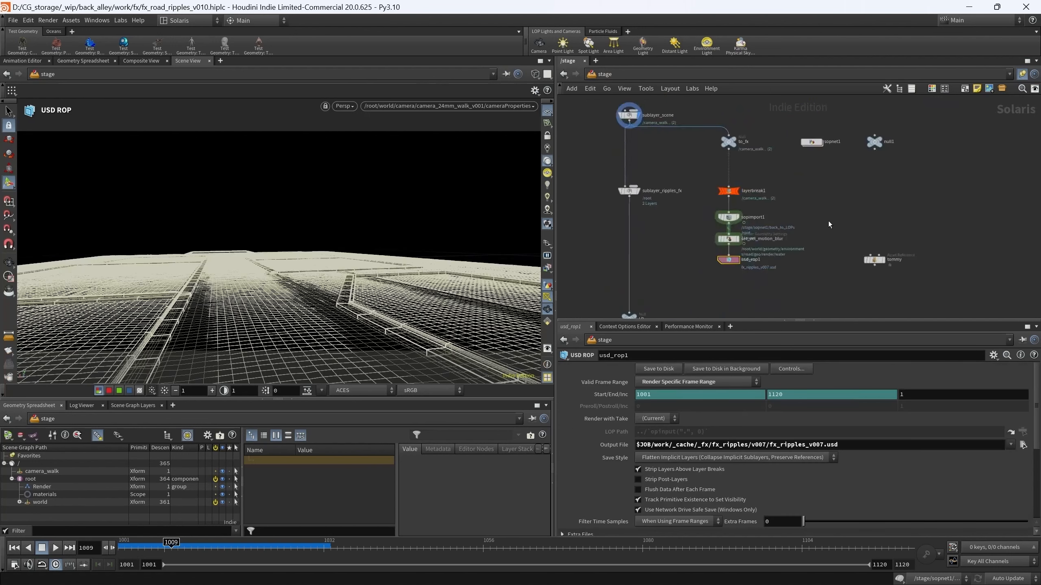
pyautogui.moveTo(828, 222); pyautogui.dragTo(796, 212, button='middle')
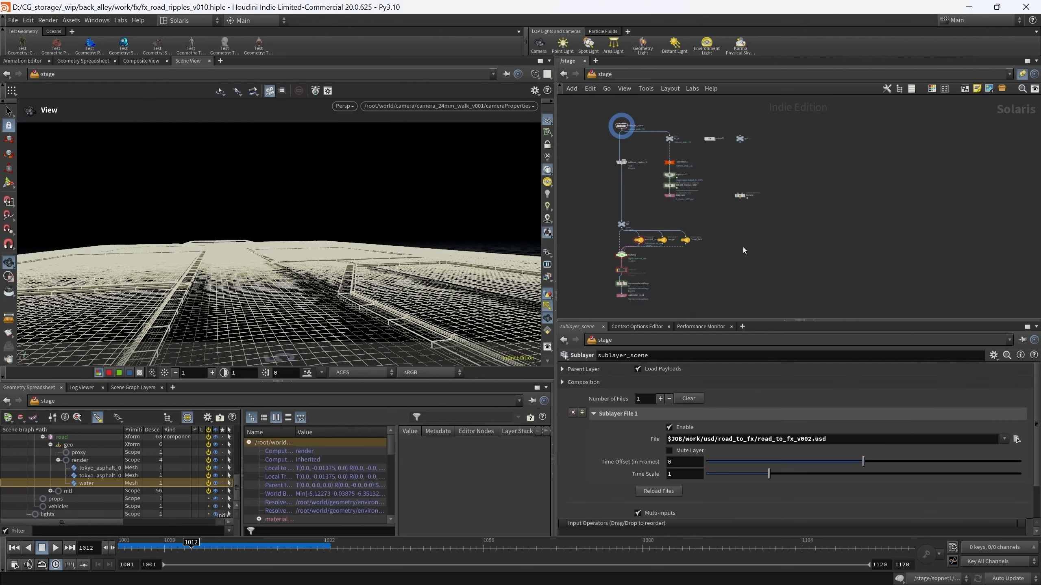
# - Select sublayer_scene at the start of the stage network and review its sublayer file
pyautogui.scroll(6, 602, 139)
pyautogui.moveTo(624, 126); pyautogui.dragTo(608, 177, button='middle')
pyautogui.scroll(3, 614, 200)
pyautogui.scroll(-1, 606, 178)
pyautogui.moveTo(602, 112); pyautogui.dragTo(689, 169)
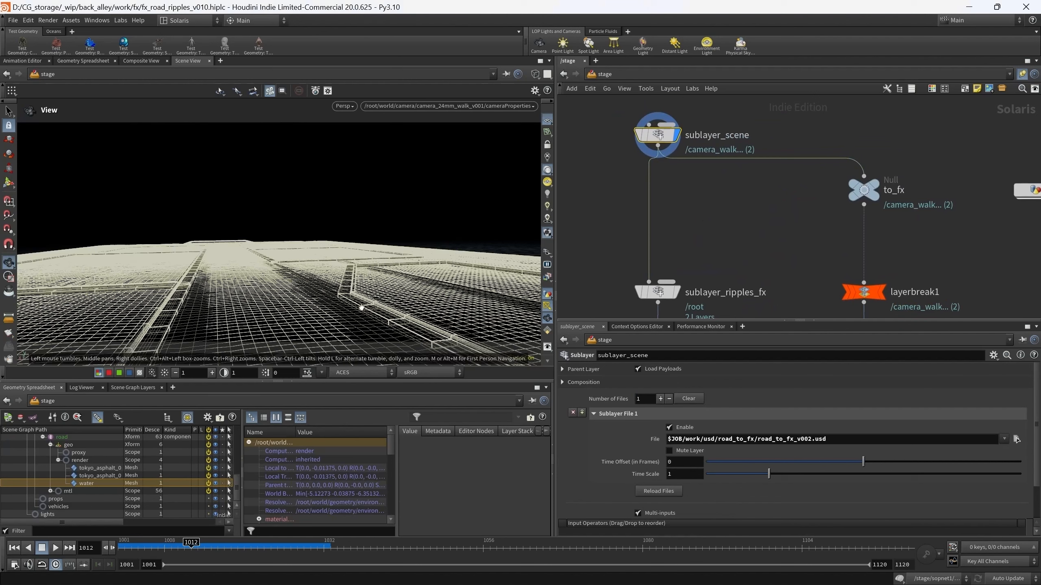
# - Select sublayer_ripples_fx and display it to compare its water mesh with sublayer_scene
pyautogui.moveTo(732, 228); pyautogui.dragTo(735, 187, button='middle')
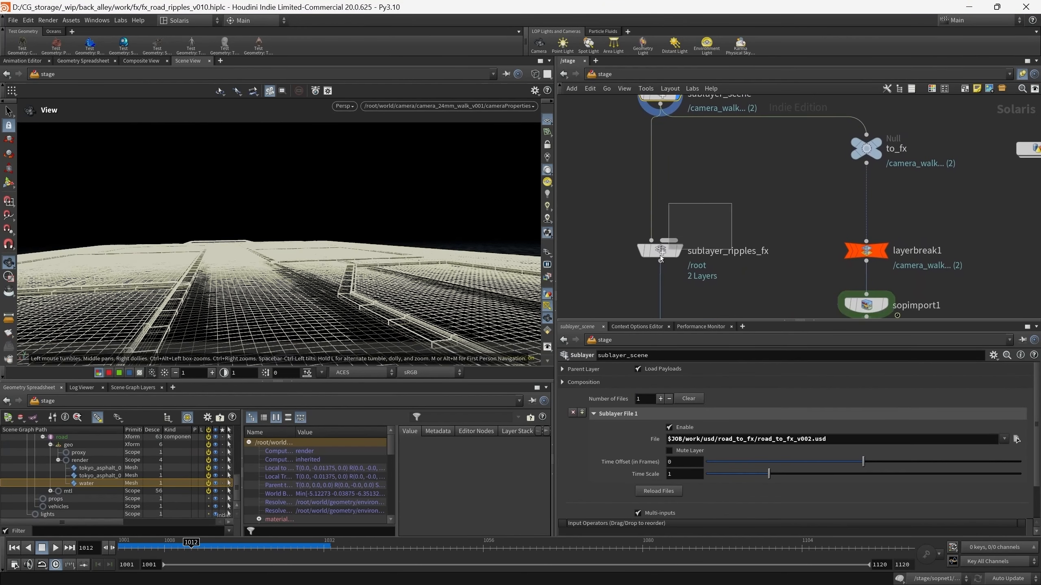
pyautogui.click(660, 256)
pyautogui.click(680, 252)
pyautogui.scroll(3, 682, 109)
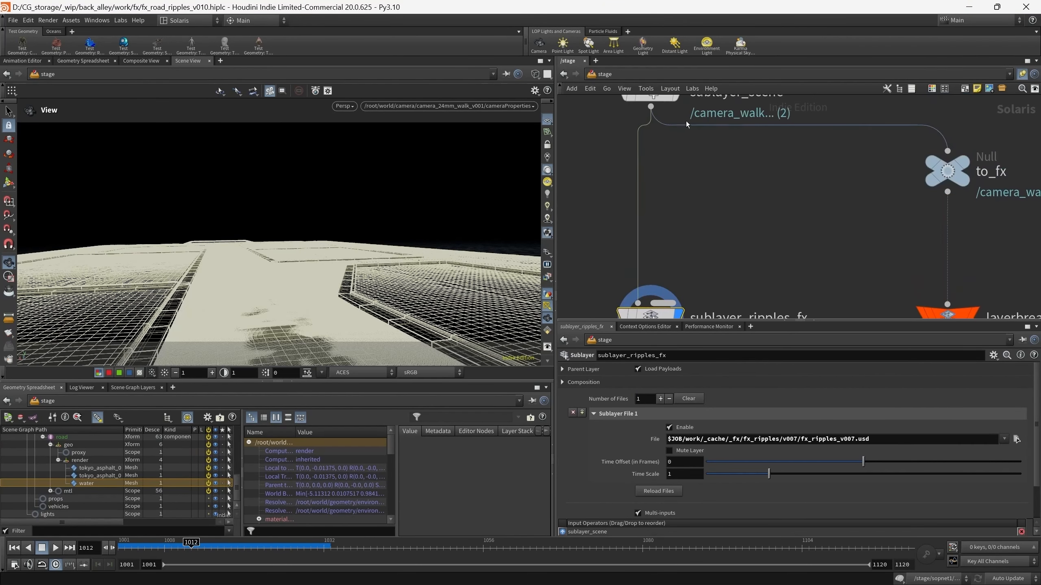
pyautogui.click(676, 101)
pyautogui.moveTo(696, 260); pyautogui.dragTo(704, 207, button='middle')
pyautogui.click(686, 264)
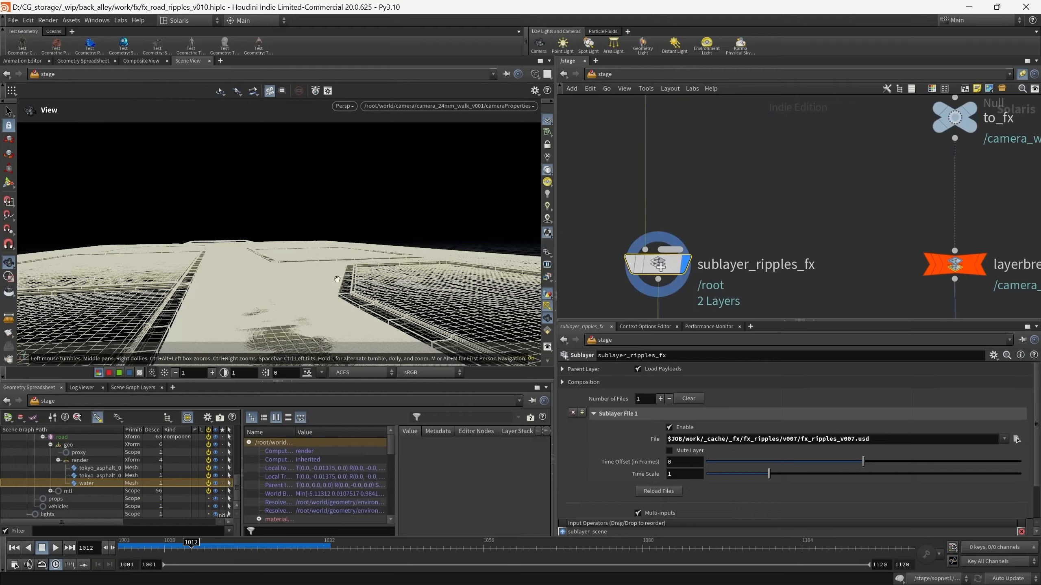
# - Examine the road surface up close and switch the display back to sublayer_scene
pyautogui.moveTo(255, 286)
pyautogui.mouseDown()
pyautogui.moveTo(264, 309)
pyautogui.moveTo(260, 285)
pyautogui.mouseUp()
pyautogui.moveTo(730, 165); pyautogui.dragTo(746, 251, button='middle')
pyautogui.click(670, 124)
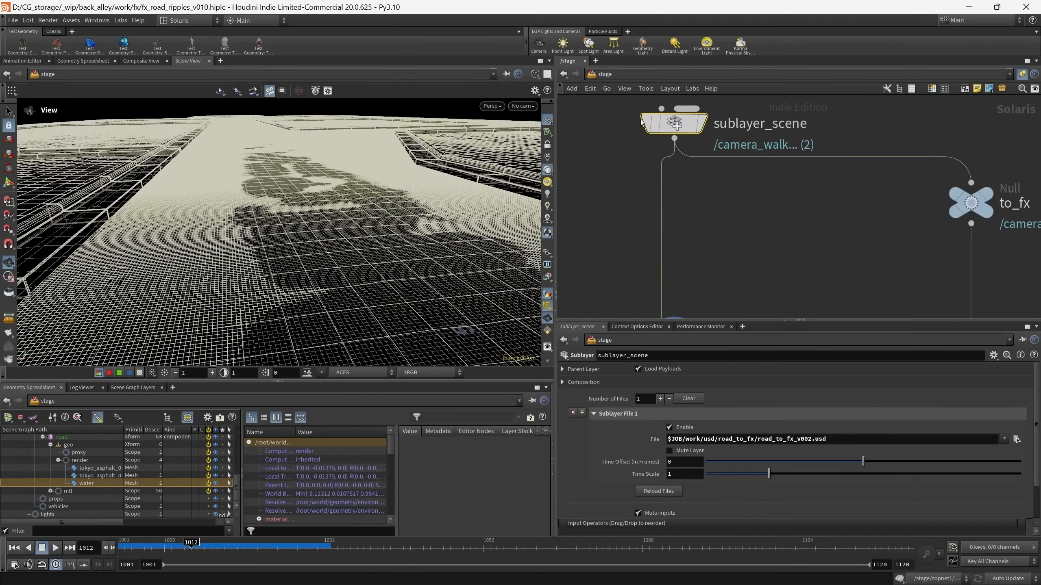
pyautogui.click(702, 125)
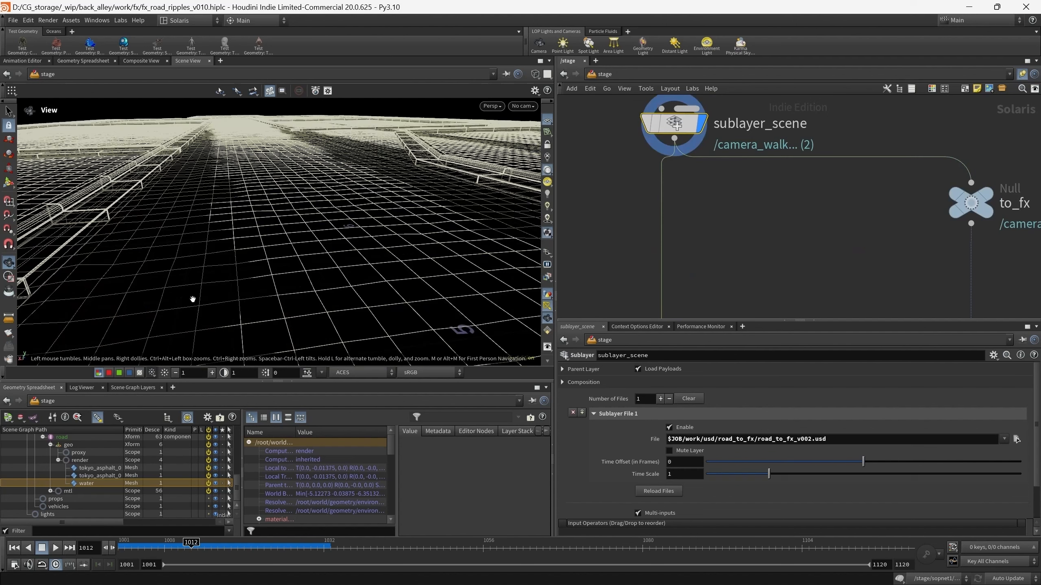
# - Set the display to sublayer_ripples_fx and examine its dense water mesh at frame 1012
pyautogui.scroll(-3, 715, 191)
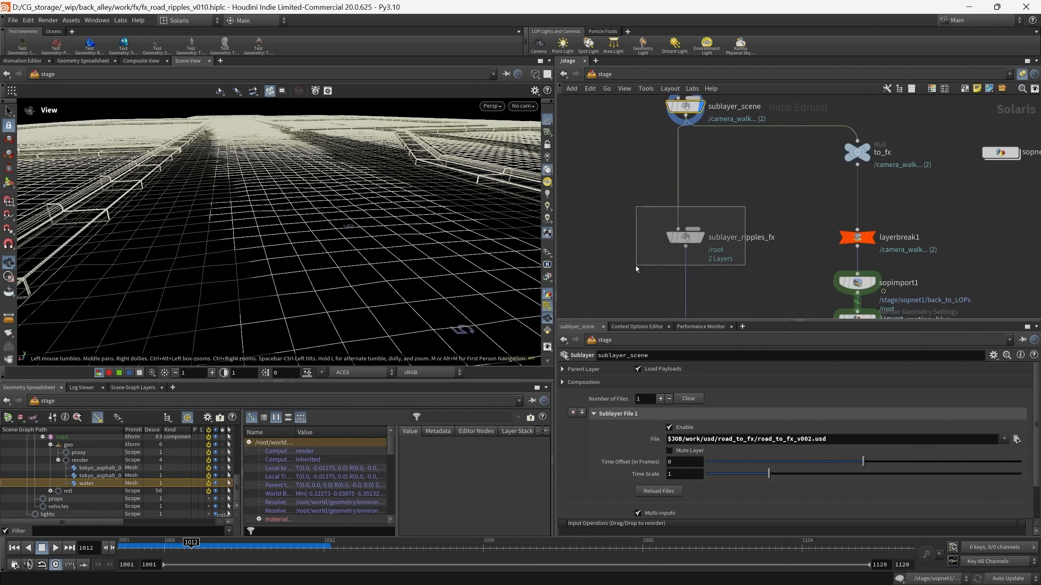
pyautogui.click(702, 239)
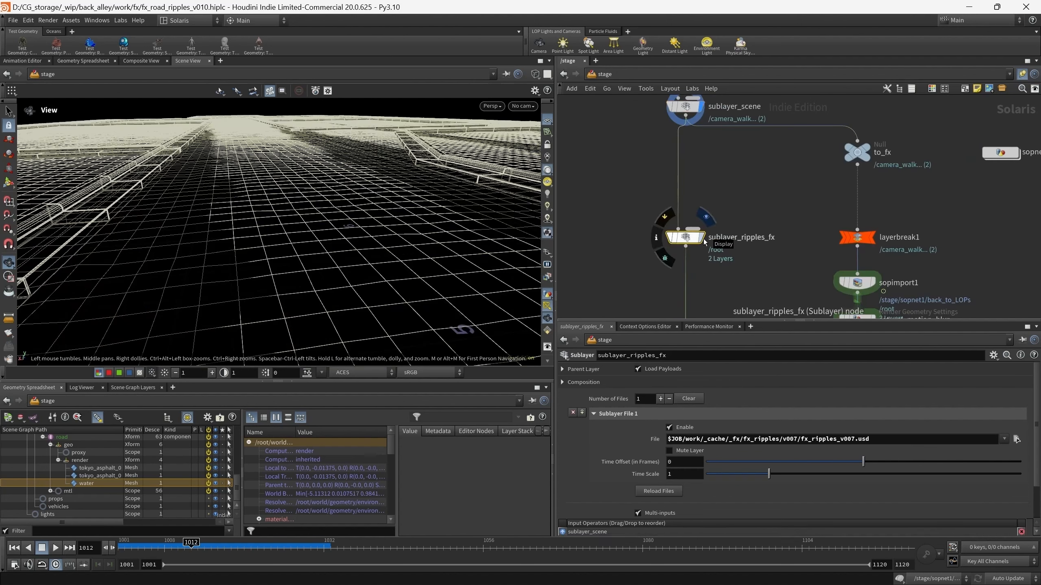
pyautogui.click(703, 242)
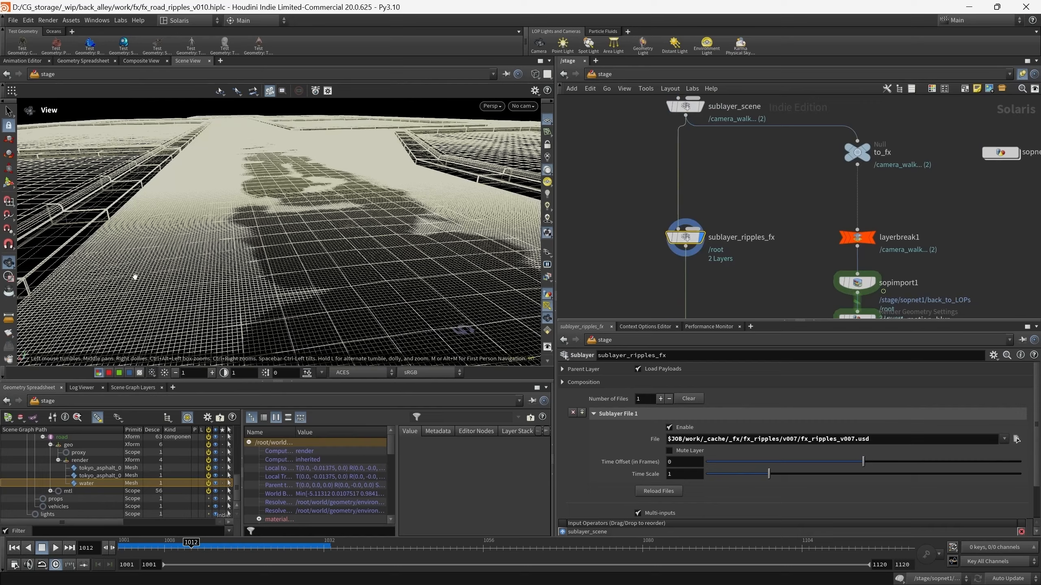
pyautogui.moveTo(134, 277); pyautogui.dragTo(192, 237)
pyautogui.moveTo(190, 547)
pyautogui.mouseDown()
pyautogui.moveTo(208, 549)
pyautogui.moveTo(191, 548)
pyautogui.mouseUp()
# - Select karmarendersettings near the network's end and review its camera, resolution, engine and motion blur settings
pyautogui.moveTo(737, 262); pyautogui.dragTo(720, 234, button='middle')
pyautogui.scroll(-5, 720, 246)
pyautogui.moveTo(720, 278); pyautogui.dragTo(728, 228, button='middle')
pyautogui.scroll(2, 729, 246)
pyautogui.moveTo(836, 241); pyautogui.dragTo(837, 242)
pyautogui.moveTo(745, 267); pyautogui.dragTo(714, 259, button='middle')
pyautogui.scroll(2, 682, 252)
pyautogui.click(643, 222)
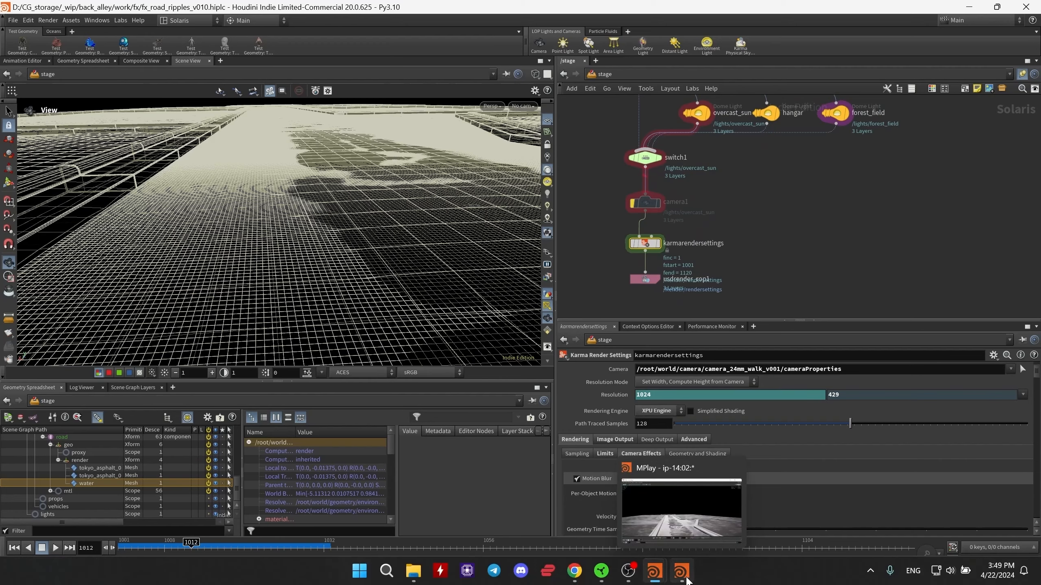
# - Switch to MPlay, play the rendered sequence and examine the water ripples on the road up close
pyautogui.click(681, 579)
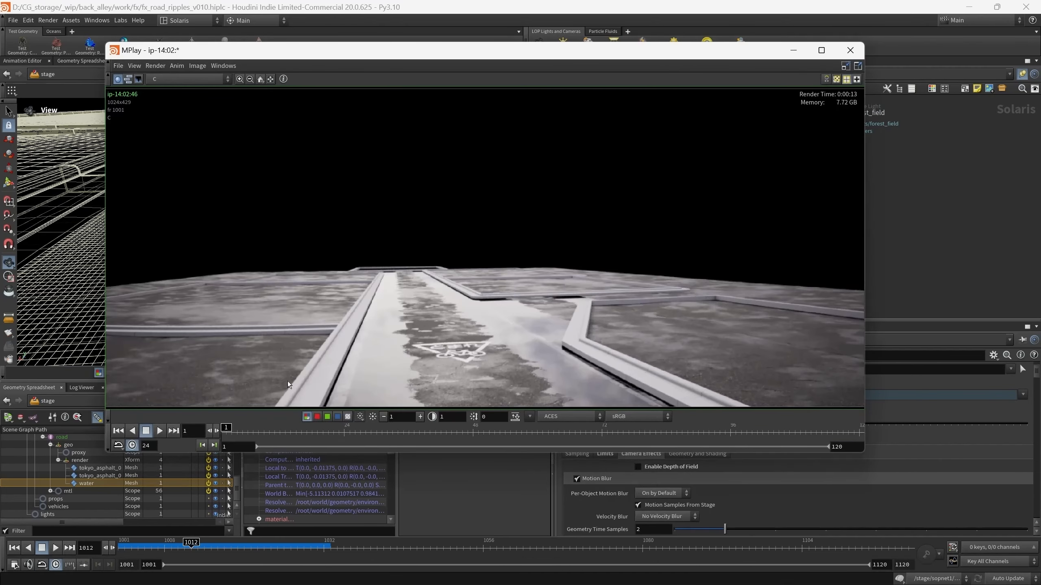
pyautogui.click(160, 430)
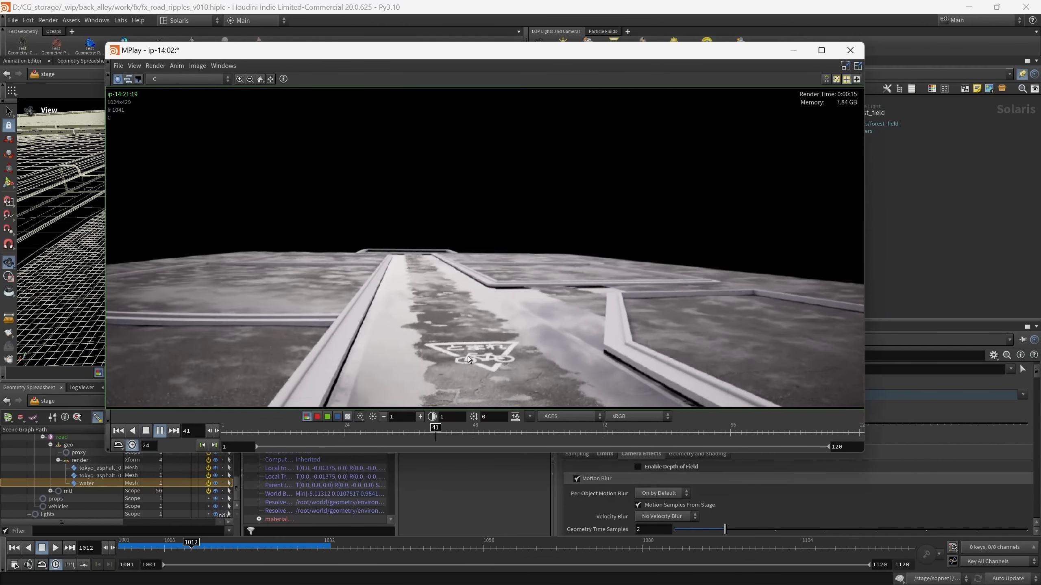
pyautogui.moveTo(548, 384); pyautogui.dragTo(502, 282, button='middle')
pyautogui.scroll(4, 503, 282)
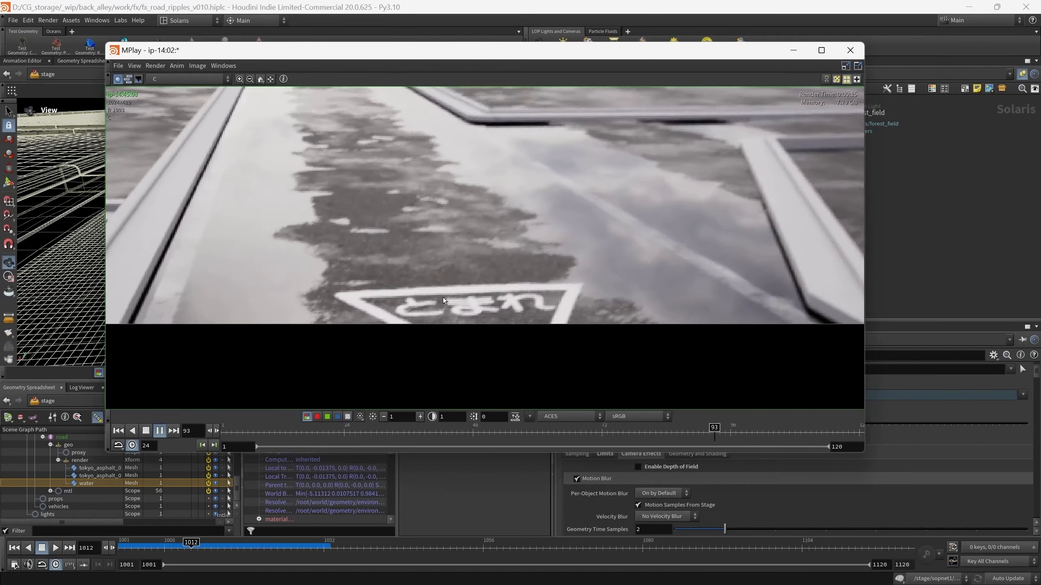
pyautogui.moveTo(428, 289); pyautogui.dragTo(480, 338, button='middle')
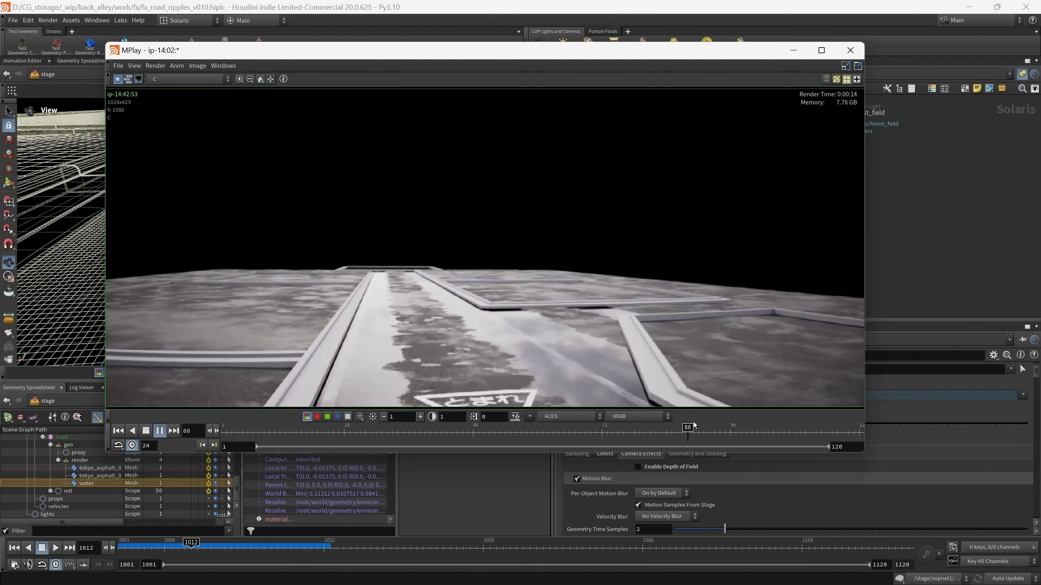
# - Minimize MPlay and reselect sublayer_ripples_fx in the stage network to review its cached ripples file
pyautogui.click(796, 49)
pyautogui.scroll(-5, 737, 267)
pyautogui.moveTo(755, 223); pyautogui.dragTo(719, 290, button='middle')
pyautogui.moveTo(698, 199); pyautogui.dragTo(688, 183, button='middle')
pyautogui.scroll(5, 687, 183)
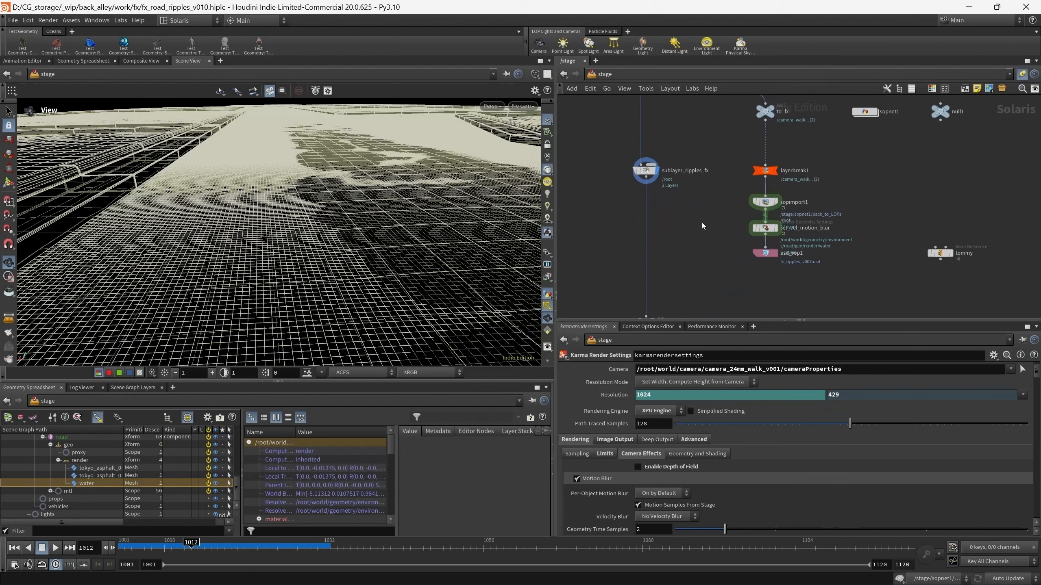
pyautogui.moveTo(709, 200); pyautogui.dragTo(624, 144)
pyautogui.moveTo(597, 166); pyautogui.dragTo(613, 177, button='middle')
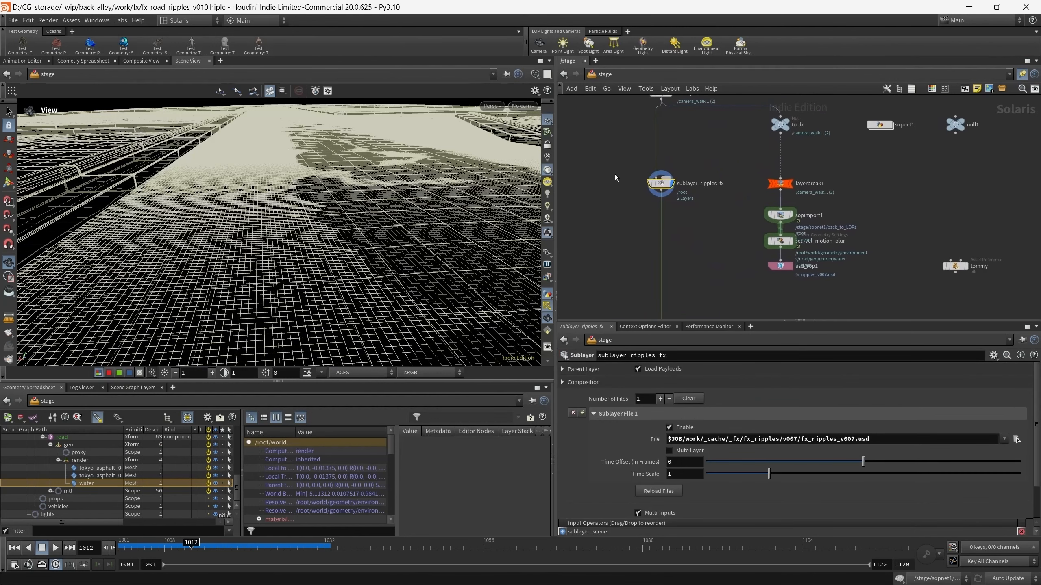
# - Copy the sublayer_ripples_fx node and switch to the Houdini window with the back_alley_base_v005 scene
pyautogui.hotkey('ctrl', 'c')
pyautogui.moveTo(656, 581)
pyautogui.click(589, 488)
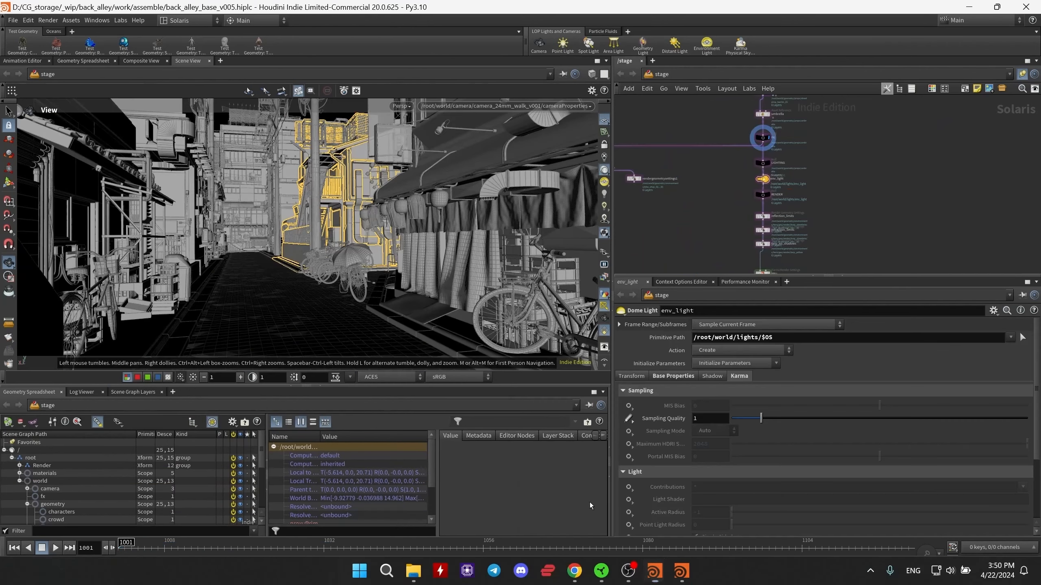
pyautogui.moveTo(702, 212); pyautogui.dragTo(692, 196, button='middle')
pyautogui.scroll(-2, 695, 167)
pyautogui.scroll(4, 710, 140)
pyautogui.scroll(-3, 706, 147)
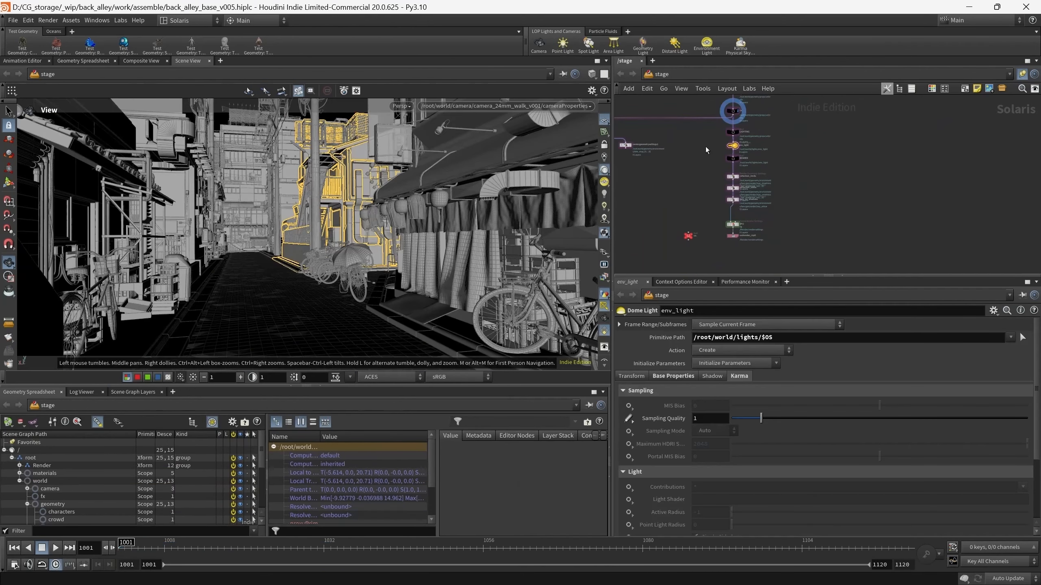
# - Shift the nodes below the FX null down and insert the copied sublayer_ripples_fx into the main chain directly after FX
pyautogui.moveTo(769, 183); pyautogui.dragTo(646, 274)
pyautogui.moveTo(732, 132); pyautogui.dragTo(732, 204)
pyautogui.click(743, 159)
pyautogui.scroll(5, 740, 152)
pyautogui.scroll(-3, 729, 175)
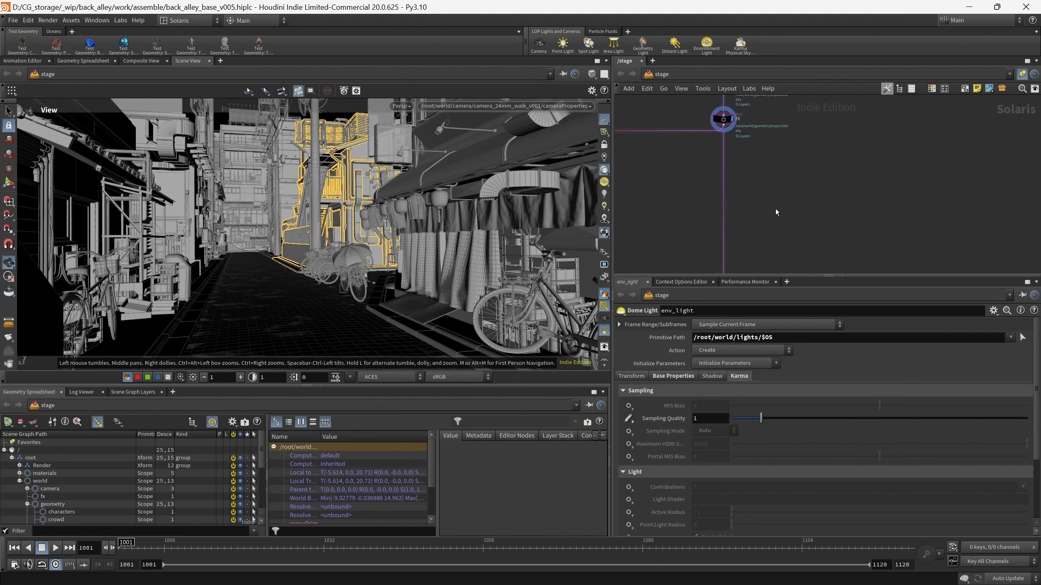
pyautogui.hotkey('ctrl', 'v')
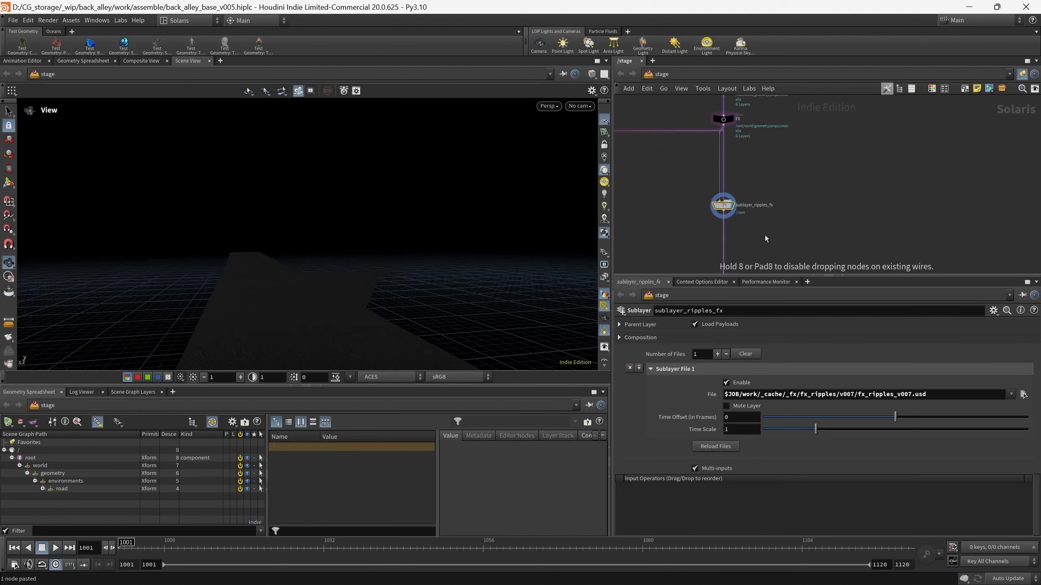
pyautogui.click(765, 236)
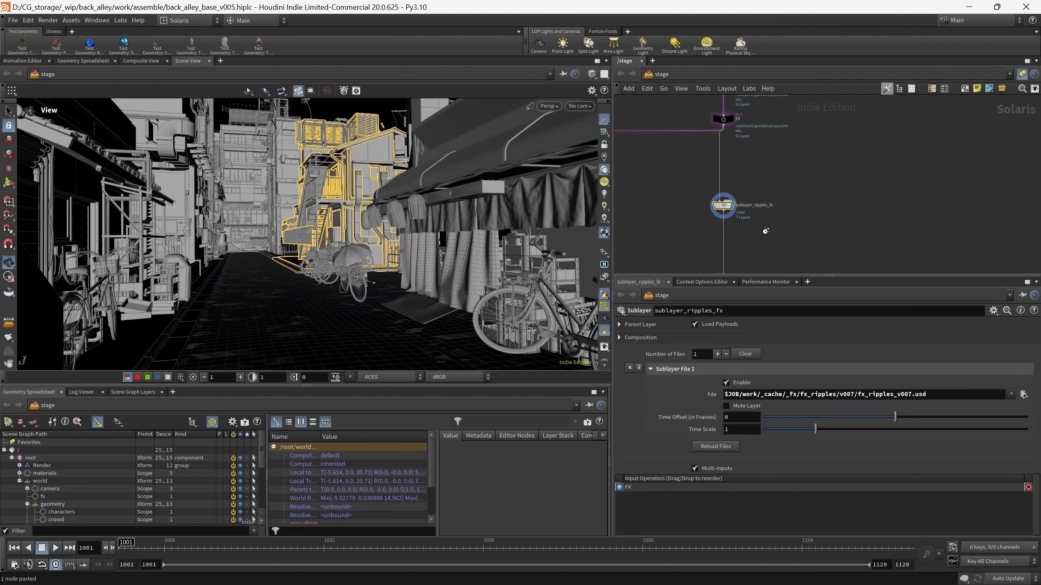
# - Examine the sublayered water mesh on the road in wireframe, then restore the shaded view through camera_24mm_walk_v001
pyautogui.moveTo(296, 297); pyautogui.dragTo(293, 328)
pyautogui.hotkey('shift', 'w')
pyautogui.moveTo(293, 328); pyautogui.dragTo(266, 243, button='right')
pyautogui.moveTo(266, 243); pyautogui.dragTo(104, 283)
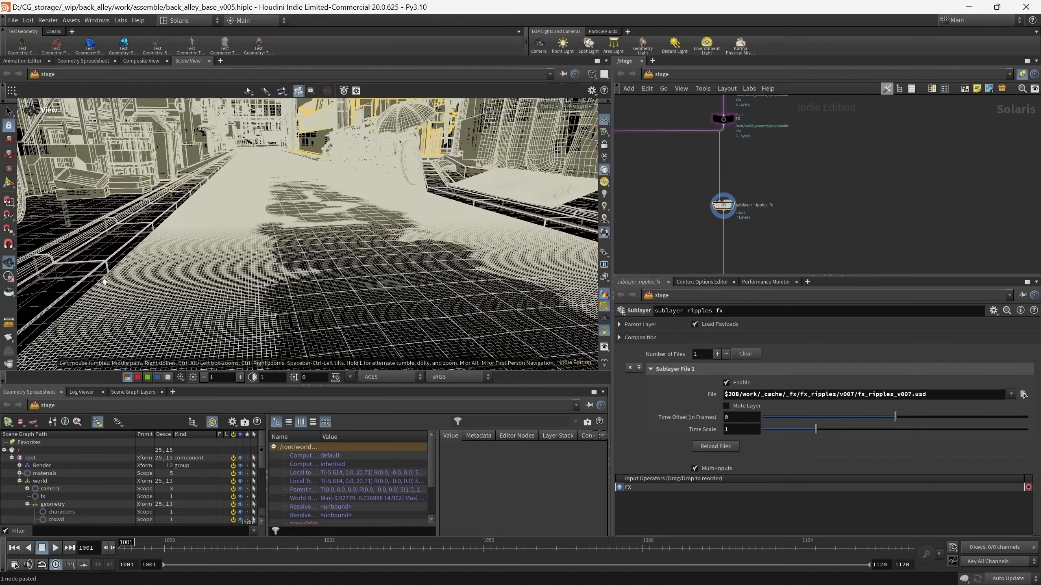
pyautogui.moveTo(190, 302); pyautogui.dragTo(209, 291)
pyautogui.moveTo(208, 292); pyautogui.dragTo(221, 275, button='middle')
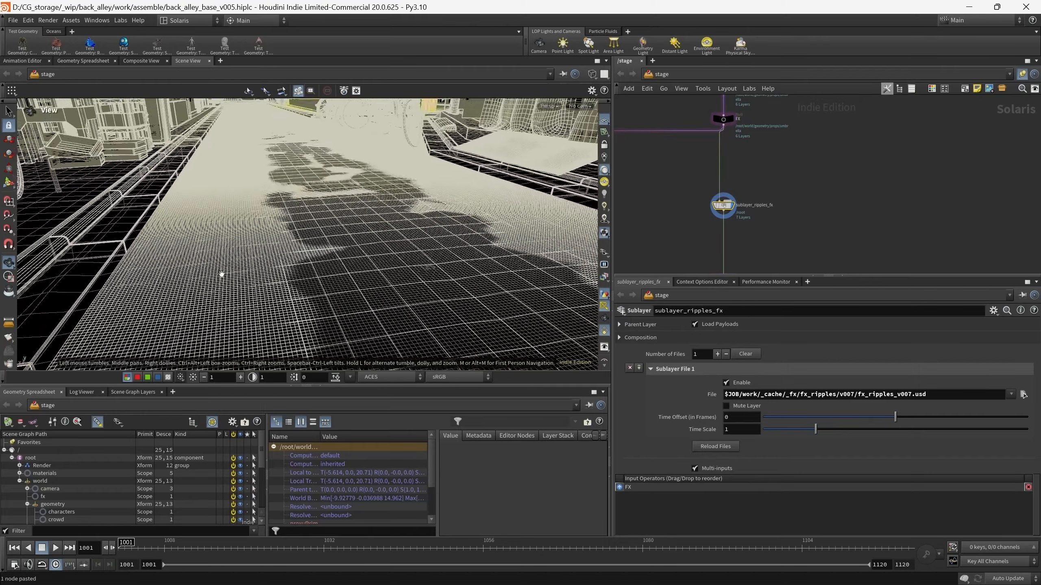
pyautogui.moveTo(221, 275); pyautogui.dragTo(225, 263, button='right')
pyautogui.press('w')
pyautogui.click(591, 107)
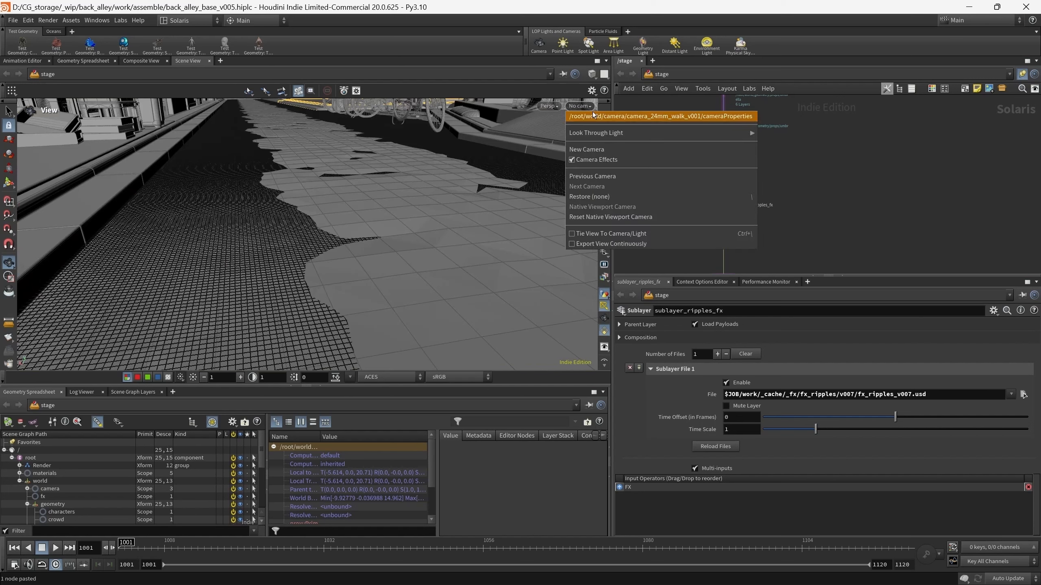
pyautogui.click(592, 114)
pyautogui.moveTo(800, 220); pyautogui.dragTo(761, 193, button='middle')
pyautogui.scroll(-3, 794, 212)
pyautogui.scroll(3, 763, 179)
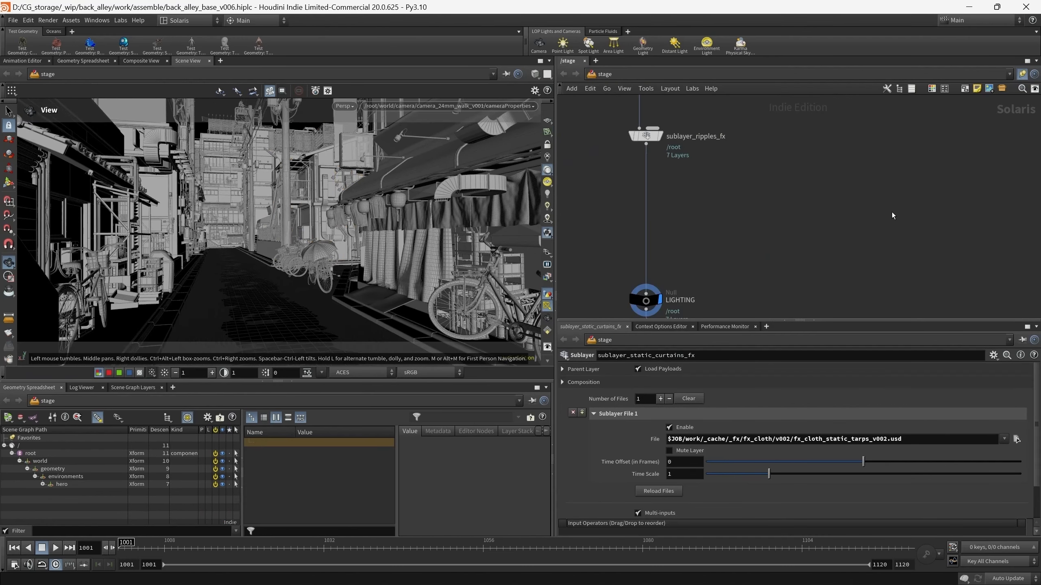
# - Place sublayer_static_curtains_fx below sublayer_ripples_fx, connect it to that node's output and set the display to it
pyautogui.moveTo(892, 213); pyautogui.dragTo(712, 195, button='middle')
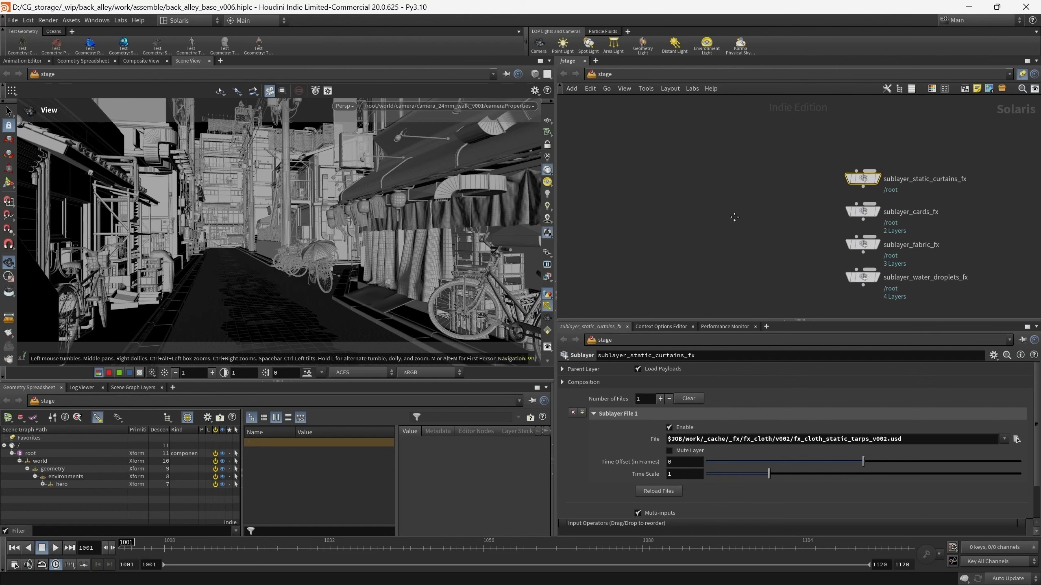
pyautogui.keyDown('space'); pyautogui.moveTo(734, 217); pyautogui.dragTo(809, 218); pyautogui.keyUp('space')
pyautogui.scroll(-1, 810, 213)
pyautogui.moveTo(598, 169); pyautogui.dragTo(765, 162, button='middle')
pyautogui.scroll(2, 766, 162)
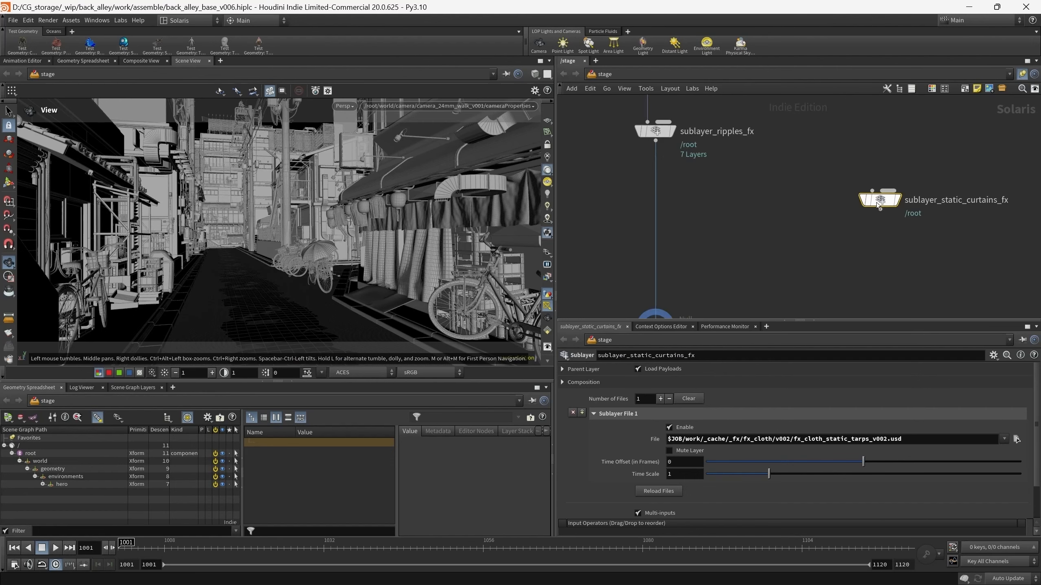
pyautogui.moveTo(876, 204); pyautogui.dragTo(734, 193)
pyautogui.moveTo(405, 220); pyautogui.dragTo(337, 212)
pyautogui.scroll(5, 400, 164)
pyautogui.click(670, 205)
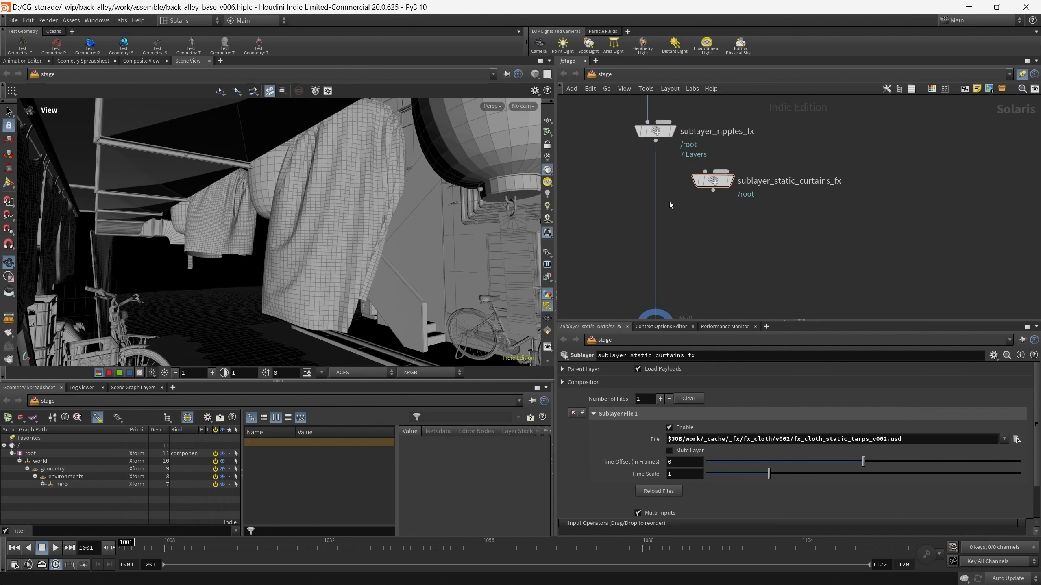
pyautogui.click(692, 169)
pyautogui.click(731, 180)
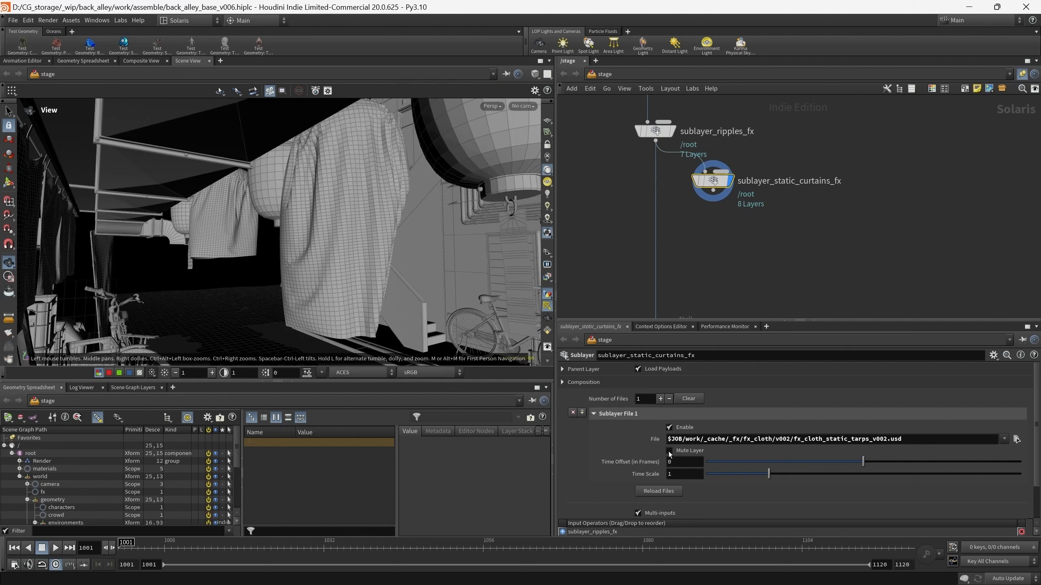
# - Disable and re-enable the file in sublayer_static_curtains_fx to compare the curtain geometry with and without the layer
pyautogui.click(669, 429)
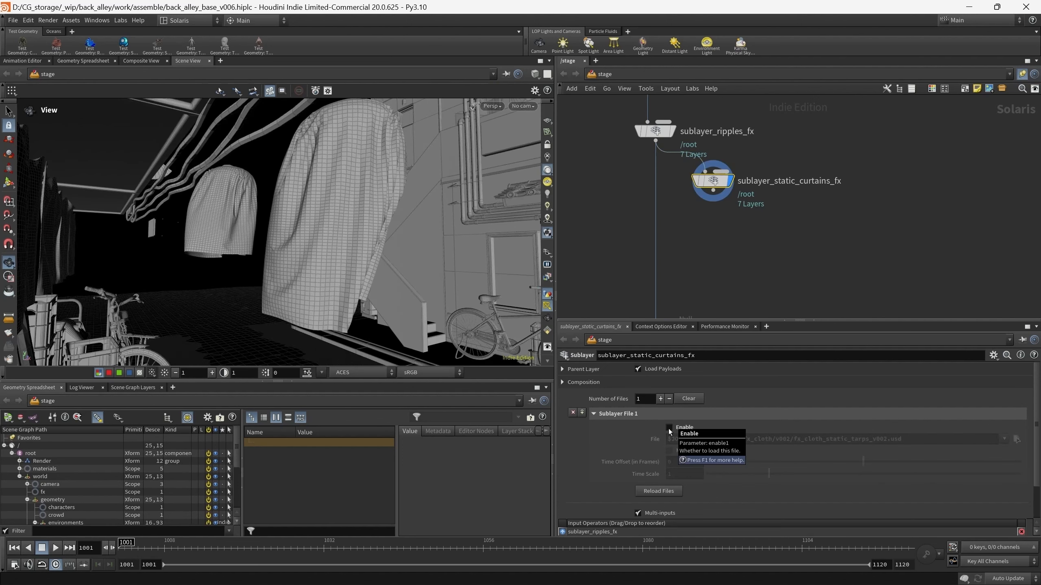
pyautogui.click(669, 429)
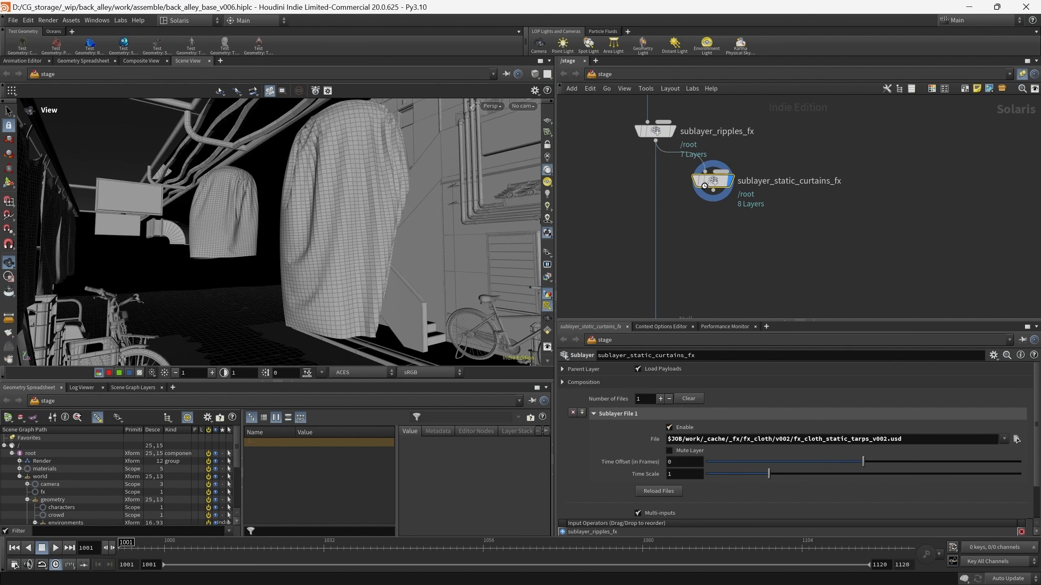
pyautogui.moveTo(726, 191); pyautogui.dragTo(682, 177, button='middle')
pyautogui.moveTo(683, 177); pyautogui.dragTo(726, 181)
# - Move sublayer_cards_fx below sublayer_static_curtains_fx, wire the two together, and display and select the cards node
pyautogui.scroll(-4, 852, 221)
pyautogui.moveTo(853, 221); pyautogui.dragTo(674, 186, button='middle')
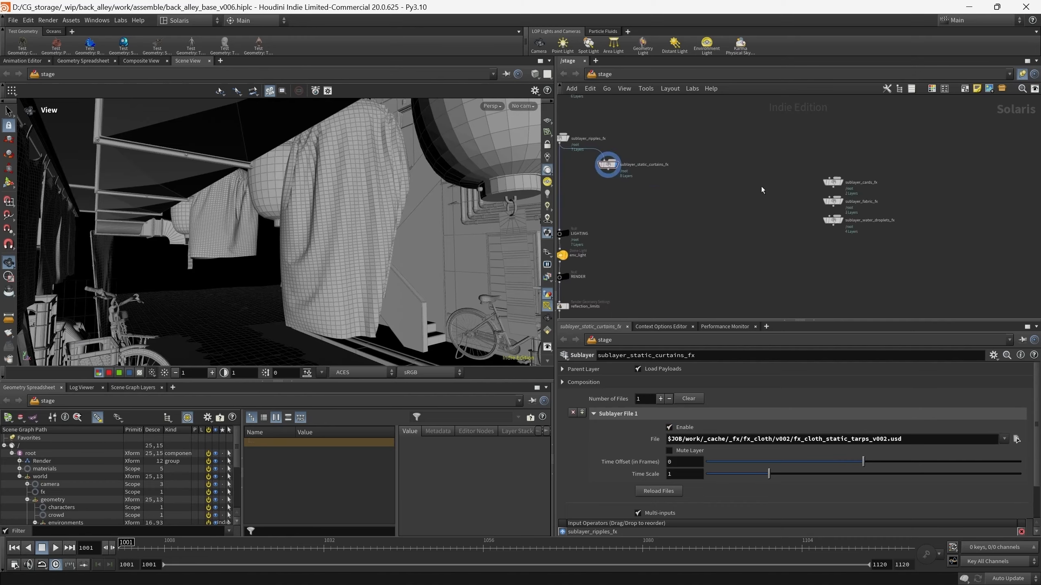
pyautogui.scroll(4, 840, 183)
pyautogui.moveTo(381, 226); pyautogui.dragTo(369, 194)
pyautogui.moveTo(724, 273); pyautogui.dragTo(976, 219, button='middle')
pyautogui.scroll(-3, 976, 219)
pyautogui.moveTo(788, 177); pyautogui.dragTo(724, 158)
pyautogui.scroll(5, 701, 196)
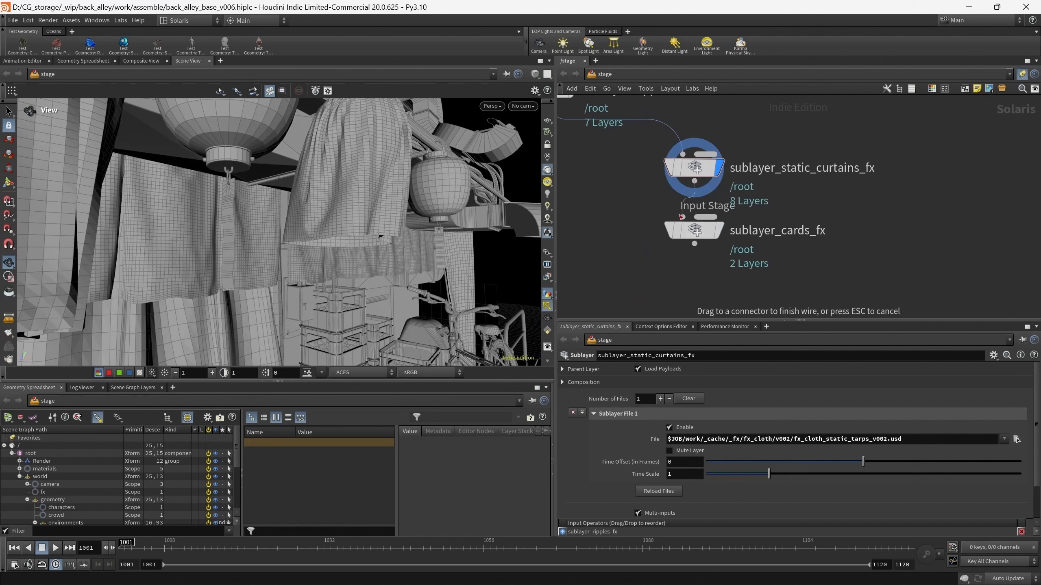
pyautogui.click(720, 231)
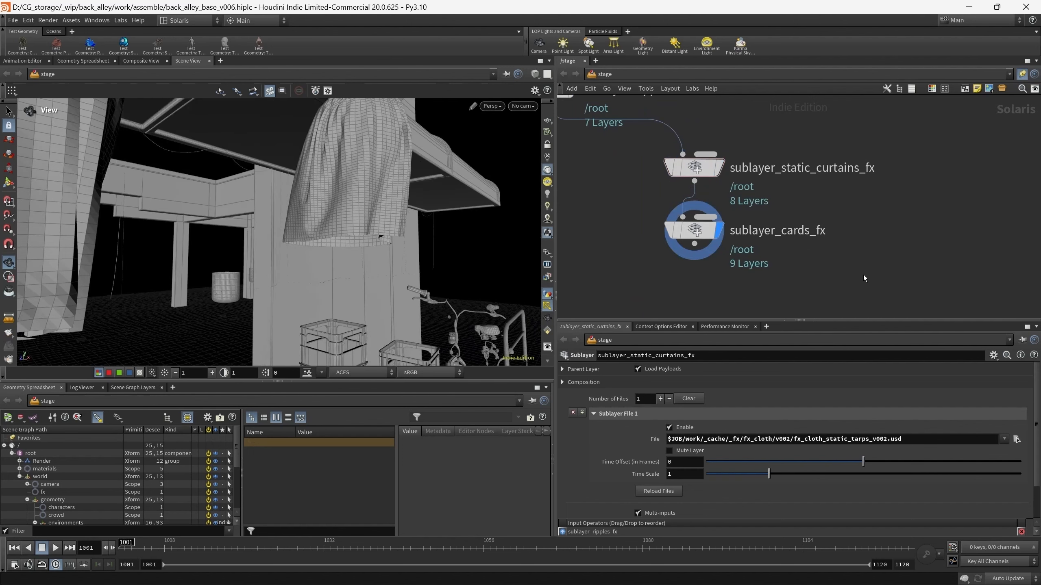
pyautogui.click(696, 230)
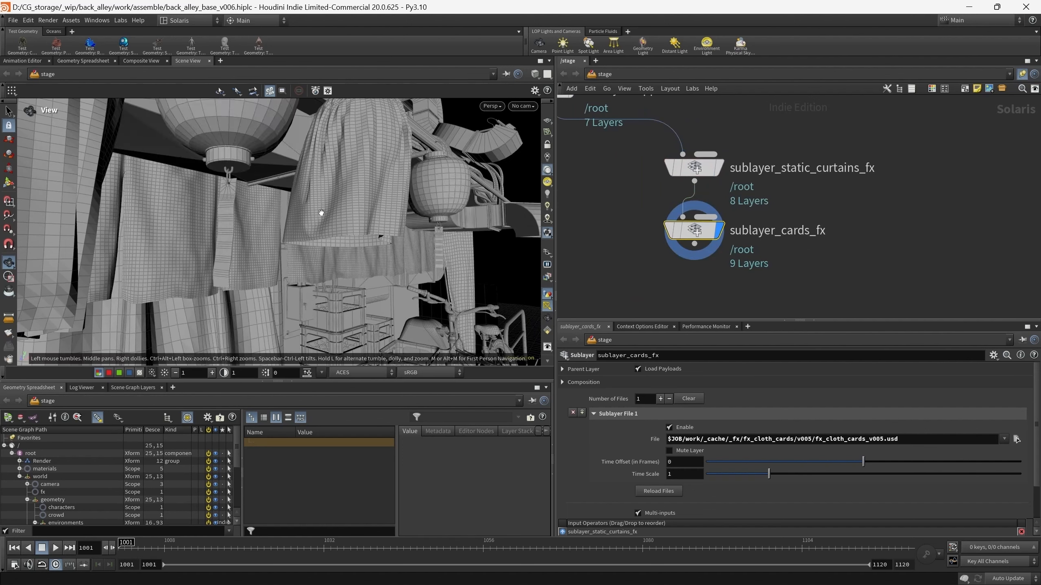
# - Scrub the timeline to examine the motion of the cards hanging below the lanterns, then return to frame 1001
pyautogui.moveTo(365, 243); pyautogui.dragTo(328, 205)
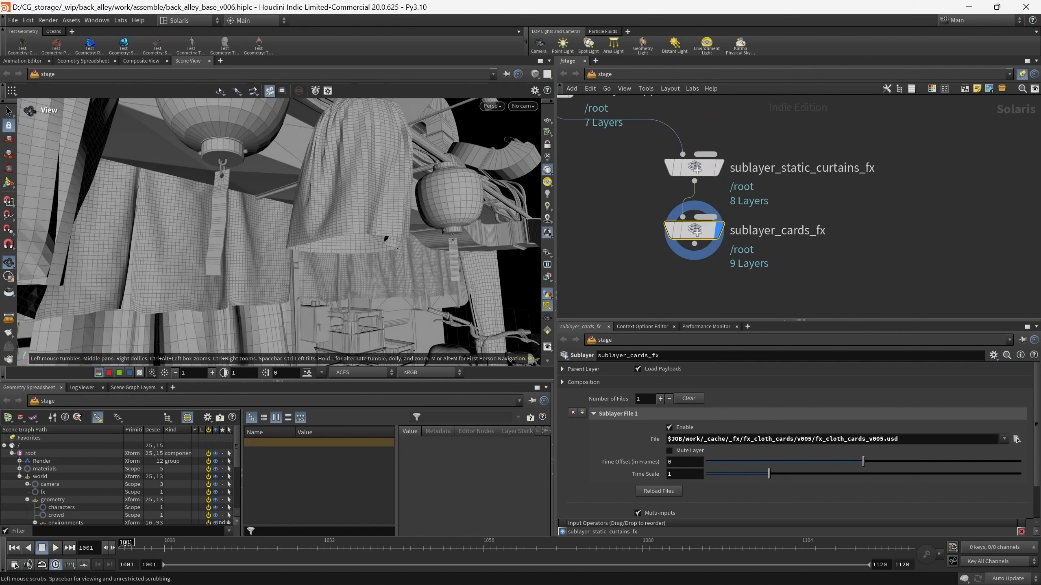
pyautogui.moveTo(125, 548); pyautogui.dragTo(161, 548)
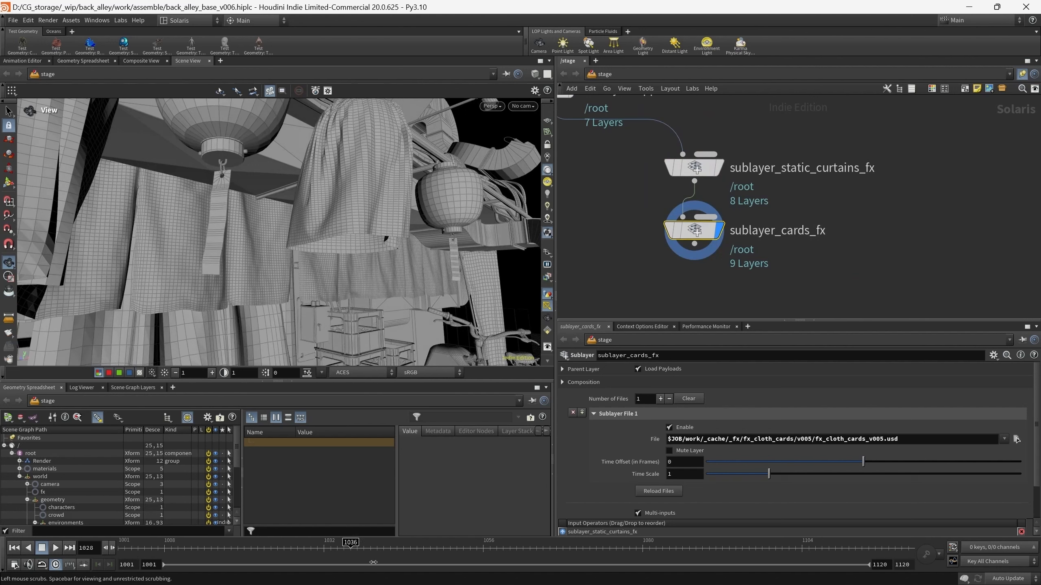
pyautogui.moveTo(482, 564); pyautogui.dragTo(684, 561)
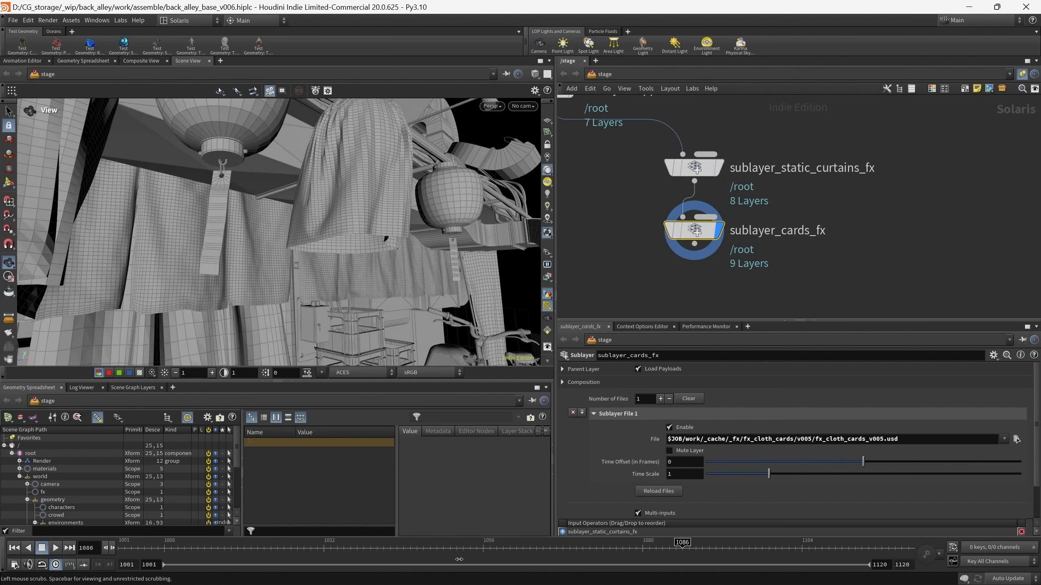
pyautogui.hotkey('ctrl', 'Up')
# - Place sublayer_fabric_fx below sublayer_cards_fx, connect it, set the display to it and inspect the hanging fabric
pyautogui.scroll(-4, 758, 213)
pyautogui.moveTo(831, 182); pyautogui.dragTo(760, 203, button='middle')
pyautogui.moveTo(848, 180); pyautogui.dragTo(978, 227)
pyautogui.moveTo(940, 210); pyautogui.dragTo(616, 218)
pyautogui.moveTo(254, 257); pyautogui.dragTo(329, 234)
pyautogui.moveTo(615, 222); pyautogui.dragTo(734, 205, button='middle')
pyautogui.scroll(3, 735, 197)
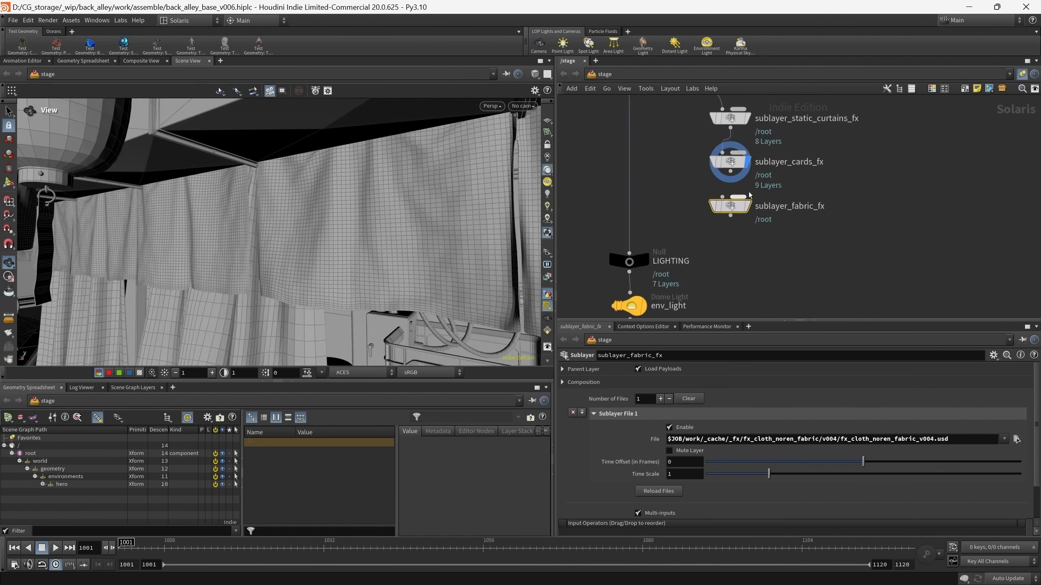
pyautogui.moveTo(726, 168)
pyautogui.mouseDown()
pyautogui.moveTo(717, 198)
pyautogui.moveTo(824, 256)
pyautogui.mouseUp()
pyautogui.click(748, 209)
pyautogui.moveTo(322, 237); pyautogui.dragTo(298, 250)
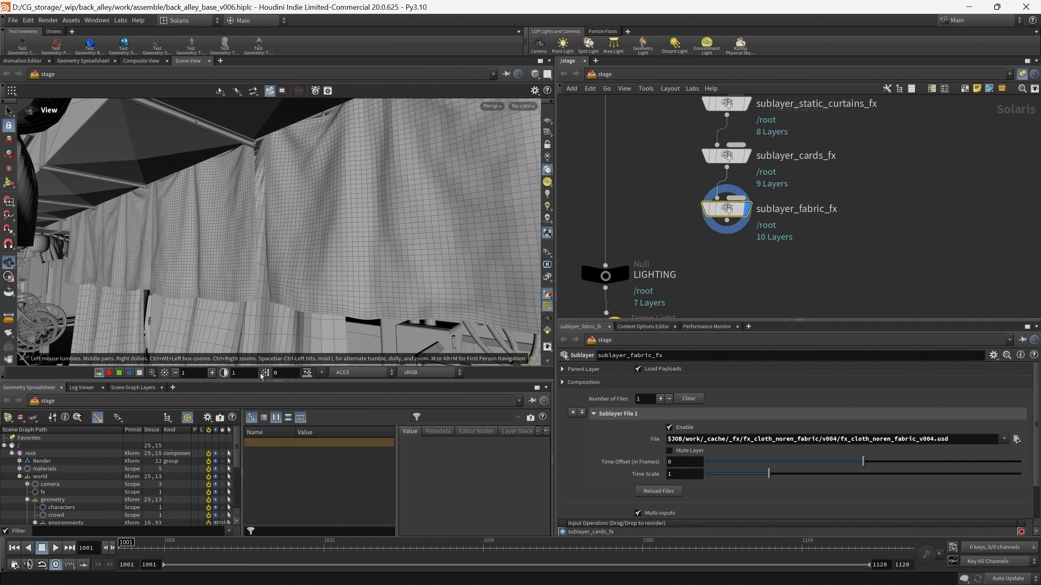
pyautogui.moveTo(130, 550); pyautogui.dragTo(31, 552)
# - Move sublayer_water_droplets_fx below sublayer_fabric_fx, connect it to that node and set the display to it
pyautogui.moveTo(812, 291); pyautogui.dragTo(714, 226, button='middle')
pyautogui.scroll(-4, 714, 226)
pyautogui.moveTo(937, 202)
pyautogui.mouseDown()
pyautogui.moveTo(672, 211)
pyautogui.moveTo(762, 265)
pyautogui.mouseUp()
pyautogui.scroll(3, 672, 201)
pyautogui.press('r')
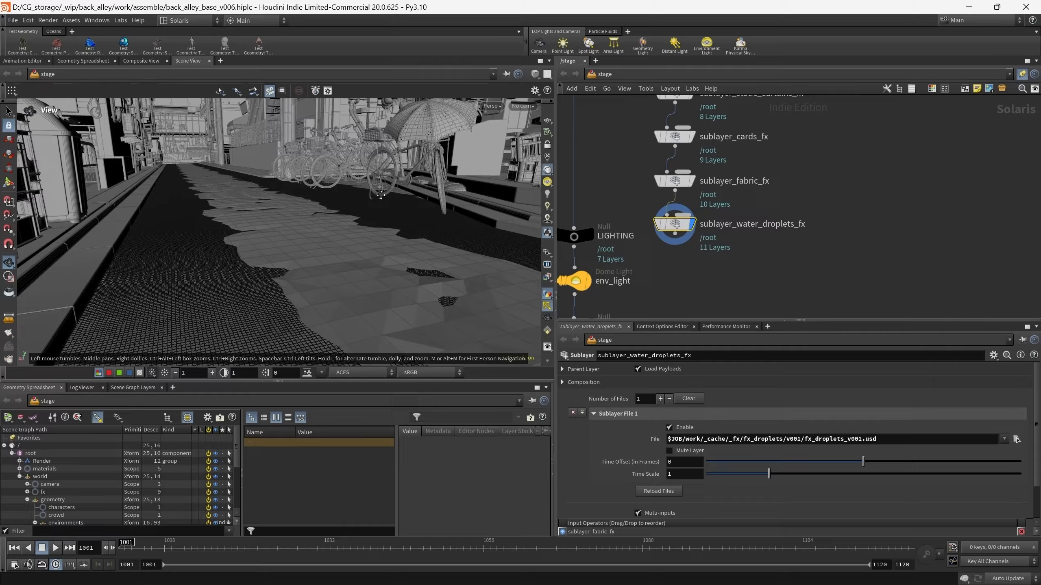
# - Examine the road surface near the bicycles with the water droplets layer displayed
pyautogui.moveTo(362, 219); pyautogui.dragTo(402, 232)
pyautogui.moveTo(402, 232); pyautogui.dragTo(407, 213, button='right')
pyautogui.moveTo(407, 212); pyautogui.dragTo(337, 213)
pyautogui.moveTo(338, 212); pyautogui.dragTo(323, 267, button='right')
pyautogui.scroll(-4, 723, 258)
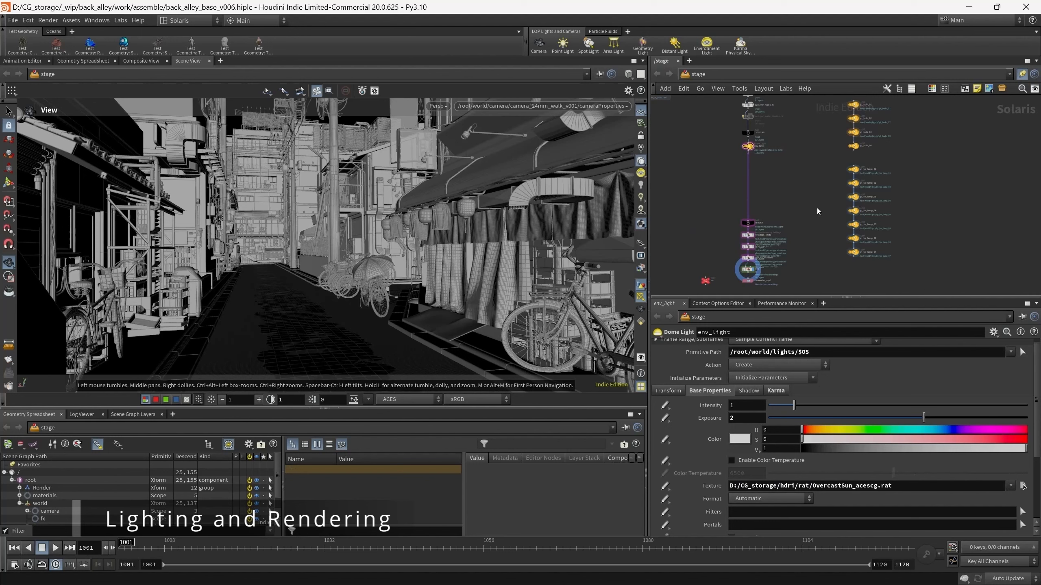
# - Review the env_light dome light's exposure and texture, and its Karma sampling, contributions and LPE tag settings
pyautogui.scroll(5, 755, 143)
pyautogui.moveTo(792, 195); pyautogui.dragTo(792, 229, button='middle')
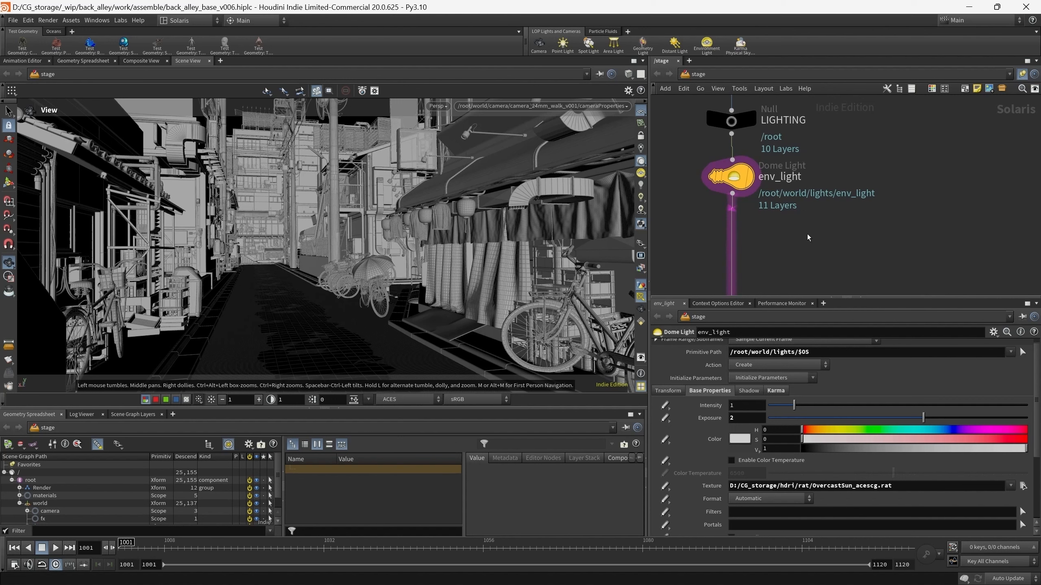
pyautogui.moveTo(808, 235); pyautogui.dragTo(802, 237, button='middle')
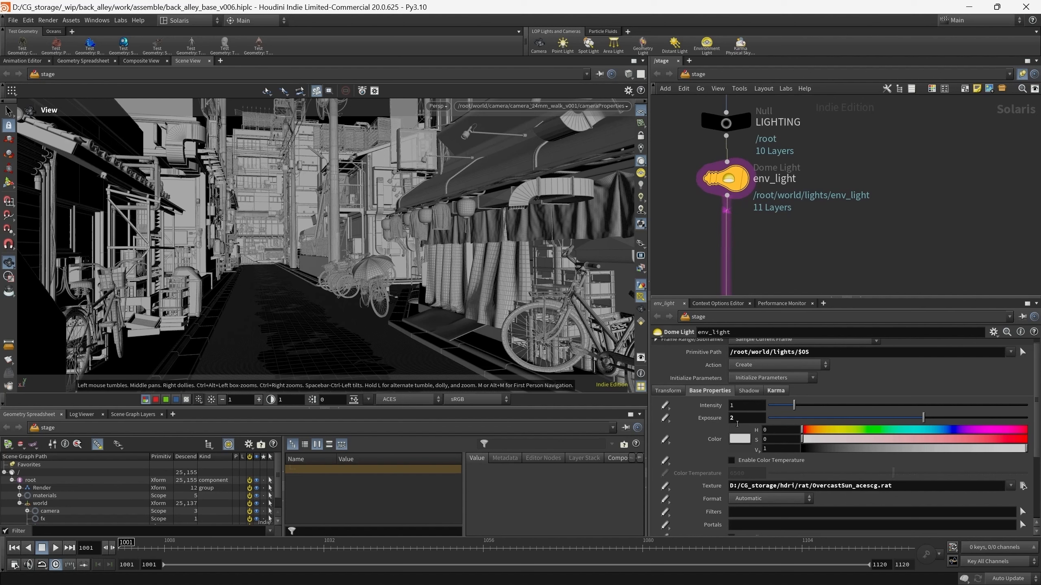
pyautogui.click(775, 391)
pyautogui.scroll(-4, 687, 443)
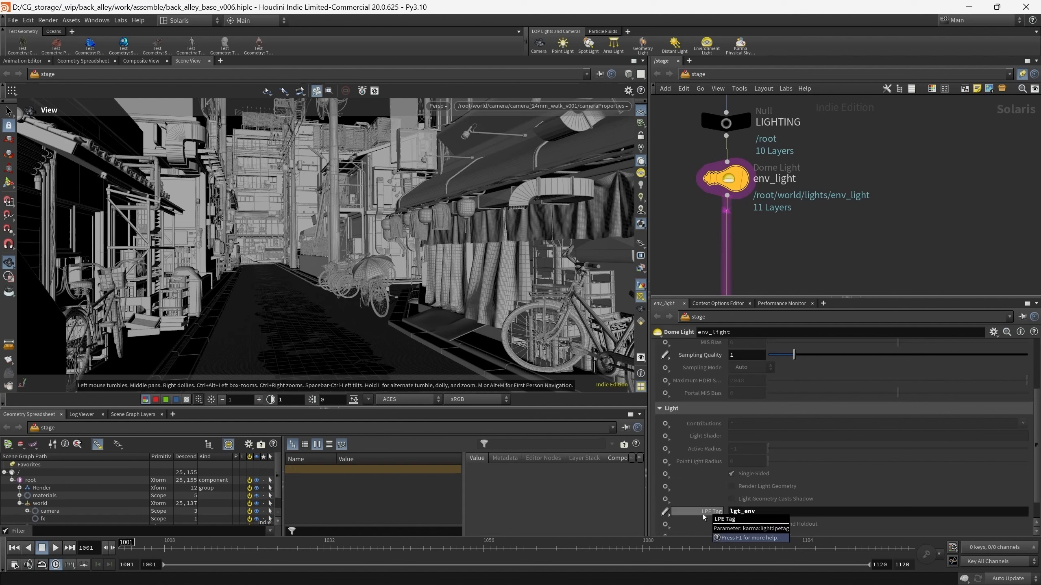
pyautogui.scroll(1, 705, 368)
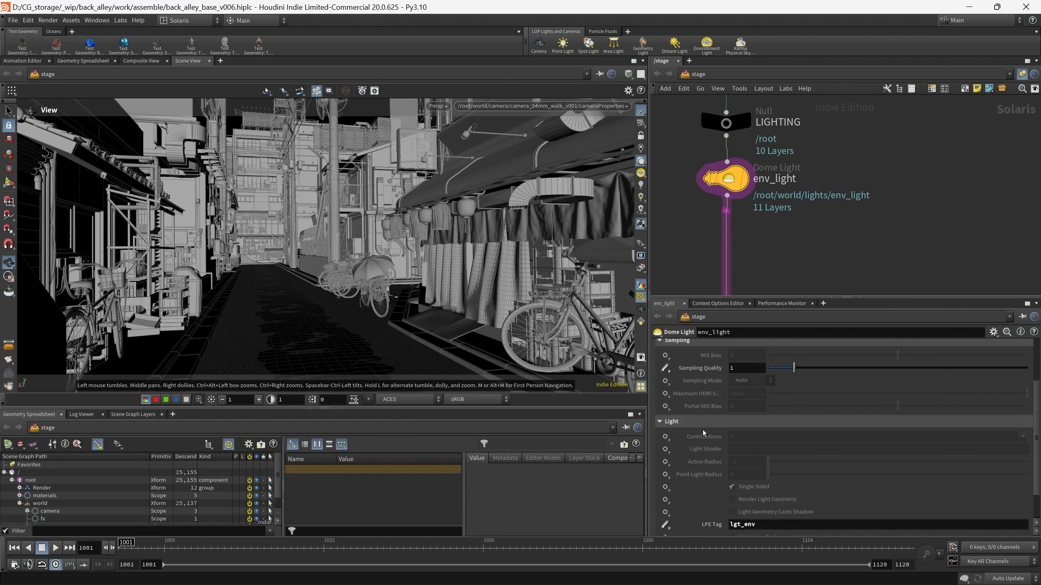
pyautogui.scroll(-1, 705, 423)
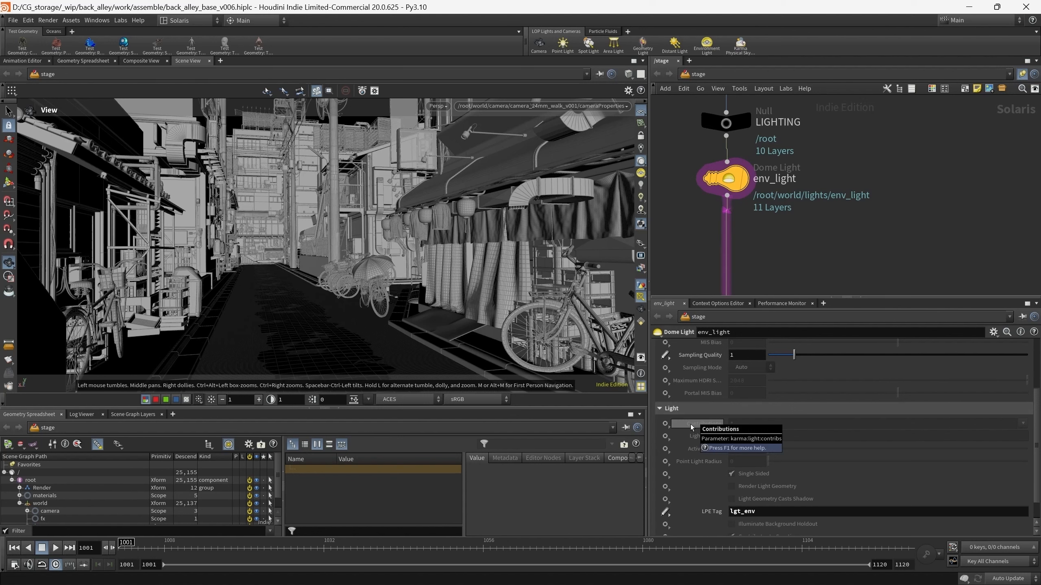
pyautogui.scroll(-1, 694, 424)
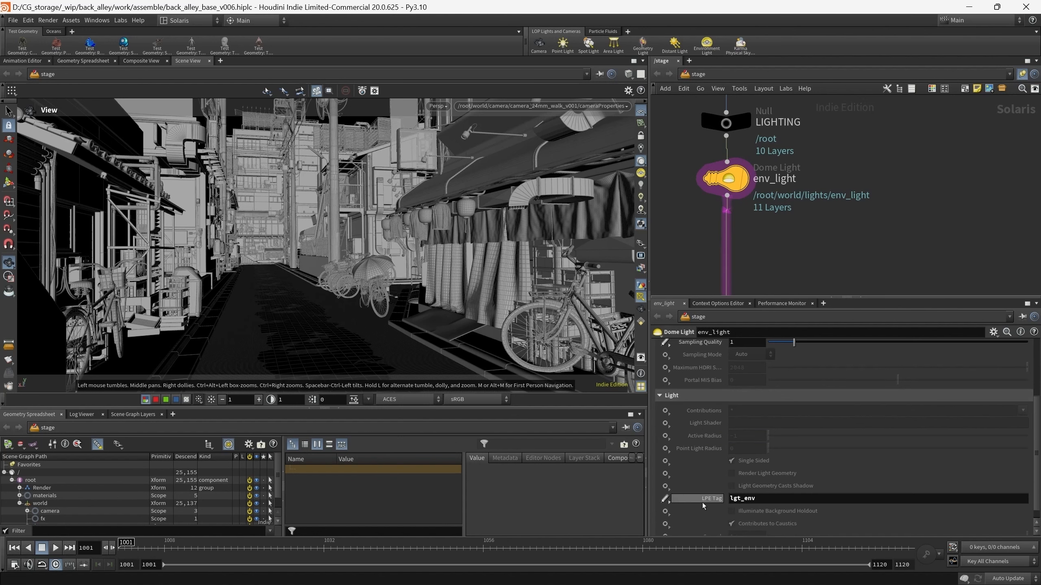
pyautogui.doubleClick(772, 498)
pyautogui.click(920, 221)
pyautogui.moveTo(835, 247)
pyautogui.mouseDown(button='middle')
pyautogui.moveTo(826, 252)
pyautogui.moveTo(835, 252)
pyautogui.mouseUp(button='middle')
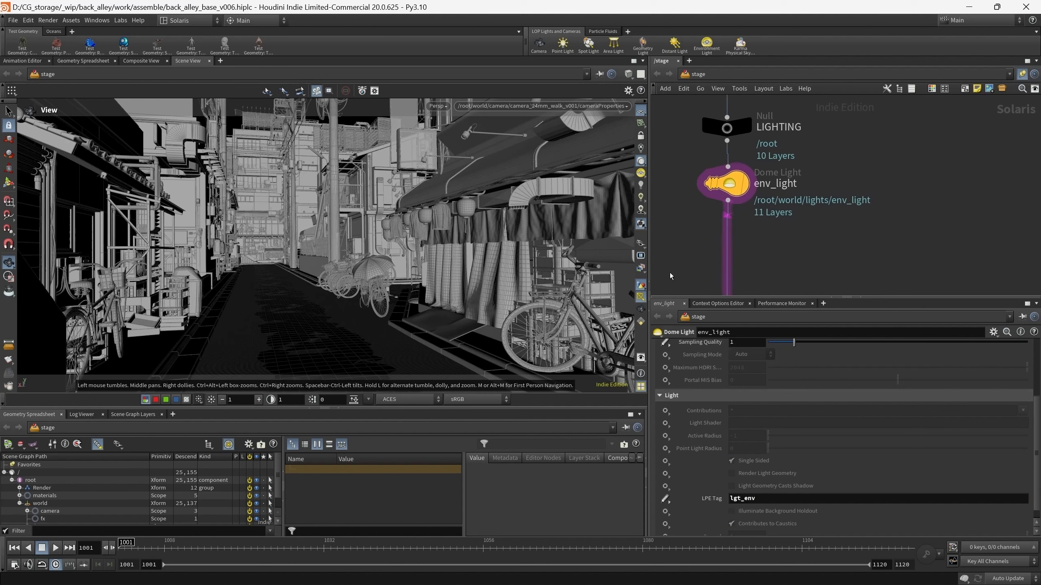
# - Check which render outputs are available in the viewport
pyautogui.click(641, 270)
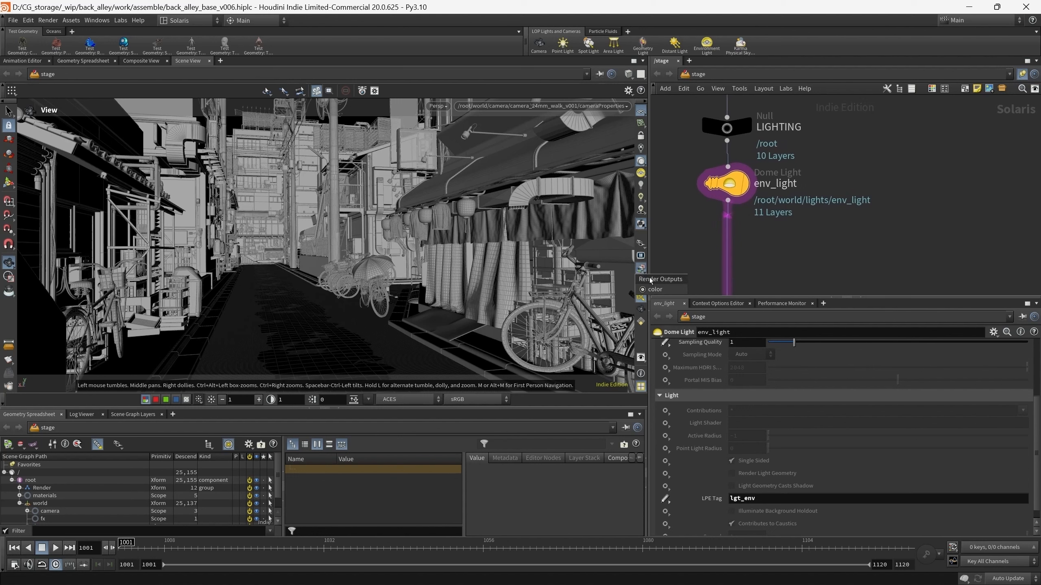
pyautogui.click(822, 244)
pyautogui.click(640, 269)
pyautogui.click(869, 235)
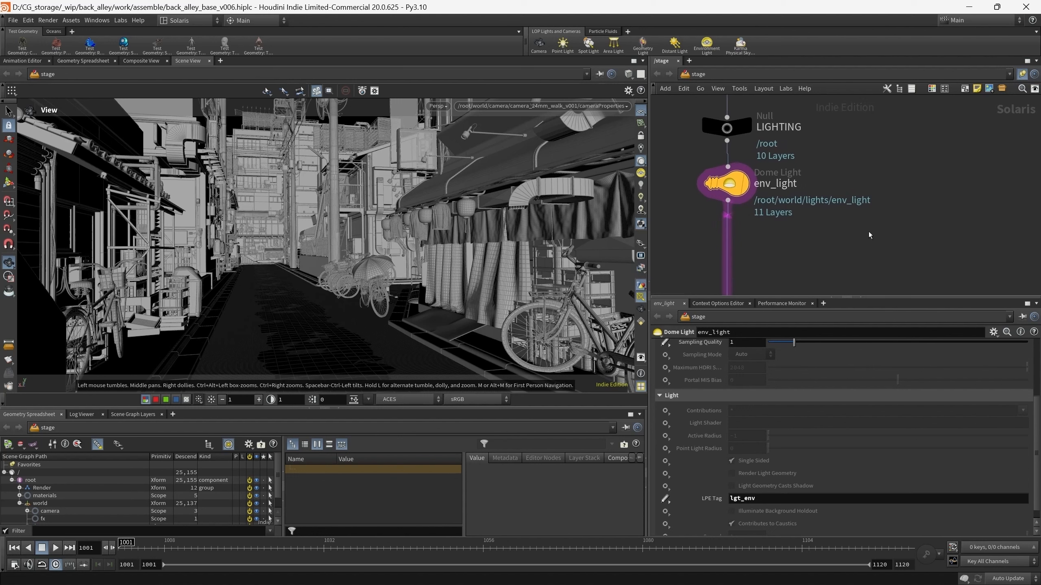
# - Review the separate chain of lamp lights, lgt_inside through lgt_far_lamp_07, by selecting its nodes in the network
pyautogui.scroll(-10, 733, 216)
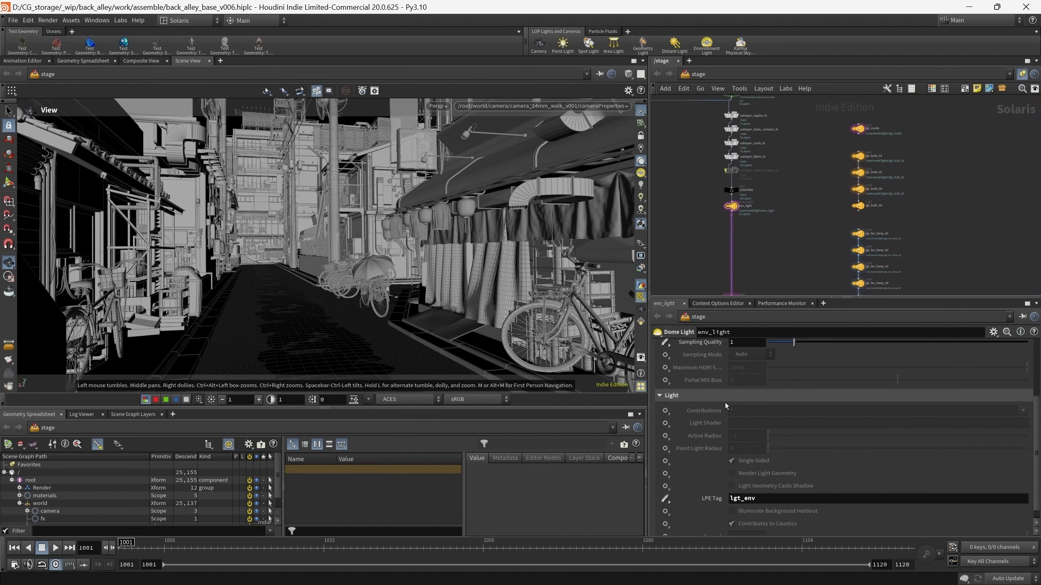
pyautogui.scroll(10, 725, 403)
pyautogui.scroll(-5, 811, 202)
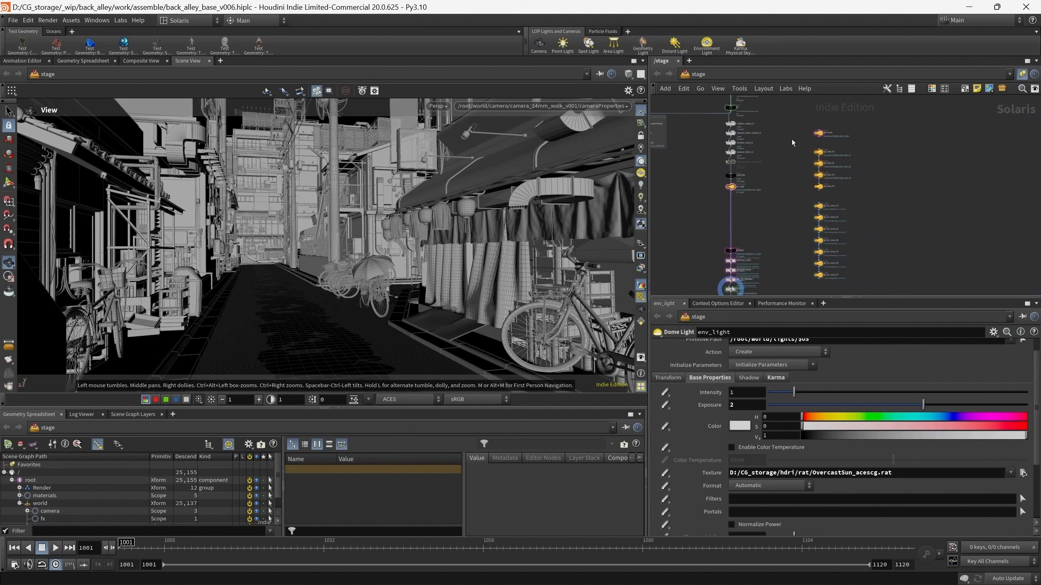
pyautogui.moveTo(792, 139); pyautogui.dragTo(862, 286)
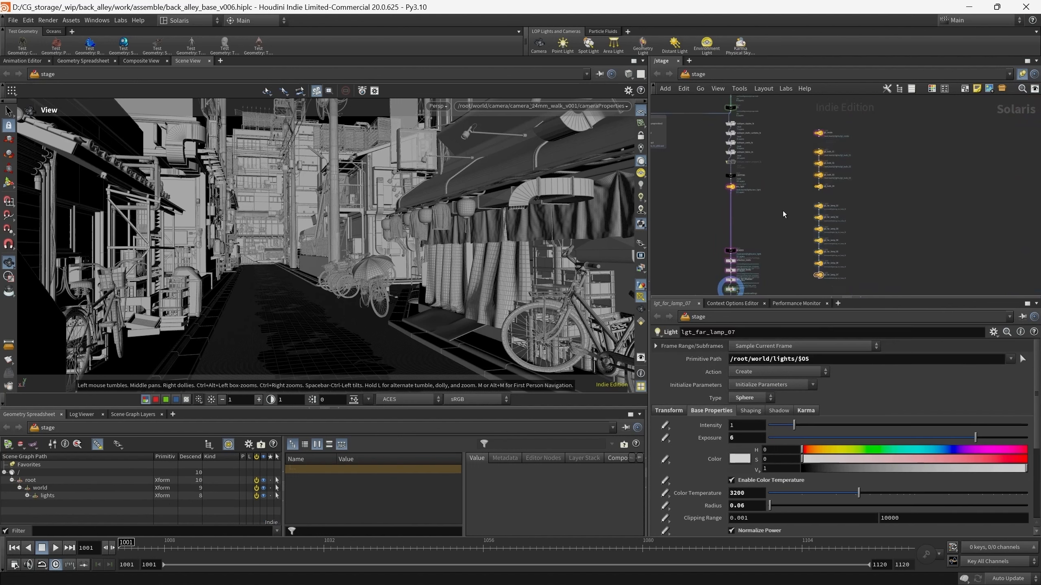
pyautogui.moveTo(776, 212); pyautogui.dragTo(799, 201, button='middle')
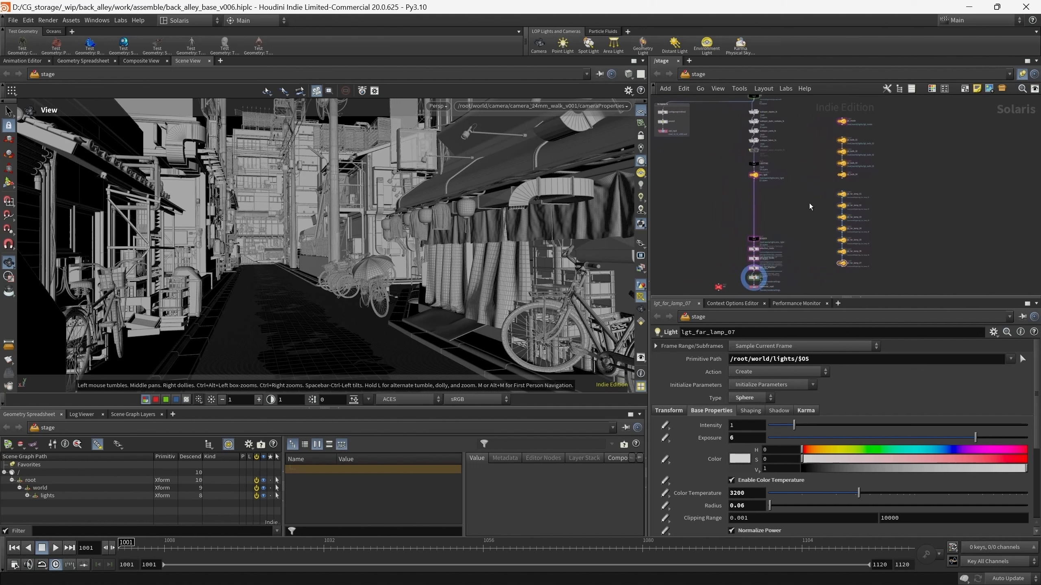
pyautogui.moveTo(811, 198); pyautogui.dragTo(750, 211, button='middle')
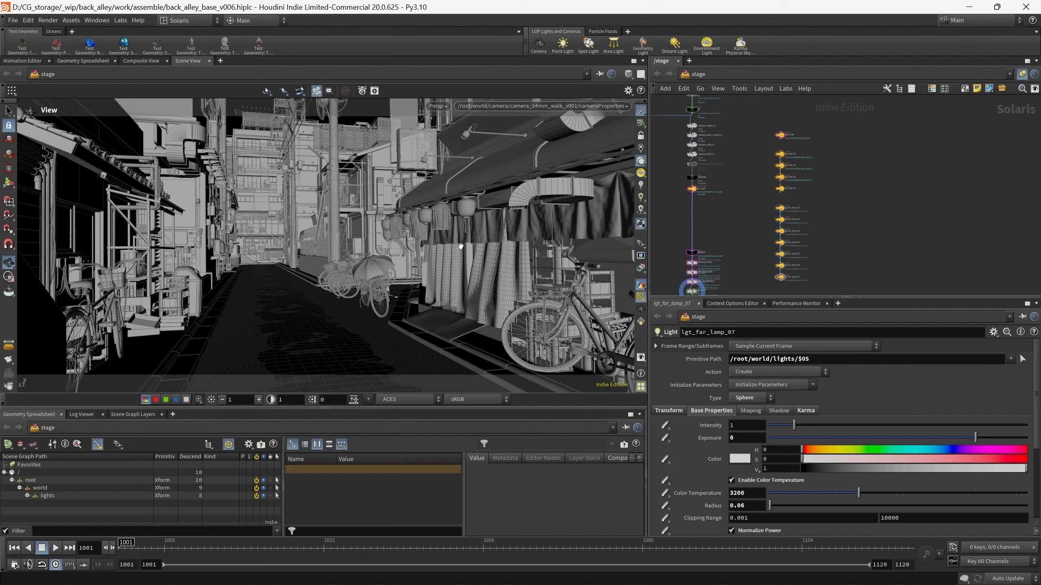
# - Examine the paper lanterns along the shop front and the kitchen interior behind its curtains
pyautogui.moveTo(467, 210); pyautogui.dragTo(469, 188, button='right')
pyautogui.moveTo(464, 200); pyautogui.dragTo(456, 207)
pyautogui.moveTo(456, 207); pyautogui.dragTo(456, 197, button='right')
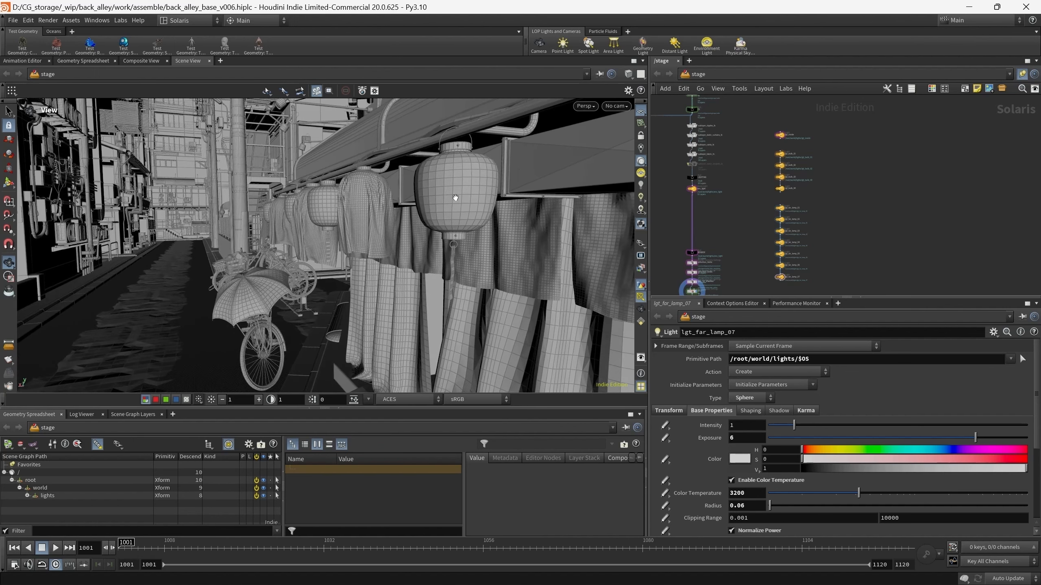
pyautogui.moveTo(454, 198); pyautogui.dragTo(454, 235)
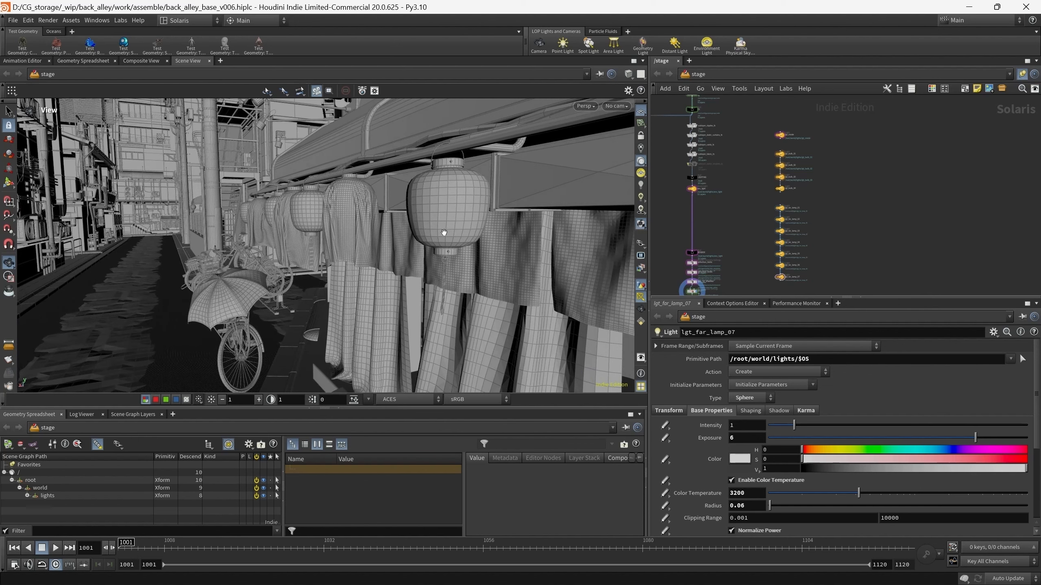
pyautogui.moveTo(445, 232); pyautogui.dragTo(490, 260)
pyautogui.moveTo(490, 260); pyautogui.dragTo(438, 287, button='middle')
pyautogui.moveTo(452, 250); pyautogui.dragTo(439, 244)
pyautogui.moveTo(502, 257); pyautogui.dragTo(517, 216, button='right')
pyautogui.moveTo(516, 216); pyautogui.dragTo(504, 265, button='middle')
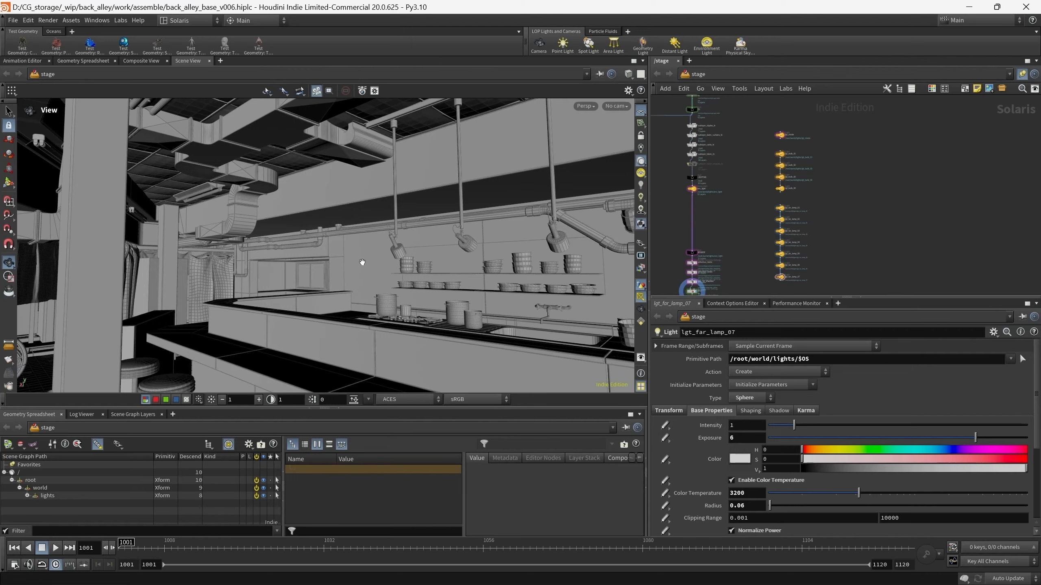
pyautogui.moveTo(404, 263); pyautogui.dragTo(397, 296, button='right')
pyautogui.moveTo(396, 296); pyautogui.dragTo(485, 217)
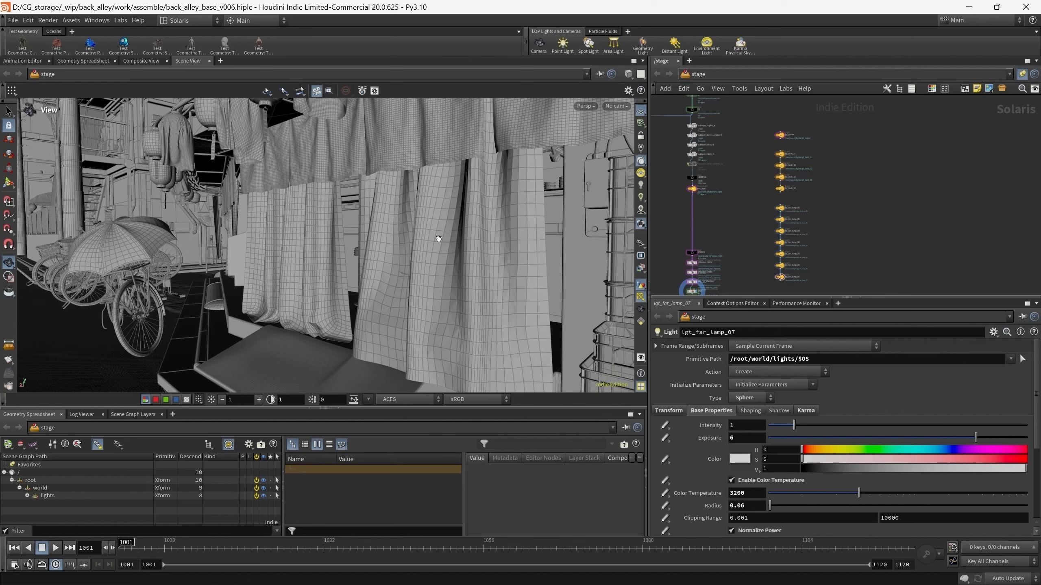
# - Examine the ceiling lamp fixture and the lamp arms on the building facade as positions for the far lamp lights
pyautogui.moveTo(269, 316); pyautogui.dragTo(407, 244)
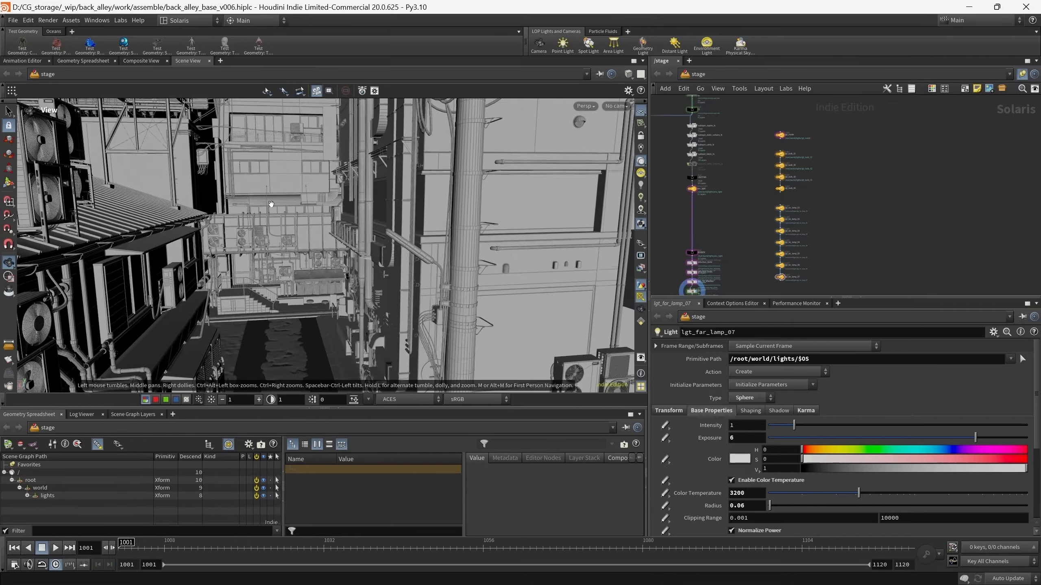
pyautogui.scroll(5, 271, 204)
pyautogui.moveTo(271, 204)
pyautogui.mouseDown()
pyautogui.moveTo(303, 217)
pyautogui.moveTo(288, 194)
pyautogui.mouseUp()
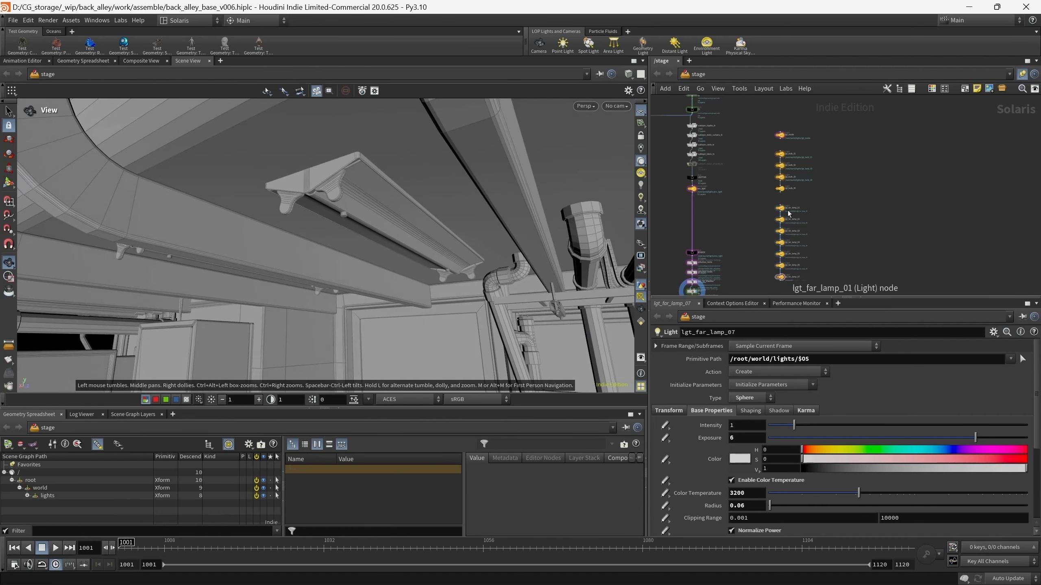
pyautogui.moveTo(378, 223); pyautogui.dragTo(421, 201)
pyautogui.moveTo(434, 185); pyautogui.dragTo(400, 303, button='middle')
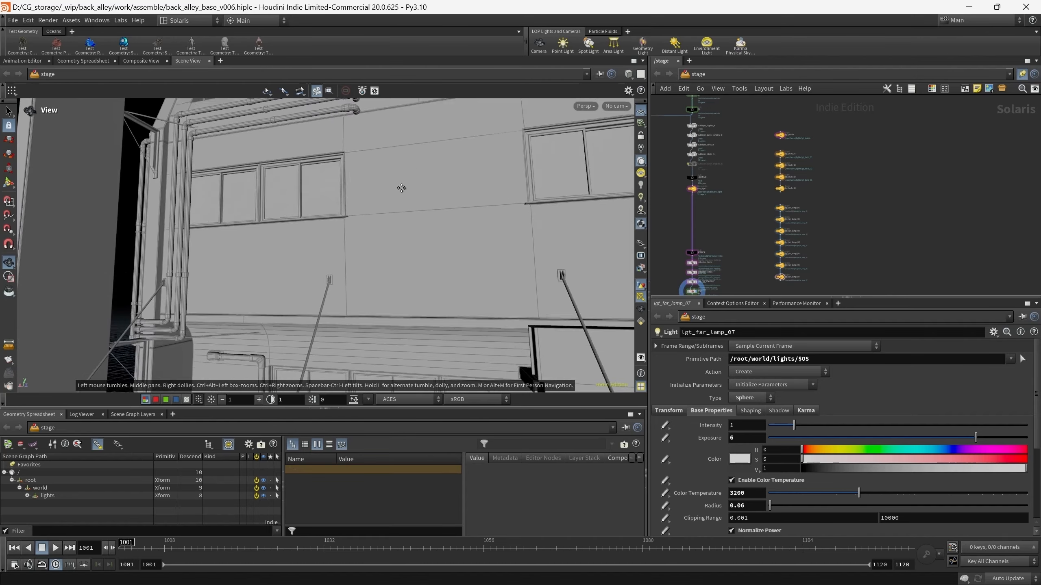
pyautogui.moveTo(402, 188); pyautogui.dragTo(402, 230, button='middle')
pyautogui.moveTo(402, 230); pyautogui.dragTo(420, 244)
pyautogui.moveTo(423, 234); pyautogui.dragTo(401, 241, button='middle')
pyautogui.moveTo(402, 241); pyautogui.dragTo(332, 227)
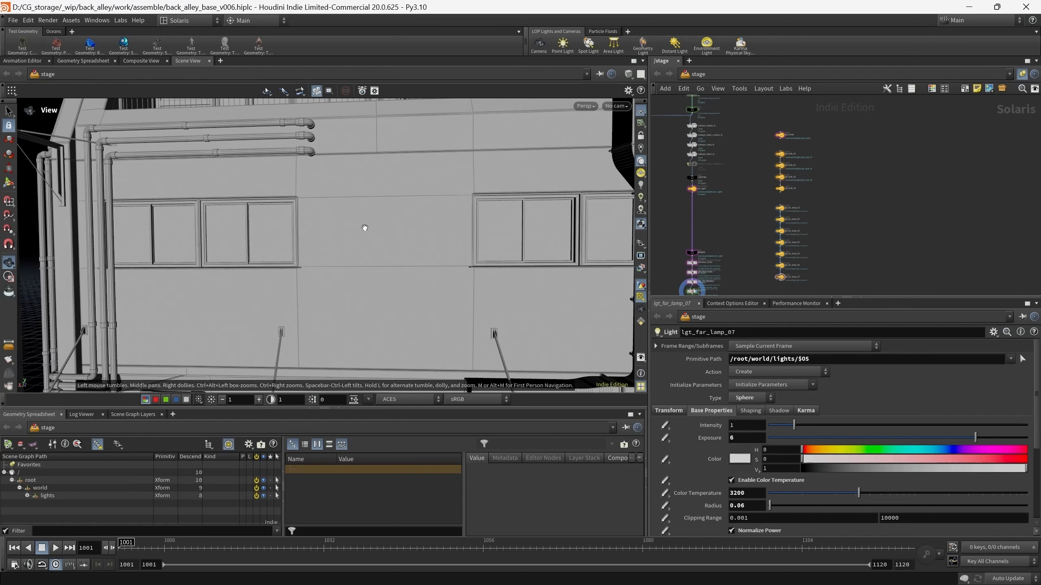
# - Examine the hanging cloths of the small food stall beside the stairs
pyautogui.scroll(-10, 441, 221)
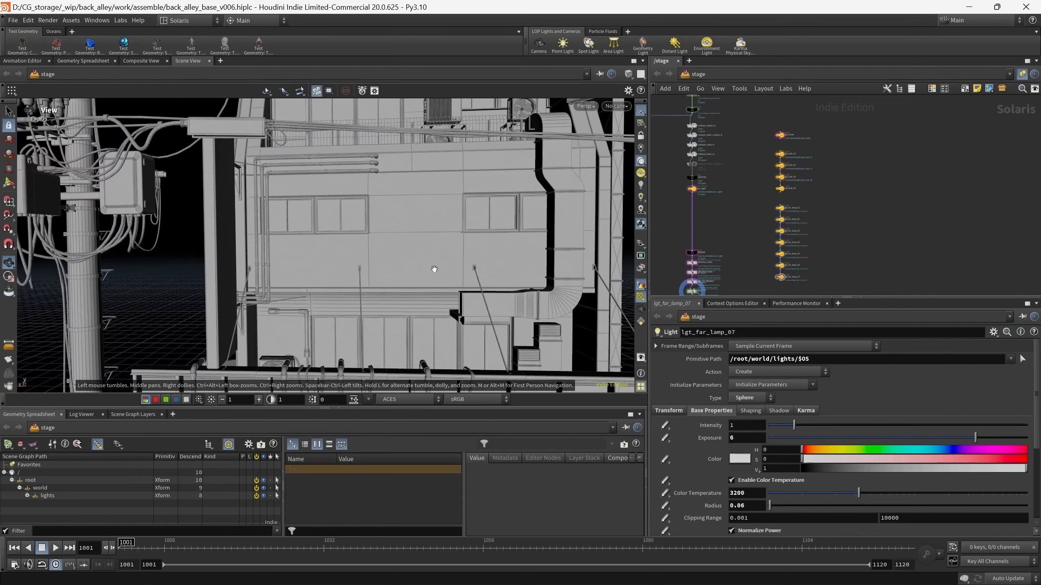
pyautogui.moveTo(408, 191); pyautogui.dragTo(411, 159, button='middle')
pyautogui.moveTo(416, 232); pyautogui.dragTo(421, 264, button='right')
pyautogui.moveTo(421, 265); pyautogui.dragTo(417, 197, button='middle')
pyautogui.moveTo(417, 197); pyautogui.dragTo(433, 162, button='right')
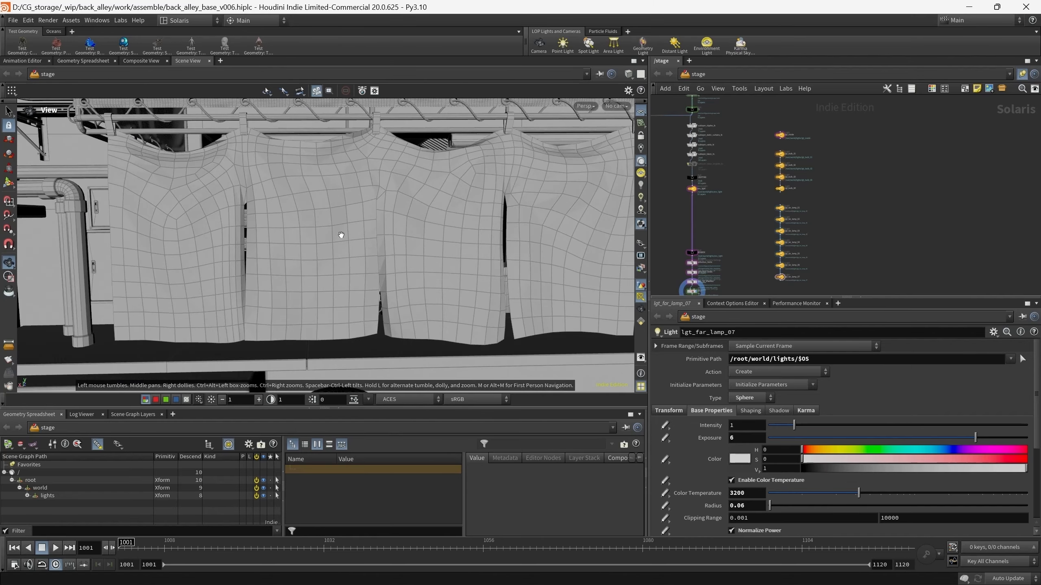
pyautogui.moveTo(341, 235); pyautogui.dragTo(404, 235)
pyautogui.moveTo(291, 233); pyautogui.dragTo(462, 216, button='middle')
pyautogui.moveTo(383, 241); pyautogui.dragTo(330, 249)
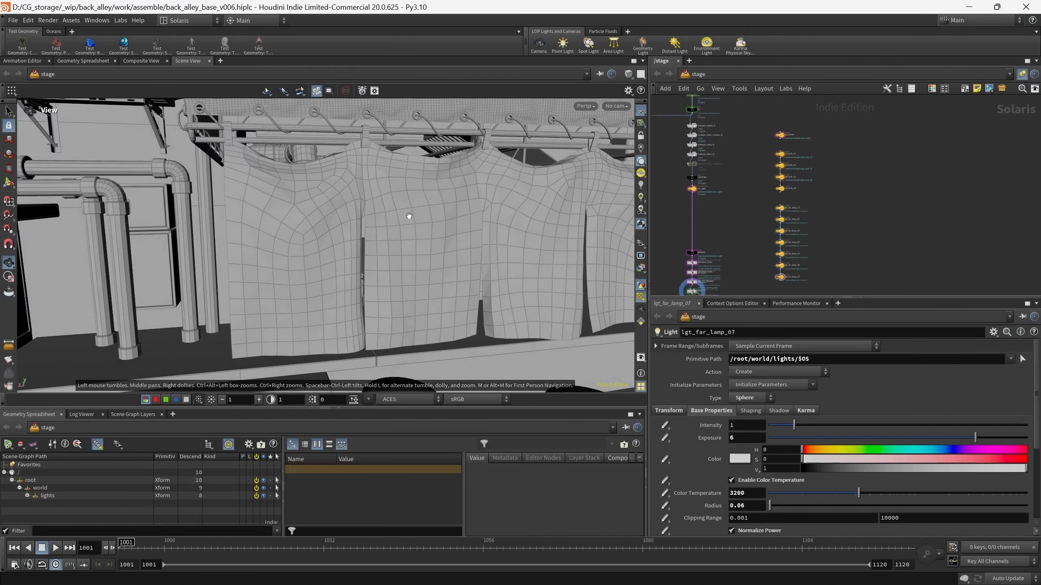
pyautogui.moveTo(409, 216); pyautogui.dragTo(394, 262, button='right')
pyautogui.moveTo(459, 229); pyautogui.dragTo(574, 154)
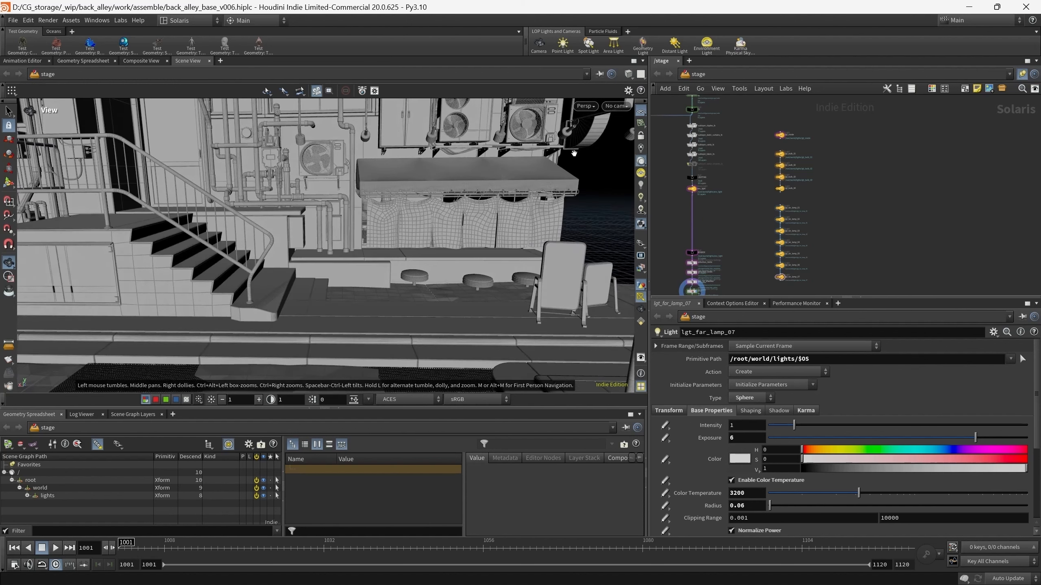
# - Look through the camera_24mm_walk_v001 camera and select all the lamp light nodes in the separate chain
pyautogui.click(616, 106)
pyautogui.click(629, 128)
pyautogui.moveTo(852, 223); pyautogui.dragTo(908, 214, button='middle')
pyautogui.scroll(-2, 934, 208)
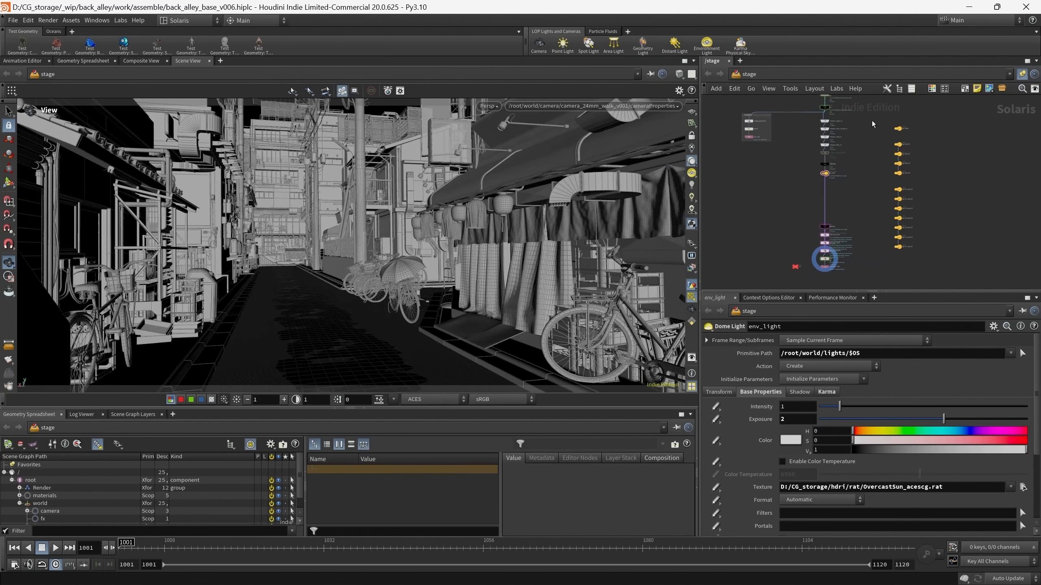
pyautogui.moveTo(872, 118); pyautogui.dragTo(939, 259)
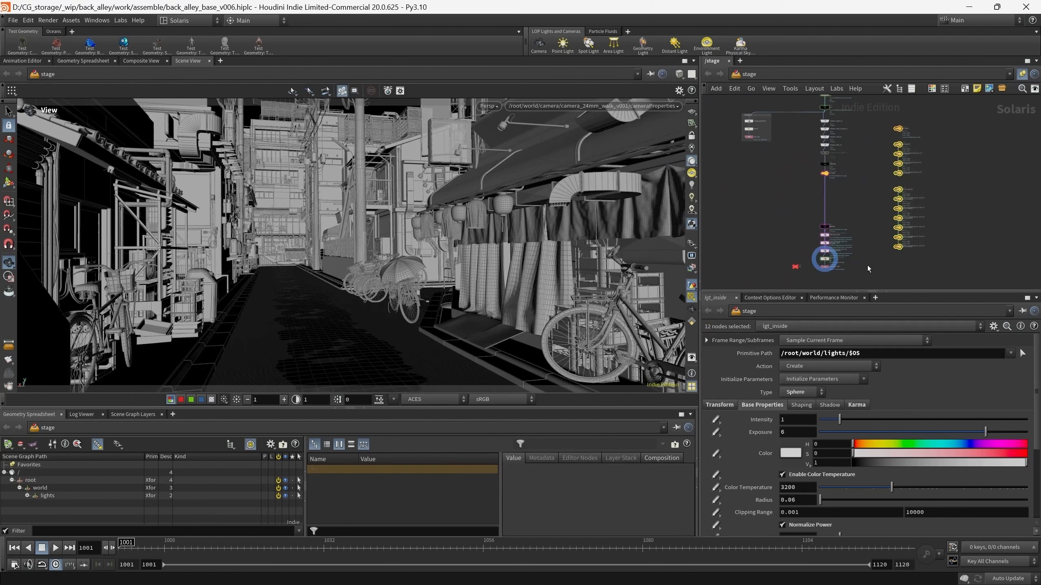
# - Select the XPU Karma Render Settings node to show its parameters
pyautogui.scroll(6, 852, 264)
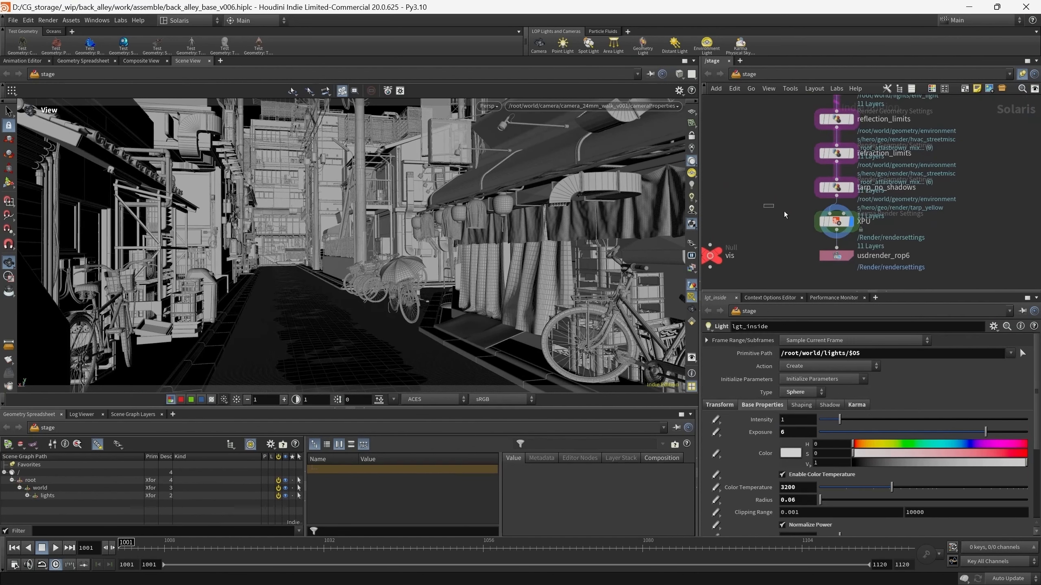
pyautogui.click(845, 236)
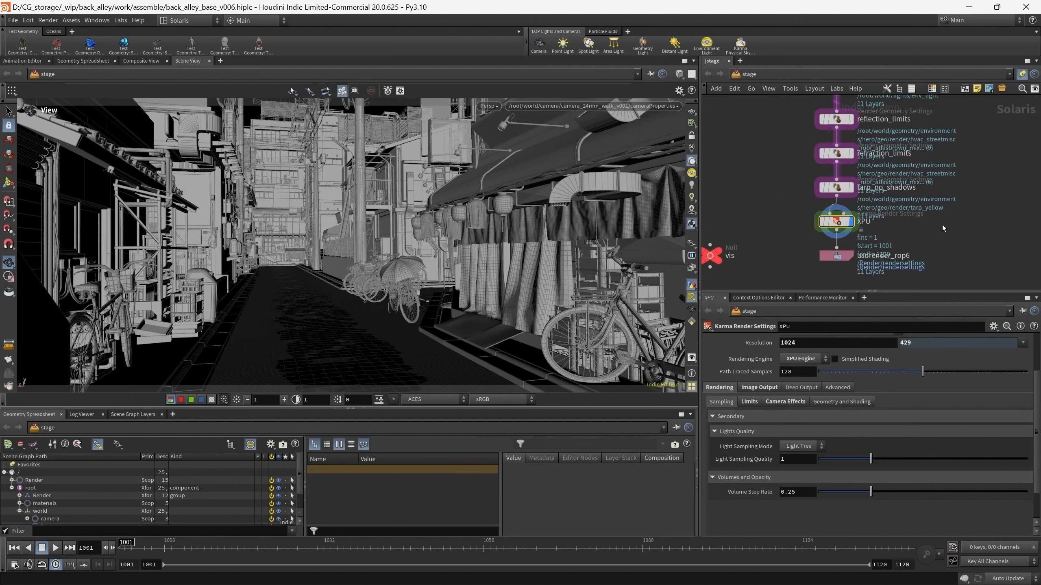
pyautogui.moveTo(934, 223); pyautogui.dragTo(952, 228, button='middle')
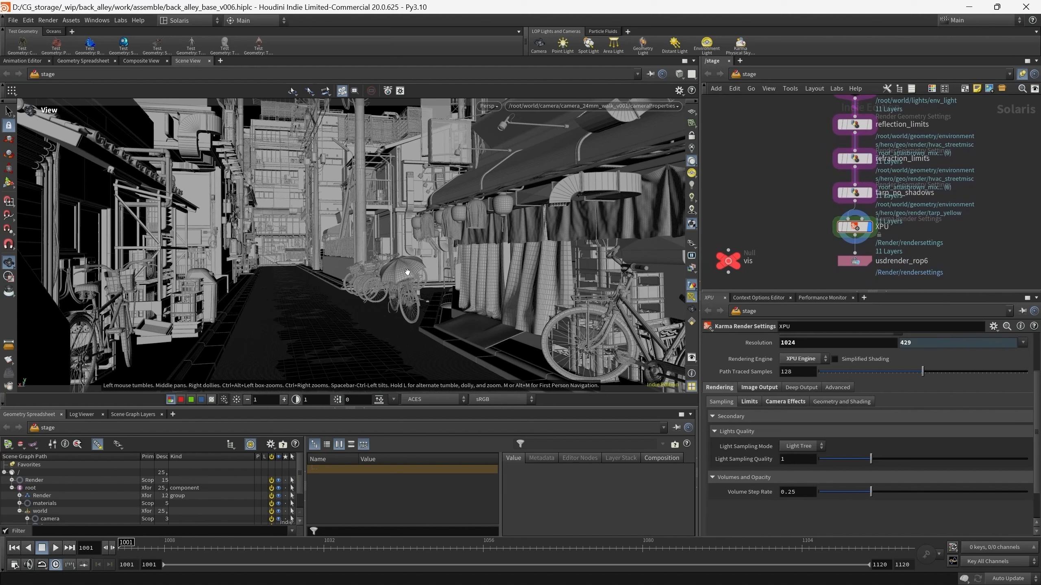
# - Examine the bicycle with the umbrella and the road surface beside it from a closer free view
pyautogui.moveTo(404, 276); pyautogui.dragTo(411, 254, button='right')
pyautogui.moveTo(401, 266); pyautogui.dragTo(406, 287)
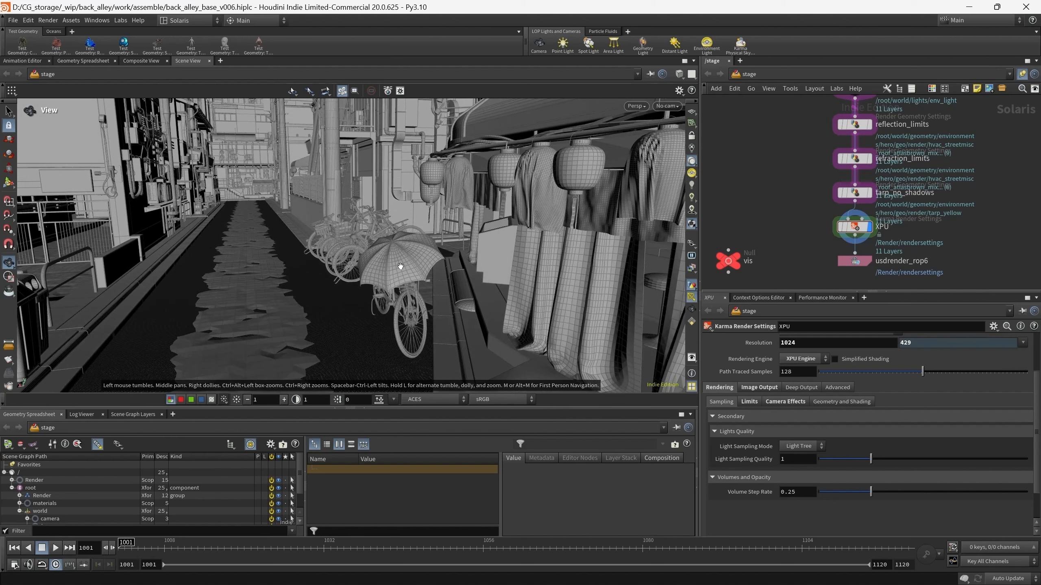
pyautogui.moveTo(400, 265); pyautogui.dragTo(397, 257)
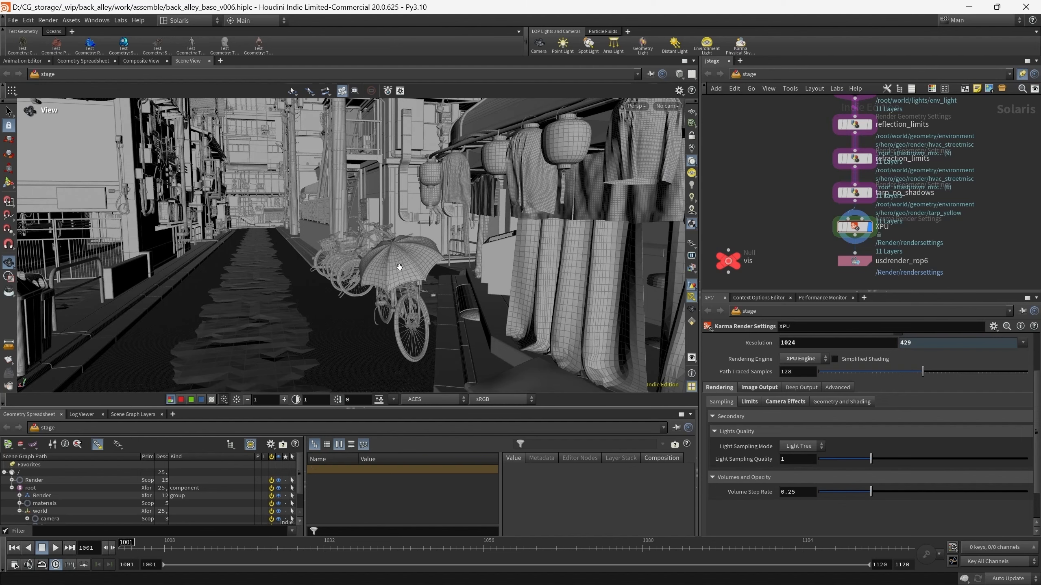
pyautogui.moveTo(399, 267); pyautogui.dragTo(404, 269)
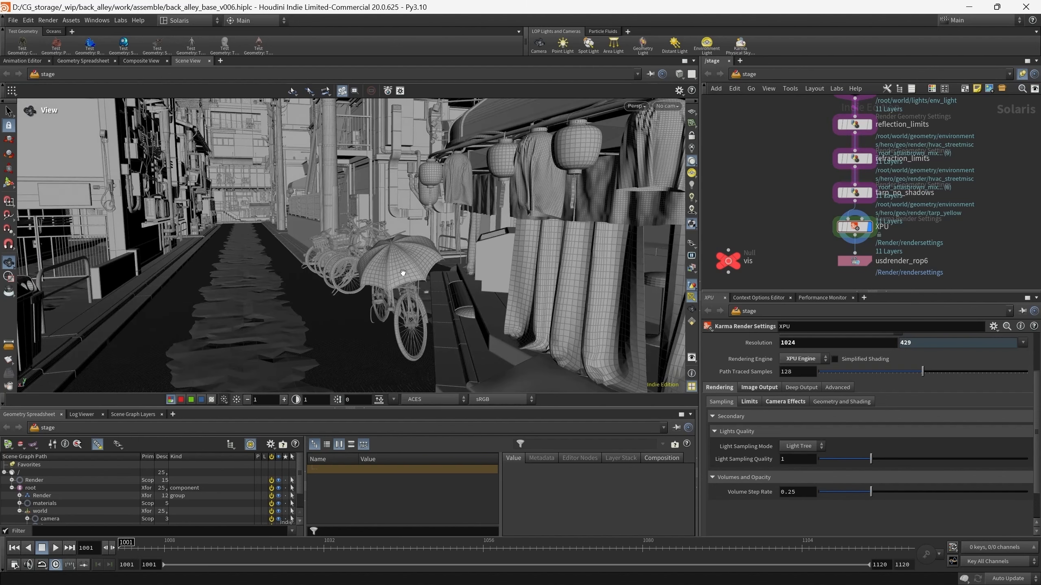
pyautogui.moveTo(403, 273); pyautogui.dragTo(402, 265, button='middle')
# - Return to the camera_24mm_walk_v001 view and set the XPU node's rendering engine to CPU Engine
pyautogui.click(800, 359)
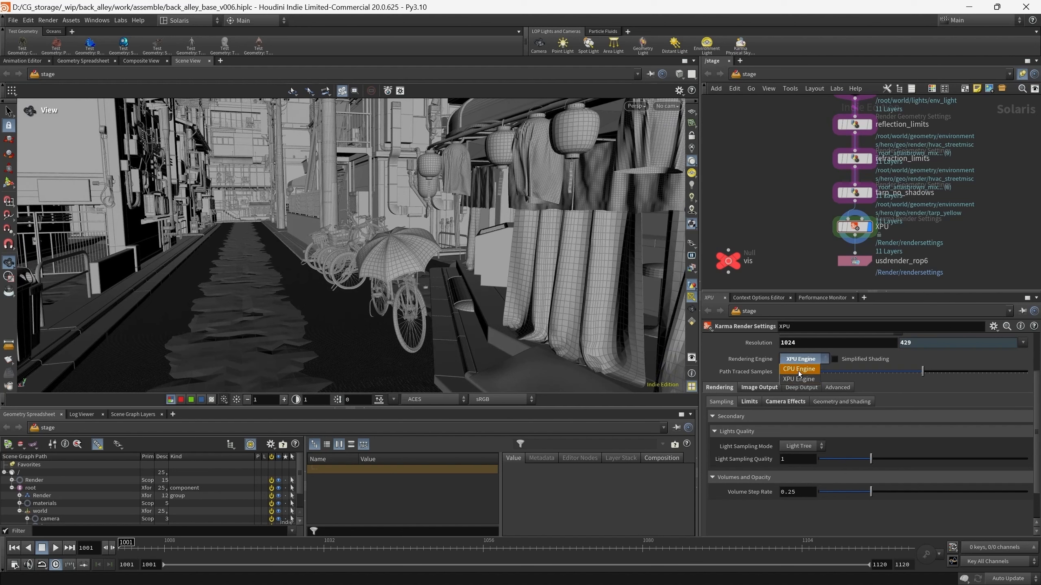
pyautogui.click(784, 202)
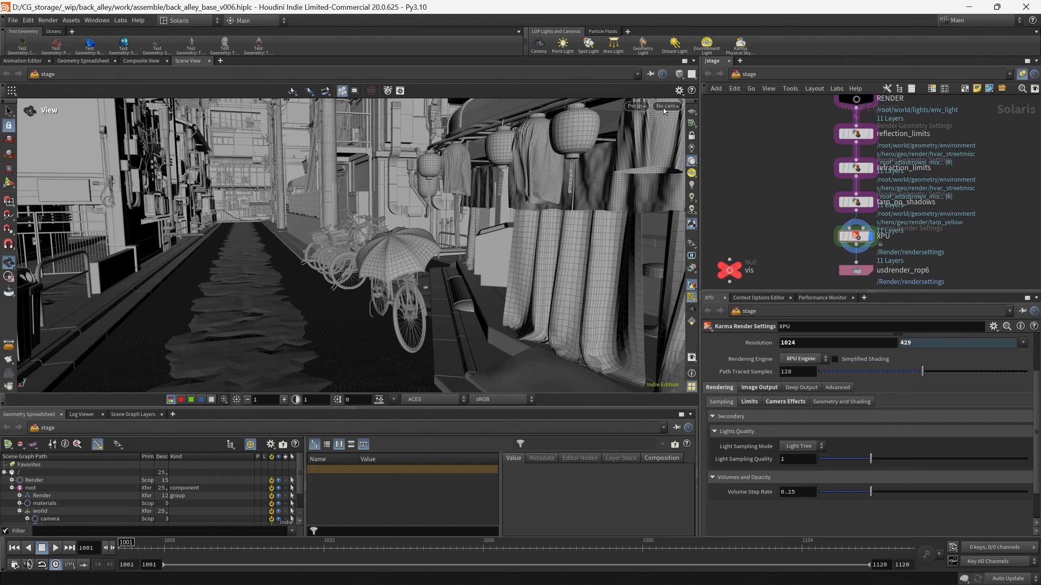
pyautogui.click(667, 106)
pyautogui.click(686, 116)
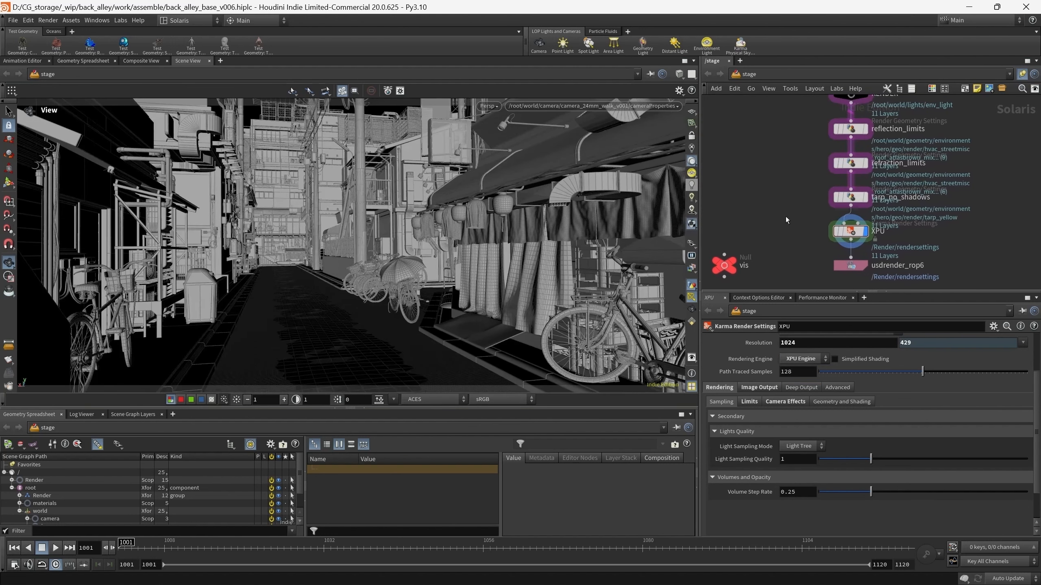
pyautogui.click(801, 359)
pyautogui.click(802, 371)
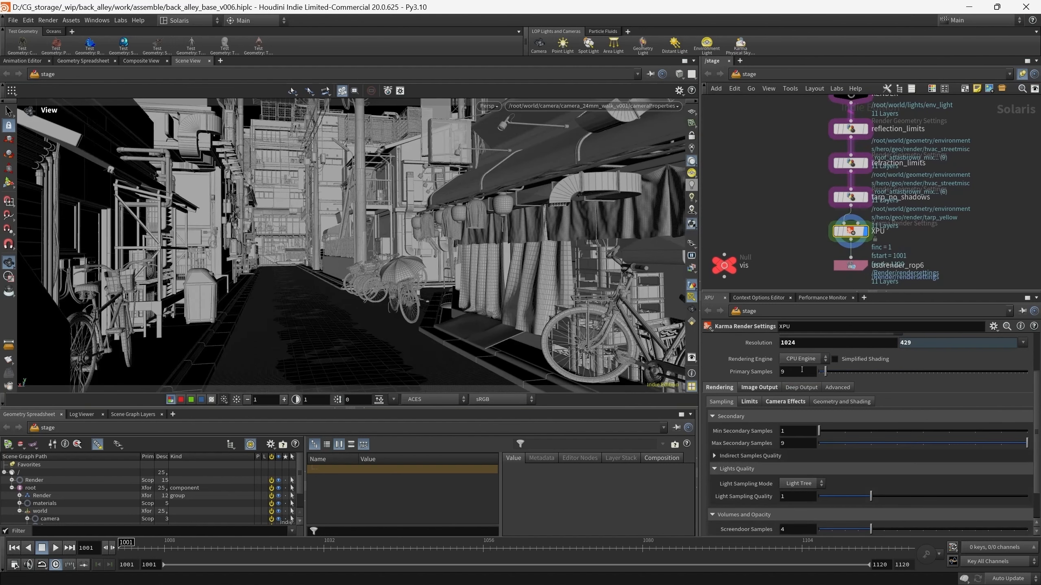
# - Set the render settings' primary samples to 6 and max secondary samples to 4
pyautogui.moveTo(818, 186); pyautogui.dragTo(813, 212, button='middle')
pyautogui.scroll(-6, 799, 230)
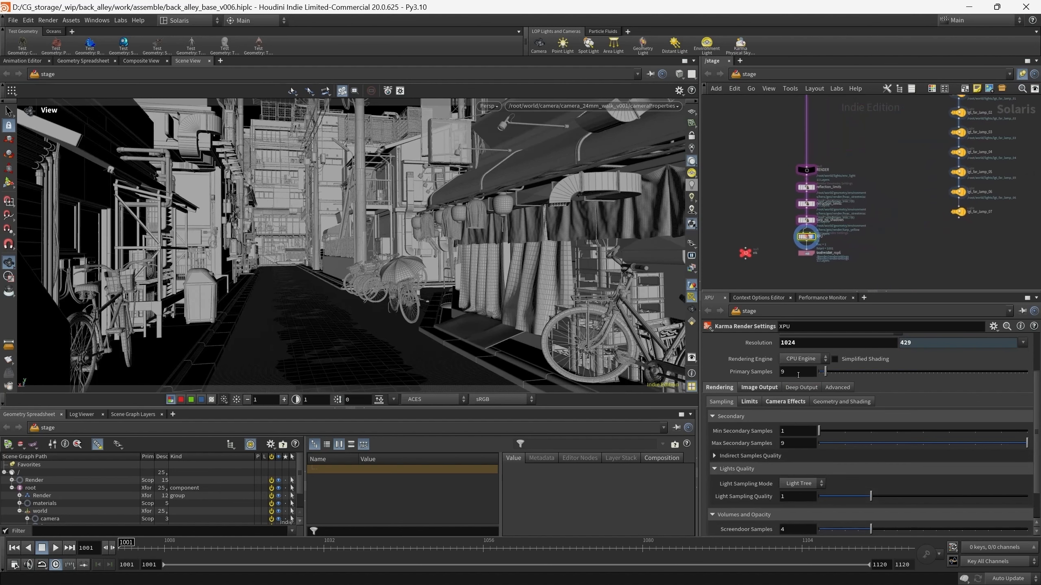
pyautogui.moveTo(794, 372); pyautogui.dragTo(757, 374)
pyautogui.write('6')
pyautogui.press('Return')
pyautogui.write('4')
pyautogui.press('Return')
pyautogui.scroll(-1, 747, 401)
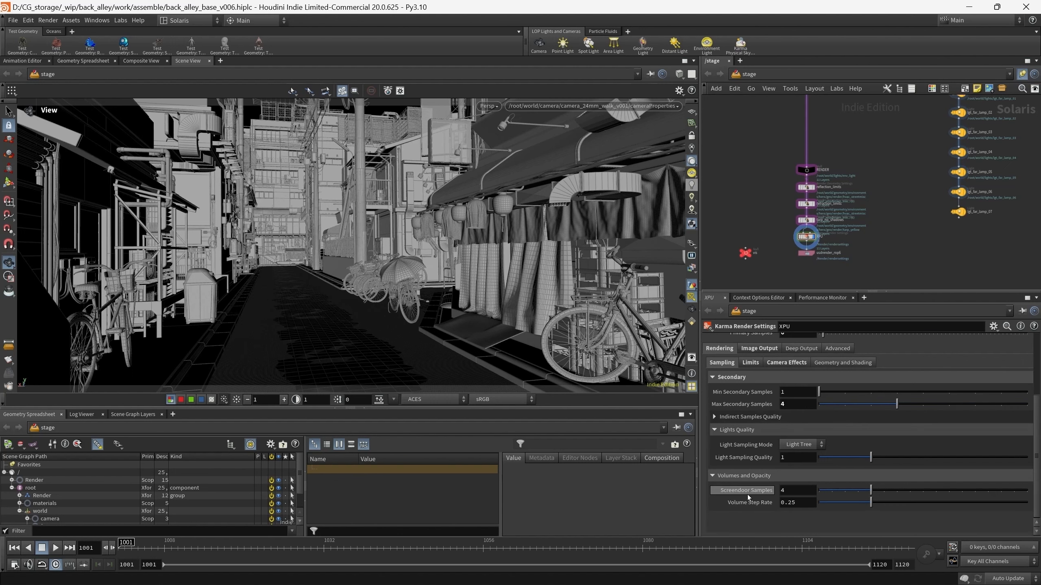
# - Render the camera view in the viewport with Karma CPU
pyautogui.scroll(2, 754, 515)
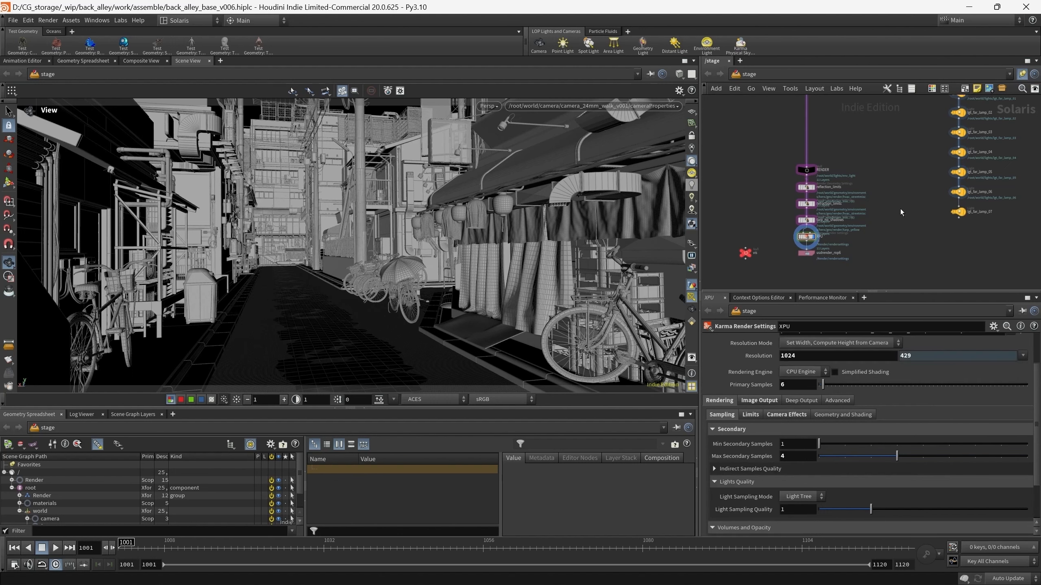
pyautogui.moveTo(892, 222); pyautogui.dragTo(902, 222, button='middle')
pyautogui.click(488, 106)
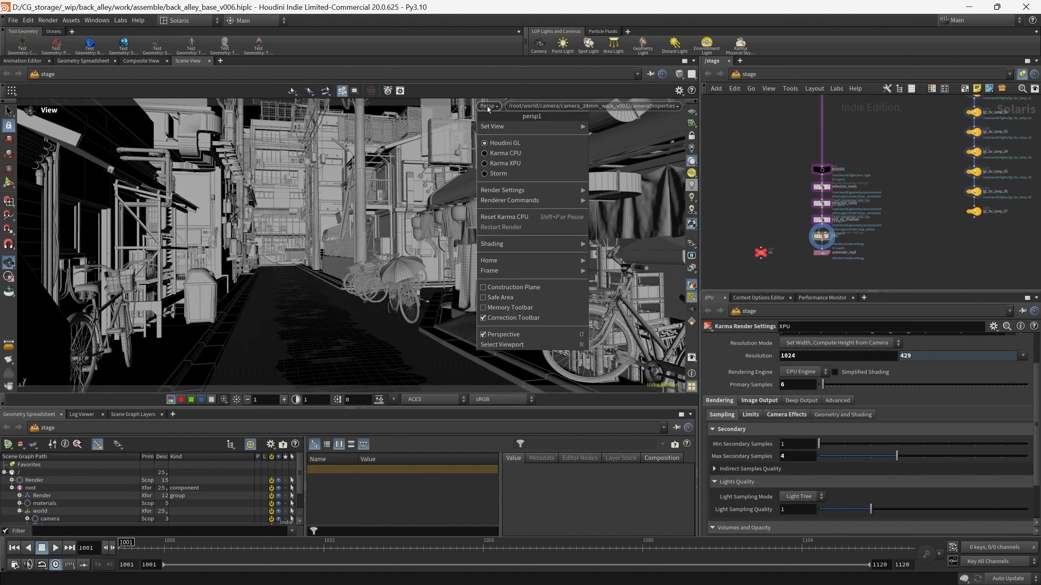
pyautogui.click(505, 154)
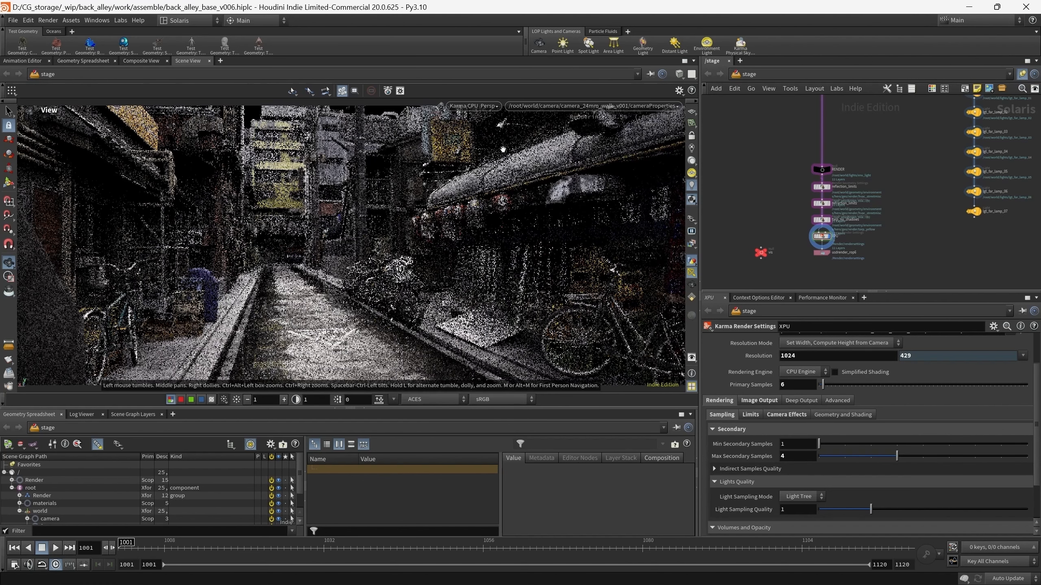
pyautogui.moveTo(745, 183)
pyautogui.mouseDown(button='middle')
pyautogui.moveTo(733, 198)
pyautogui.moveTo(751, 195)
pyautogui.mouseUp(button='middle')
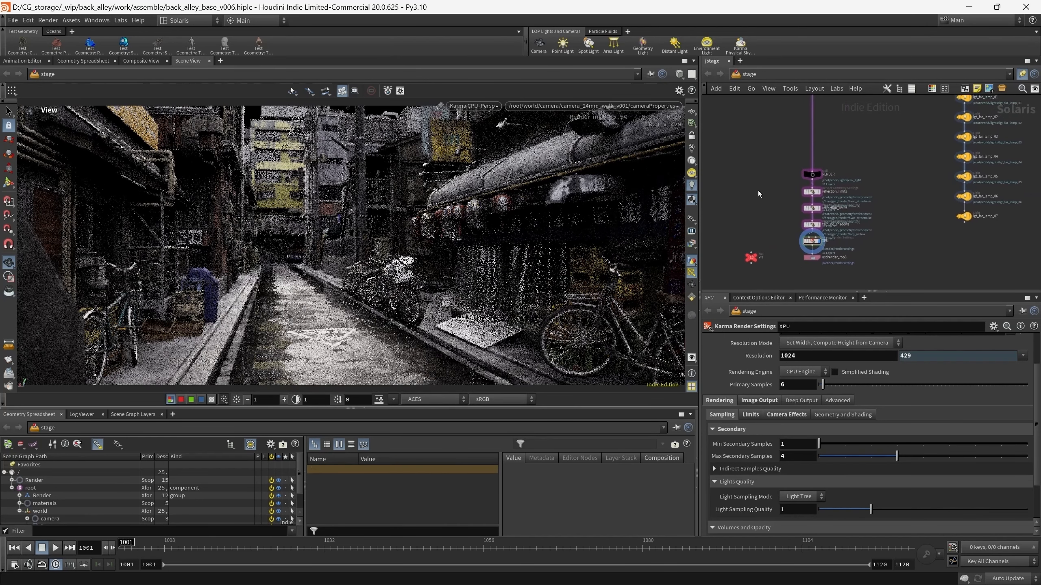
# - Preview the C_lgt_env render output in the viewport and return to the C output
pyautogui.moveTo(763, 190); pyautogui.dragTo(761, 207, button='middle')
pyautogui.scroll(-1, 761, 206)
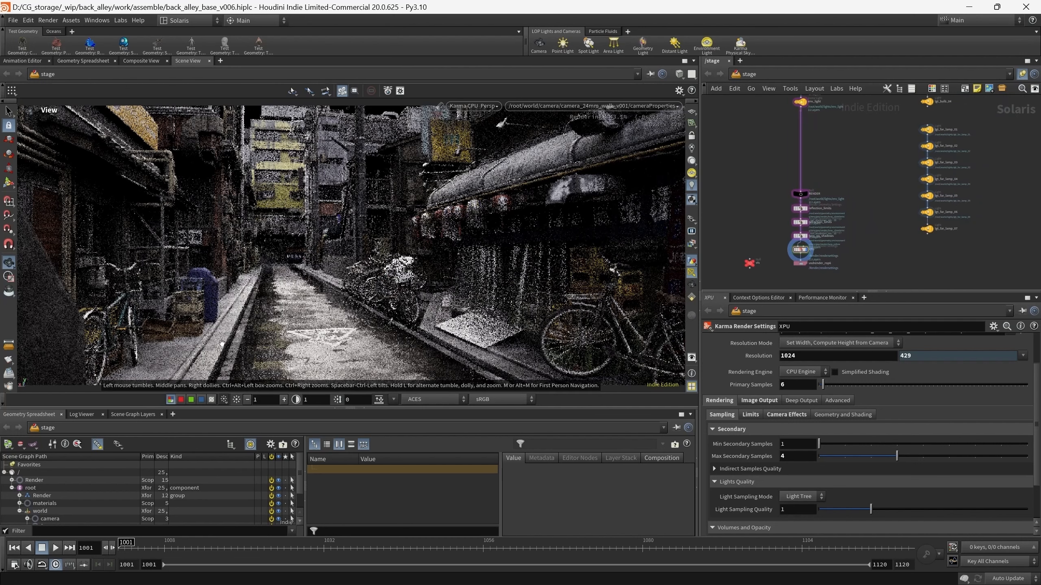
pyautogui.moveTo(744, 183); pyautogui.dragTo(770, 184, button='middle')
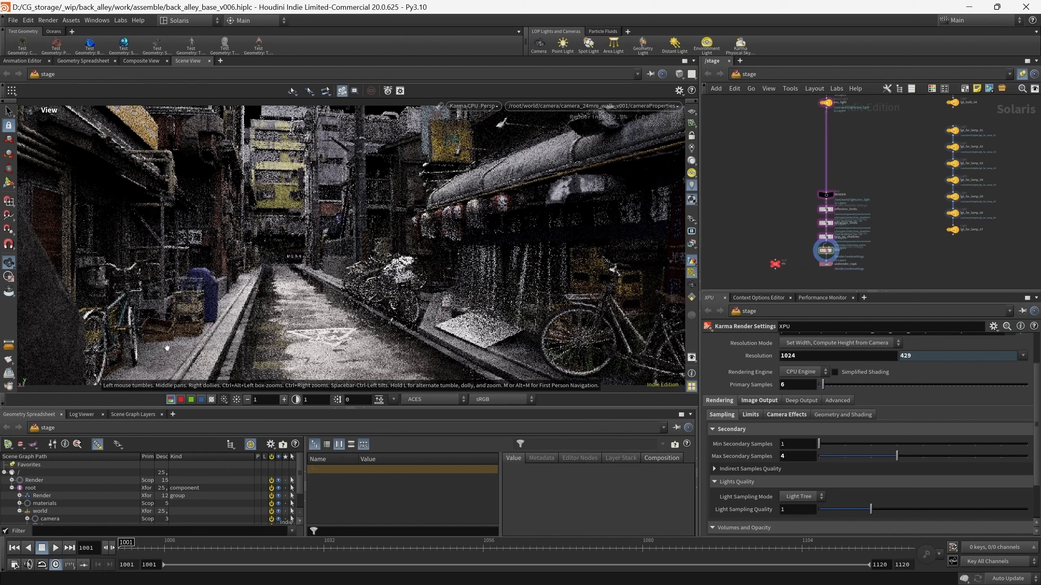
pyautogui.scroll(5, 790, 228)
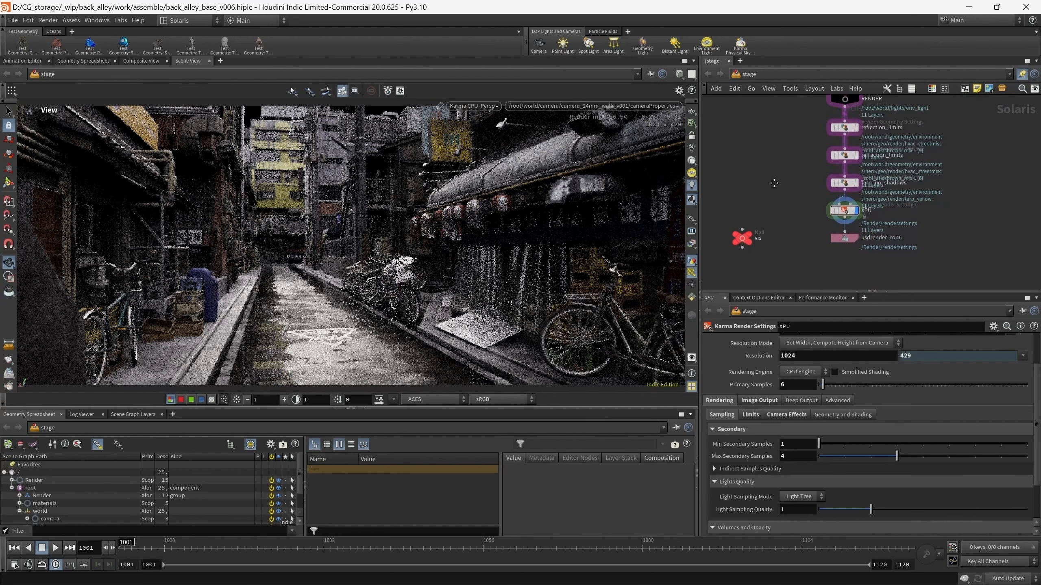
pyautogui.moveTo(774, 183); pyautogui.dragTo(796, 196, button='middle')
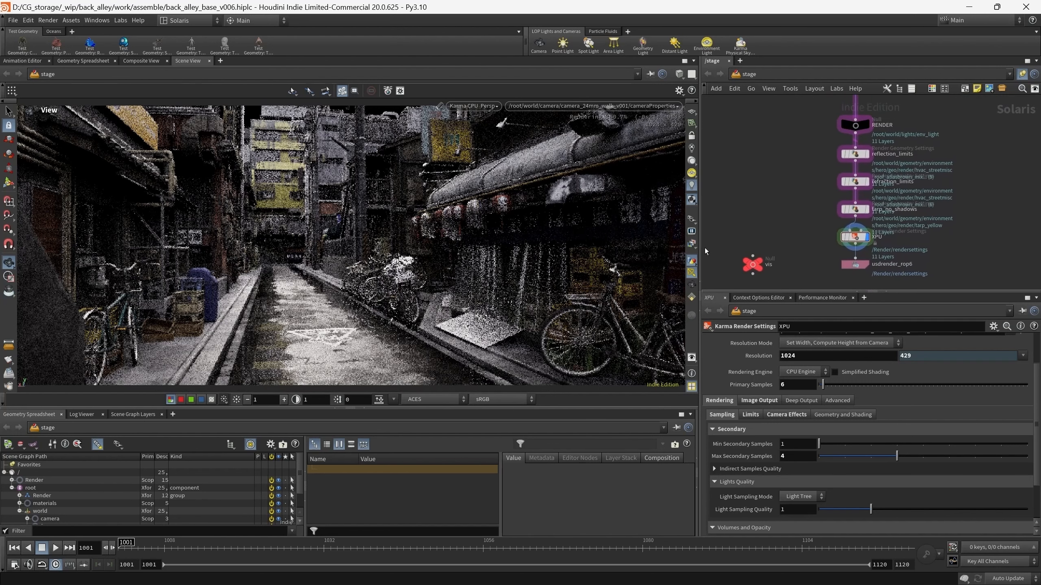
pyautogui.click(690, 246)
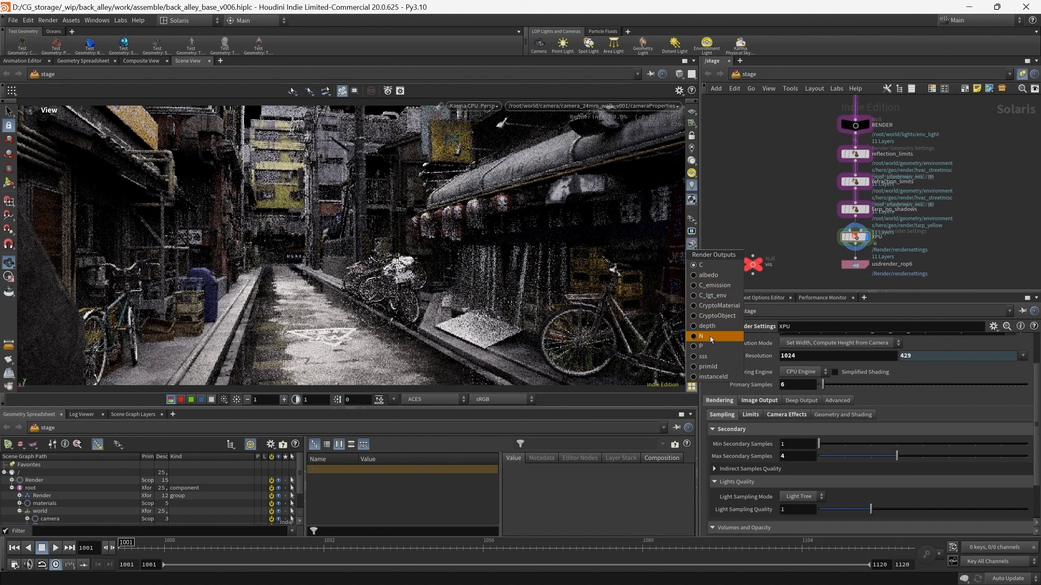
pyautogui.click(716, 299)
pyautogui.click(692, 244)
pyautogui.click(703, 267)
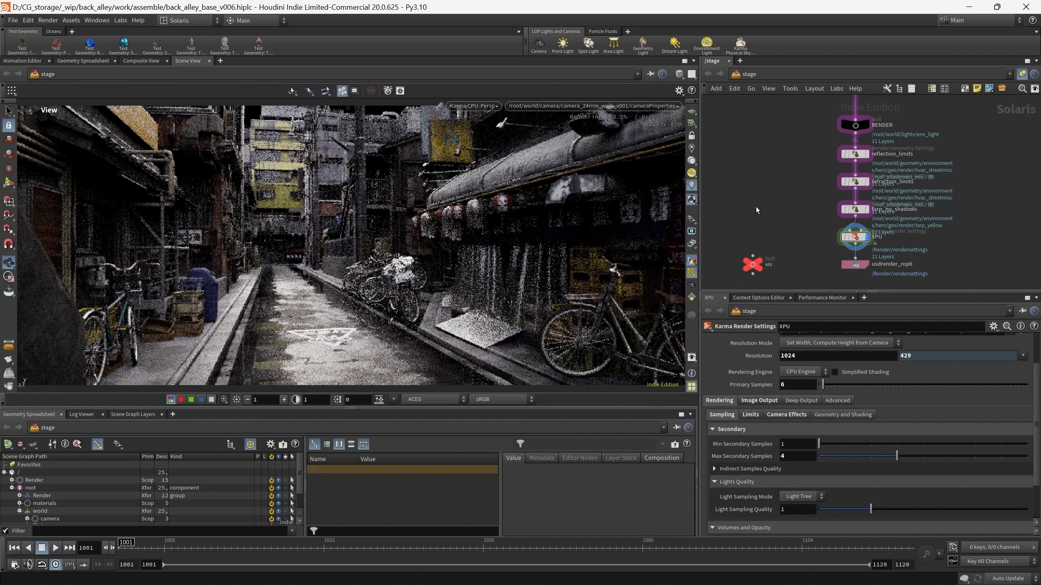
# - Move the RENDER node, the render settings nodes below it and the vis null further down to make room beneath env_light
pyautogui.scroll(-4, 756, 210)
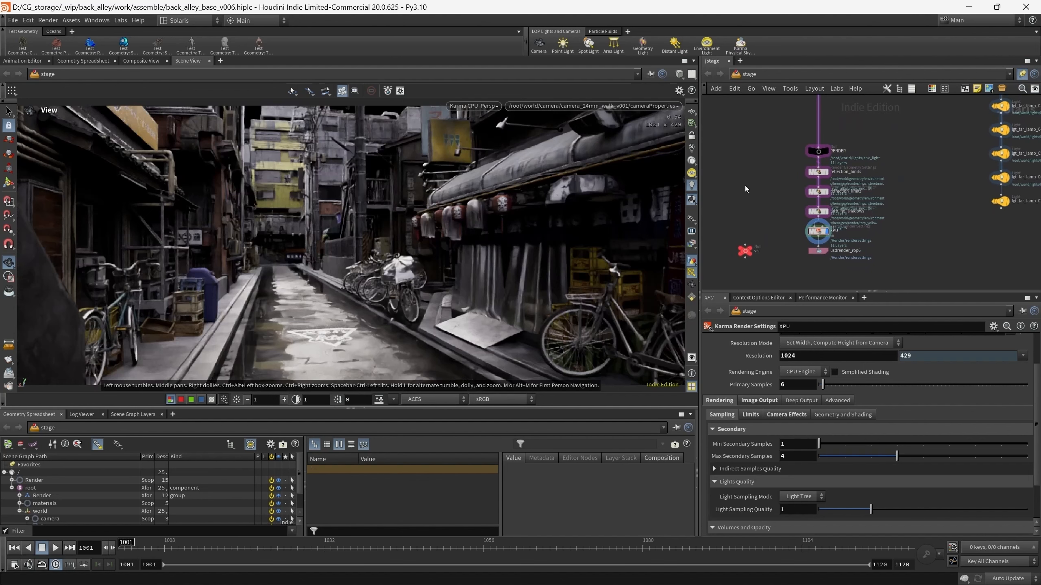
pyautogui.moveTo(745, 189); pyautogui.dragTo(752, 200, button='middle')
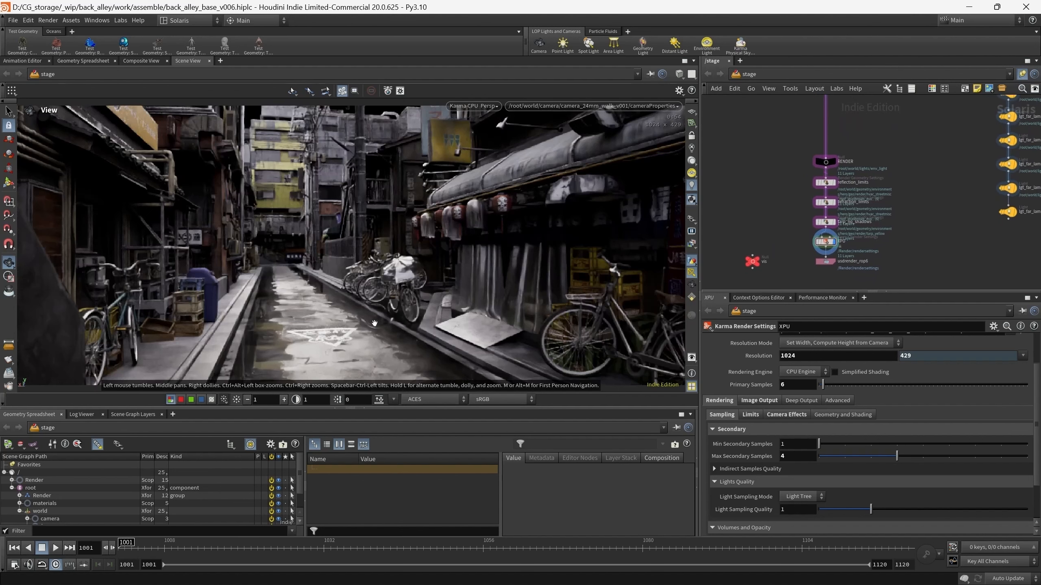
pyautogui.moveTo(862, 194); pyautogui.dragTo(837, 200, button='middle')
pyautogui.scroll(-4, 837, 200)
pyautogui.moveTo(750, 155); pyautogui.dragTo(869, 269)
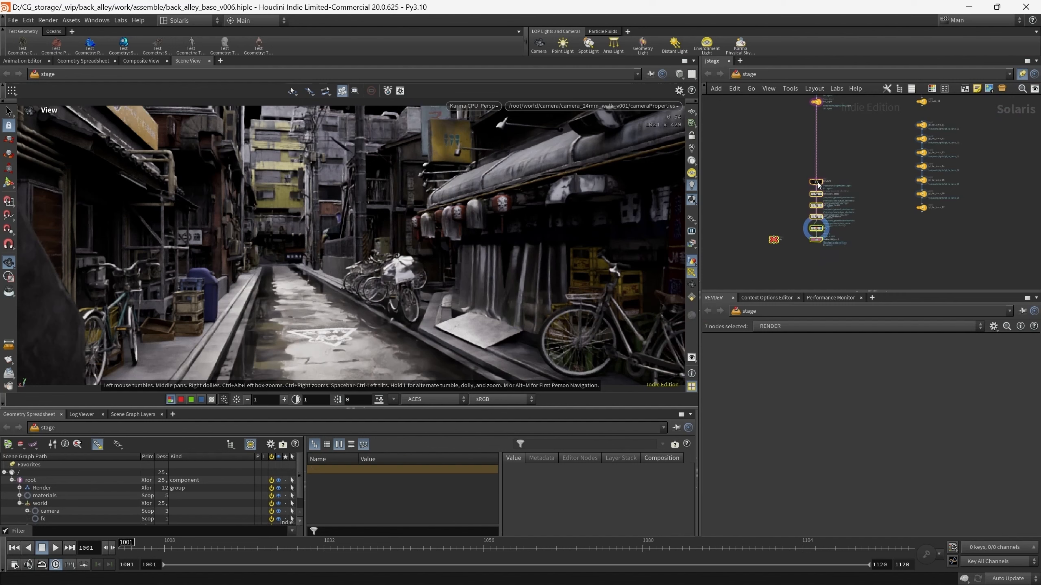
pyautogui.moveTo(818, 183); pyautogui.dragTo(817, 203)
pyautogui.moveTo(869, 157); pyautogui.dragTo(838, 202, button='middle')
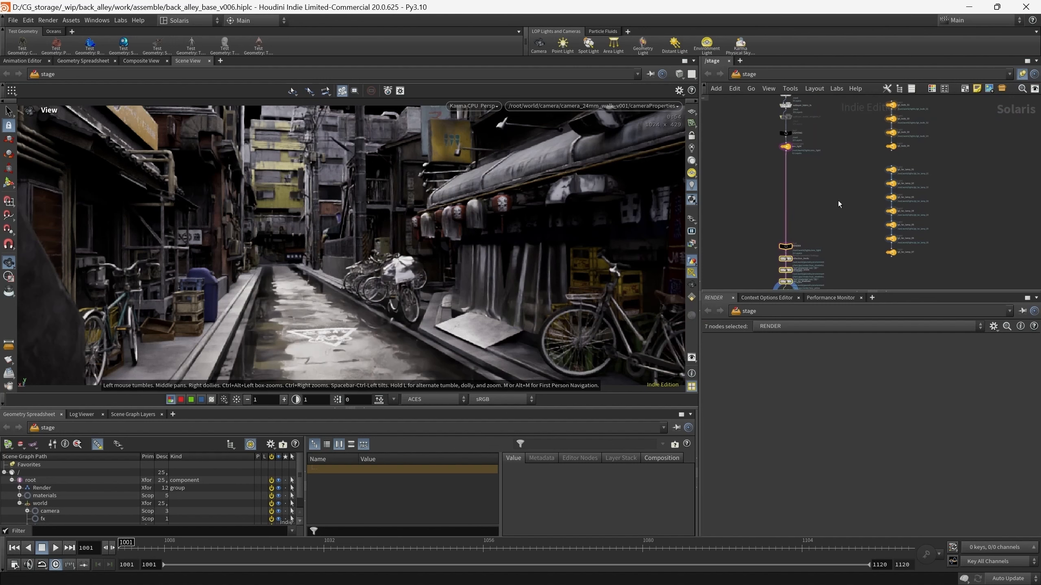
pyautogui.click(838, 204)
# - Insert the lgt_inside light into the main node chain between env_light and RENDER
pyautogui.moveTo(847, 143); pyautogui.dragTo(844, 173, button='middle')
pyautogui.scroll(2, 902, 130)
pyautogui.moveTo(889, 109); pyautogui.dragTo(796, 220)
pyautogui.moveTo(798, 243); pyautogui.dragTo(842, 224, button='middle')
pyautogui.scroll(4, 839, 204)
pyautogui.moveTo(871, 215); pyautogui.dragTo(790, 215)
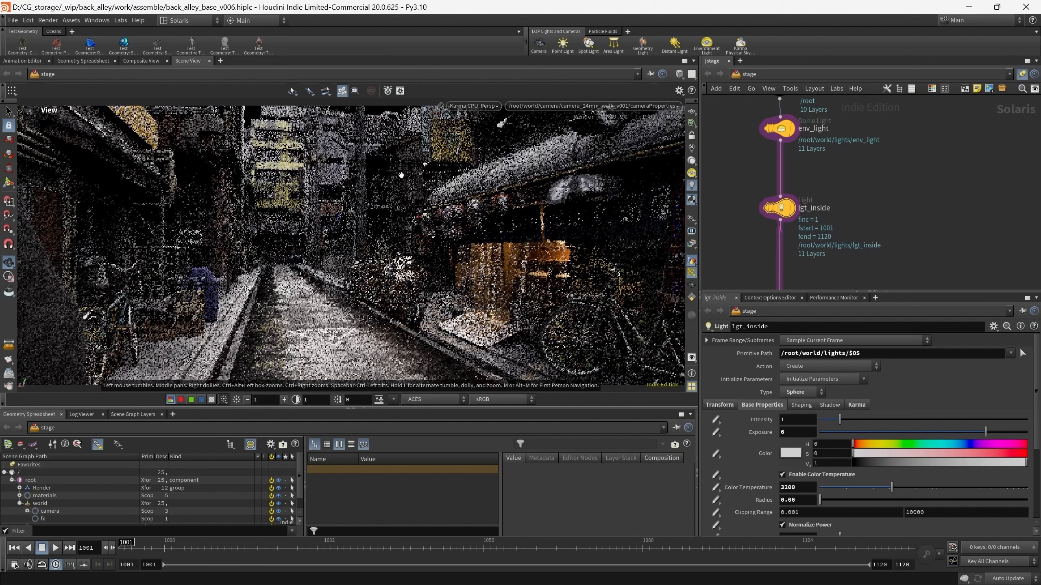
# - Examine the placement of lgt_inside in the scene and its base properties, including exposure, color temperature and radius
pyautogui.press('Return')
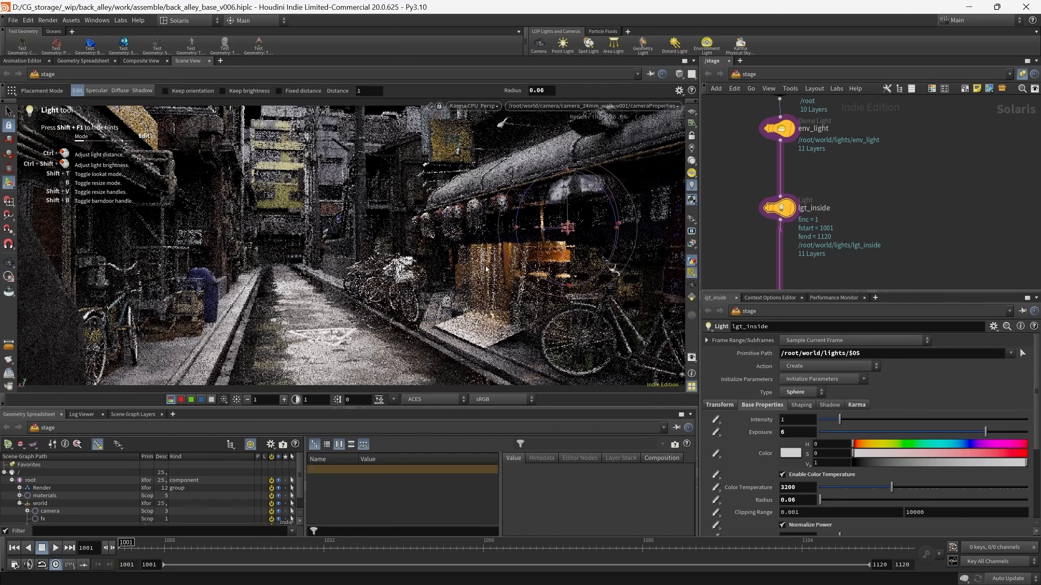
pyautogui.press('Escape')
pyautogui.moveTo(877, 240); pyautogui.dragTo(866, 200, button='middle')
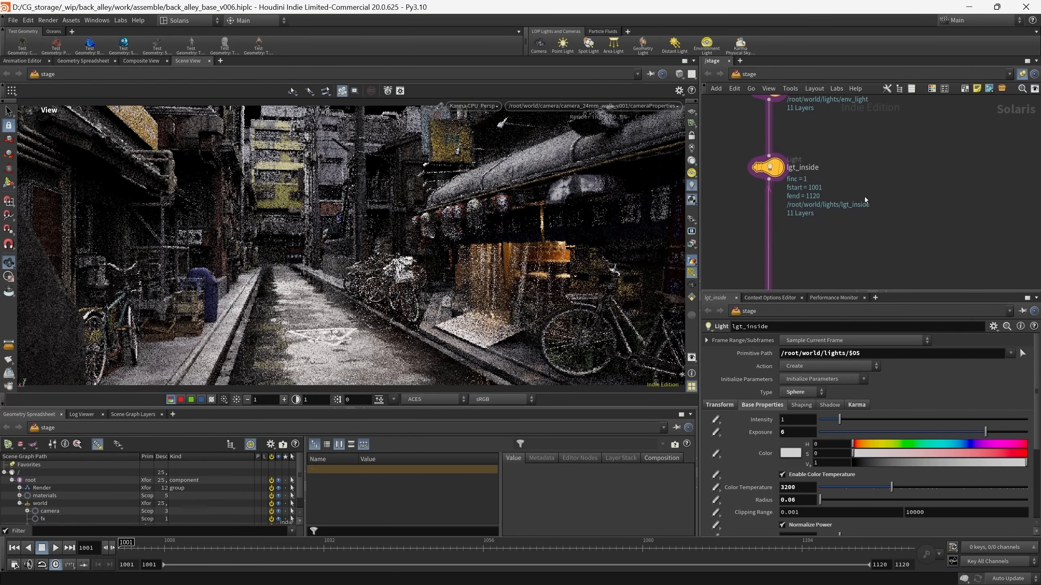
pyautogui.scroll(-4, 765, 385)
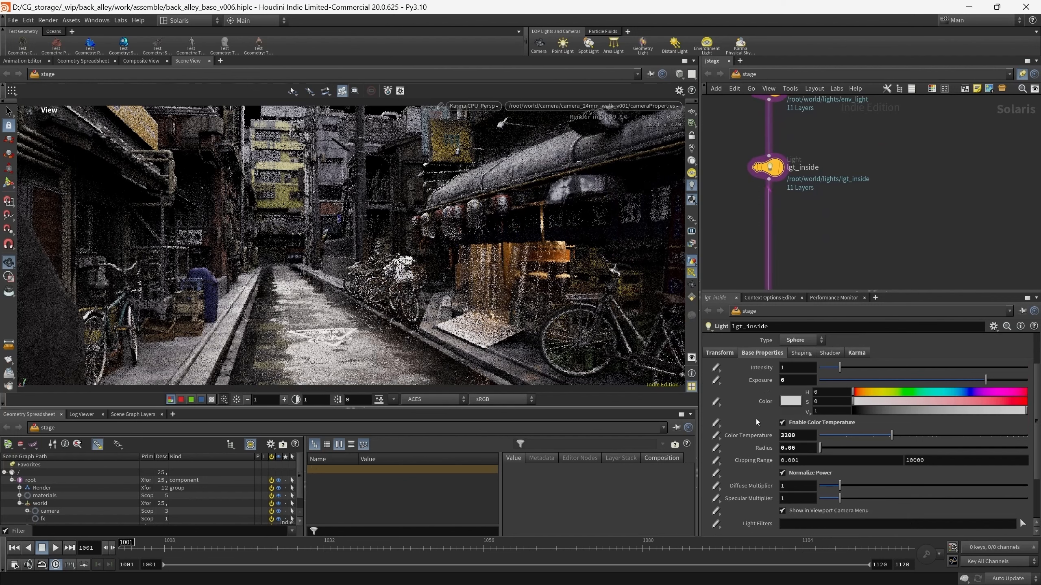
pyautogui.scroll(2, 790, 373)
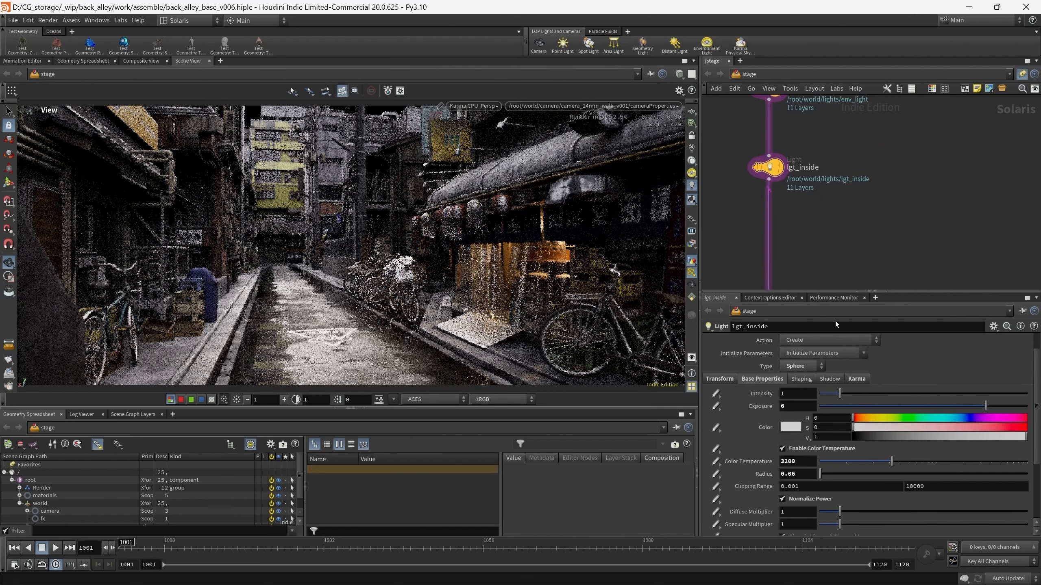
pyautogui.scroll(-4, 749, 419)
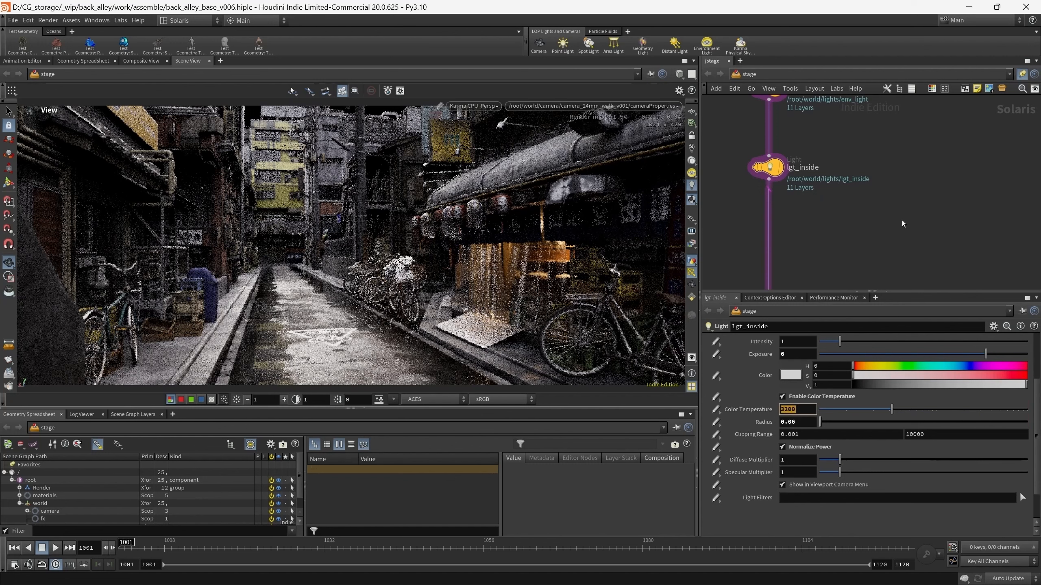
pyautogui.scroll(1, 792, 399)
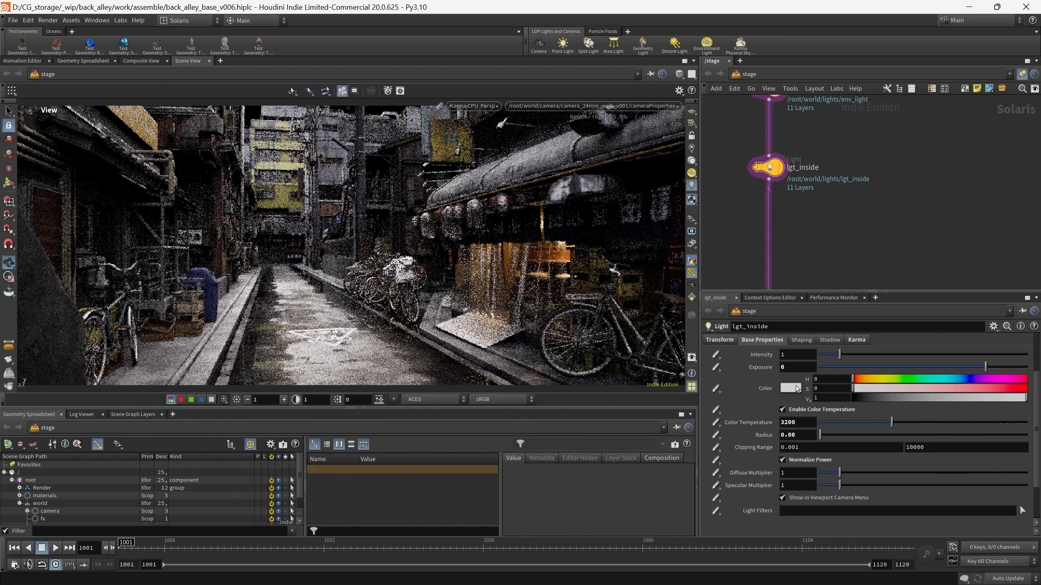
pyautogui.scroll(3, 747, 431)
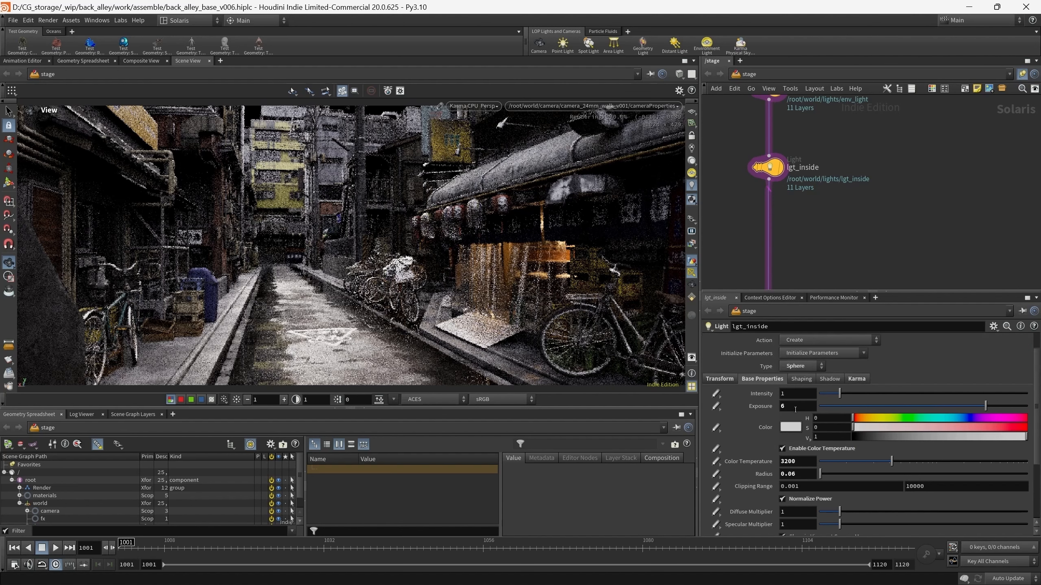
# - Check the LPE tag in lgt_inside's Karma light properties and return to its base properties
pyautogui.click(856, 379)
pyautogui.scroll(-3, 764, 428)
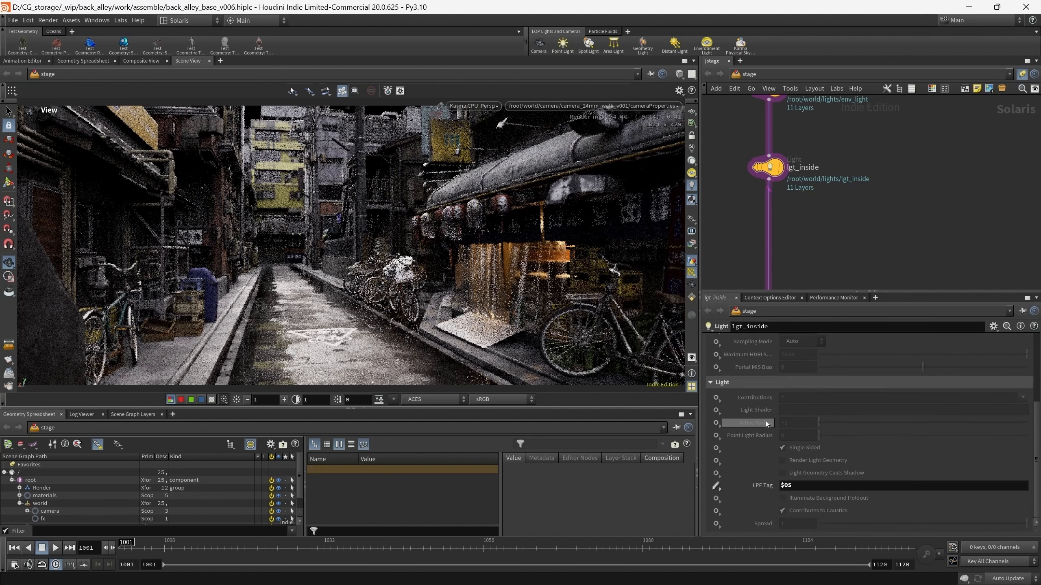
pyautogui.click(792, 486)
pyautogui.moveTo(728, 133); pyautogui.dragTo(727, 132)
pyautogui.moveTo(829, 233); pyautogui.dragTo(813, 201, button='middle')
pyautogui.click(759, 487)
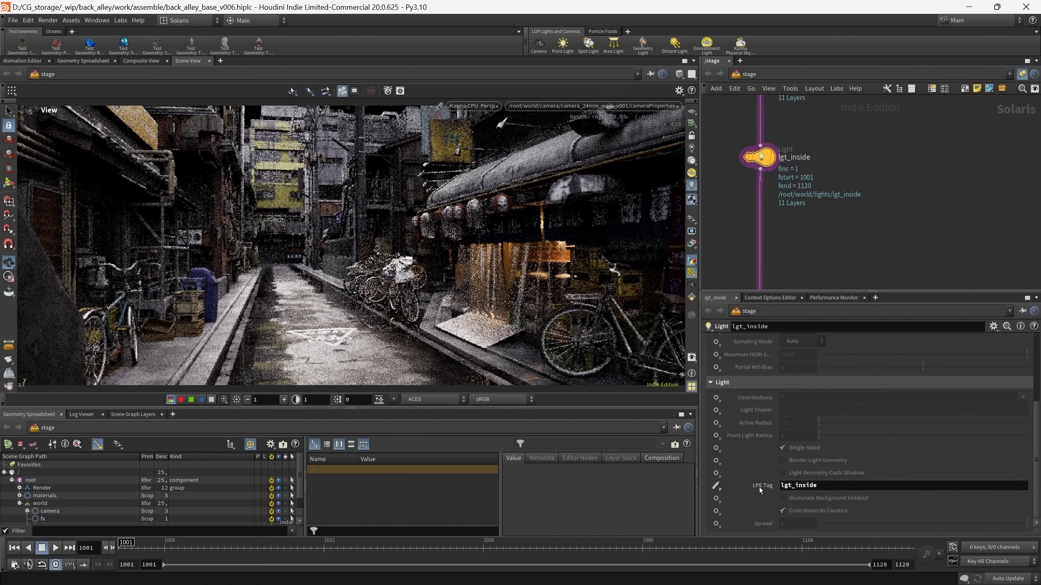
pyautogui.click(759, 488)
pyautogui.scroll(3, 745, 455)
pyautogui.click(753, 379)
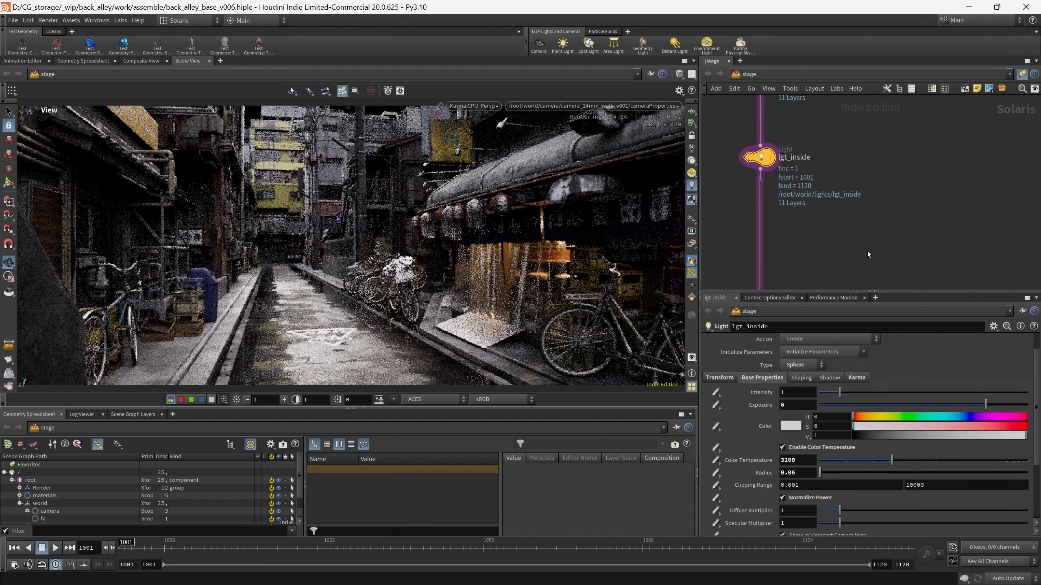
# - Display the C_lgt_inside render output and raise the viewport's display gain to 32
pyautogui.moveTo(867, 251); pyautogui.dragTo(888, 234, button='middle')
pyautogui.click(692, 245)
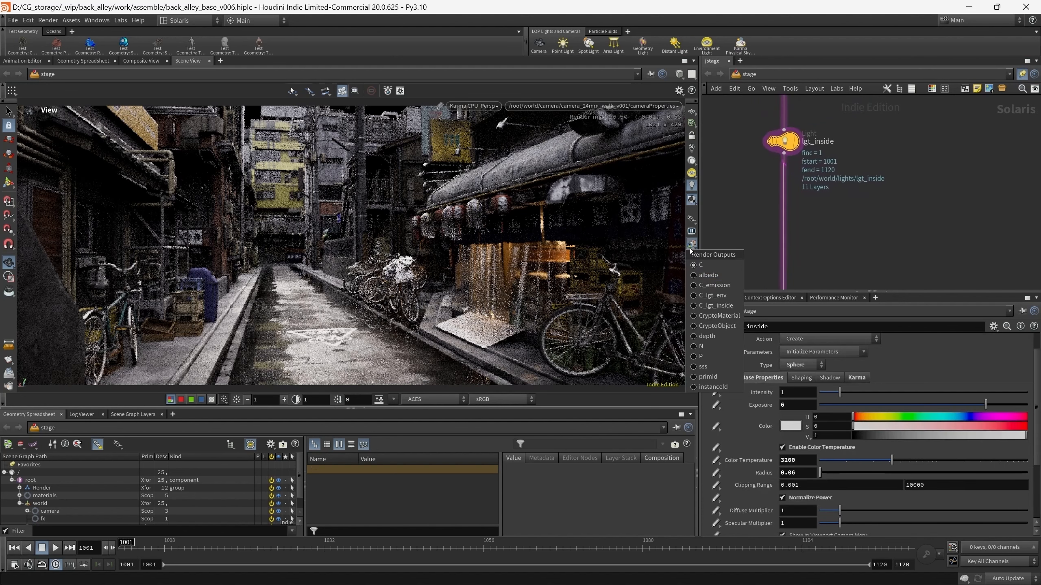
pyautogui.click(715, 305)
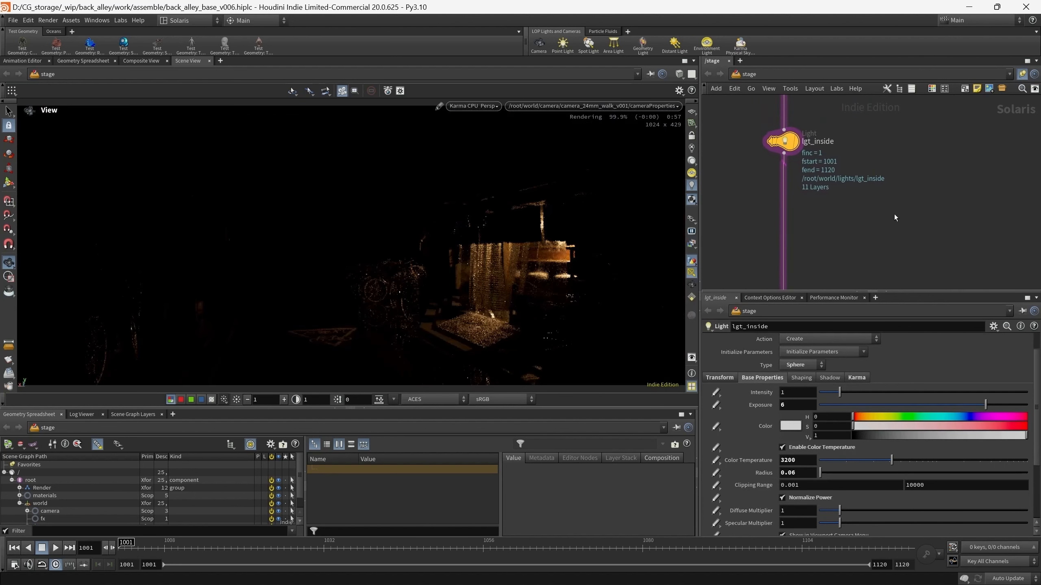
pyautogui.click(285, 401)
pyautogui.click(284, 401)
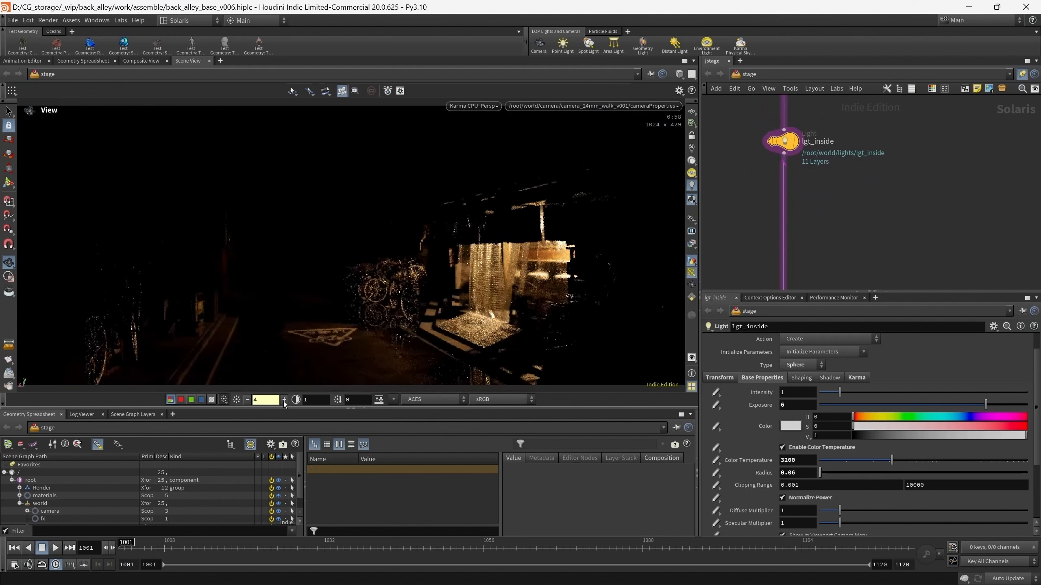
pyautogui.click(284, 400)
pyautogui.click(284, 400)
pyautogui.click(284, 401)
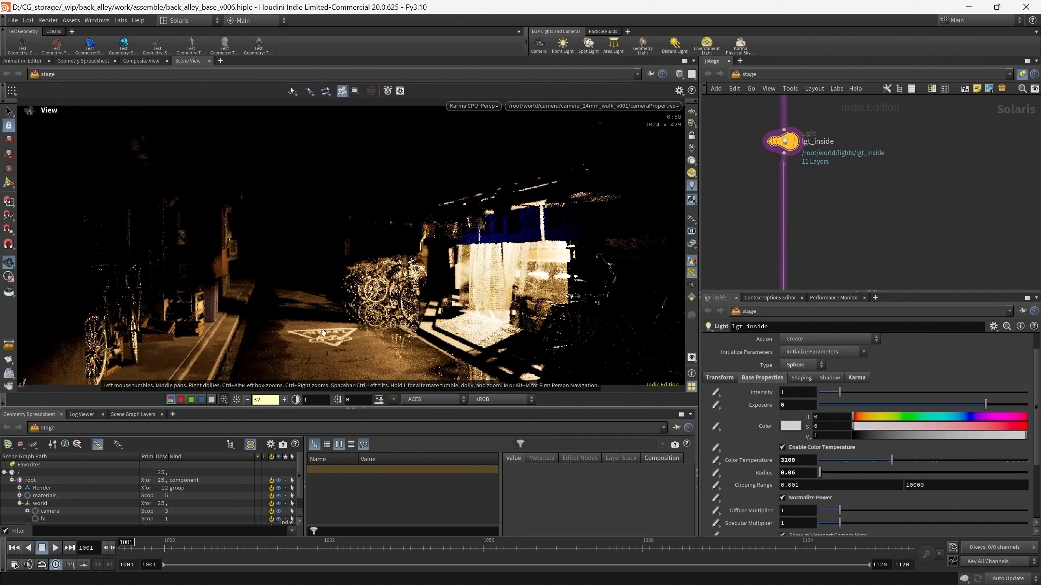
# - Compare the lgt_inside contribution at display gains of 8, 16 and 32, ending at 16
pyautogui.click(248, 402)
pyautogui.click(248, 401)
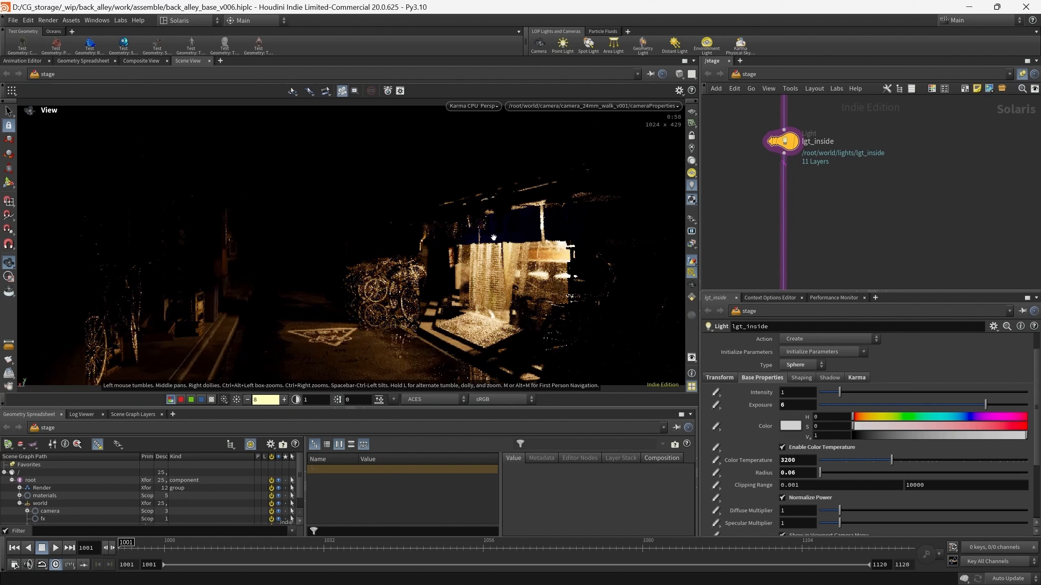
pyautogui.click(282, 401)
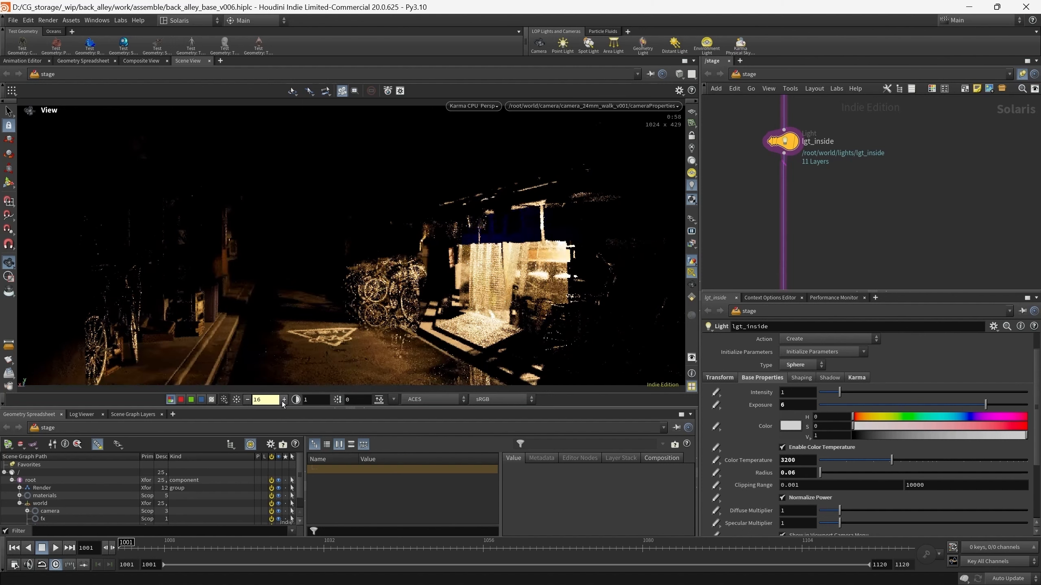
pyautogui.click(283, 400)
pyautogui.click(247, 400)
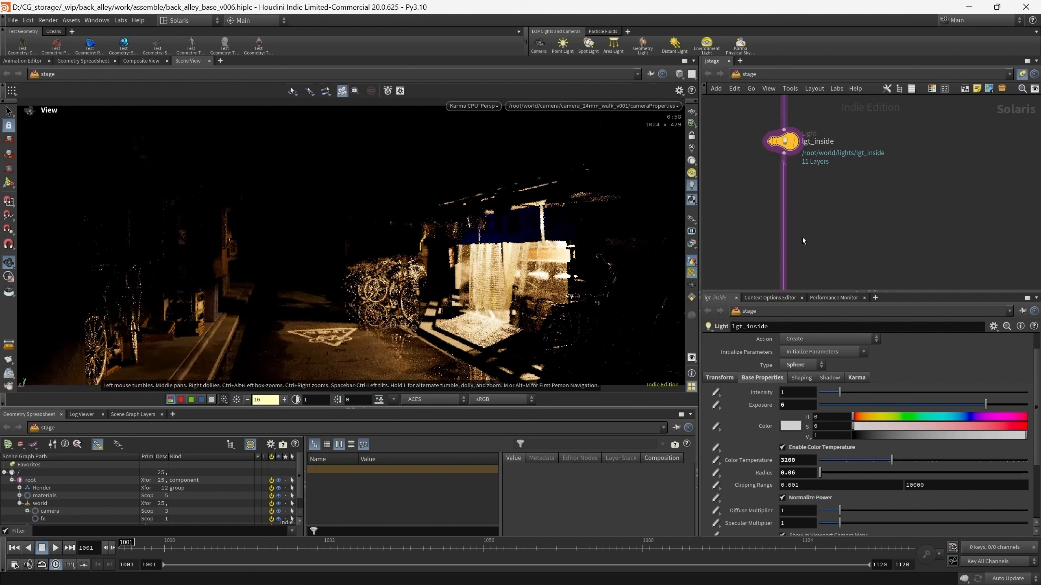
# - Reset the viewport's display gain to 1 and switch the render output back to C
pyautogui.moveTo(802, 241)
pyautogui.mouseDown(button='middle')
pyautogui.moveTo(785, 258)
pyautogui.moveTo(792, 266)
pyautogui.moveTo(774, 238)
pyautogui.moveTo(794, 229)
pyautogui.mouseUp(button='middle')
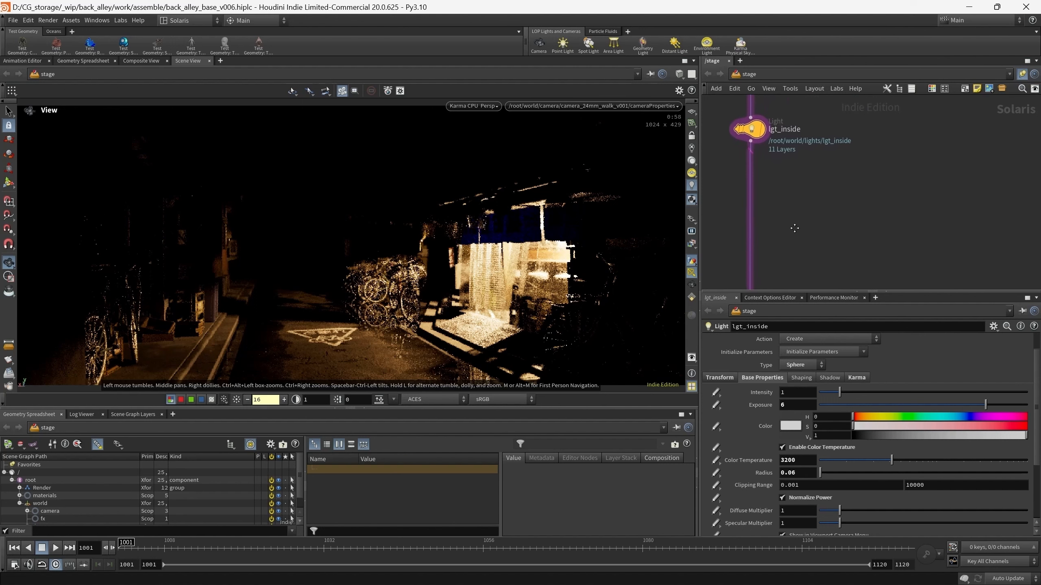
pyautogui.scroll(-5, 836, 205)
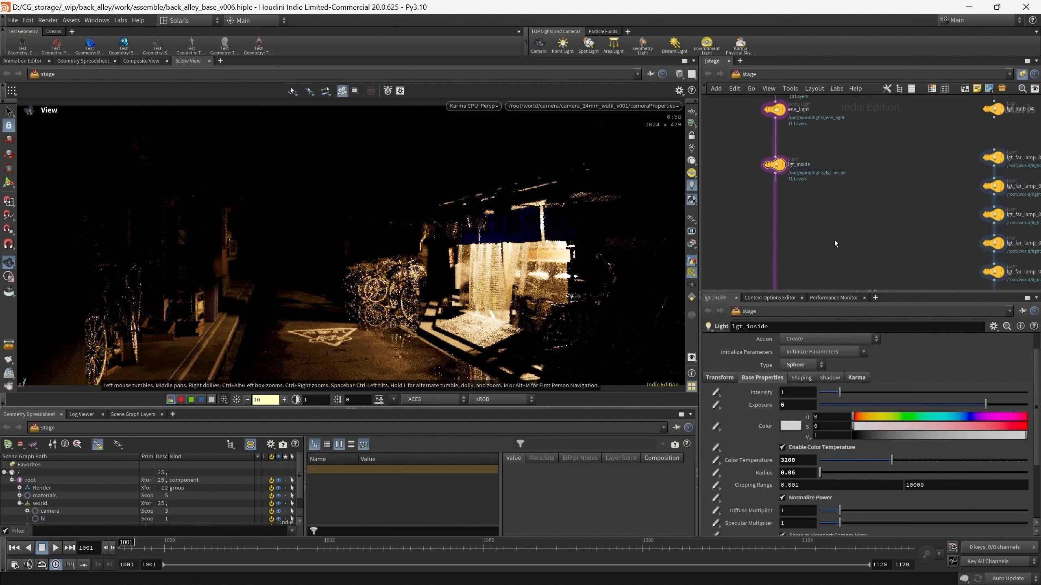
pyautogui.moveTo(832, 167); pyautogui.dragTo(838, 170, button='middle')
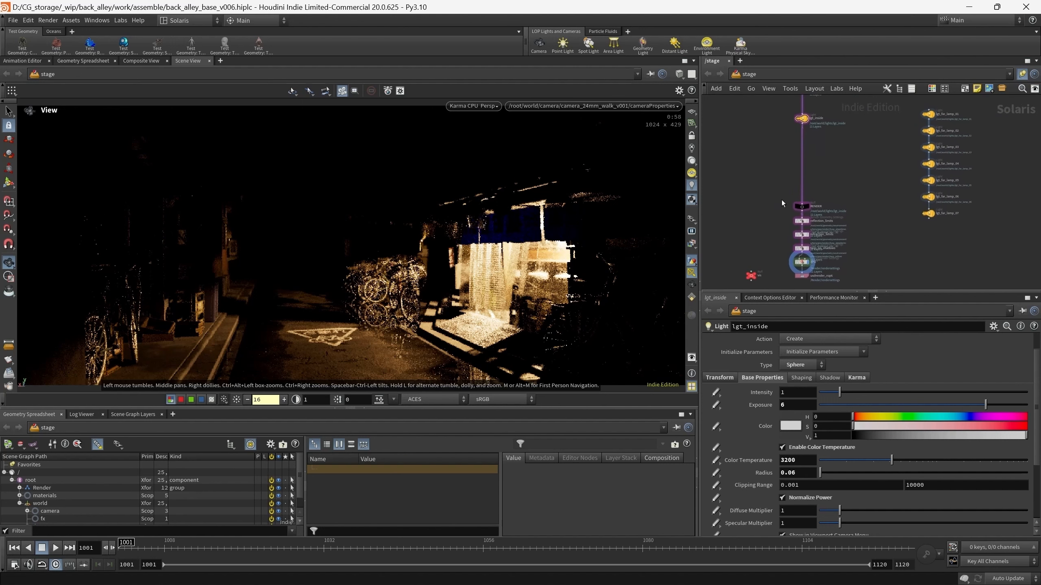
pyautogui.click(247, 404)
pyautogui.click(238, 400)
pyautogui.click(689, 245)
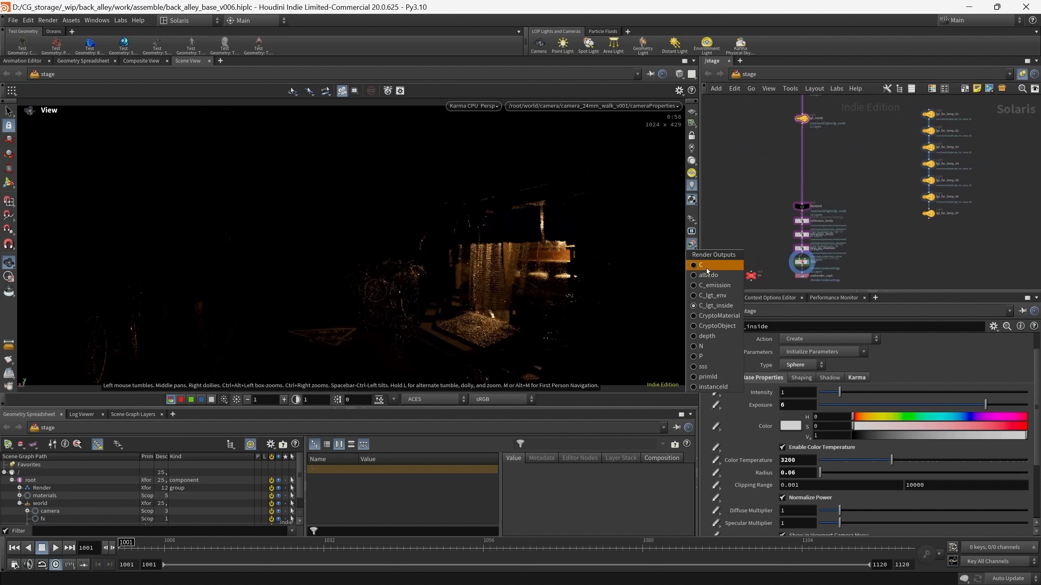
pyautogui.click(706, 269)
# - Shift the RENDER node and its downstream render nodes further down to free space beneath lgt_inside
pyautogui.scroll(-2, 841, 164)
pyautogui.moveTo(842, 158); pyautogui.dragTo(831, 172, button='middle')
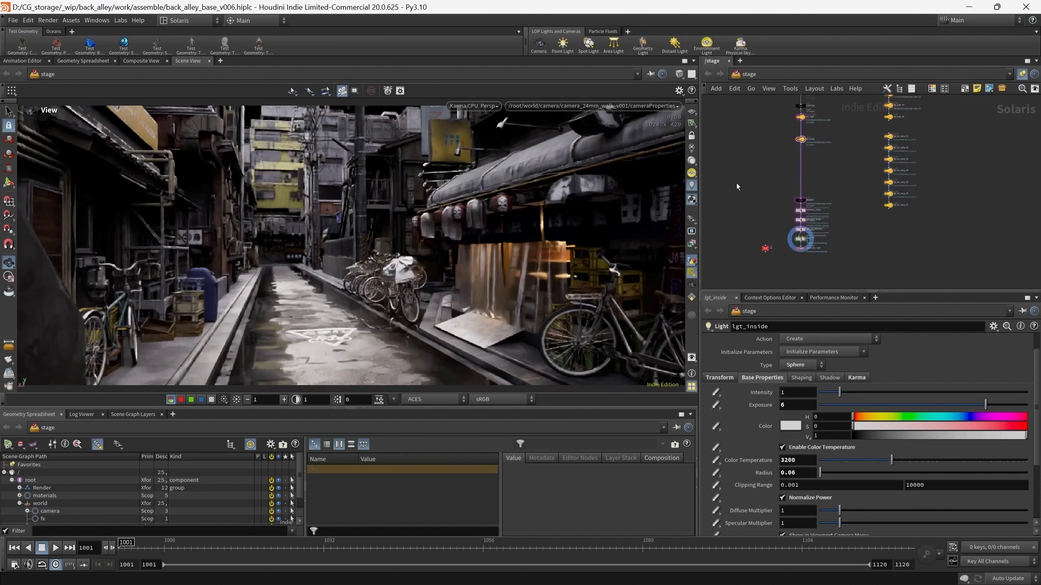
pyautogui.moveTo(737, 183); pyautogui.dragTo(833, 285)
pyautogui.scroll(4, 835, 164)
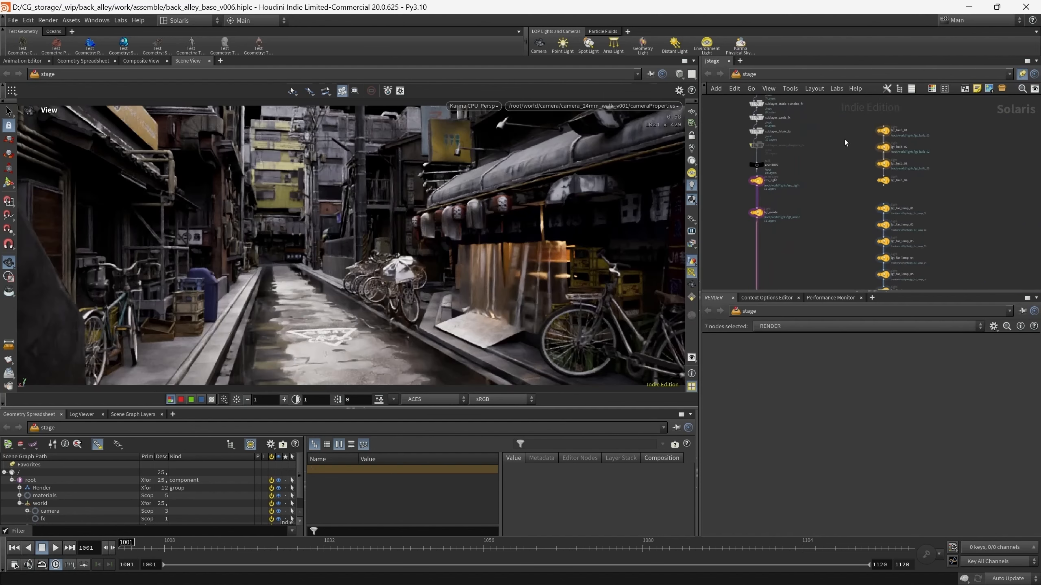
# - Move the four lgt_bulb light nodes next to the main chain, between lgt_inside and RENDER
pyautogui.moveTo(844, 139); pyautogui.dragTo(910, 191)
pyautogui.moveTo(884, 135); pyautogui.dragTo(793, 247)
pyautogui.moveTo(777, 247); pyautogui.dragTo(809, 176, button='middle')
pyautogui.scroll(3, 810, 177)
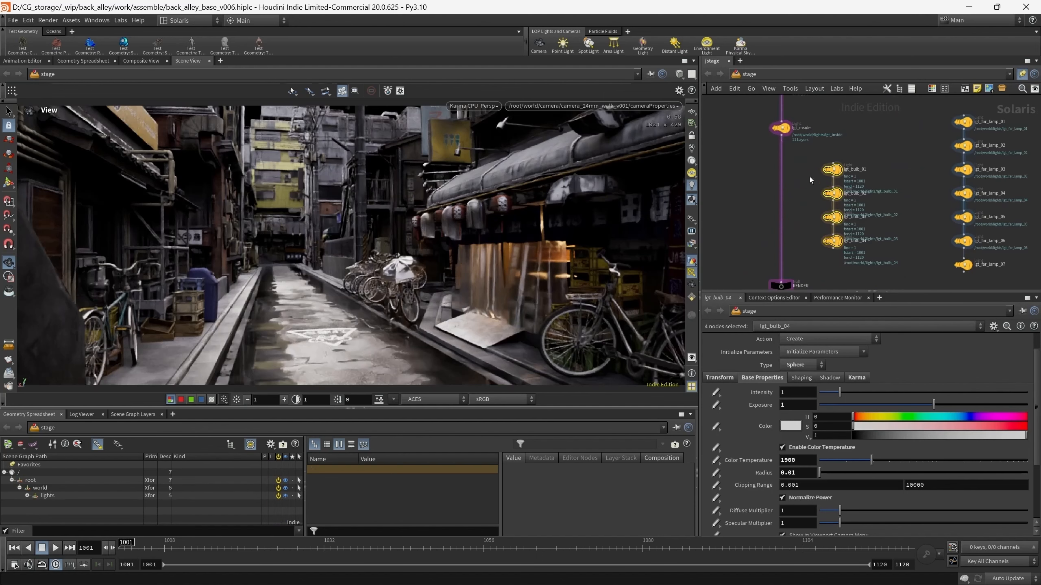
pyautogui.click(904, 264)
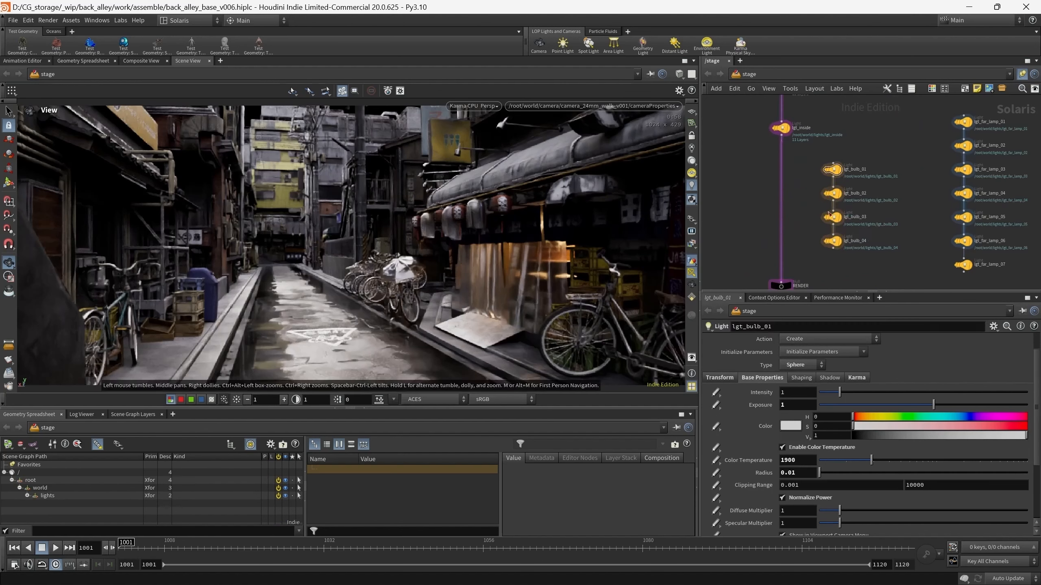
pyautogui.scroll(3, 836, 196)
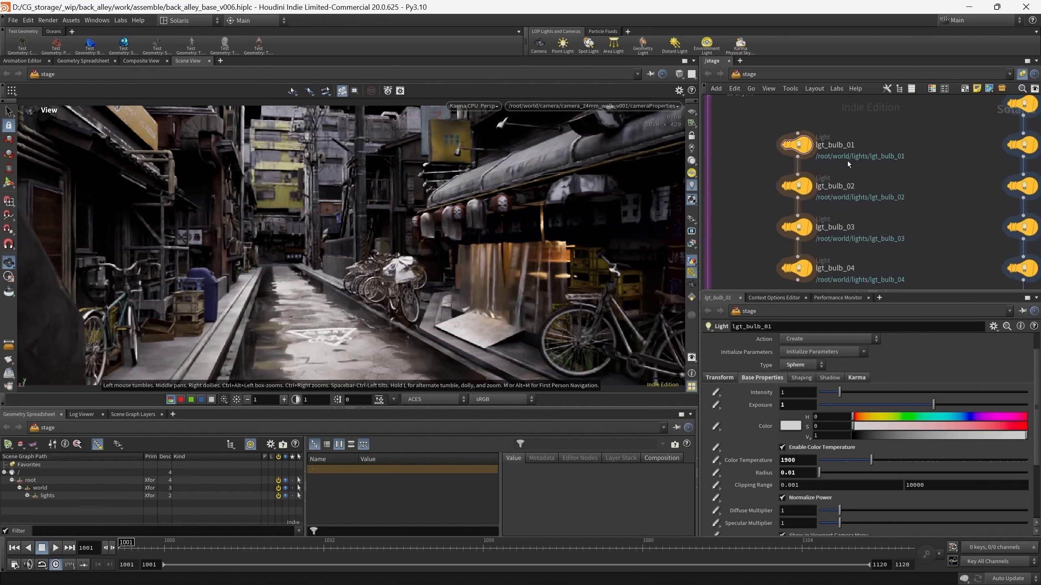
pyautogui.scroll(-3, 848, 163)
pyautogui.scroll(2, 905, 193)
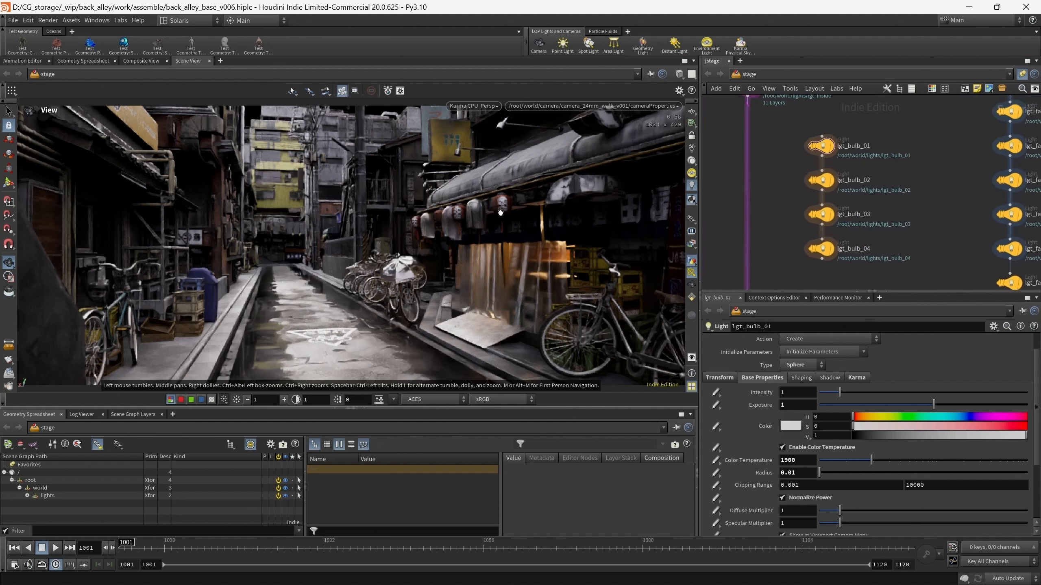
pyautogui.moveTo(935, 198)
pyautogui.mouseDown(button='middle')
pyautogui.moveTo(912, 193)
pyautogui.moveTo(945, 206)
pyautogui.mouseUp(button='middle')
pyautogui.moveTo(788, 134); pyautogui.dragTo(905, 282)
pyautogui.click(980, 217)
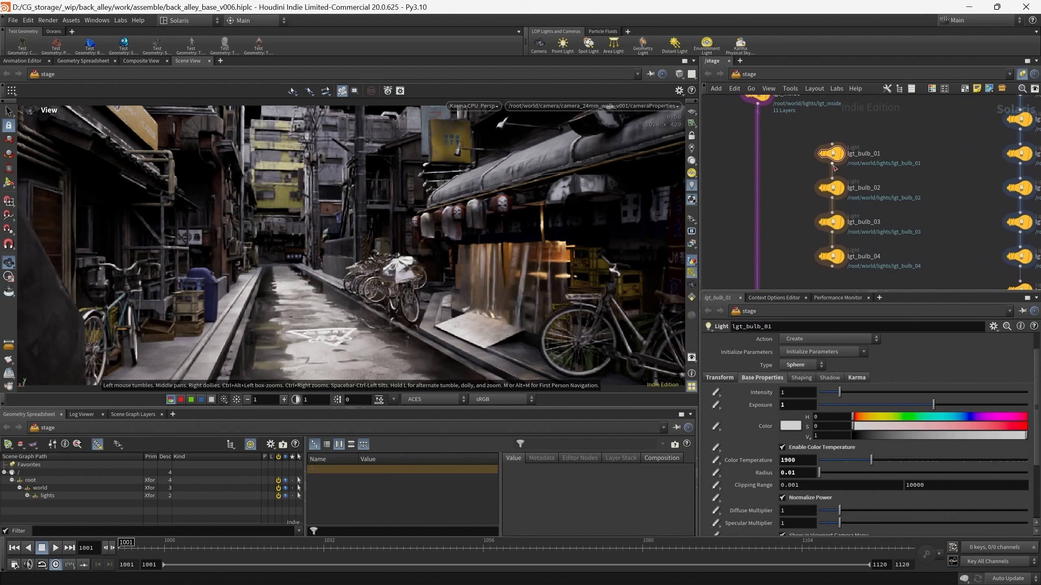
# - Detach lgt_bulb_01 from the other bulb lights and insert it into the main chain directly beneath lgt_inside
pyautogui.moveTo(929, 180); pyautogui.dragTo(913, 180, button='middle')
pyautogui.moveTo(772, 189); pyautogui.dragTo(799, 200, button='middle')
pyautogui.moveTo(803, 160); pyautogui.dragTo(804, 185, button='middle')
pyautogui.scroll(1, 808, 175)
pyautogui.moveTo(826, 194); pyautogui.dragTo(735, 185)
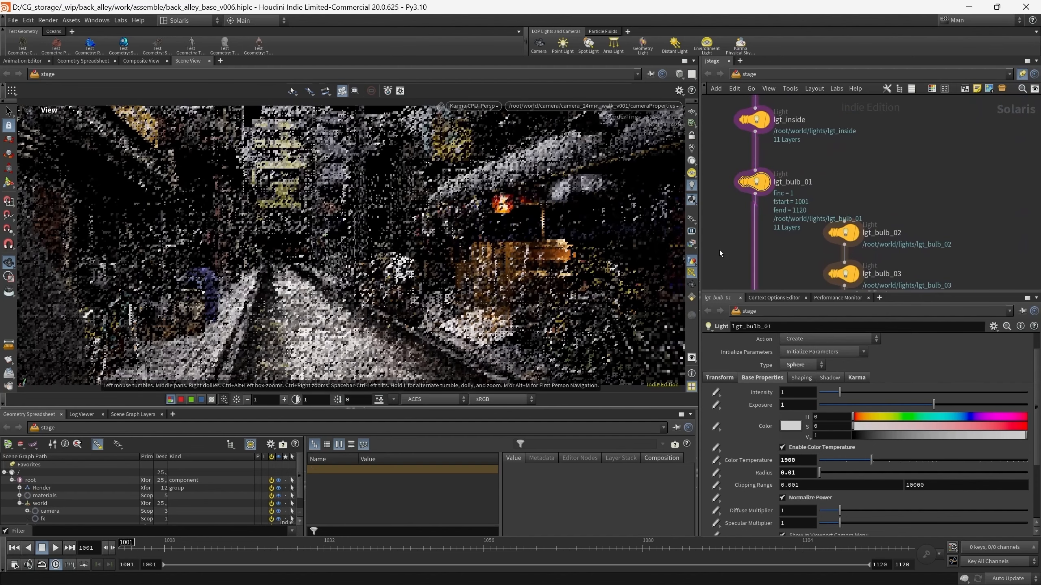
pyautogui.moveTo(777, 236)
pyautogui.mouseDown(button='middle')
pyautogui.moveTo(782, 213)
pyautogui.moveTo(783, 226)
pyautogui.mouseUp(button='middle')
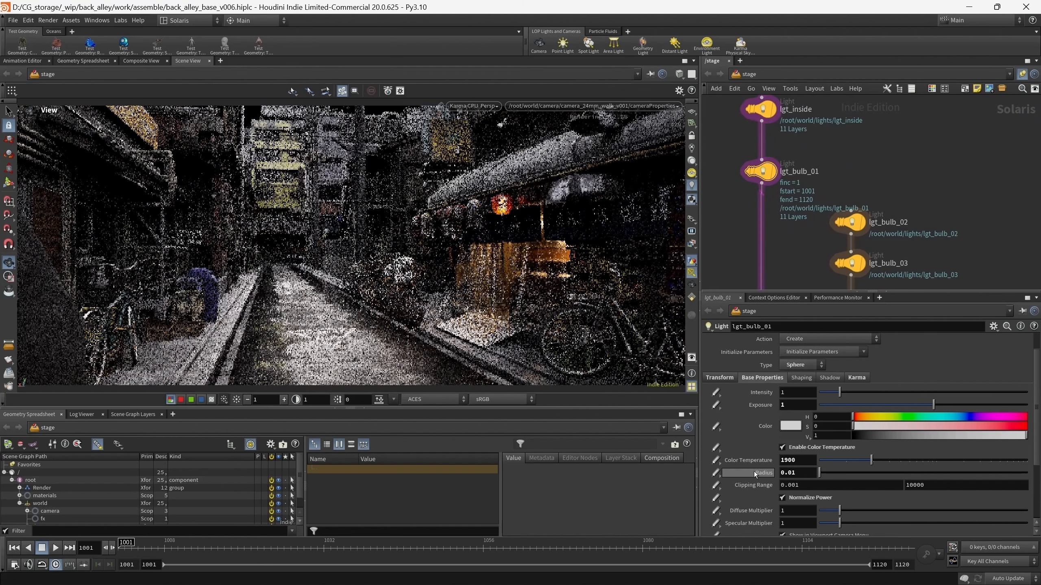
# - Examine the color temperature, radius, Karma active radius and LPE tag settings of lgt_bulb_01
pyautogui.scroll(-1, 754, 472)
pyautogui.scroll(-2, 753, 473)
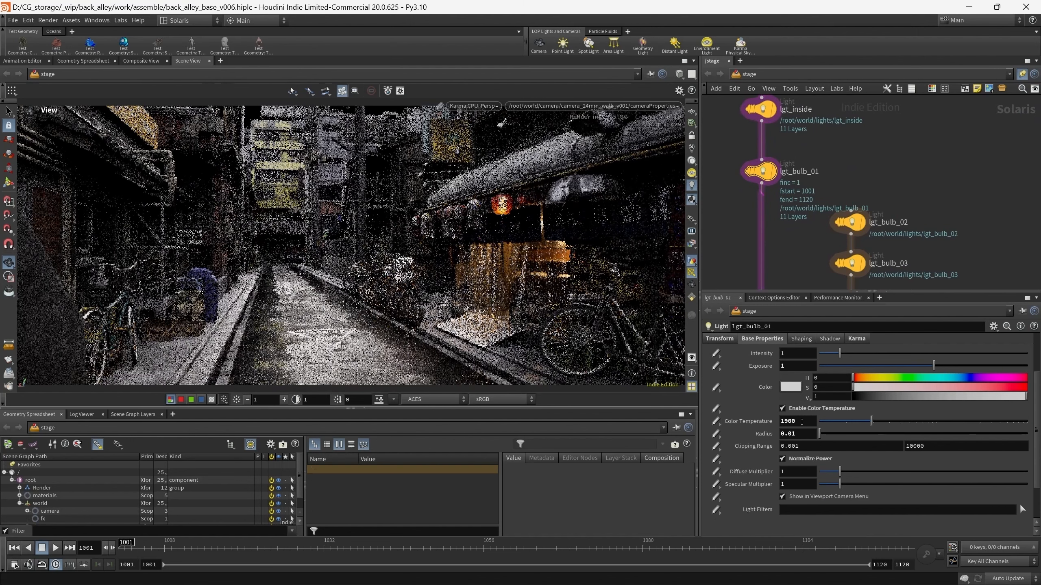
pyautogui.click(854, 338)
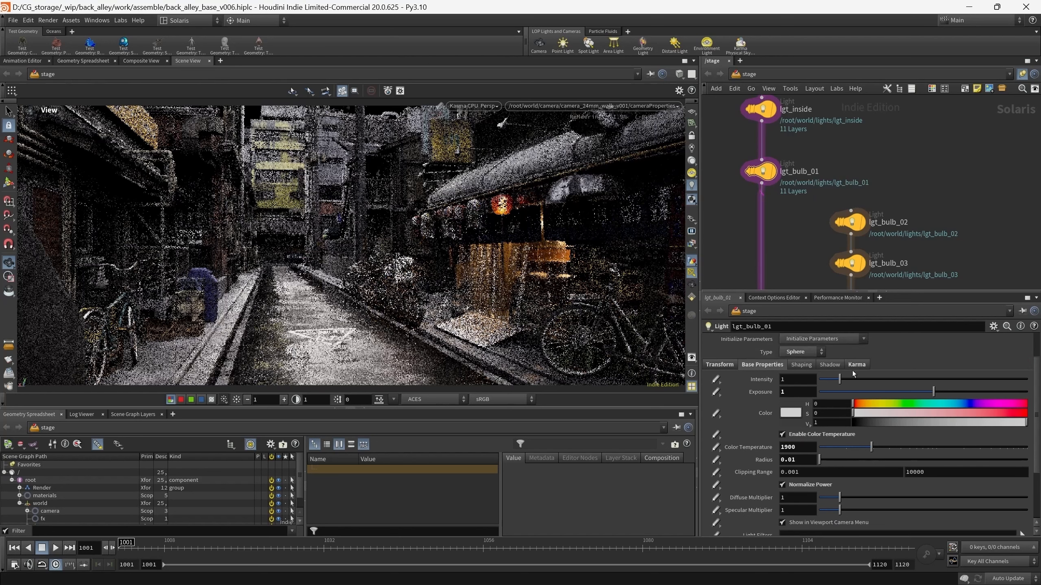
pyautogui.scroll(-2, 751, 435)
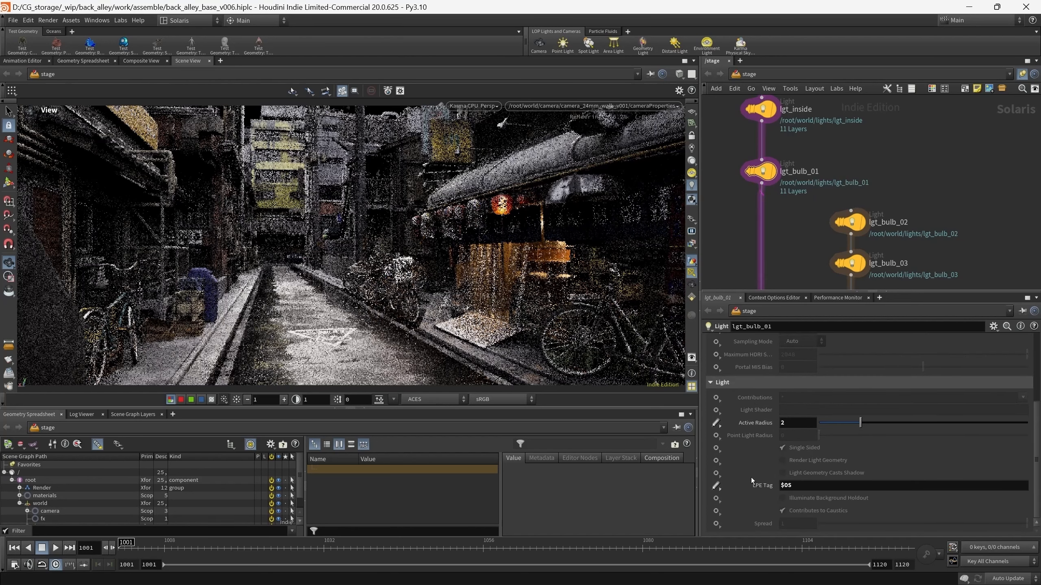
pyautogui.click(751, 488)
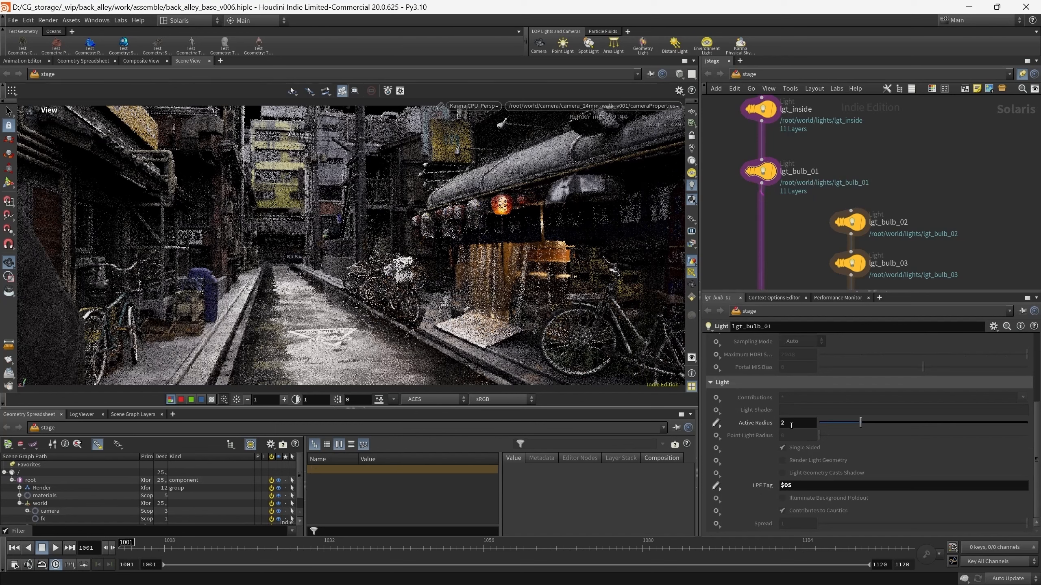
pyautogui.click(750, 425)
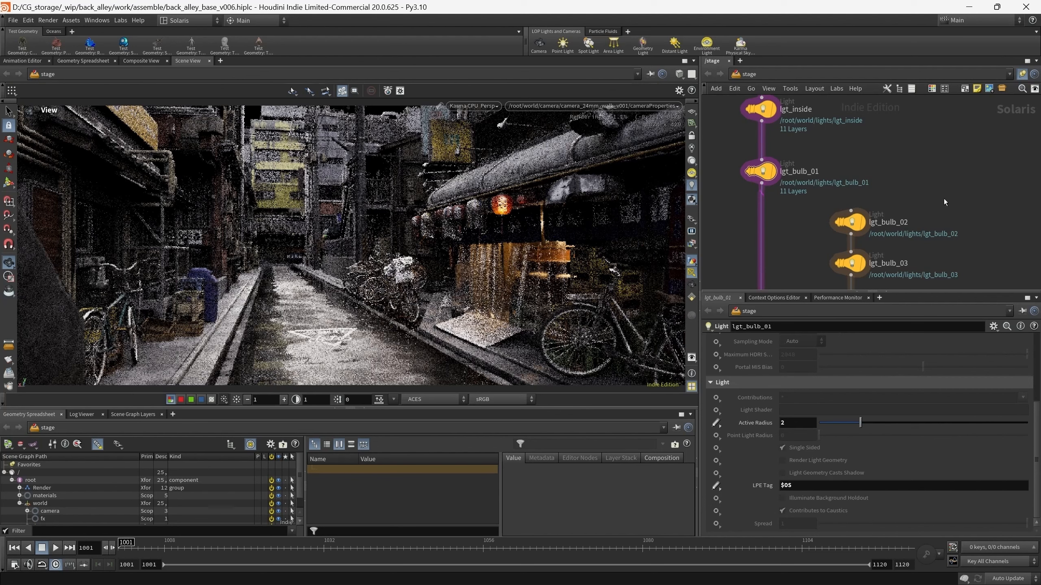
# - Move the RENDER node and the nodes around and below it down to make room in the network
pyautogui.scroll(-5, 945, 202)
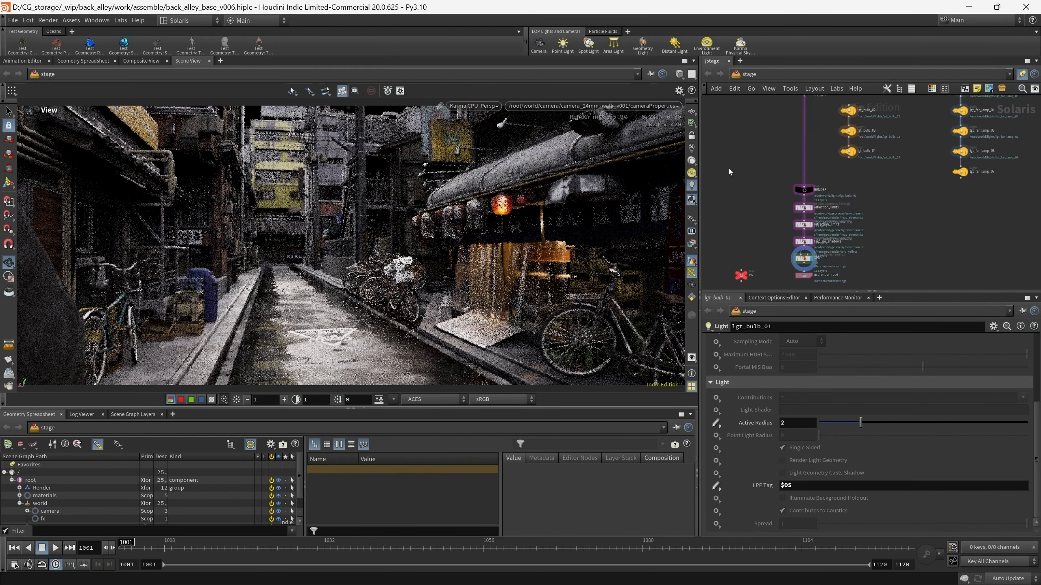
pyautogui.moveTo(729, 169); pyautogui.dragTo(849, 286)
pyautogui.moveTo(804, 191); pyautogui.dragTo(804, 208)
pyautogui.moveTo(844, 124); pyautogui.dragTo(834, 186, button='middle')
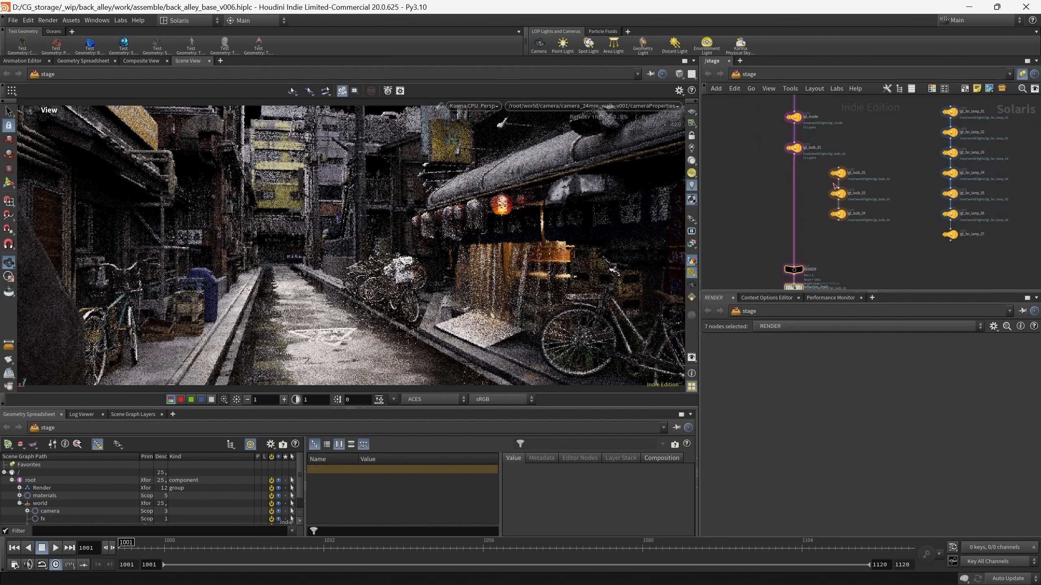
pyautogui.scroll(3, 835, 186)
# - Move the lgt_bulb_02, lgt_bulb_03 and lgt_bulb_04 nodes down together, away from lgt_bulb_01
pyautogui.click(759, 136)
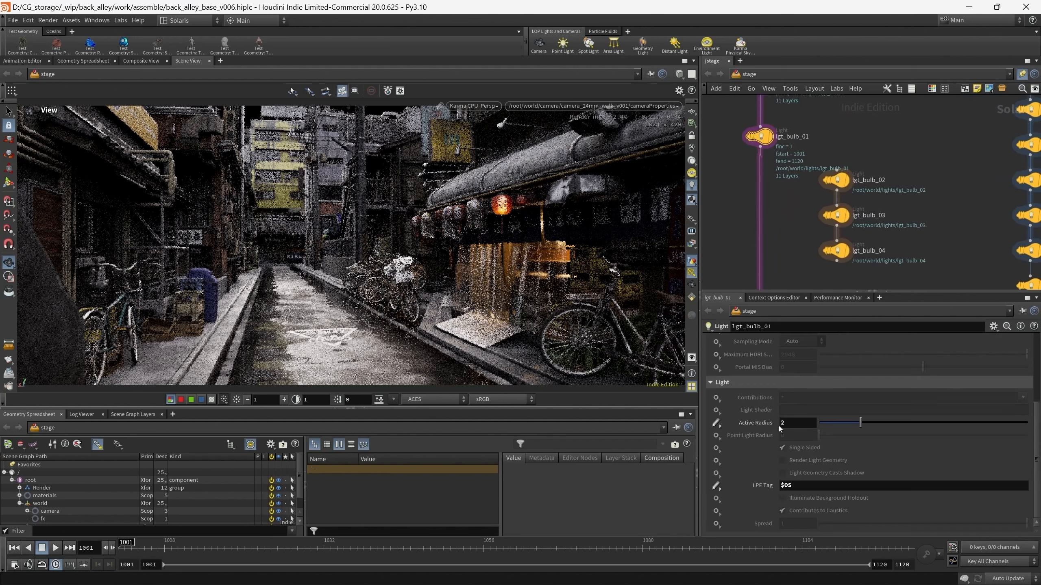
pyautogui.moveTo(935, 254); pyautogui.dragTo(917, 233, button='middle')
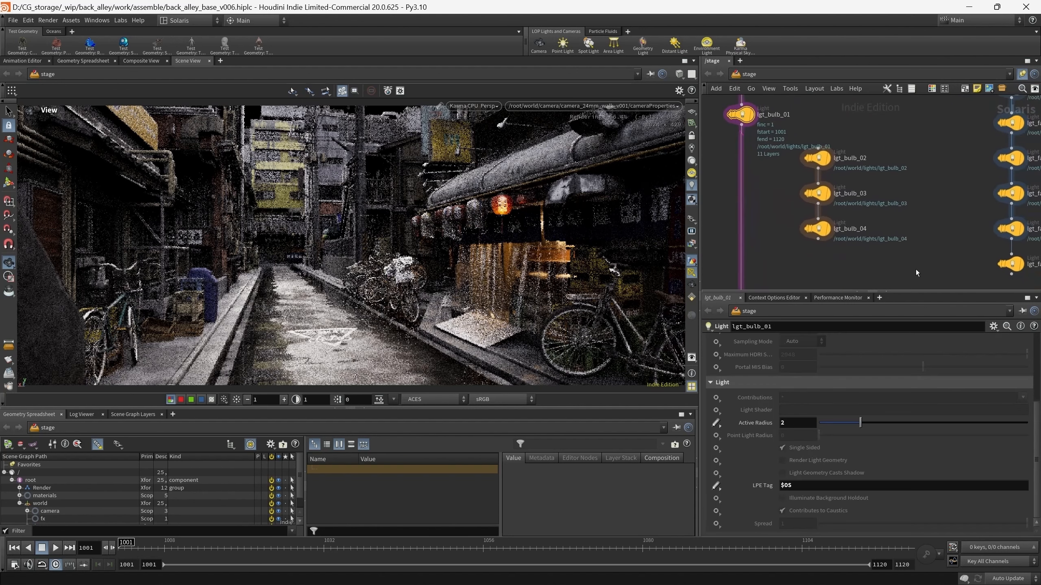
pyautogui.moveTo(908, 266); pyautogui.dragTo(804, 148)
pyautogui.moveTo(819, 164); pyautogui.dragTo(825, 199)
pyautogui.moveTo(773, 166); pyautogui.dragTo(813, 225, button='middle')
# - Select lgt_bulb_01 and review its base properties
pyautogui.moveTo(752, 162); pyautogui.dragTo(811, 218)
pyautogui.moveTo(836, 229); pyautogui.dragTo(839, 217, button='middle')
pyautogui.scroll(3, 833, 393)
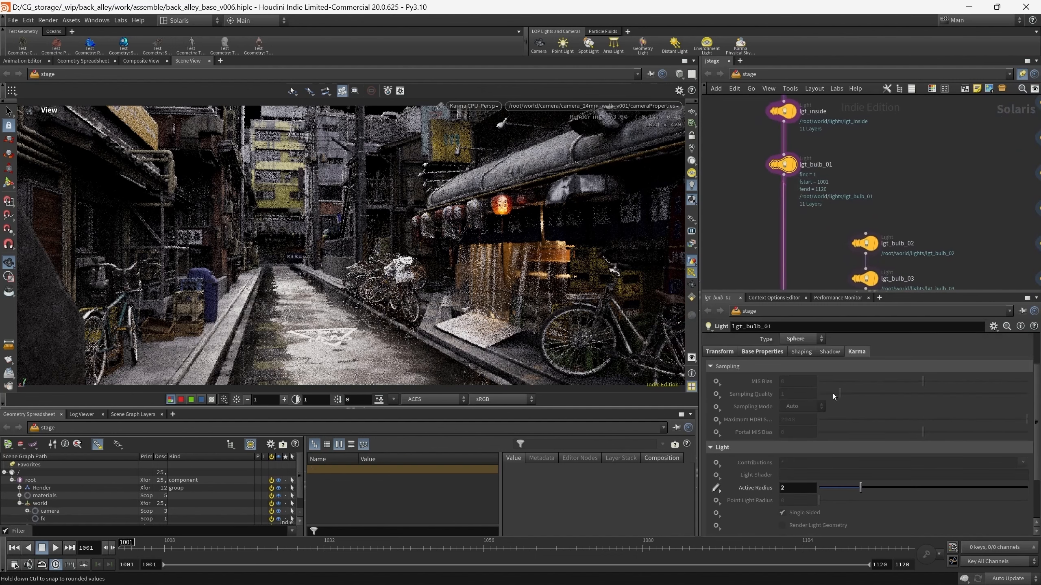
pyautogui.click(828, 356)
pyautogui.click(767, 353)
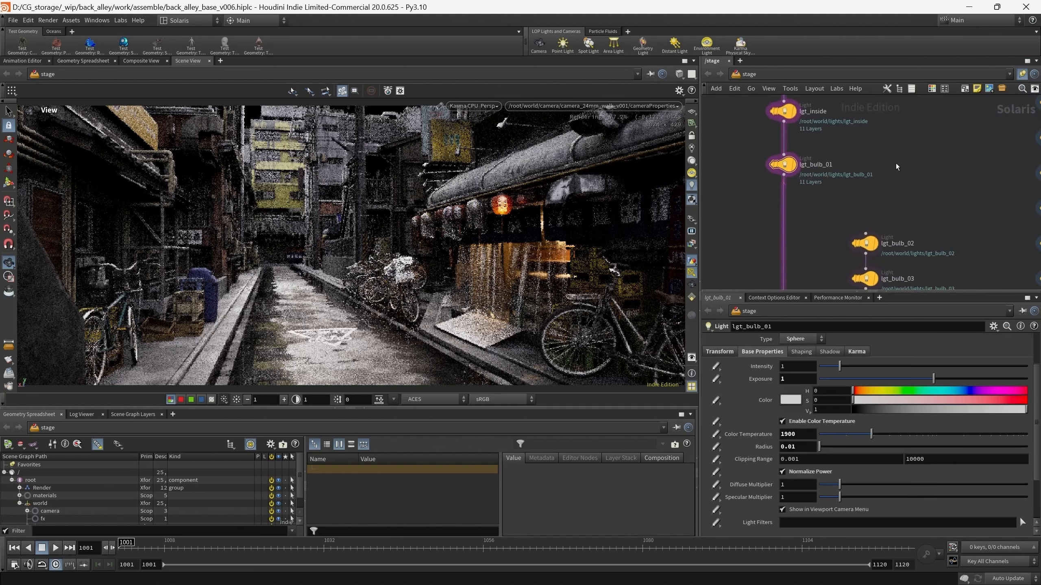
# - Display the C_lgt_bulb_01 render output in the viewport and raise the display brightness to 32
pyautogui.click(692, 246)
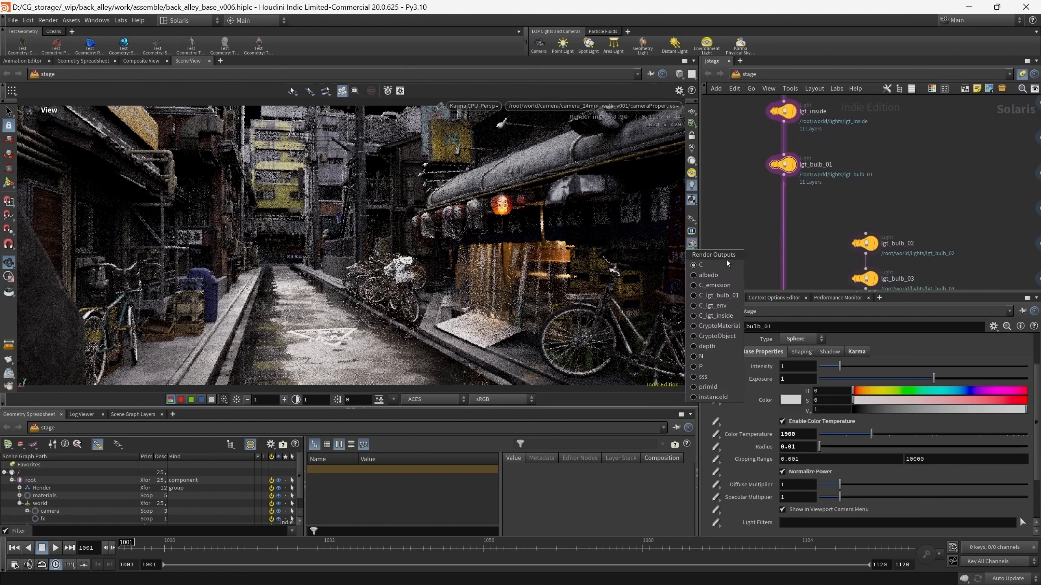
pyautogui.click(718, 296)
pyautogui.click(284, 402)
pyautogui.click(283, 401)
pyautogui.click(284, 401)
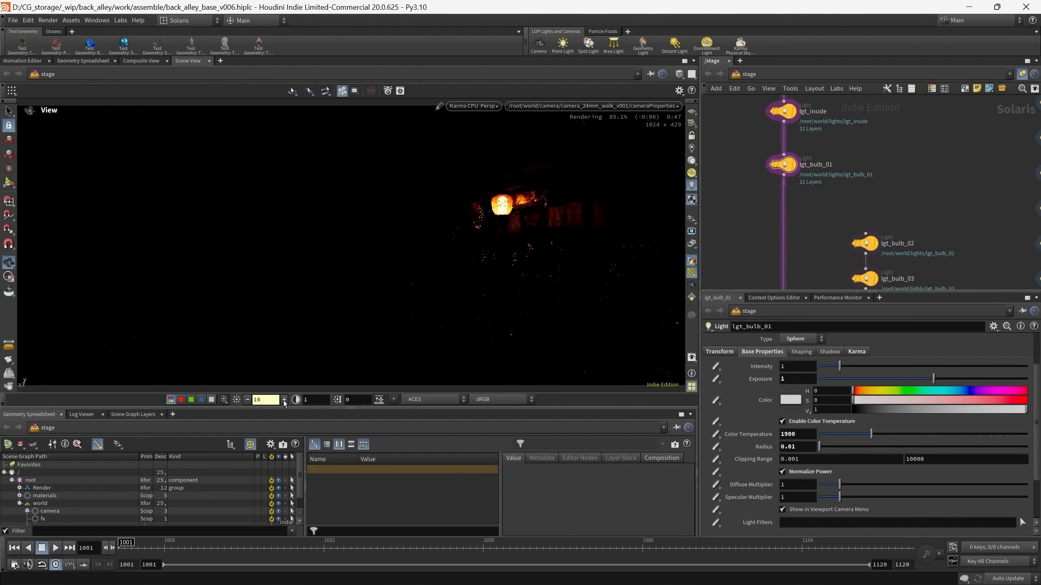
pyautogui.click(284, 401)
pyautogui.click(283, 402)
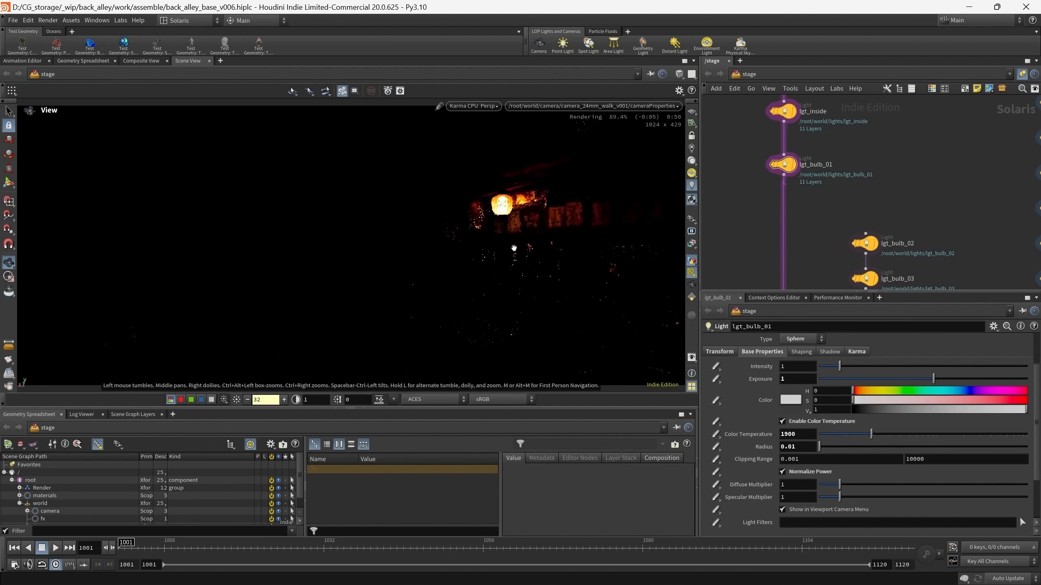
# - Reset the viewport display brightness and switch back to the C render output
pyautogui.click(236, 401)
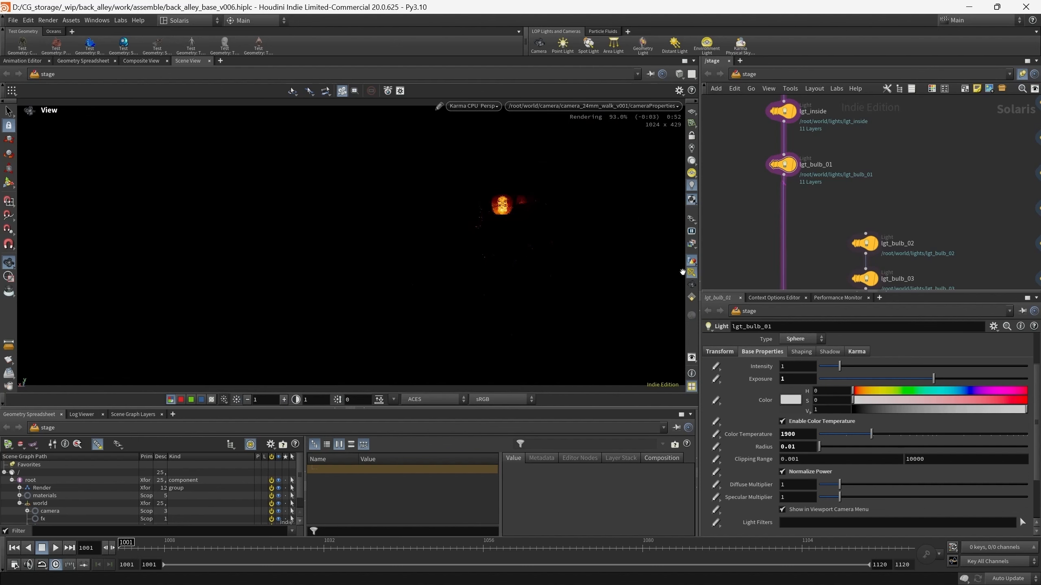
pyautogui.click(694, 248)
pyautogui.click(707, 266)
pyautogui.moveTo(932, 178); pyautogui.dragTo(931, 125, button='middle')
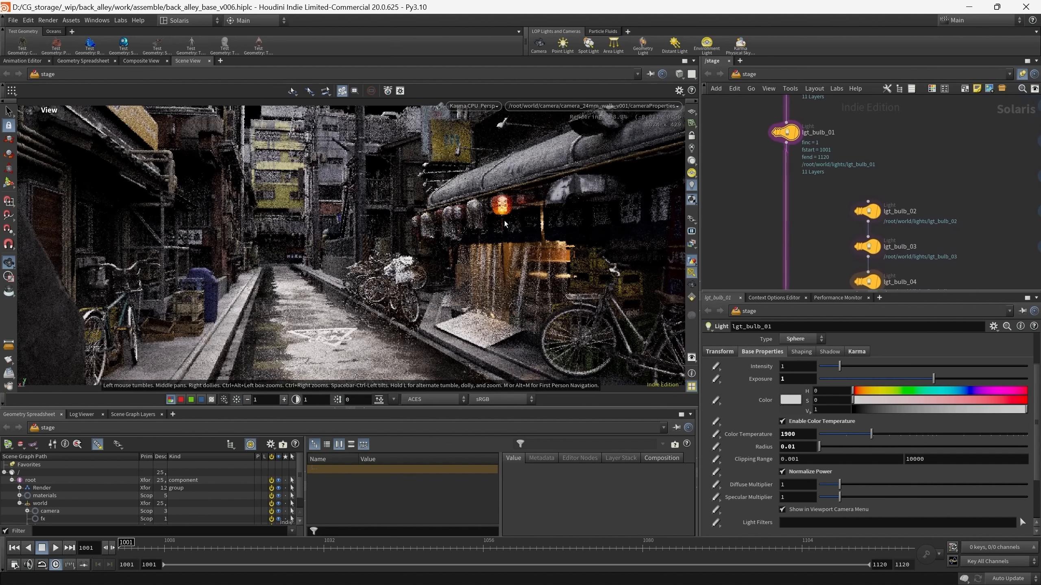
pyautogui.press('Return')
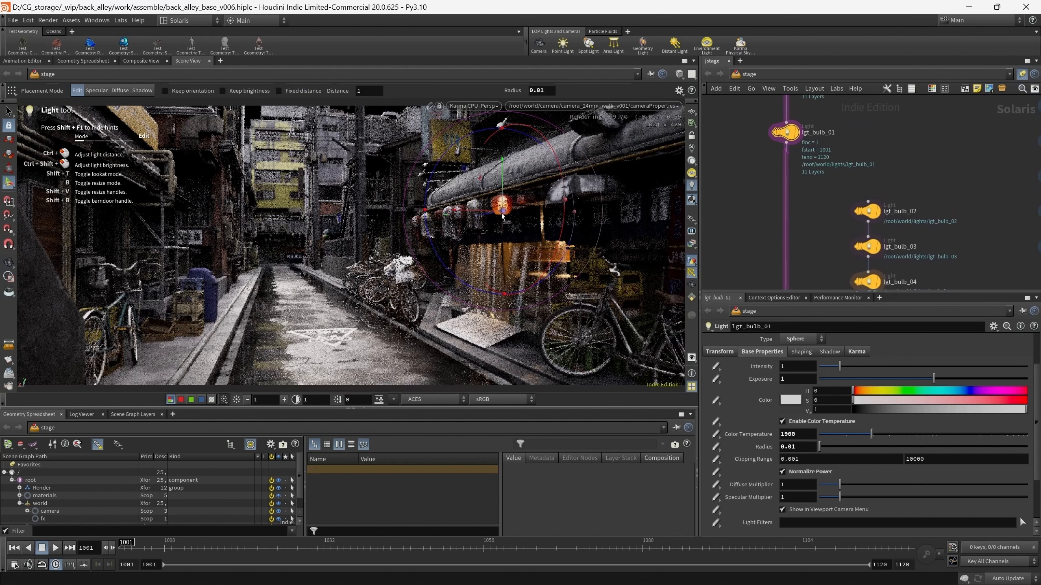
pyautogui.press('Escape')
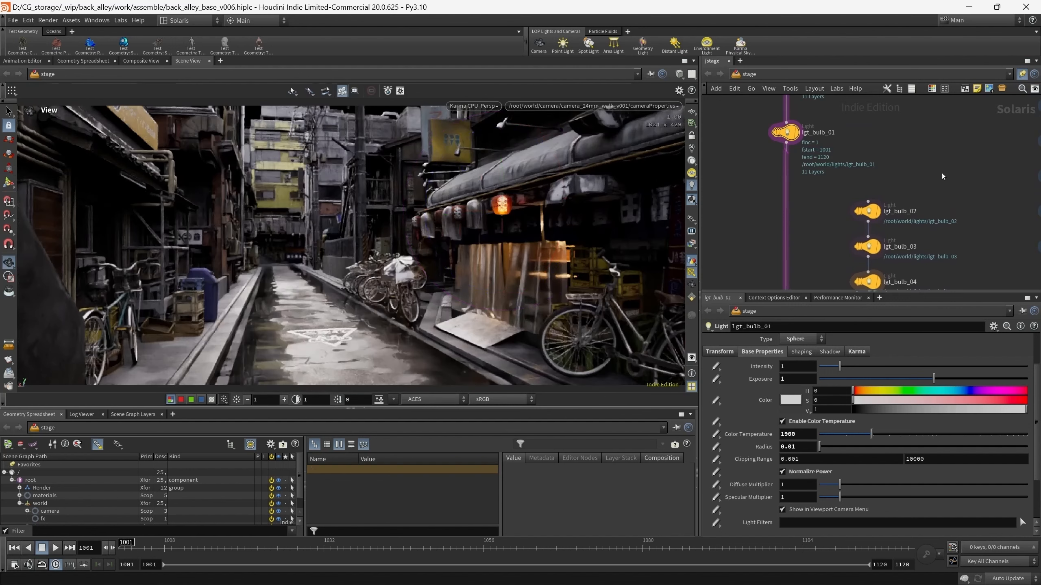
# - Insert lgt_bulb_02 into the main light chain below lgt_bulb_01 and display the C render output
pyautogui.scroll(-2, 904, 160)
pyautogui.moveTo(857, 169); pyautogui.dragTo(844, 164)
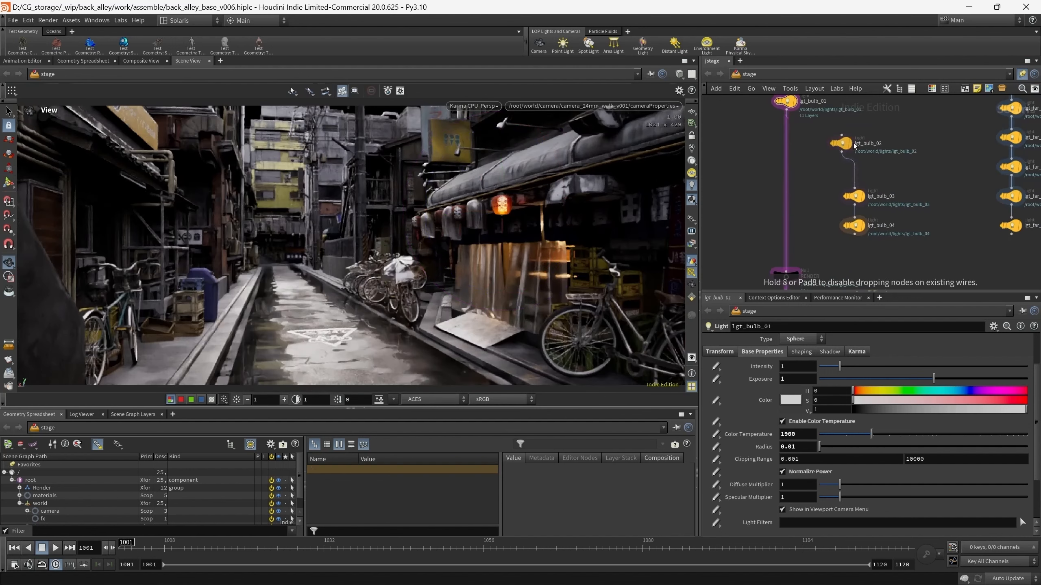
pyautogui.moveTo(788, 140); pyautogui.dragTo(787, 139)
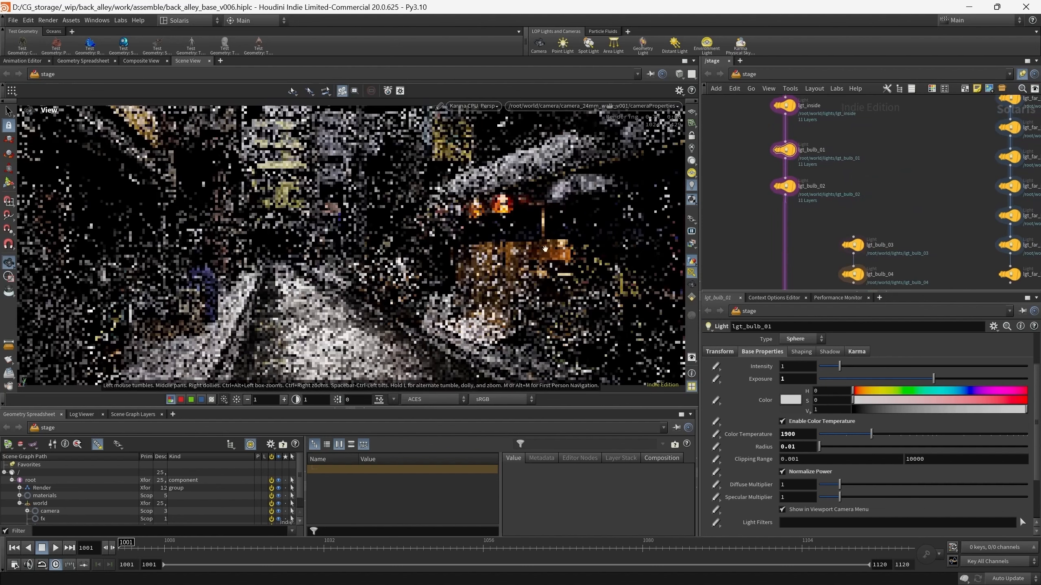
pyautogui.click(690, 246)
pyautogui.click(705, 267)
# - Insert lgt_bulb_03 and lgt_bulb_04 into the main light chain below lgt_bulb_02
pyautogui.moveTo(892, 207); pyautogui.dragTo(885, 188, button='middle')
pyautogui.moveTo(839, 229); pyautogui.dragTo(780, 206)
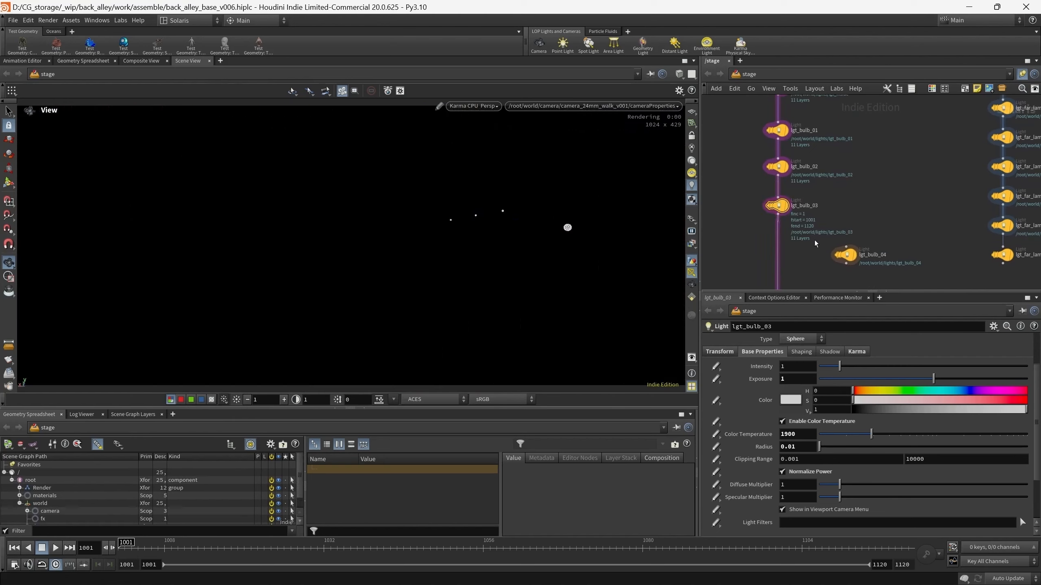
pyautogui.moveTo(744, 120); pyautogui.dragTo(812, 240)
pyautogui.moveTo(876, 189); pyautogui.dragTo(863, 198, button='middle')
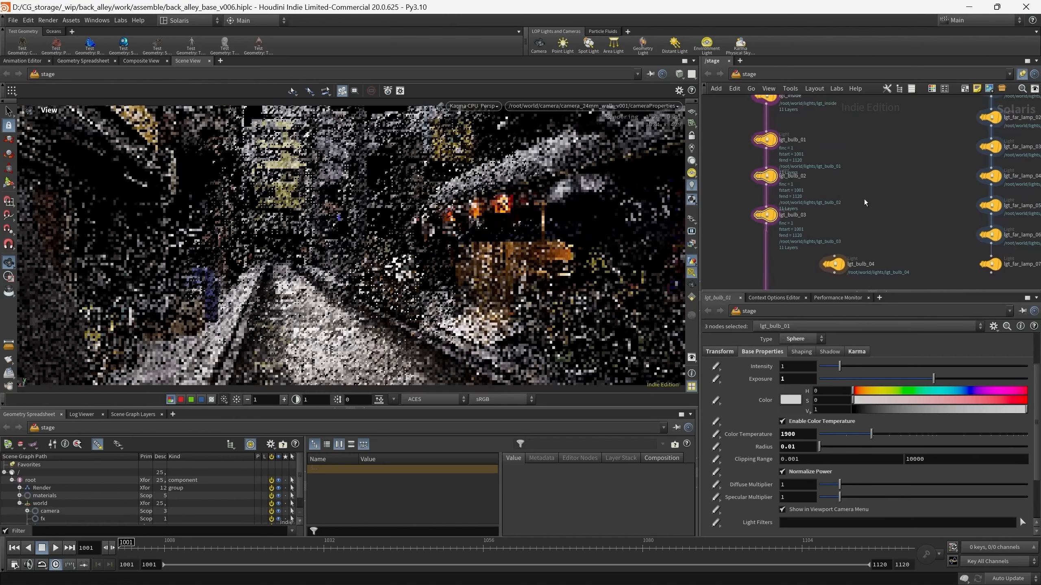
pyautogui.click(865, 202)
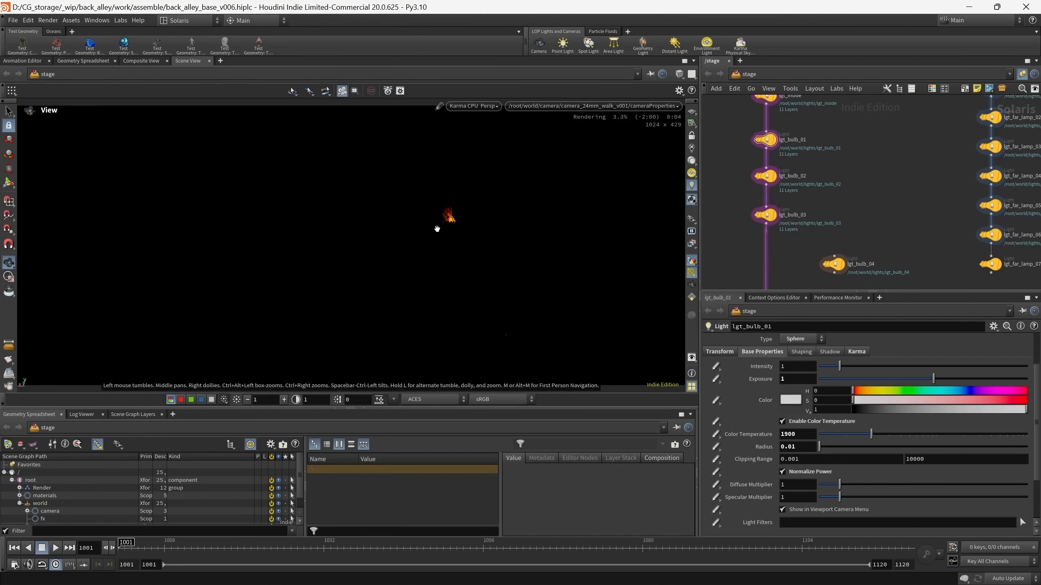
pyautogui.moveTo(838, 266); pyautogui.dragTo(840, 219, button='middle')
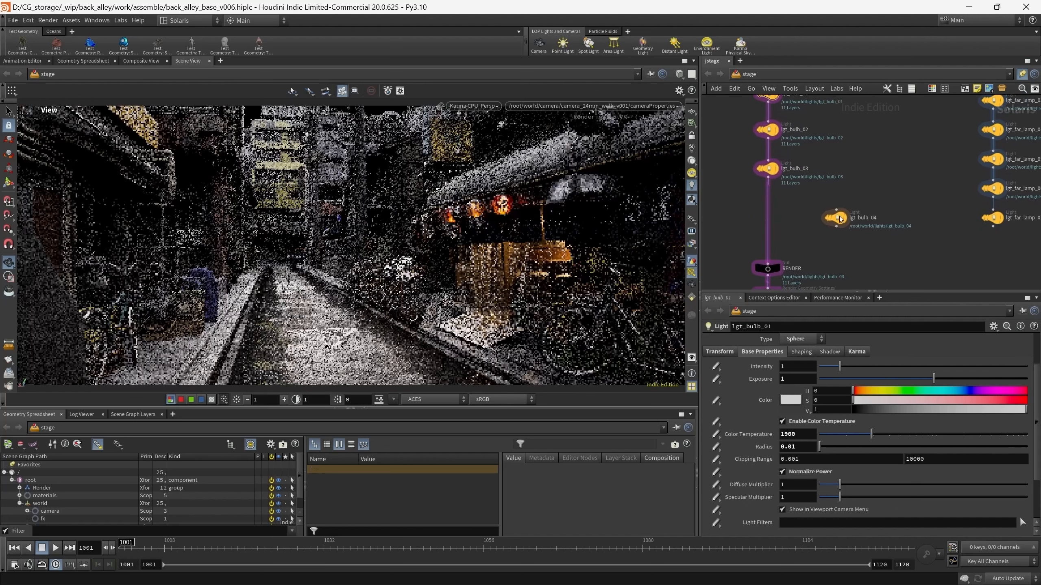
pyautogui.moveTo(839, 219); pyautogui.dragTo(771, 203)
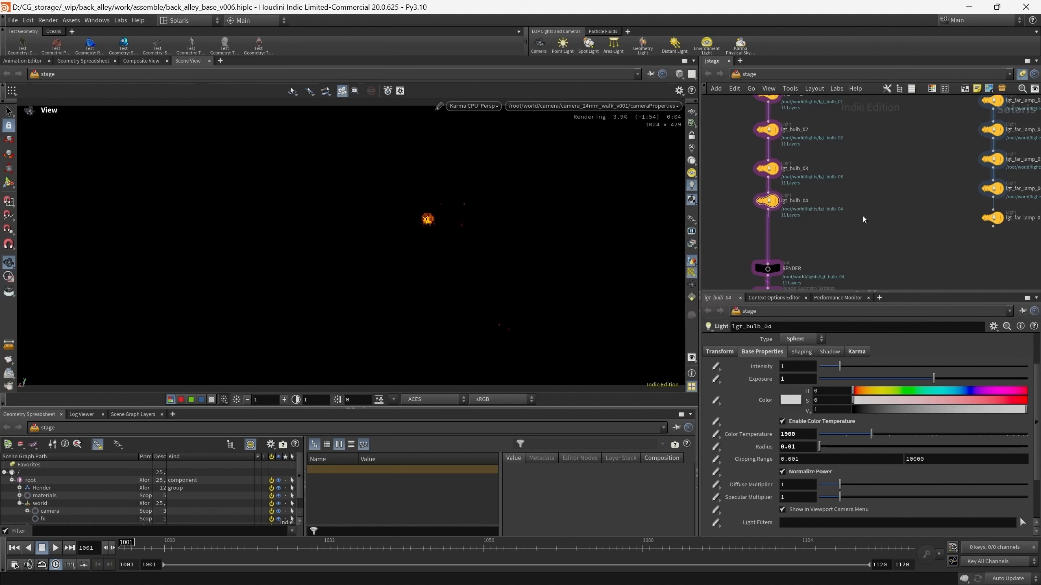
# - Lay out the four lgt_bulb nodes evenly as a group and position them below lgt_inside
pyautogui.moveTo(895, 224); pyautogui.dragTo(917, 274, button='middle')
pyautogui.moveTo(746, 126); pyautogui.dragTo(869, 234)
pyautogui.moveTo(763, 149); pyautogui.dragTo(741, 166, button='middle')
pyautogui.hotkey('shift', 'l')
pyautogui.moveTo(752, 181); pyautogui.dragTo(781, 170)
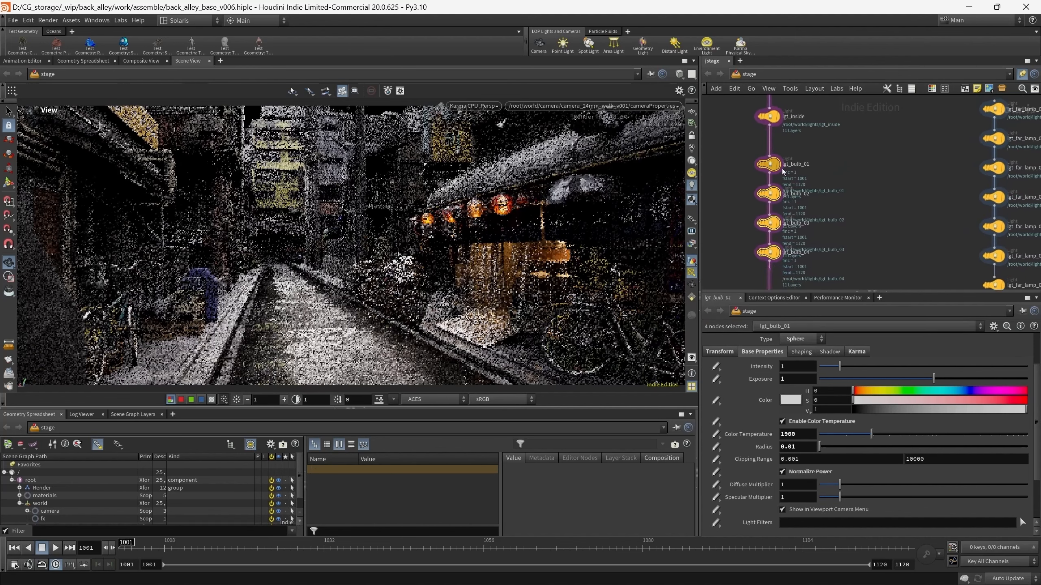
pyautogui.click(871, 218)
# - Shift the RENDER node and the render nodes below it further down from lgt_bulb_04
pyautogui.scroll(-6, 876, 187)
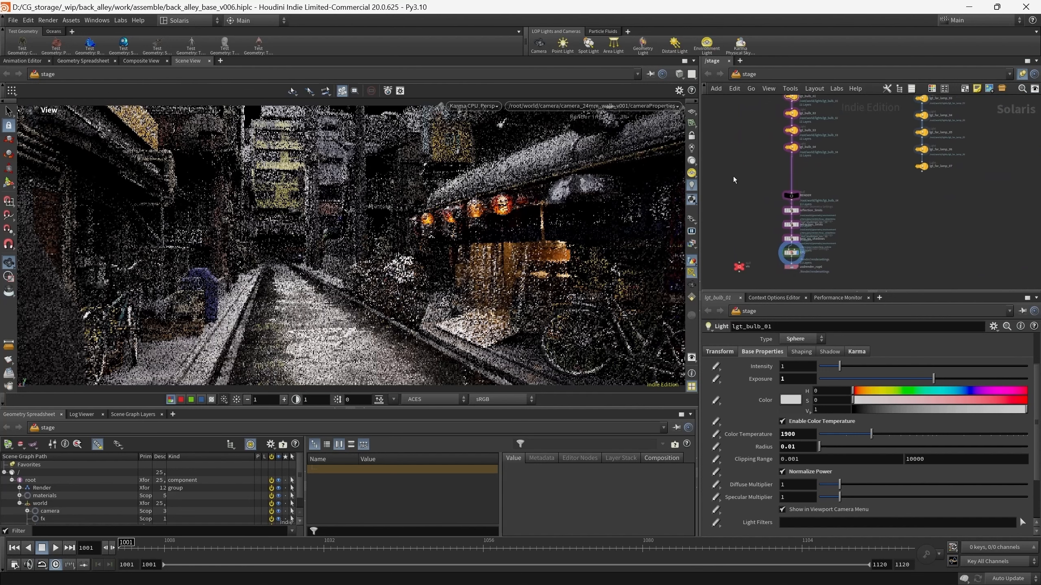
pyautogui.moveTo(737, 191); pyautogui.dragTo(773, 197, button='middle')
pyautogui.moveTo(744, 177); pyautogui.dragTo(868, 282)
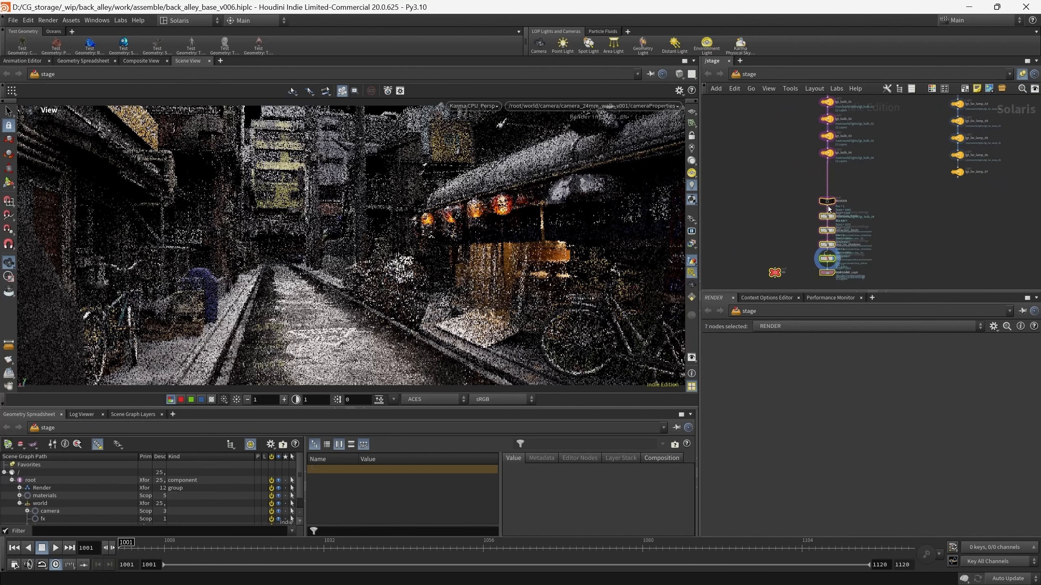
pyautogui.moveTo(827, 205); pyautogui.dragTo(828, 219)
pyautogui.moveTo(879, 181); pyautogui.dragTo(845, 258, button='middle')
pyautogui.scroll(3, 760, 179)
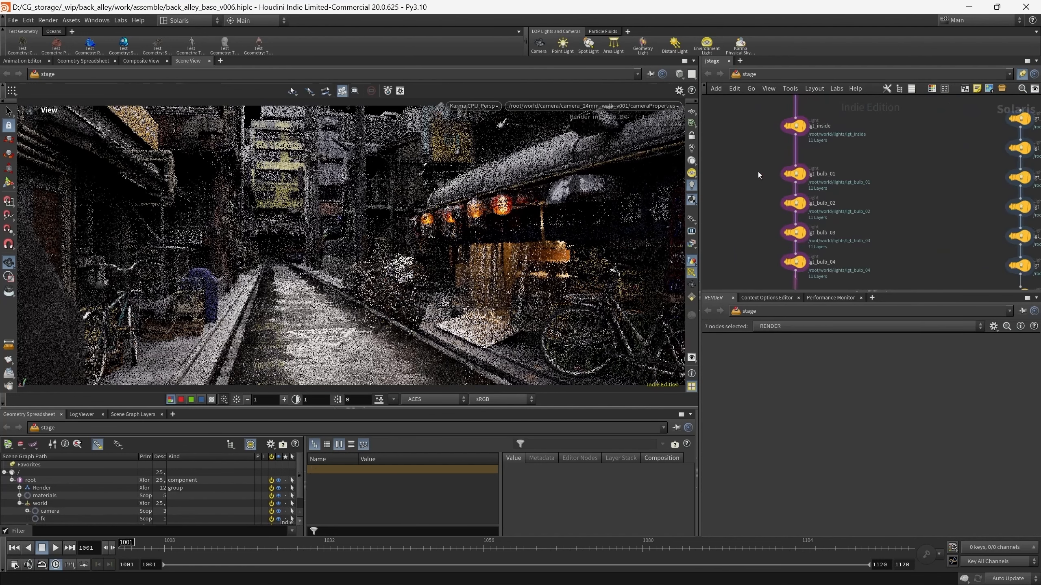
# - Select lgt_bulb_01 and switch the viewport from the Karma render to the shaded wireframe display
pyautogui.click(794, 174)
pyautogui.moveTo(863, 152); pyautogui.dragTo(824, 185, button='middle')
pyautogui.scroll(-5, 852, 154)
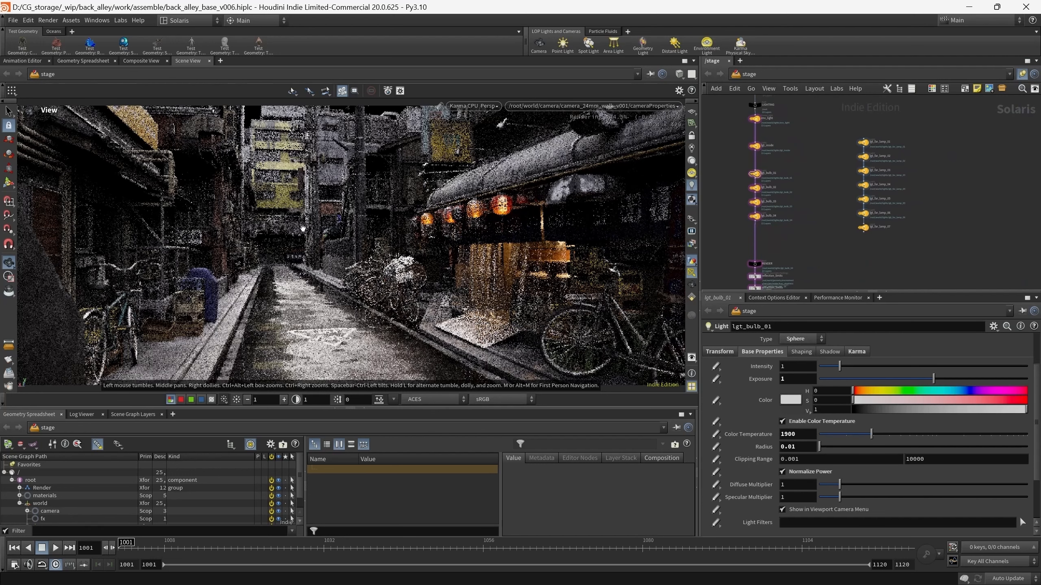
pyautogui.hotkey('alt', '1')
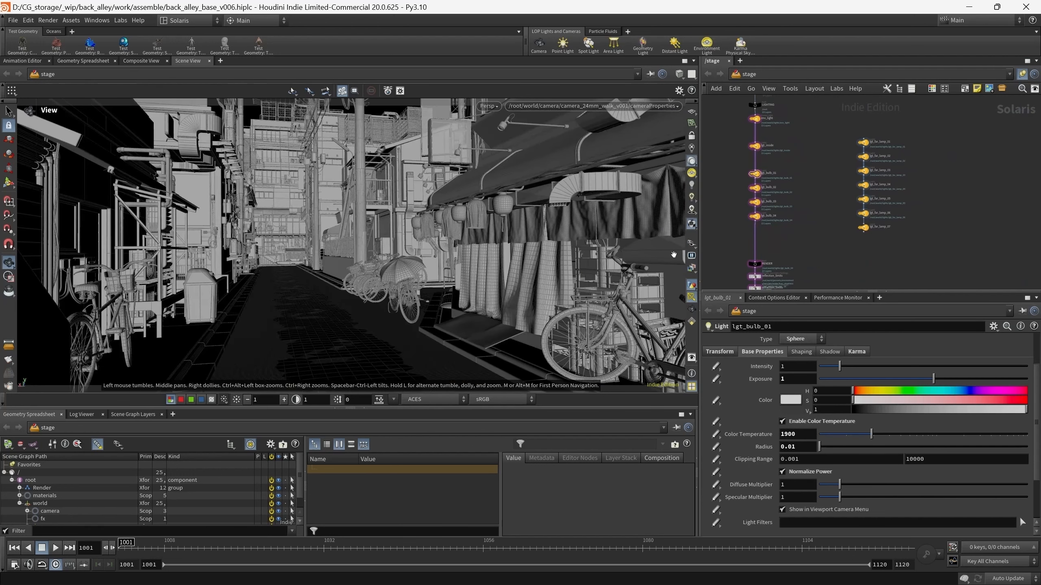
# - Move the lgt_far_lamp_05, lgt_far_lamp_06 and lgt_far_lamp_07 nodes aside, away from the first four far lamps
pyautogui.moveTo(885, 260); pyautogui.dragTo(894, 271, button='middle')
pyautogui.scroll(5, 929, 177)
pyautogui.moveTo(930, 176); pyautogui.dragTo(930, 191, button='middle')
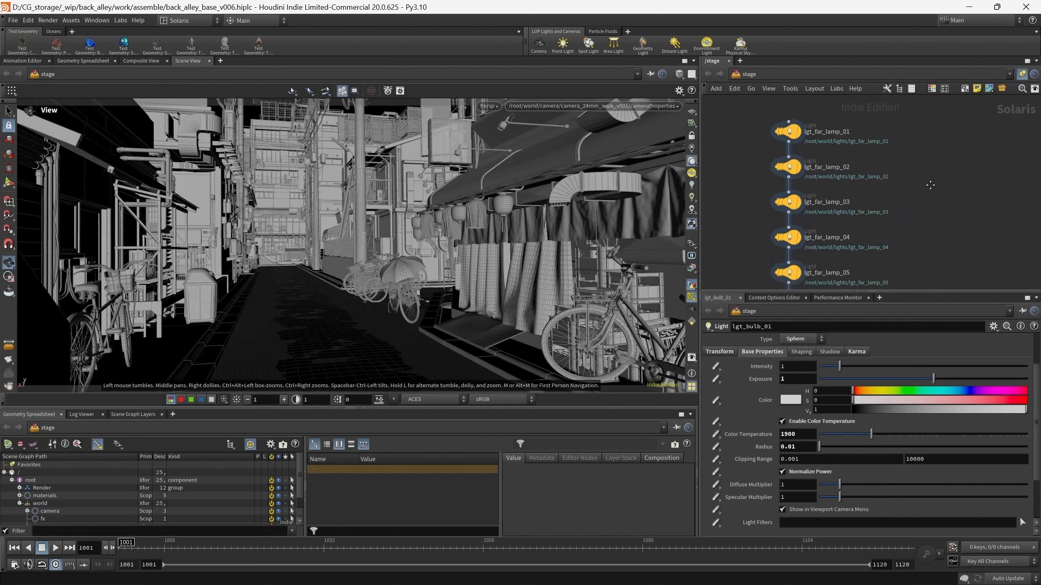
pyautogui.moveTo(742, 111); pyautogui.dragTo(820, 249)
pyautogui.moveTo(757, 222); pyautogui.dragTo(898, 173, button='middle')
pyautogui.scroll(-5, 898, 172)
pyautogui.moveTo(915, 182); pyautogui.dragTo(858, 258)
pyautogui.moveTo(906, 269); pyautogui.dragTo(902, 233, button='middle')
pyautogui.moveTo(971, 221); pyautogui.dragTo(903, 153)
pyautogui.moveTo(912, 162); pyautogui.dragTo(970, 169)
pyautogui.moveTo(967, 176); pyautogui.dragTo(962, 125, button='middle')
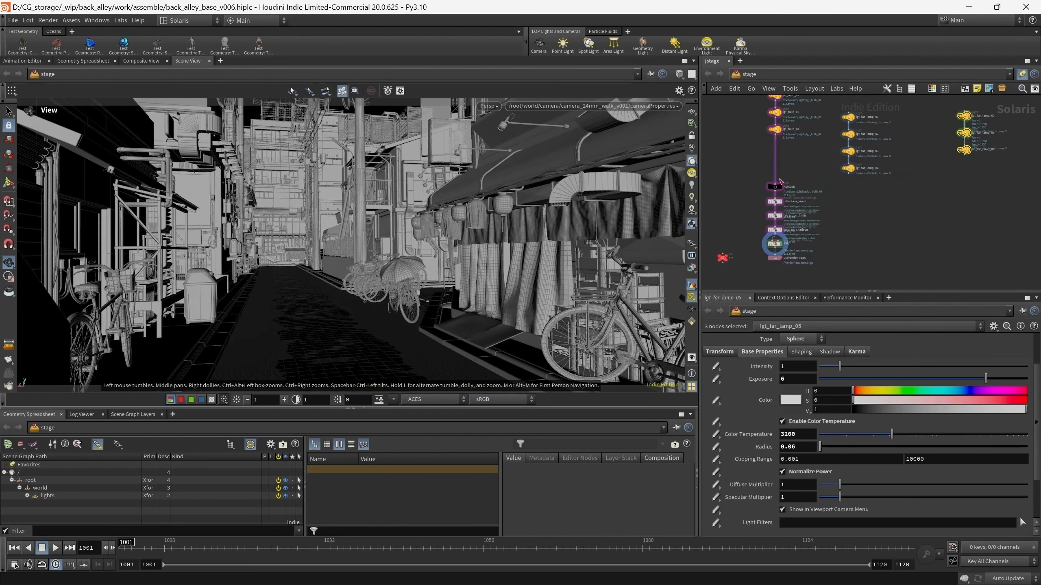
# - Move the RENDER node group down again to free space for the far lamps in the main chain
pyautogui.moveTo(727, 168); pyautogui.dragTo(759, 168, button='middle')
pyautogui.moveTo(726, 171); pyautogui.dragTo(854, 288)
pyautogui.moveTo(808, 187); pyautogui.dragTo(808, 217)
pyautogui.moveTo(911, 207); pyautogui.dragTo(920, 266, button='middle')
# - Move lgt_far_lamp_01 through lgt_far_lamp_04 next to the main chain, between lgt_bulb_04 and RENDER
pyautogui.scroll(4, 934, 264)
pyautogui.moveTo(926, 250); pyautogui.dragTo(869, 128)
pyautogui.moveTo(868, 132); pyautogui.dragTo(796, 192)
pyautogui.moveTo(887, 187); pyautogui.dragTo(961, 150, button='middle')
# - Examine the Karma light options and LPE tags shared by lgt_far_lamp_01 through lgt_far_lamp_04
pyautogui.scroll(3, 942, 164)
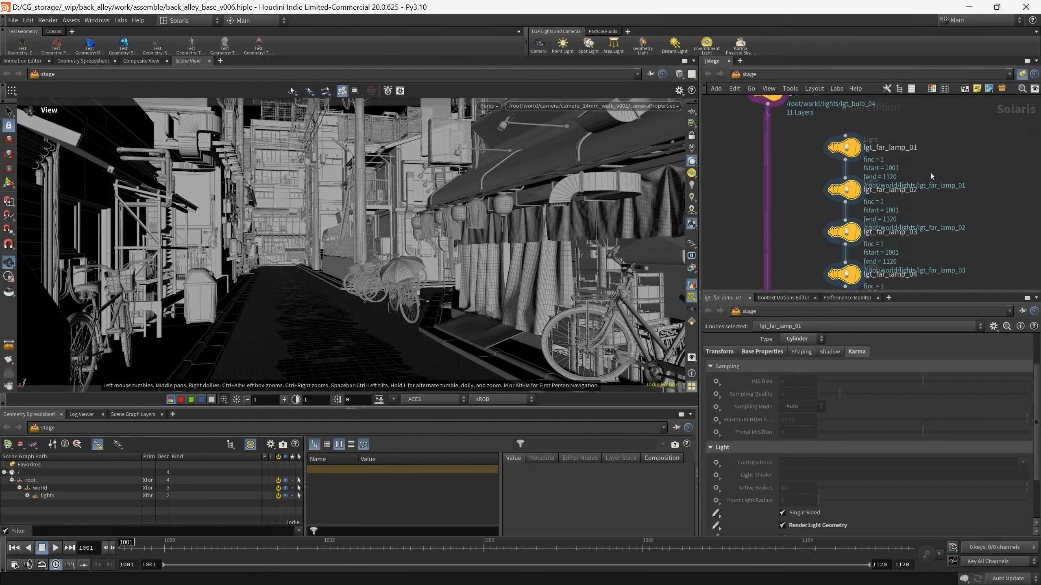
pyautogui.click(847, 149)
pyautogui.moveTo(807, 154); pyautogui.dragTo(790, 146, button='middle')
pyautogui.scroll(-2, 790, 146)
pyautogui.moveTo(787, 127); pyautogui.dragTo(869, 267)
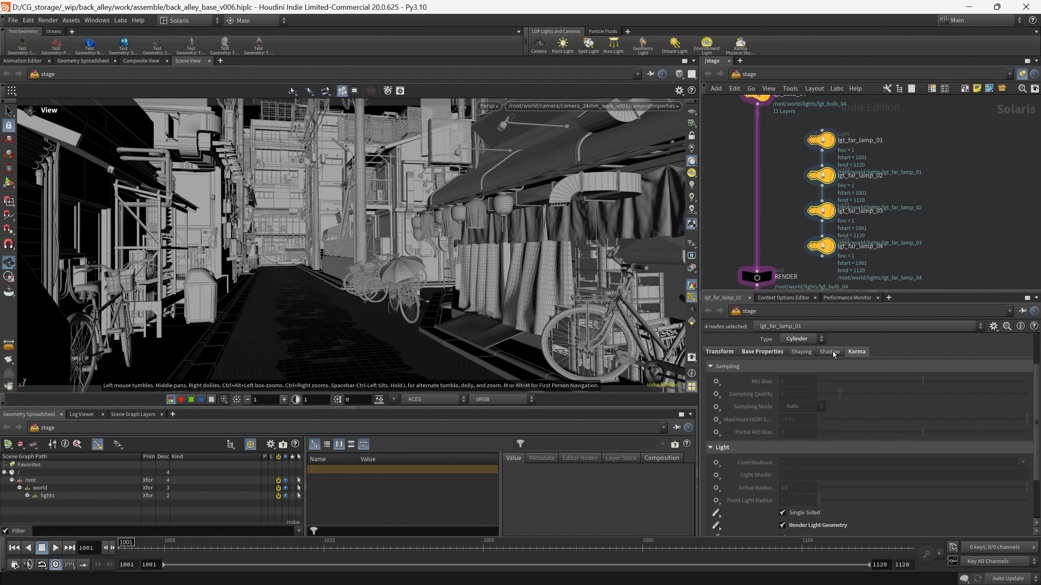
pyautogui.scroll(-2, 806, 435)
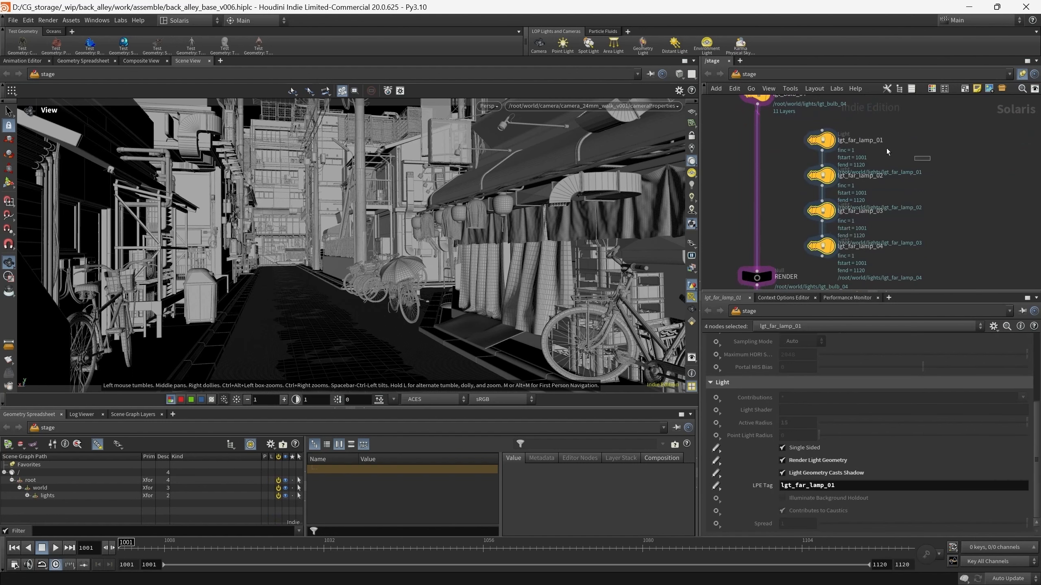
pyautogui.moveTo(886, 151); pyautogui.dragTo(848, 187)
pyautogui.moveTo(931, 200); pyautogui.dragTo(855, 272)
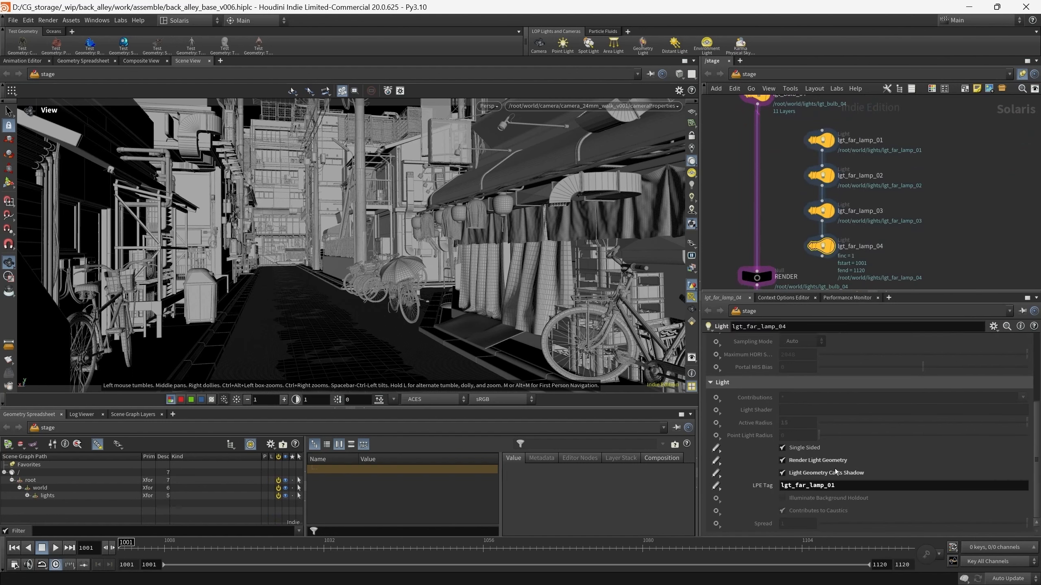
pyautogui.moveTo(909, 227); pyautogui.dragTo(890, 224, button='middle')
pyautogui.moveTo(908, 137); pyautogui.dragTo(799, 263)
# - Move the RENDER node group further down to make room for the far lamps in the main chain
pyautogui.scroll(-3, 765, 191)
pyautogui.moveTo(766, 189); pyautogui.dragTo(814, 133, button='middle')
pyautogui.scroll(-3, 814, 133)
pyautogui.moveTo(794, 167); pyautogui.dragTo(815, 180, button='middle')
pyautogui.moveTo(749, 166); pyautogui.dragTo(827, 267)
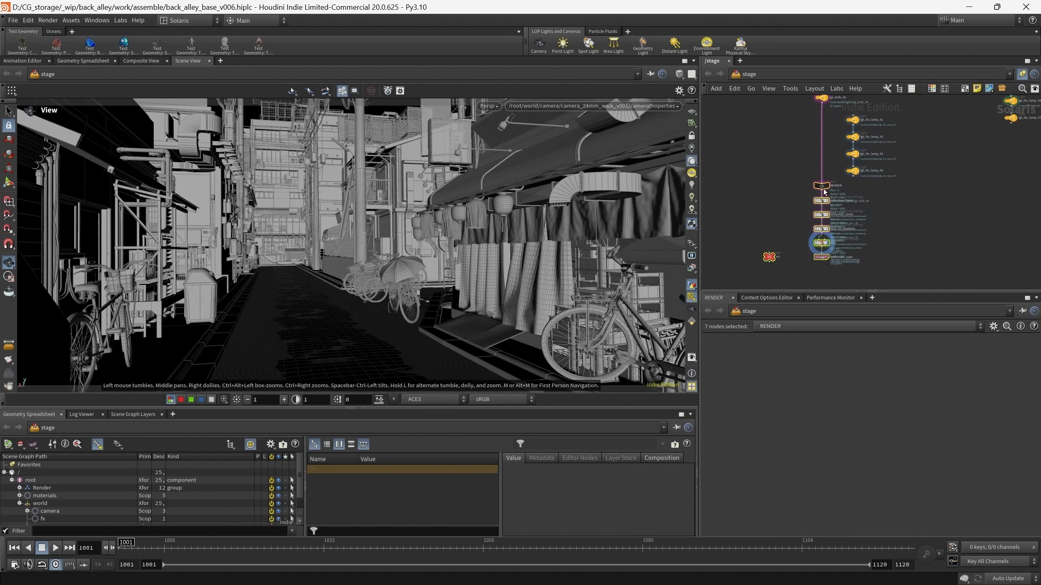
pyautogui.moveTo(823, 188); pyautogui.dragTo(823, 208)
# - Insert lgt_far_lamp_01 through lgt_far_lamp_04 into the main chain between lgt_bulb_04 and RENDER
pyautogui.scroll(3, 842, 187)
pyautogui.moveTo(836, 140); pyautogui.dragTo(829, 187, button='middle')
pyautogui.moveTo(830, 135); pyautogui.dragTo(885, 264)
pyautogui.click(762, 351)
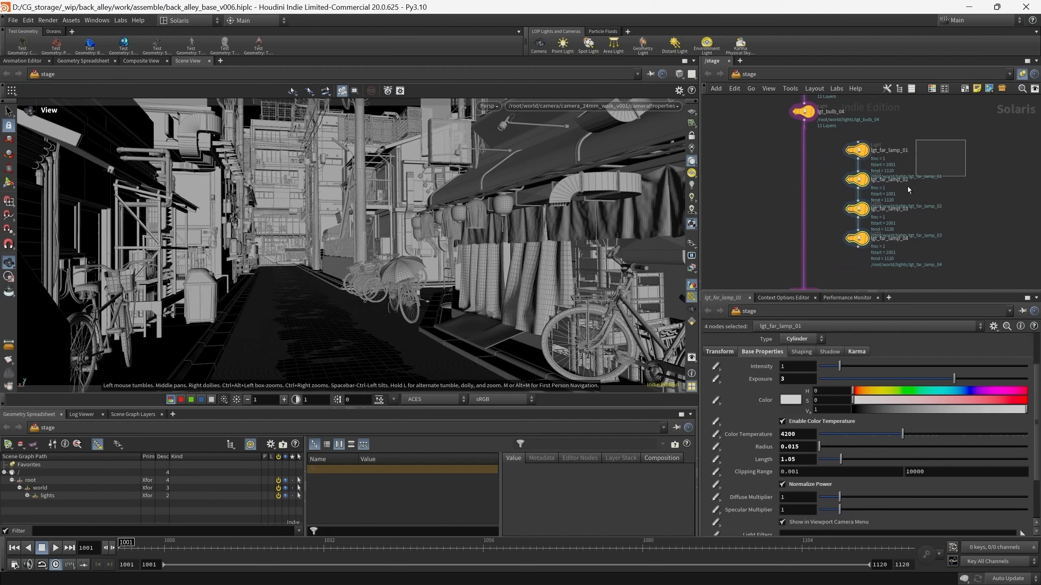
pyautogui.moveTo(856, 151); pyautogui.dragTo(802, 159)
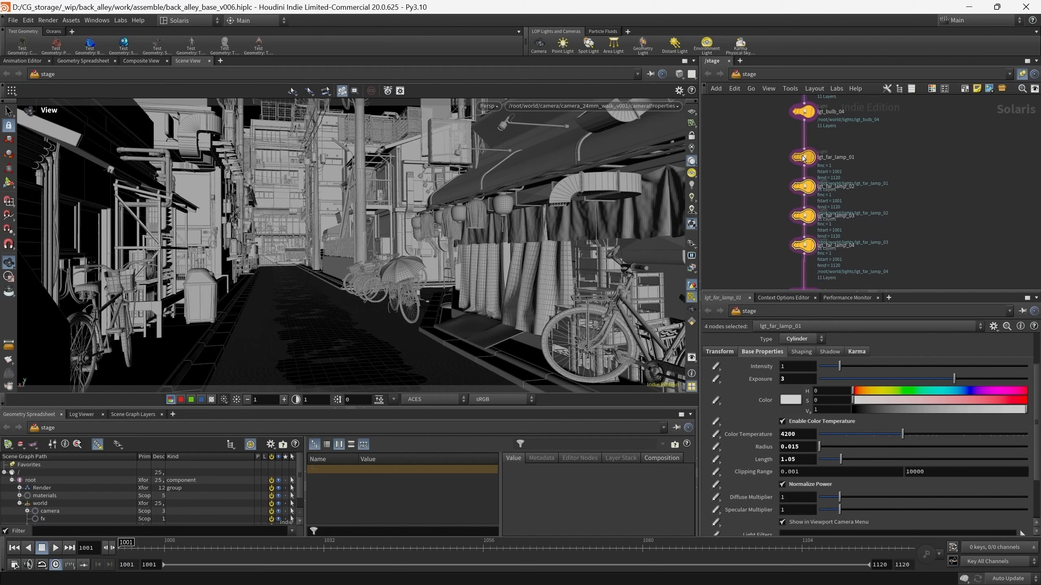
pyautogui.click(863, 196)
# - Inspect the tube lamp fixtures on the ceiling at the alley's far end with all four far lamp nodes selected
pyautogui.moveTo(287, 222); pyautogui.dragTo(287, 102, button='right')
pyautogui.moveTo(289, 123); pyautogui.dragTo(323, 230, button='middle')
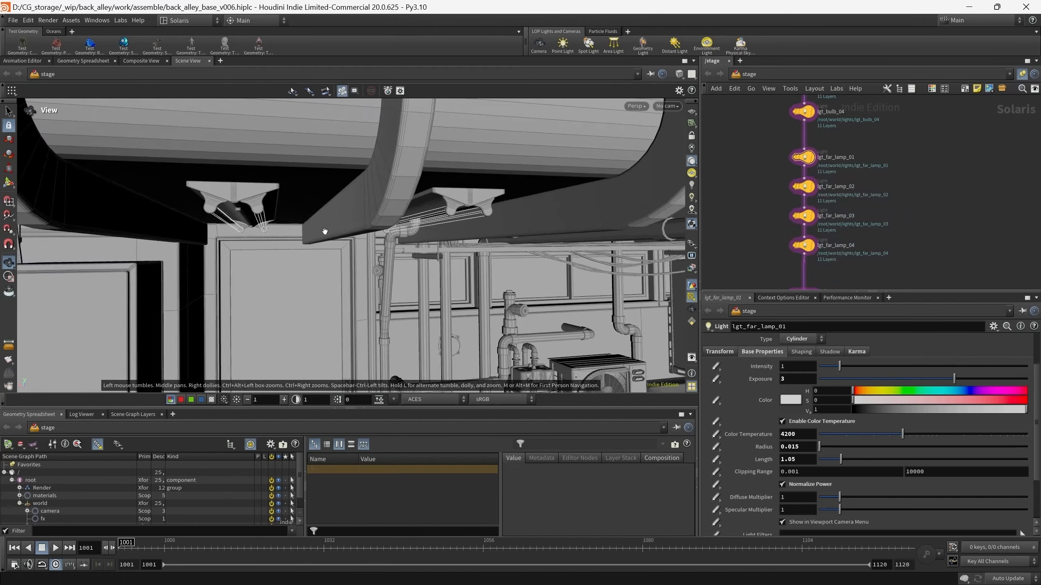
pyautogui.moveTo(323, 230); pyautogui.dragTo(254, 181)
pyautogui.moveTo(254, 181); pyautogui.dragTo(278, 197, button='middle')
pyautogui.moveTo(743, 142); pyautogui.dragTo(830, 272)
pyautogui.click(792, 144)
pyautogui.click(792, 144)
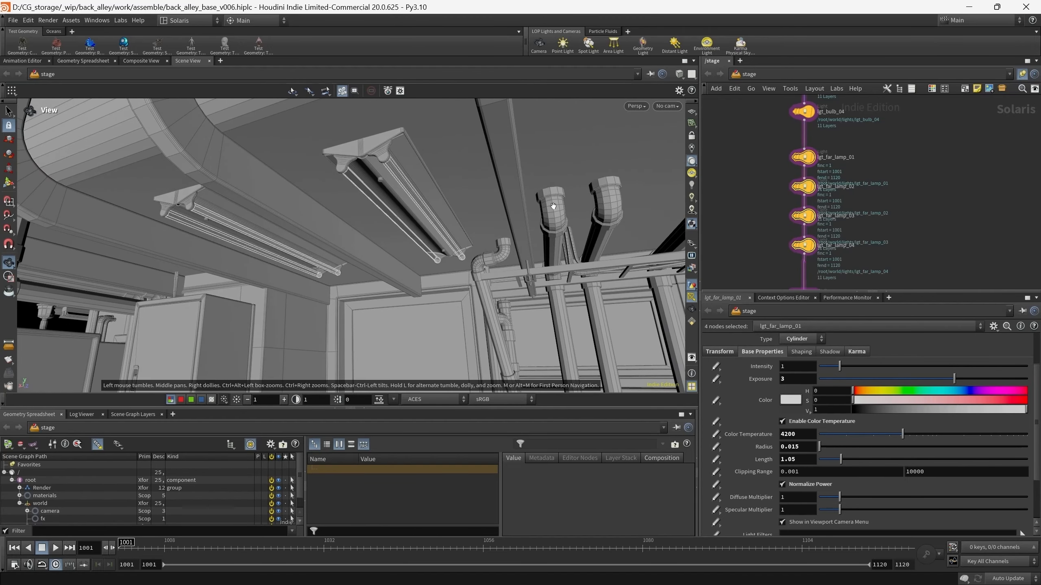
pyautogui.moveTo(425, 213); pyautogui.dragTo(399, 205)
pyautogui.moveTo(349, 157); pyautogui.dragTo(402, 183, button='middle')
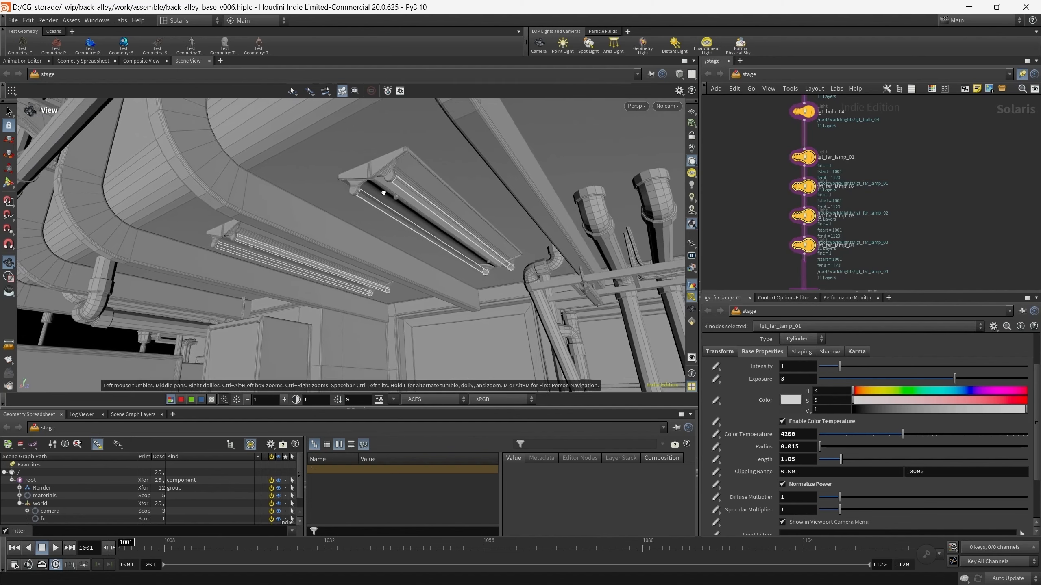
pyautogui.moveTo(402, 183); pyautogui.dragTo(417, 233)
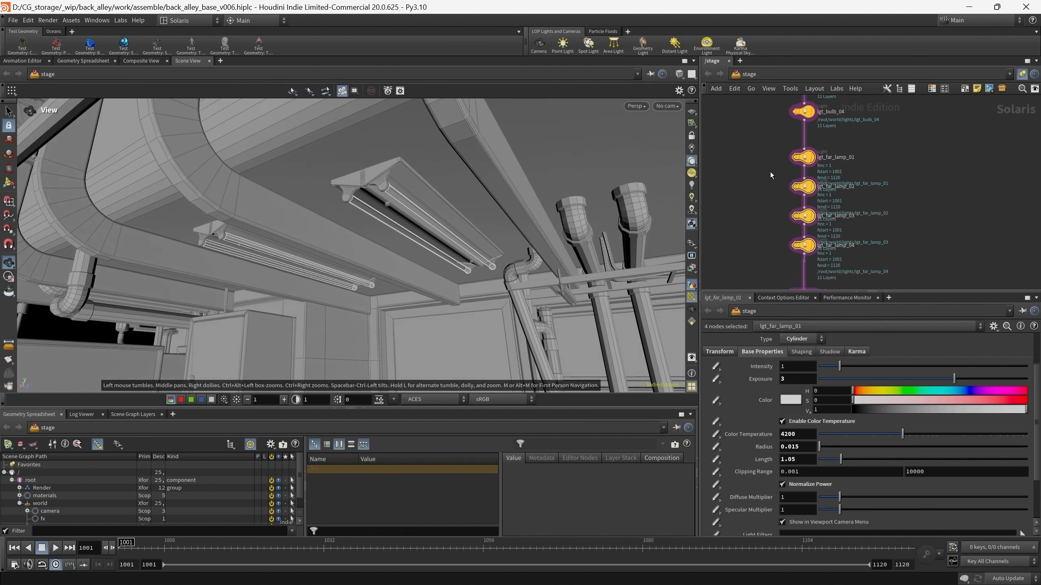
pyautogui.scroll(-2, 757, 437)
pyautogui.scroll(1, 756, 437)
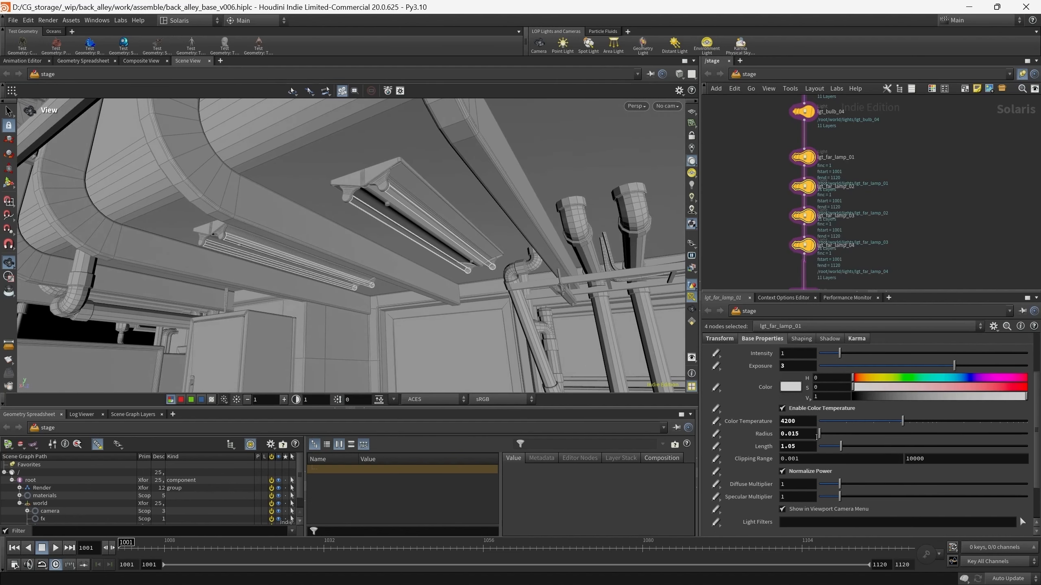
# - Review the base properties of lgt_far_lamp_01, including light type, exposure, color temperature, radius and length
pyautogui.click(799, 155)
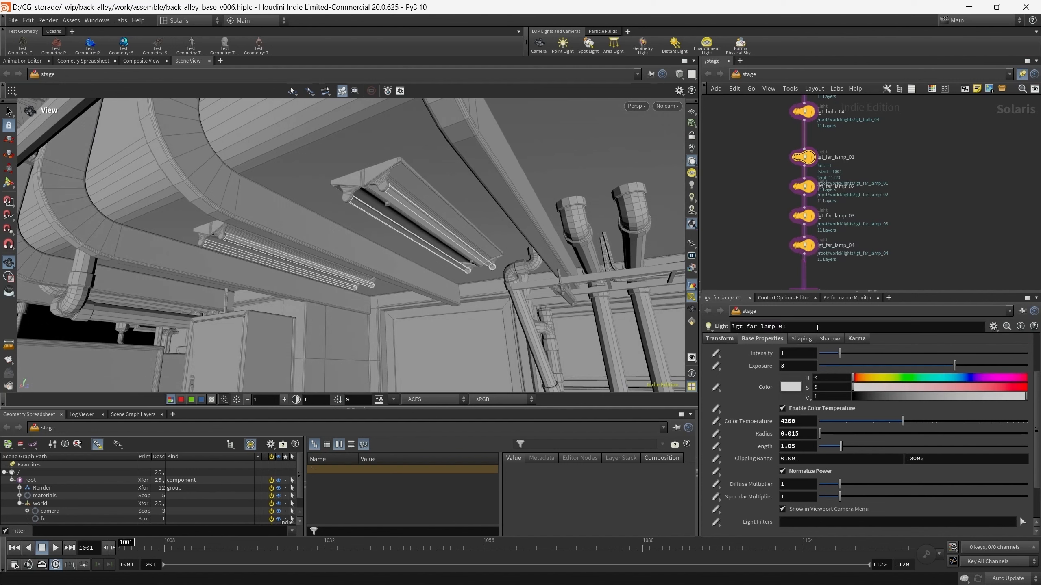
pyautogui.scroll(1, 752, 416)
pyautogui.scroll(-1, 752, 415)
pyautogui.scroll(1, 752, 416)
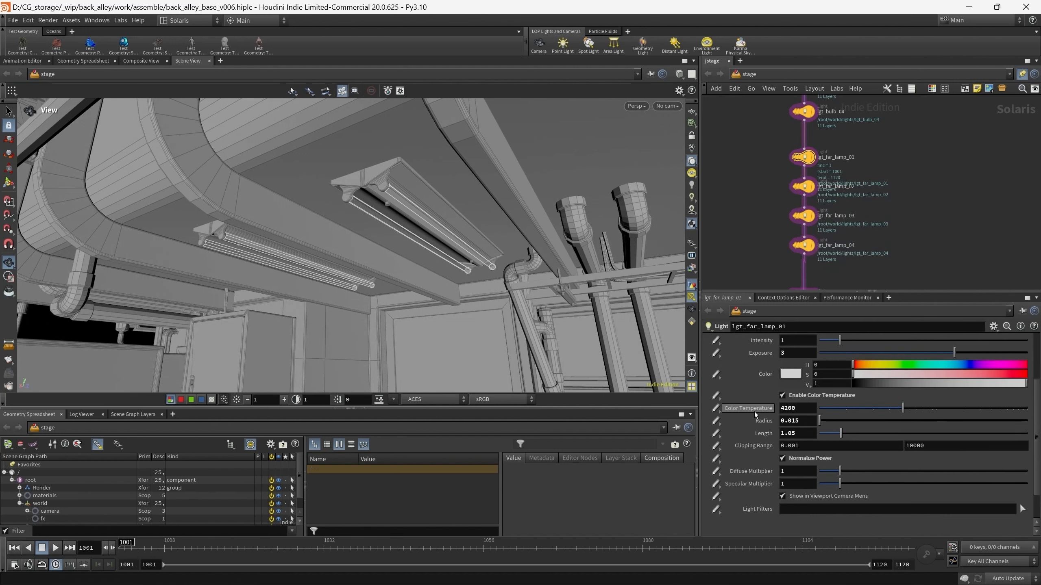
pyautogui.scroll(-1, 752, 418)
pyautogui.scroll(1, 753, 421)
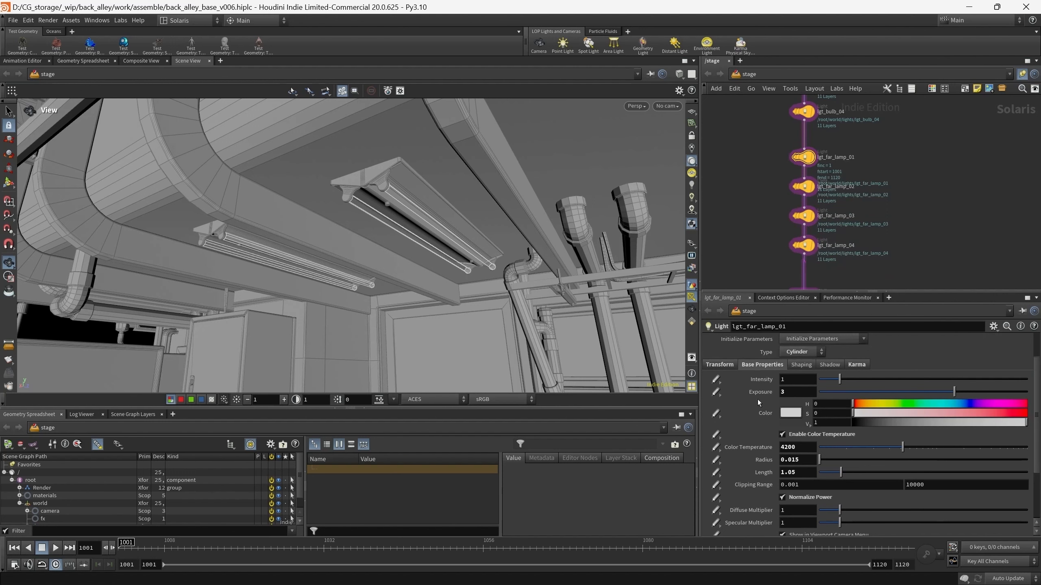
pyautogui.scroll(-1, 758, 403)
pyautogui.scroll(-2, 752, 406)
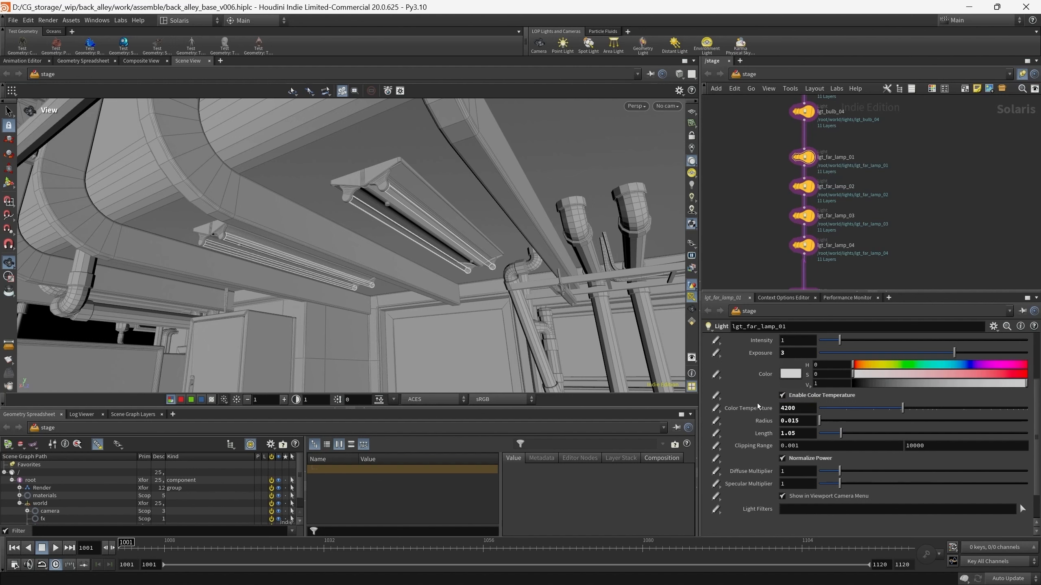
pyautogui.scroll(5, 759, 436)
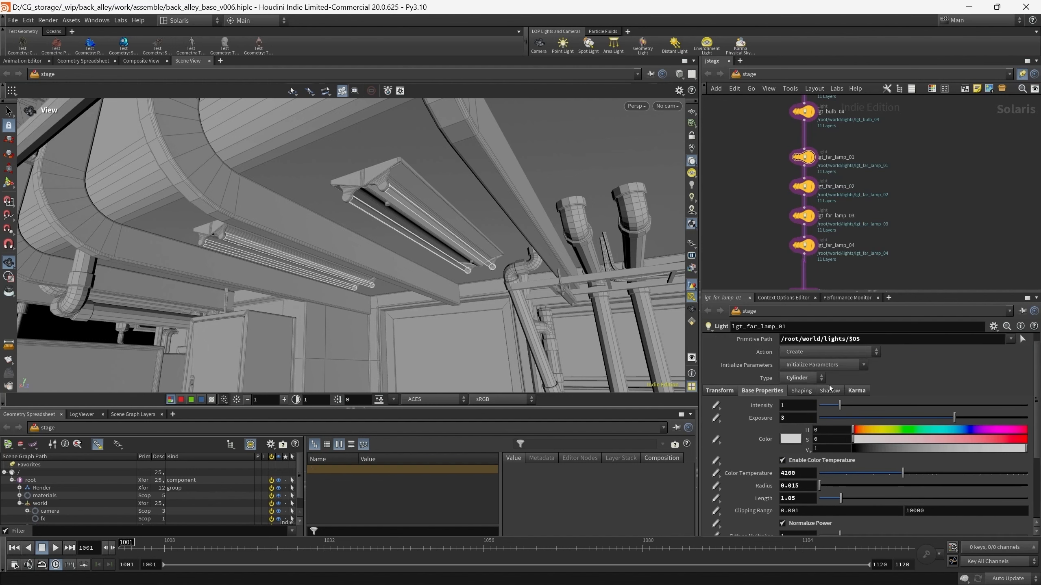
# - Review the Karma settings of lgt_far_lamp_01, covering single-sided emission, light geometry rendering, shadow casting and the LPE tag
pyautogui.click(856, 390)
pyautogui.scroll(-5, 758, 446)
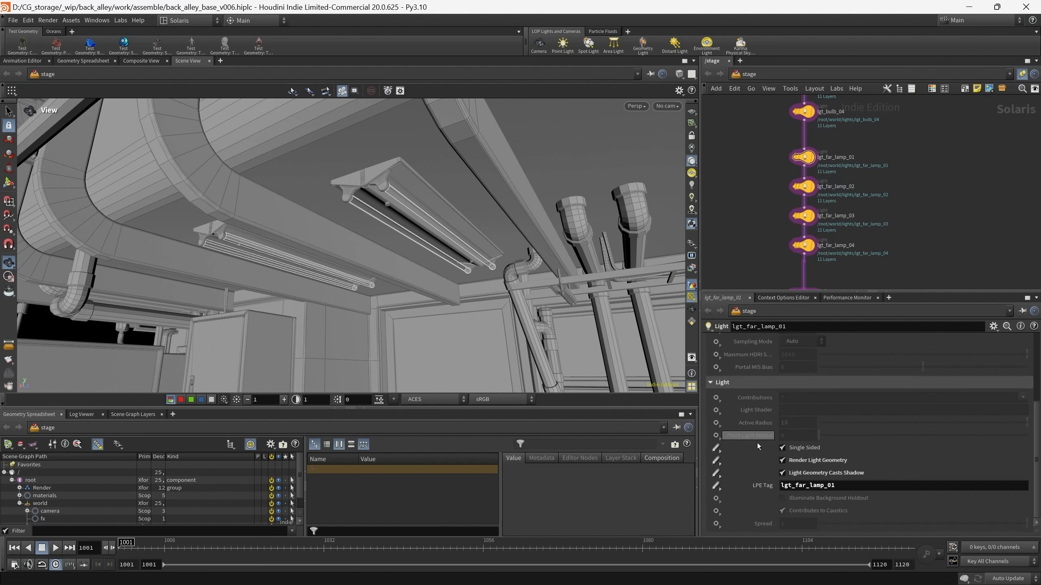
pyautogui.moveTo(416, 233); pyautogui.dragTo(426, 217)
pyautogui.moveTo(482, 260); pyautogui.dragTo(405, 190)
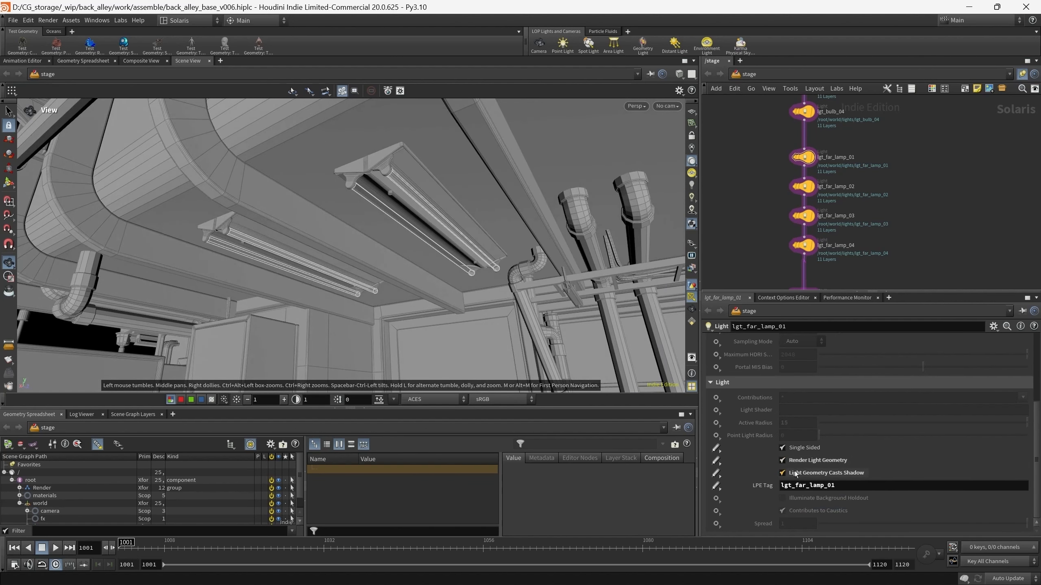
pyautogui.moveTo(903, 196); pyautogui.dragTo(903, 191, button='middle')
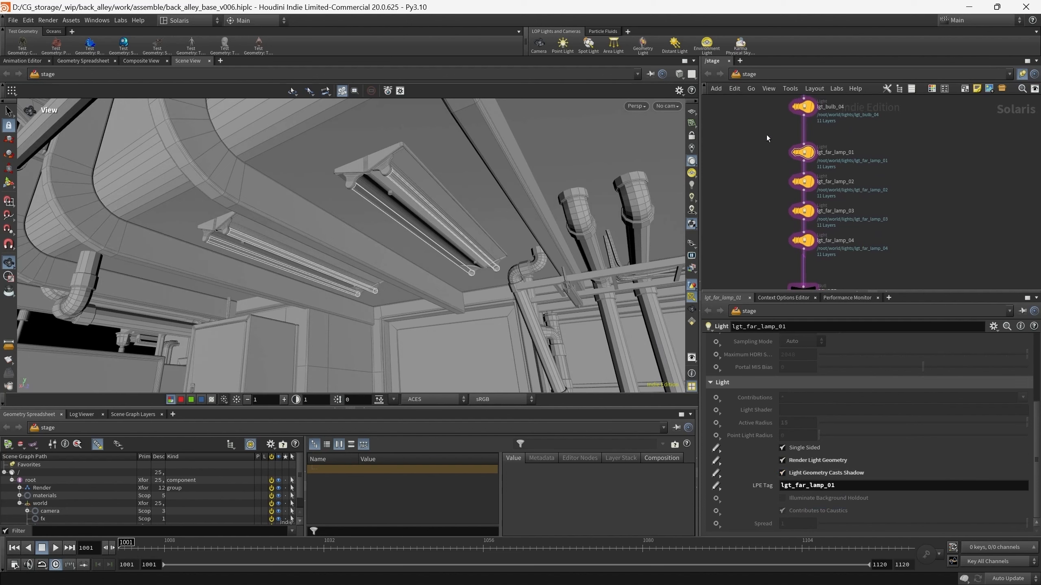
# - Compare the parameters of the four far lamps, checking them individually and together against the ceiling tubes
pyautogui.moveTo(766, 134); pyautogui.dragTo(840, 271)
pyautogui.moveTo(770, 223); pyautogui.dragTo(769, 223)
pyautogui.moveTo(361, 245); pyautogui.dragTo(386, 218)
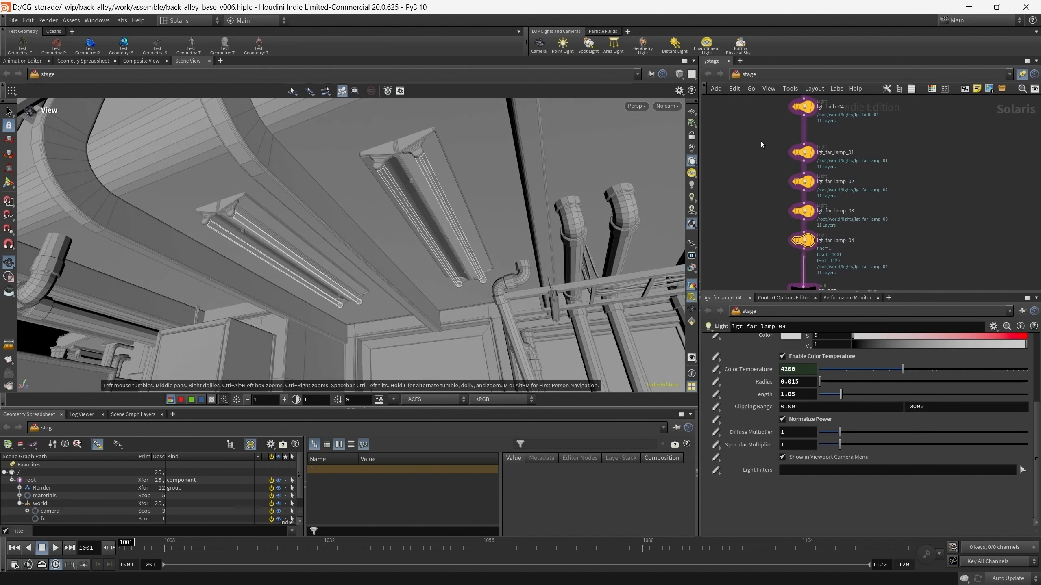
pyautogui.moveTo(761, 144); pyautogui.dragTo(844, 275)
pyautogui.click(801, 211)
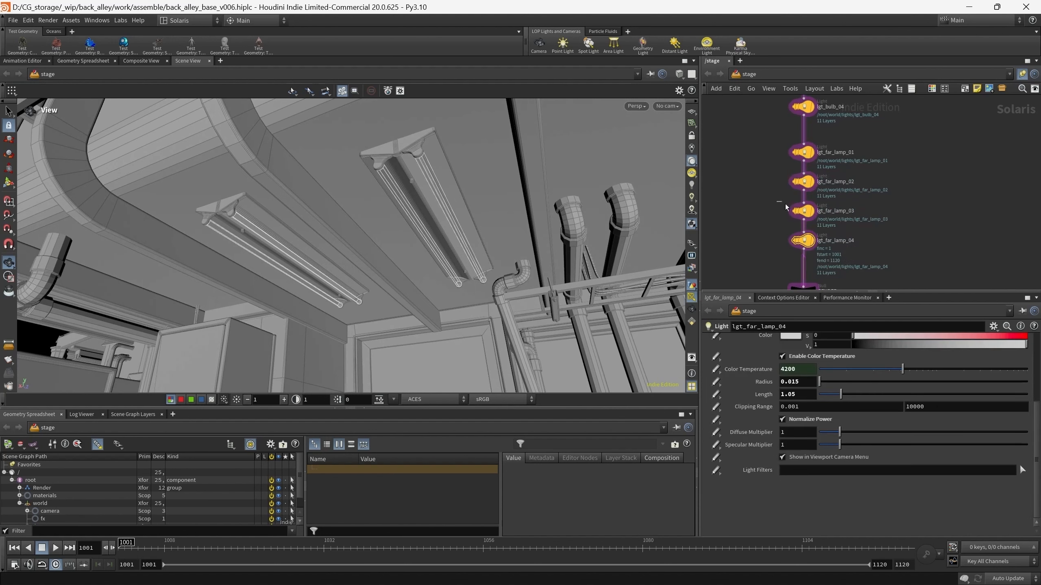
pyautogui.moveTo(762, 131); pyautogui.dragTo(857, 275)
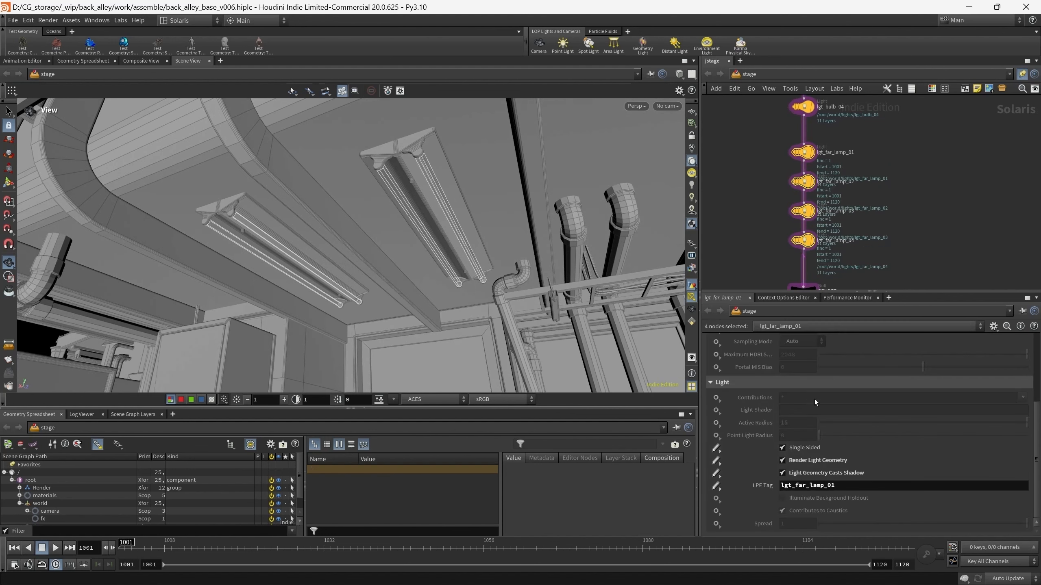
pyautogui.scroll(5, 814, 398)
pyautogui.scroll(-3, 779, 409)
pyautogui.click(802, 181)
pyautogui.click(804, 152)
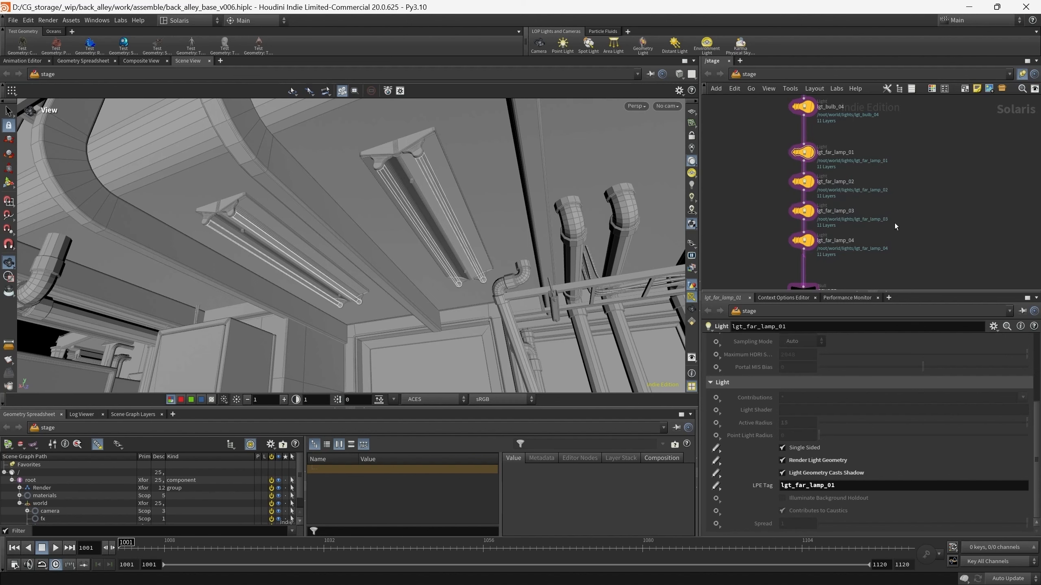
# - Switch the viewport back to camera_24mm_walk_v001 and return the timeline to frame 1001
pyautogui.moveTo(453, 201); pyautogui.dragTo(451, 223)
pyautogui.click(676, 106)
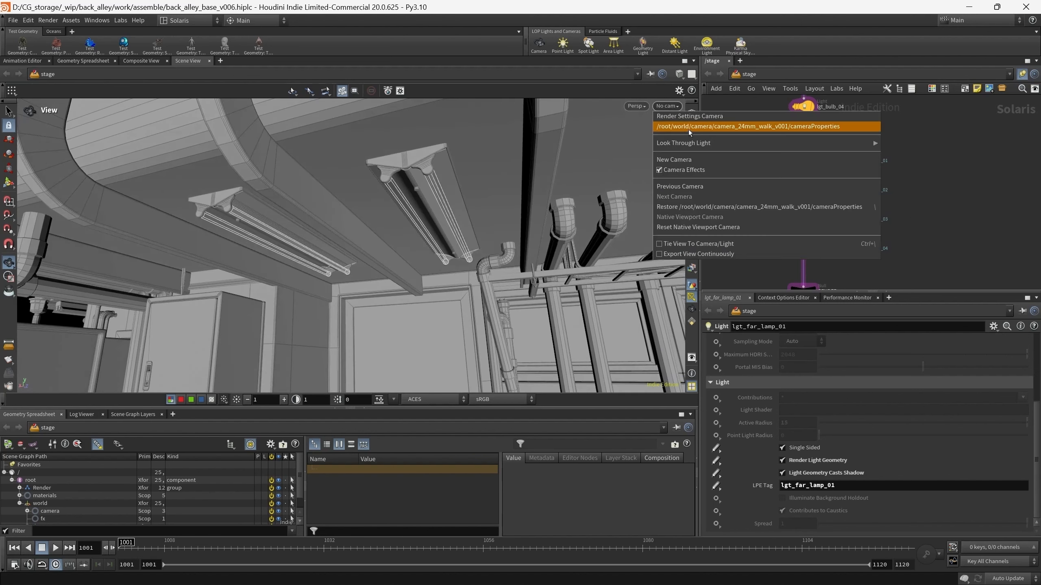
pyautogui.click(689, 131)
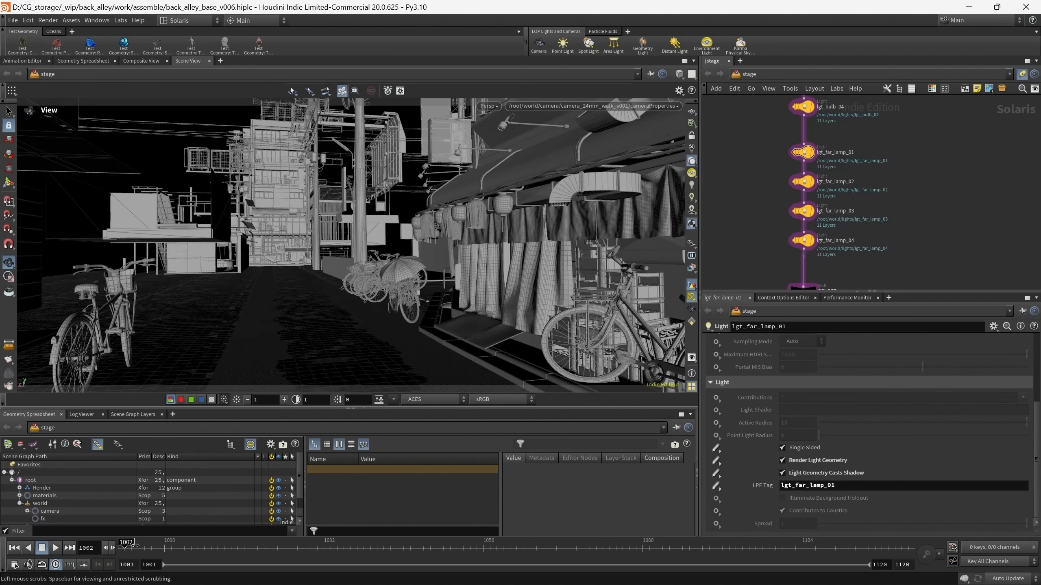
pyautogui.moveTo(126, 549)
pyautogui.mouseDown()
pyautogui.moveTo(145, 550)
pyautogui.moveTo(120, 550)
pyautogui.mouseUp()
# - Render the viewport with Karma CPU and display the C_lgt_far_lamp_01 render output
pyautogui.scroll(-5, 881, 272)
pyautogui.moveTo(880, 272); pyautogui.dragTo(863, 191, button='middle')
pyautogui.scroll(5, 842, 228)
pyautogui.hotkey('alt', 'r')
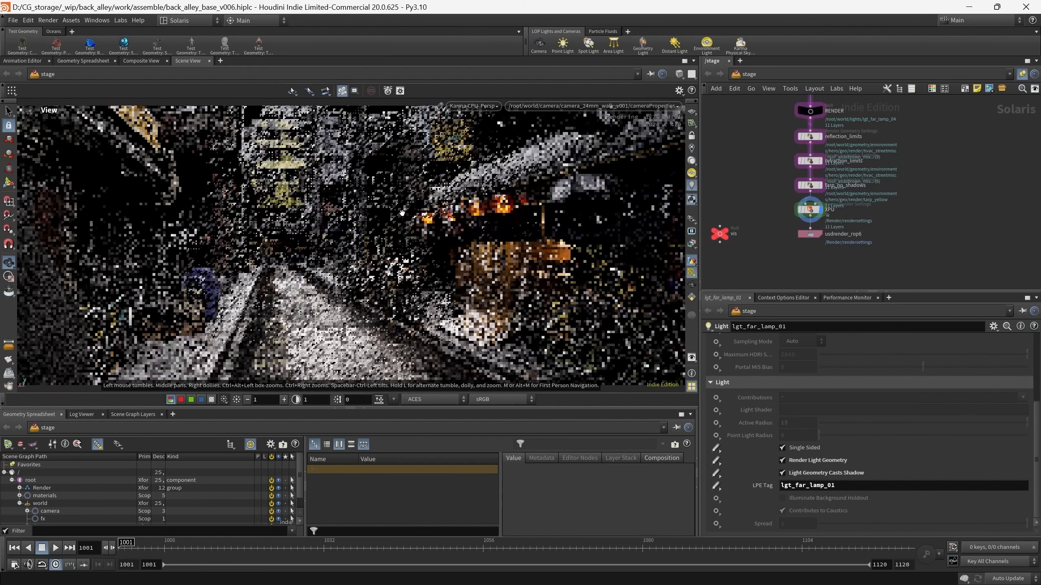
pyautogui.click(694, 272)
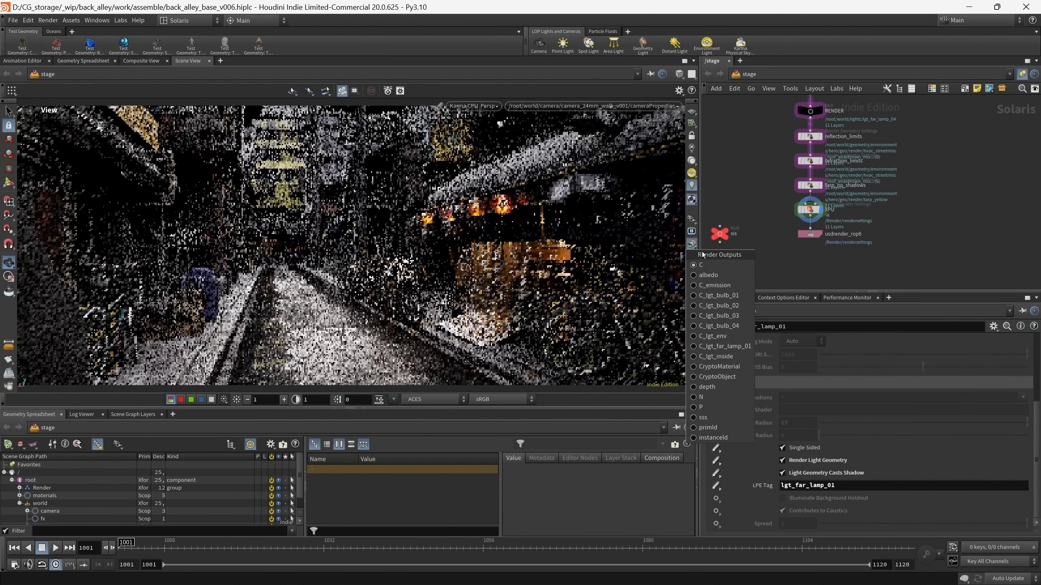
pyautogui.click(729, 344)
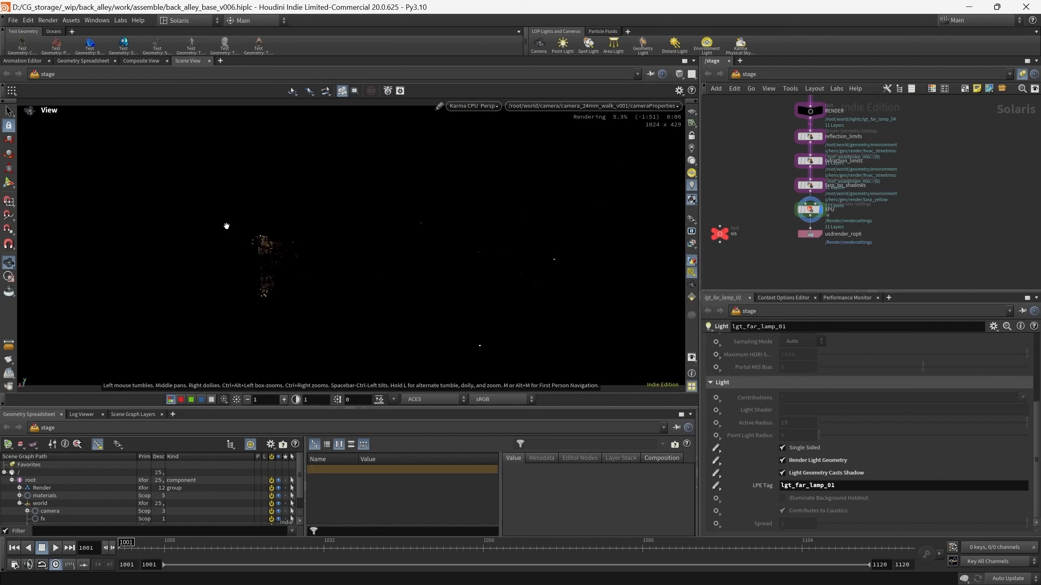
# - Raise the viewport display brightness to 256 to inspect how far the far lamps' light reaches
pyautogui.click(285, 401)
pyautogui.click(284, 401)
pyautogui.click(284, 401)
pyautogui.click(284, 401)
pyautogui.click(284, 401)
pyautogui.click(284, 401)
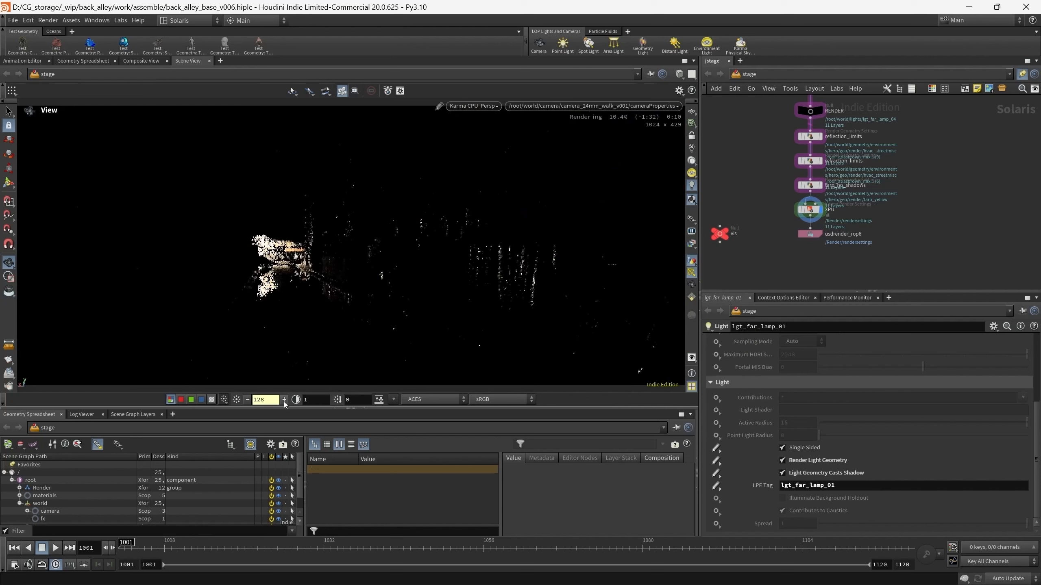
pyautogui.click(284, 400)
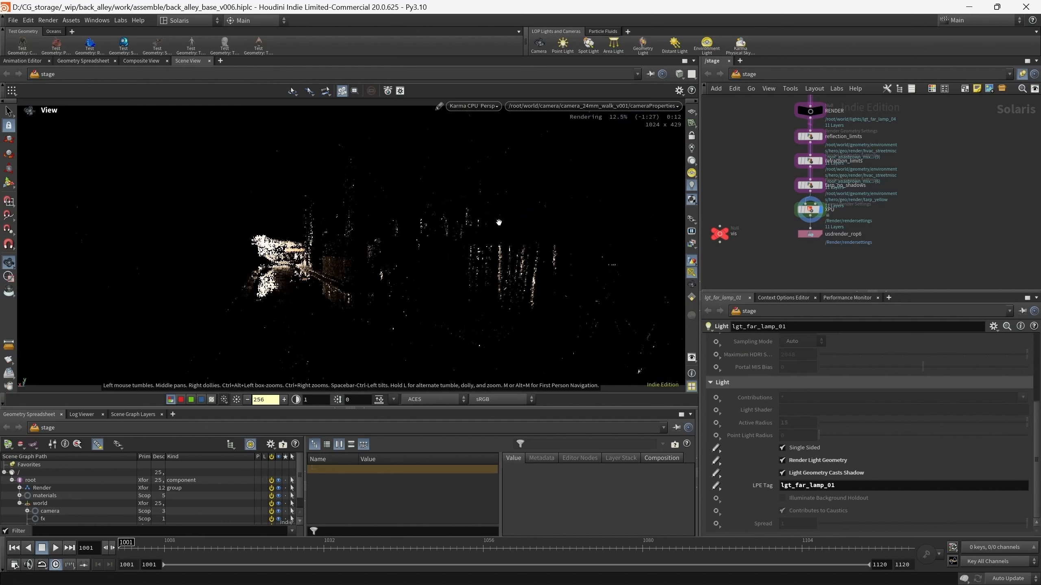
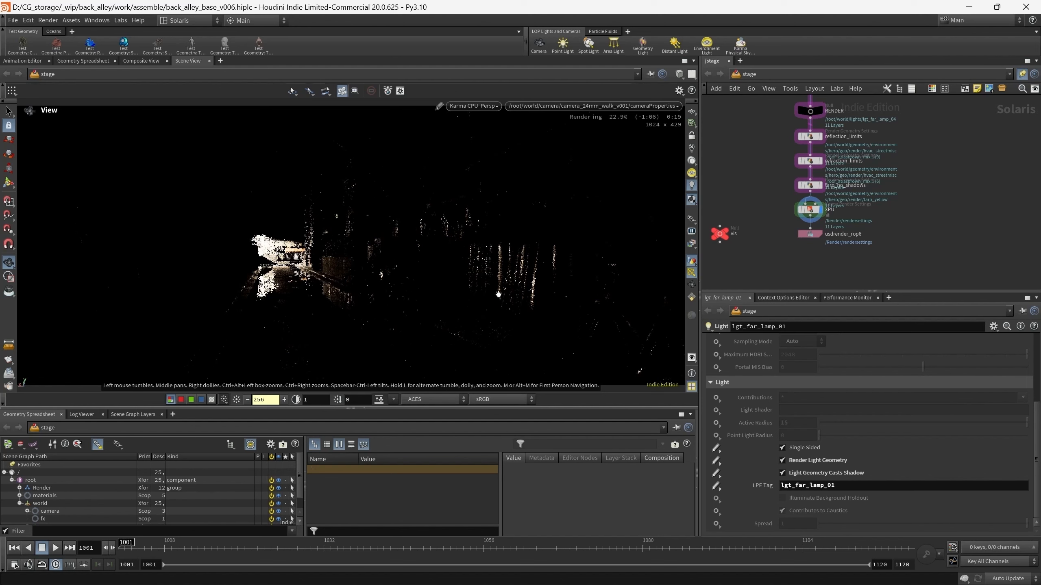
# - Lower the viewport display brightness to 32 to inspect the far lamps' contribution
pyautogui.click(248, 399)
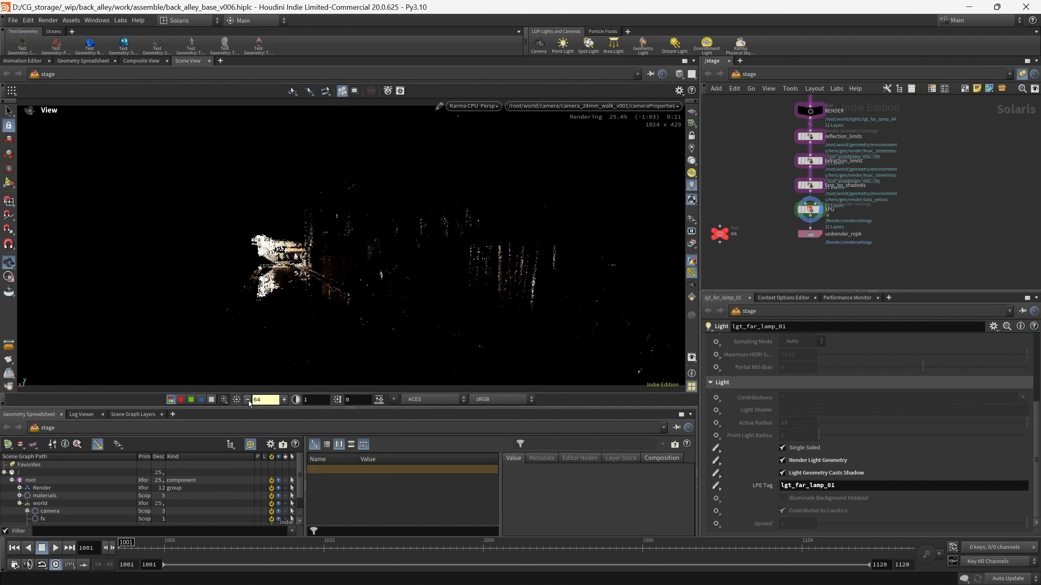
pyautogui.click(247, 399)
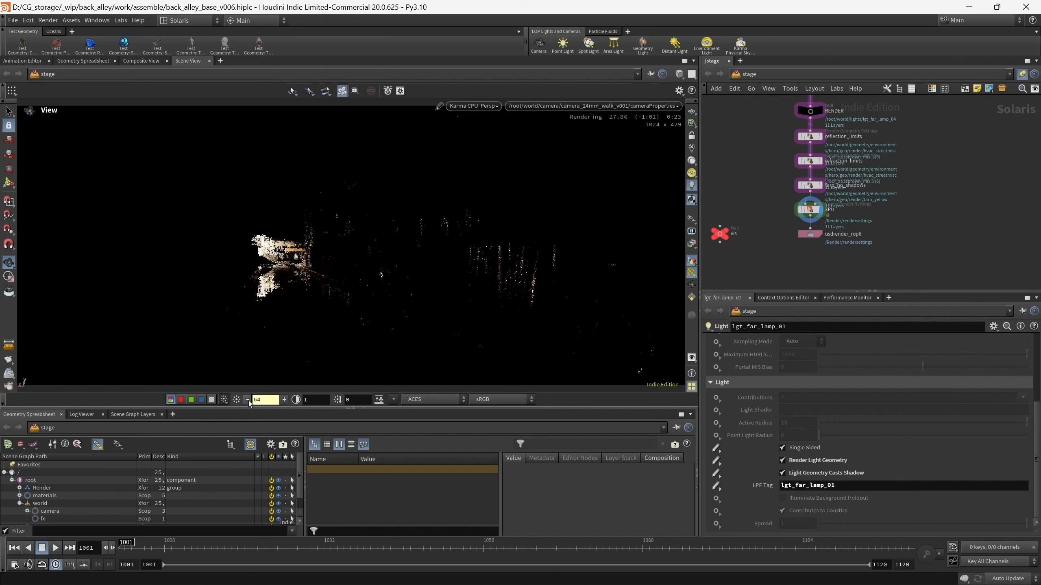
pyautogui.click(248, 399)
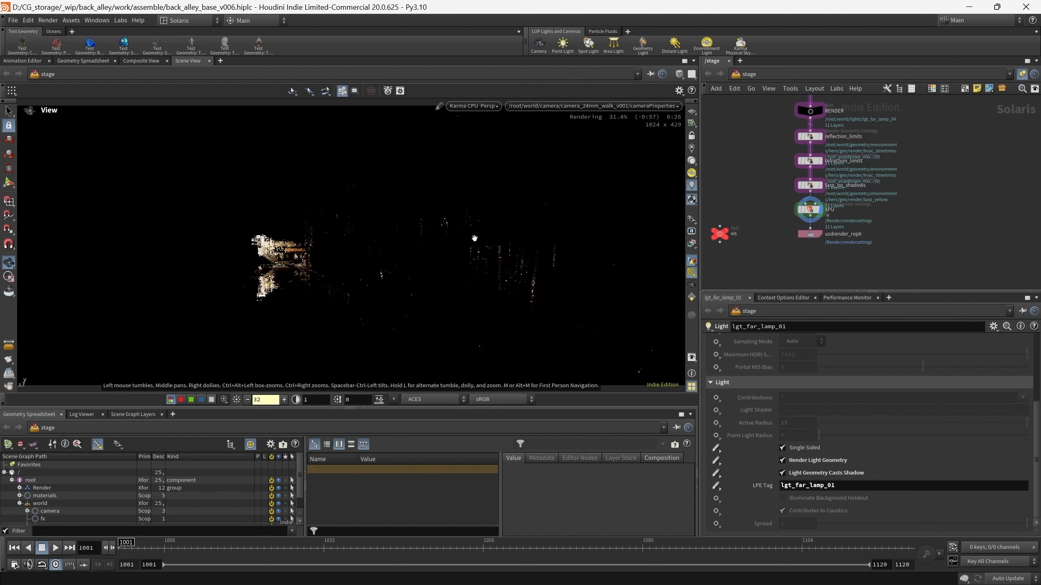
# - Reset the viewport display brightness to 1 and display the C render output
pyautogui.click(237, 400)
pyautogui.click(691, 244)
pyautogui.click(711, 265)
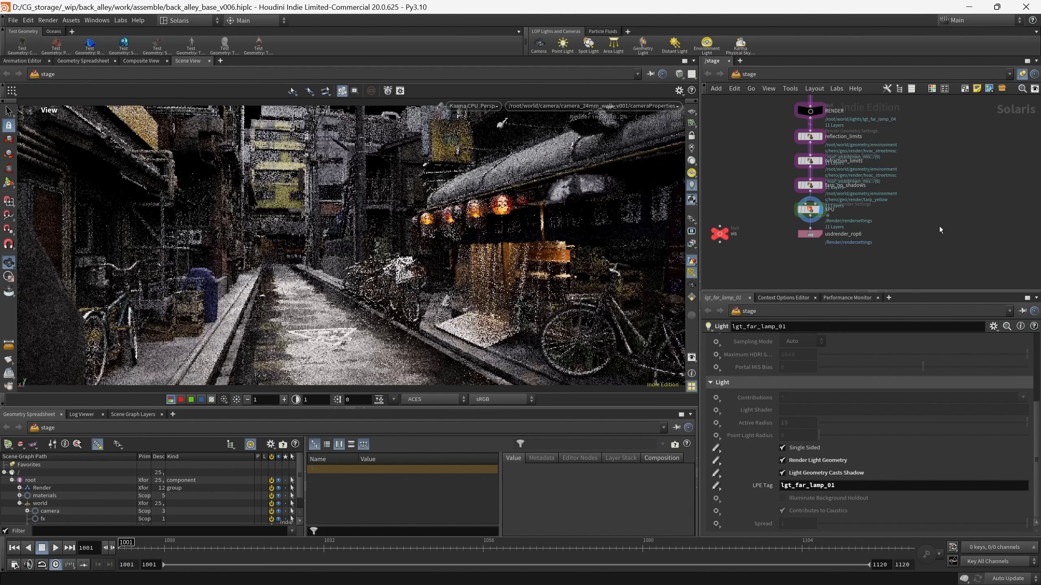
# - Display the C_lgt_far_lamp_01 render output and raise the display brightness to 16 to inspect the light's reach
pyautogui.click(692, 245)
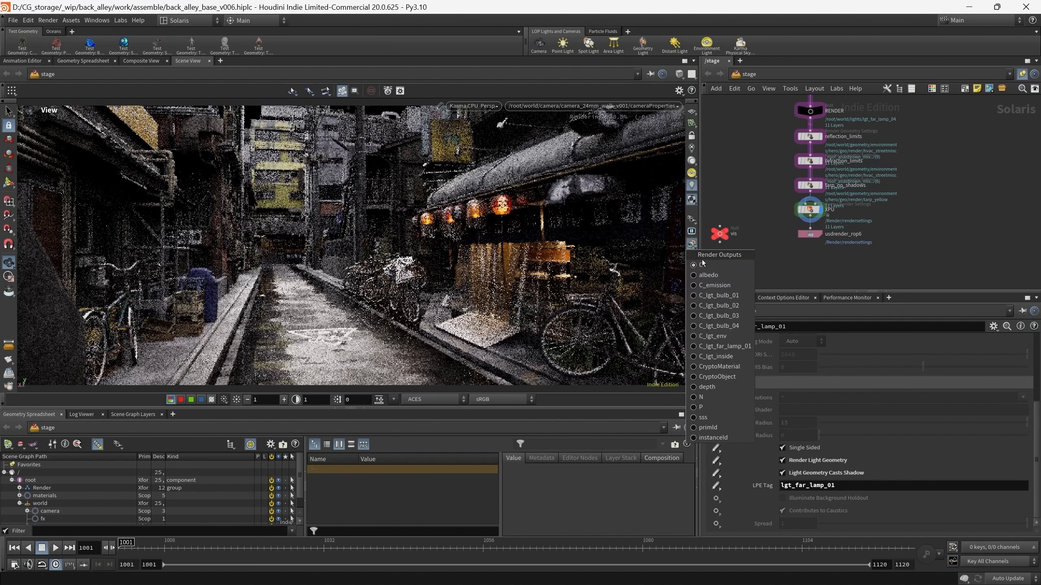
pyautogui.click(725, 346)
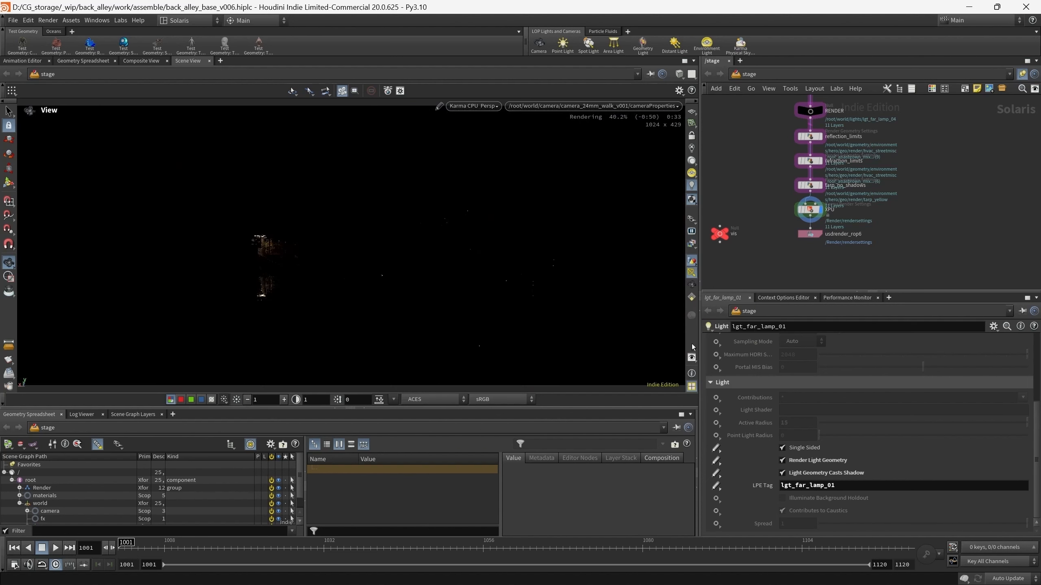
pyautogui.click(285, 400)
pyautogui.click(285, 401)
pyautogui.click(285, 400)
pyautogui.click(285, 401)
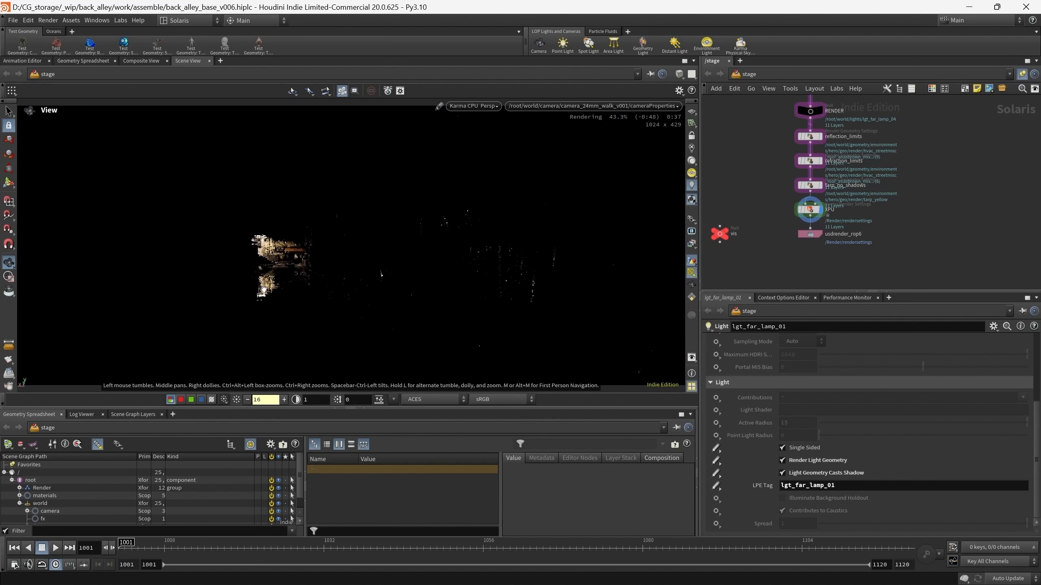
# - Return the display brightness to 1 and show the combined C output again
pyautogui.click(237, 400)
pyautogui.click(692, 245)
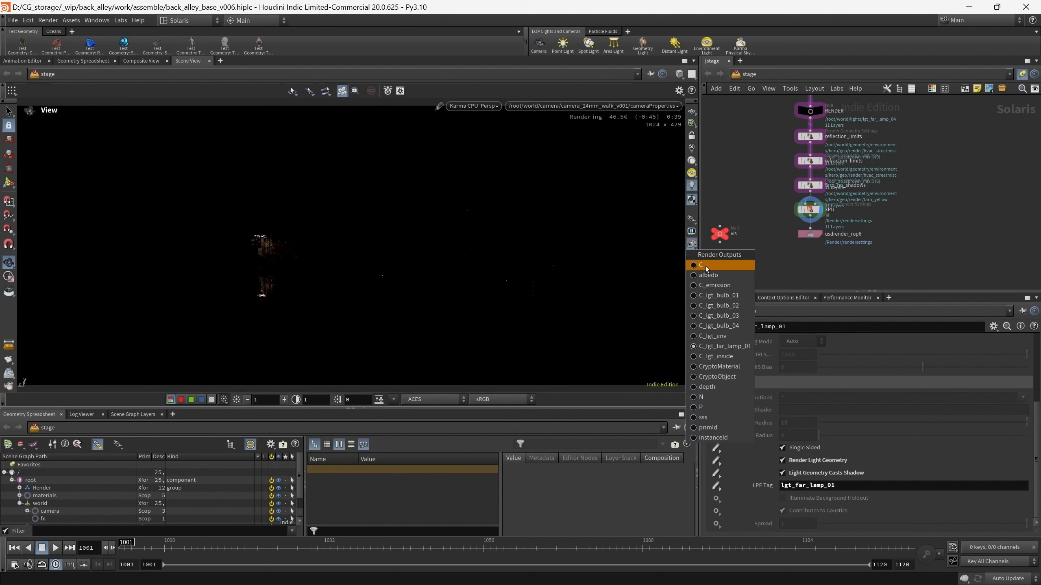
pyautogui.click(706, 267)
# - Move RENDER and the nodes around and below it further down to open space under lgt_far_lamp_04
pyautogui.moveTo(913, 199)
pyautogui.mouseDown(button='middle')
pyautogui.moveTo(919, 228)
pyautogui.moveTo(917, 207)
pyautogui.mouseUp(button='middle')
pyautogui.moveTo(775, 239); pyautogui.dragTo(779, 252, button='middle')
pyautogui.scroll(-4, 802, 229)
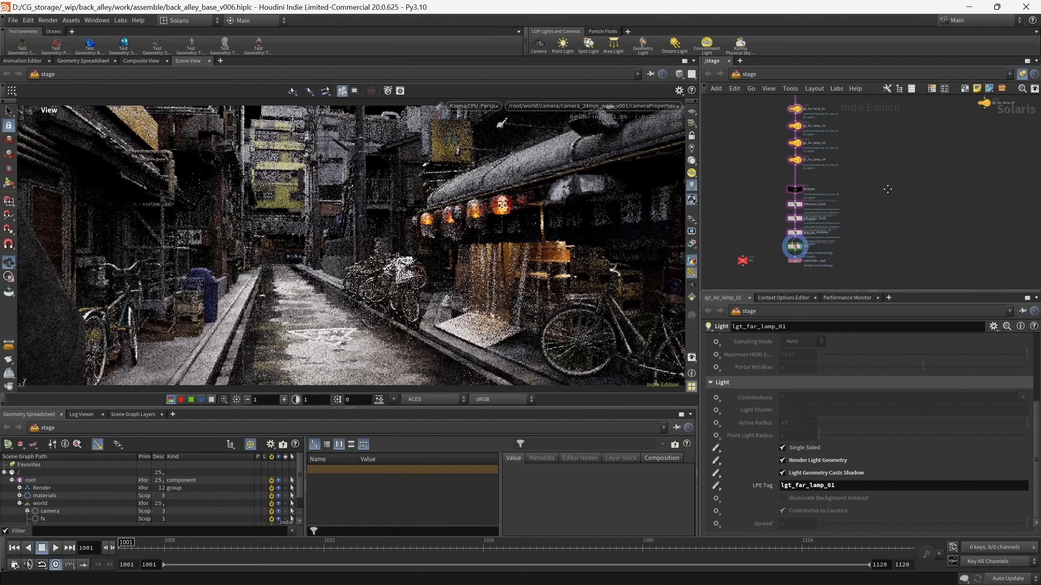
pyautogui.moveTo(746, 165); pyautogui.dragTo(865, 263)
pyautogui.moveTo(811, 182); pyautogui.dragTo(811, 221)
# - Move the detached lgt_far_lamp_05, lgt_far_lamp_06 and lgt_far_lamp_07 nodes down beside the main lighting chain
pyautogui.moveTo(919, 177); pyautogui.dragTo(855, 262, button='middle')
pyautogui.moveTo(858, 156); pyautogui.dragTo(924, 223)
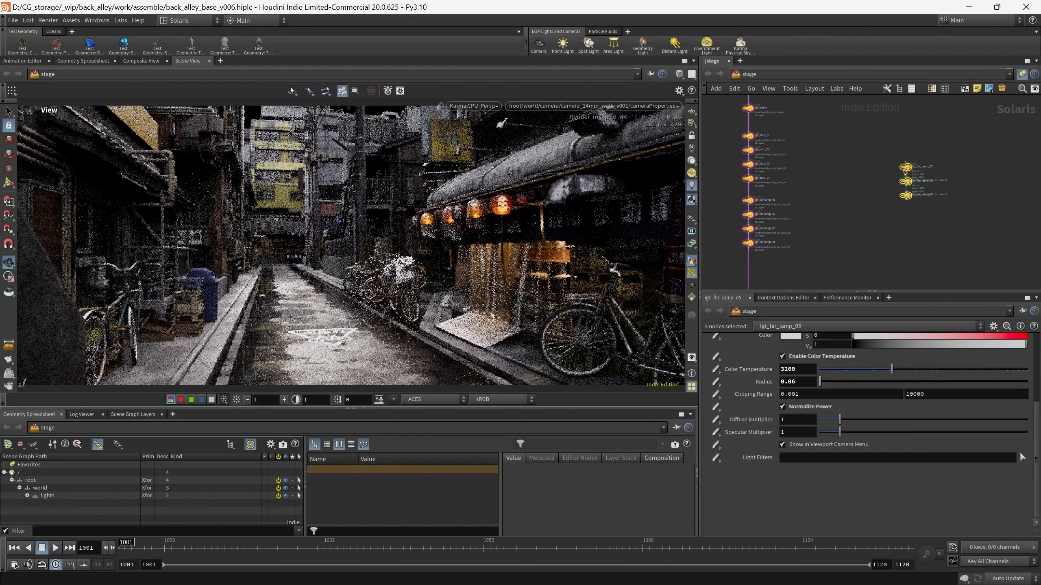
pyautogui.moveTo(906, 162); pyautogui.dragTo(857, 224)
pyautogui.moveTo(905, 168); pyautogui.dragTo(804, 256)
# - Shift the RENDER node group further down and insert lgt_far_lamp_05, lgt_far_lamp_06 and lgt_far_lamp_07 between lgt_far_lamp_04 and RENDER
pyautogui.moveTo(804, 256); pyautogui.dragTo(905, 139, button='middle')
pyautogui.moveTo(785, 176); pyautogui.dragTo(864, 274)
pyautogui.moveTo(848, 188); pyautogui.dragTo(848, 208)
pyautogui.scroll(4, 888, 145)
pyautogui.moveTo(889, 145); pyautogui.dragTo(876, 165, button='middle')
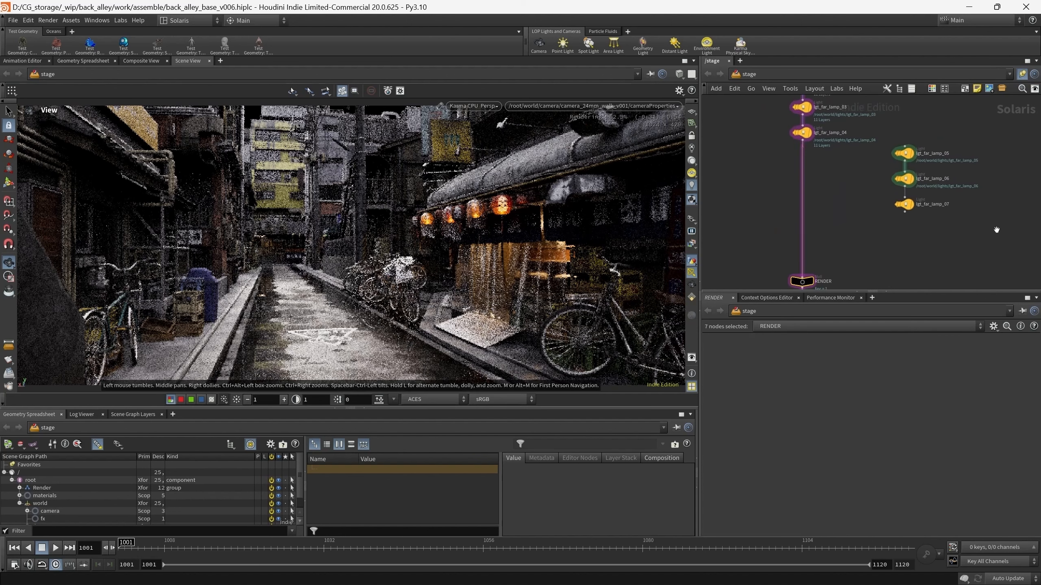
pyautogui.moveTo(960, 217); pyautogui.dragTo(800, 175)
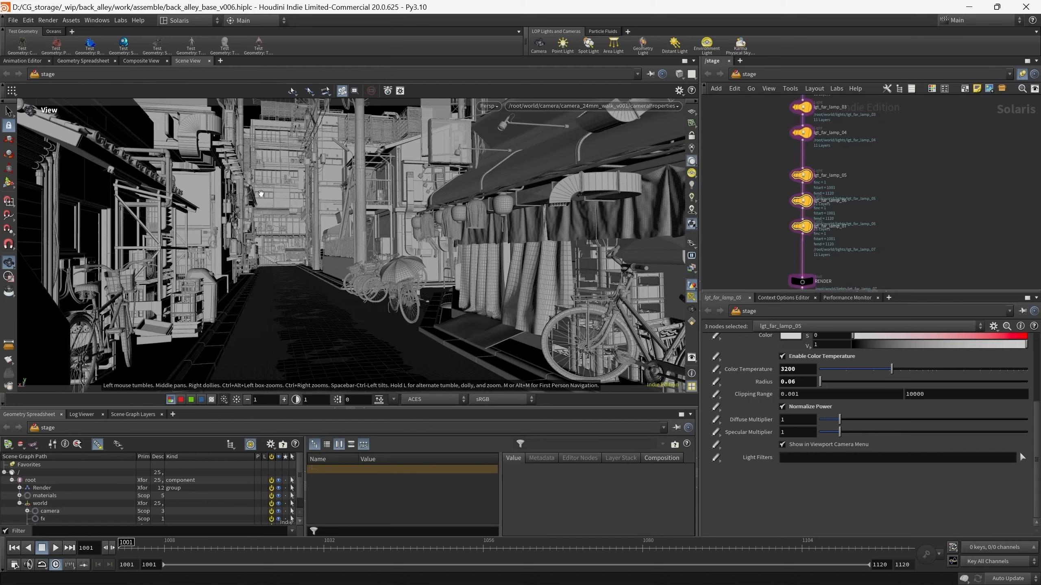
# - Examine where lgt_far_lamp_05 and lgt_far_lamp_06 sit on the far building by showing each light's handles
pyautogui.moveTo(261, 194); pyautogui.dragTo(272, 112, button='right')
pyautogui.moveTo(272, 112); pyautogui.dragTo(287, 179)
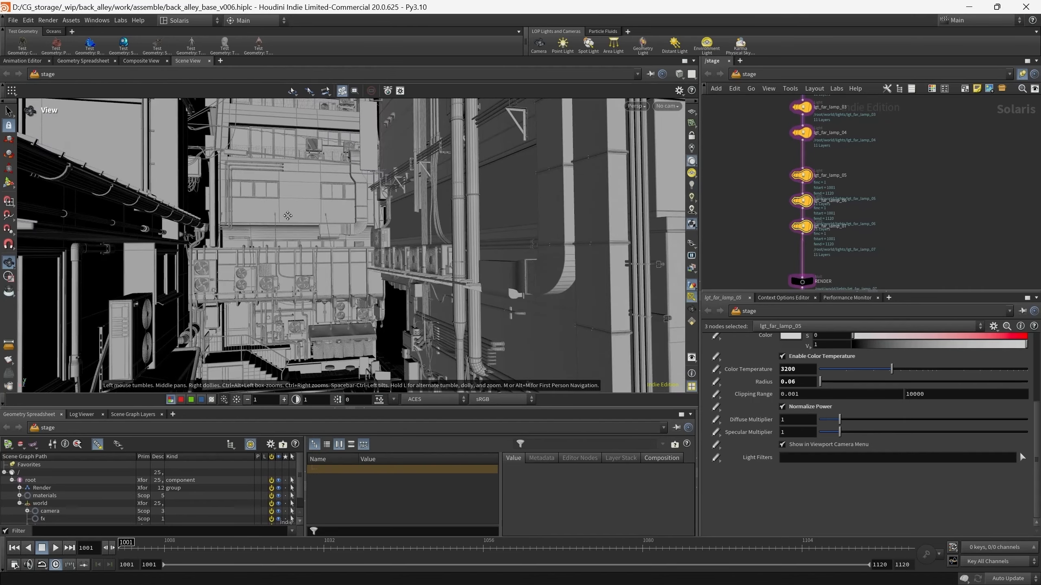
pyautogui.moveTo(288, 215); pyautogui.dragTo(456, 207)
pyautogui.moveTo(773, 186); pyautogui.dragTo(773, 185)
pyautogui.press('Return')
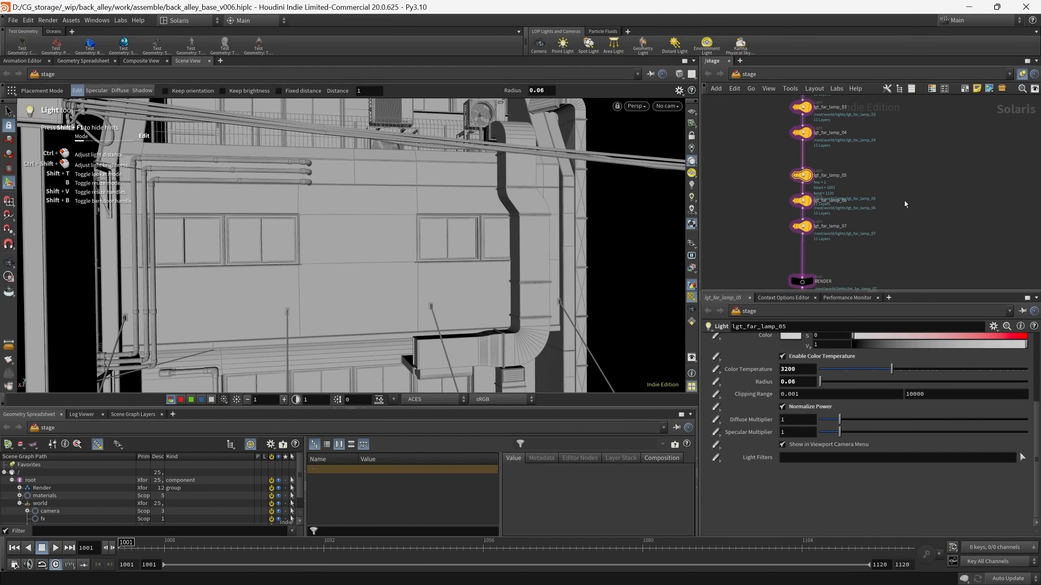
pyautogui.click(801, 201)
pyautogui.moveTo(299, 221); pyautogui.dragTo(309, 258, button='right')
pyautogui.press('Return')
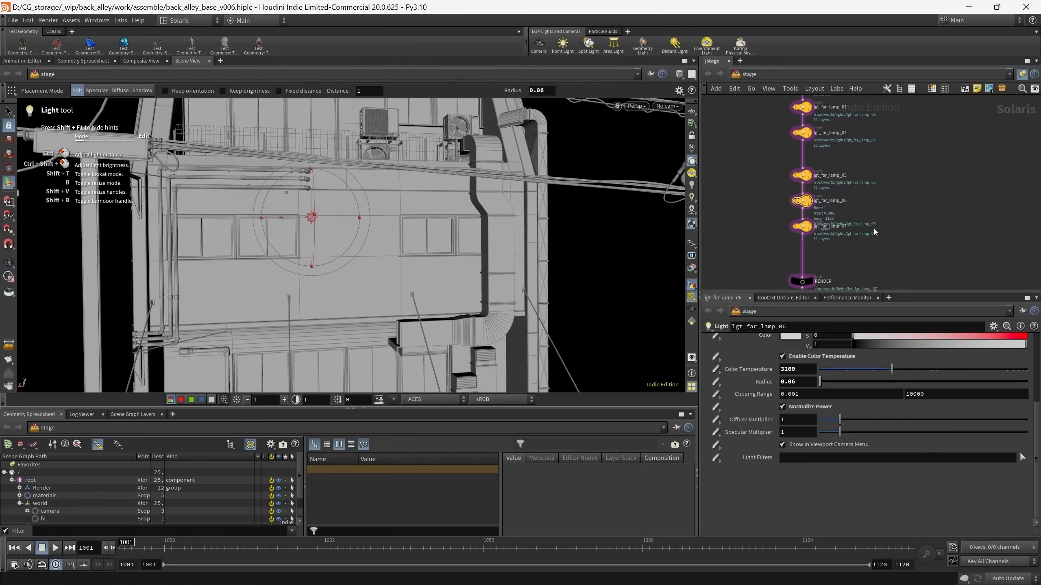
# - Select lgt_far_lamp_07 and examine the far building and the surrounding alley geometry from several angles
pyautogui.click(802, 227)
pyautogui.keyDown('alt'); pyautogui.moveTo(454, 248); pyautogui.dragTo(391, 349); pyautogui.keyUp('alt')
pyautogui.keyDown('alt'); pyautogui.moveTo(370, 135); pyautogui.dragTo(369, 234, button='middle'); pyautogui.keyUp('alt')
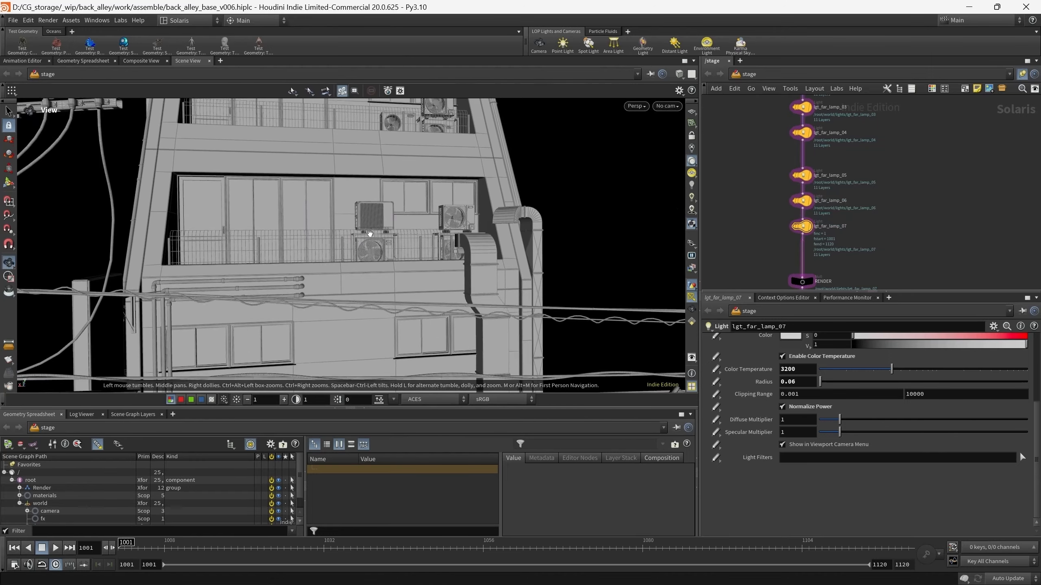
pyautogui.keyDown('alt'); pyautogui.moveTo(369, 235); pyautogui.dragTo(363, 107, button='right'); pyautogui.keyUp('alt')
pyautogui.keyDown('alt'); pyautogui.moveTo(323, 200); pyautogui.dragTo(496, 201); pyautogui.keyUp('alt')
pyautogui.keyDown('alt'); pyautogui.moveTo(496, 201); pyautogui.dragTo(510, 213, button='middle'); pyautogui.keyUp('alt')
pyautogui.keyDown('alt'); pyautogui.moveTo(510, 212); pyautogui.dragTo(533, 212); pyautogui.keyUp('alt')
pyautogui.keyDown('alt'); pyautogui.moveTo(256, 195); pyautogui.dragTo(325, 221, button='middle'); pyautogui.keyUp('alt')
pyautogui.keyDown('alt'); pyautogui.moveTo(255, 184); pyautogui.dragTo(160, 156); pyautogui.keyUp('alt')
pyautogui.keyDown('alt'); pyautogui.moveTo(334, 212); pyautogui.dragTo(111, 213); pyautogui.keyUp('alt')
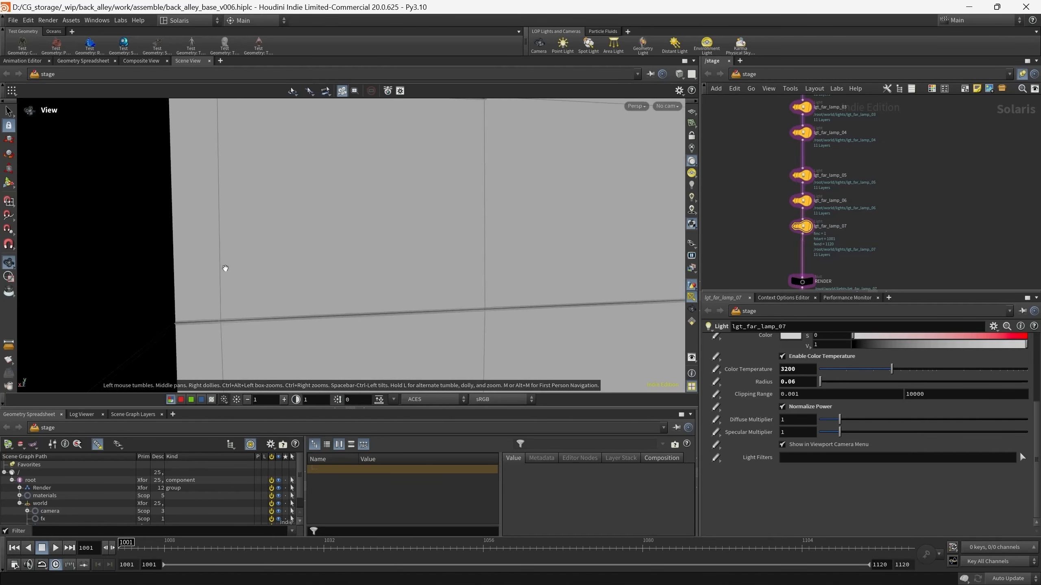
pyautogui.keyDown('alt'); pyautogui.moveTo(226, 270); pyautogui.dragTo(254, 217, button='middle'); pyautogui.keyUp('alt')
pyautogui.keyDown('alt'); pyautogui.moveTo(394, 280); pyautogui.dragTo(395, 239, button='right'); pyautogui.keyUp('alt')
pyautogui.keyDown('alt'); pyautogui.moveTo(396, 239); pyautogui.dragTo(144, 193); pyautogui.keyUp('alt')
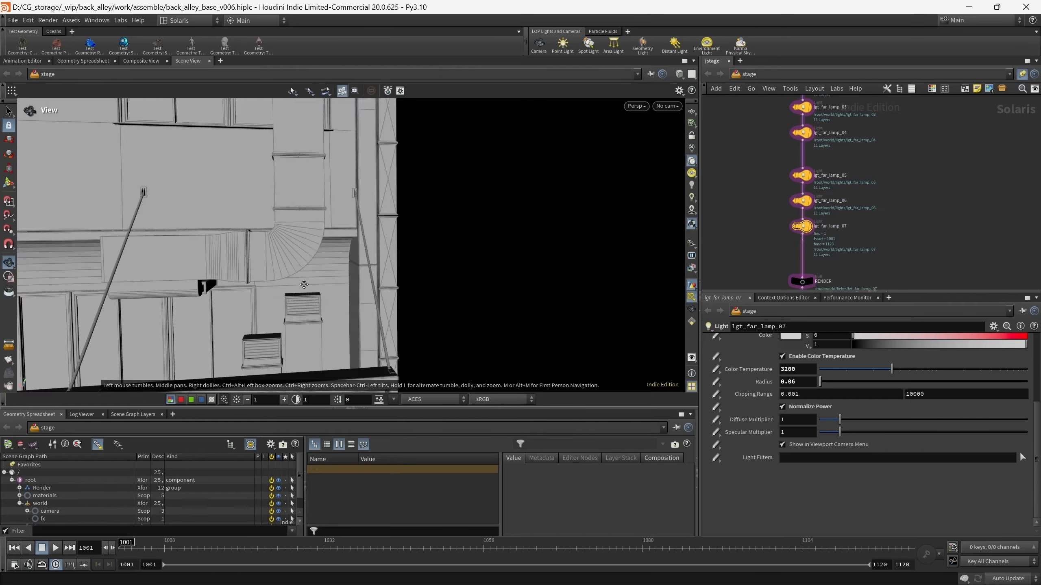
pyautogui.keyDown('alt'); pyautogui.moveTo(323, 246); pyautogui.dragTo(348, 135, button='middle'); pyautogui.keyUp('alt')
pyautogui.keyDown('alt'); pyautogui.moveTo(349, 283); pyautogui.dragTo(353, 164, button='middle'); pyautogui.keyUp('alt')
pyautogui.keyDown('alt'); pyautogui.moveTo(369, 230); pyautogui.dragTo(254, 264); pyautogui.keyUp('alt')
pyautogui.keyDown('alt'); pyautogui.moveTo(254, 264); pyautogui.dragTo(267, 222, button='right'); pyautogui.keyUp('alt')
pyautogui.keyDown('alt'); pyautogui.moveTo(246, 246); pyautogui.dragTo(318, 230); pyautogui.keyUp('alt')
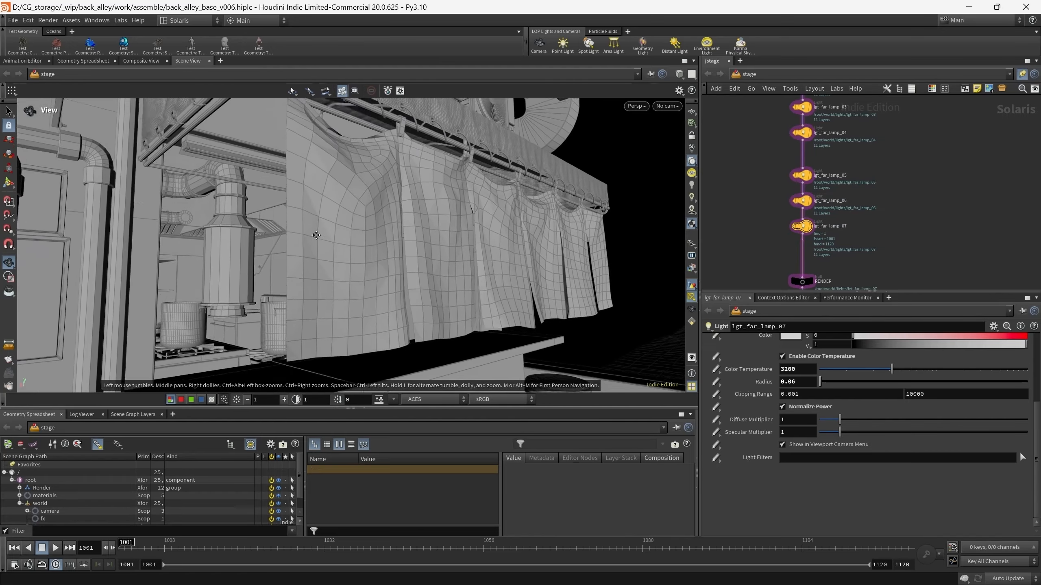
pyautogui.keyDown('alt'); pyautogui.moveTo(317, 242); pyautogui.dragTo(291, 230, button='middle'); pyautogui.keyUp('alt')
pyautogui.keyDown('alt'); pyautogui.moveTo(251, 276); pyautogui.dragTo(279, 228, button='right'); pyautogui.keyUp('alt')
pyautogui.keyDown('alt'); pyautogui.moveTo(279, 229); pyautogui.dragTo(253, 254); pyautogui.keyUp('alt')
# - Select lgt_far_lamp_05 and return the viewport to camera_24mm_walk_v001
pyautogui.click(802, 176)
pyautogui.click(667, 106)
pyautogui.click(705, 283)
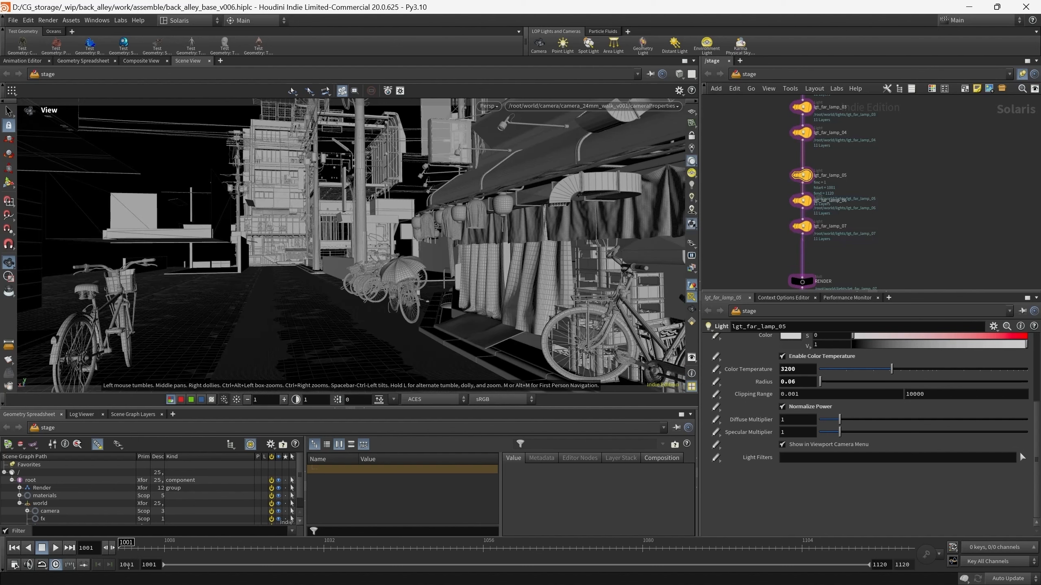
# - Render the viewport with Karma CPU and display the C_lgt_far_lamp_02 render output
pyautogui.scroll(-3, 869, 172)
pyautogui.moveTo(895, 276); pyautogui.dragTo(875, 161, button='middle')
pyautogui.hotkey('shift', 'r')
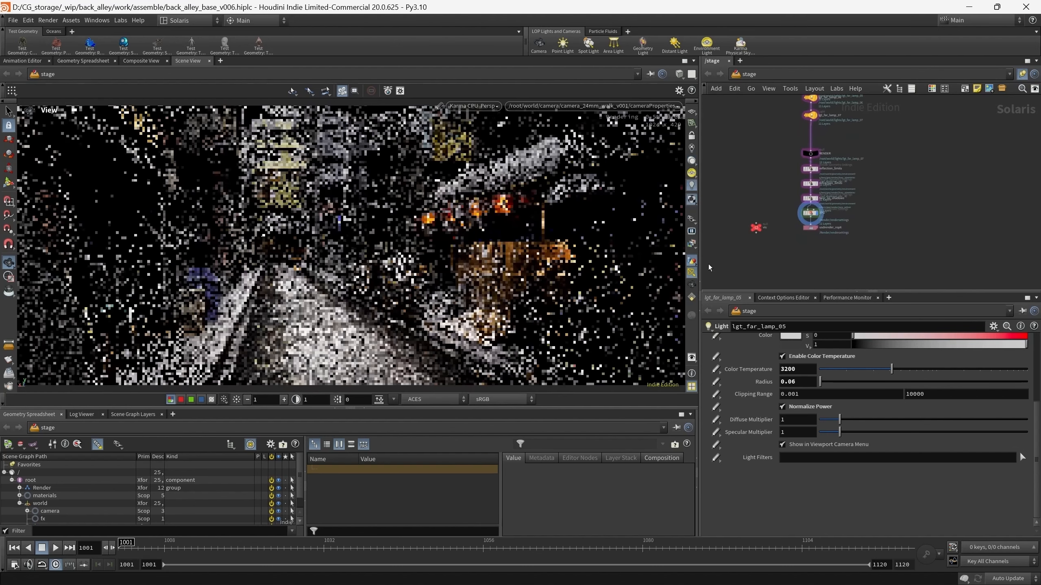
pyautogui.click(692, 244)
pyautogui.click(730, 347)
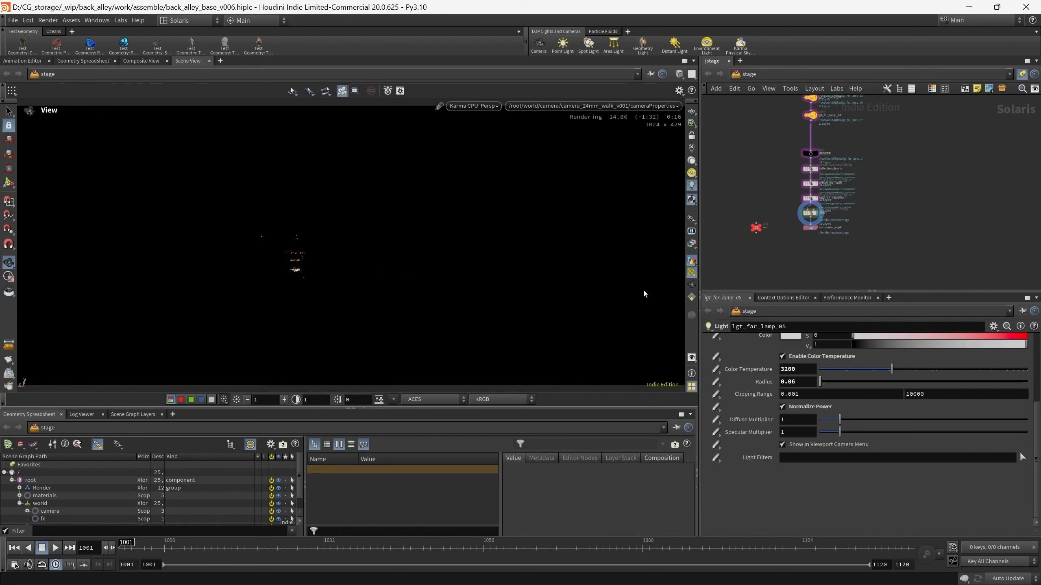
# - Inspect the C_lgt_far_lamp_03 render output at a display brightness of 32, then reset the brightness to 1
pyautogui.click(692, 245)
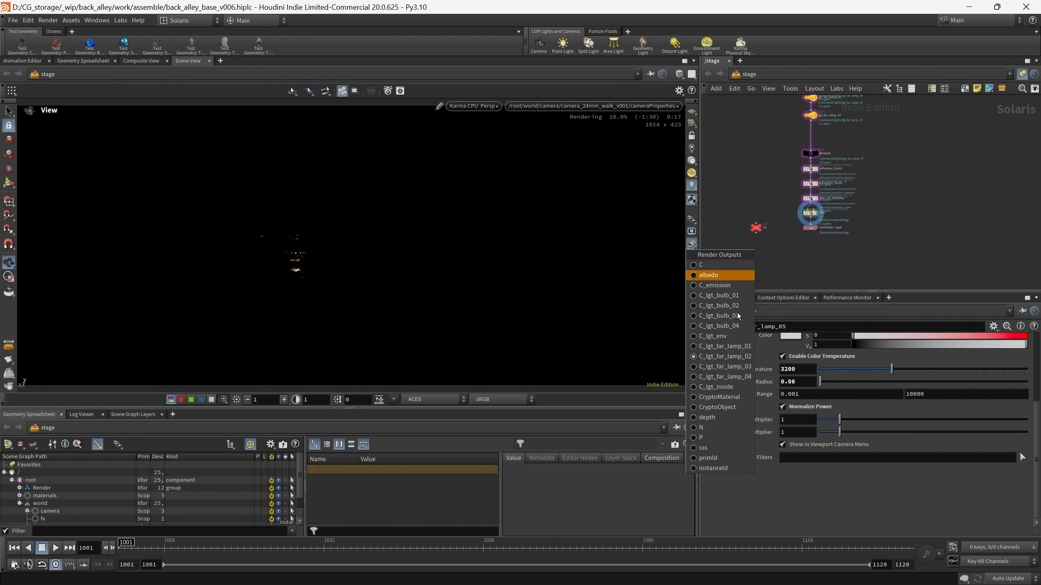
pyautogui.click(717, 371)
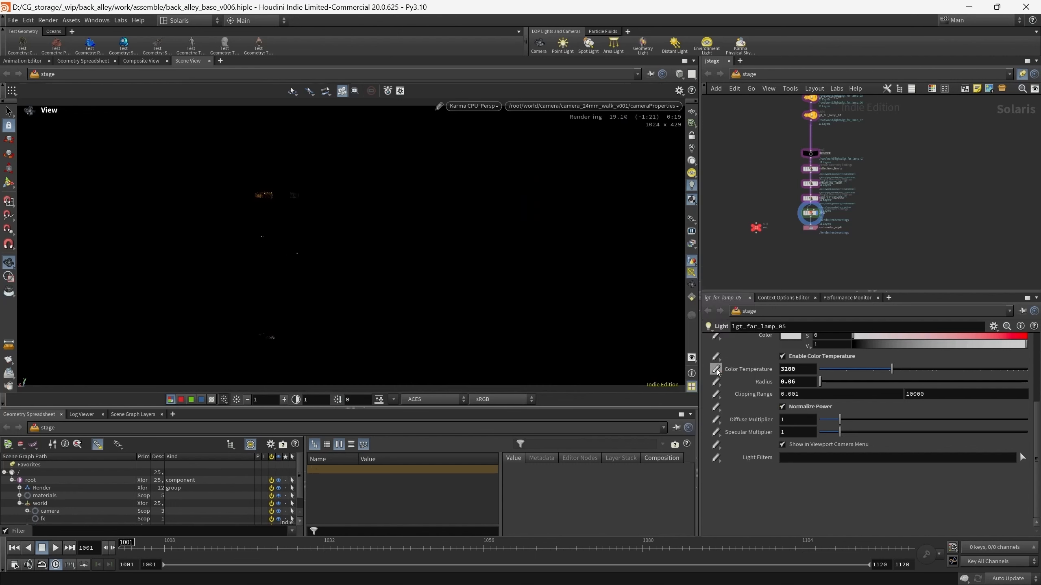
pyautogui.click(284, 399)
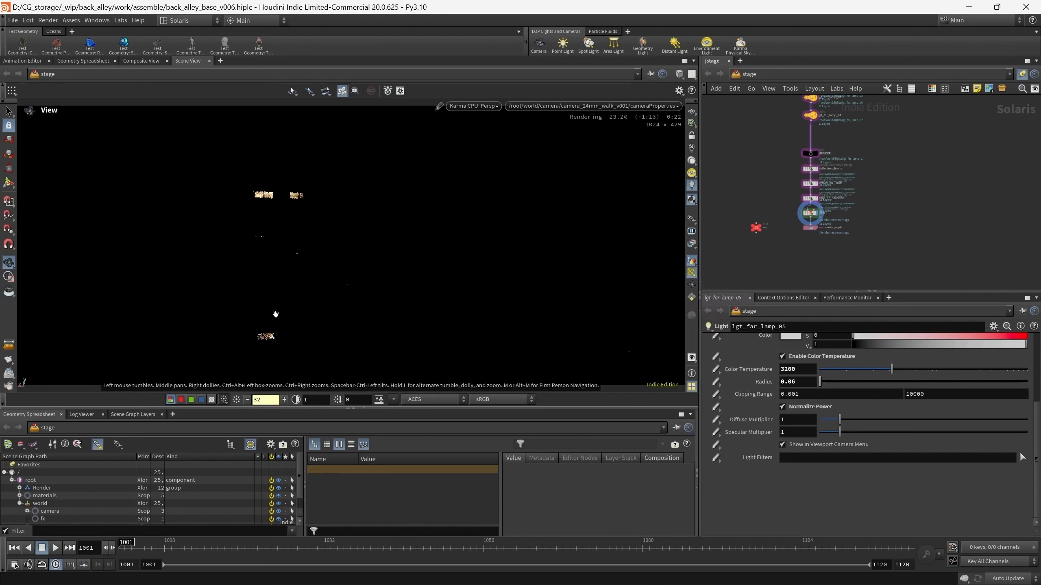
pyautogui.click(236, 400)
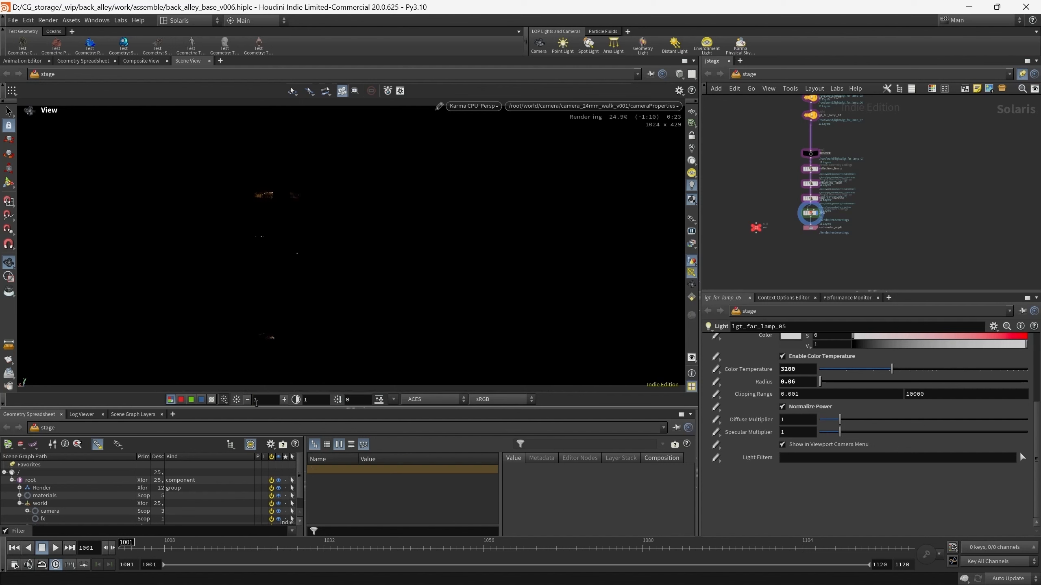
# - Display the C_lgt_far_lamp_04 render output and raise the display brightness to 32 to inspect the light's contribution
pyautogui.click(691, 244)
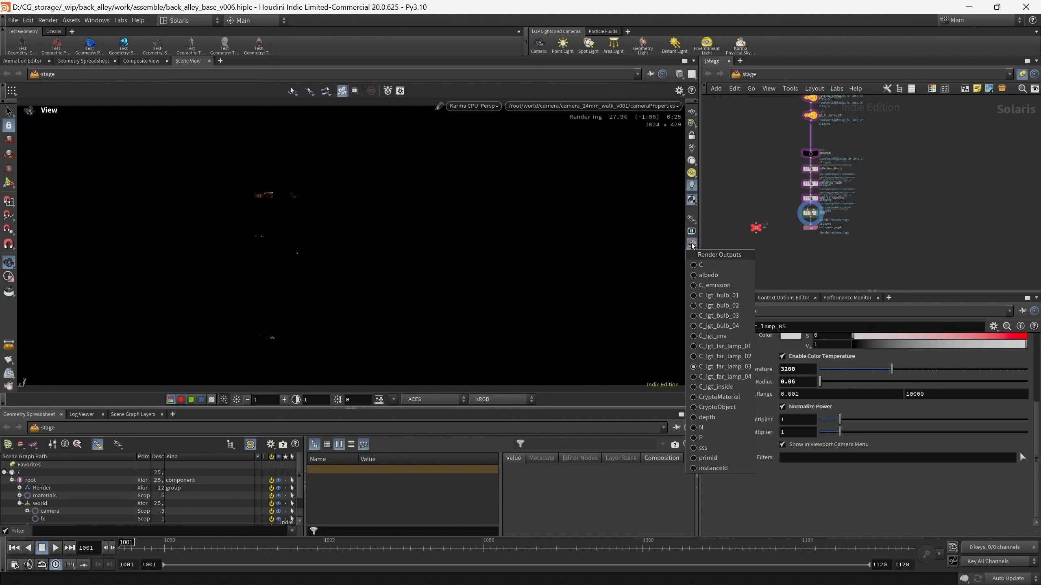
pyautogui.click(712, 378)
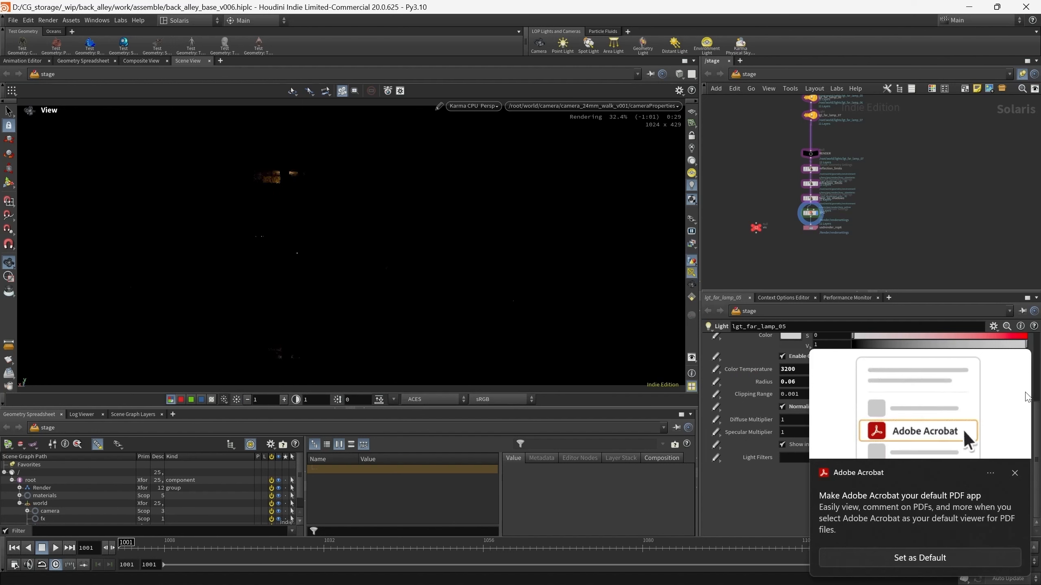
pyautogui.click(1015, 474)
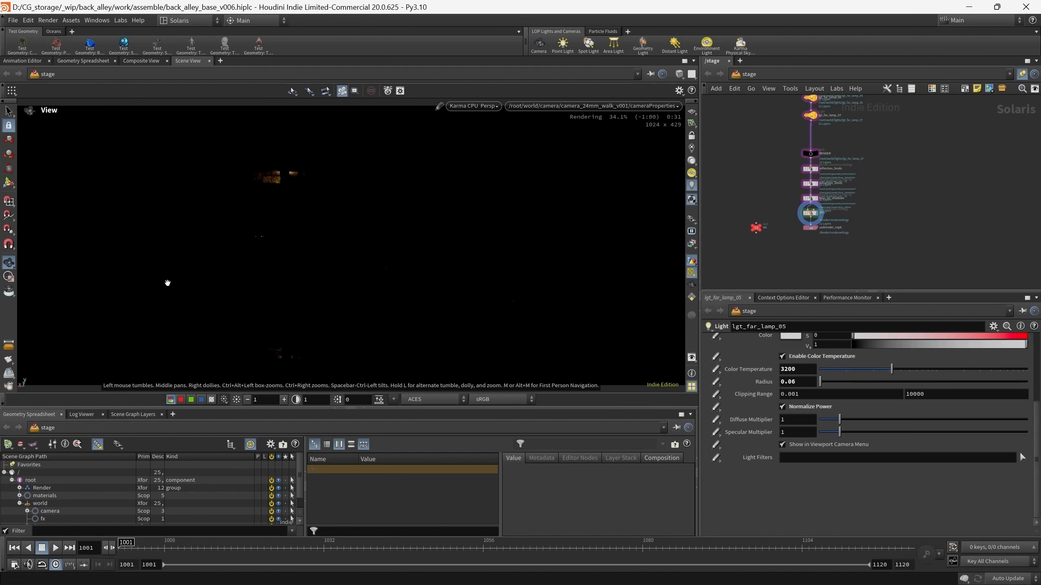
pyautogui.click(284, 401)
pyautogui.click(284, 401)
pyautogui.click(285, 400)
pyautogui.click(284, 401)
pyautogui.click(284, 400)
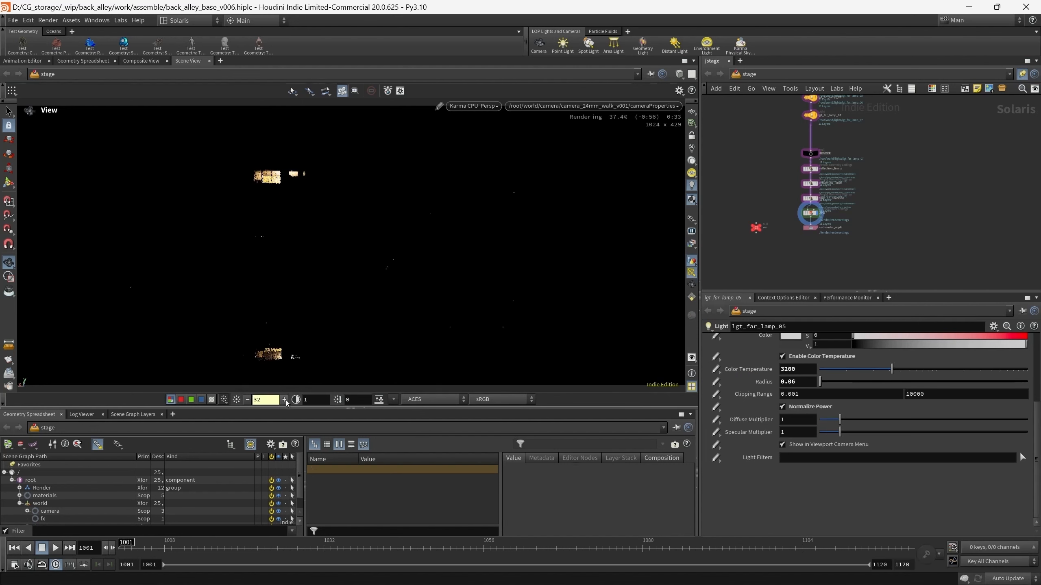
# - Reset the display brightness to 1 and switch the viewport back to the C render output
pyautogui.click(236, 399)
pyautogui.click(691, 243)
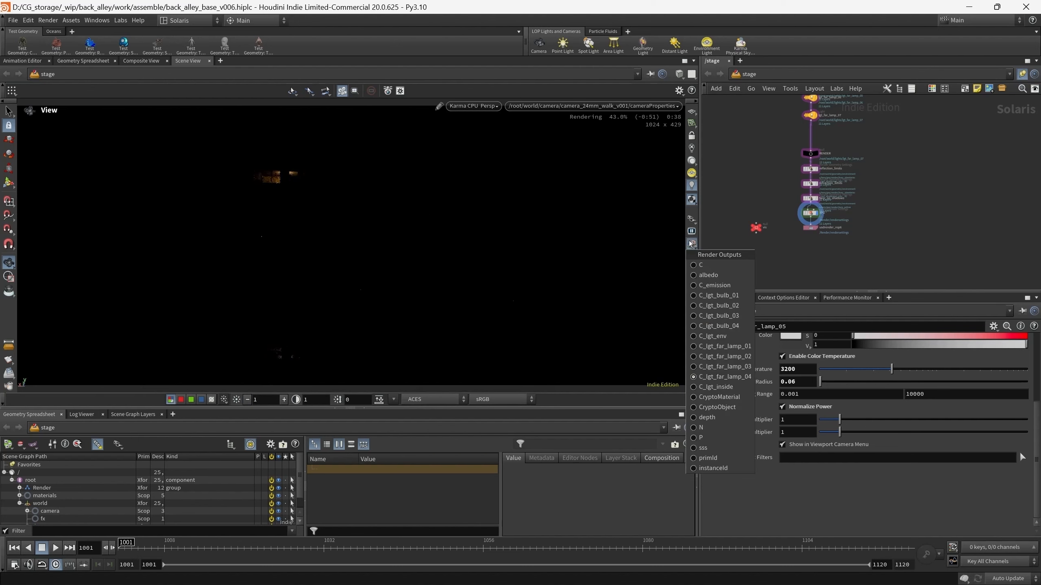
pyautogui.click(700, 264)
pyautogui.scroll(-3, 910, 203)
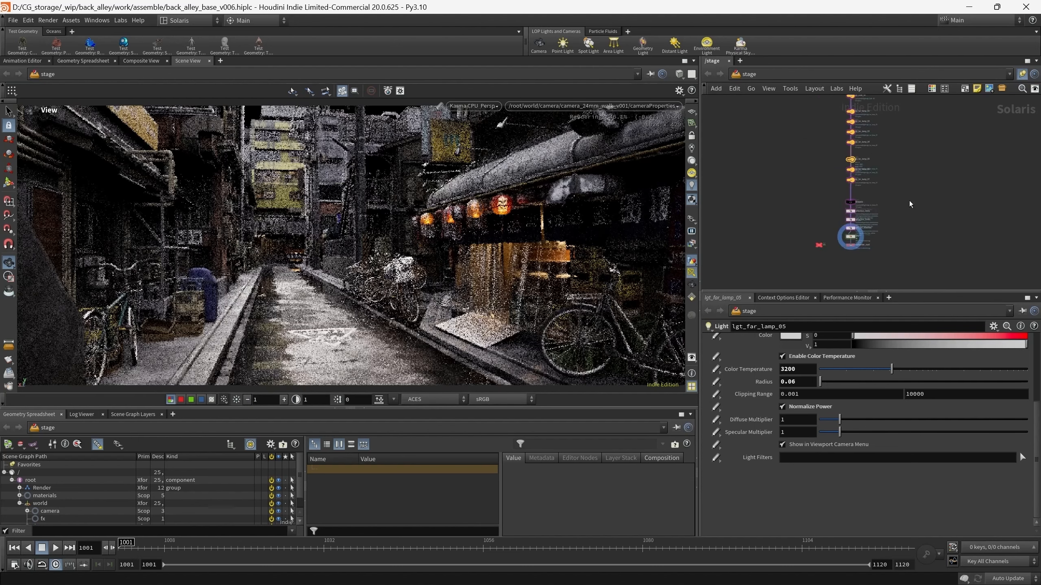
pyautogui.moveTo(909, 204); pyautogui.dragTo(841, 212, button='middle')
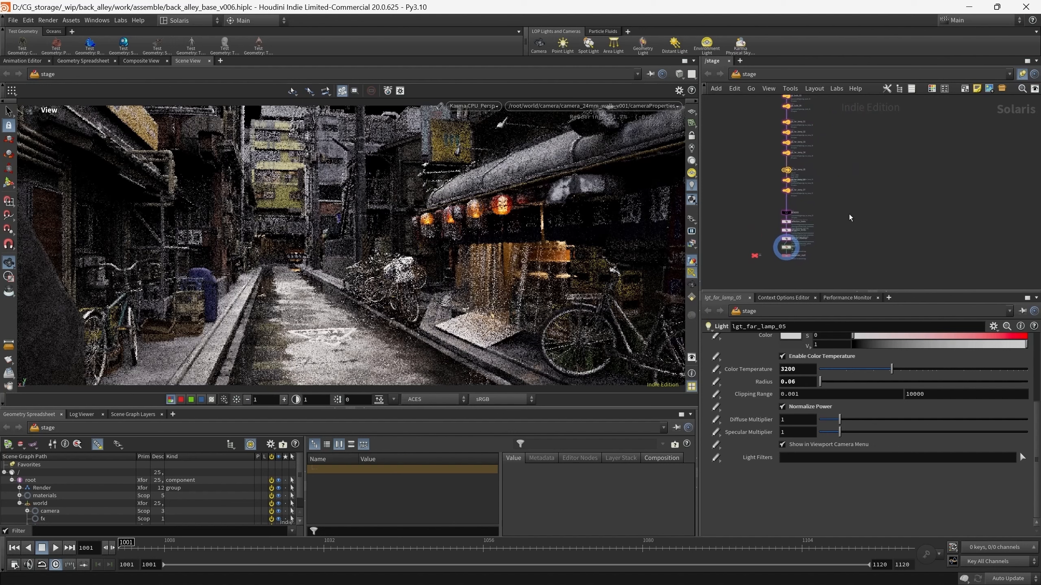
# - Review the list of render outputs and open the Karma render settings of the XPU node
pyautogui.click(692, 244)
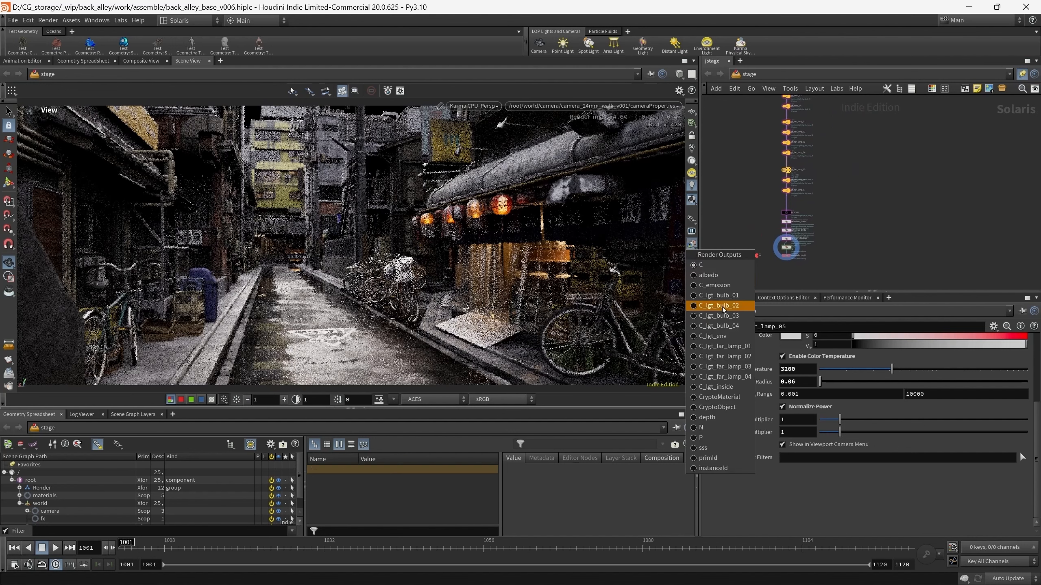
pyautogui.click(855, 248)
pyautogui.moveTo(849, 246); pyautogui.dragTo(909, 252, button='middle')
pyautogui.scroll(5, 848, 248)
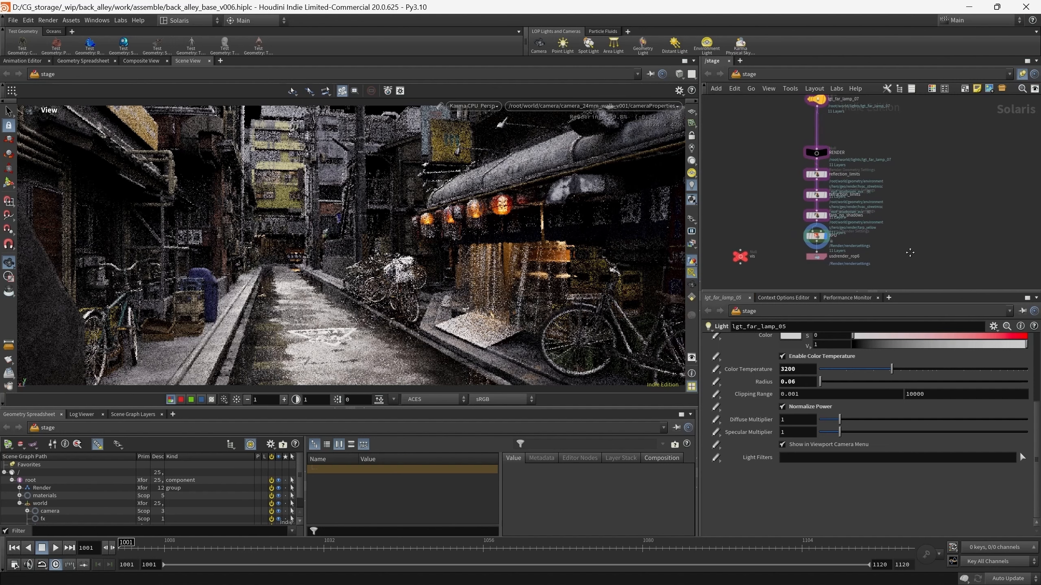
pyautogui.click(823, 240)
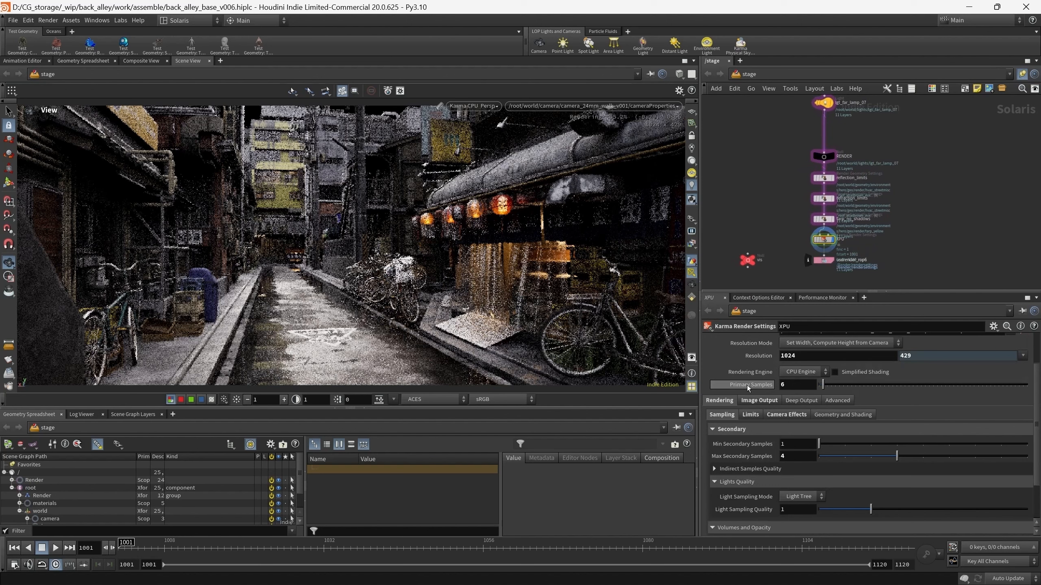
pyautogui.scroll(5, 865, 231)
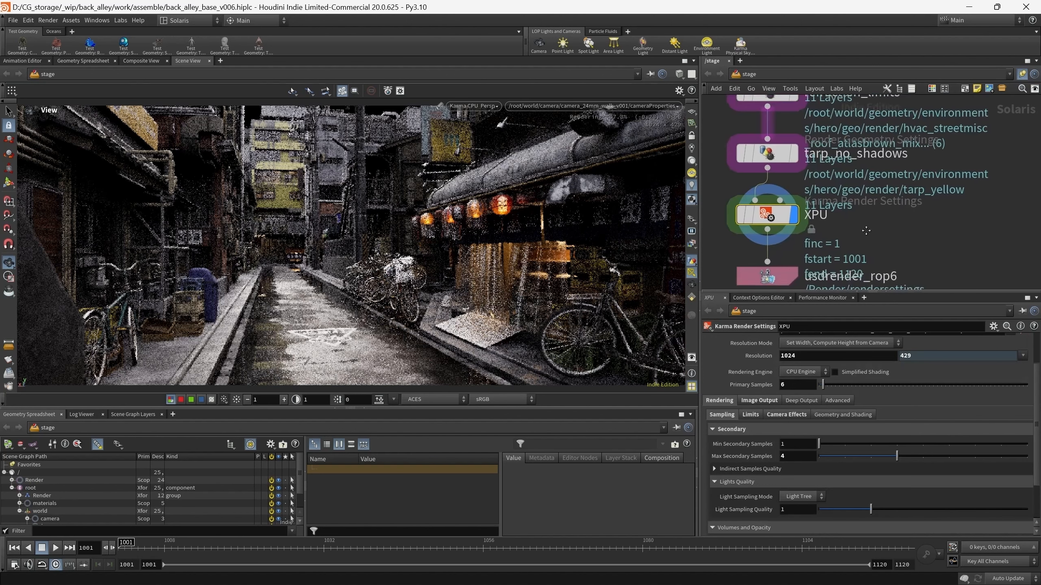
pyautogui.scroll(-2, 866, 230)
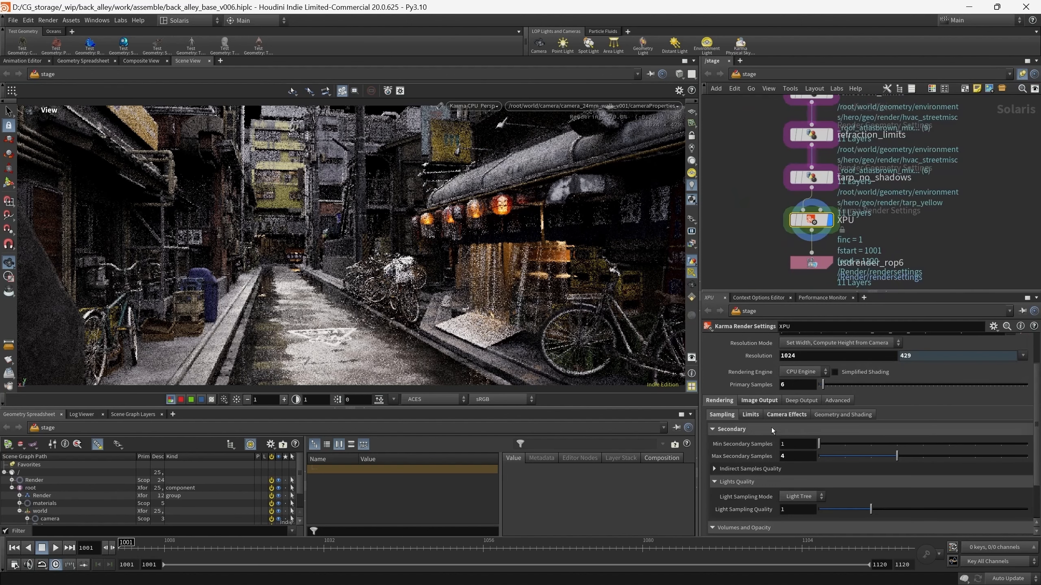
# - Open the image filter settings of the XPU node and review the denoiser options
pyautogui.click(761, 400)
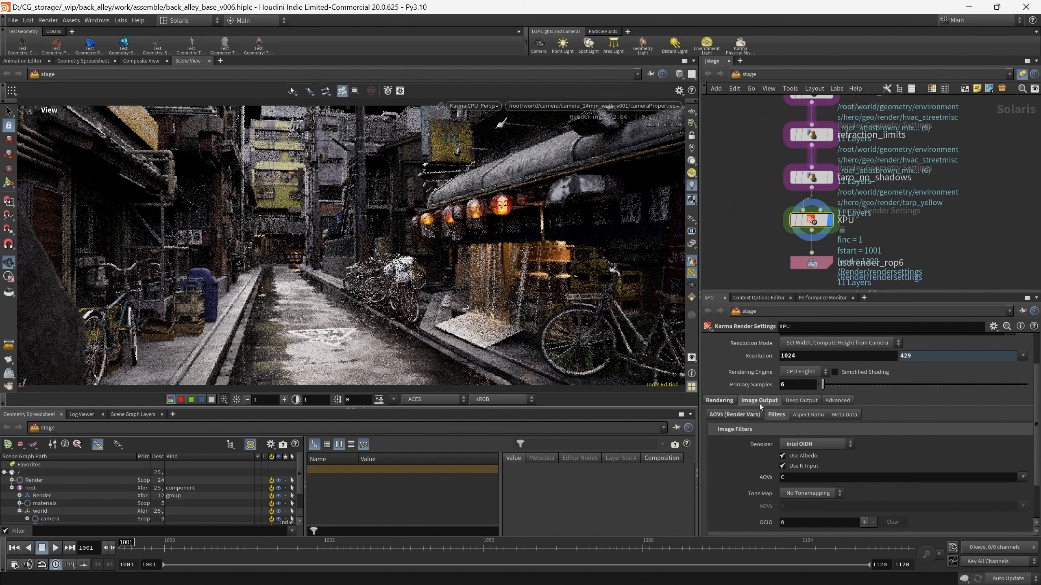
pyautogui.scroll(-3, 745, 420)
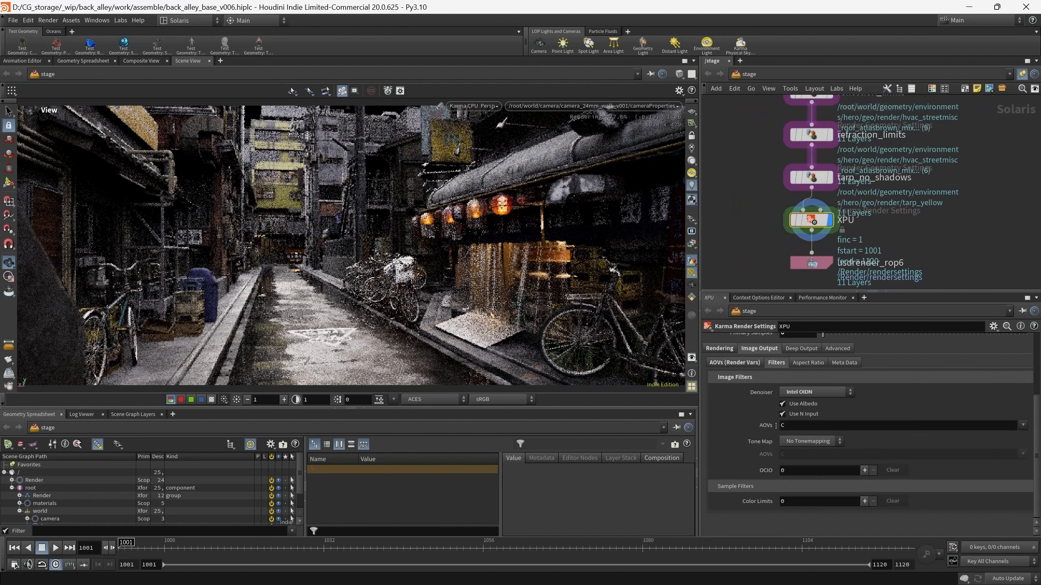
pyautogui.click(473, 105)
pyautogui.click(742, 155)
pyautogui.moveTo(765, 190)
pyautogui.mouseDown(button='middle')
pyautogui.moveTo(753, 169)
pyautogui.moveTo(764, 189)
pyautogui.mouseUp(button='middle')
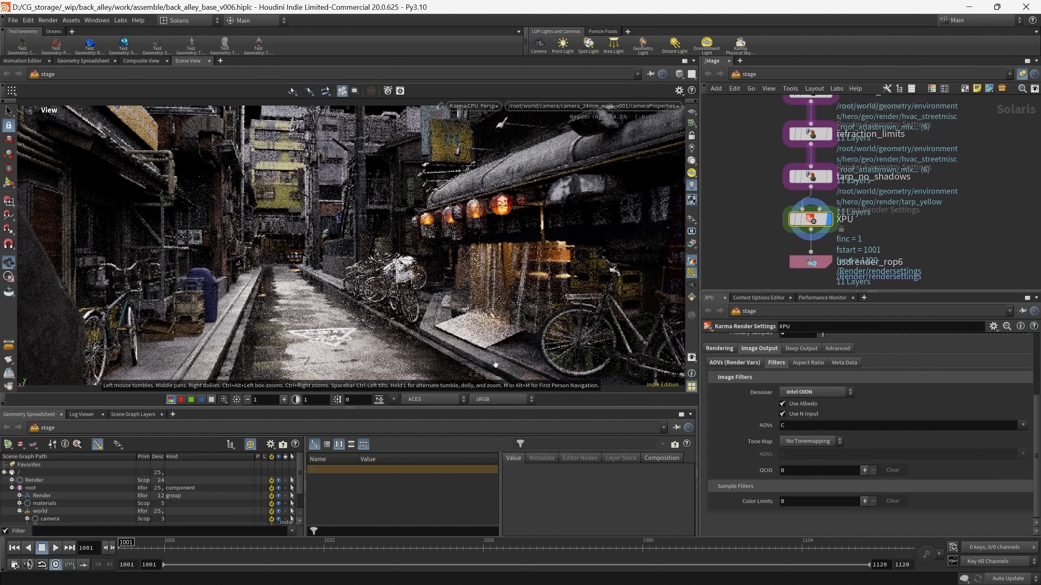
# - Display the C_lgt_far_lamp_01 render output and raise the display brightness to 64 to inspect the light's contribution
pyautogui.click(691, 248)
pyautogui.click(719, 348)
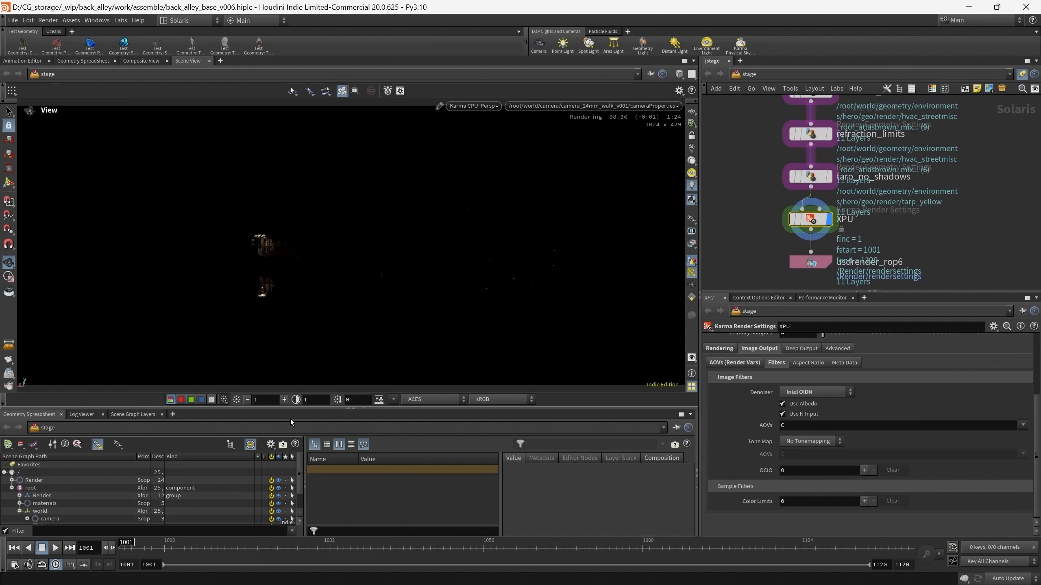
pyautogui.click(283, 402)
pyautogui.click(283, 402)
pyautogui.click(283, 401)
pyautogui.click(283, 402)
pyautogui.click(283, 402)
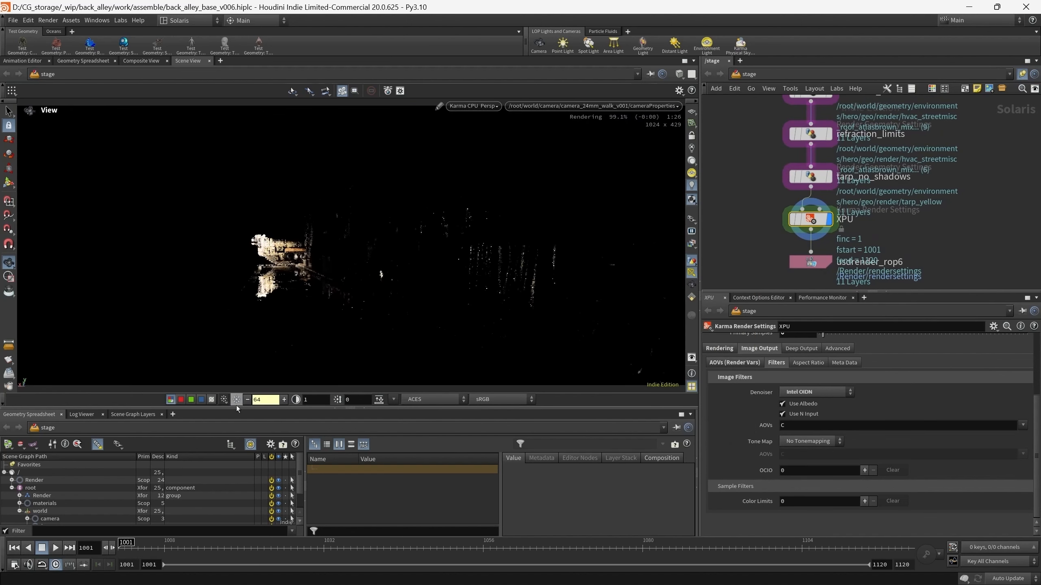
# - Reset the display brightness and return the viewport to the C render output
pyautogui.click(236, 401)
pyautogui.click(691, 243)
pyautogui.click(707, 264)
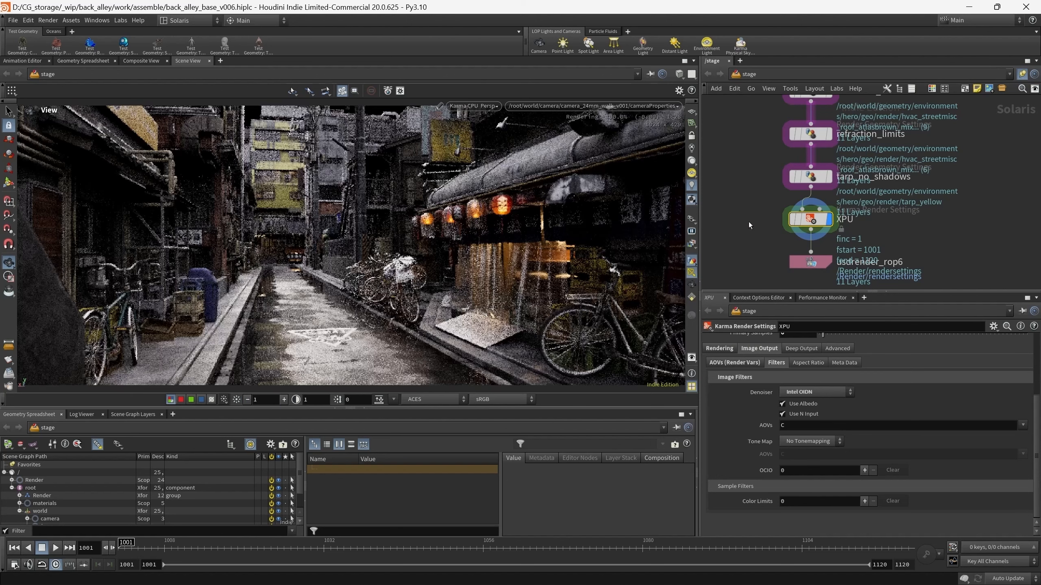
# - Display the C_lgt_env render output to compare its noise with the denoised image, then switch back to the C output
pyautogui.moveTo(749, 222); pyautogui.dragTo(732, 224, button='middle')
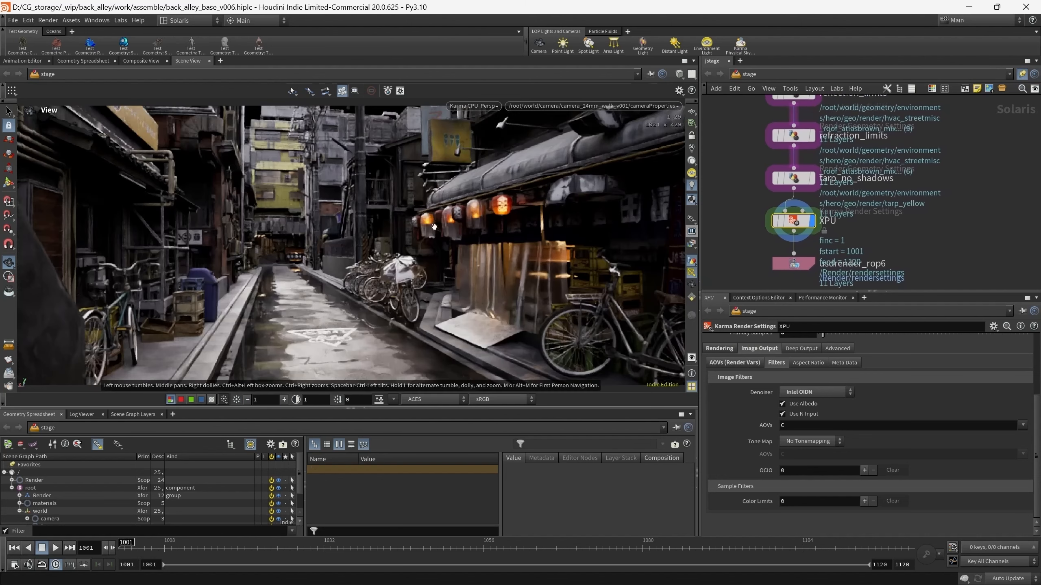
pyautogui.click(691, 244)
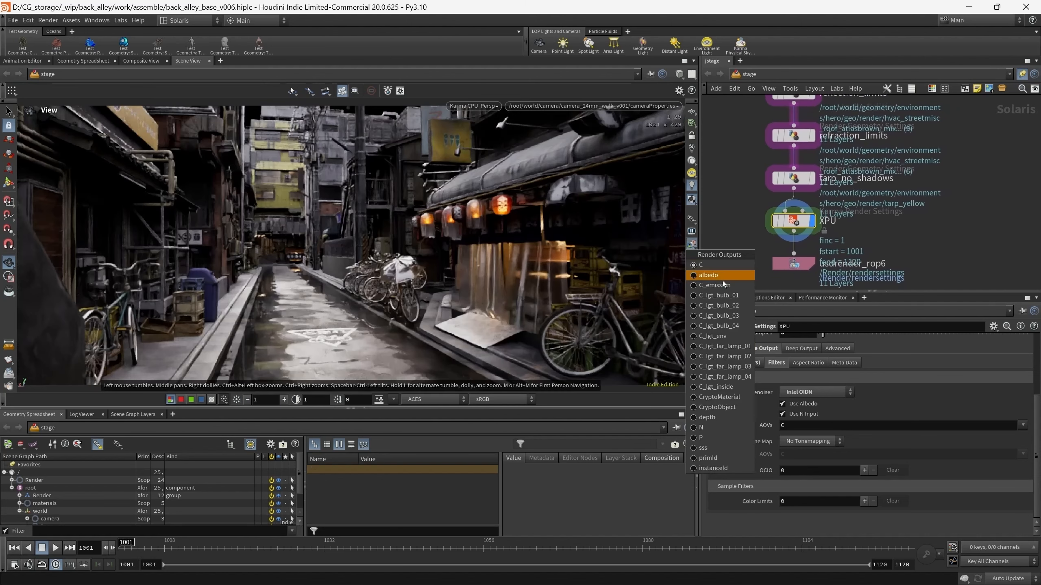
pyautogui.click(724, 336)
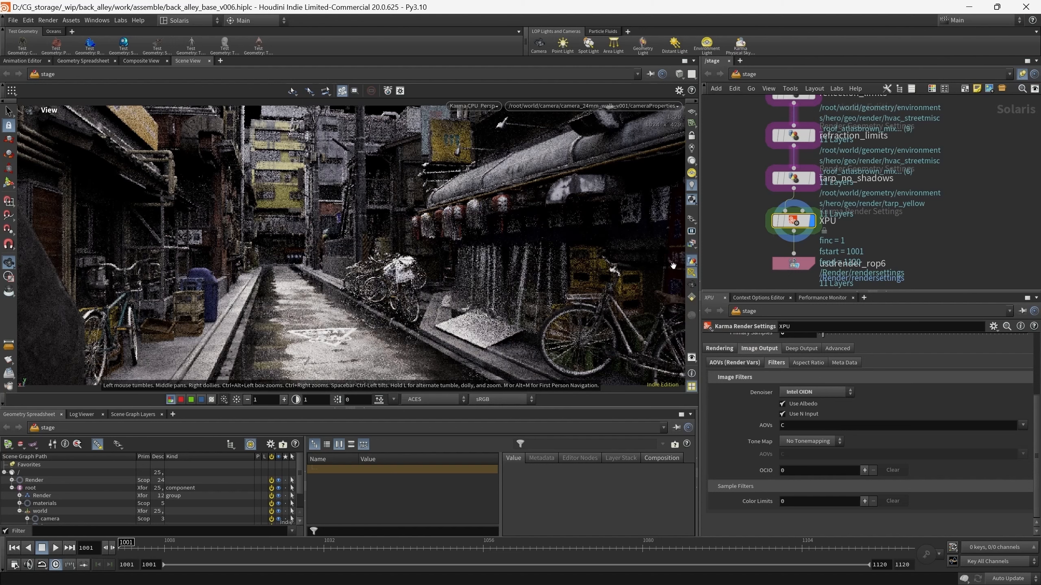
pyautogui.click(695, 248)
pyautogui.click(710, 267)
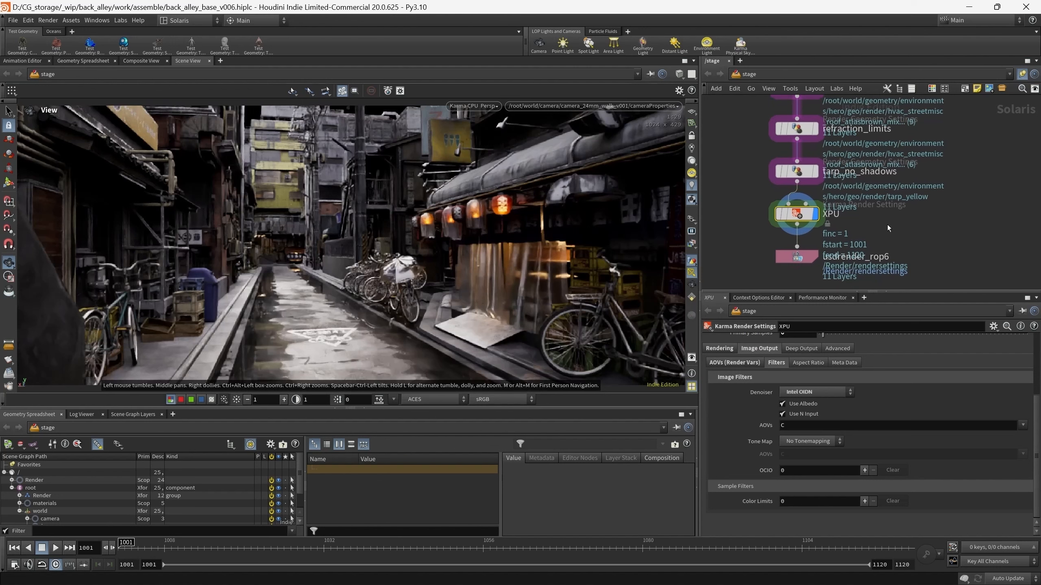
pyautogui.moveTo(887, 225)
pyautogui.mouseDown(button='middle')
pyautogui.moveTo(862, 225)
pyautogui.moveTo(897, 234)
pyautogui.mouseUp(button='middle')
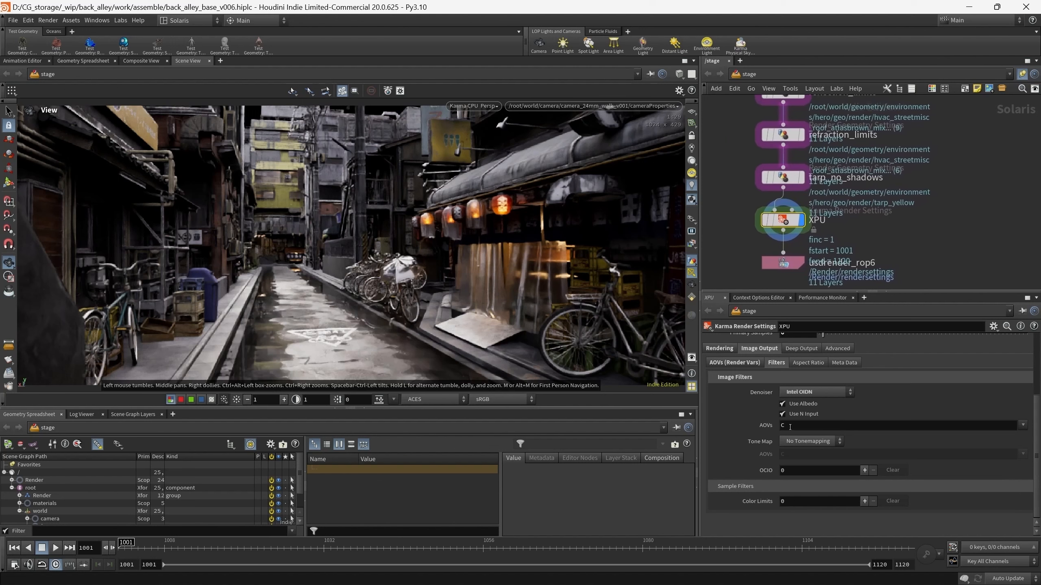
pyautogui.click(1020, 426)
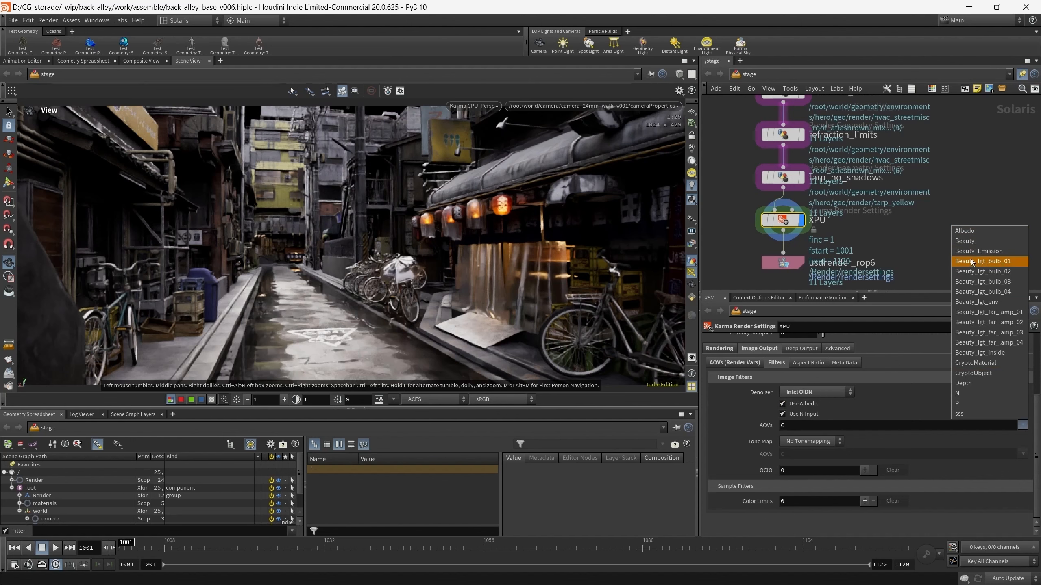
pyautogui.click(982, 182)
pyautogui.moveTo(554, 213); pyautogui.dragTo(567, 228)
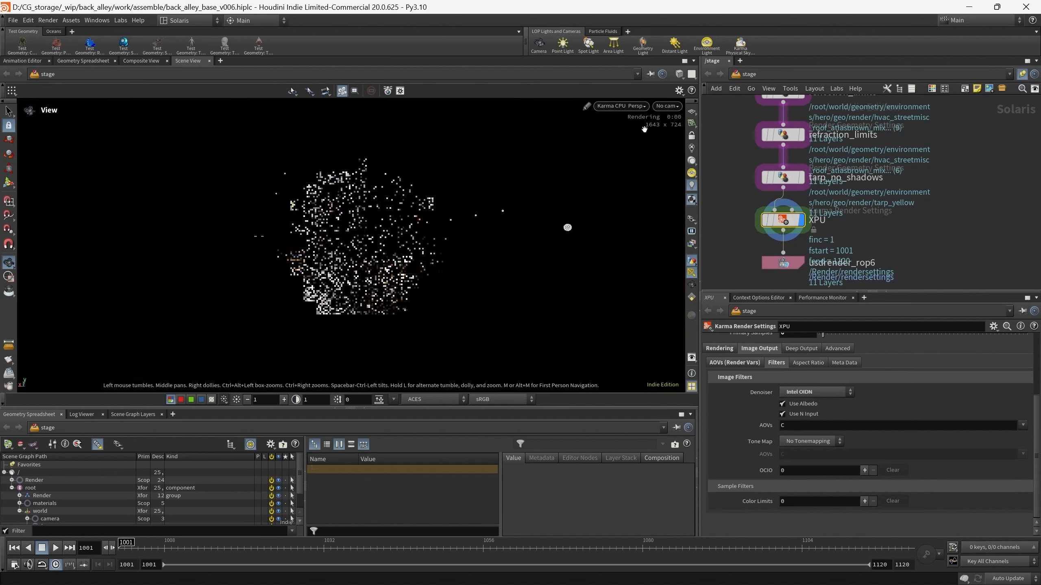
pyautogui.click(668, 106)
pyautogui.click(689, 126)
# - Pause the viewport render and add the C_lgt_bulb_01 through C_lgt_bulb_04 outputs to the denoiser's AOVs
pyautogui.click(467, 106)
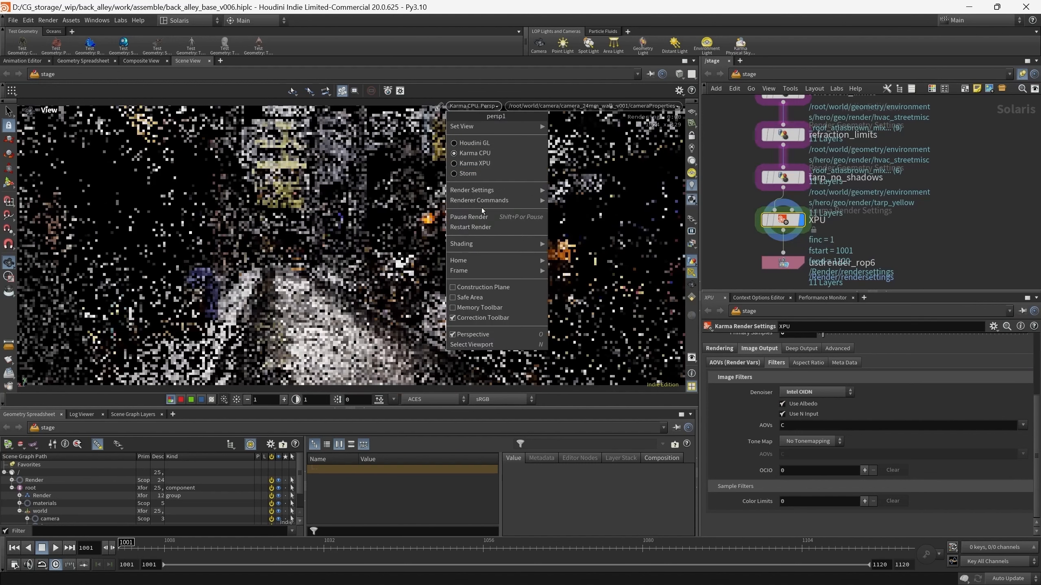
pyautogui.click(483, 216)
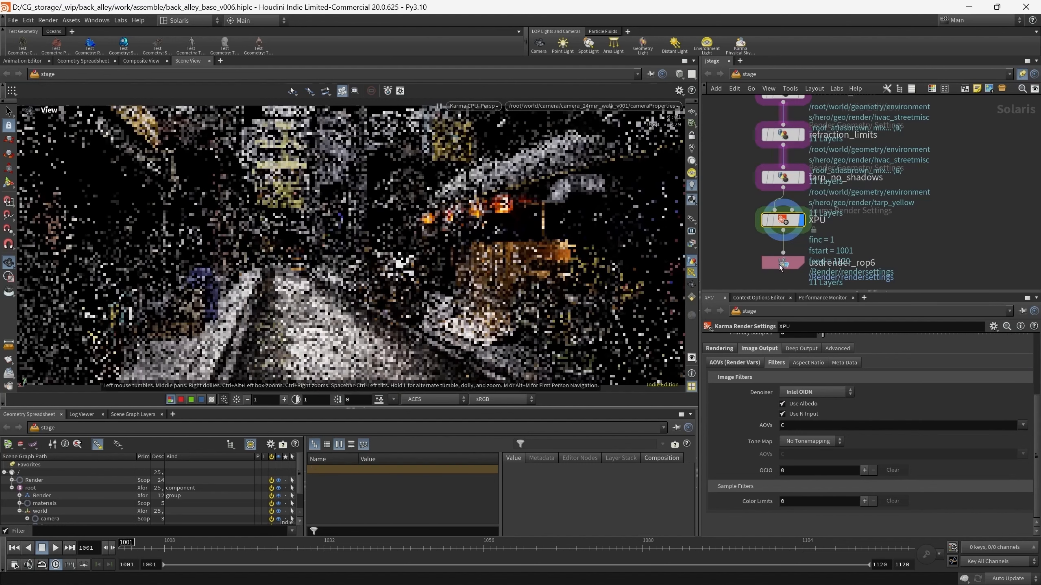
pyautogui.click(1022, 426)
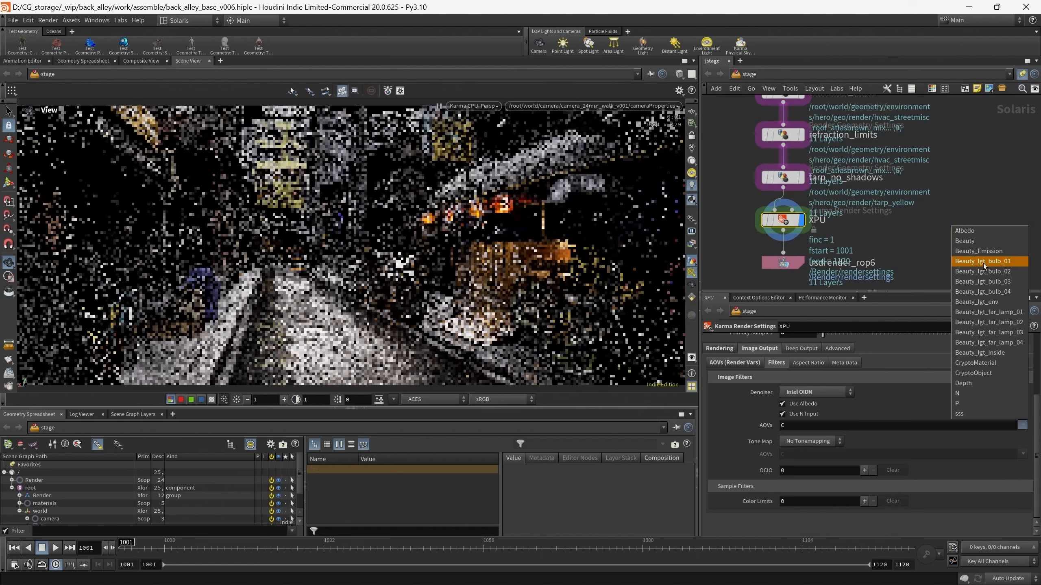
pyautogui.click(982, 261)
pyautogui.click(1022, 426)
pyautogui.click(1008, 272)
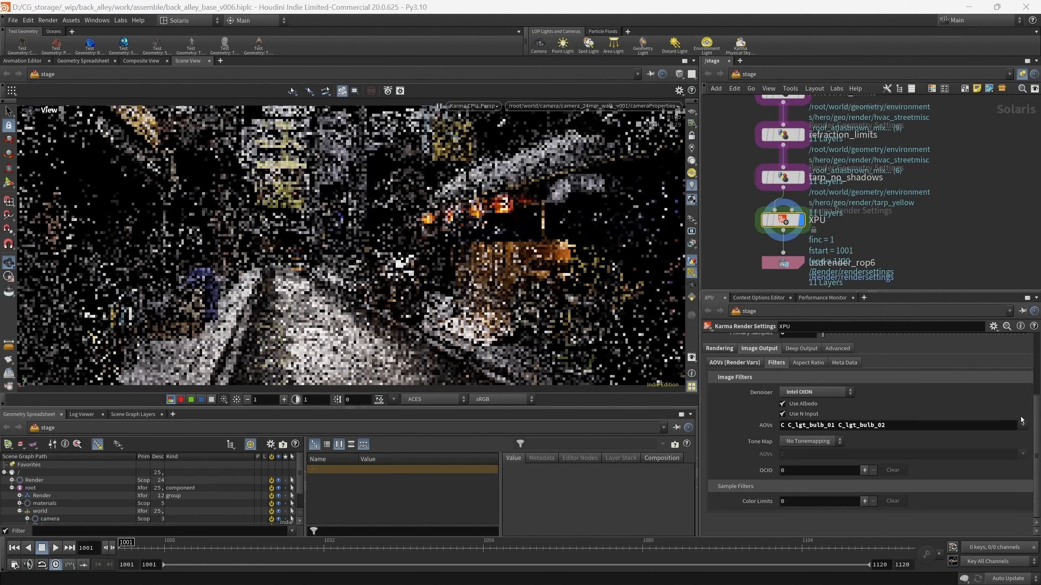
pyautogui.click(1022, 426)
pyautogui.click(1005, 282)
pyautogui.click(1022, 425)
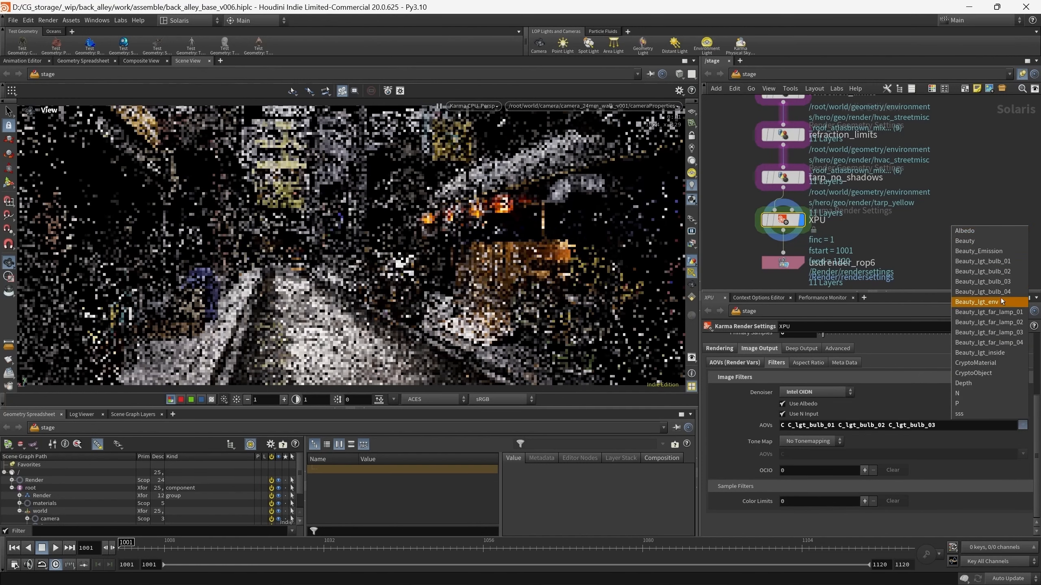
pyautogui.click(982, 292)
# - Add the environment light, far lamps 01 through 04 and the inside light outputs to the denoiser's AOVs
pyautogui.click(1022, 425)
pyautogui.click(993, 302)
pyautogui.click(1022, 425)
pyautogui.click(1005, 314)
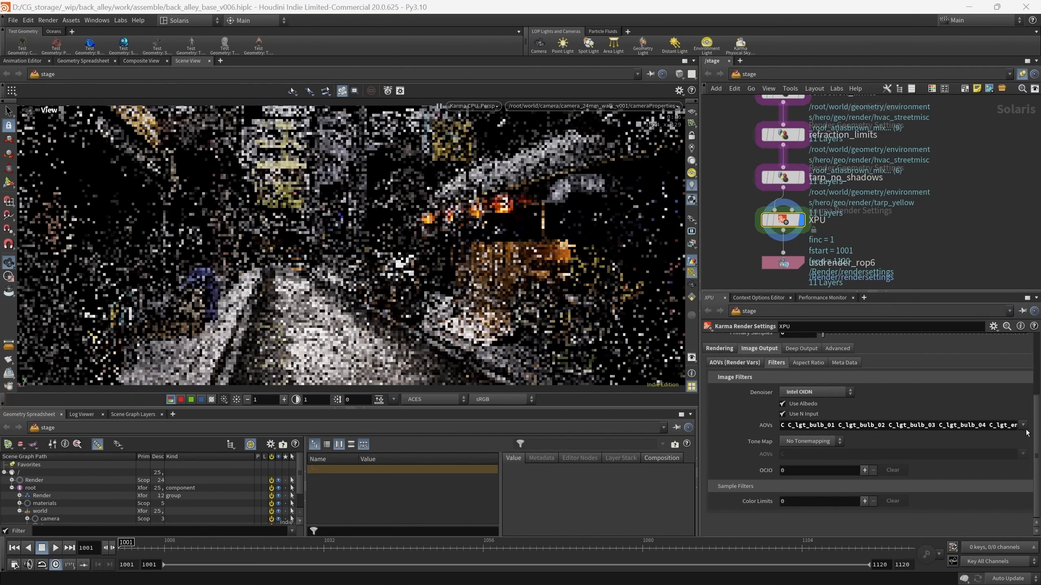
pyautogui.click(1022, 425)
pyautogui.click(1003, 323)
pyautogui.click(1022, 426)
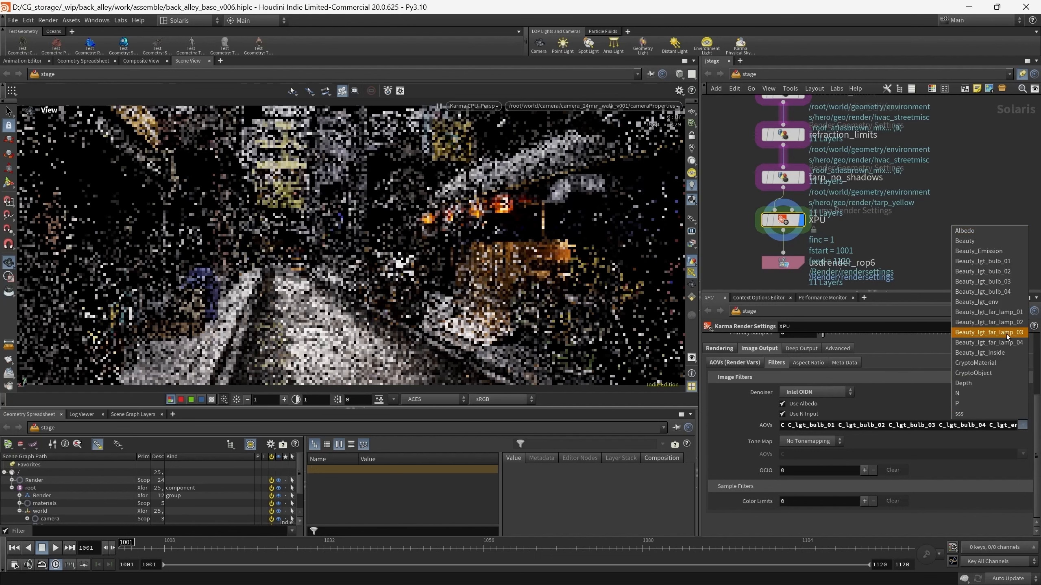
pyautogui.click(1007, 333)
pyautogui.click(1022, 425)
pyautogui.click(1004, 343)
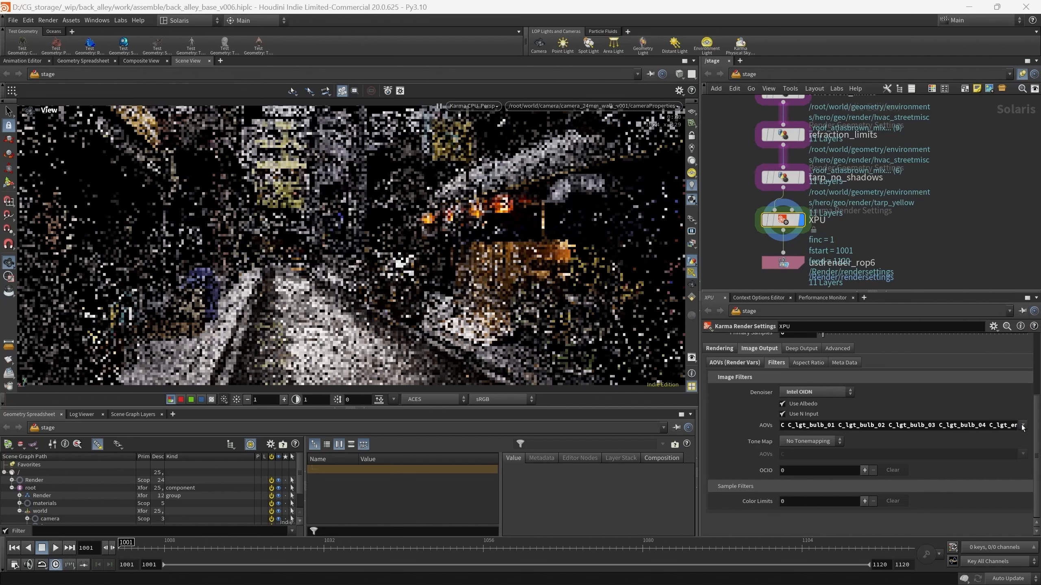
pyautogui.click(1022, 426)
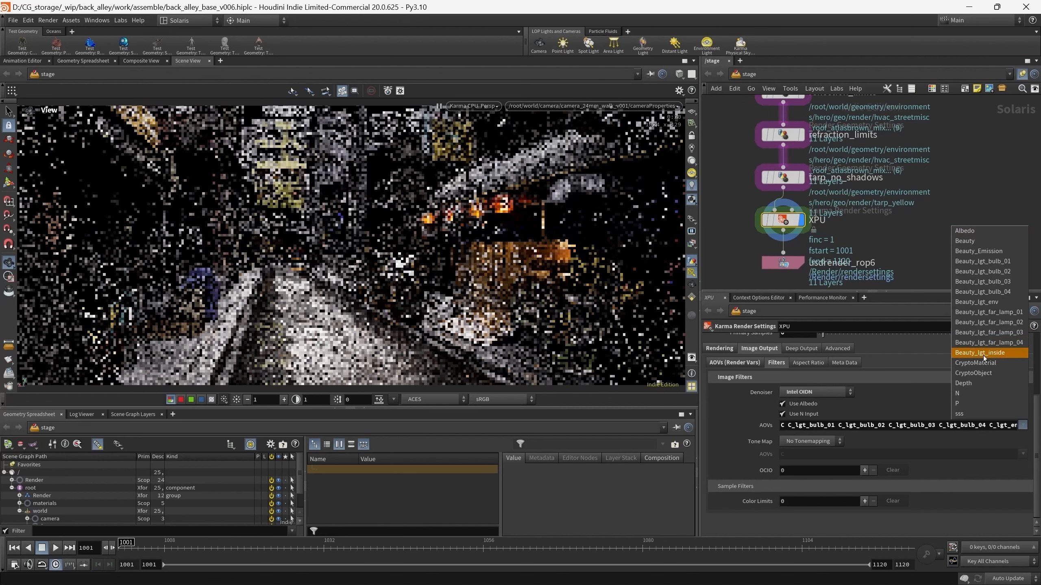
pyautogui.click(983, 353)
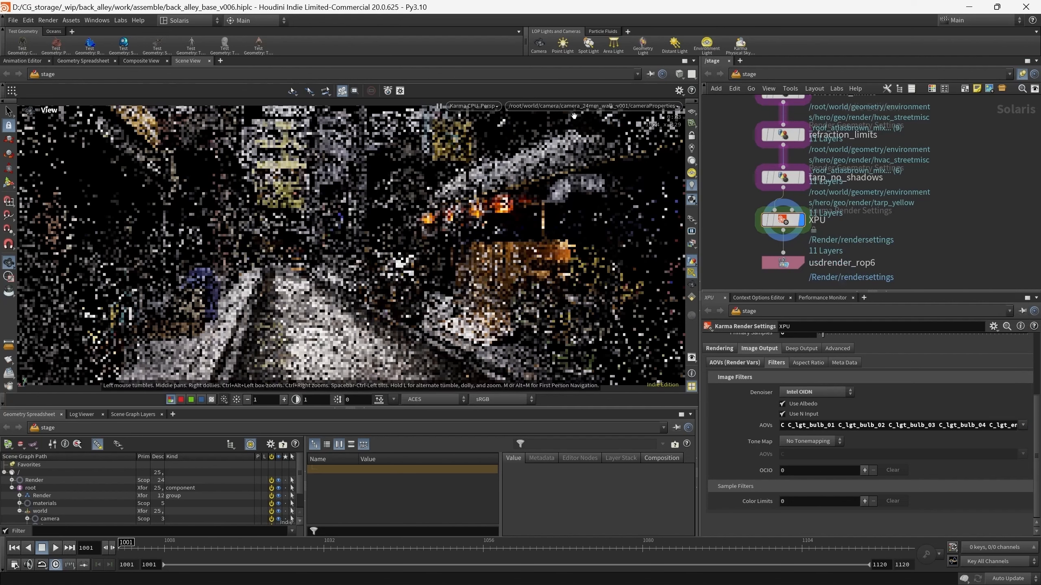
# - Restart the Karma viewport render with the extended denoiser AOV list
pyautogui.click(465, 107)
pyautogui.click(472, 228)
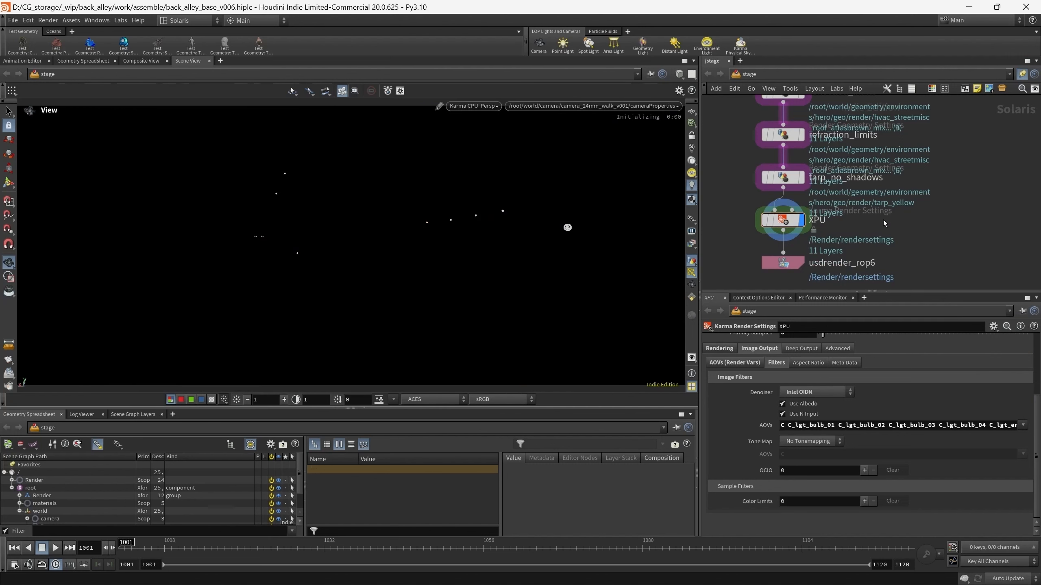
pyautogui.scroll(-3, 938, 209)
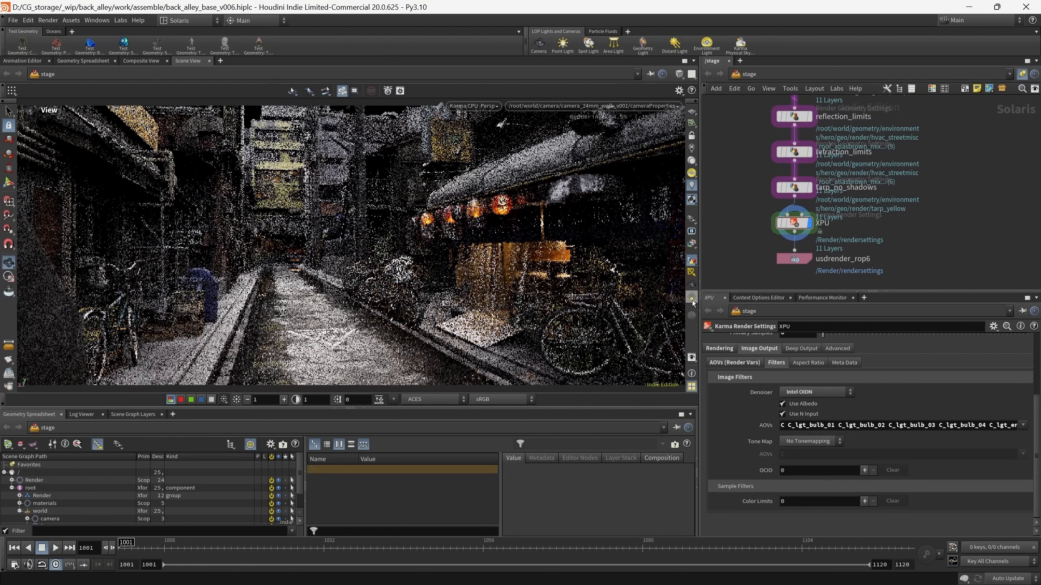
# - Expand the geometry environments in the scene graph and select bike_shop_01, bike_shop_02 and office_building_01 to examine their outlines in the viewport
pyautogui.scroll(-3, 29, 517)
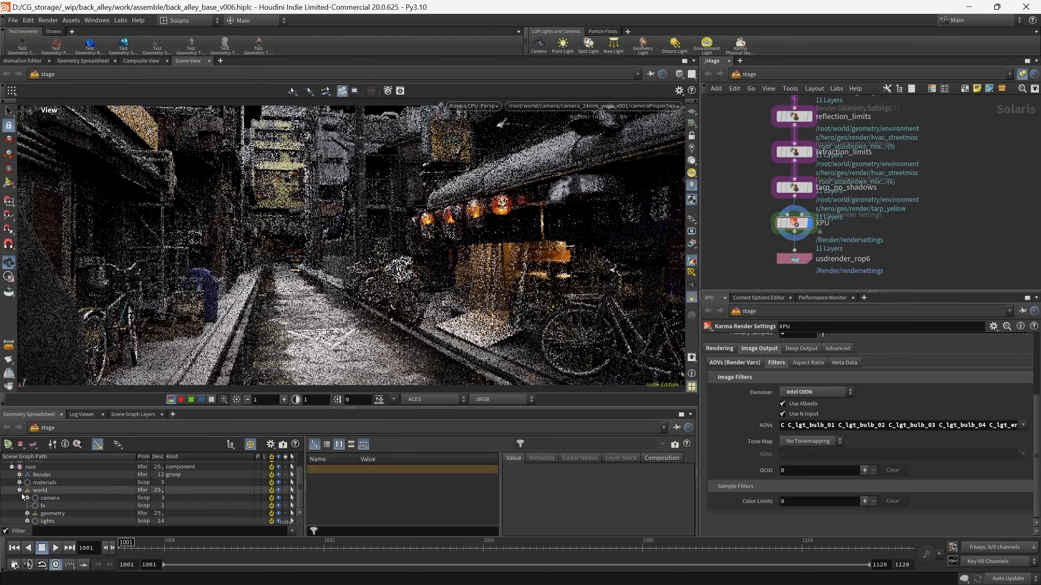
pyautogui.click(28, 514)
pyautogui.scroll(-2, 76, 515)
pyautogui.click(34, 513)
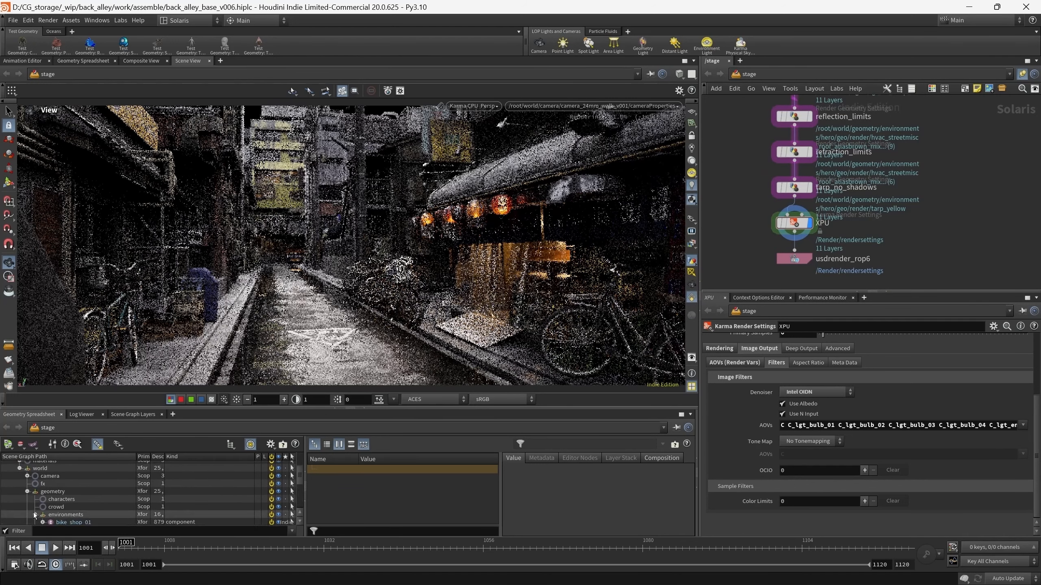
pyautogui.scroll(-4, 103, 507)
pyautogui.scroll(3, 95, 505)
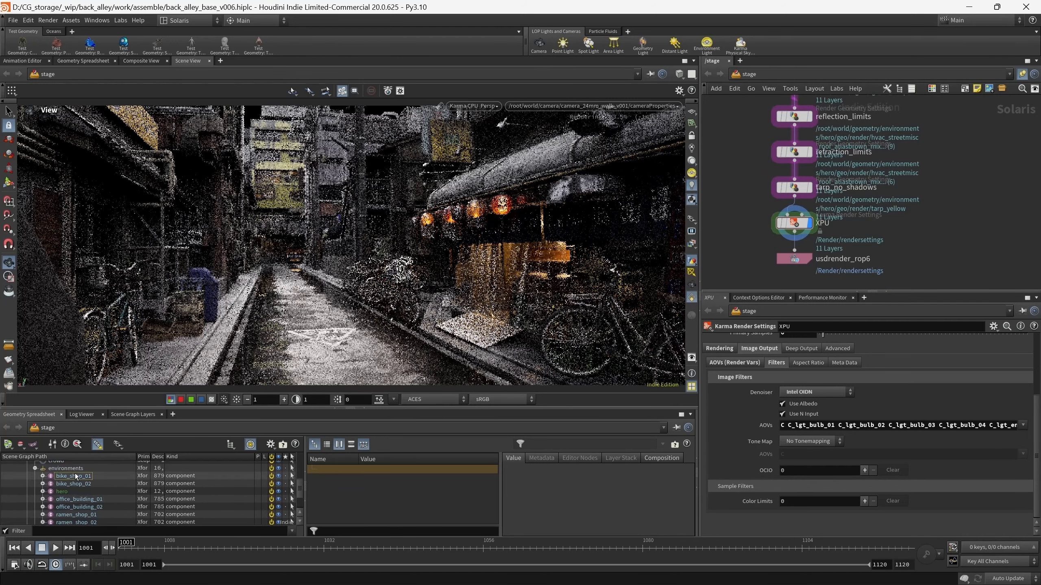
pyautogui.click(75, 476)
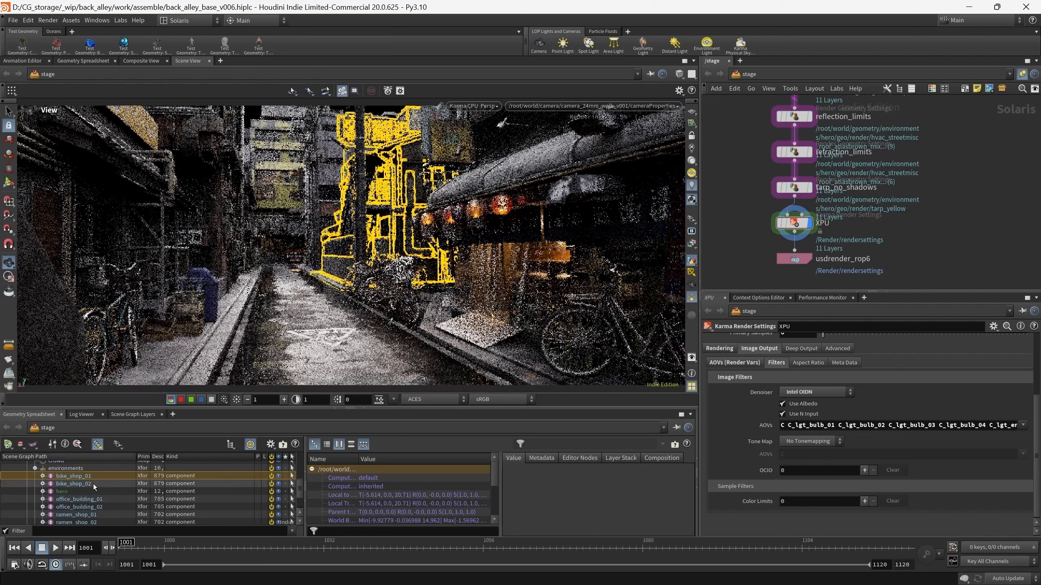
pyautogui.click(84, 484)
pyautogui.click(94, 499)
pyautogui.keyDown('shift'); pyautogui.click(95, 507); pyautogui.keyUp('shift')
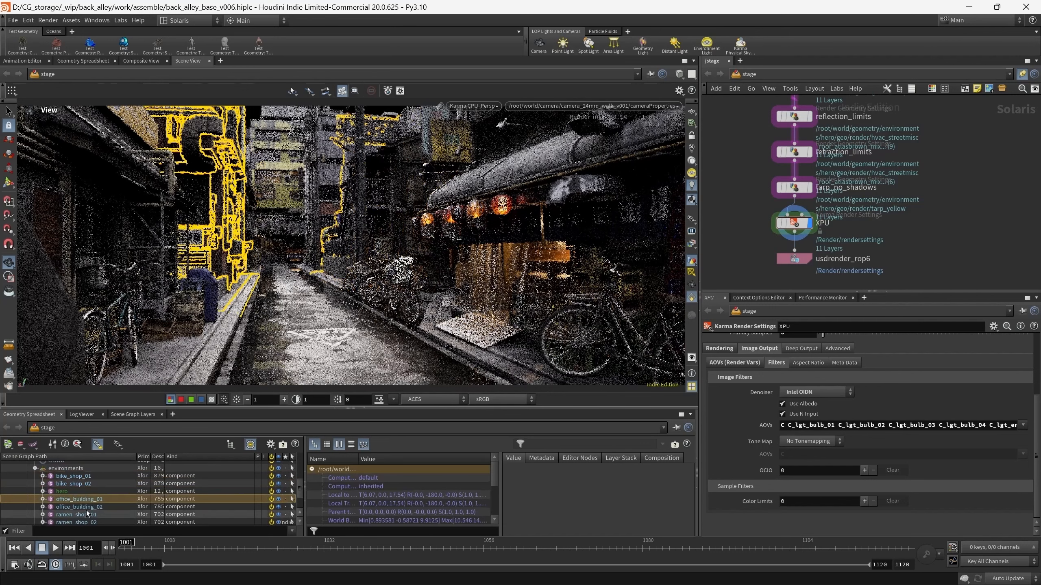
# - Collapse the environments and geometry branches in the scene graph and turn off the selection outlines in the viewport
pyautogui.click(35, 468)
pyautogui.click(28, 475)
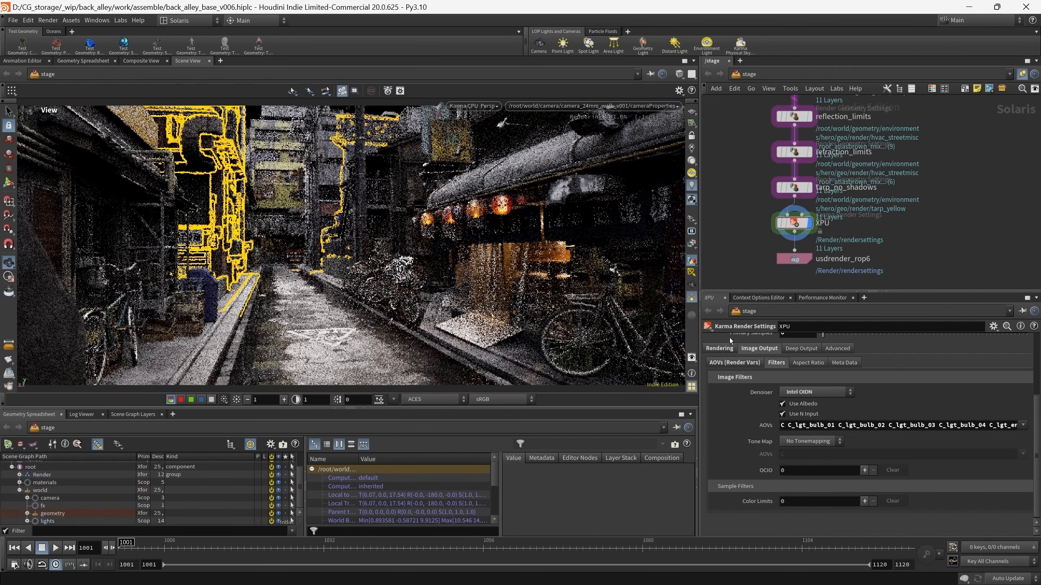
pyautogui.click(691, 299)
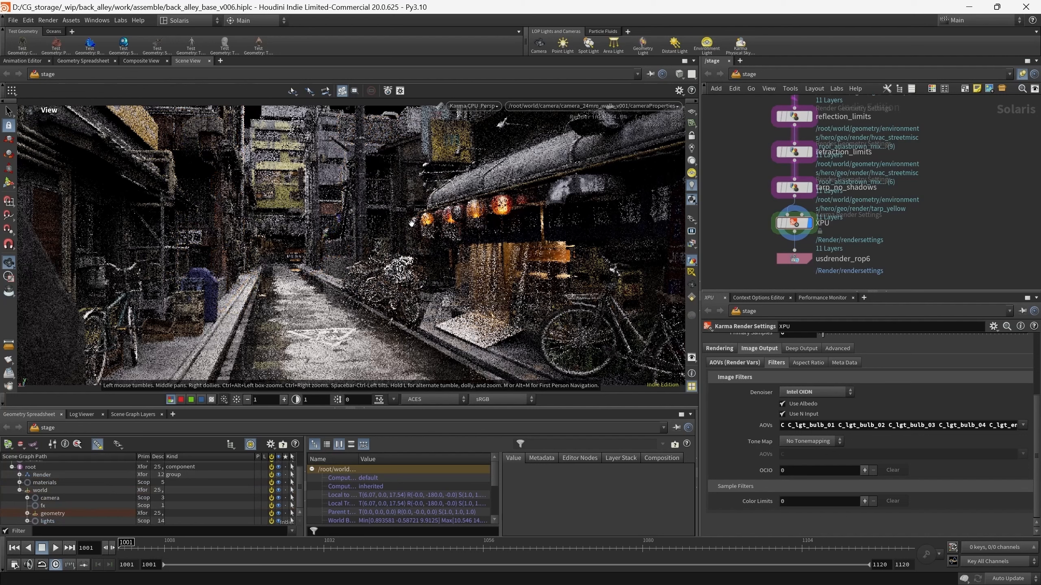
# - Display the C_lgt_env render output in the viewport to check its denoising
pyautogui.scroll(-3, 822, 203)
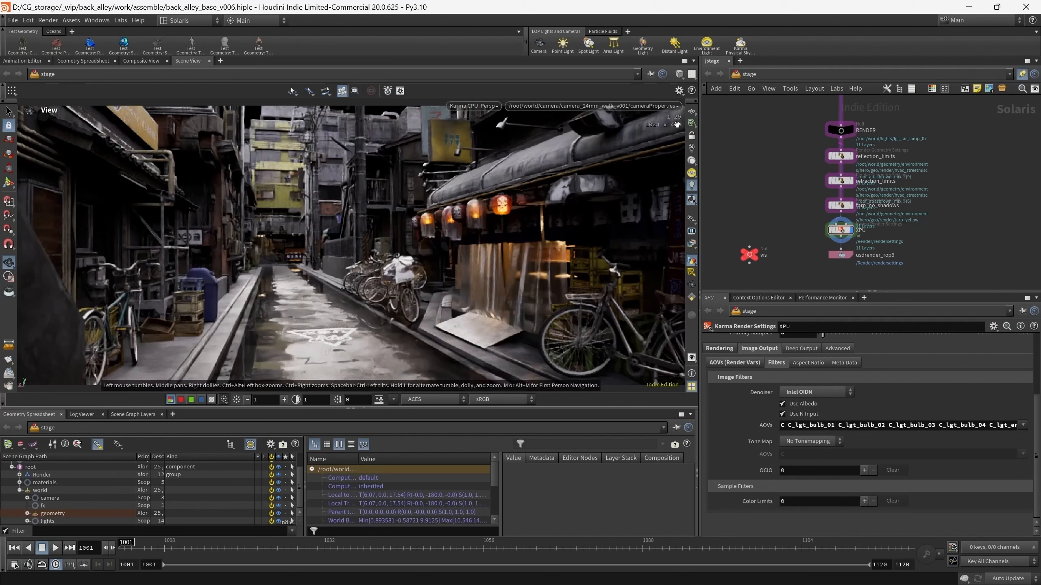
pyautogui.click(692, 243)
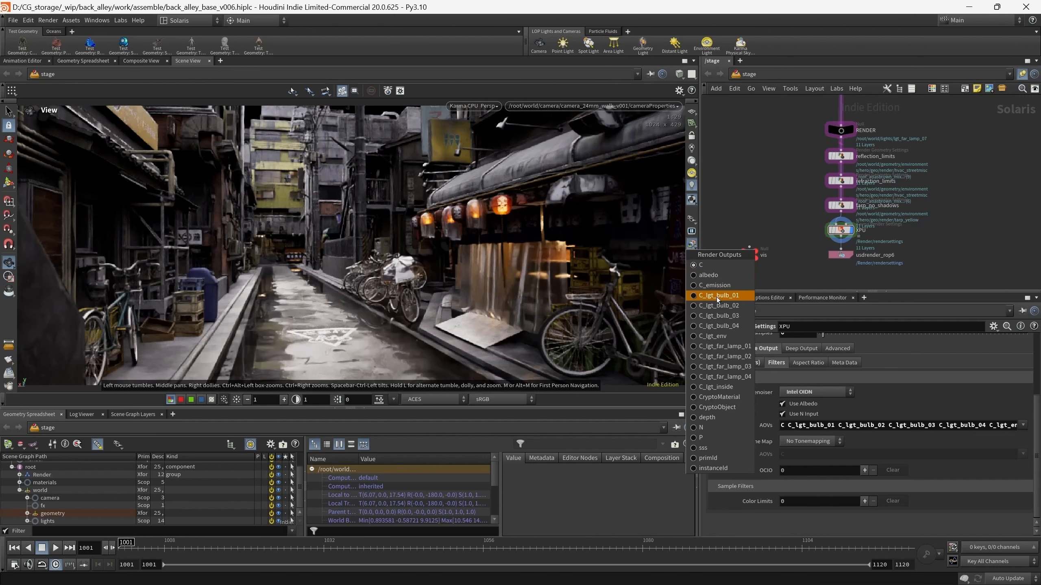
pyautogui.click(708, 337)
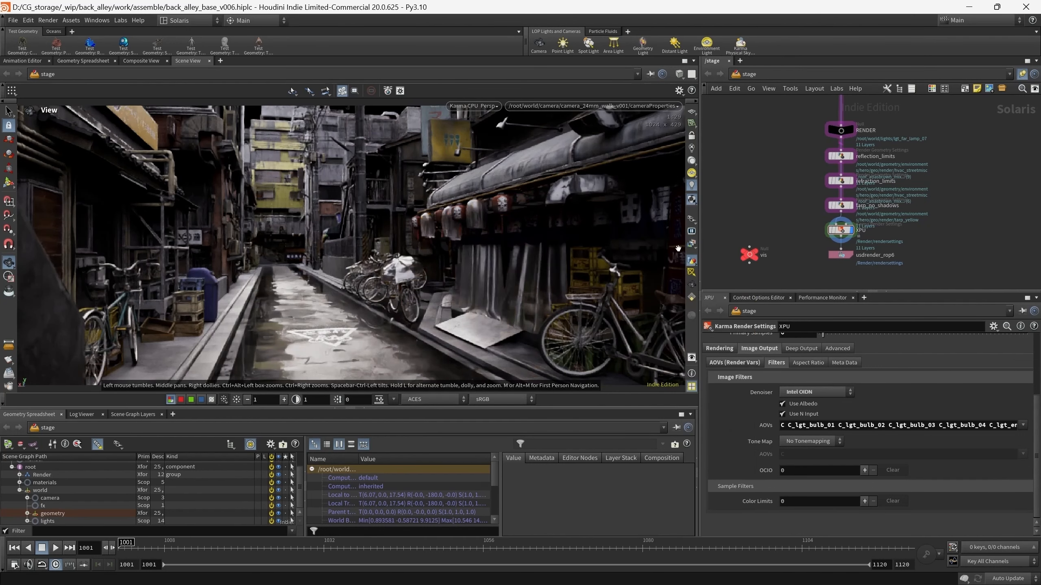
# - Check the C_lgt_far_lamp_01 render output in the viewport and return the display to the C output
pyautogui.click(691, 244)
pyautogui.click(711, 351)
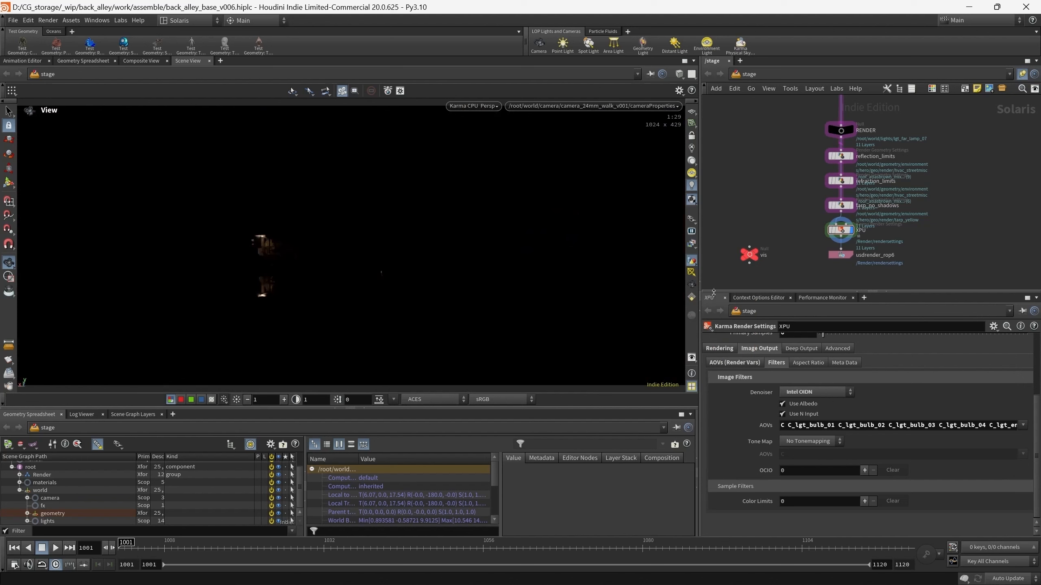
pyautogui.click(692, 243)
pyautogui.click(714, 267)
# - Display the C_lgt_env output of the Karma XPU render in the viewport
pyautogui.scroll(-3, 766, 196)
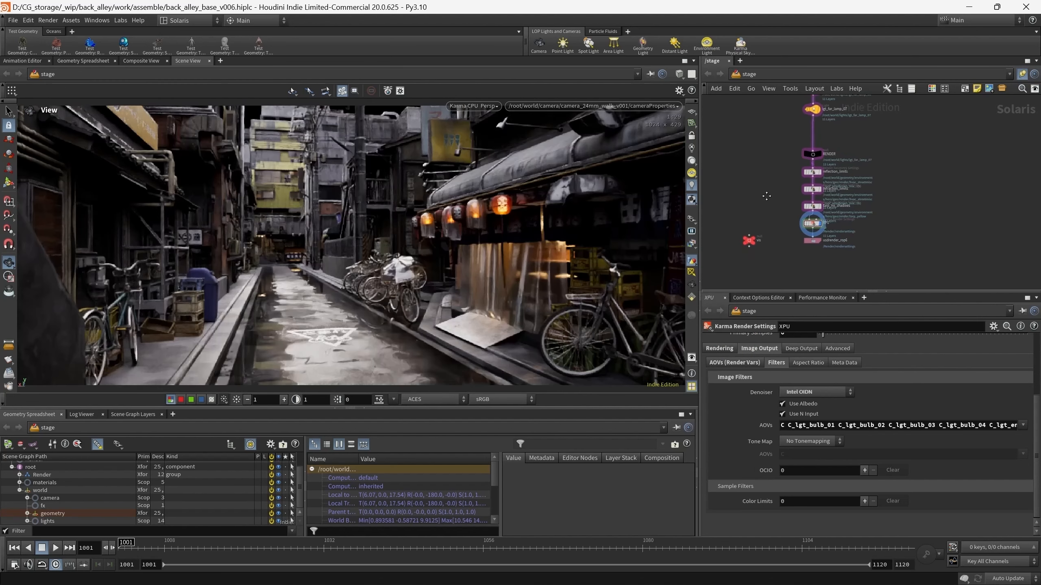
pyautogui.scroll(3, 775, 213)
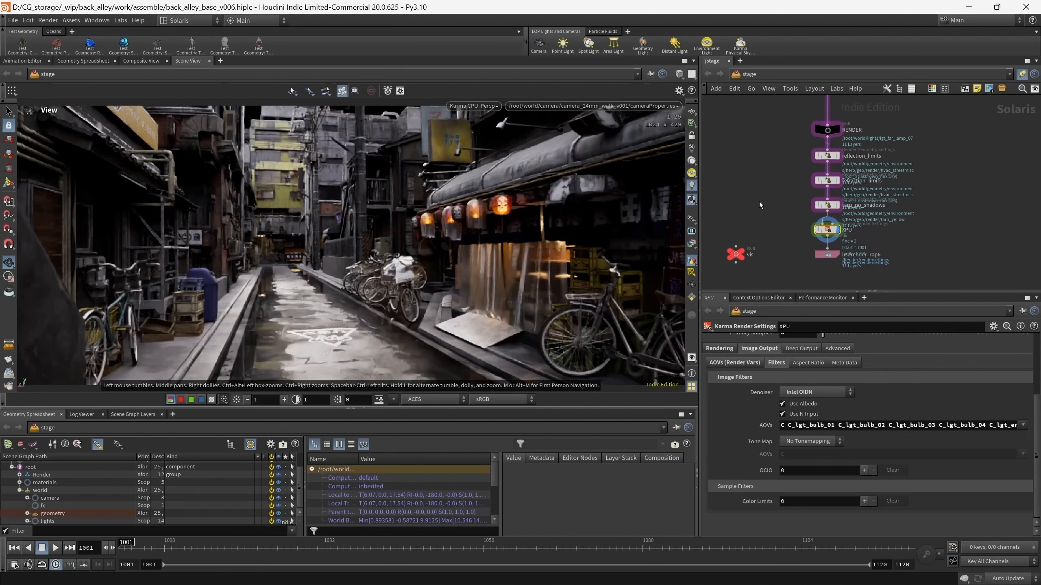
pyautogui.moveTo(761, 199); pyautogui.dragTo(760, 201, button='middle')
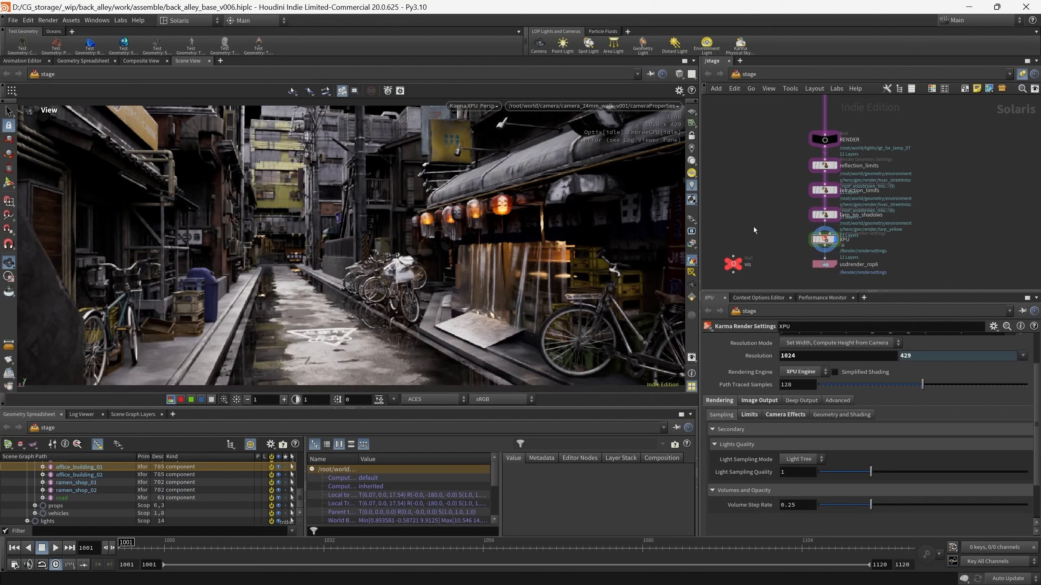
pyautogui.scroll(2, 762, 237)
pyautogui.click(691, 245)
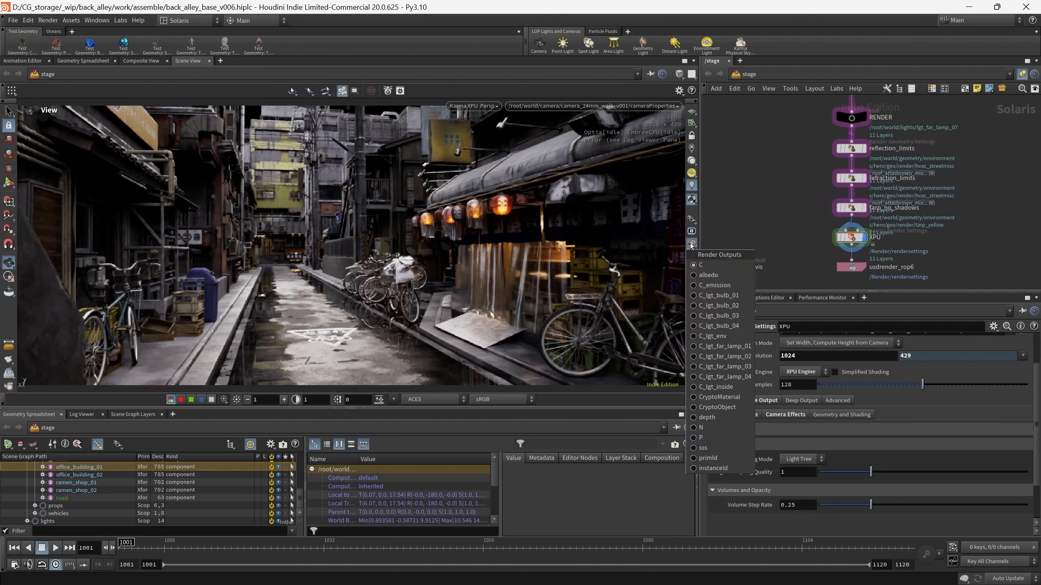
pyautogui.click(711, 337)
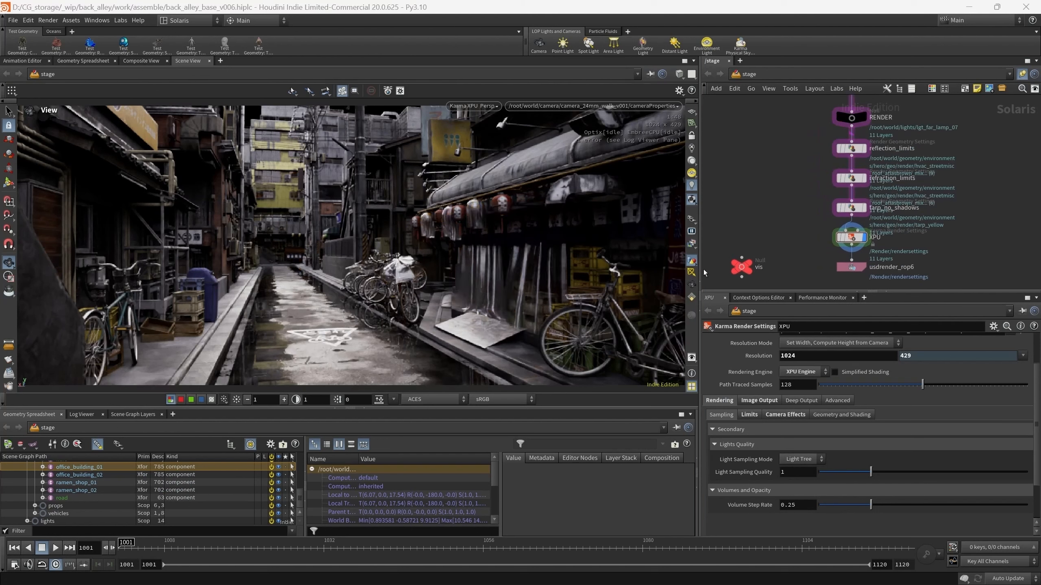
# - Examine the C_lgt_inside render output with the viewport's display brightness raised in stages, and reset the brightness
pyautogui.click(691, 245)
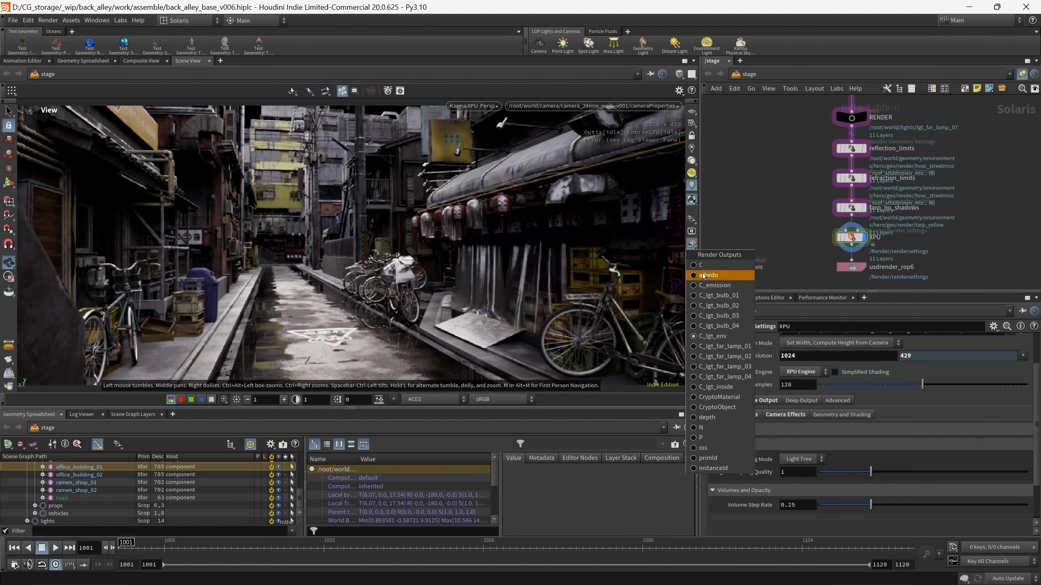
pyautogui.click(716, 386)
pyautogui.click(284, 400)
pyautogui.click(283, 399)
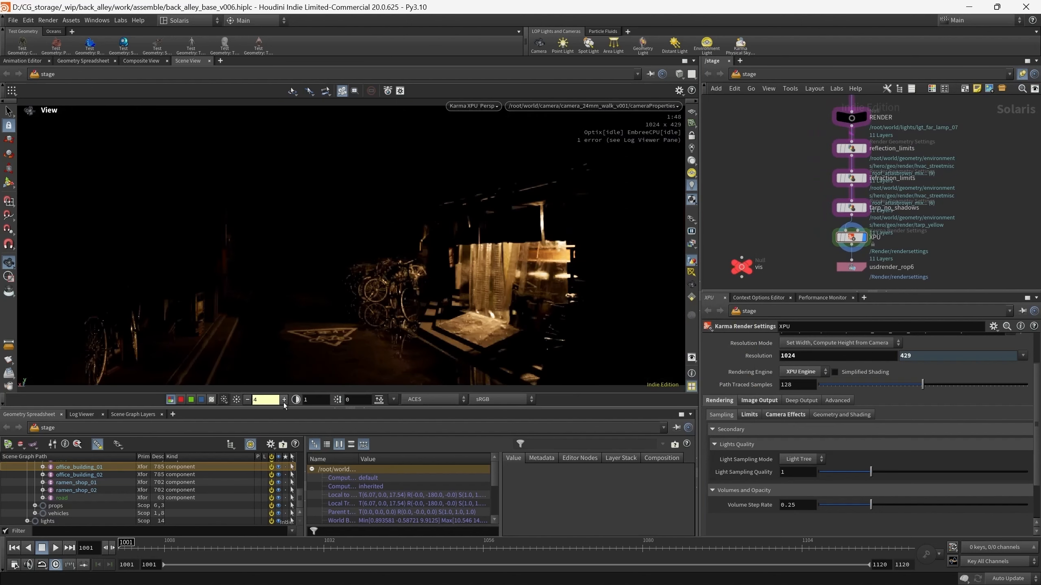
pyautogui.click(283, 400)
pyautogui.click(283, 400)
pyautogui.click(236, 401)
# - Display the C_lgt_bulb_01, C_lgt_bulb_02 and C_lgt_bulb_03 render outputs one after another
pyautogui.click(692, 245)
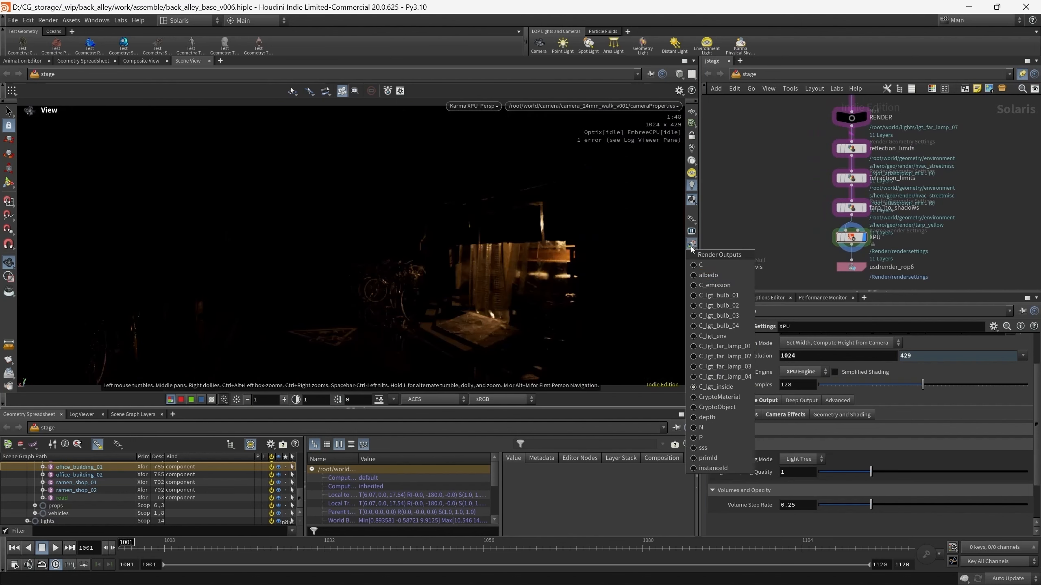
pyautogui.click(720, 298)
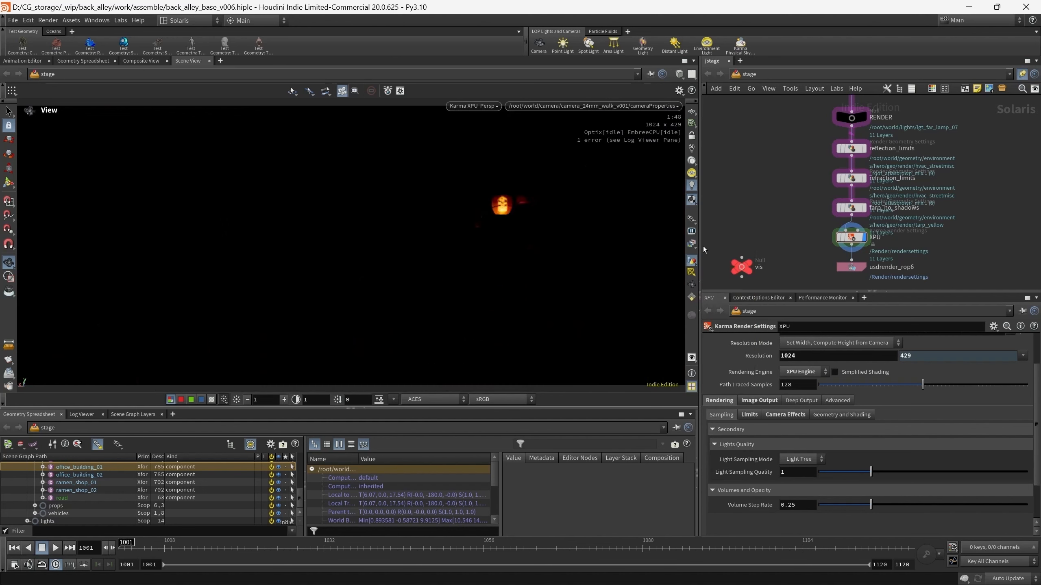
pyautogui.click(691, 244)
pyautogui.click(730, 306)
pyautogui.click(691, 245)
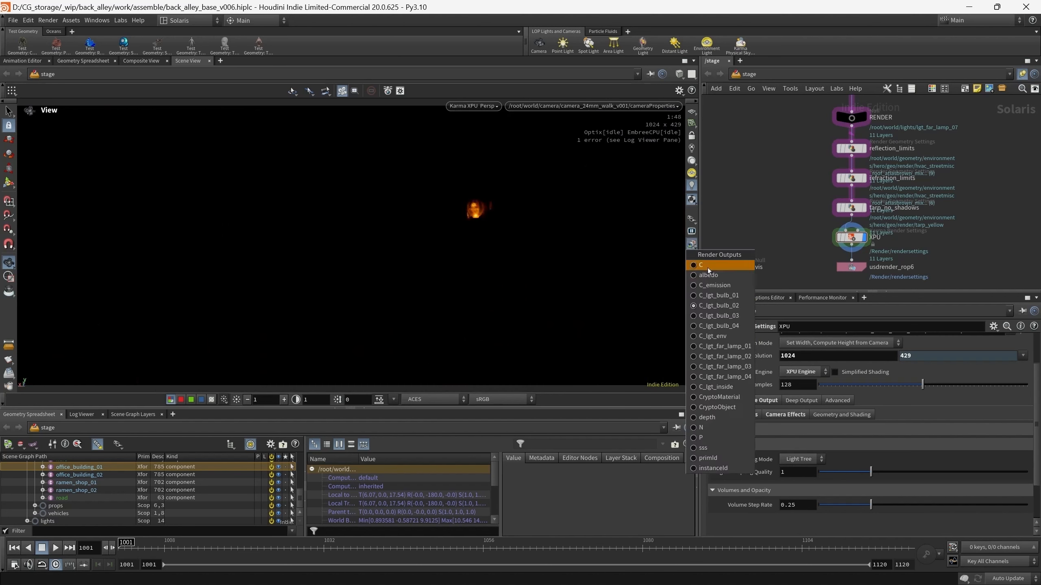
pyautogui.click(732, 314)
# - Examine the C_lgt_bulb_04 render output with the display brightness raised to 512, and reset the brightness
pyautogui.click(692, 244)
pyautogui.click(731, 325)
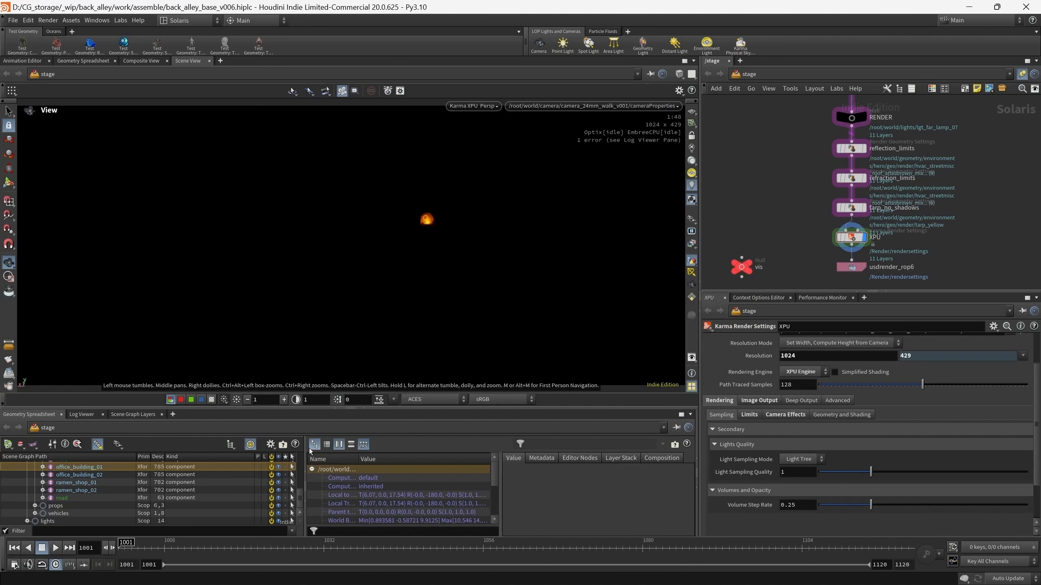
pyautogui.tripleClick(283, 401)
pyautogui.tripleClick(284, 402)
pyautogui.tripleClick(283, 401)
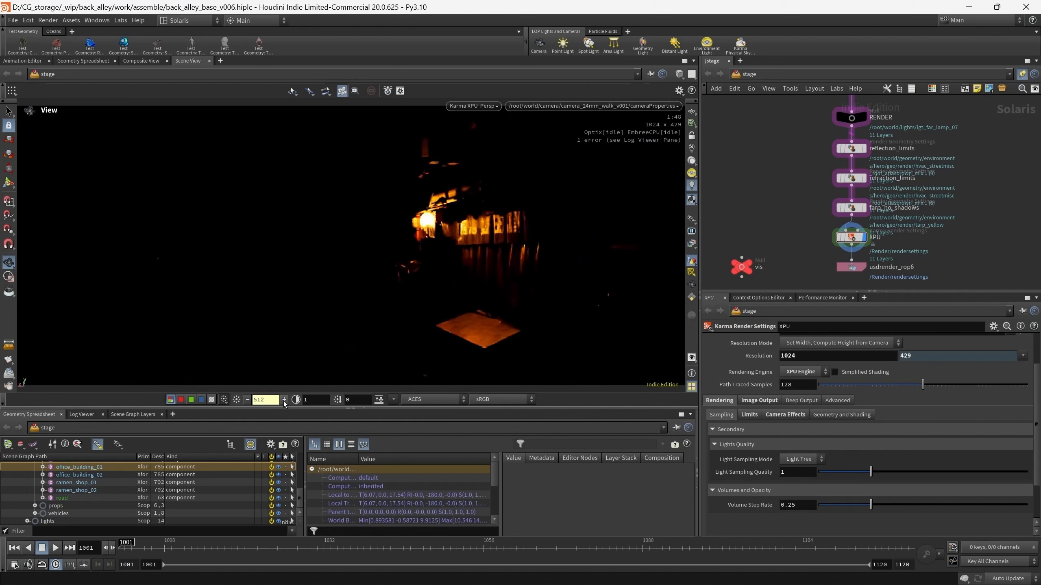
pyautogui.click(237, 399)
# - Examine the C_lgt_far_lamp_01 render output at a raised display brightness and reset the brightness
pyautogui.click(691, 245)
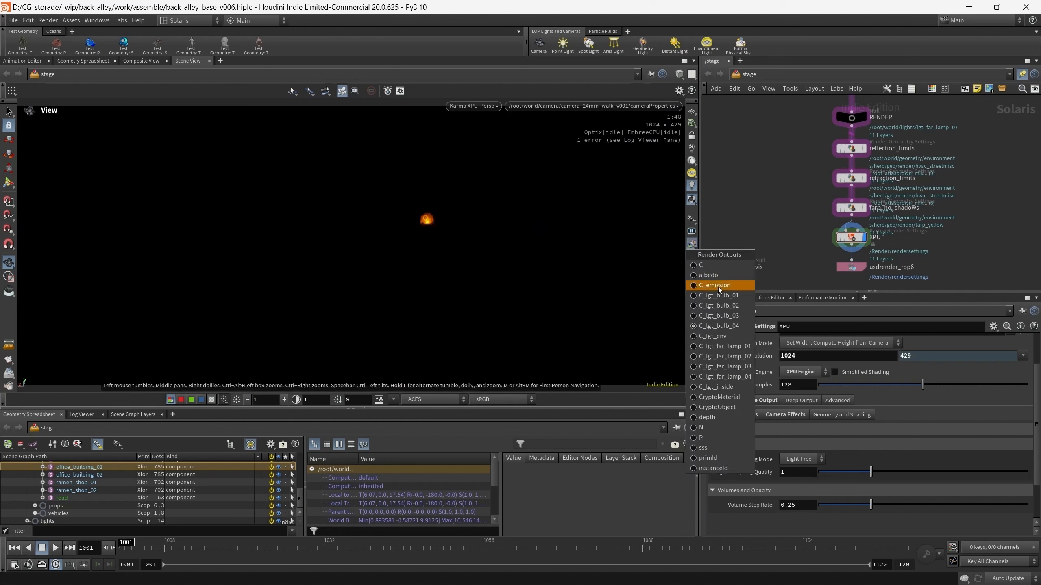
pyautogui.click(736, 349)
pyautogui.click(283, 404)
pyautogui.click(282, 403)
pyautogui.click(283, 403)
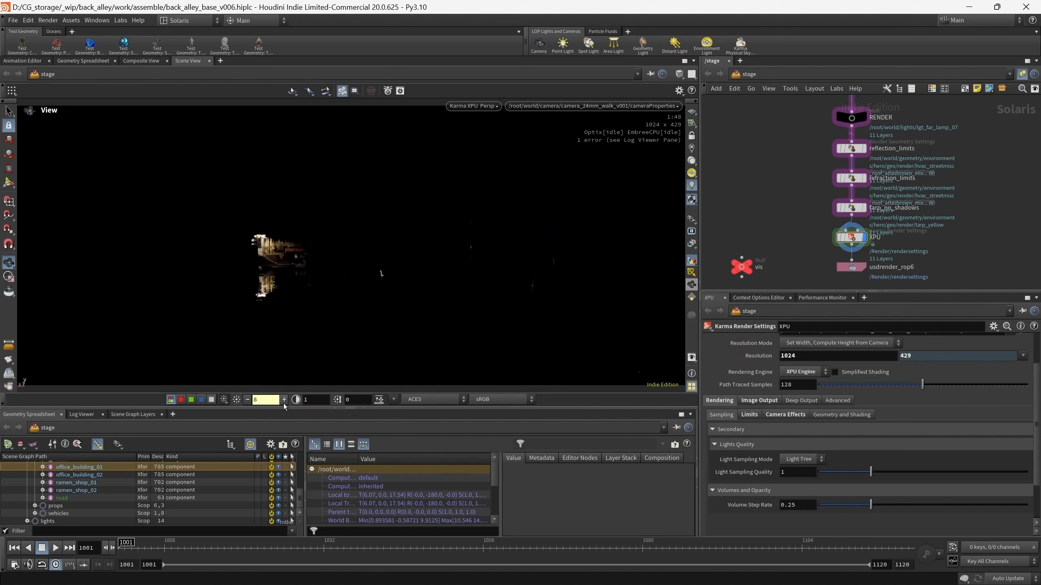
pyautogui.click(283, 403)
pyautogui.click(283, 404)
pyautogui.click(241, 400)
# - Display the C_lgt_far_lamp_02, C_lgt_far_lamp_03 and C_lgt_far_lamp_04 render outputs one after another
pyautogui.click(690, 244)
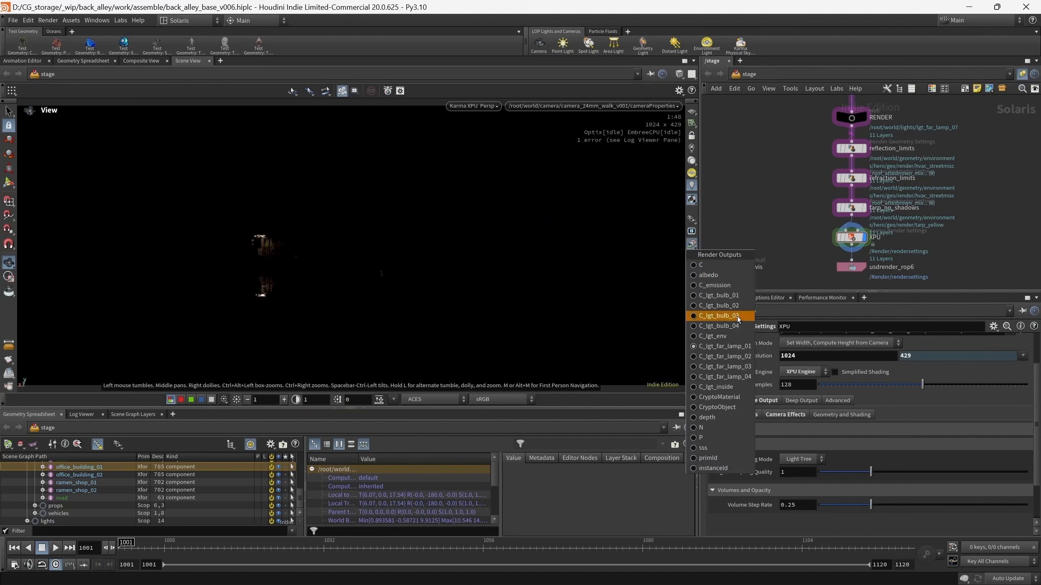
pyautogui.click(735, 357)
pyautogui.click(694, 263)
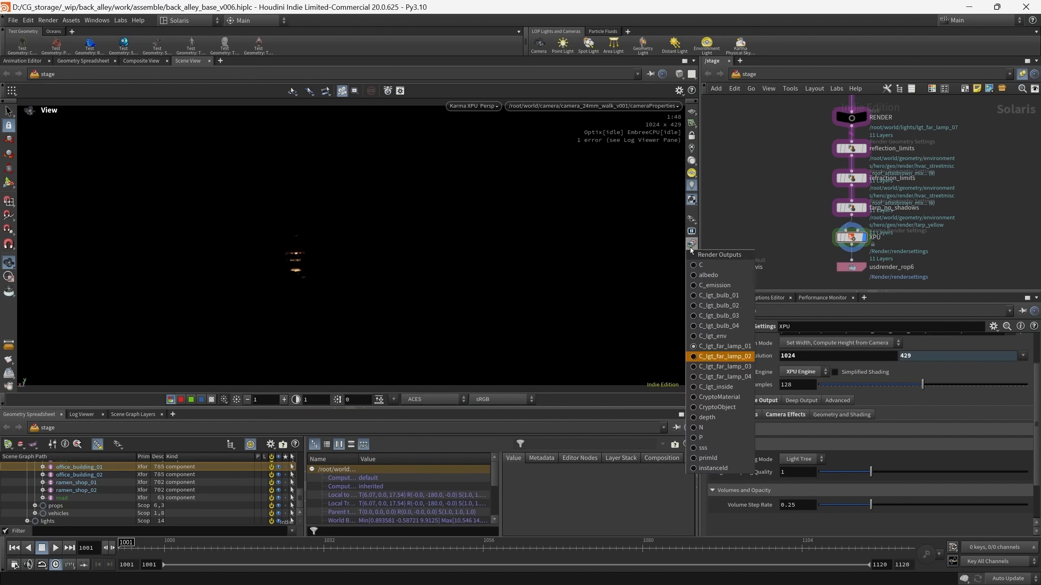
pyautogui.click(733, 368)
pyautogui.click(695, 241)
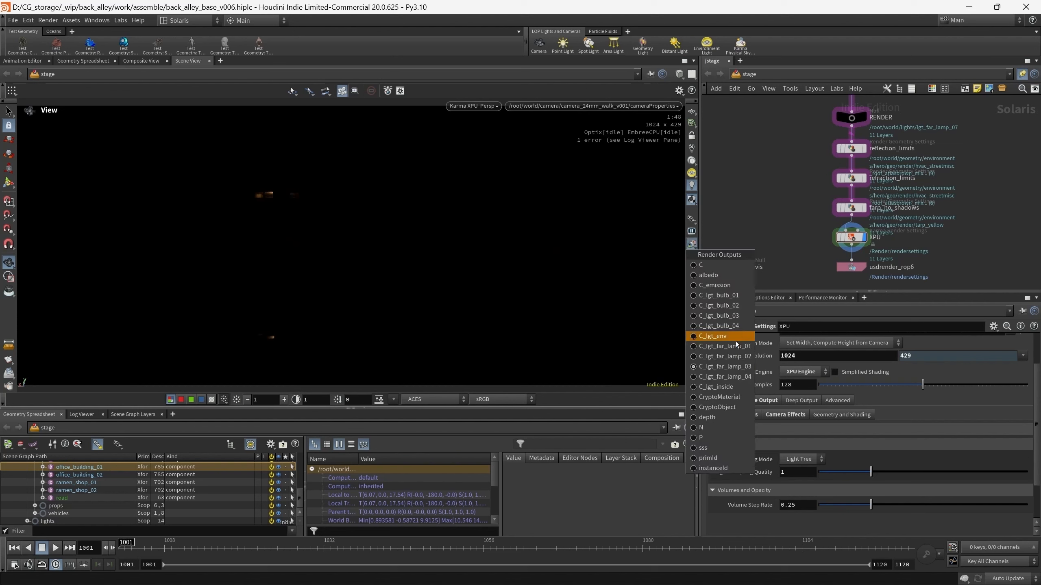
pyautogui.click(730, 377)
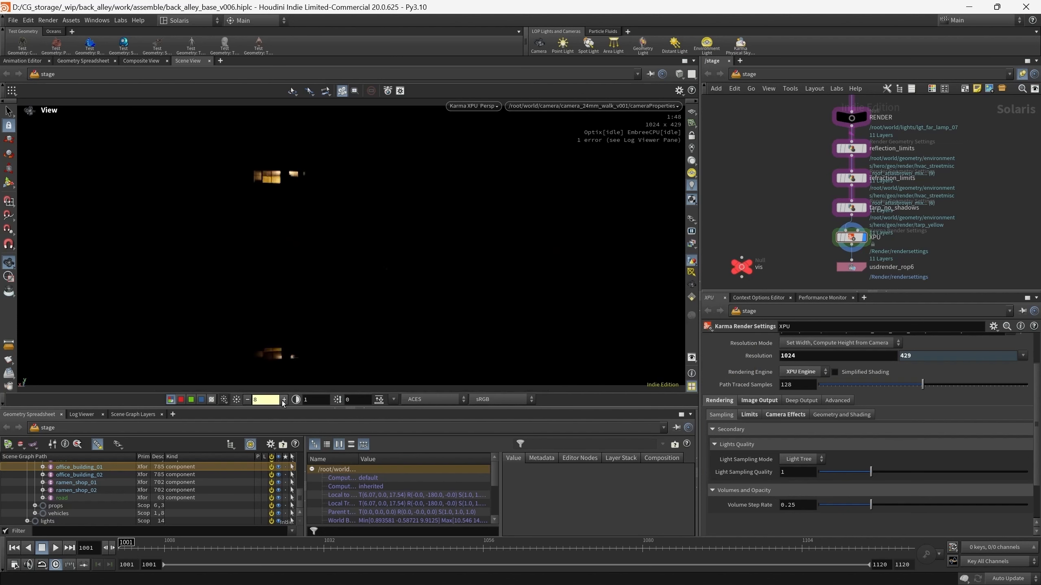
# - Display the albedo render output and the C_emission output in the viewport
pyautogui.click(691, 244)
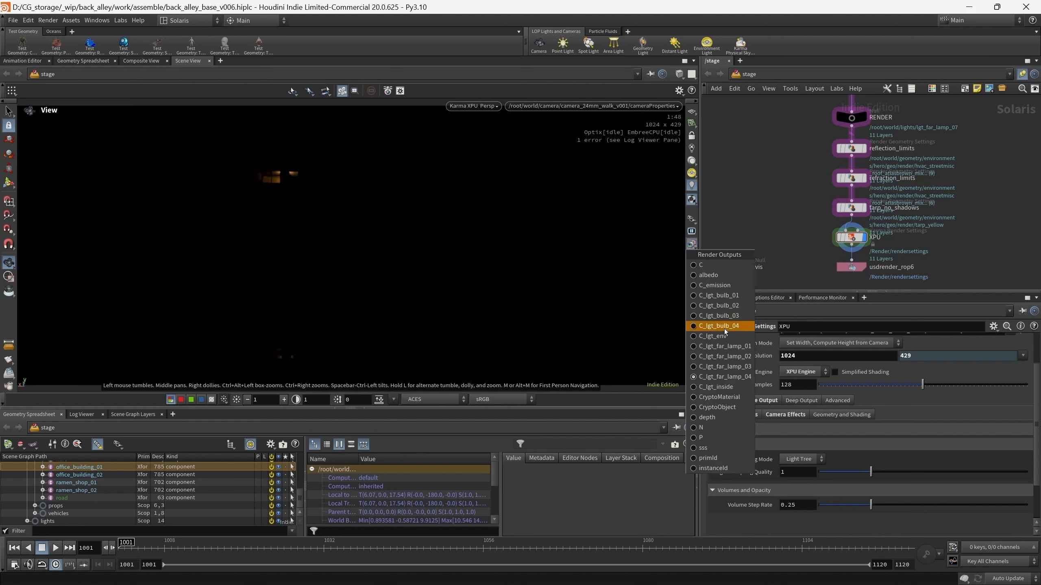
pyautogui.click(720, 276)
pyautogui.click(691, 245)
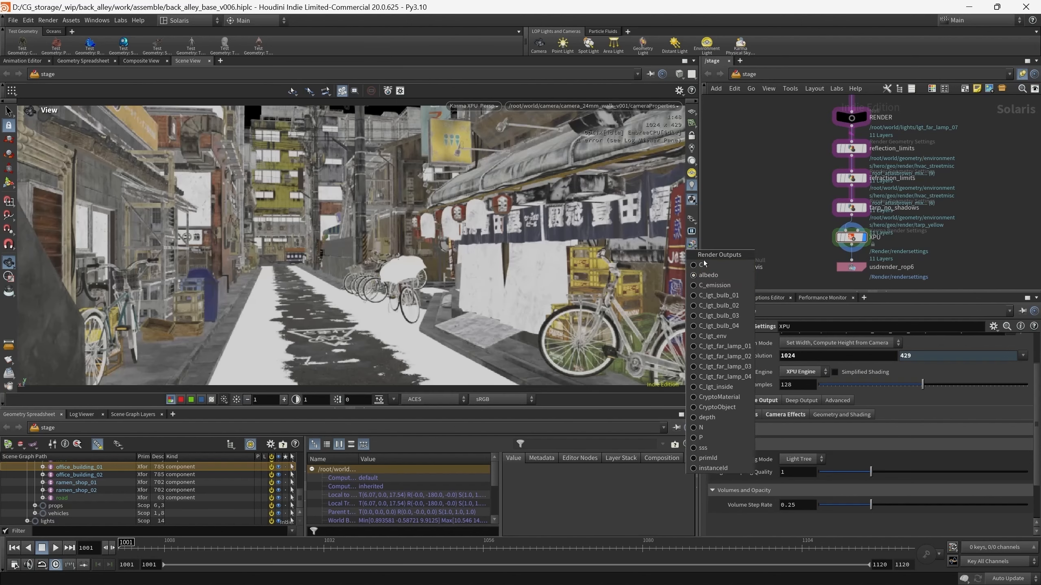
pyautogui.click(700, 286)
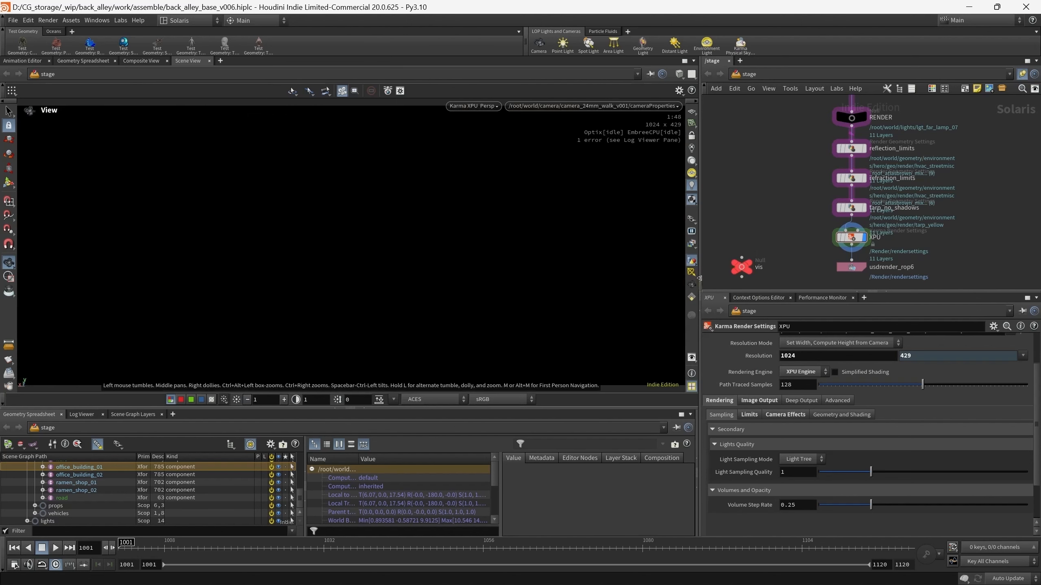
# - Display the CryptoMaterial render output and the CryptoObject output in the viewport
pyautogui.click(691, 244)
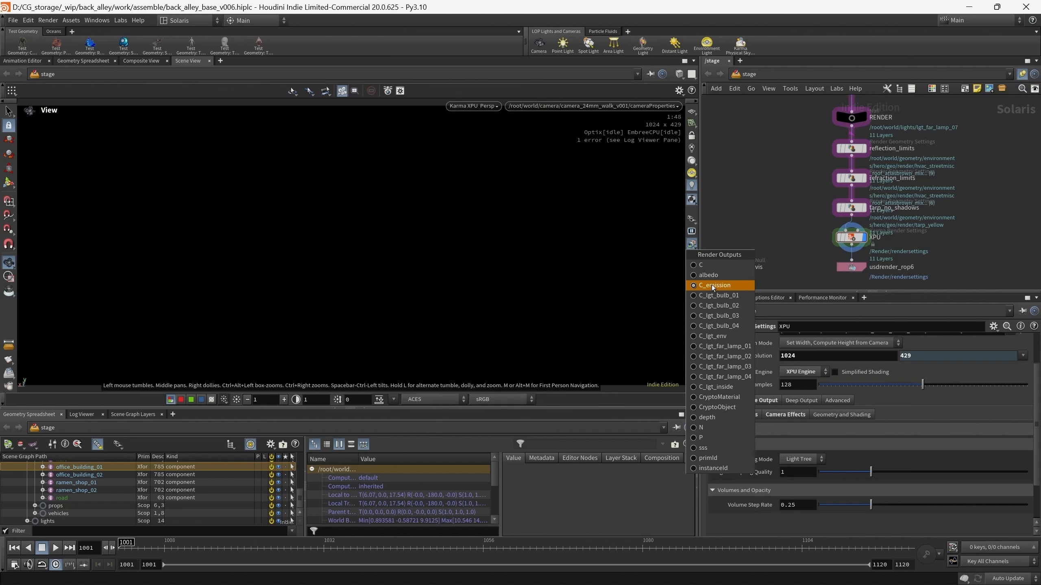
pyautogui.click(718, 397)
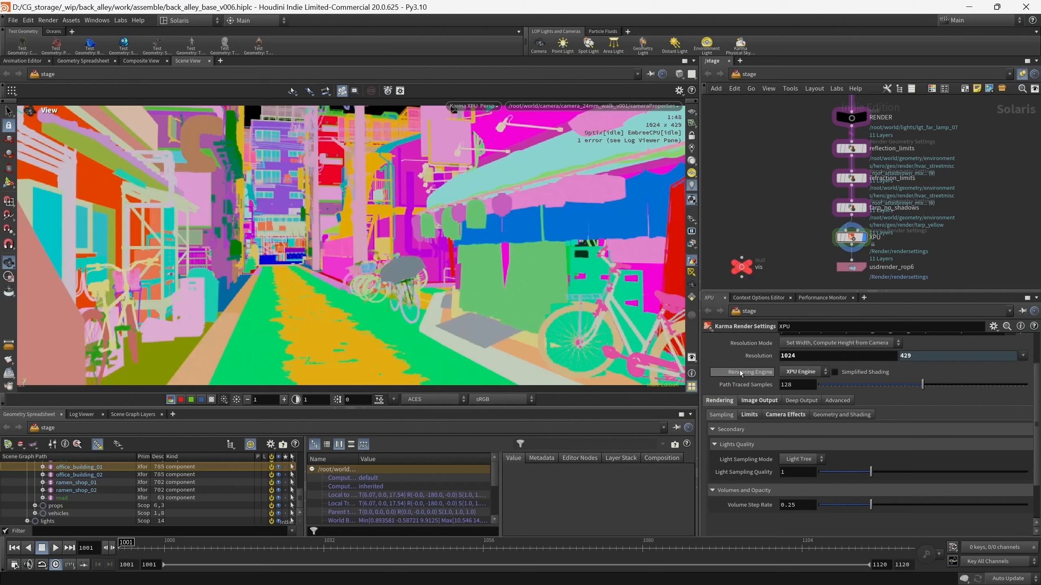
pyautogui.click(691, 245)
pyautogui.click(733, 408)
# - Examine the depth render output at a lowered display brightness and reset the brightness
pyautogui.click(692, 260)
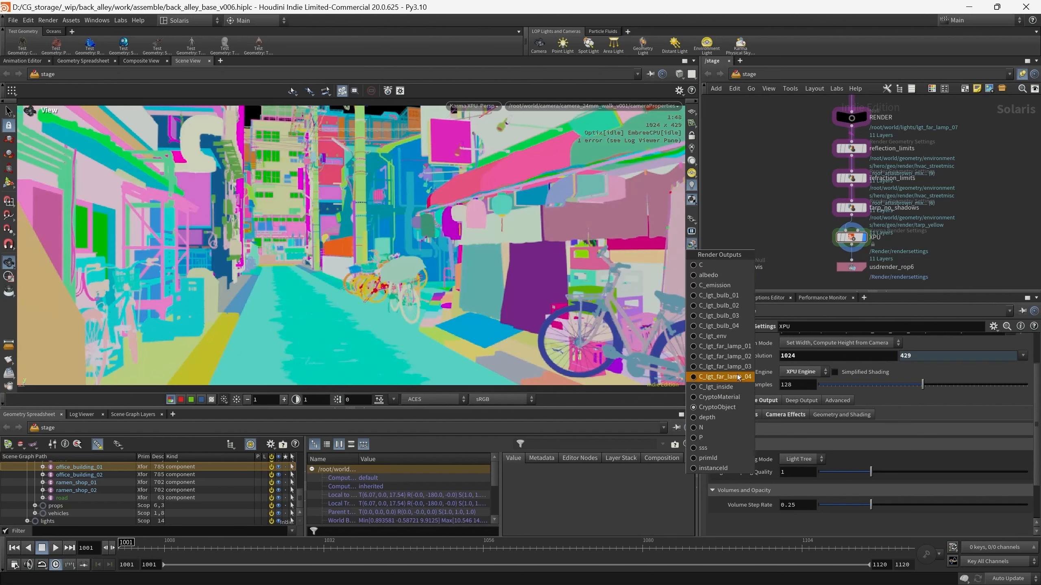
pyautogui.click(721, 417)
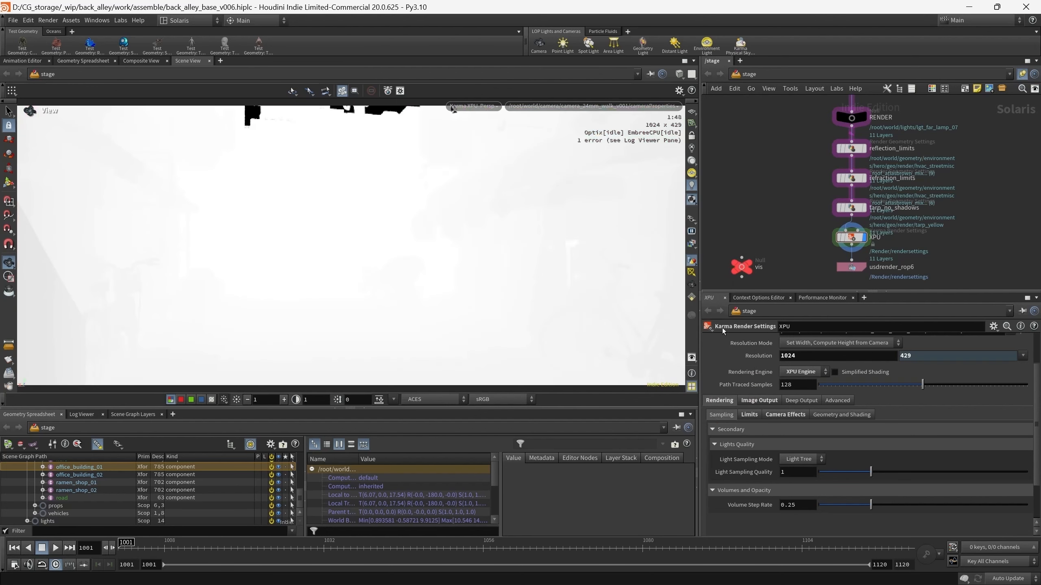
pyautogui.click(247, 401)
pyautogui.click(247, 401)
pyautogui.click(247, 401)
pyautogui.click(237, 400)
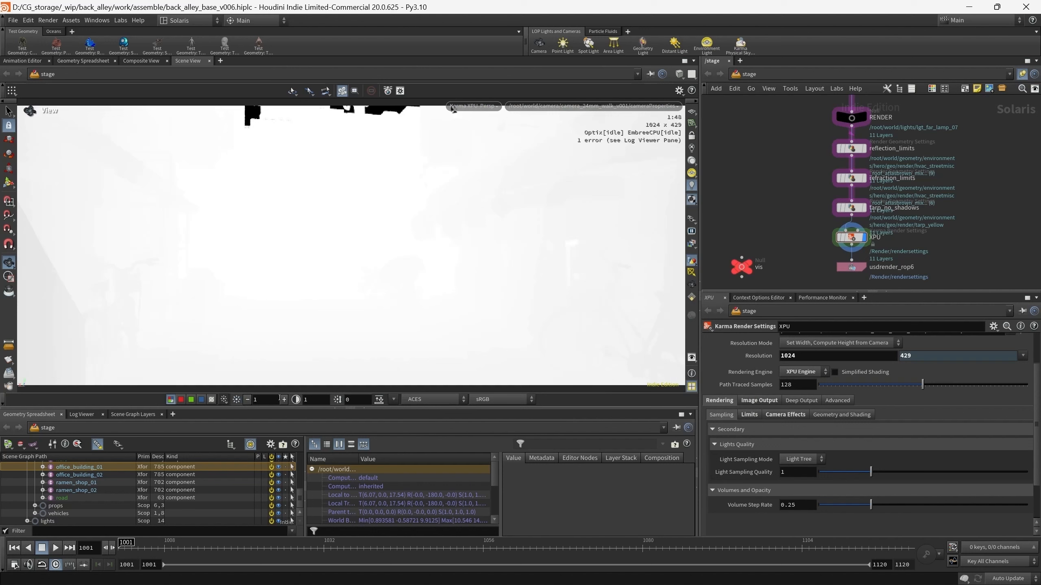
# - Display the N output, and examine the P output with the display brightness lowered to 0.03125 before resetting it
pyautogui.click(692, 260)
pyautogui.click(722, 426)
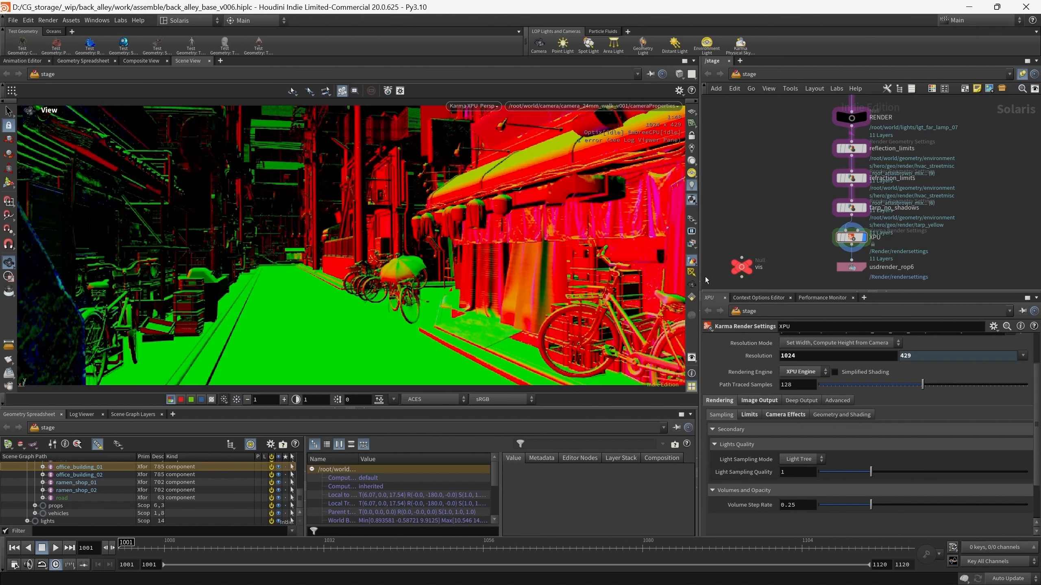
pyautogui.click(692, 245)
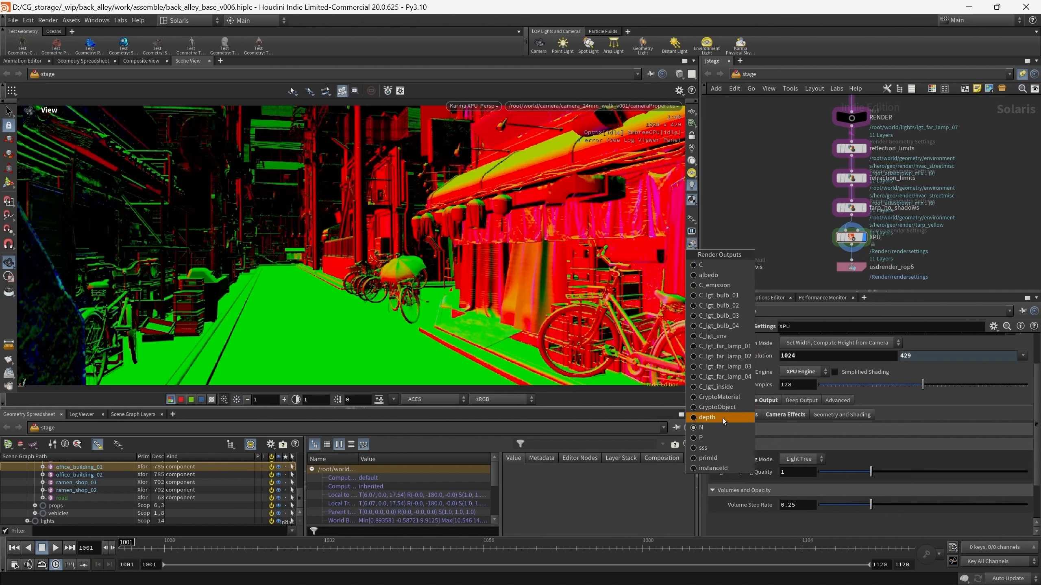
pyautogui.click(702, 437)
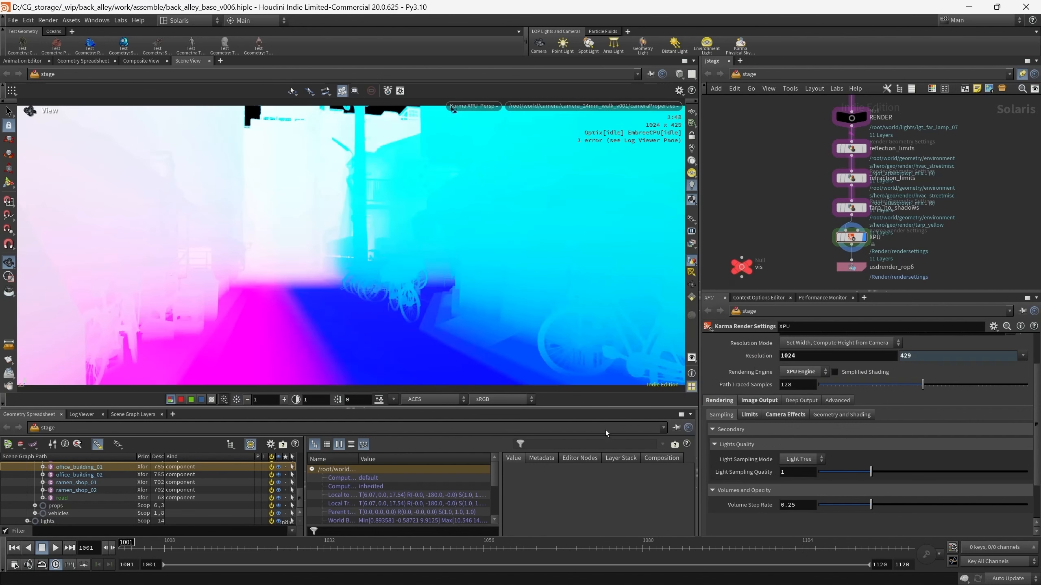
pyautogui.click(247, 399)
pyautogui.click(247, 400)
pyautogui.click(247, 399)
pyautogui.click(247, 399)
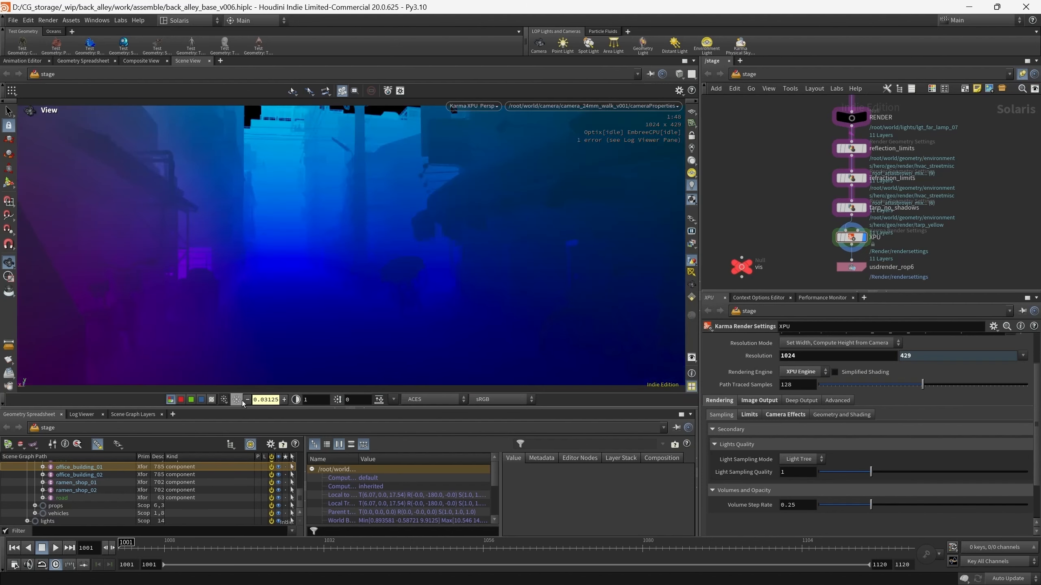
pyautogui.click(237, 401)
# - Examine the sss render output with the display brightness raised in stages, and reset the brightness
pyautogui.click(702, 297)
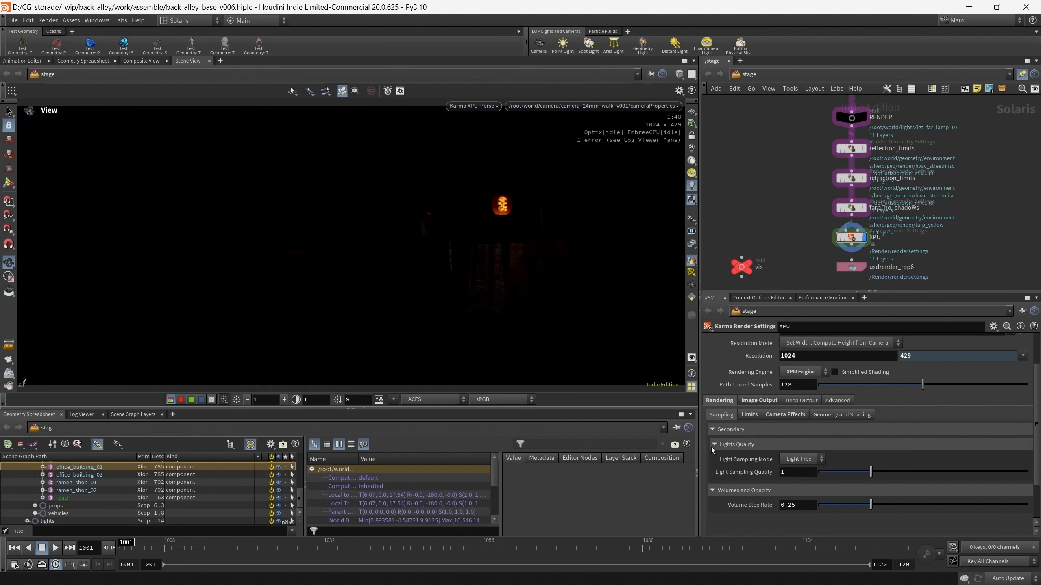
pyautogui.click(701, 452)
pyautogui.click(283, 400)
pyautogui.click(283, 400)
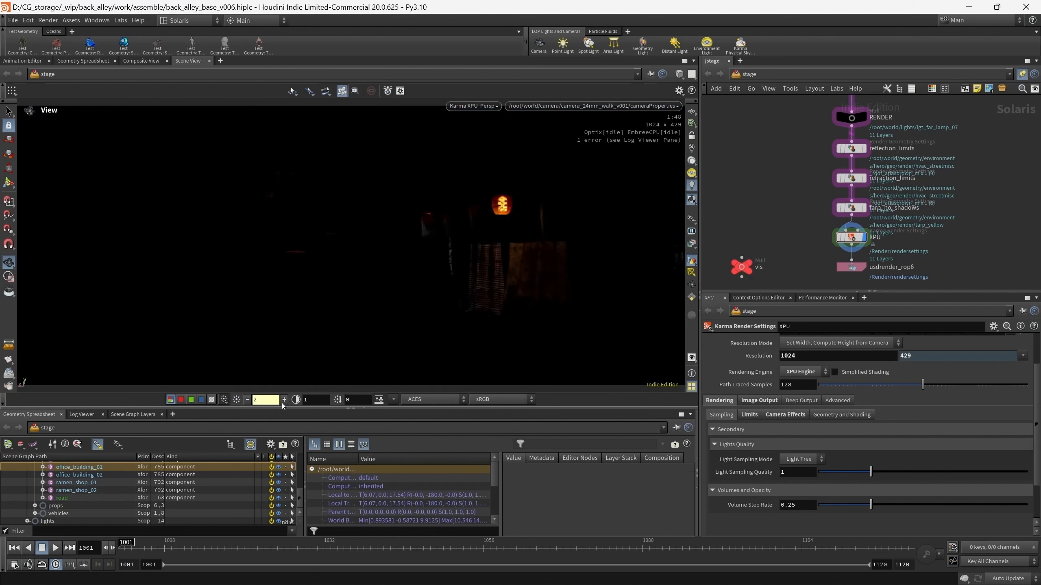
pyautogui.click(284, 400)
pyautogui.click(283, 400)
pyautogui.click(283, 400)
pyautogui.click(283, 400)
pyautogui.click(284, 400)
pyautogui.click(237, 400)
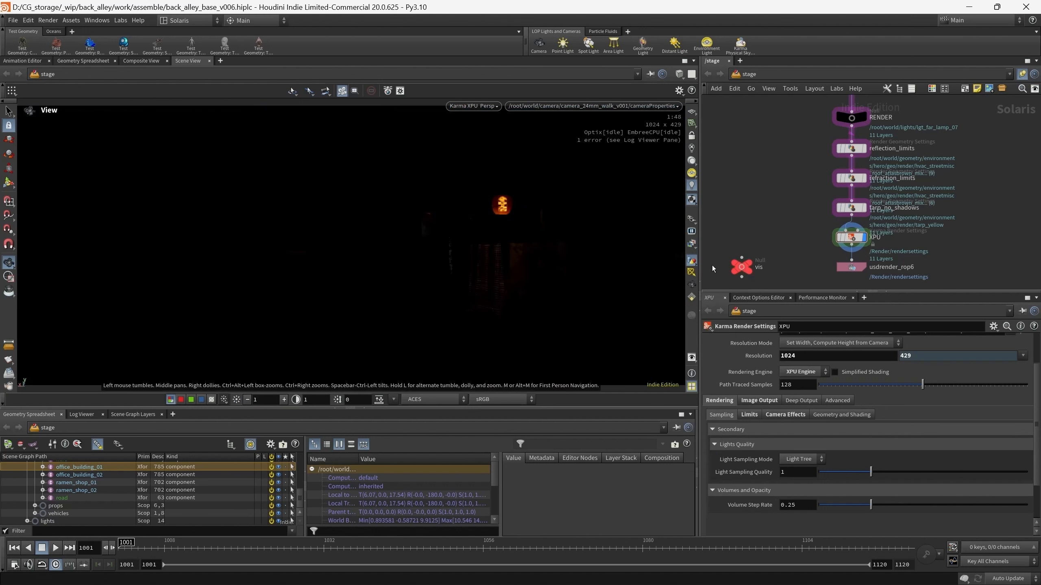
# - Switch the viewport back to the C render output
pyautogui.click(691, 244)
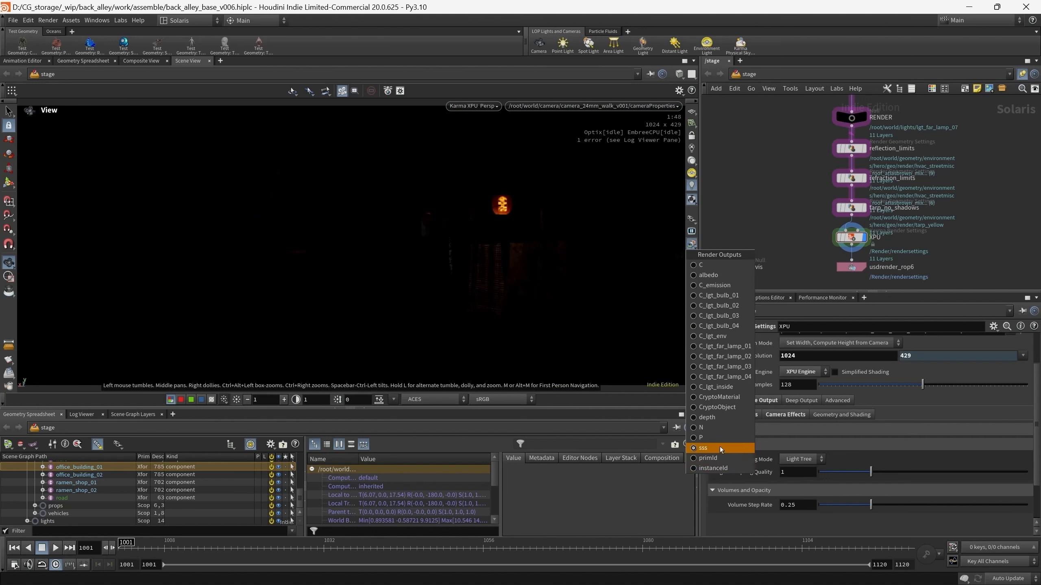
pyautogui.click(708, 266)
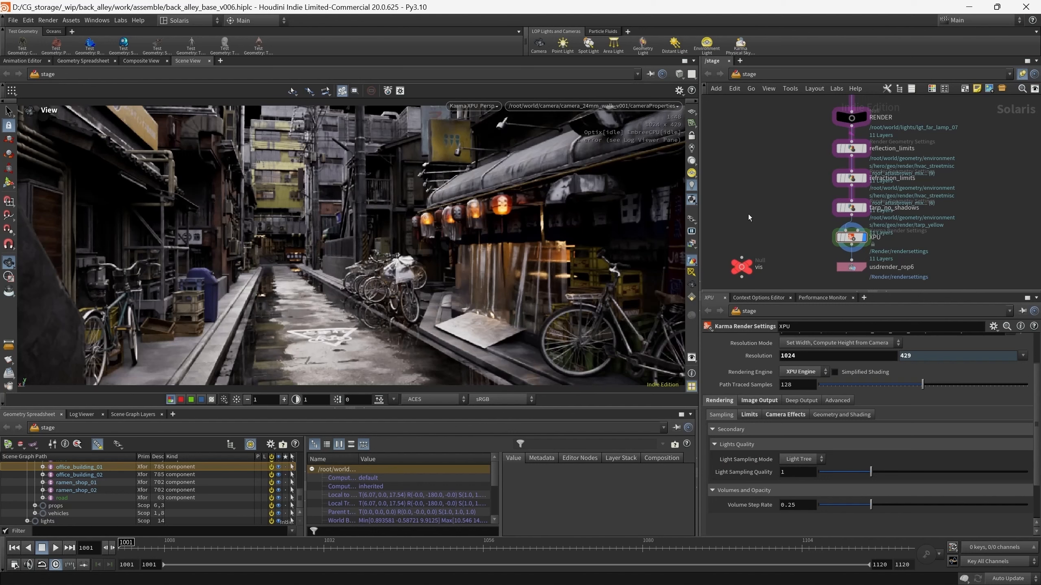
pyautogui.scroll(-1, 768, 205)
pyautogui.moveTo(776, 209); pyautogui.dragTo(764, 203, button='middle')
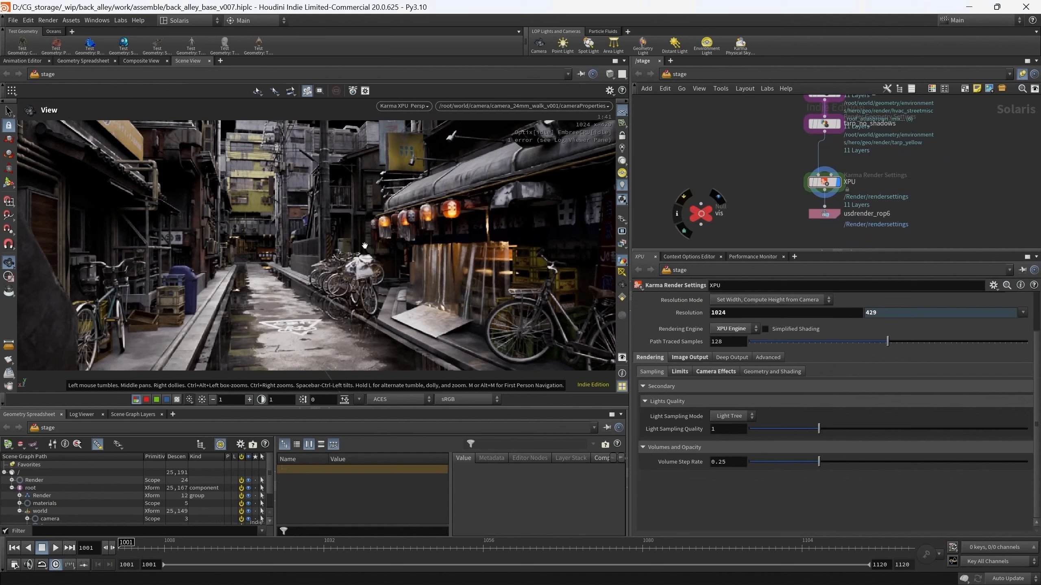
pyautogui.scroll(-5, 817, 160)
pyautogui.moveTo(808, 125); pyautogui.dragTo(767, 240, button='middle')
pyautogui.moveTo(748, 103); pyautogui.dragTo(740, 165, button='middle')
pyautogui.press('f')
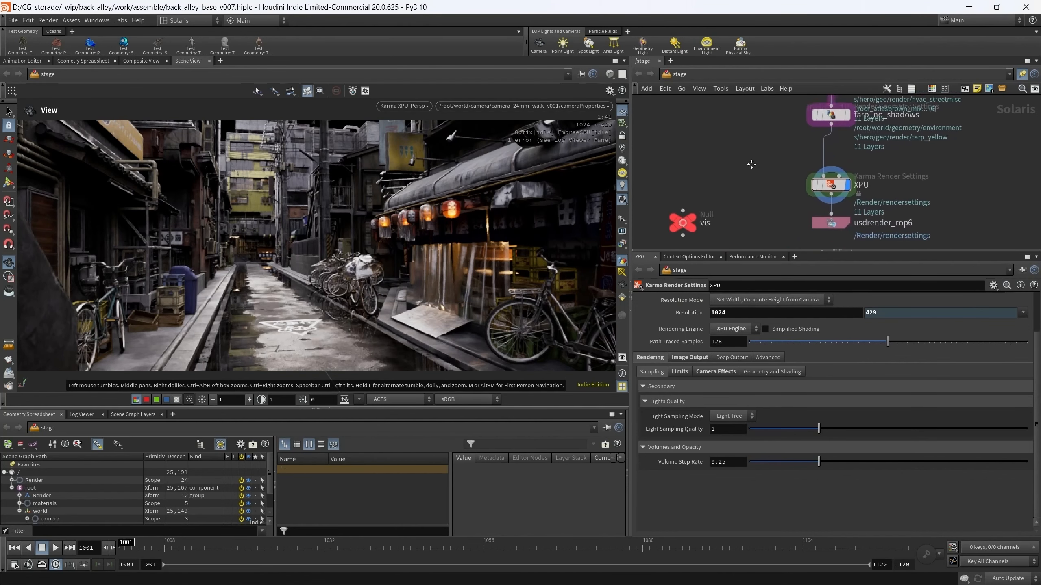
pyautogui.click(622, 244)
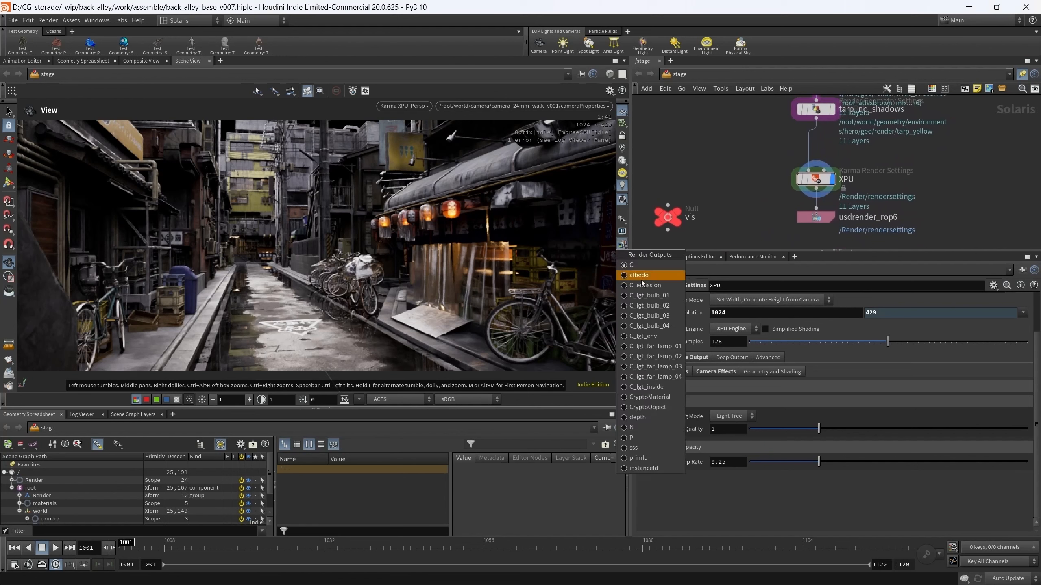
pyautogui.click(751, 135)
pyautogui.moveTo(756, 159); pyautogui.dragTo(748, 155, button='middle')
pyautogui.scroll(3, 749, 209)
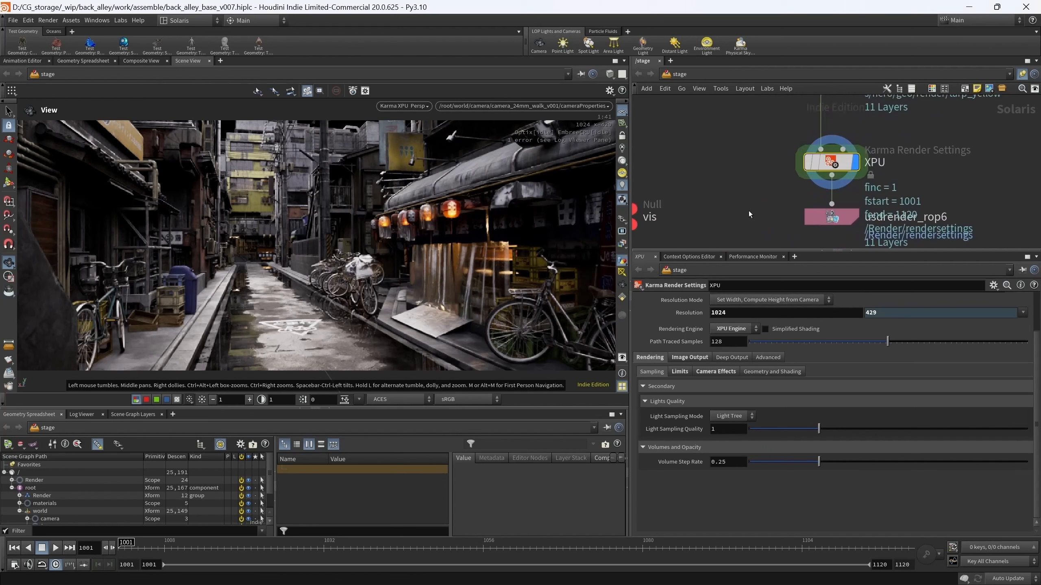
pyautogui.moveTo(736, 204); pyautogui.dragTo(808, 190, button='middle')
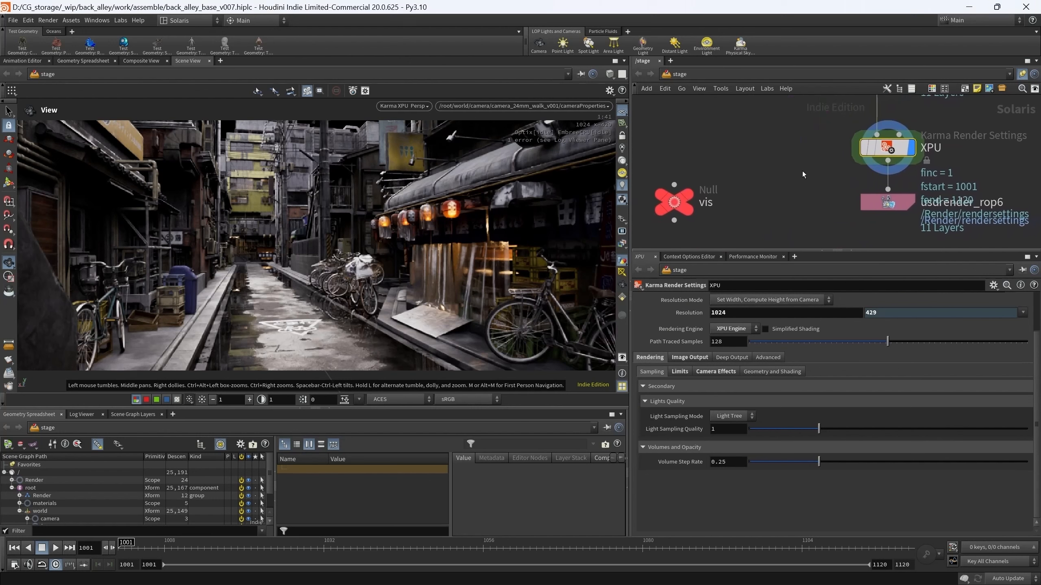
# - Review the XPU render settings, from the resolution and path traced samples to the light sampling and volume step rate
pyautogui.scroll(3, 719, 384)
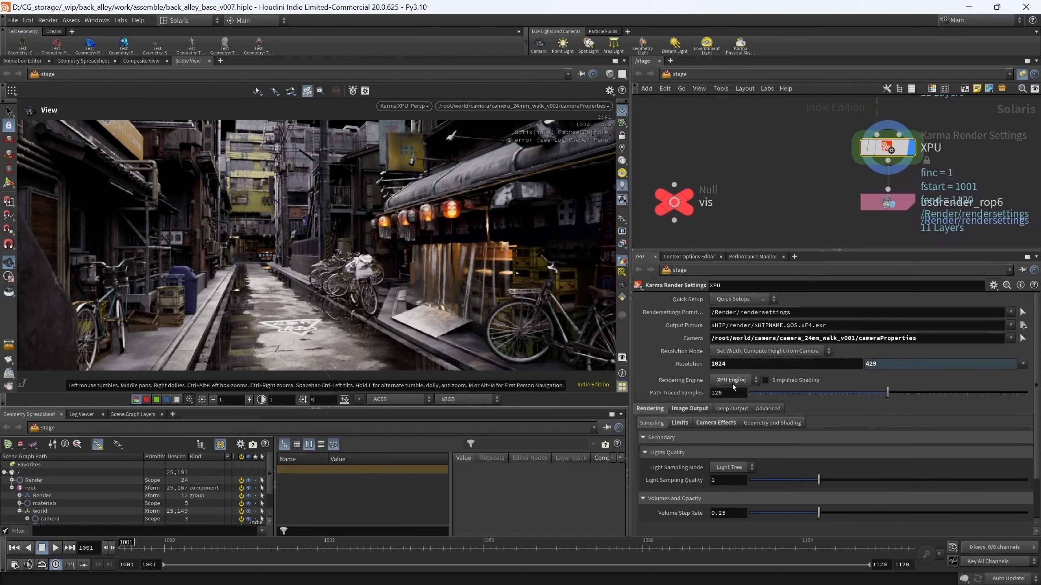
pyautogui.moveTo(776, 189); pyautogui.dragTo(780, 182, button='middle')
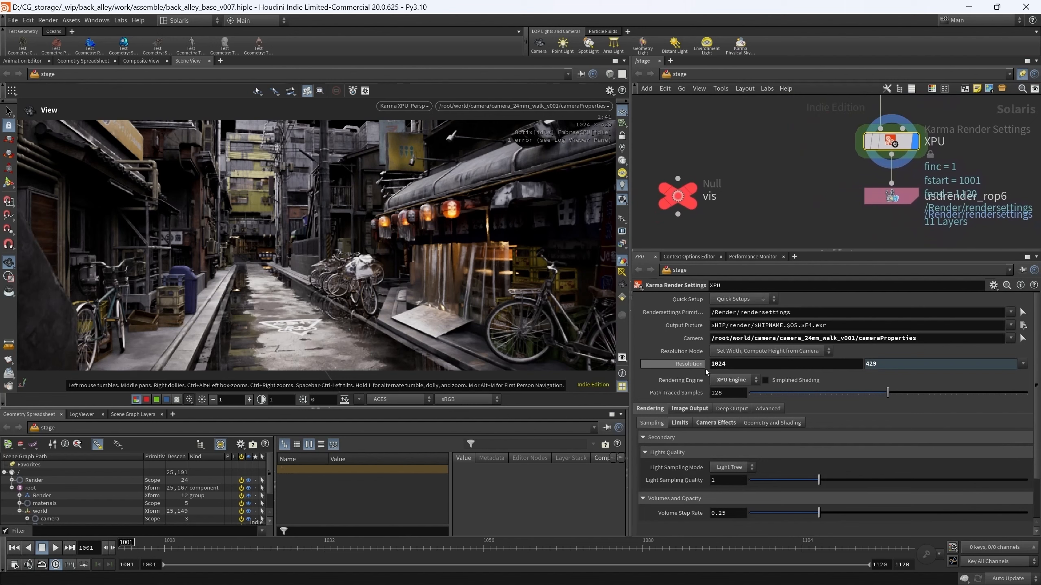
pyautogui.moveTo(787, 222); pyautogui.dragTo(781, 182, button='middle')
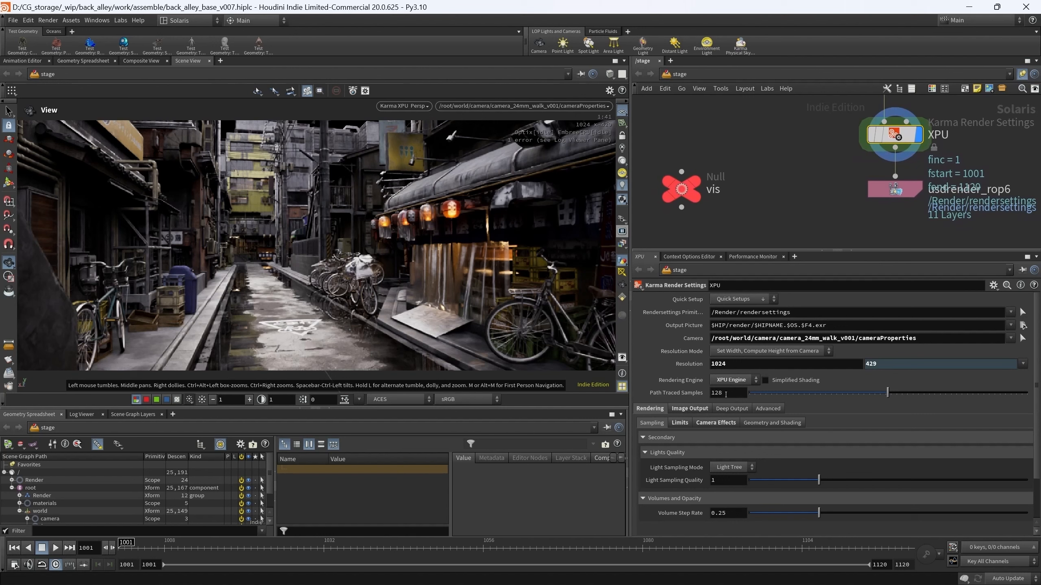
pyautogui.scroll(-2, 687, 402)
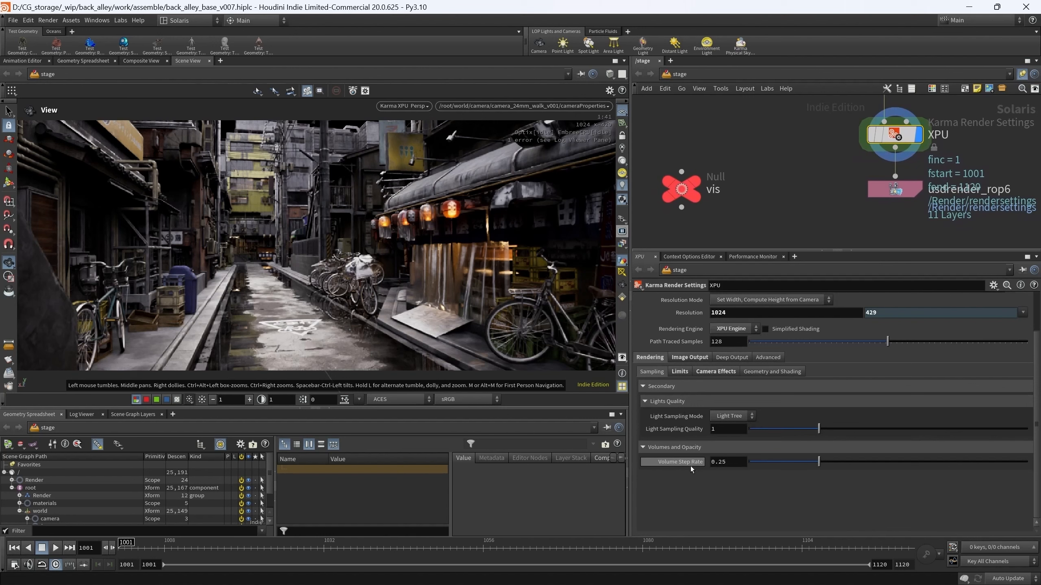
pyautogui.moveTo(664, 438)
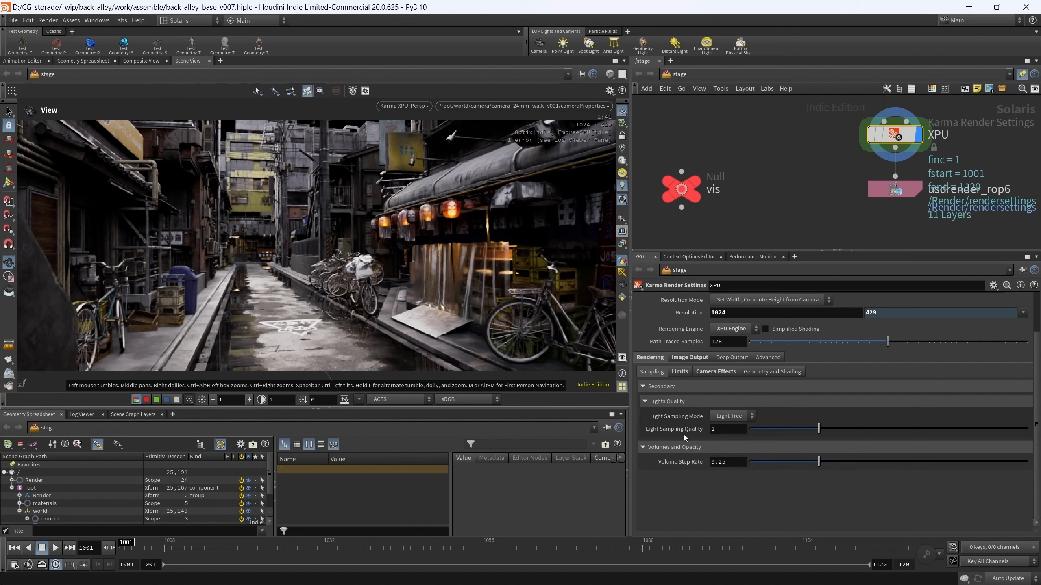
# - Inspect the sampling quality in the env_light dome light's Karma settings
pyautogui.scroll(-6, 768, 217)
pyautogui.scroll(8, 768, 217)
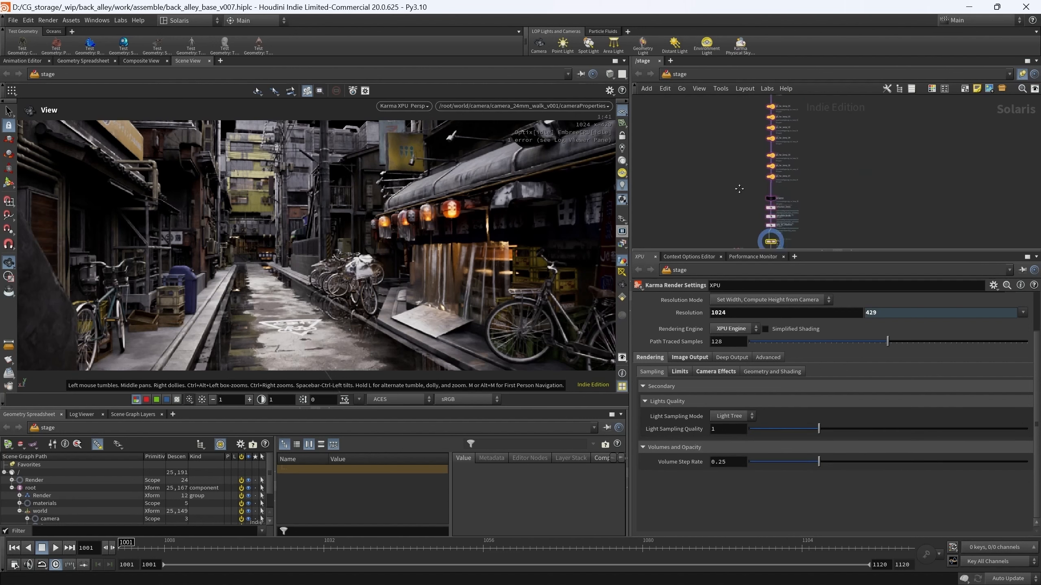
pyautogui.click(743, 148)
pyautogui.moveTo(795, 187); pyautogui.dragTo(813, 214, button='middle')
pyautogui.scroll(2, 799, 190)
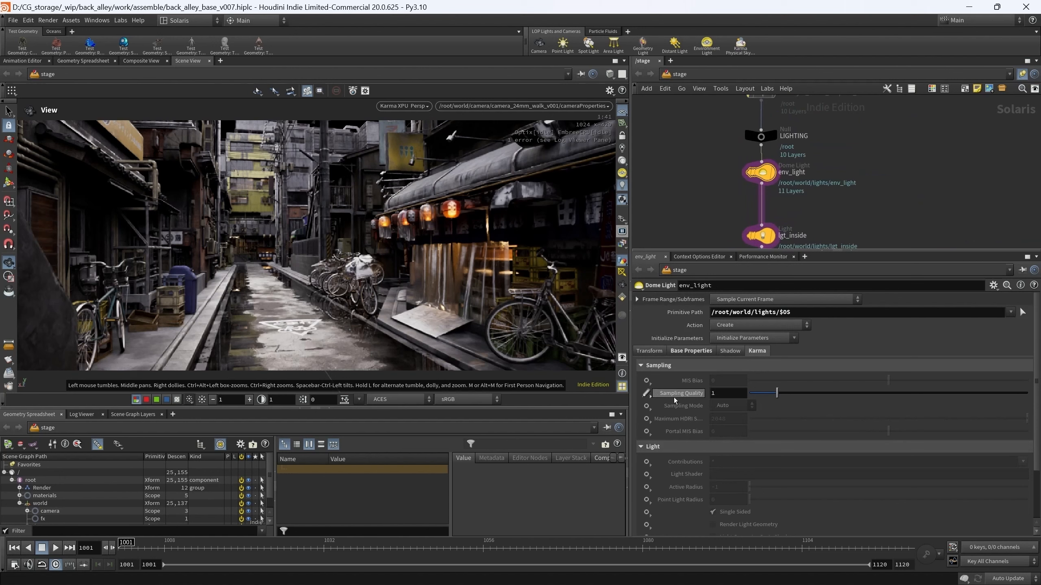
pyautogui.moveTo(693, 397)
pyautogui.scroll(-5, 892, 212)
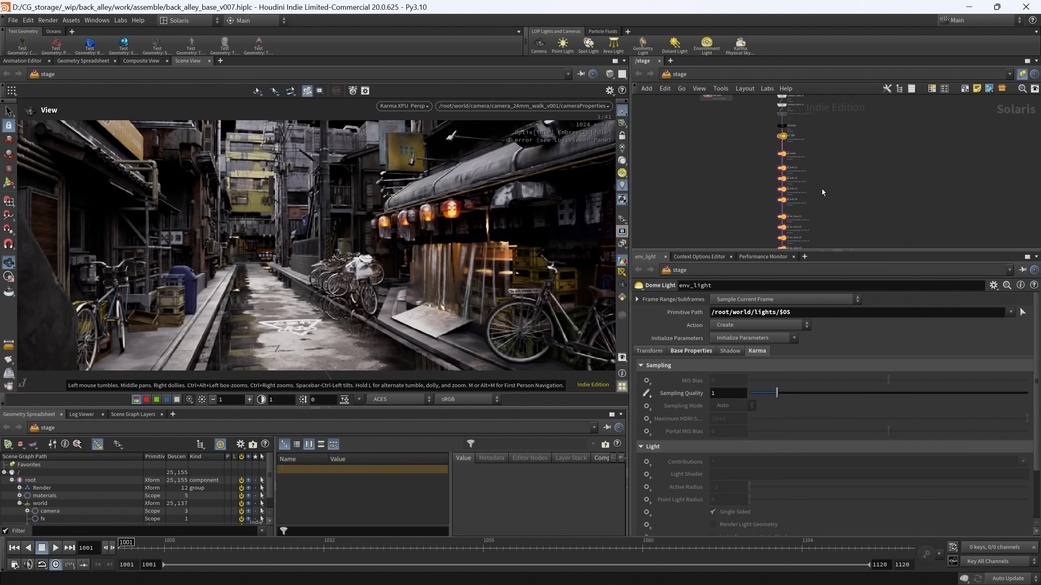
# - Return to the XPU render settings and review their sampling options and path traced samples
pyautogui.scroll(5, 796, 205)
pyautogui.click(795, 202)
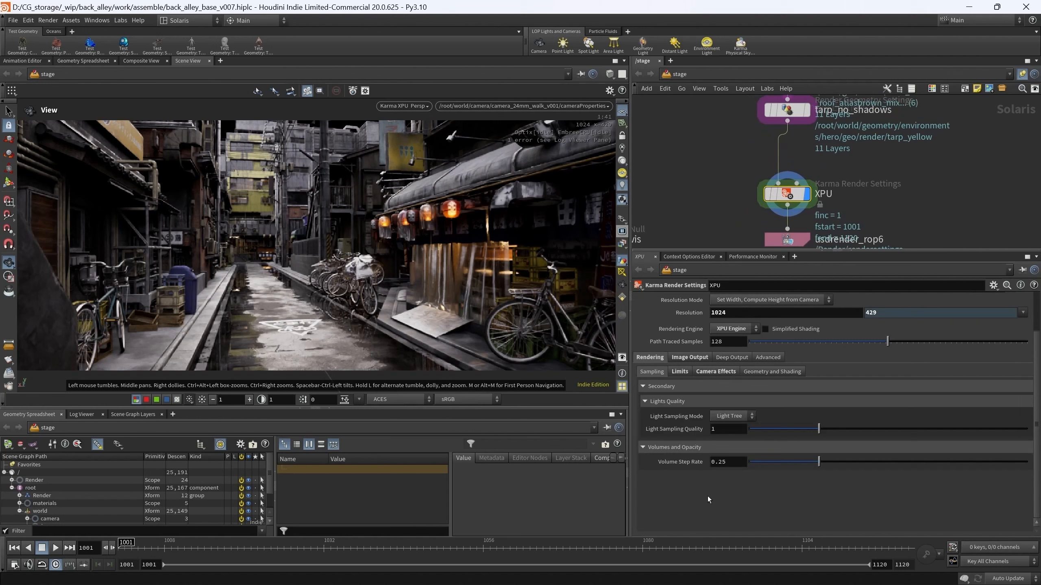
pyautogui.click(678, 373)
pyautogui.click(652, 371)
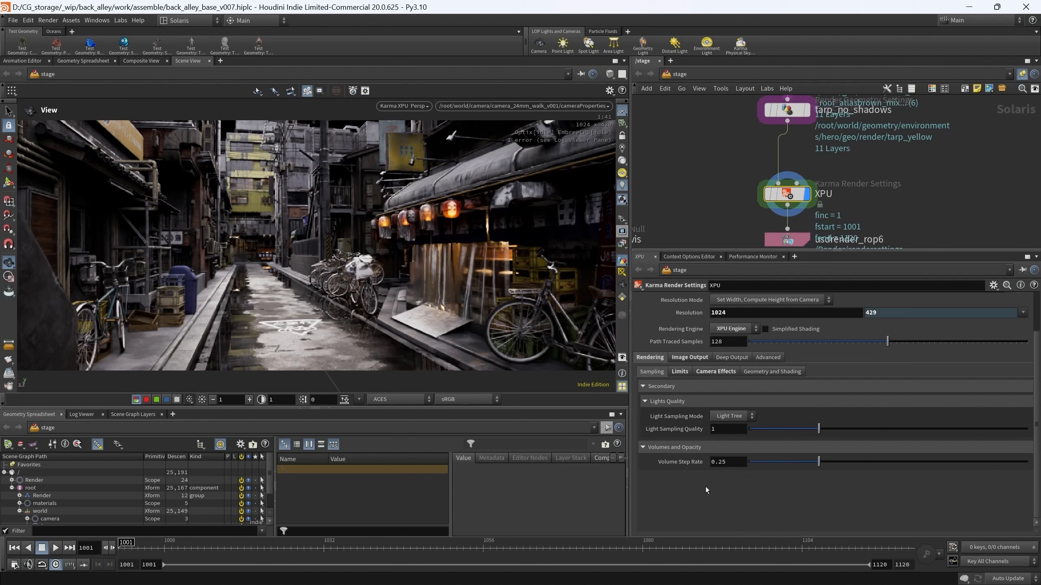
pyautogui.scroll(1, 717, 507)
pyautogui.scroll(-1, 715, 515)
pyautogui.scroll(1, 724, 520)
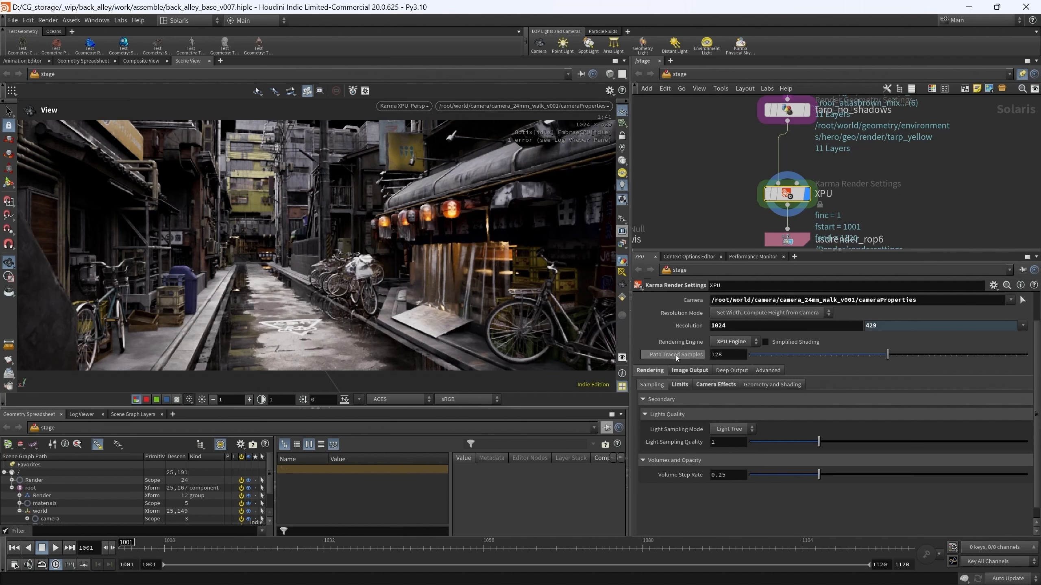
pyautogui.click(692, 356)
pyautogui.click(932, 183)
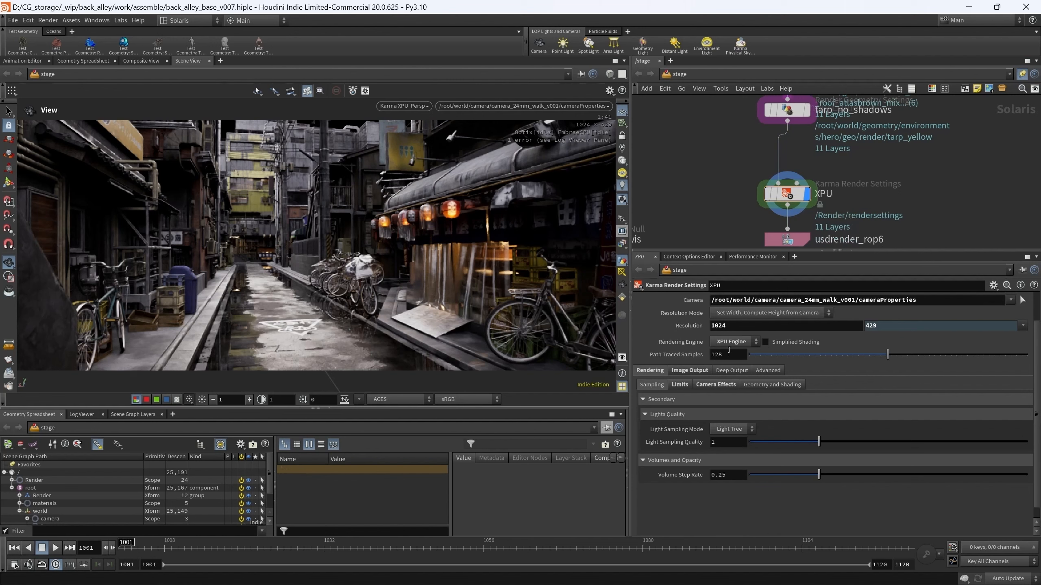
# - Show the ray limit settings of the XPU render settings node
pyautogui.moveTo(709, 198); pyautogui.dragTo(663, 174, button='middle')
pyautogui.moveTo(856, 180)
pyautogui.mouseDown(button='middle')
pyautogui.moveTo(839, 172)
pyautogui.moveTo(864, 172)
pyautogui.mouseUp(button='middle')
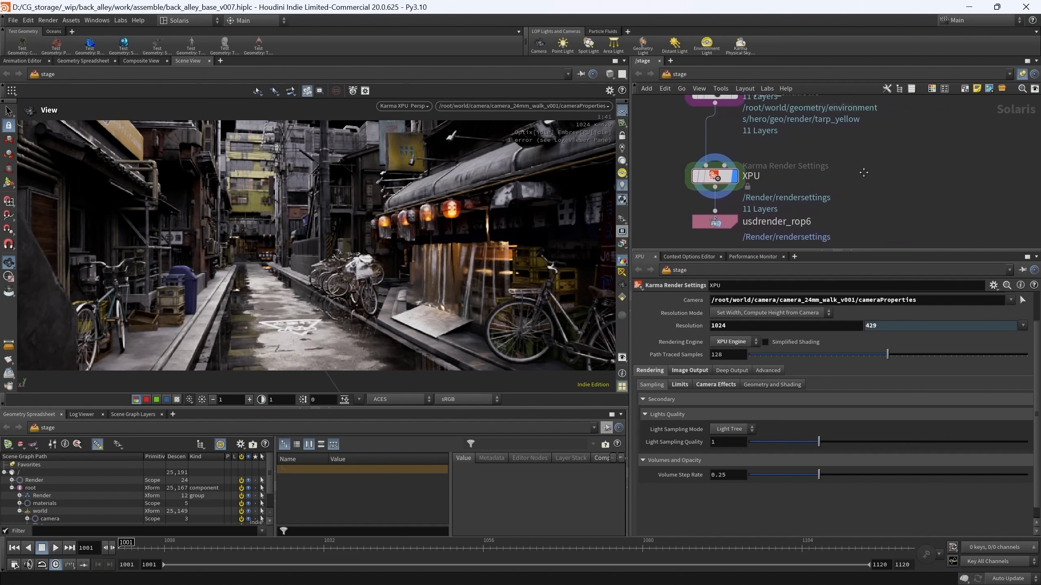
pyautogui.scroll(-3, 865, 170)
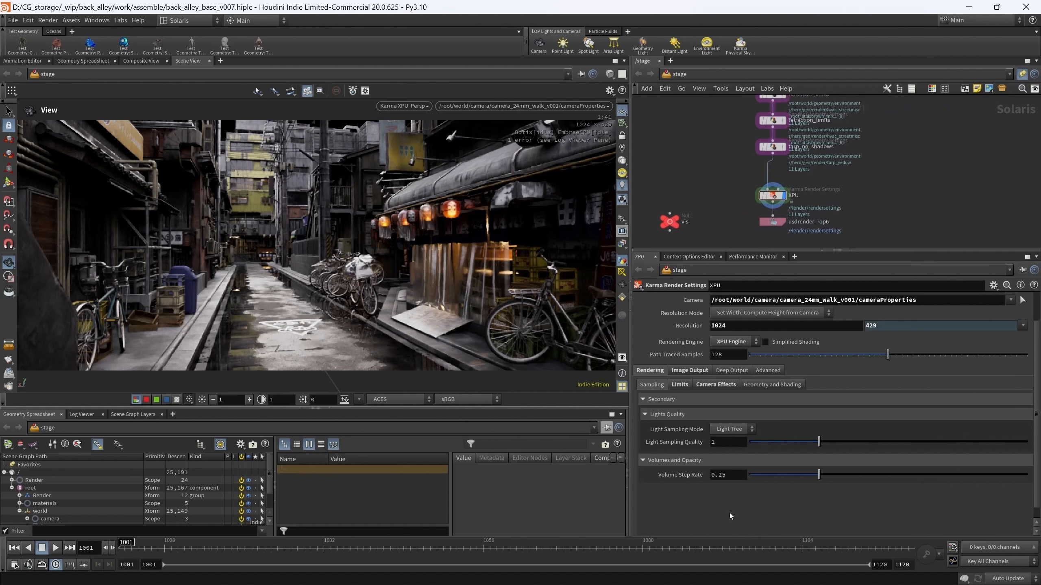
pyautogui.click(680, 385)
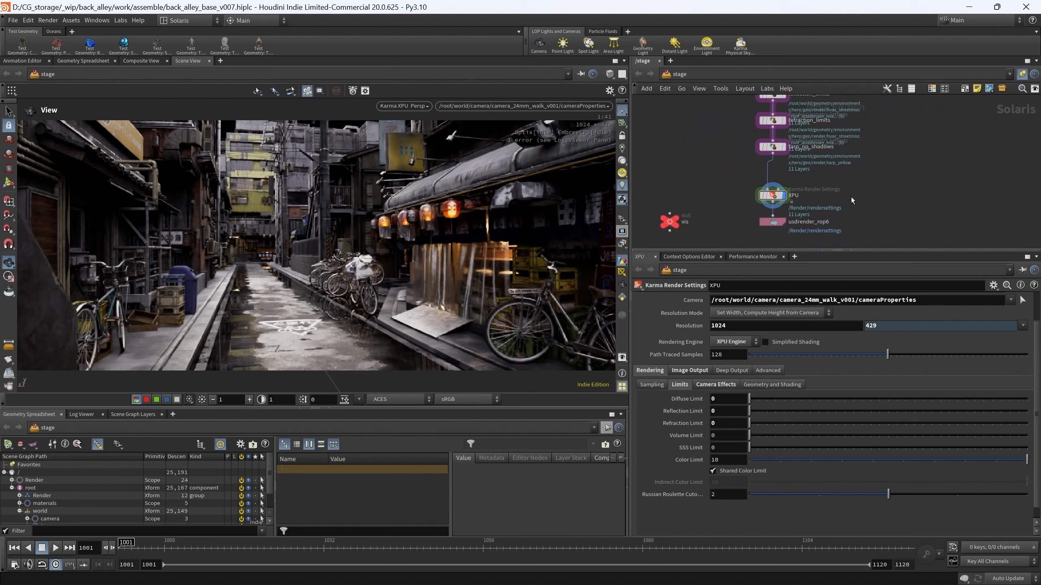
# - Inspect the reflection limit on the reflection_limits node and the refraction limit on the refraction_limits node
pyautogui.moveTo(853, 200); pyautogui.dragTo(832, 224, button='middle')
pyautogui.scroll(-2, 832, 224)
pyautogui.scroll(5, 788, 152)
pyautogui.click(757, 153)
pyautogui.moveTo(876, 187)
pyautogui.mouseDown(button='middle')
pyautogui.moveTo(850, 179)
pyautogui.moveTo(875, 196)
pyautogui.mouseUp(button='middle')
pyautogui.scroll(15, 740, 430)
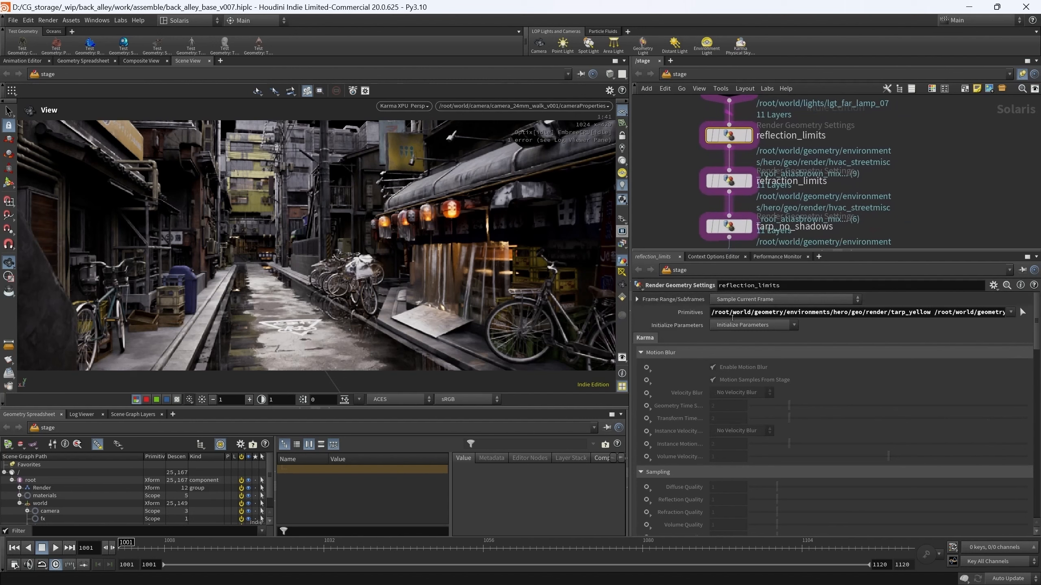
pyautogui.scroll(-15, 814, 402)
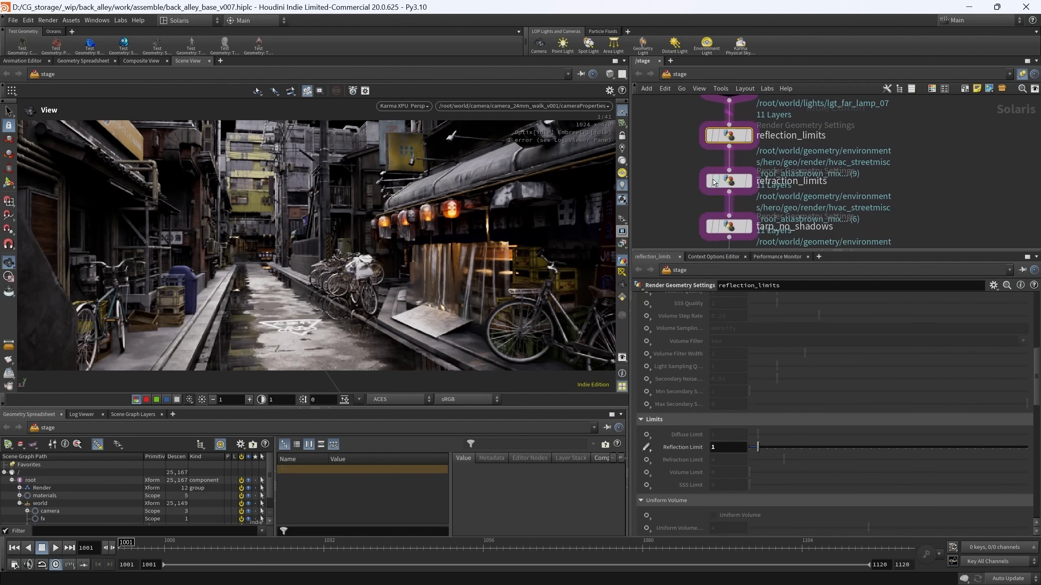
pyautogui.click(729, 181)
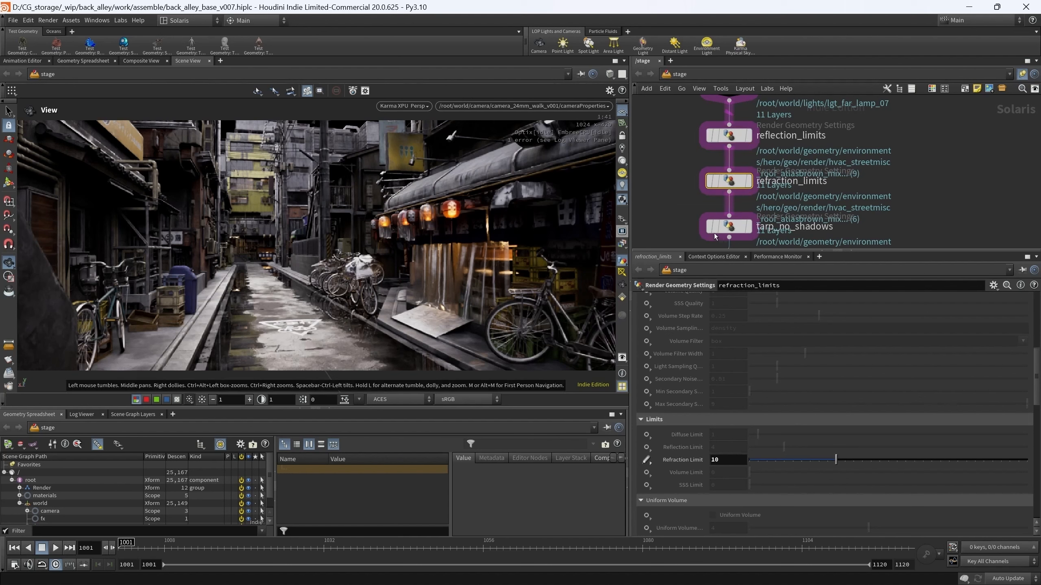
pyautogui.moveTo(913, 191); pyautogui.dragTo(921, 168, button='middle')
pyautogui.scroll(-3, 888, 175)
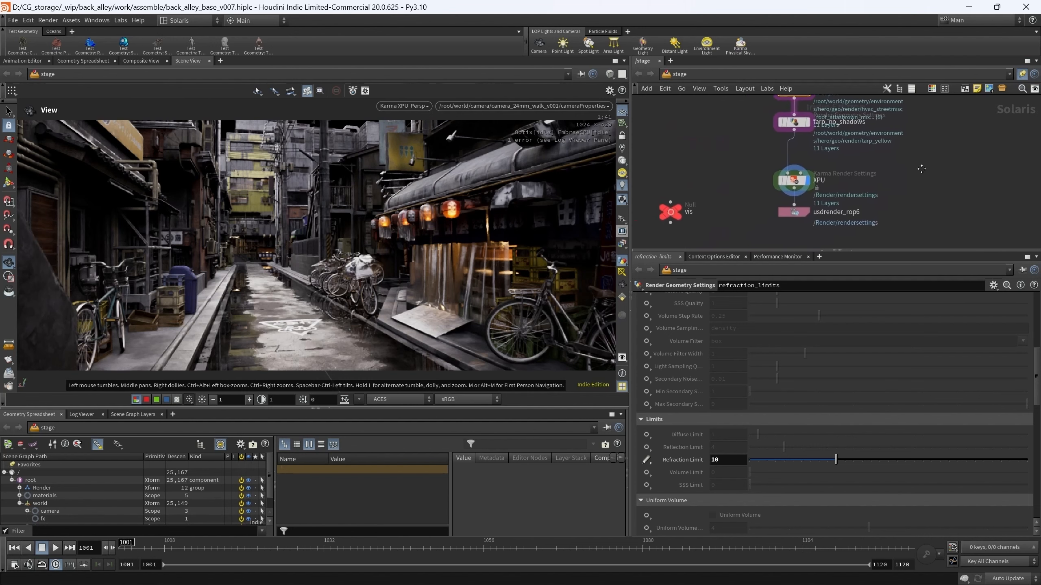
# - Reopen the XPU node's limits and check its color limit and Russian roulette cutoff
pyautogui.scroll(2, 921, 169)
pyautogui.click(779, 180)
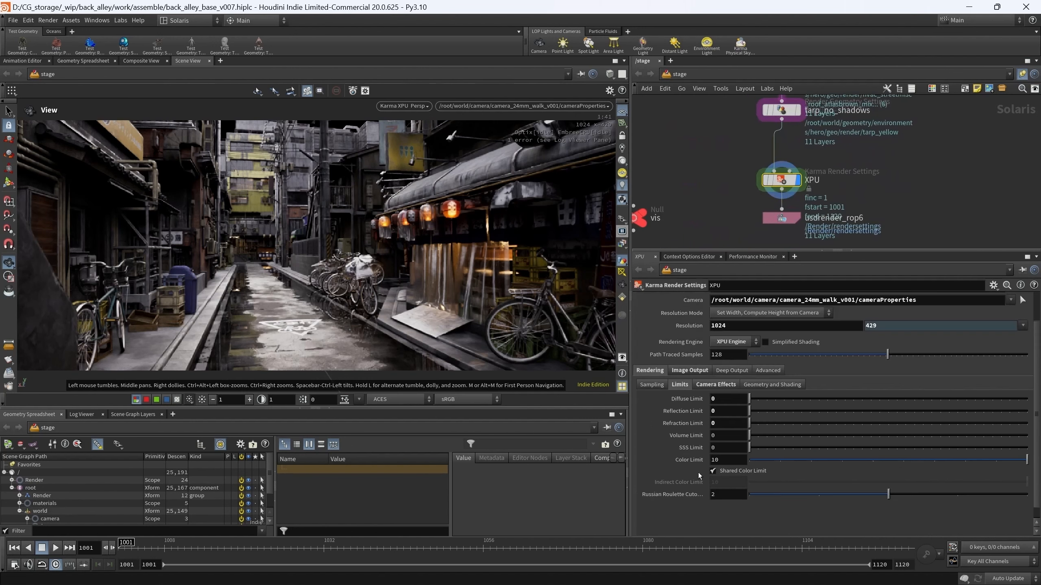
pyautogui.scroll(-1, 697, 473)
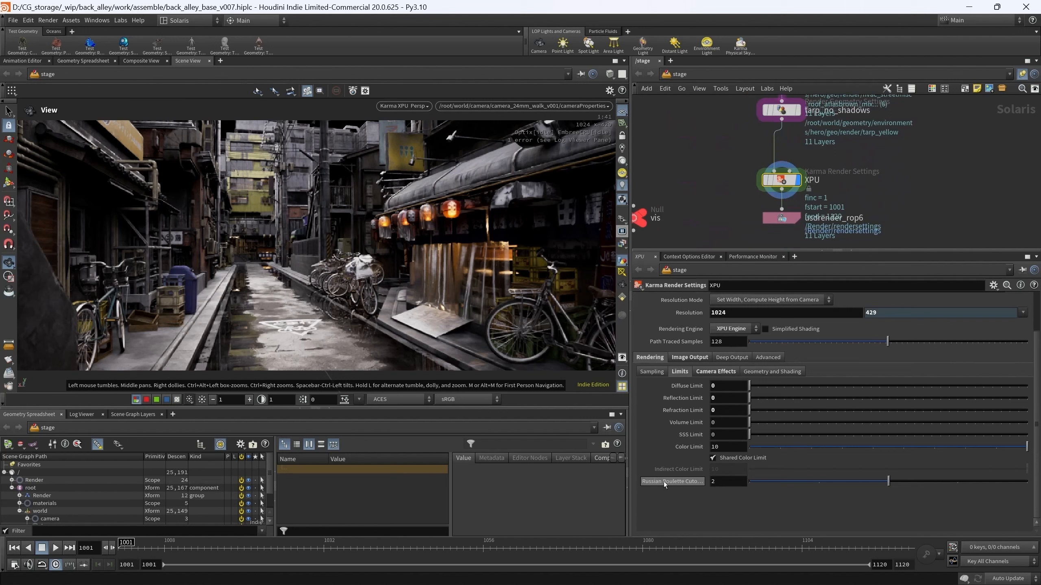
pyautogui.moveTo(664, 482)
pyautogui.moveTo(840, 175); pyautogui.dragTo(840, 183, button='middle')
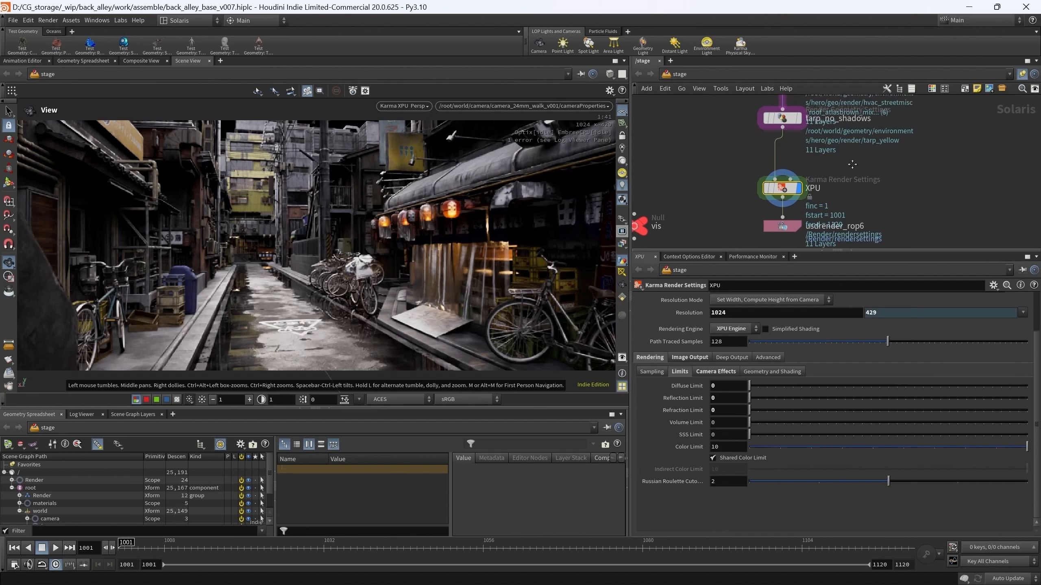
# - Review the XPU node's camera effects, including motion blur, and its geometry, shading and dicing settings
pyautogui.click(704, 373)
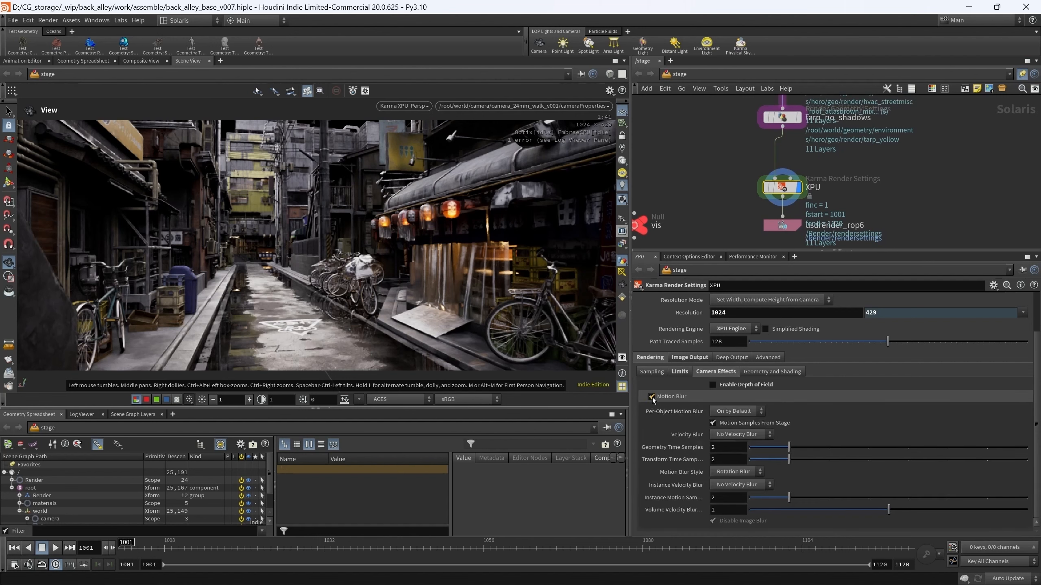
pyautogui.click(759, 373)
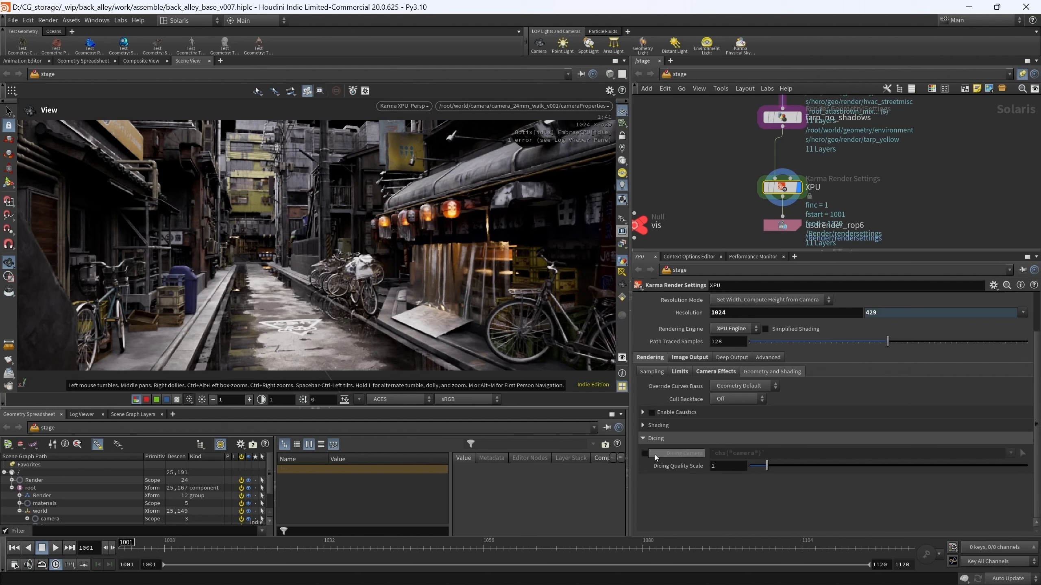
pyautogui.click(642, 439)
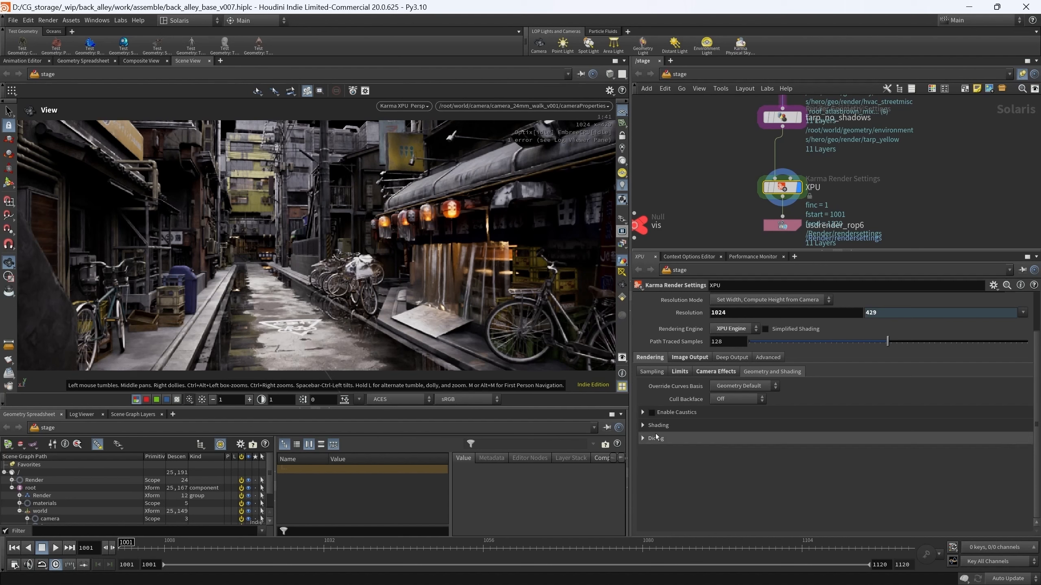
pyautogui.click(643, 425)
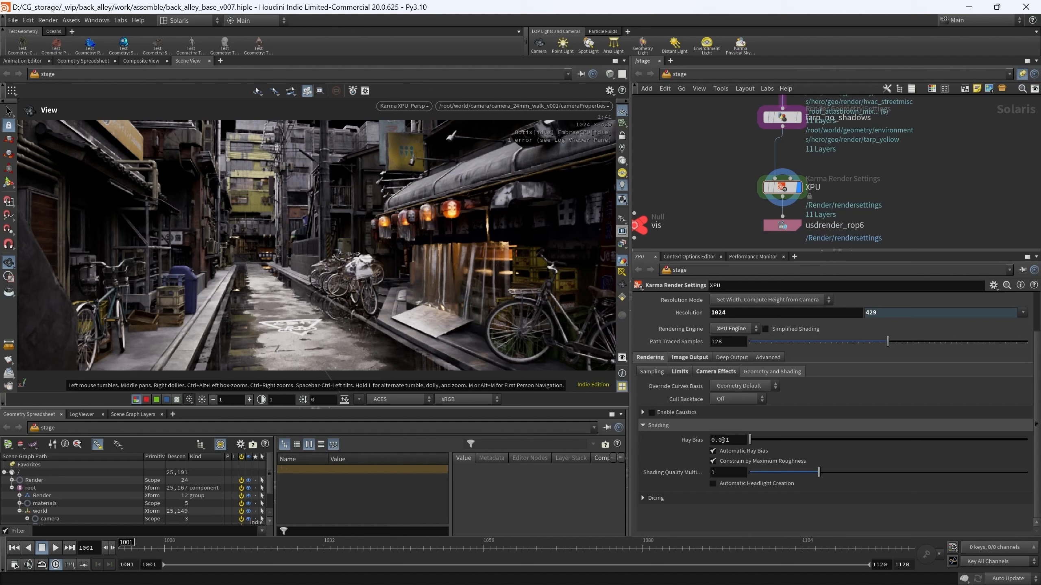
pyautogui.click(641, 426)
pyautogui.click(642, 439)
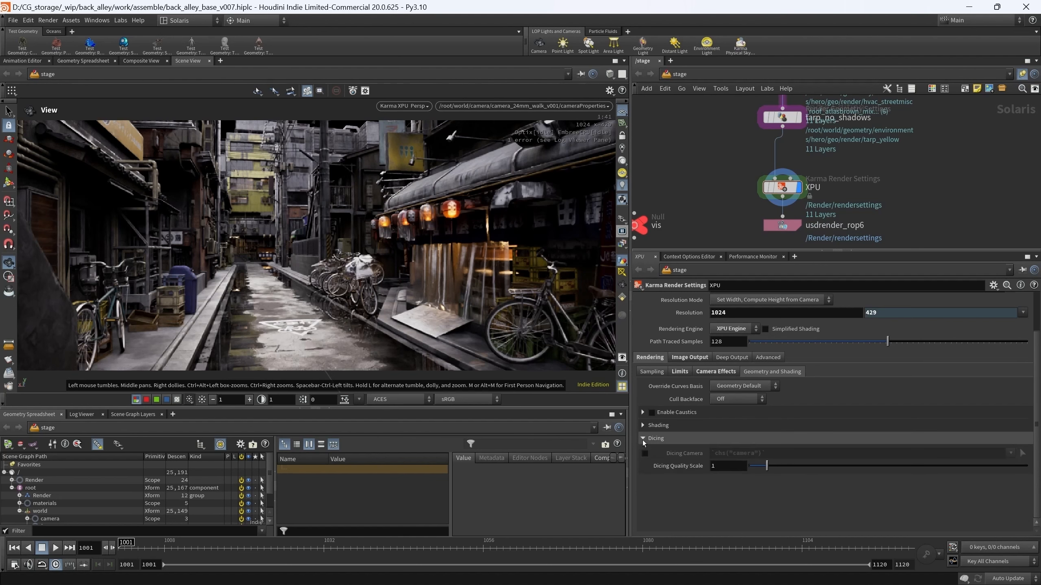
pyautogui.click(642, 439)
pyautogui.scroll(2, 654, 409)
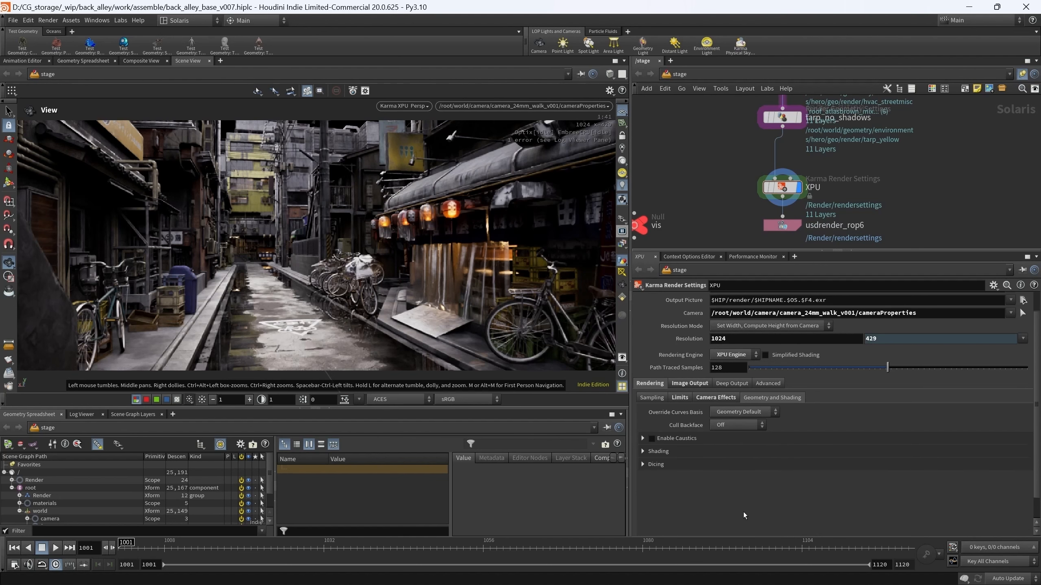
# - Review the XPU node's image output settings: pixel filter, denoiser and other image filters, aspect ratio and metadata
pyautogui.click(690, 383)
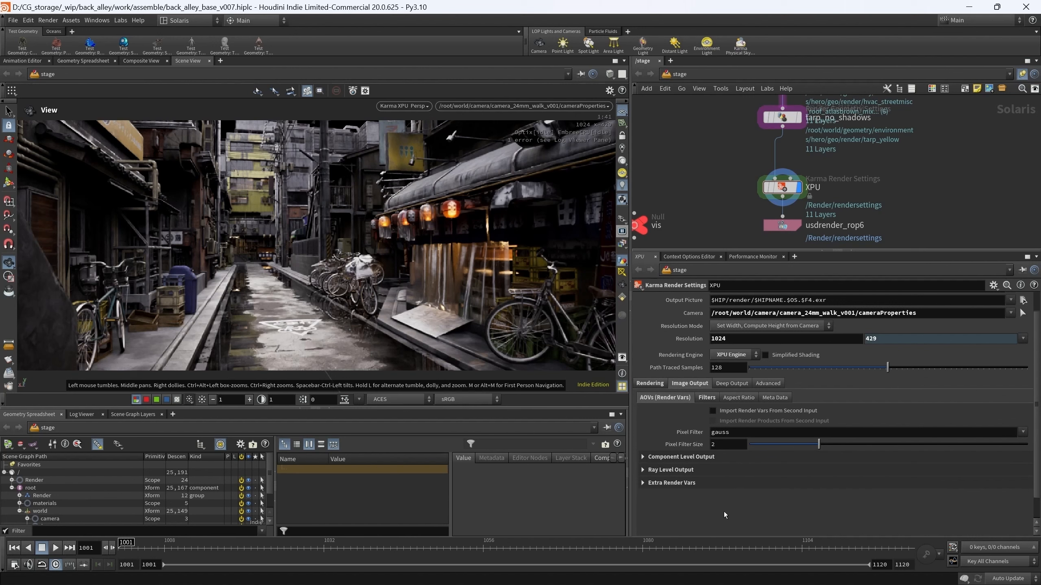
pyautogui.click(707, 398)
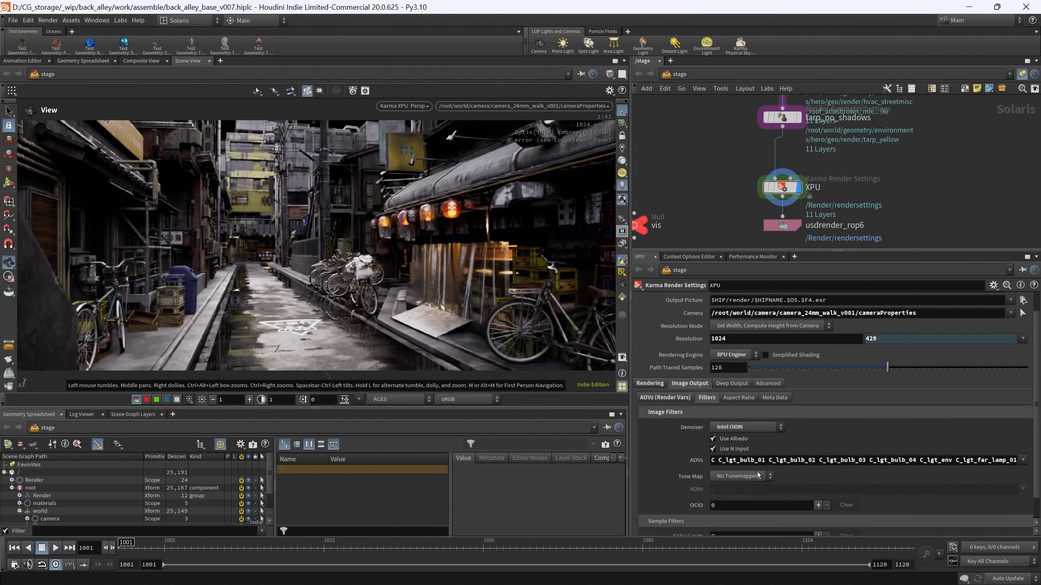
pyautogui.click(727, 398)
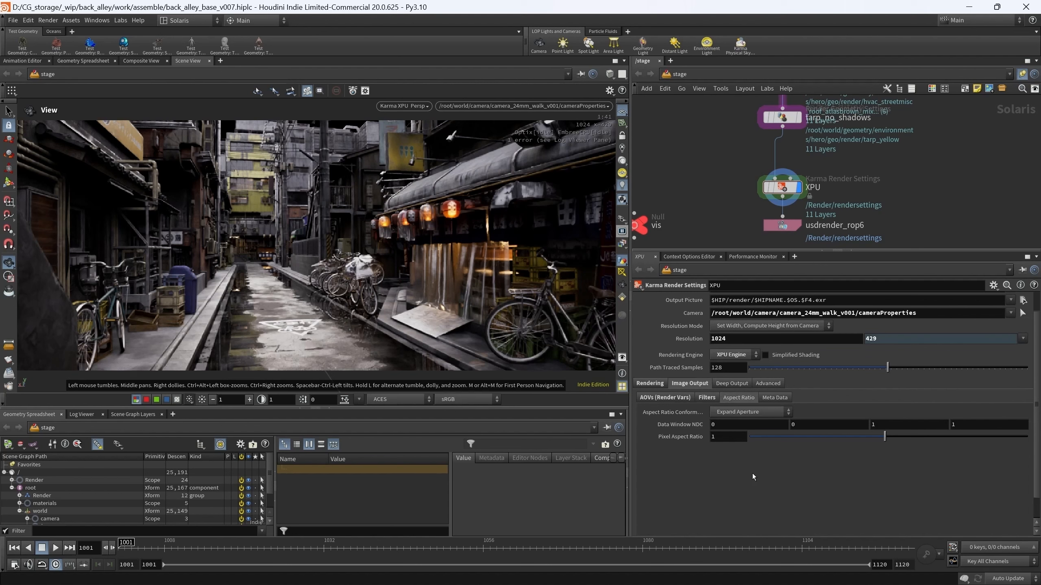
pyautogui.moveTo(670, 439)
pyautogui.click(775, 398)
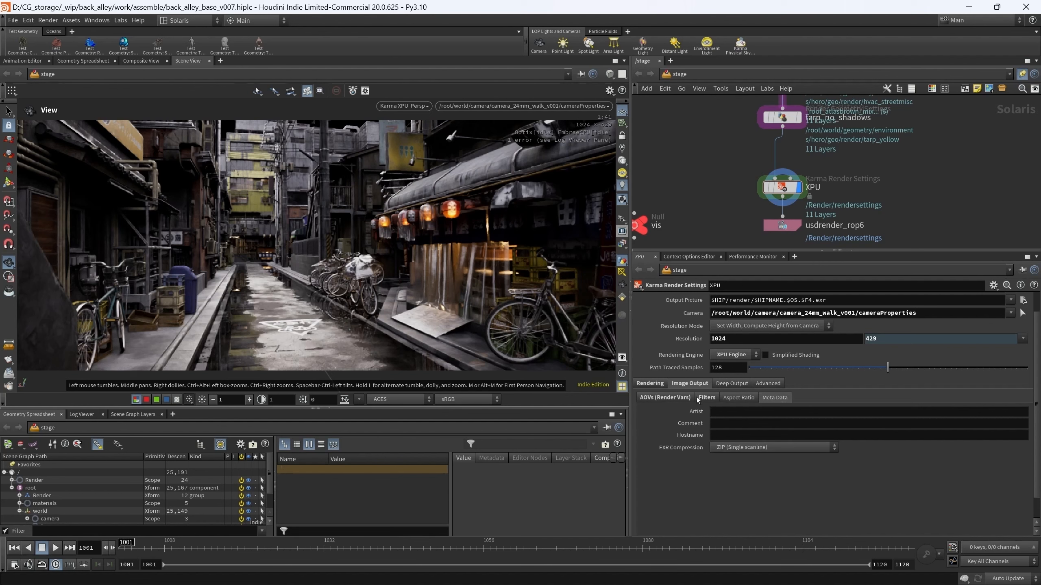
pyautogui.click(668, 398)
# - Review the XPU node's sampling, deep output and advanced bucket and caching settings
pyautogui.click(654, 383)
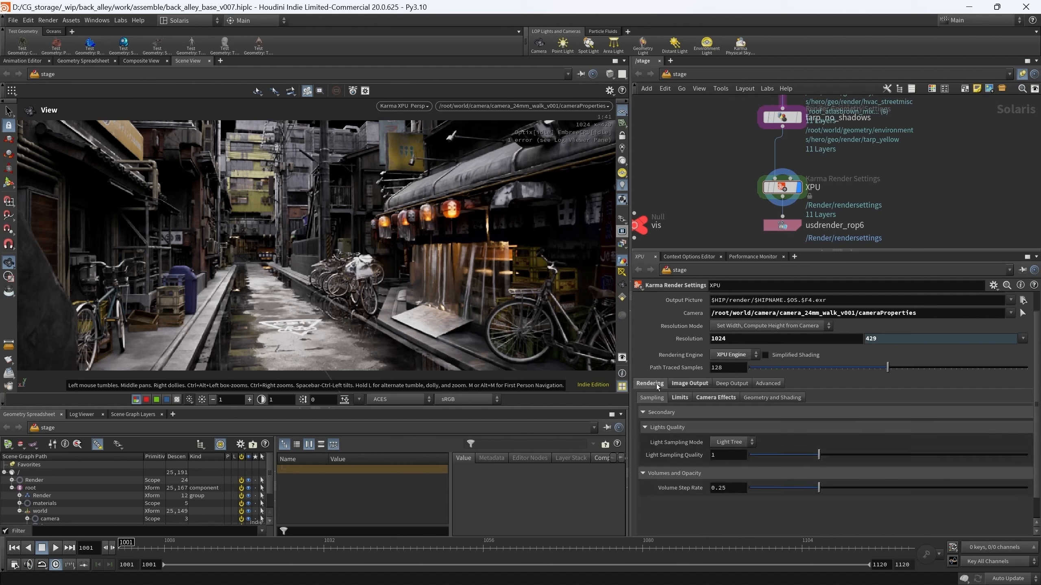
pyautogui.click(732, 384)
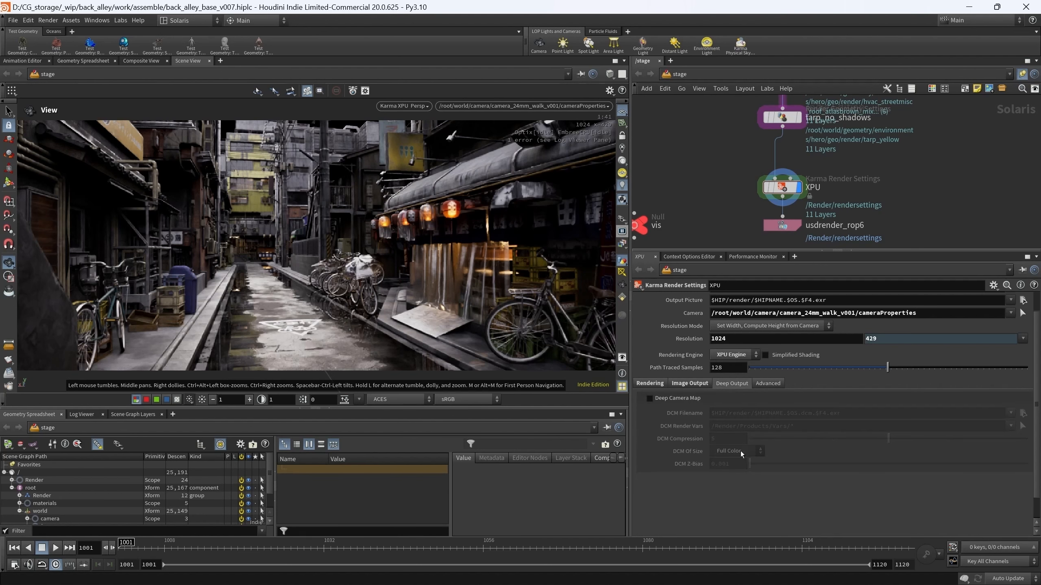
pyautogui.click(762, 385)
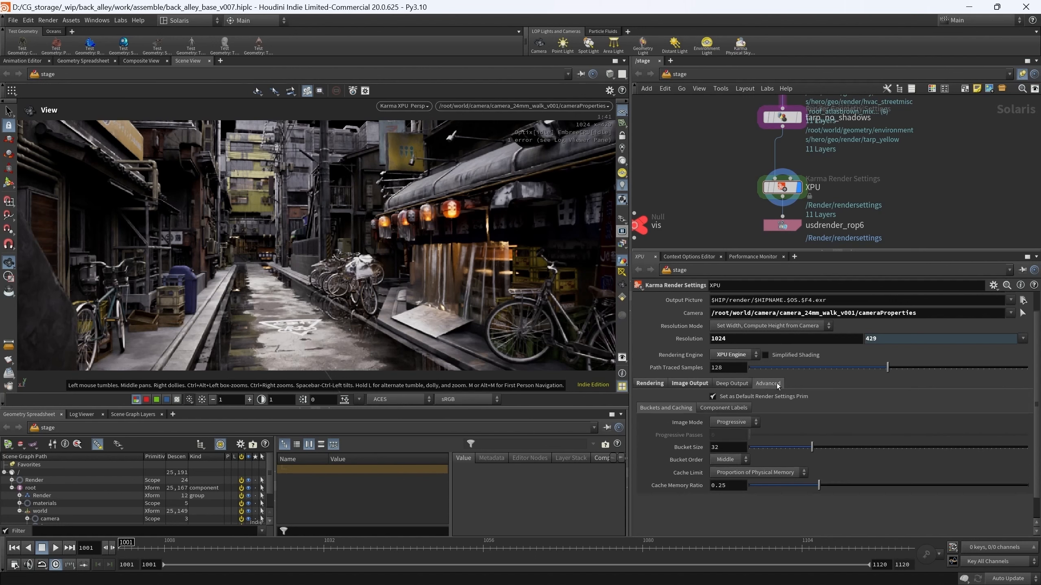
pyautogui.click(652, 383)
pyautogui.moveTo(903, 167)
pyautogui.mouseDown(button='middle')
pyautogui.moveTo(920, 174)
pyautogui.moveTo(903, 172)
pyautogui.mouseUp(button='middle')
pyautogui.scroll(-2, 915, 171)
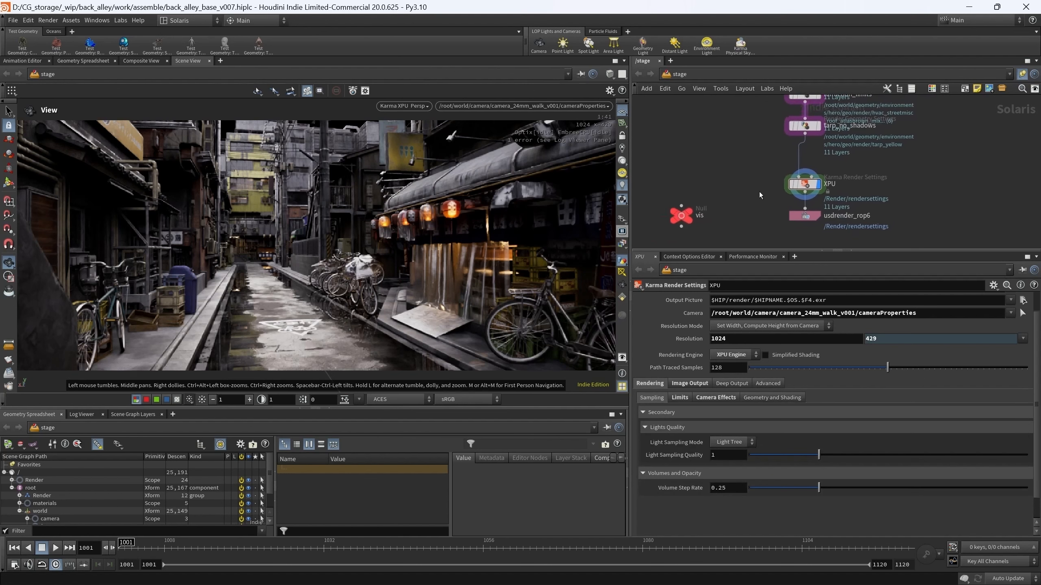
pyautogui.moveTo(760, 194); pyautogui.dragTo(759, 194, button='middle')
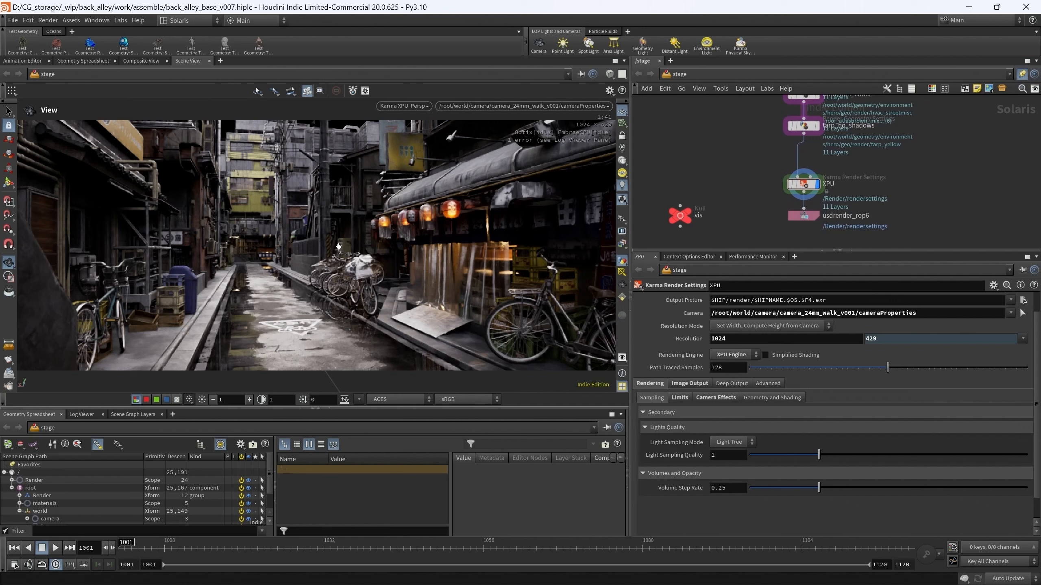
pyautogui.scroll(2, 779, 193)
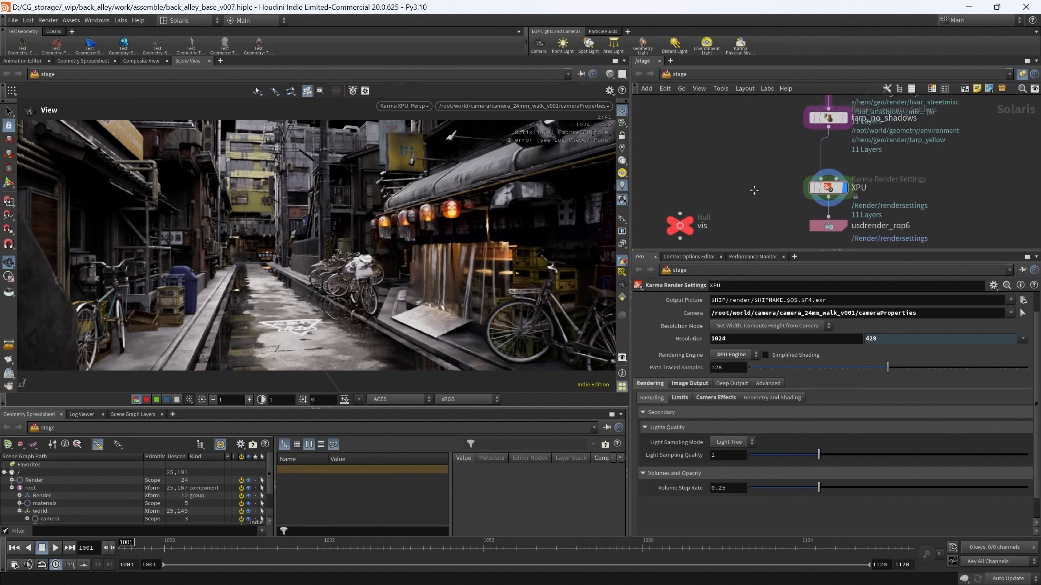
pyautogui.moveTo(753, 190); pyautogui.dragTo(750, 175, button='middle')
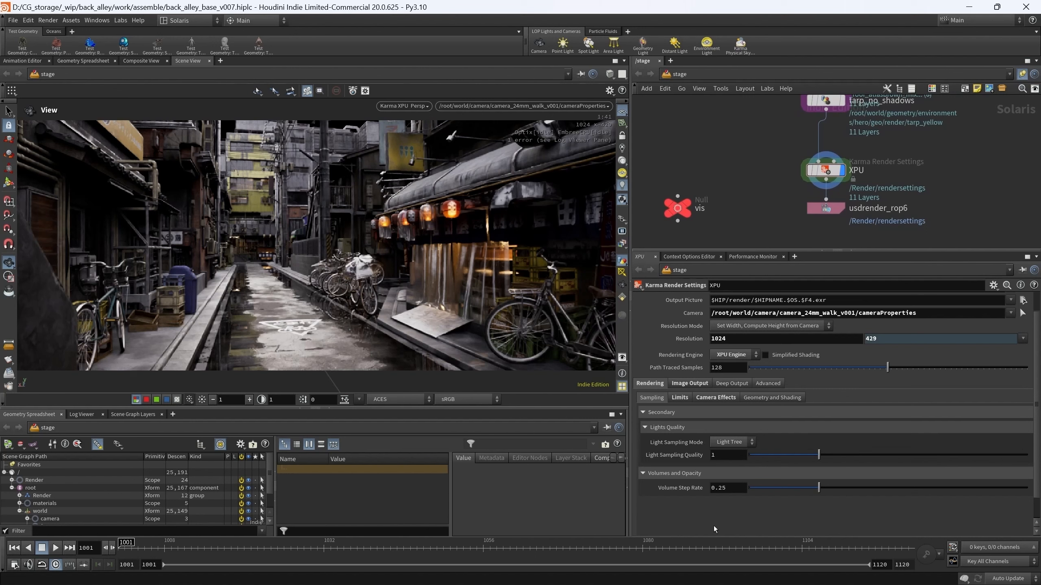
pyautogui.moveTo(761, 168); pyautogui.dragTo(772, 120, button='middle')
pyautogui.scroll(2, 767, 198)
pyautogui.moveTo(769, 197); pyautogui.dragTo(775, 204, button='middle')
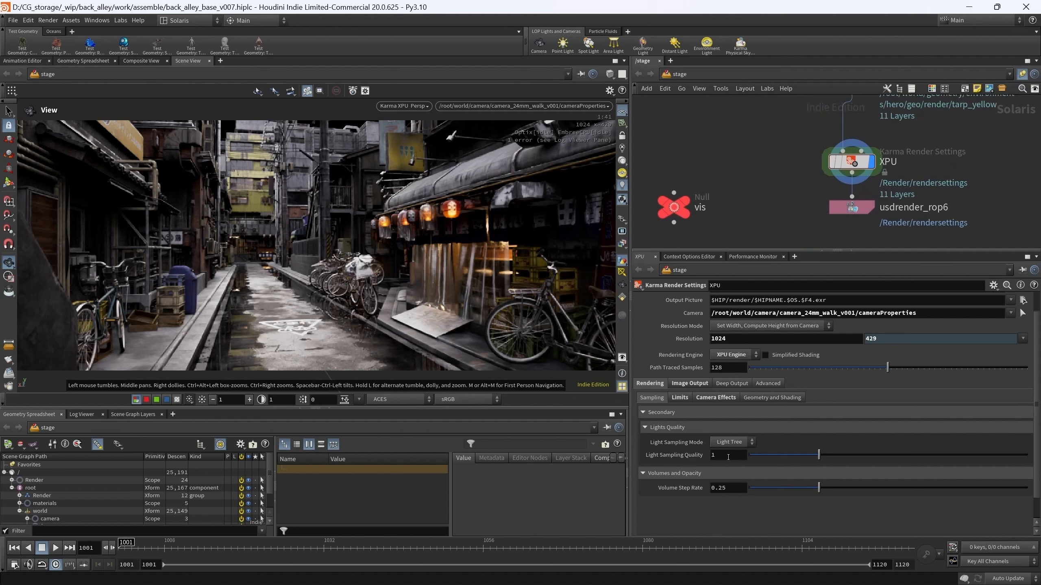
# - Recheck the XPU node's ray limits and return to its light and volume sampling settings
pyautogui.click(680, 400)
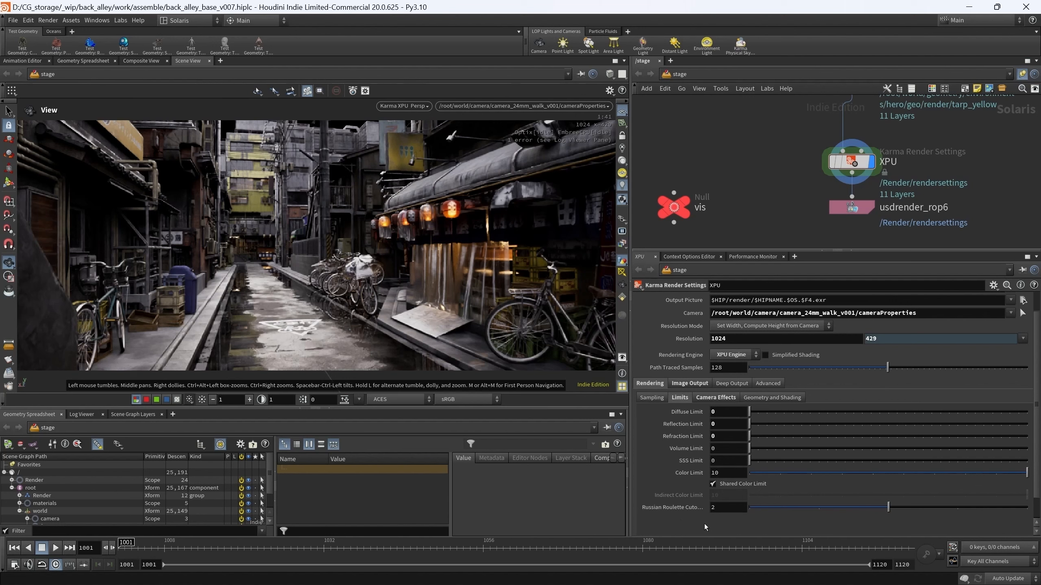
pyautogui.click(656, 399)
pyautogui.scroll(-5, 755, 182)
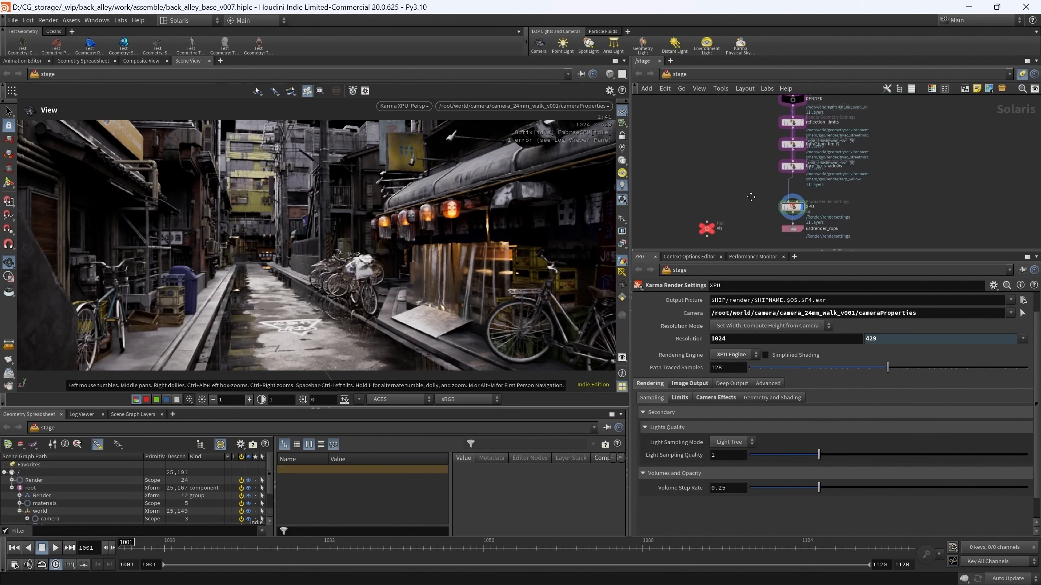
pyautogui.moveTo(751, 197); pyautogui.dragTo(716, 192, button='middle')
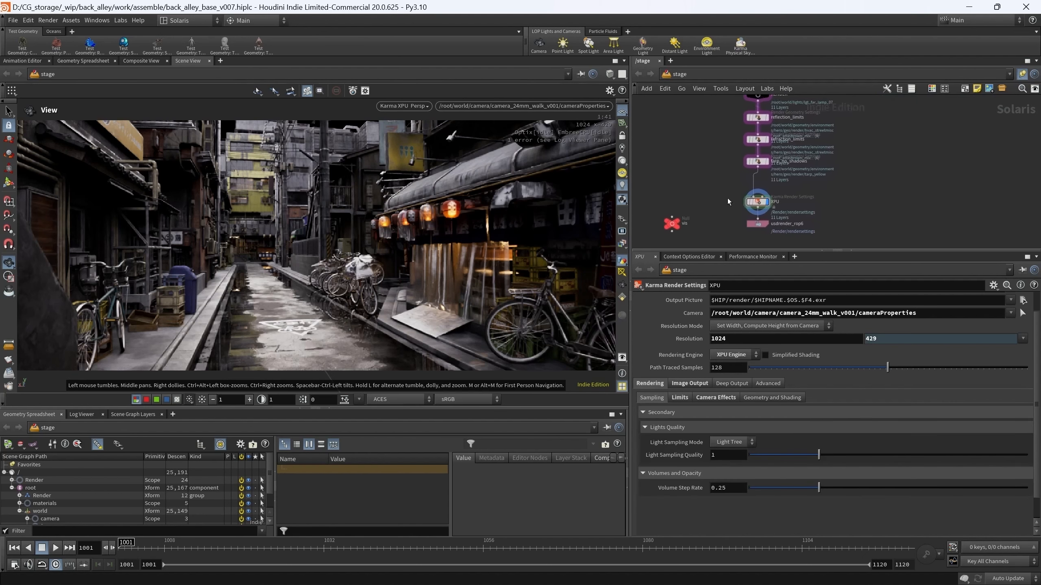
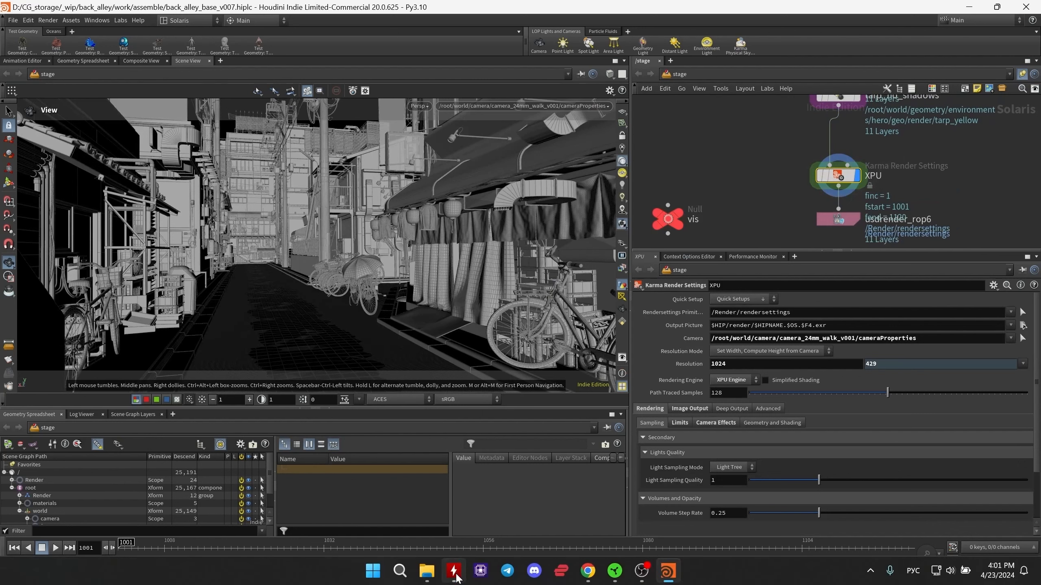
# - Switch to HWMonitor to check the graphics card's temperatures and utilization, and return to the Houdini node network
pyautogui.click(456, 574)
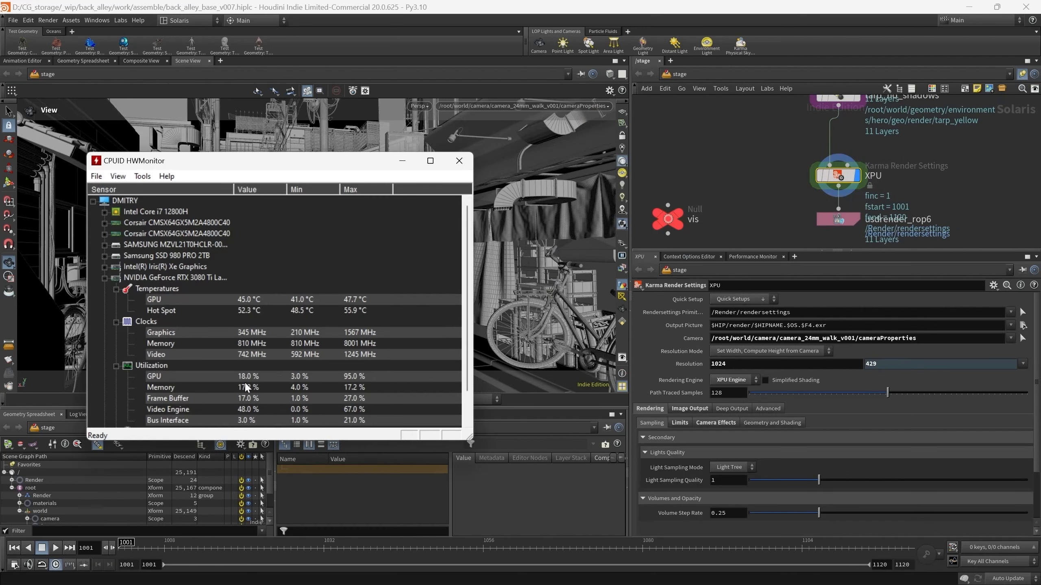
pyautogui.click(723, 169)
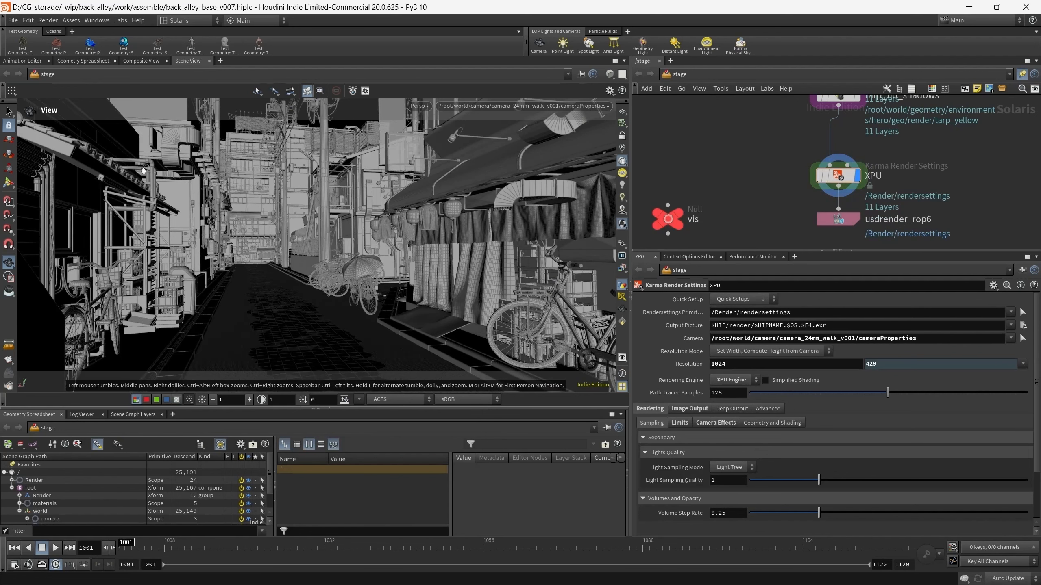
pyautogui.moveTo(724, 168); pyautogui.dragTo(785, 150, button='middle')
# - Make the empty vis null the displayed node so the alley scene is cleared from the viewport
pyautogui.click(729, 202)
pyautogui.scroll(1, 709, 183)
pyautogui.moveTo(795, 226); pyautogui.dragTo(756, 214, button='middle')
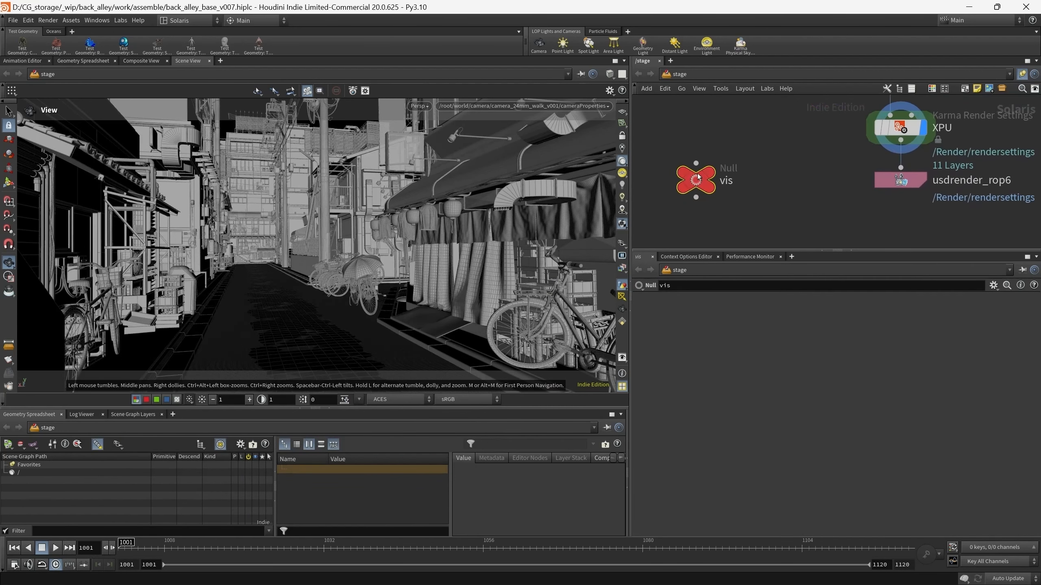
pyautogui.click(721, 156)
pyautogui.moveTo(778, 133); pyautogui.dragTo(653, 232)
# - Set the XPU node's horizontal resolution to the expression 1024*2 and show the evaluated value
pyautogui.scroll(-1, 806, 167)
pyautogui.moveTo(805, 167)
pyautogui.mouseDown(button='middle')
pyautogui.moveTo(778, 200)
pyautogui.moveTo(719, 215)
pyautogui.mouseUp(button='middle')
pyautogui.scroll(-1, 778, 201)
pyautogui.moveTo(727, 187); pyautogui.dragTo(862, 231)
pyautogui.moveTo(714, 210); pyautogui.dragTo(745, 207, button='middle')
pyautogui.moveTo(774, 144); pyautogui.dragTo(892, 177)
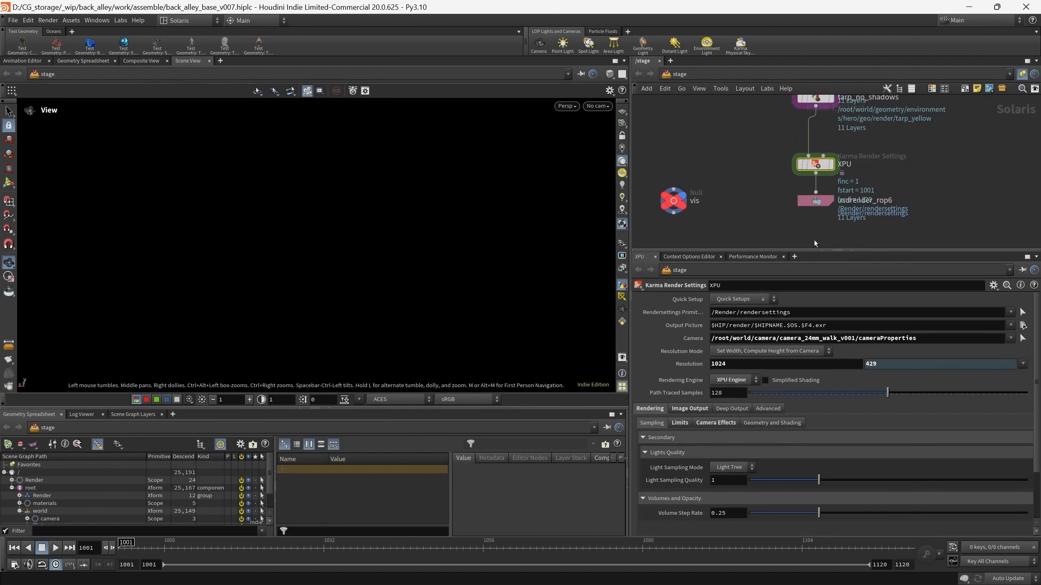
pyautogui.click(716, 363)
pyautogui.write('*')
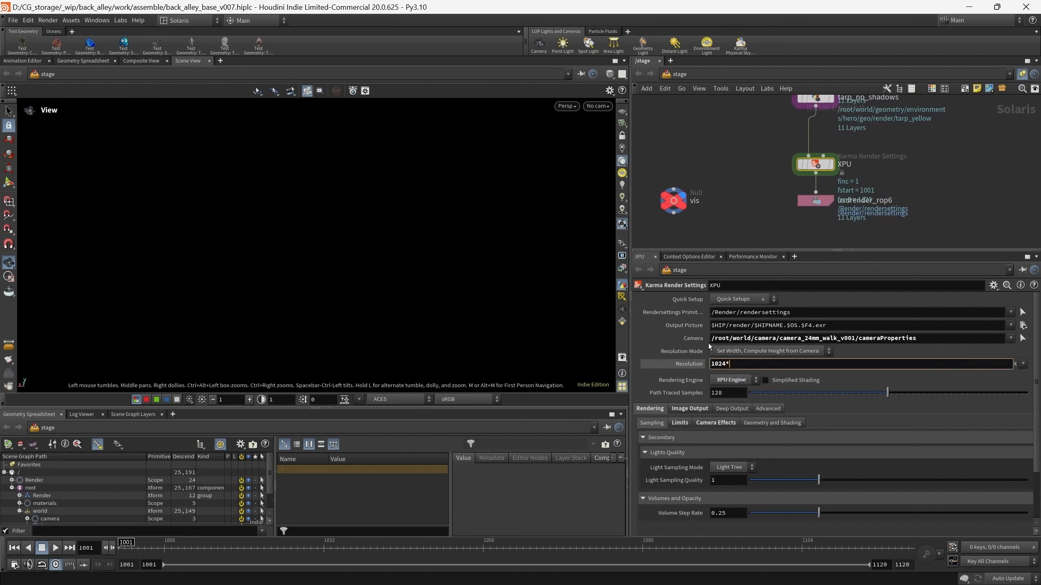
pyautogui.write('2')
pyautogui.press('Return')
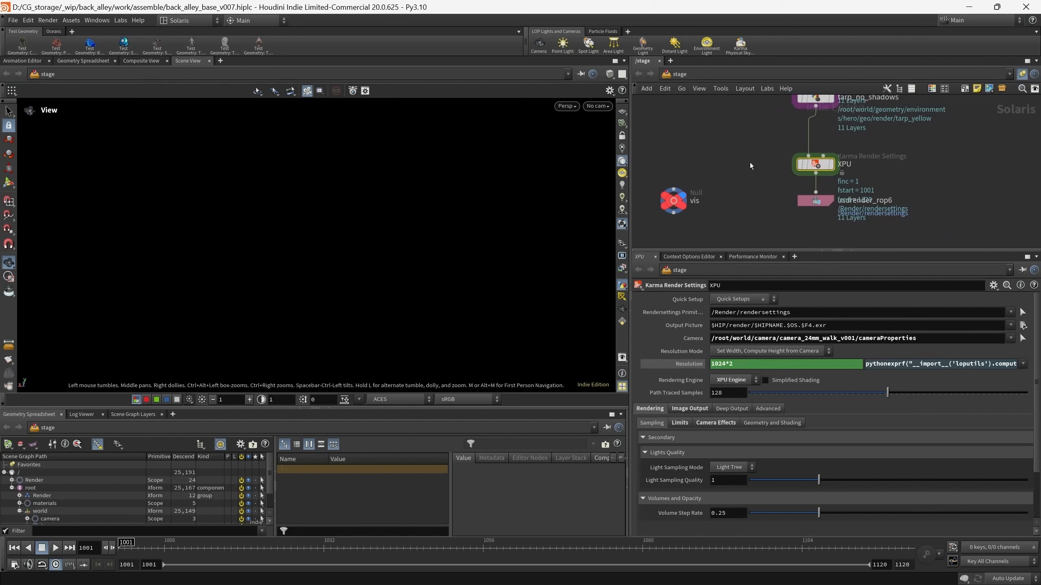
pyautogui.moveTo(756, 171); pyautogui.dragTo(752, 184, button='middle')
pyautogui.scroll(2, 746, 203)
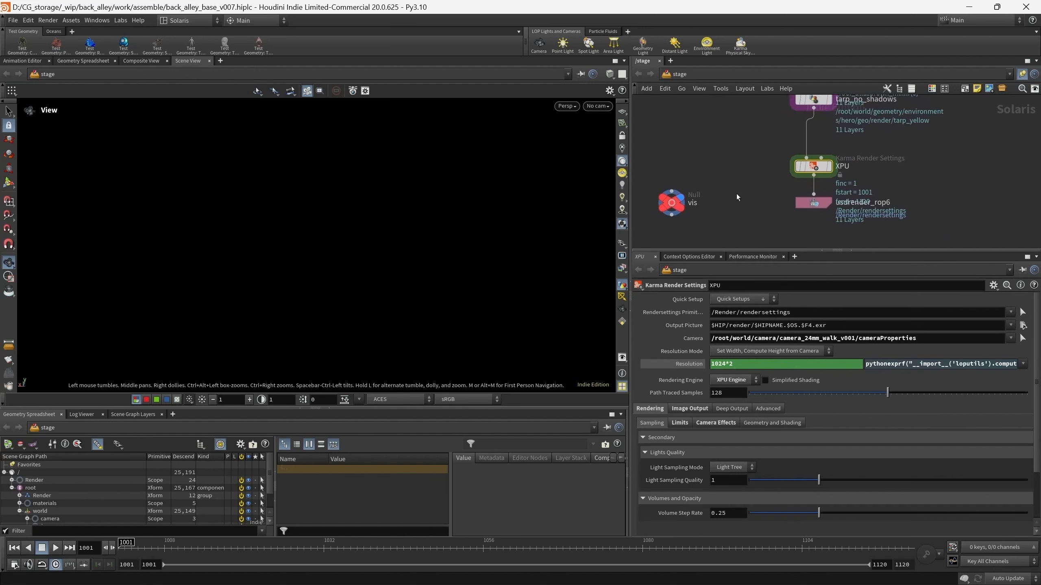
pyautogui.click(687, 363)
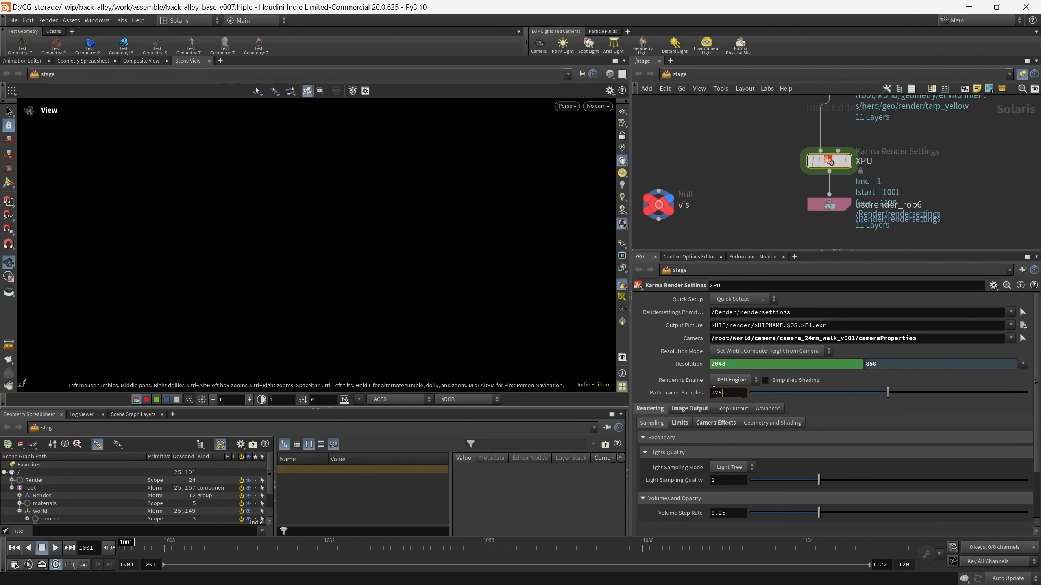
# - Set the XPU node's path traced samples to the expression 128*2 and show the evaluated value
pyautogui.click(714, 392)
pyautogui.write('*2')
pyautogui.press('Return')
pyautogui.click(676, 393)
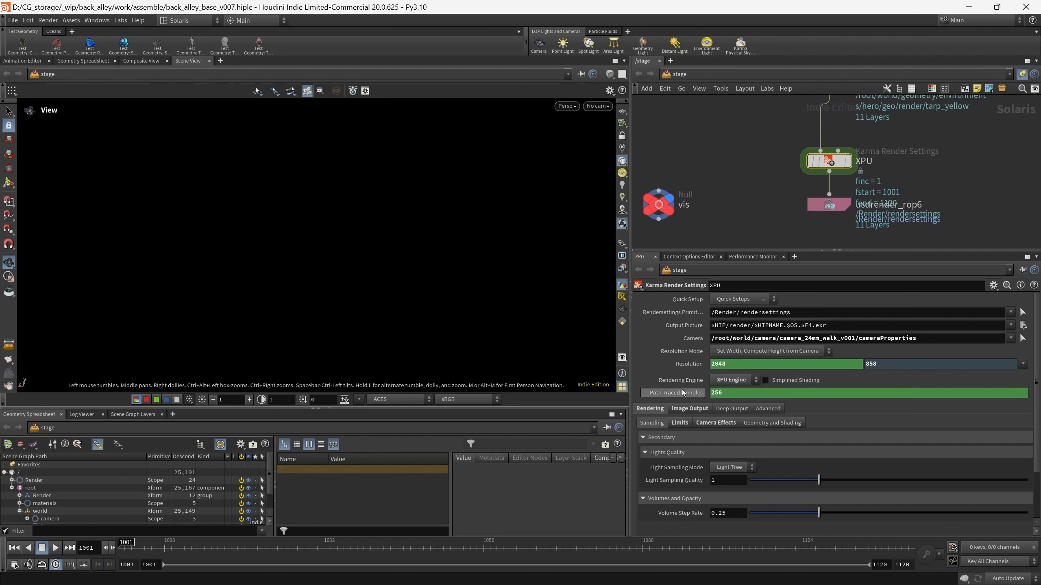
# - Render the current frame from the usdrender_rop6 node to MPlay
pyautogui.moveTo(754, 192); pyautogui.dragTo(771, 176, button='middle')
pyautogui.moveTo(772, 176); pyautogui.dragTo(839, 201)
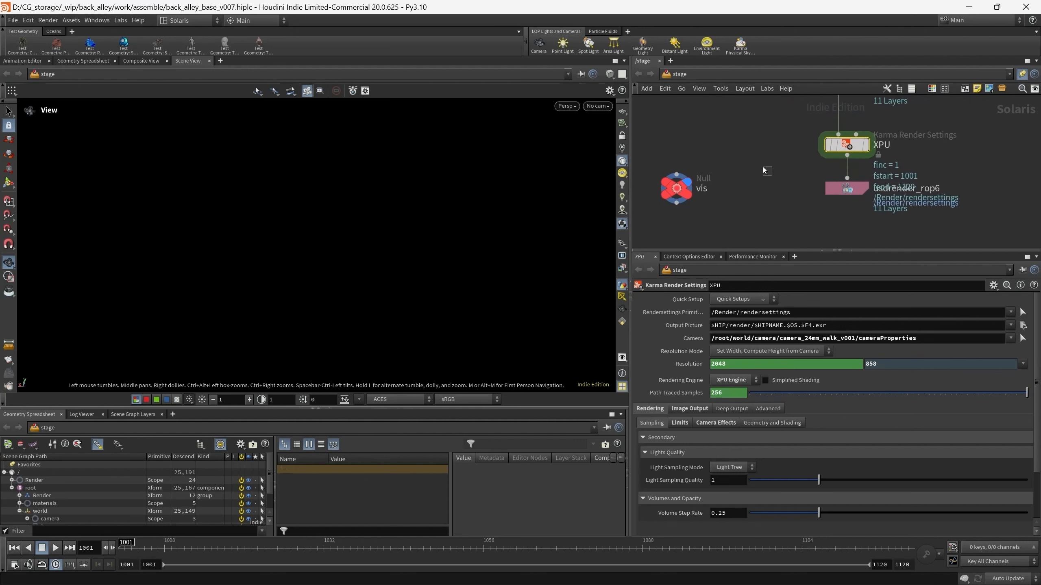
pyautogui.moveTo(902, 223); pyautogui.dragTo(875, 214, button='middle')
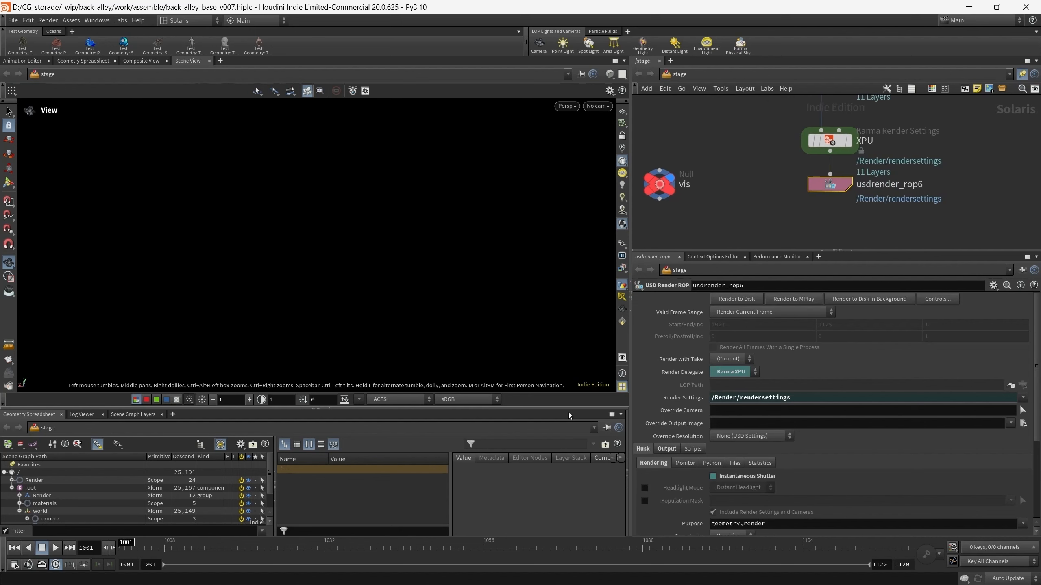
pyautogui.click(785, 299)
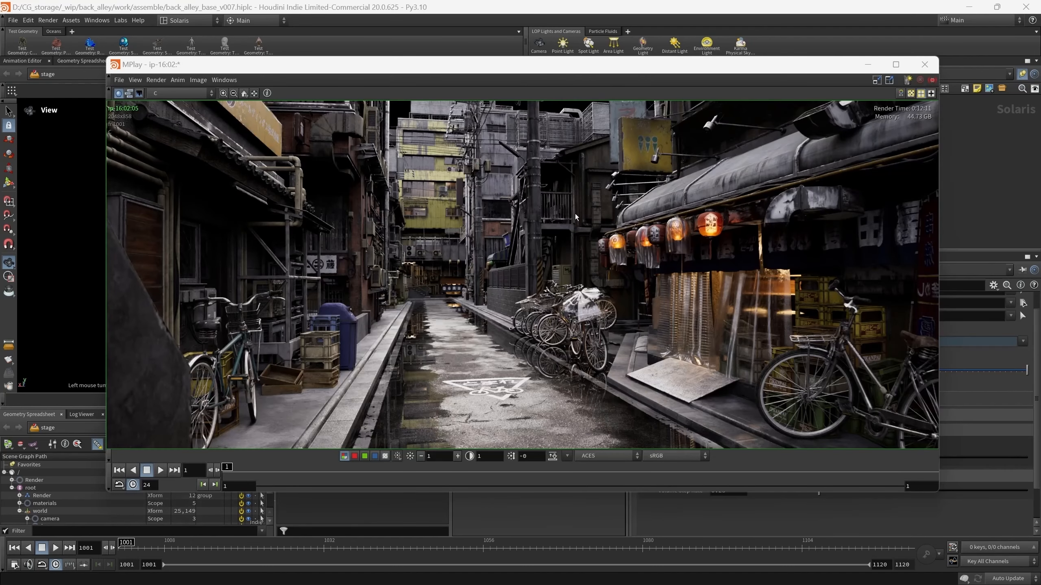
# - Inspect the finished alley render in MPlay and reset the image to fill the viewer
pyautogui.scroll(-3, 575, 217)
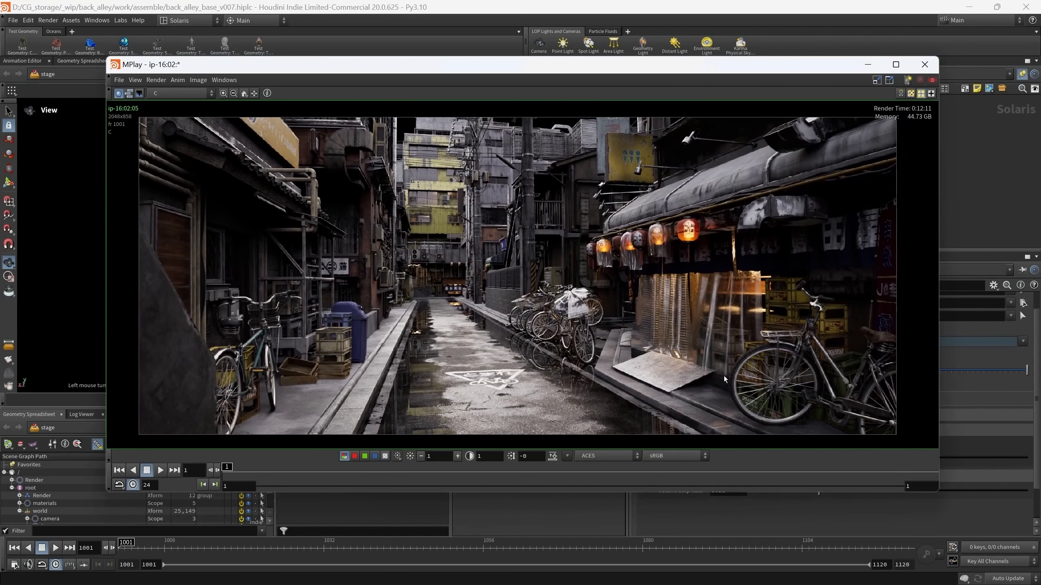
pyautogui.moveTo(557, 249); pyautogui.dragTo(566, 246, button='middle')
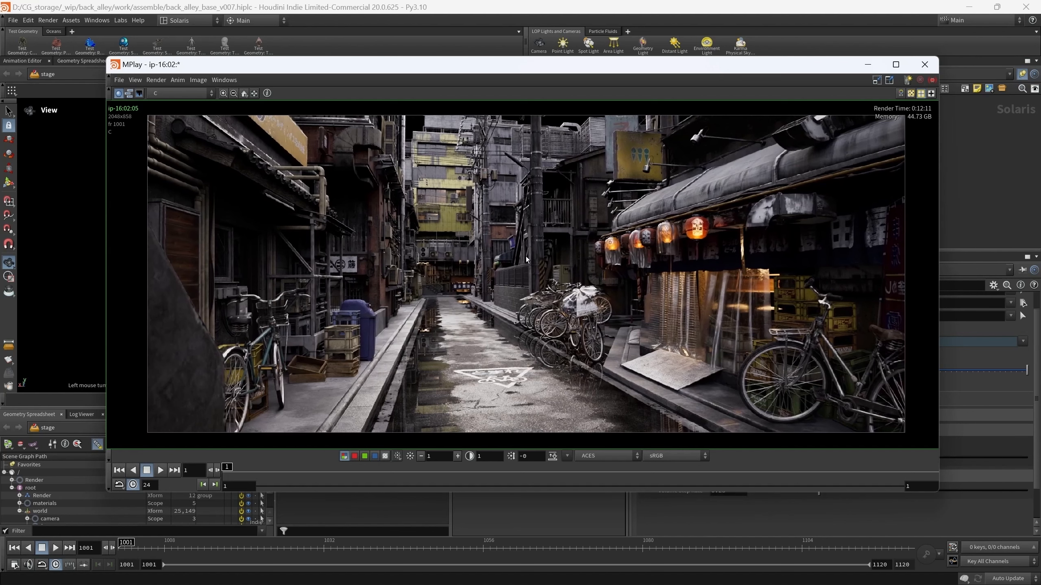
pyautogui.moveTo(526, 258); pyautogui.dragTo(538, 251, button='middle')
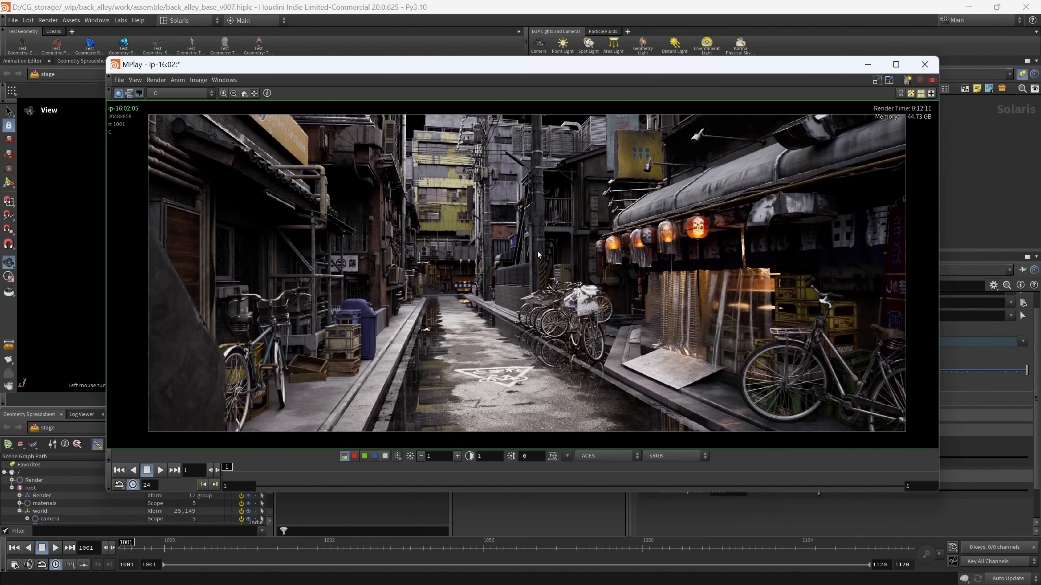
pyautogui.click(255, 94)
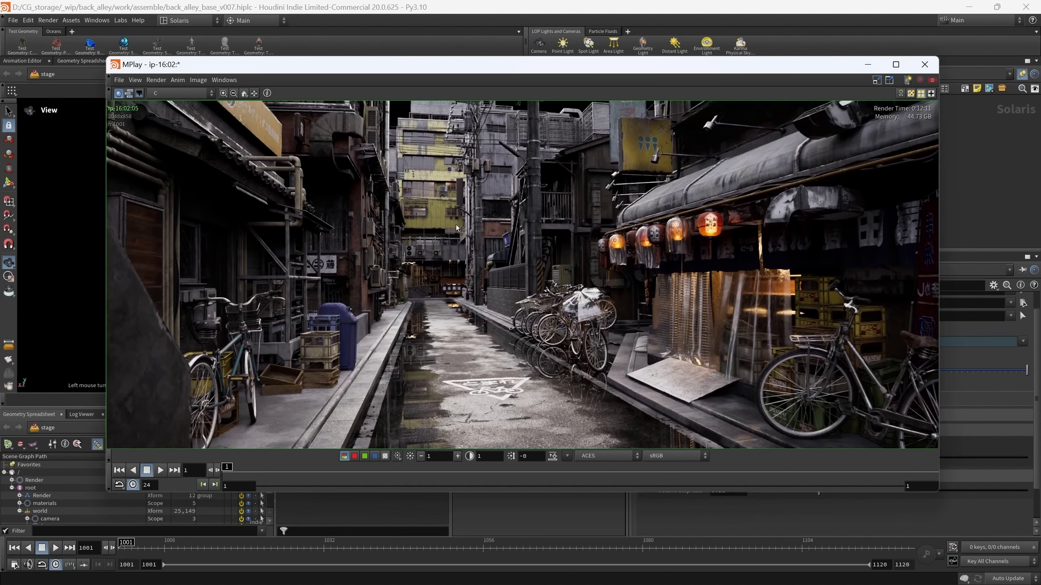
# - Switch to HWMonitor to check the graphics card's peak temperature and utilization, and reopen the MPlay render
pyautogui.click(867, 64)
pyautogui.click(440, 571)
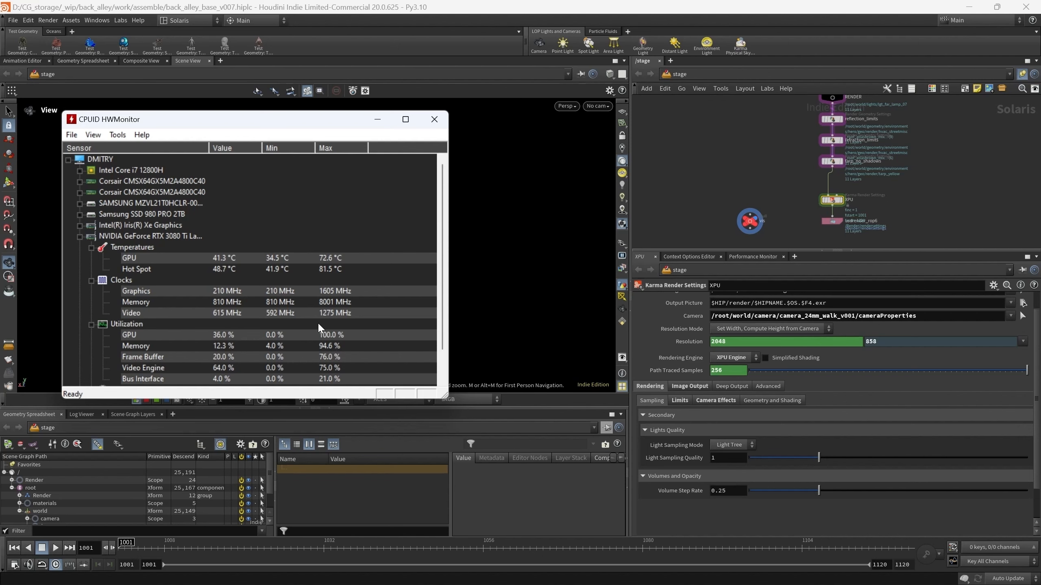
pyautogui.click(377, 119)
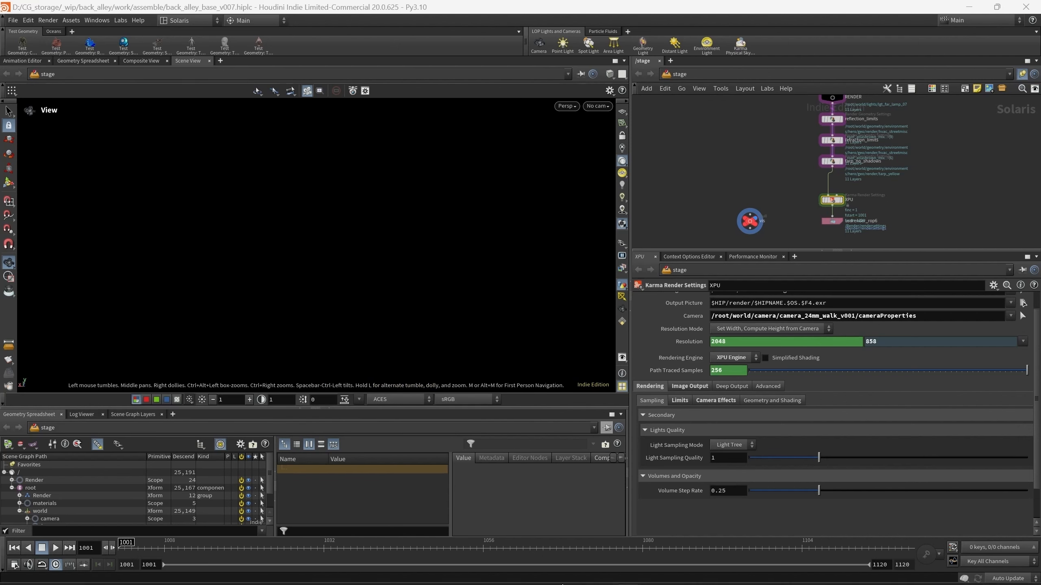
pyautogui.click(682, 576)
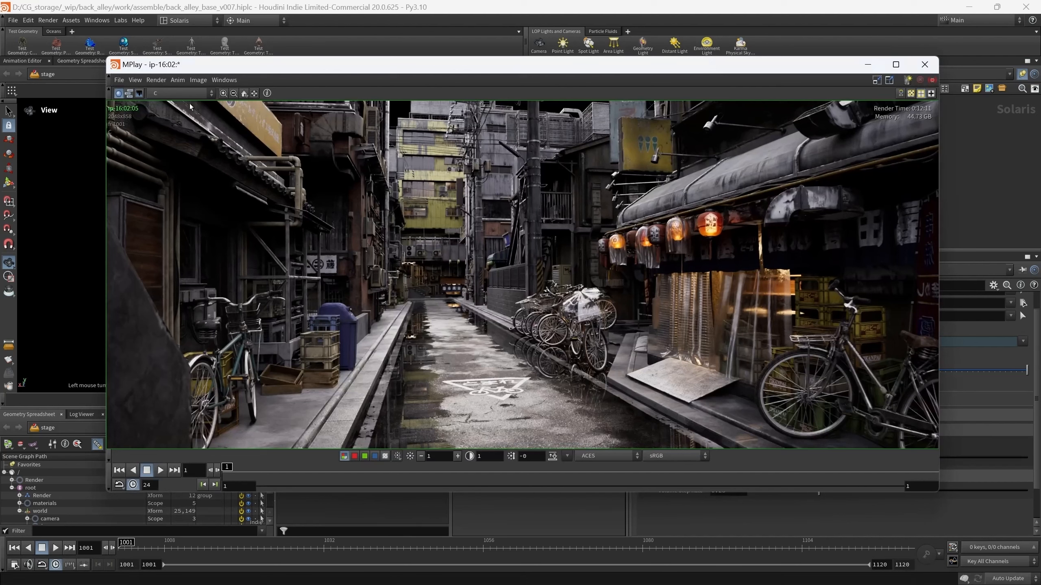
# - Display the C_lgt_env light pass and the C_lgt_inside light pass of the alley render in MPlay
pyautogui.click(182, 94)
pyautogui.click(176, 177)
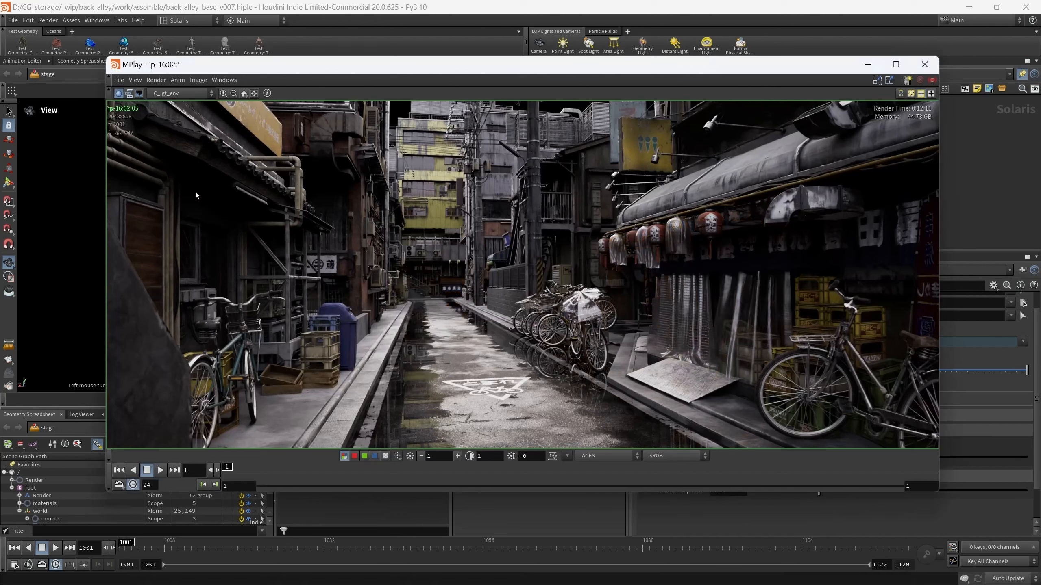
pyautogui.click(170, 95)
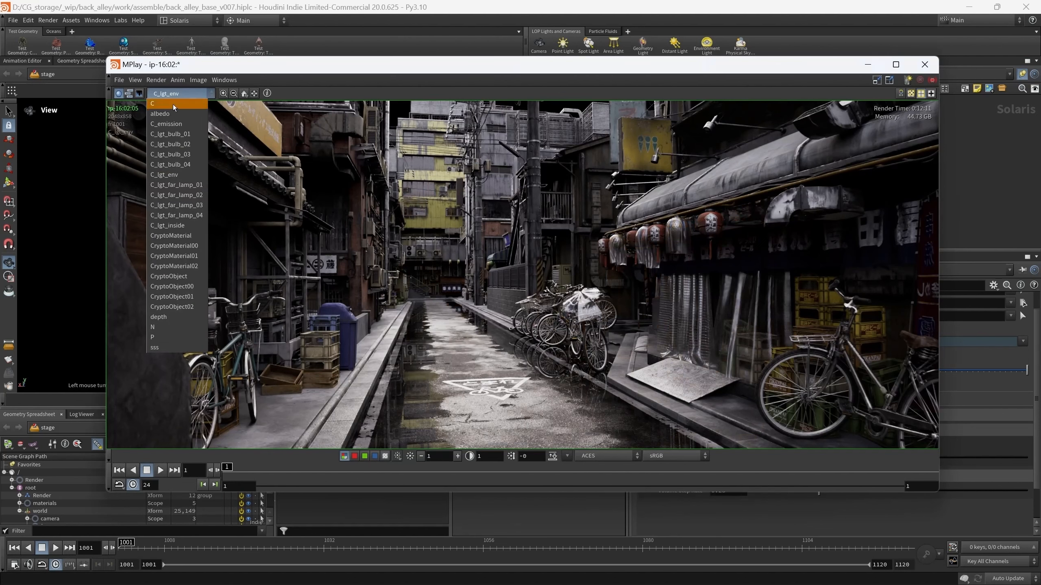
pyautogui.click(171, 226)
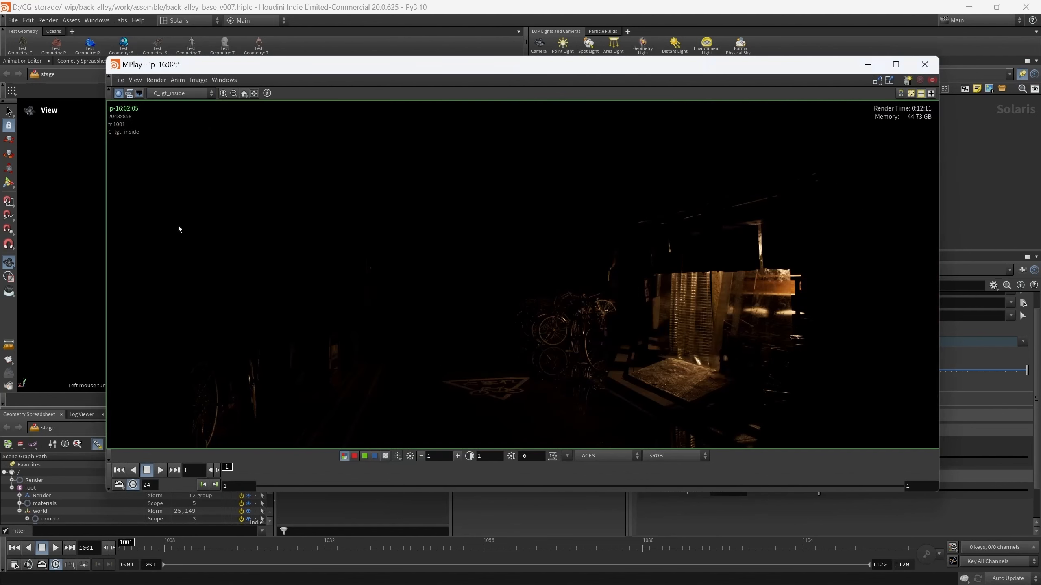
# - Raise the display brightness of the C_lgt_inside pass to 32 to examine its reach, and reset the brightness
pyautogui.click(457, 456)
pyautogui.click(458, 457)
pyautogui.click(457, 456)
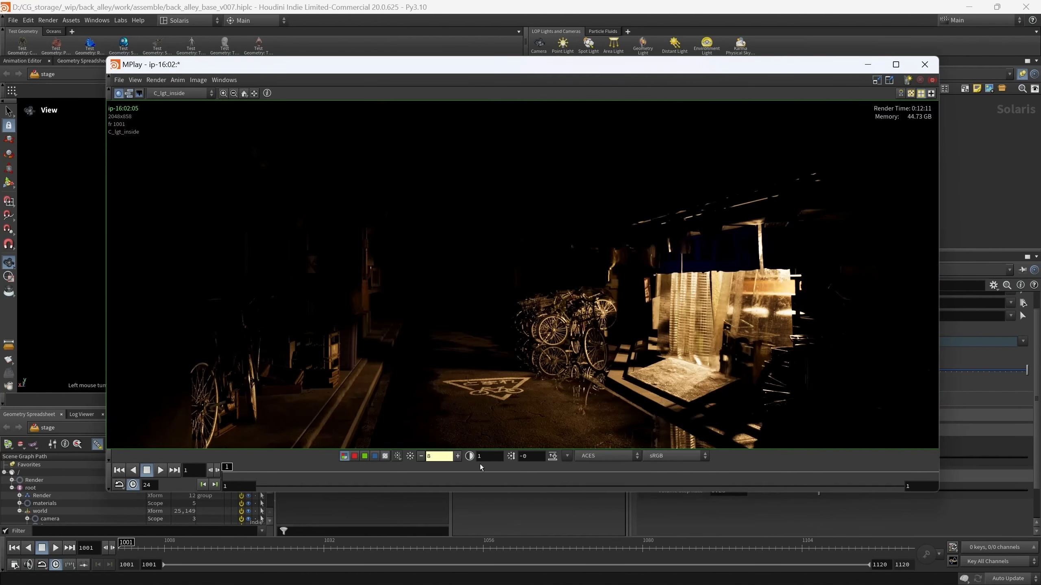
pyautogui.click(457, 456)
pyautogui.click(457, 456)
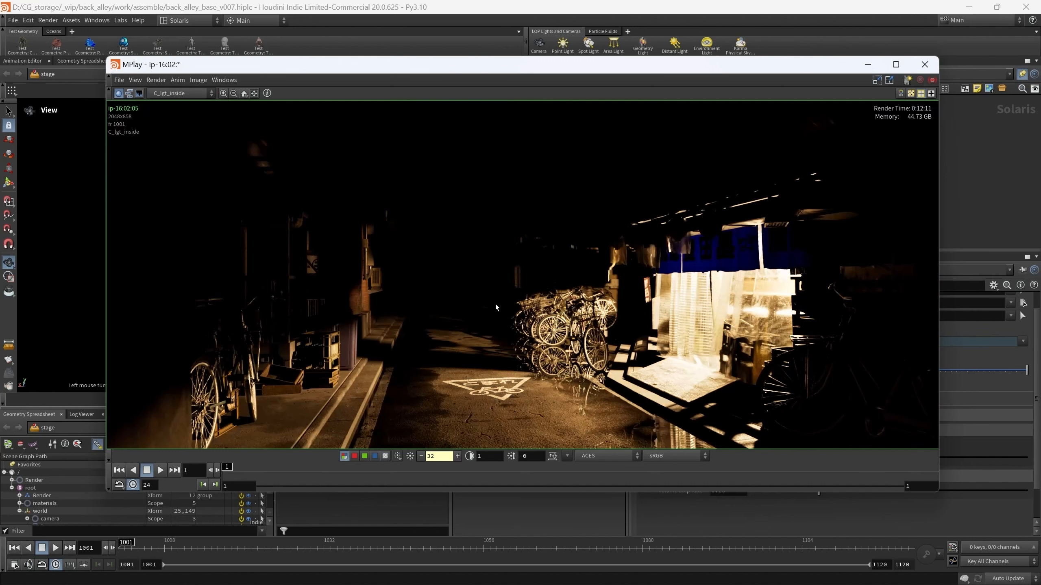
pyautogui.click(411, 456)
# - Display the C_lgt_far_lamp_01 pass, brighten it to examine the distant lamp's contribution, and reset the brightness
pyautogui.click(180, 93)
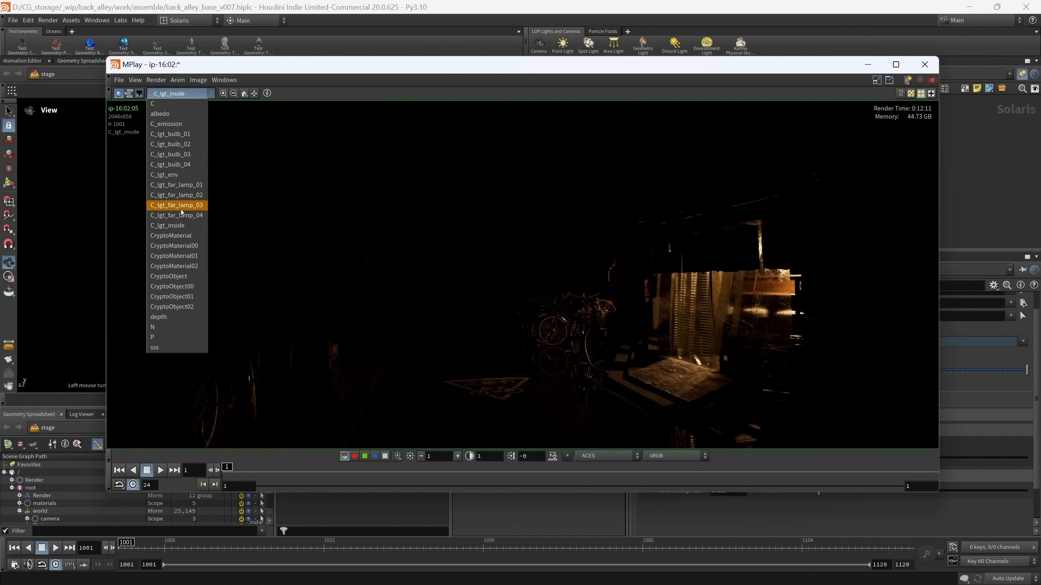
pyautogui.click(176, 185)
pyautogui.click(458, 456)
pyautogui.click(457, 457)
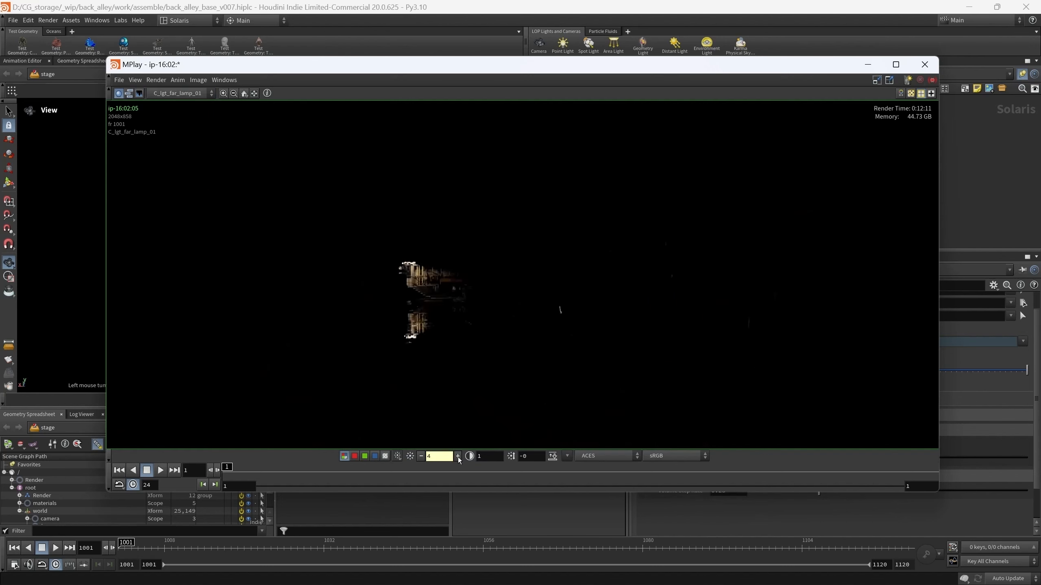
pyautogui.click(457, 456)
pyautogui.click(457, 456)
pyautogui.click(457, 456)
pyautogui.click(411, 455)
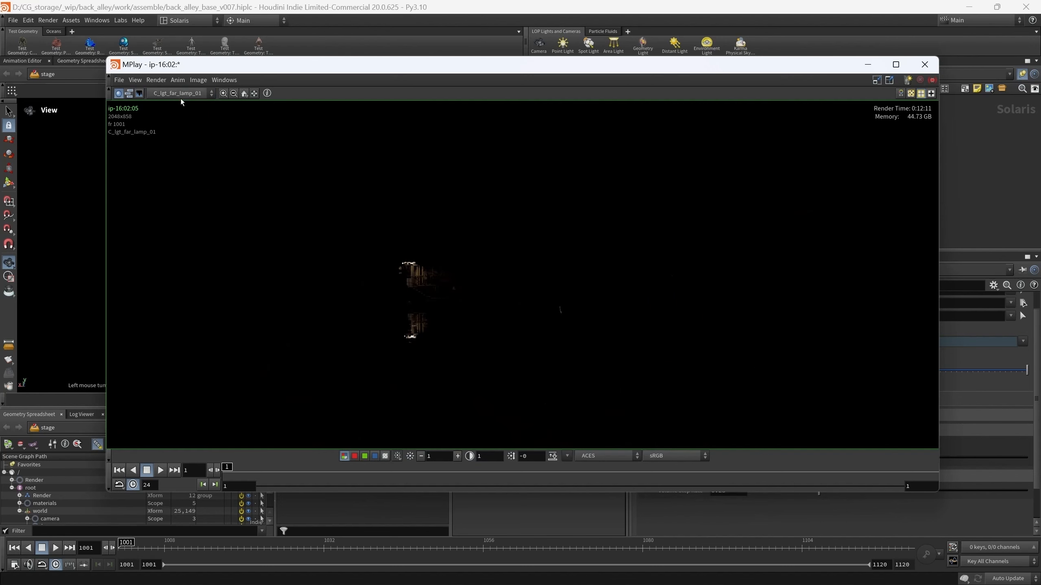
# - Display the P, depth and albedo passes of the render one after another
pyautogui.click(180, 94)
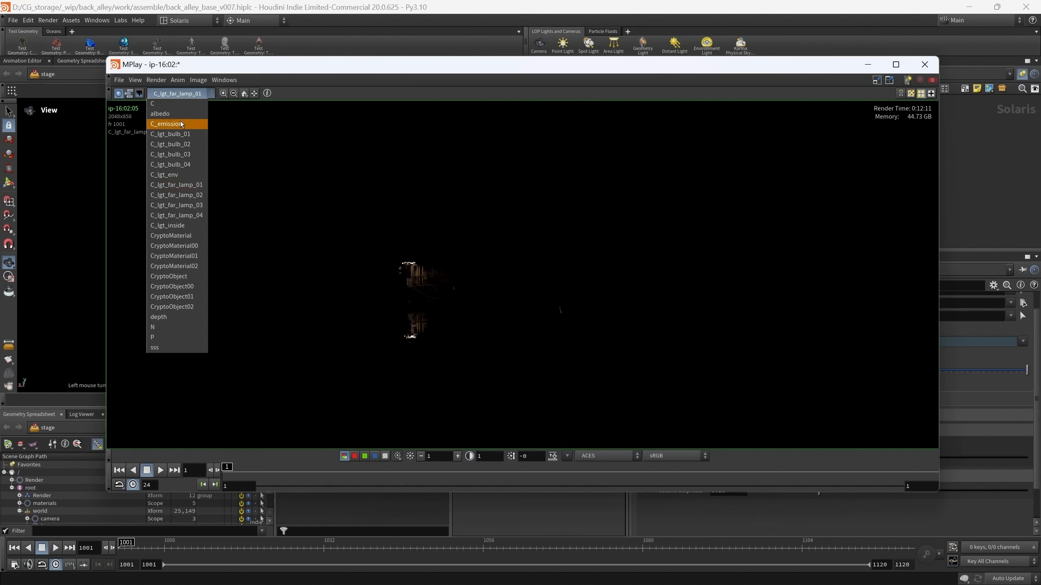
pyautogui.click(167, 337)
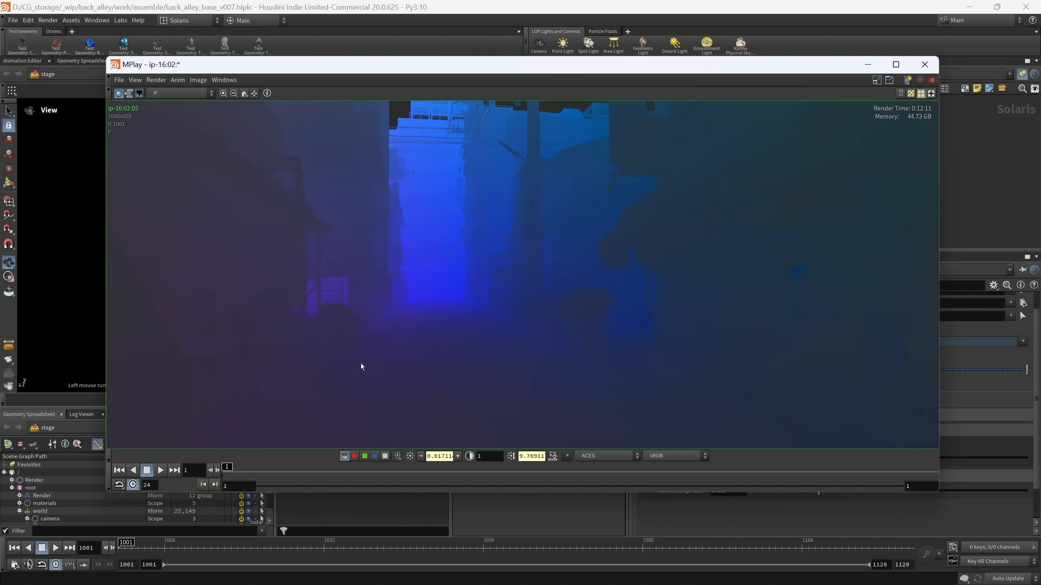
pyautogui.click(173, 98)
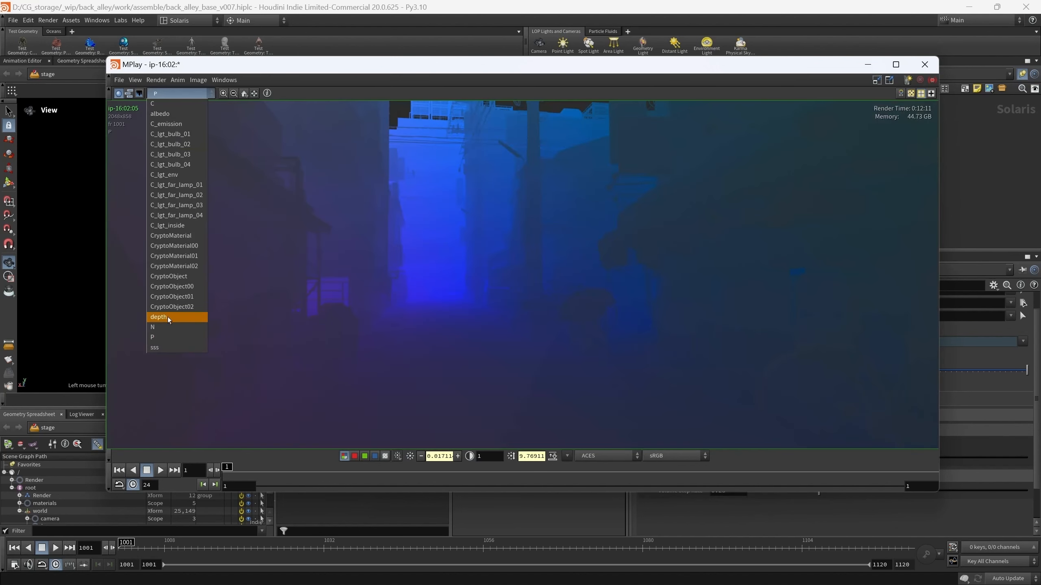
pyautogui.click(168, 317)
pyautogui.click(160, 96)
pyautogui.click(166, 113)
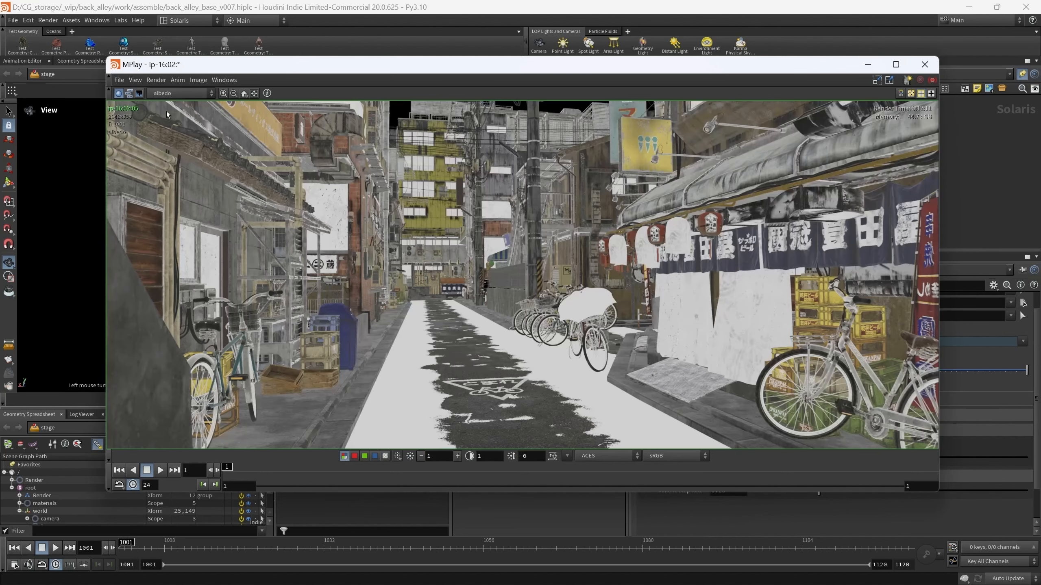
# - Display the CryptoMaterial and CryptoObject passes, and return to the C beauty pass
pyautogui.click(171, 96)
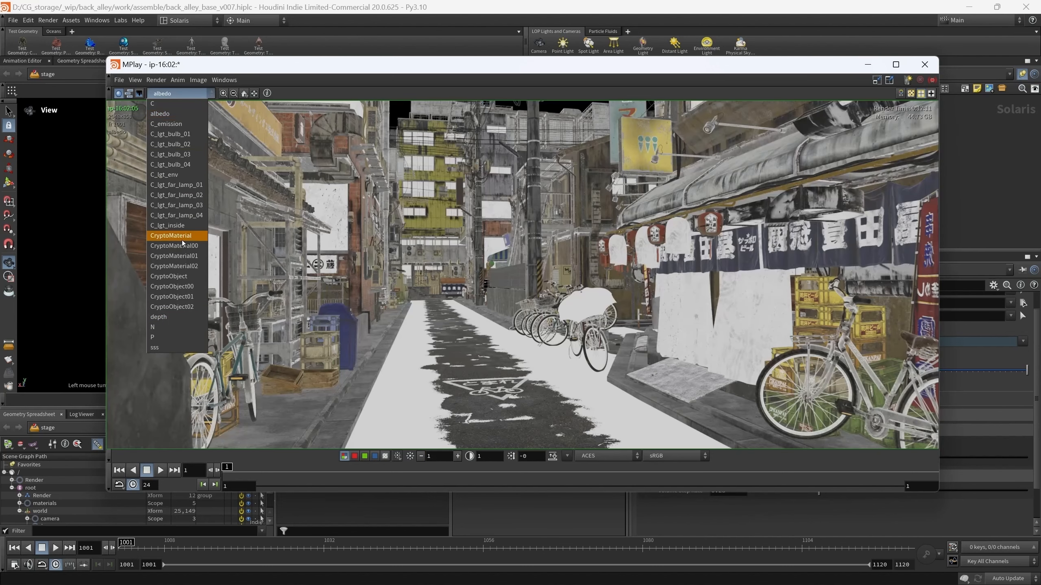
pyautogui.click(180, 236)
pyautogui.click(180, 95)
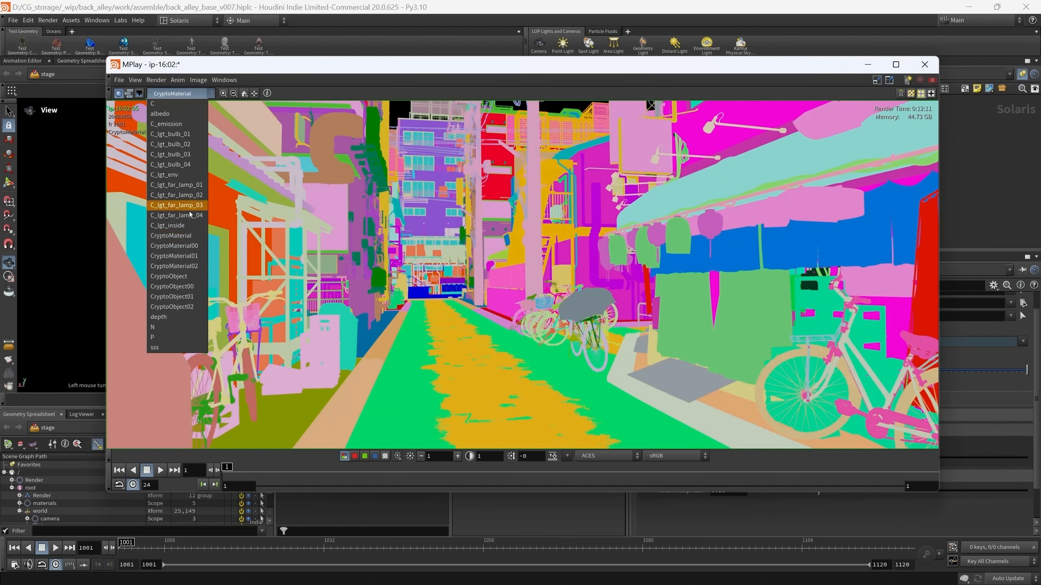
pyautogui.click(184, 275)
pyautogui.click(161, 95)
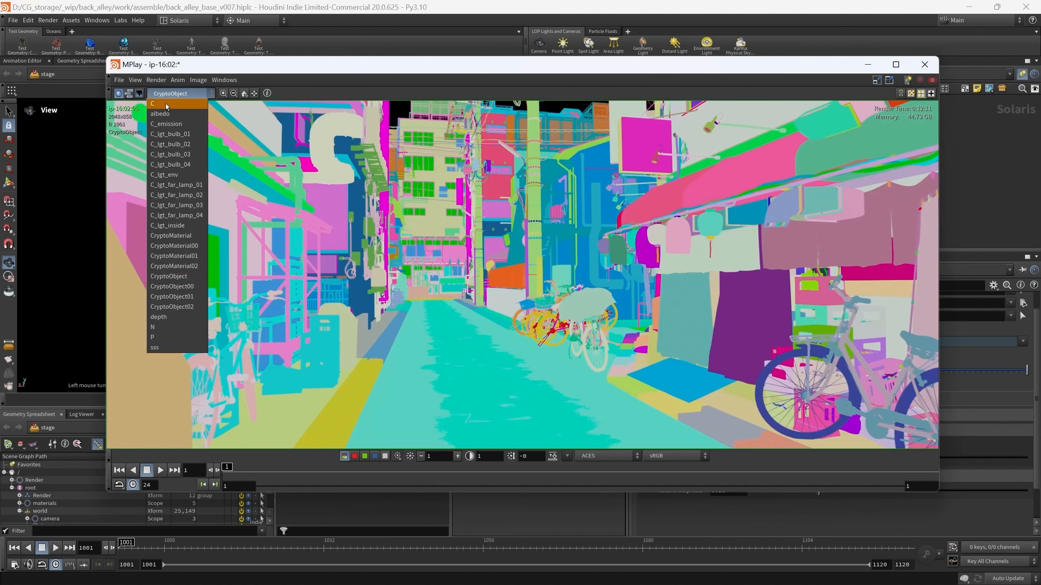
pyautogui.click(166, 103)
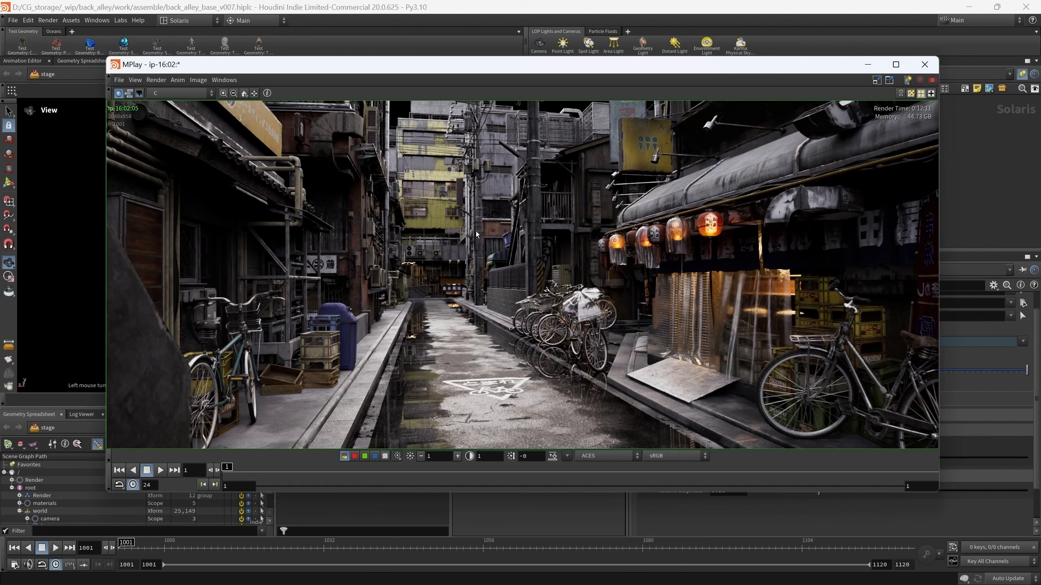
# - Reset the beauty image to fill the viewer, minimize MPlay, and review the XPU node's limits and sampling settings
pyautogui.scroll(-1, 476, 235)
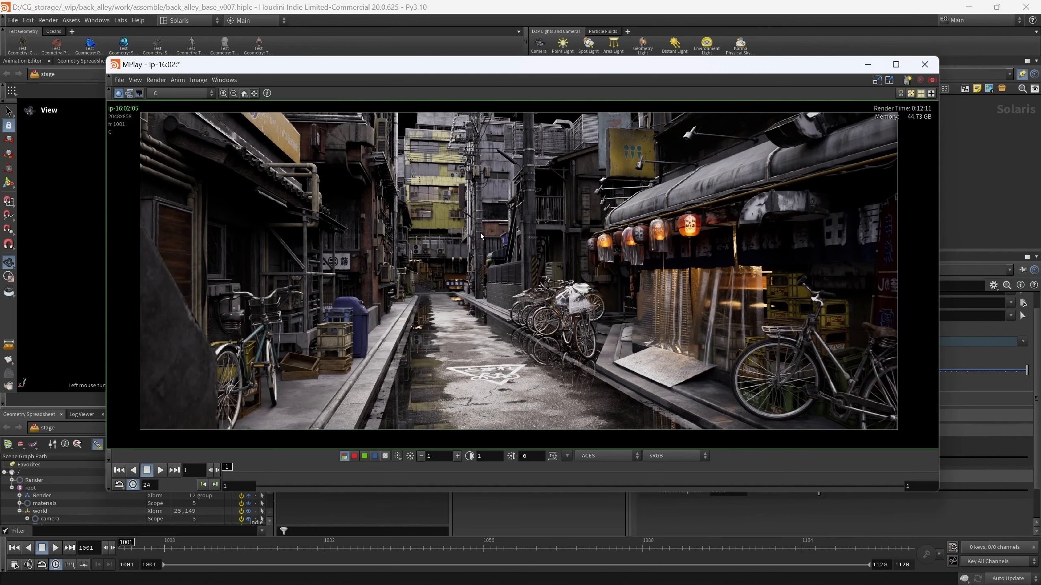
pyautogui.click(254, 94)
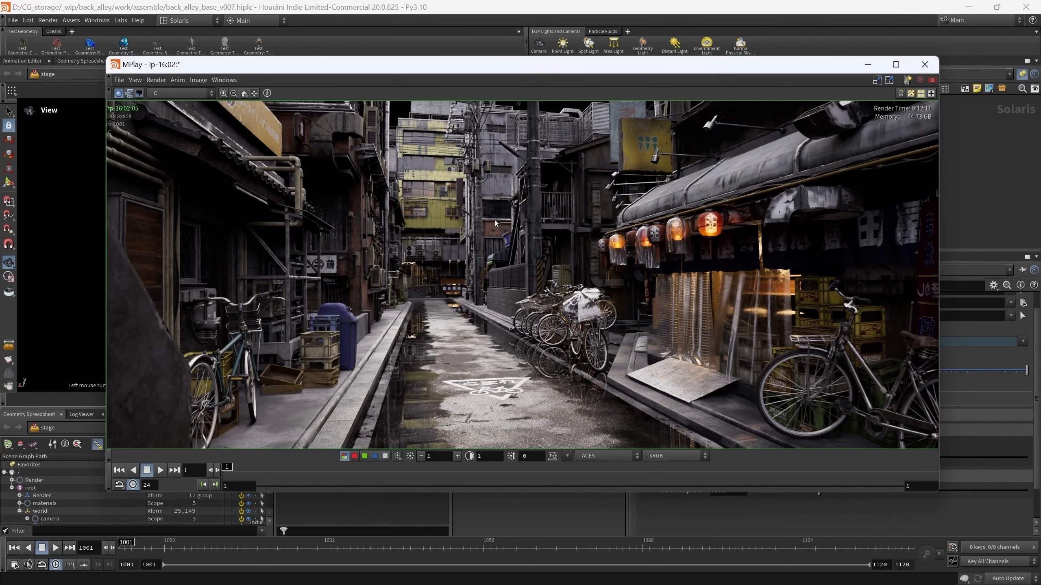
pyautogui.click(868, 64)
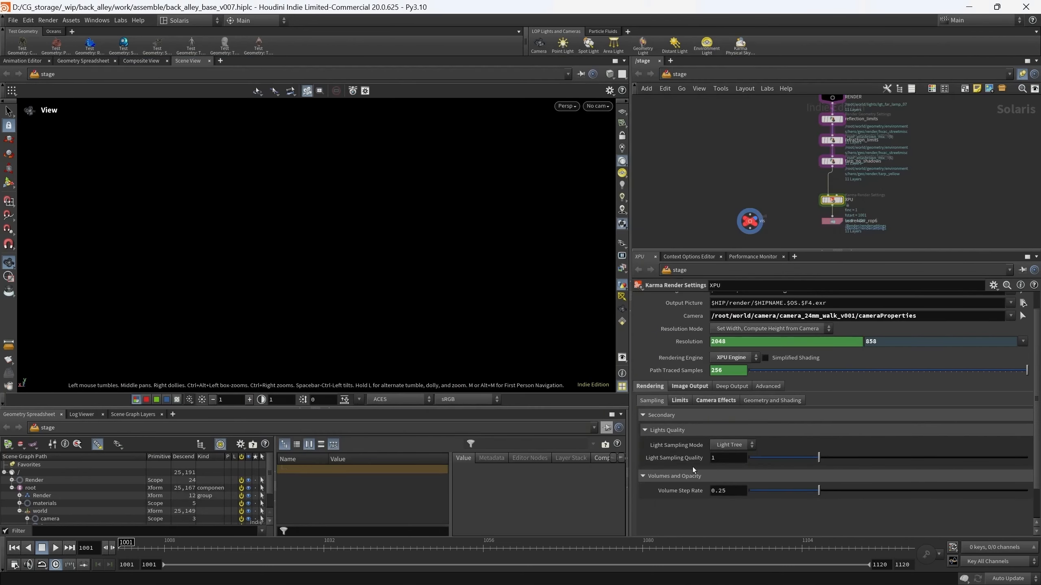
pyautogui.click(680, 401)
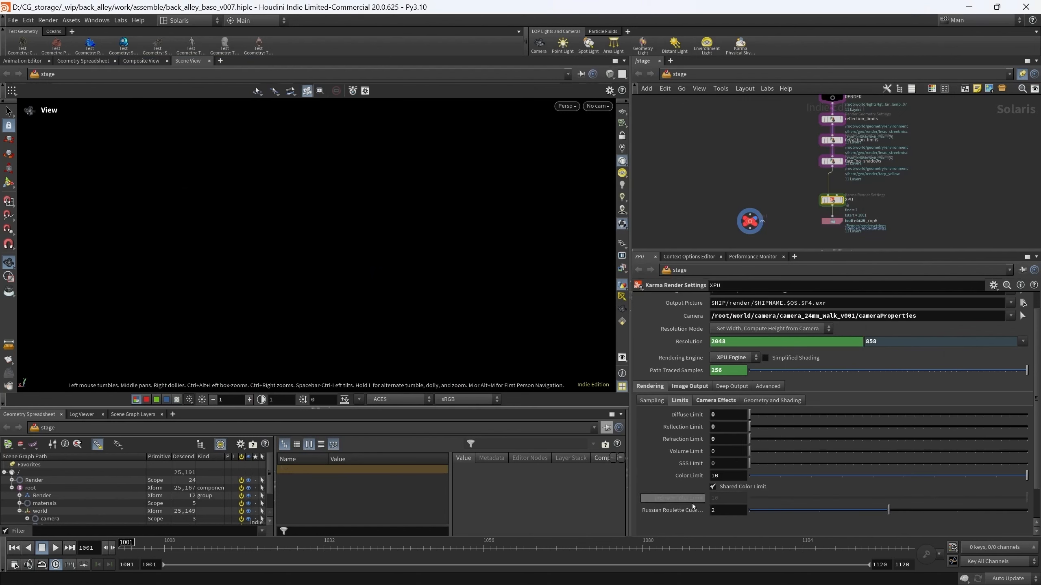
pyautogui.click(652, 400)
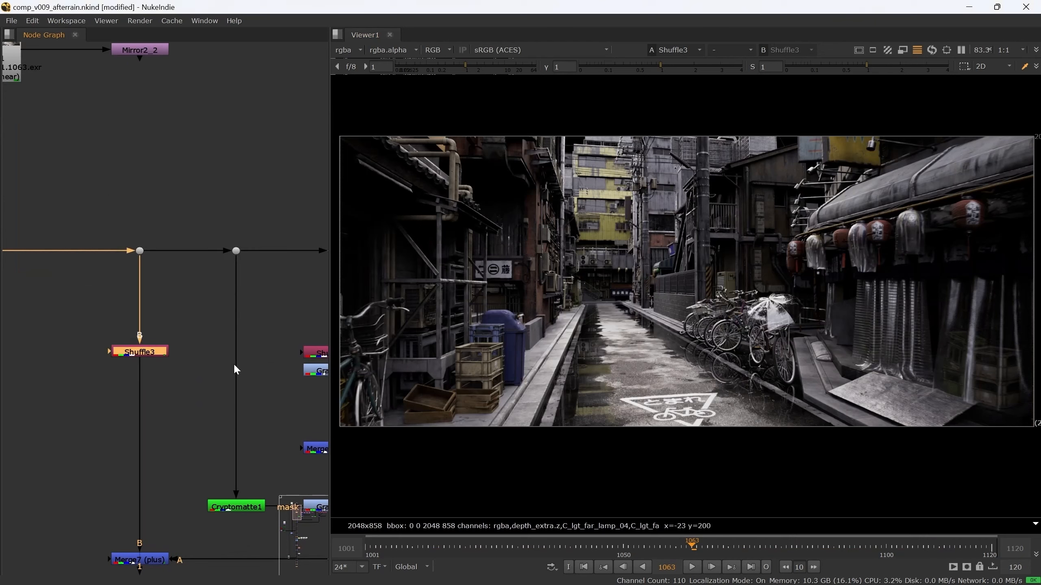
# - In the Nuke comp, go to frame 1001 and bring the light-pass shuffle nodes into view
pyautogui.click(184, 344)
pyautogui.moveTo(252, 354); pyautogui.dragTo(164, 287, button='middle')
pyautogui.scroll(-5, 165, 287)
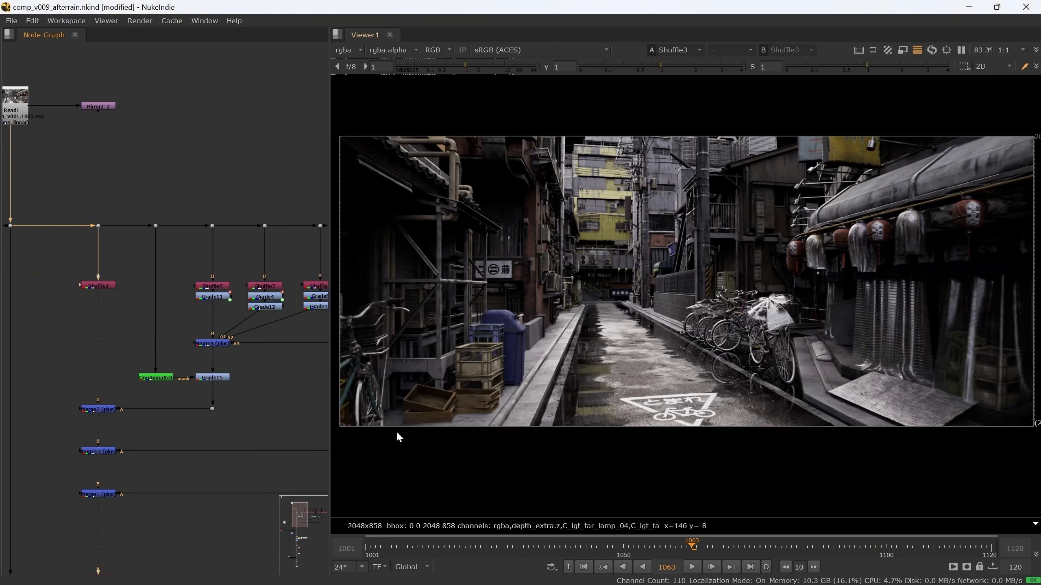
pyautogui.click(366, 548)
pyautogui.scroll(5, 205, 336)
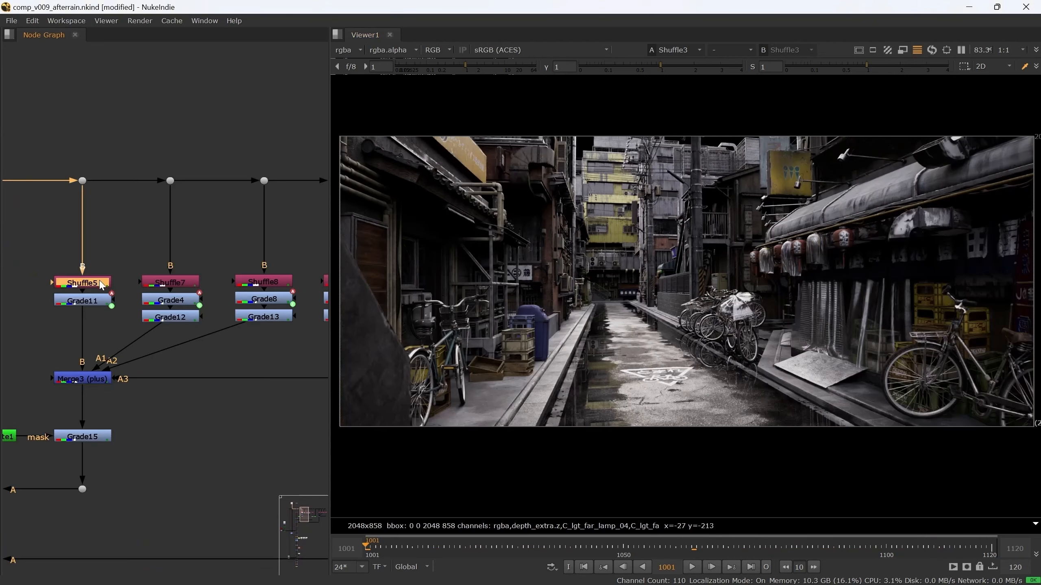
# - View the Shuffle5 light pass and raise the viewer gain to 30
pyautogui.press('1')
pyautogui.scroll(-3, 665, 292)
pyautogui.moveTo(499, 69); pyautogui.dragTo(523, 67)
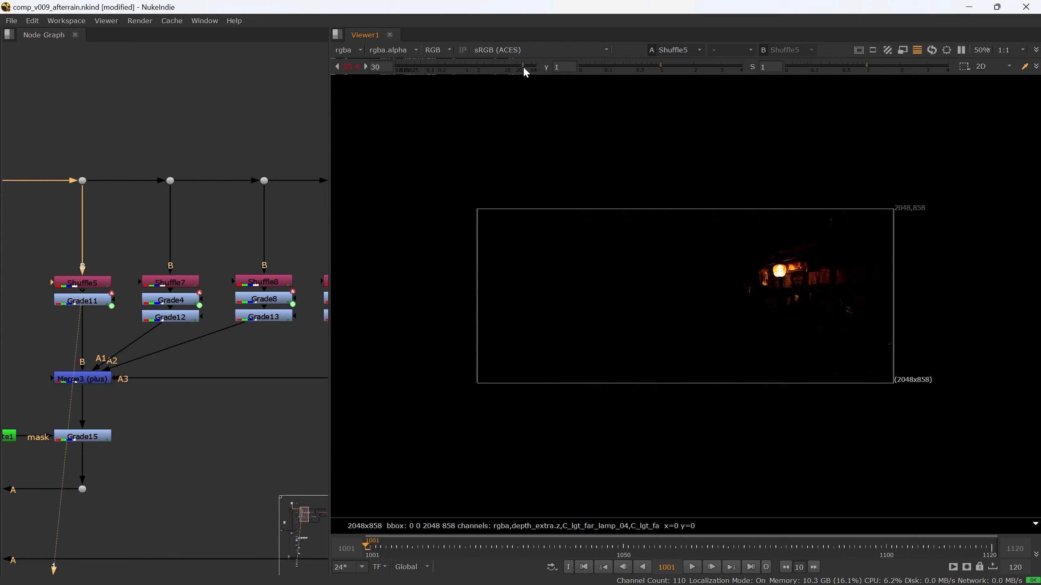
pyautogui.scroll(3, 709, 324)
# - View the light passes of Shuffle7, Shuffle8 and Shuffle9 in turn
pyautogui.click(185, 282)
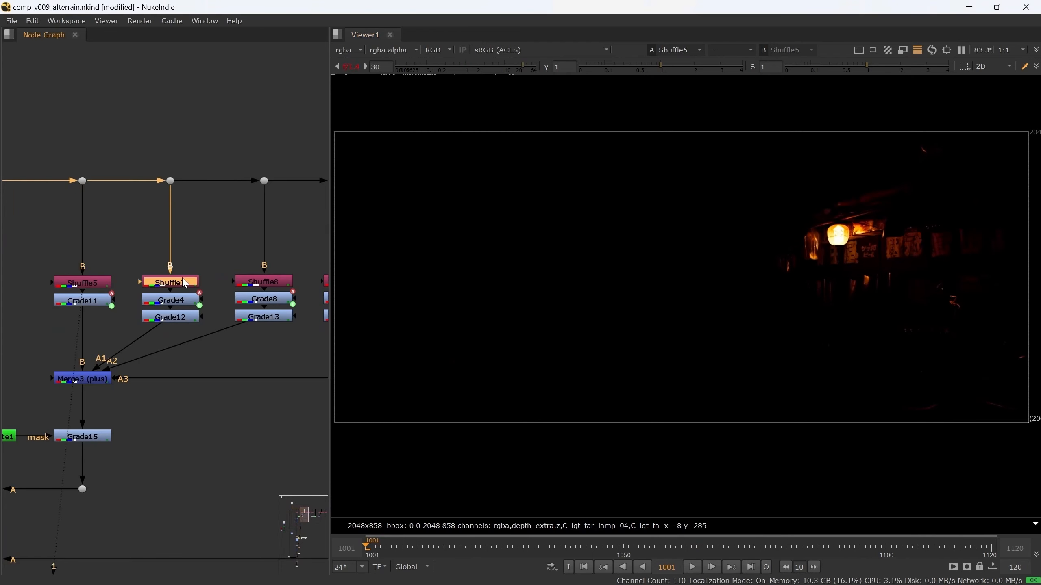
pyautogui.press('1')
pyautogui.moveTo(217, 289); pyautogui.dragTo(140, 262, button='middle')
pyautogui.click(205, 256)
pyautogui.press('1')
pyautogui.click(269, 256)
pyautogui.press('1')
pyautogui.scroll(-2, 192, 358)
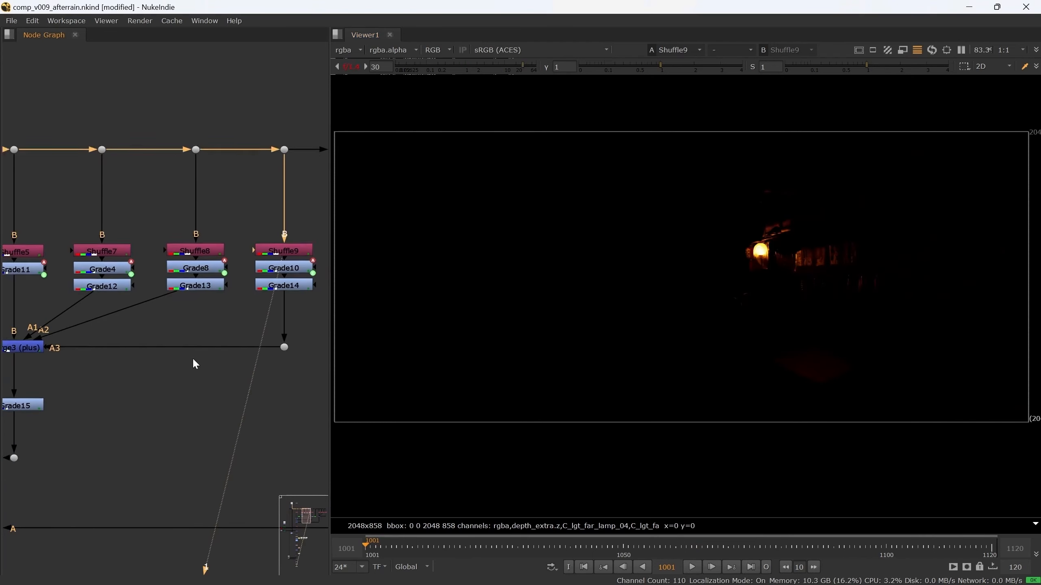
# - View the combined lantern lights at the Merge3 (plus) node and reset the viewer gain to 1
pyautogui.moveTo(47, 331); pyautogui.dragTo(164, 358)
pyautogui.press('1')
pyautogui.moveTo(162, 381); pyautogui.dragTo(183, 368, button='middle')
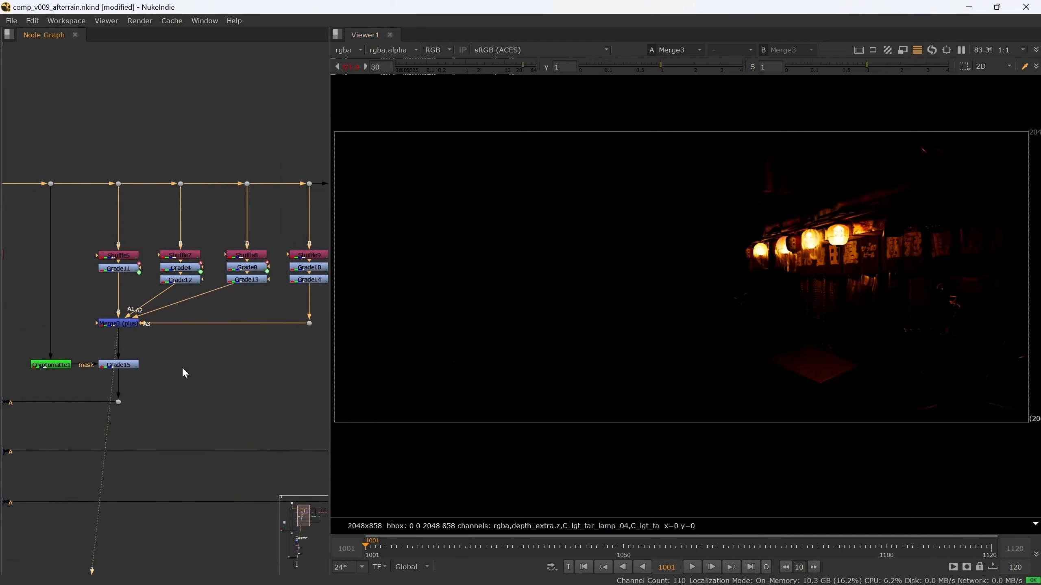
pyautogui.press('f')
pyautogui.scroll(5, 140, 186)
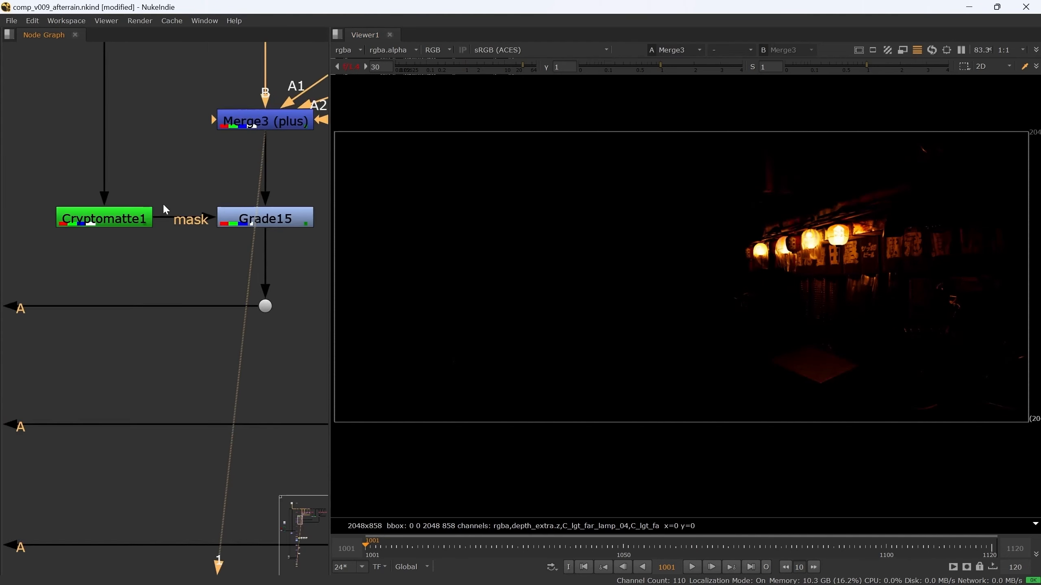
pyautogui.moveTo(163, 204); pyautogui.dragTo(130, 292, button='middle')
# - View the Cryptomatte1 node and inspect the shop curtain matte in its alpha channel
pyautogui.click(87, 308)
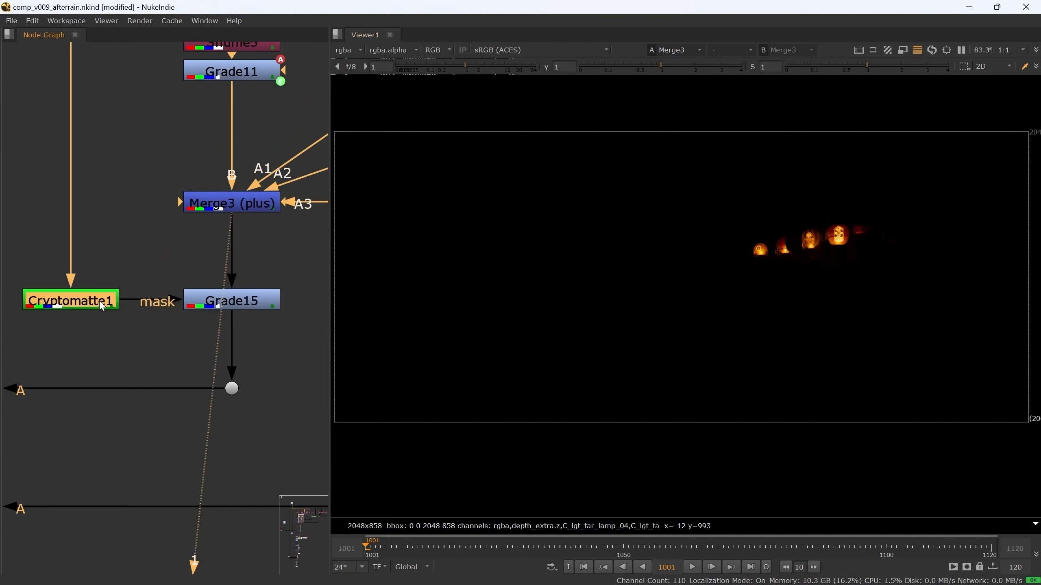
pyautogui.press('1')
pyautogui.scroll(5, 825, 251)
pyautogui.press('a')
pyautogui.scroll(-1, 704, 280)
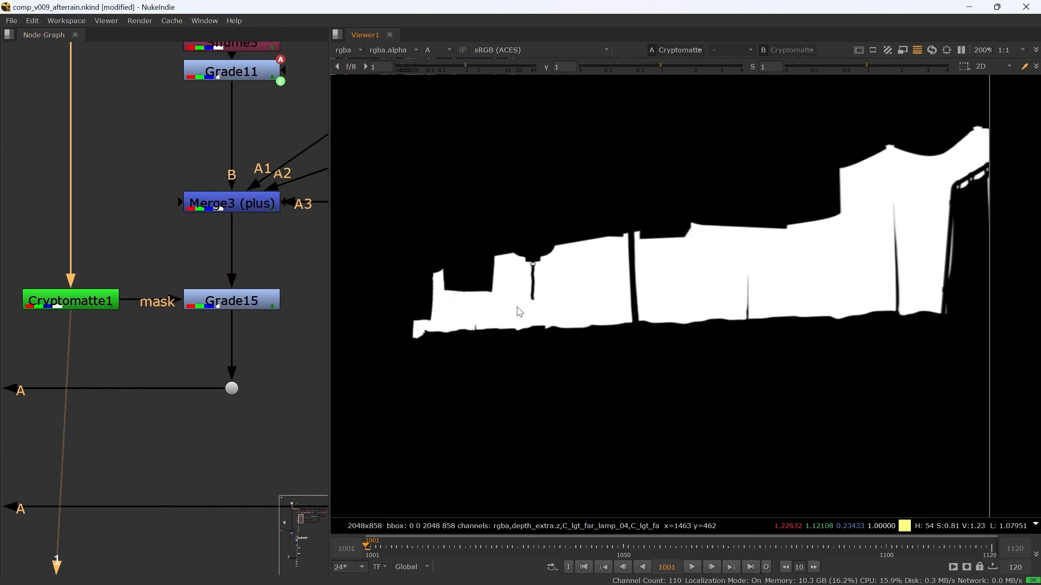
pyautogui.moveTo(637, 262); pyautogui.dragTo(621, 270, button='middle')
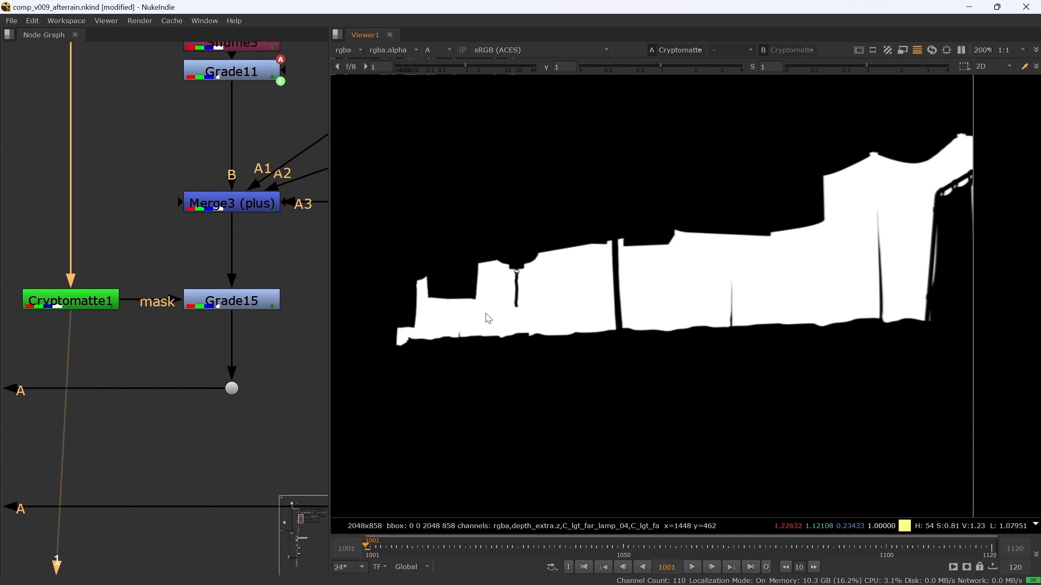
# - View the Grade15 node in colour with the viewer gain raised to 10
pyautogui.click(231, 301)
pyautogui.press('1')
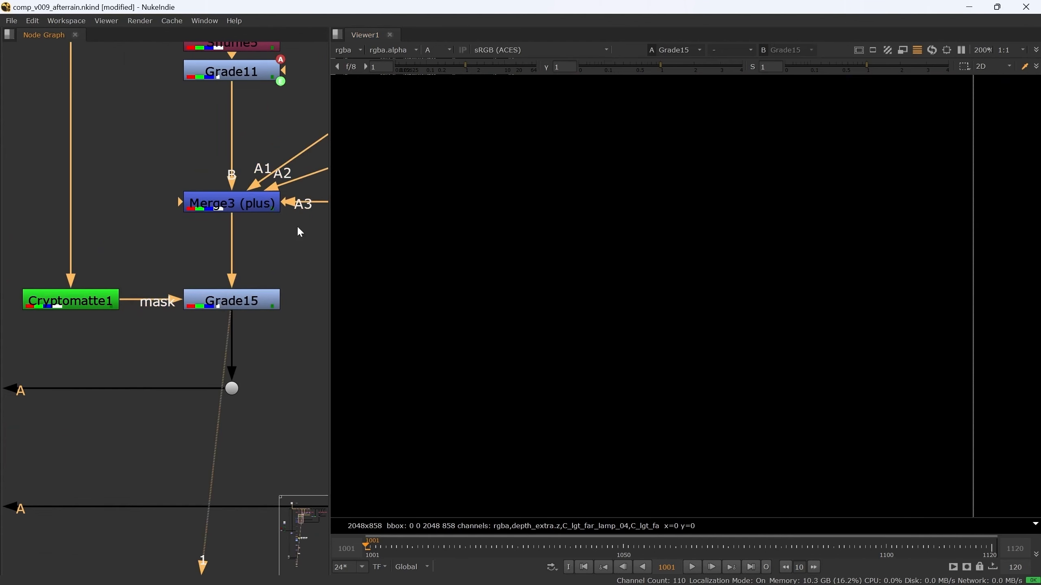
pyautogui.press('a')
pyautogui.moveTo(476, 69); pyautogui.dragTo(505, 68)
pyautogui.scroll(-1, 620, 304)
pyautogui.moveTo(620, 304); pyautogui.dragTo(671, 268, button='middle')
pyautogui.scroll(-1, 635, 281)
pyautogui.scroll(1, 671, 267)
# - Toggle the Grade15 node off and on repeatedly to compare the masked grade on the lantern light
pyautogui.moveTo(310, 346); pyautogui.dragTo(158, 283)
pyautogui.press('d')
pyautogui.press('d')
pyautogui.press('d')
pyautogui.press('d')
pyautogui.press('d')
pyautogui.press('d')
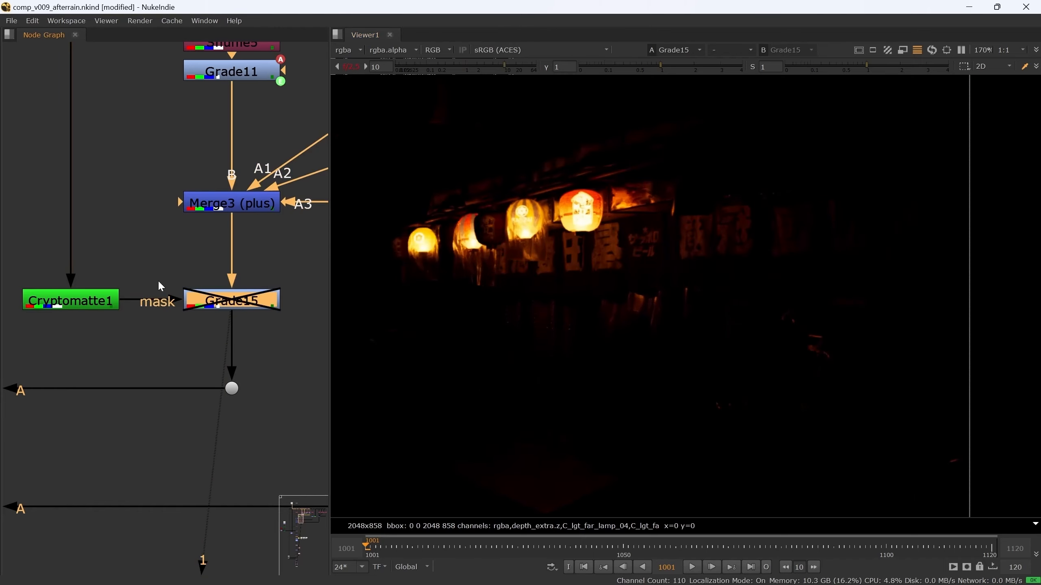
# - Reset the viewer gain to 1 and inspect the whole frame of the Grade15 result
pyautogui.click(355, 66)
pyautogui.scroll(-5, 745, 301)
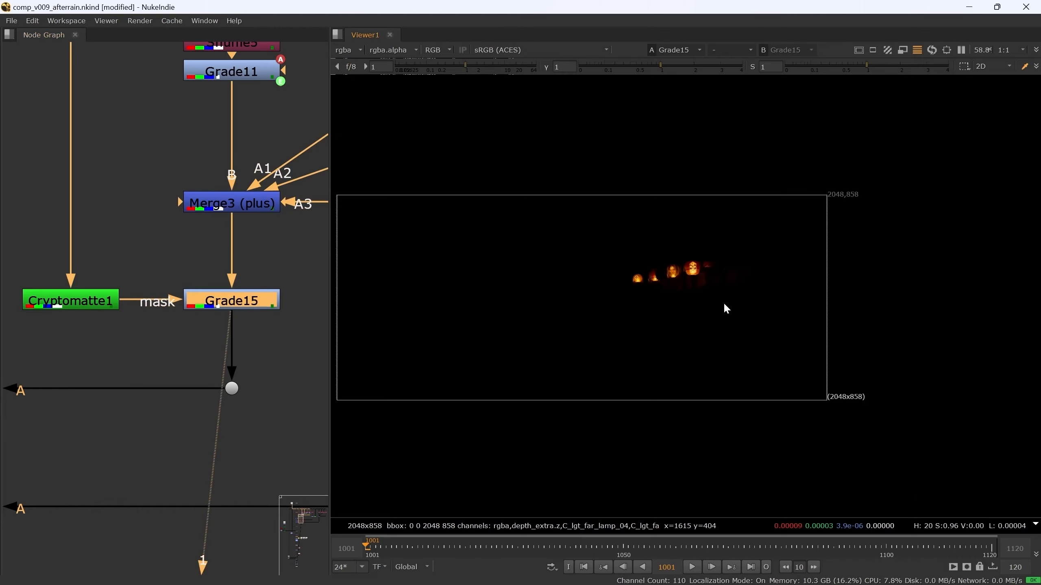
pyautogui.moveTo(649, 300); pyautogui.dragTo(769, 288, button='middle')
pyautogui.scroll(1, 769, 288)
pyautogui.scroll(-3, 246, 366)
# - View the shop interior light pass at the Shuffle11 node
pyautogui.moveTo(318, 337); pyautogui.dragTo(135, 327, button='middle')
pyautogui.scroll(-2, 254, 350)
pyautogui.scroll(3, 208, 240)
pyautogui.click(180, 236)
pyautogui.press('1')
pyautogui.click(218, 266)
pyautogui.moveTo(665, 337); pyautogui.dragTo(672, 335, button='middle')
pyautogui.scroll(1, 675, 340)
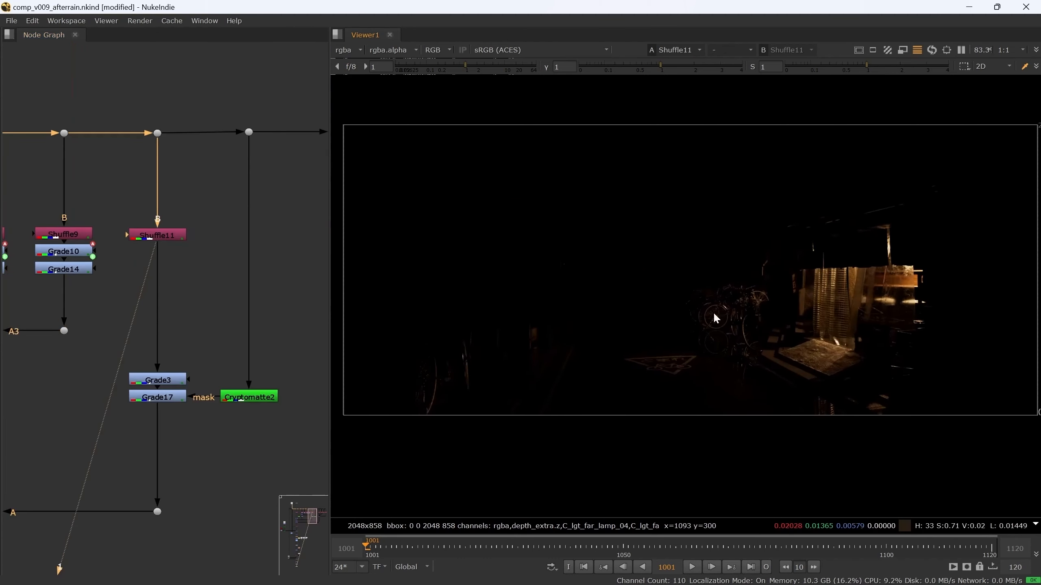
# - Inspect the Shuffle11 shop interior light at a viewer gain of 20, and reset the gain to 1
pyautogui.moveTo(495, 68); pyautogui.dragTo(516, 68)
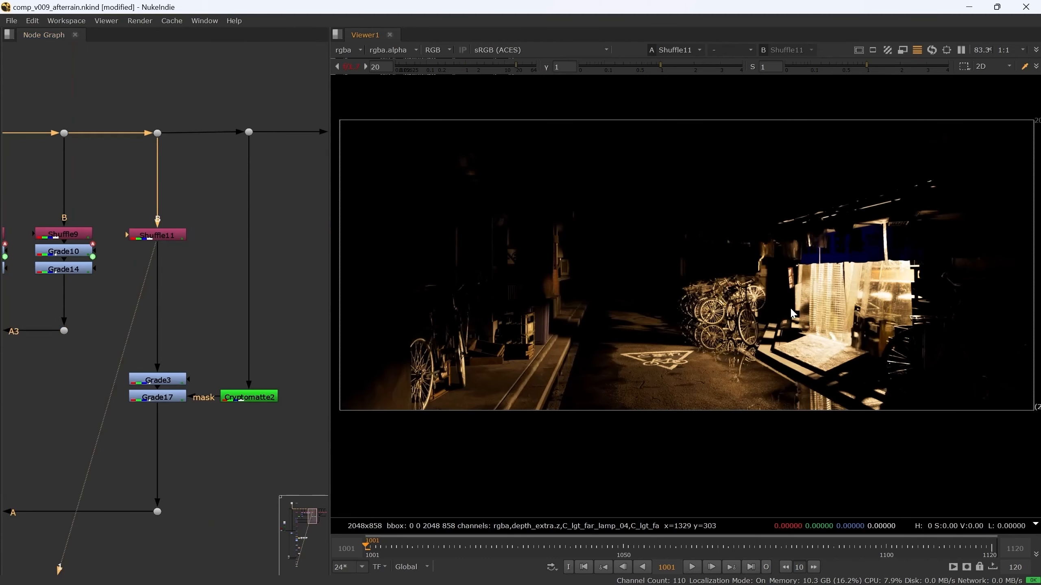
pyautogui.click(355, 66)
# - View the Cryptomatte2 node and inspect the selected bicycle matte at the alley's near side, including its alpha channel
pyautogui.moveTo(291, 335); pyautogui.dragTo(254, 308, button='middle')
pyautogui.scroll(2, 207, 370)
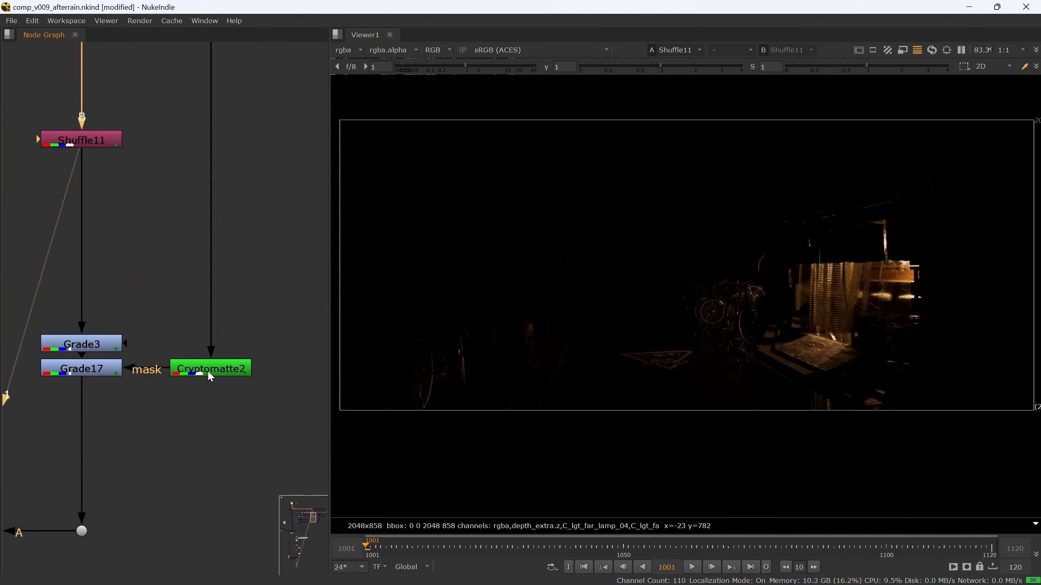
pyautogui.click(207, 371)
pyautogui.press('1')
pyautogui.moveTo(470, 350); pyautogui.dragTo(525, 344, button='middle')
pyautogui.scroll(1, 491, 357)
pyautogui.scroll(2, 504, 356)
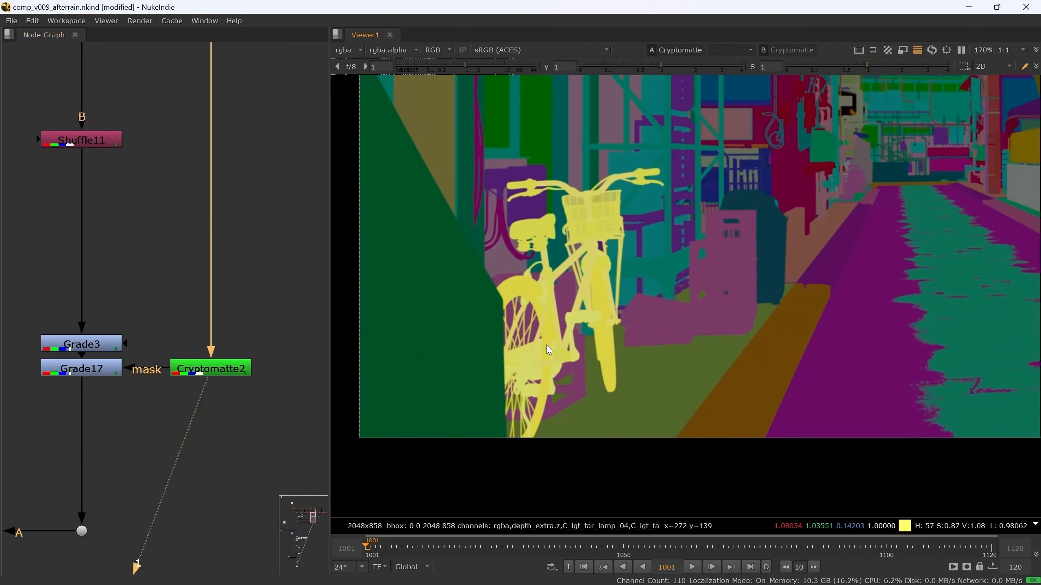
pyautogui.scroll(1, 516, 365)
pyautogui.press('a')
pyautogui.press('a')
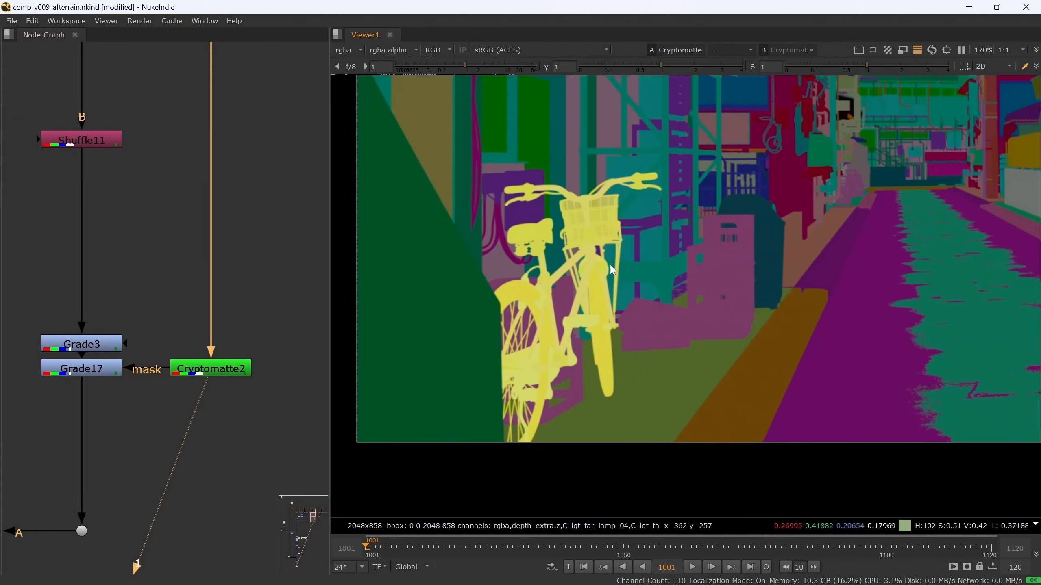
pyautogui.scroll(-5, 660, 304)
pyautogui.scroll(1, 669, 309)
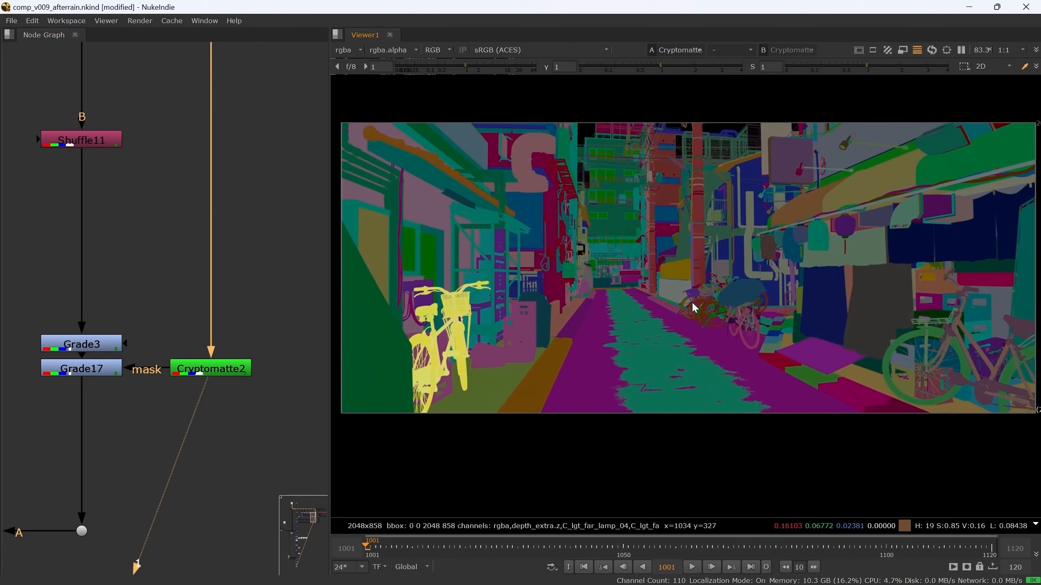
# - View the Grade17 node at a viewer gain of 9 and toggle it off and on to compare the bicycle grade
pyautogui.moveTo(210, 284); pyautogui.dragTo(218, 306, button='middle')
pyautogui.scroll(-3, 179, 325)
pyautogui.scroll(3, 176, 401)
pyautogui.click(129, 358)
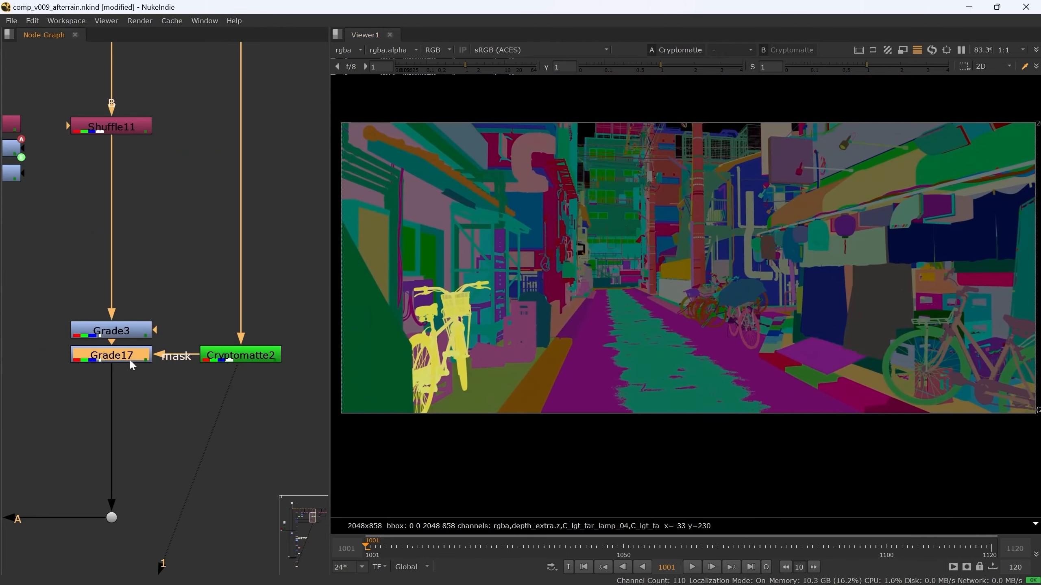
pyautogui.press('1')
pyautogui.scroll(4, 550, 266)
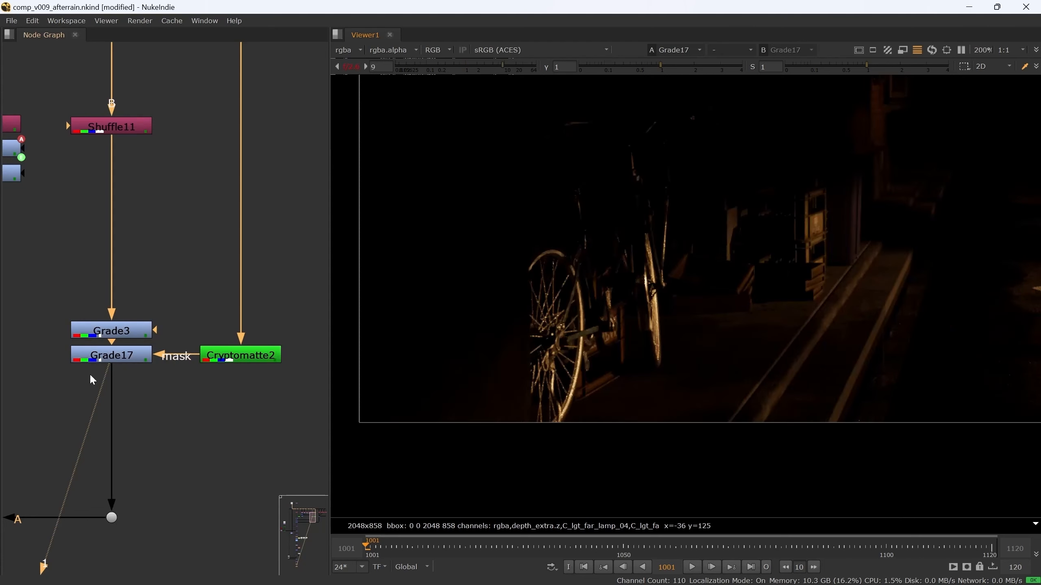
pyautogui.click(108, 362)
pyautogui.press('d')
pyautogui.press('d')
# - Inspect the whole frame of the Grade17 result and reset the viewer gain to 1
pyautogui.moveTo(696, 313); pyautogui.dragTo(510, 356, button='middle')
pyautogui.scroll(-7, 511, 356)
pyautogui.moveTo(660, 326); pyautogui.dragTo(664, 317, button='middle')
pyautogui.scroll(1, 663, 317)
pyautogui.click(621, 323)
pyautogui.click(352, 67)
# - View the far light pass at the Shuffle2 node with the viewer gain raised to 7
pyautogui.moveTo(230, 209); pyautogui.dragTo(155, 229, button='middle')
pyautogui.scroll(-3, 155, 228)
pyautogui.moveTo(227, 229); pyautogui.dragTo(71, 254, button='middle')
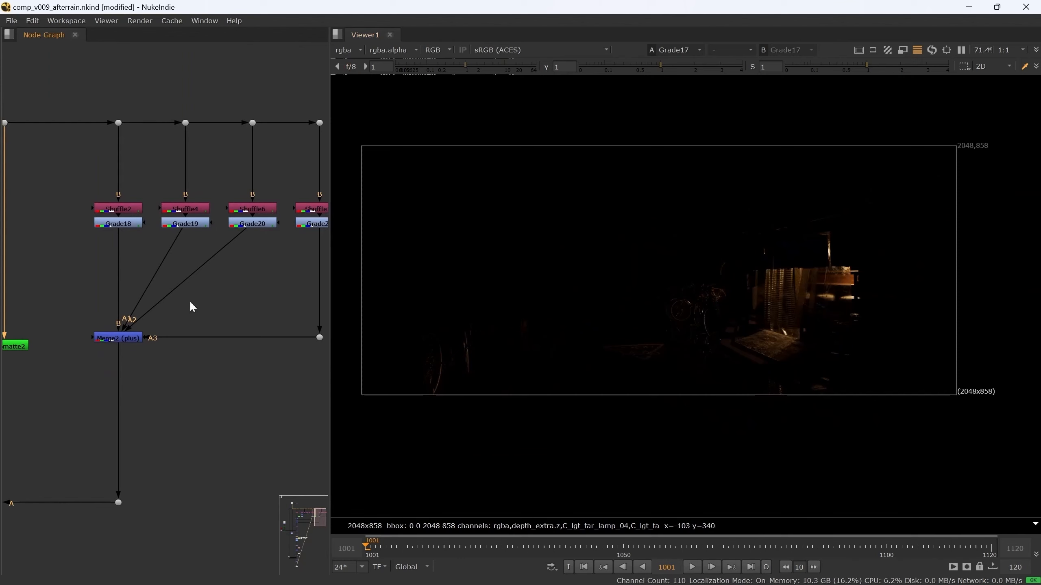
pyautogui.click(118, 209)
pyautogui.press('1')
pyautogui.moveTo(485, 67); pyautogui.dragTo(497, 66)
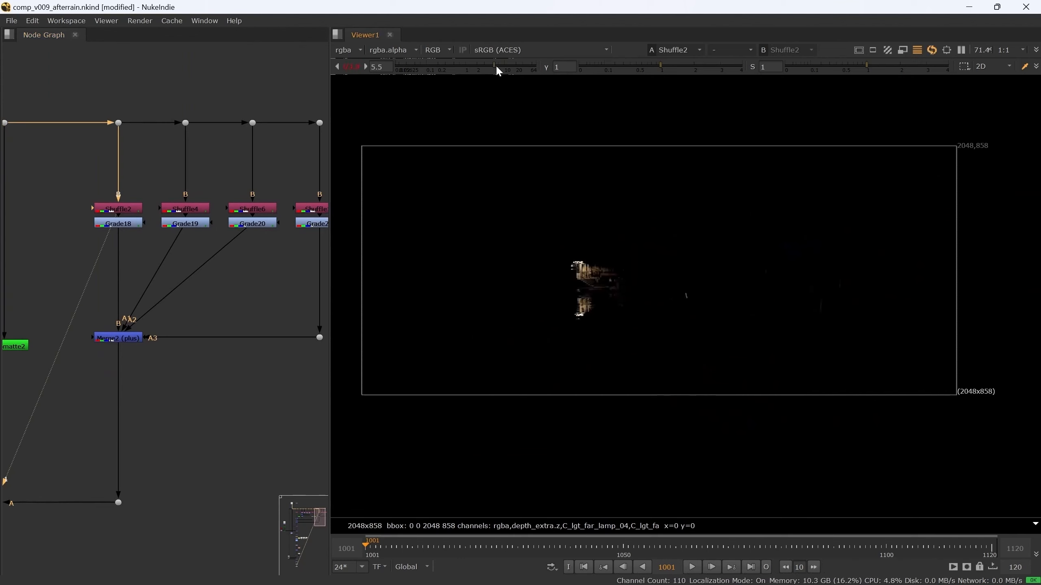
# - View the neighbouring light passes at the Shuffle4, Shuffle6 and Shuffle10 nodes in turn
pyautogui.moveTo(225, 276); pyautogui.dragTo(251, 300, button='middle')
pyautogui.click(125, 211)
pyautogui.press('1')
pyautogui.click(196, 209)
pyautogui.press('1')
pyautogui.click(241, 213)
pyautogui.press('1')
# - View the combined far lights at the Merge2 (plus) node and examine the lit windows up close
pyautogui.moveTo(80, 314); pyautogui.dragTo(216, 371)
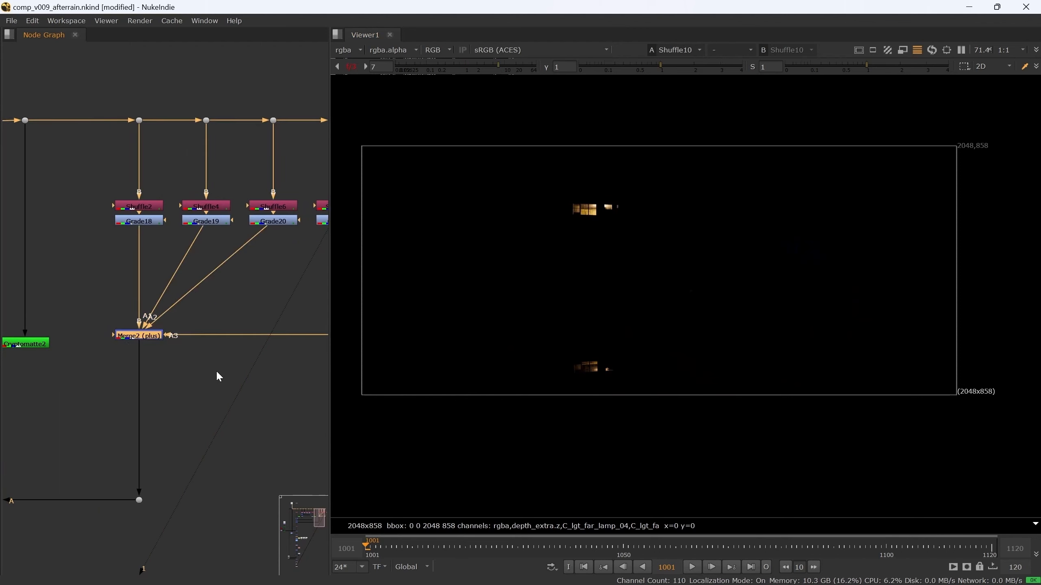
pyautogui.press('1')
pyautogui.scroll(4, 600, 300)
pyautogui.scroll(-5, 584, 273)
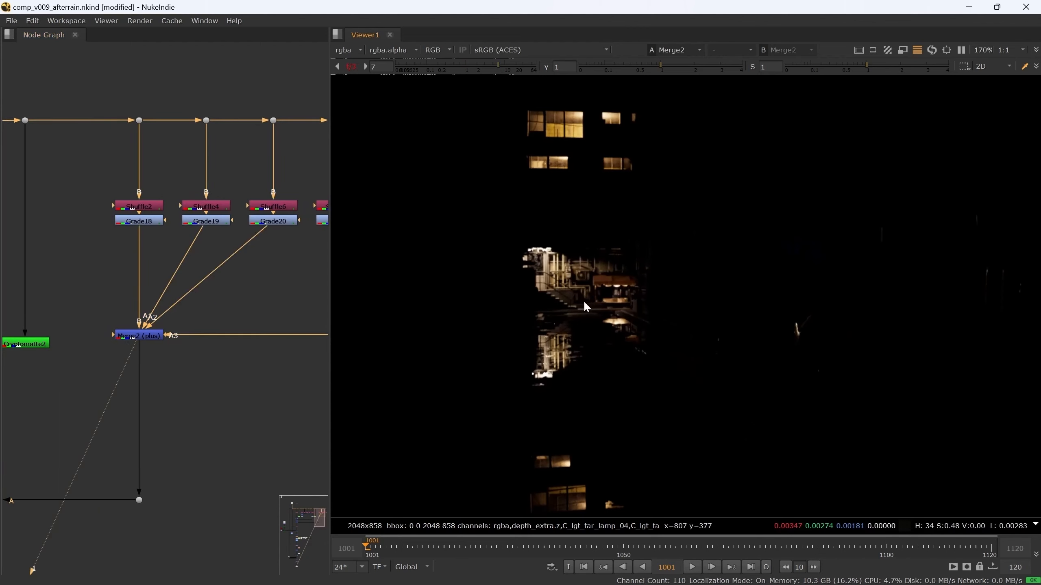
pyautogui.scroll(-5, 188, 400)
# - View the Merge1 (plus) result of all light passes and reset the viewer gain to 1
pyautogui.moveTo(189, 400); pyautogui.dragTo(393, 246, button='middle')
pyautogui.moveTo(111, 289); pyautogui.dragTo(147, 296, button='middle')
pyautogui.scroll(5, 123, 292)
pyautogui.moveTo(88, 275); pyautogui.dragTo(209, 343)
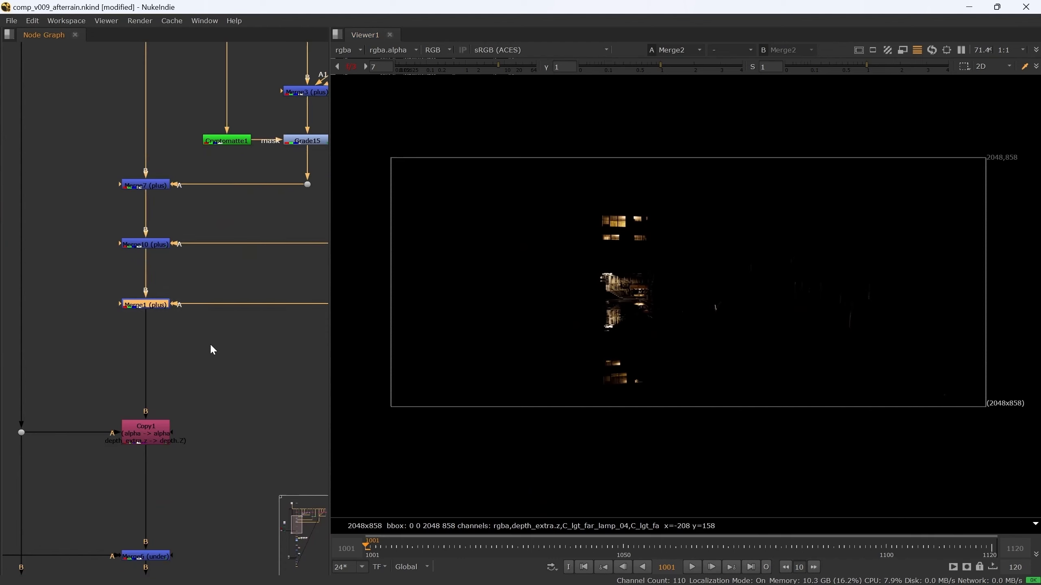
pyautogui.press('1')
pyautogui.click(355, 63)
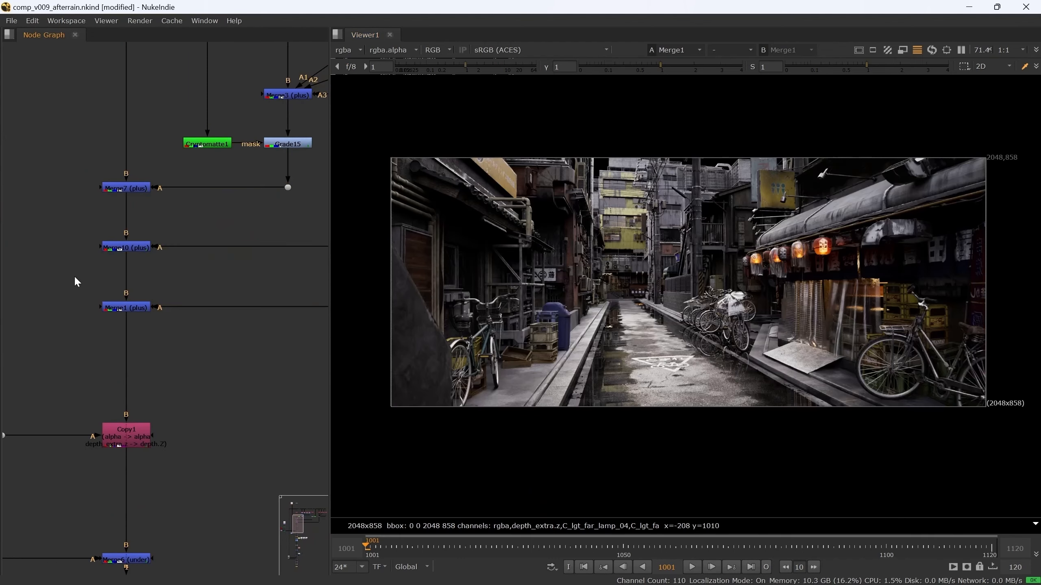
# - Examine the Merge1 result together with its merge chain, and check its alpha channel
pyautogui.moveTo(83, 169); pyautogui.dragTo(173, 335)
pyautogui.scroll(2, 717, 320)
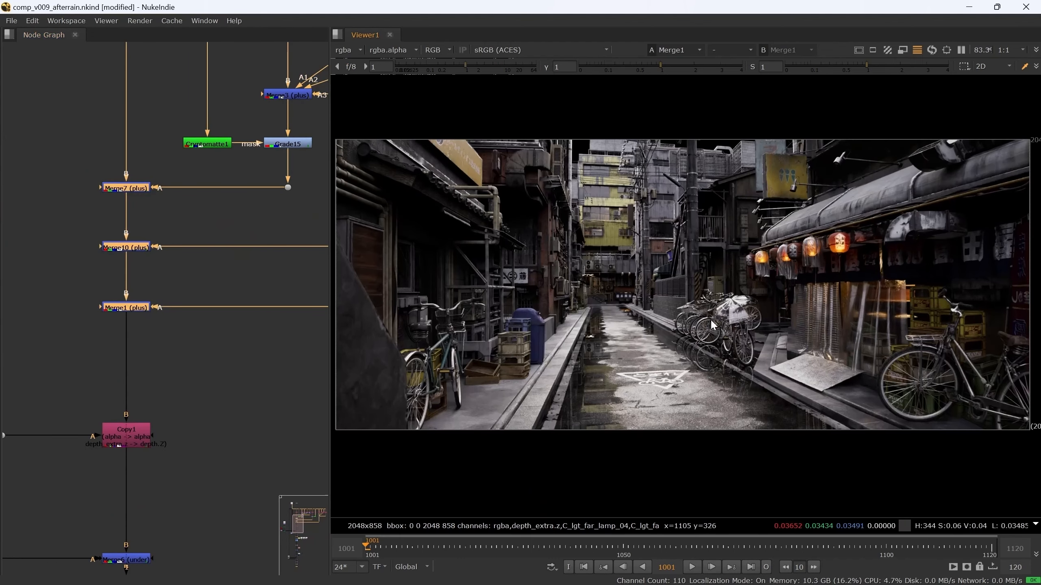
pyautogui.moveTo(302, 371); pyautogui.dragTo(304, 305, button='middle')
pyautogui.scroll(-1, 303, 305)
pyautogui.moveTo(697, 317); pyautogui.dragTo(704, 313, button='middle')
pyautogui.press('a')
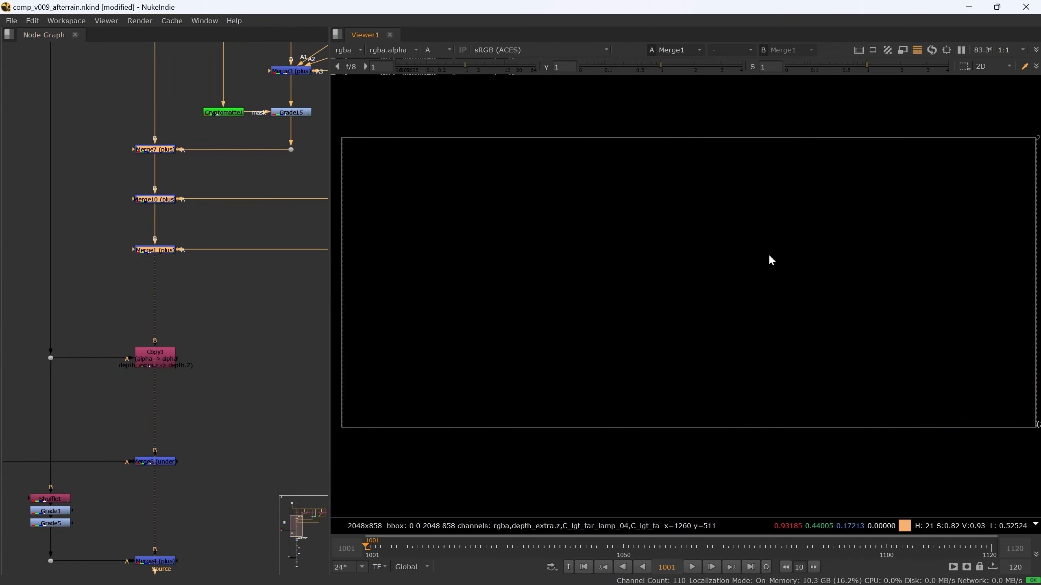
pyautogui.press('a')
# - View the Copy1 node that copies the alpha and depth channels into the merged image
pyautogui.moveTo(213, 373); pyautogui.dragTo(242, 348, button='middle')
pyautogui.moveTo(184, 287); pyautogui.dragTo(187, 318)
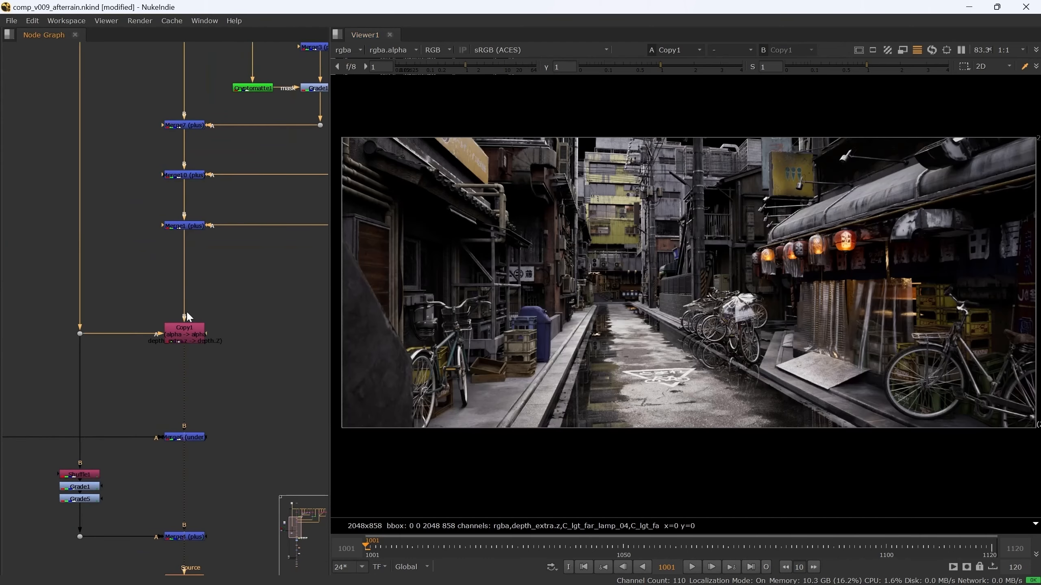
pyautogui.moveTo(241, 311); pyautogui.dragTo(232, 390, button='middle')
pyautogui.scroll(-4, 200, 474)
pyautogui.moveTo(688, 287); pyautogui.dragTo(682, 296, button='middle')
# - View the Merge6 (under) result with the sky placed behind the alley
pyautogui.moveTo(164, 451); pyautogui.dragTo(177, 215, button='middle')
pyautogui.scroll(2, 176, 308)
pyautogui.click(174, 340)
pyautogui.press('1')
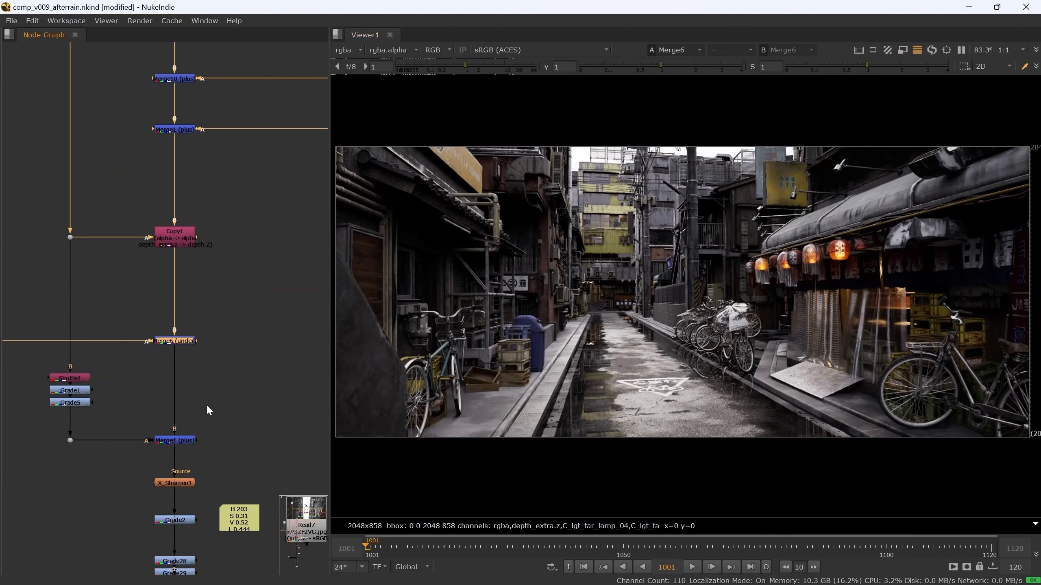
# - View the depth haze at the Grade5 node at a viewer gain of 12, and reset the gain to 1
pyautogui.scroll(4, 123, 455)
pyautogui.moveTo(123, 454); pyautogui.dragTo(185, 406, button='middle')
pyautogui.click(184, 404)
pyautogui.click(123, 305)
pyautogui.press('1')
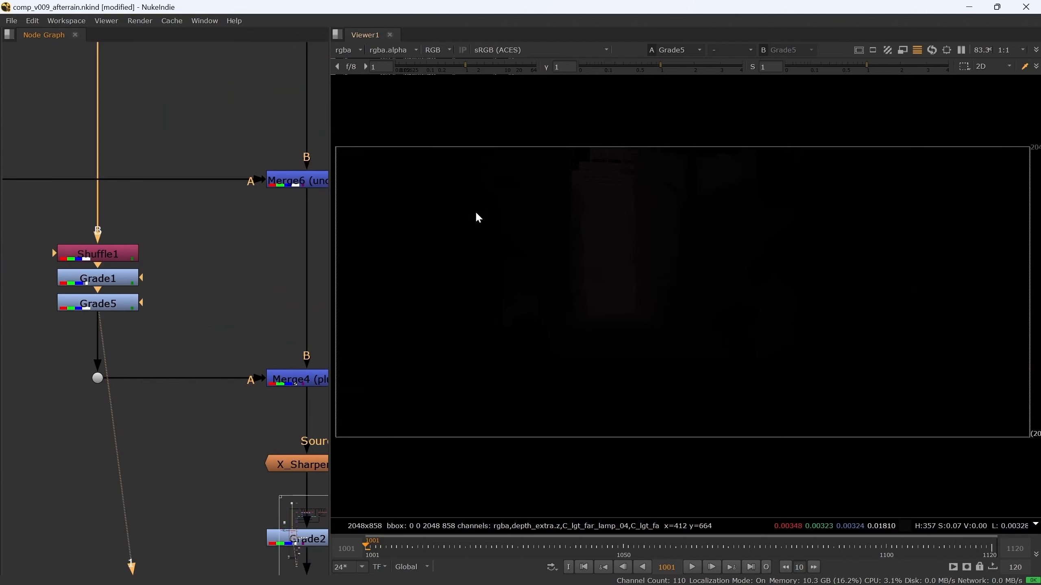
pyautogui.moveTo(466, 66); pyautogui.dragTo(508, 66)
pyautogui.moveTo(234, 296); pyautogui.dragTo(169, 296, button='middle')
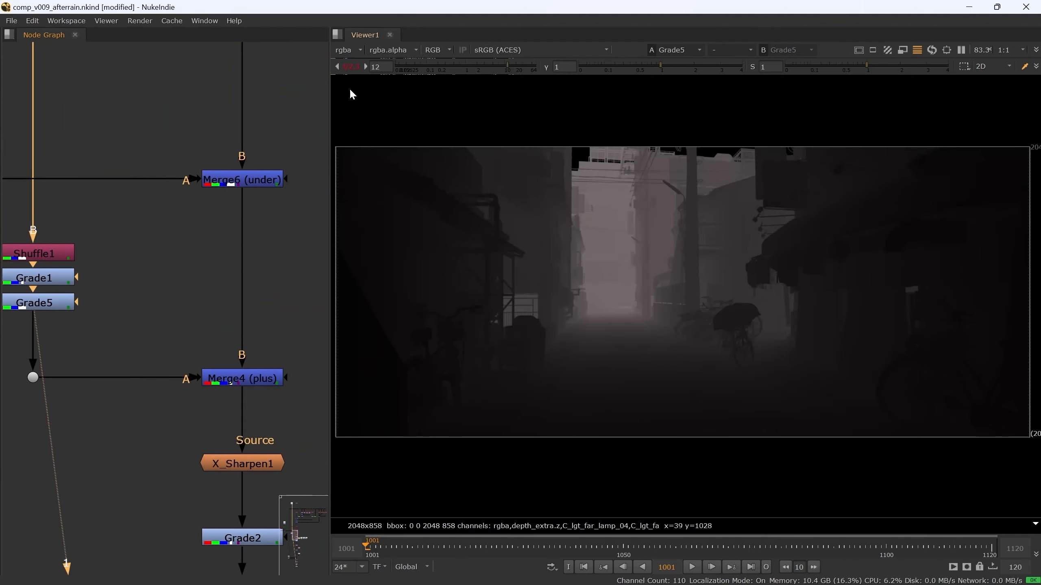
pyautogui.click(351, 68)
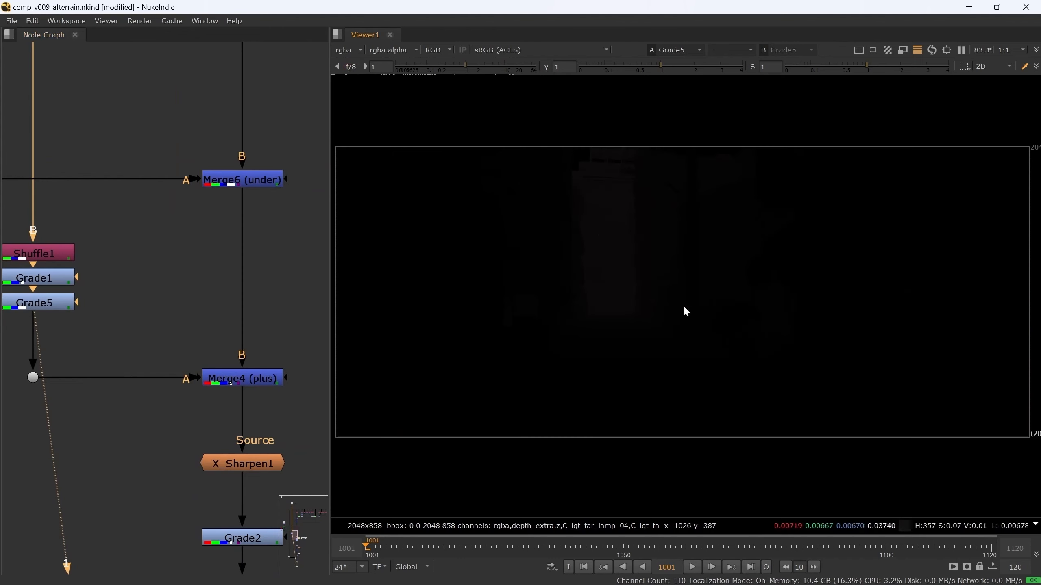
# - View the Merge4 (plus) node and toggle it off and on to compare the added depth haze
pyautogui.moveTo(296, 343); pyautogui.dragTo(264, 324, button='middle')
pyautogui.click(209, 358)
pyautogui.press('1')
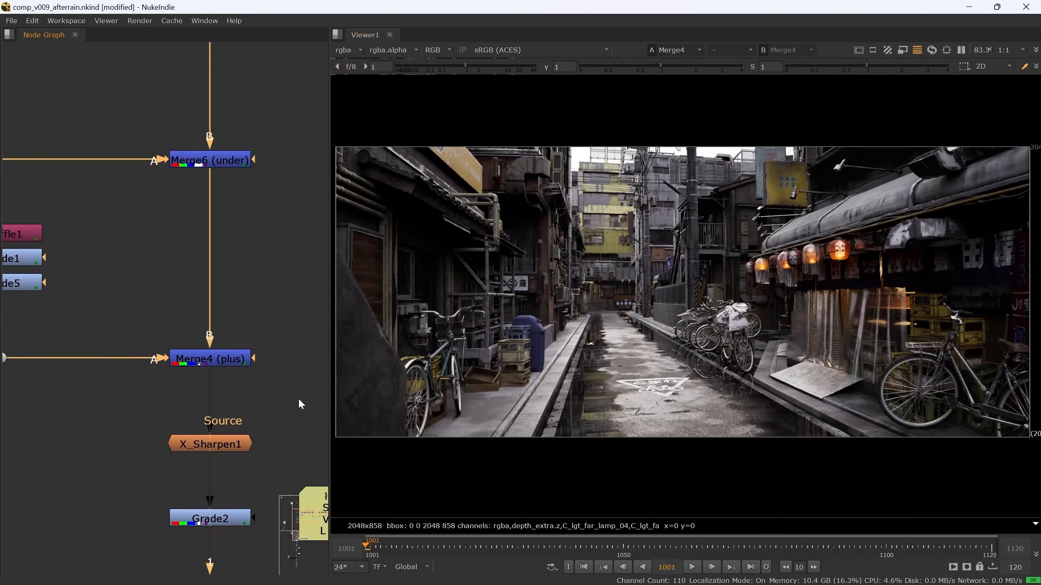
pyautogui.moveTo(302, 397); pyautogui.dragTo(122, 330)
pyautogui.press('d')
pyautogui.press('d')
pyautogui.press('d')
pyautogui.press('d')
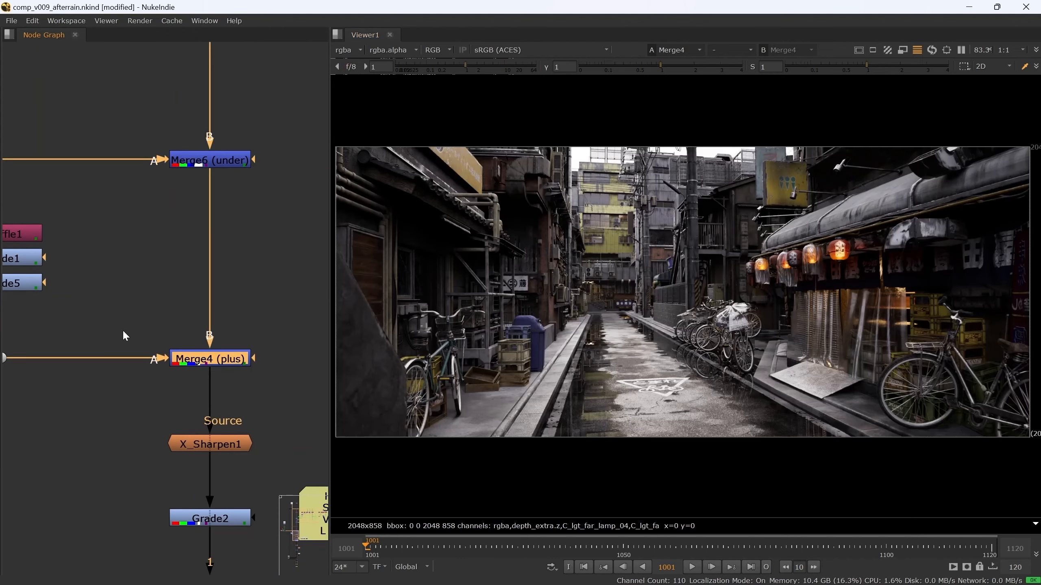
# - View the X_Sharpen1 node and compare the image detail up close with the sharpening off and on
pyautogui.scroll(-2, 266, 416)
pyautogui.moveTo(266, 416); pyautogui.dragTo(231, 347, button='middle')
pyautogui.scroll(2, 231, 352)
pyautogui.click(201, 378)
pyautogui.press('1')
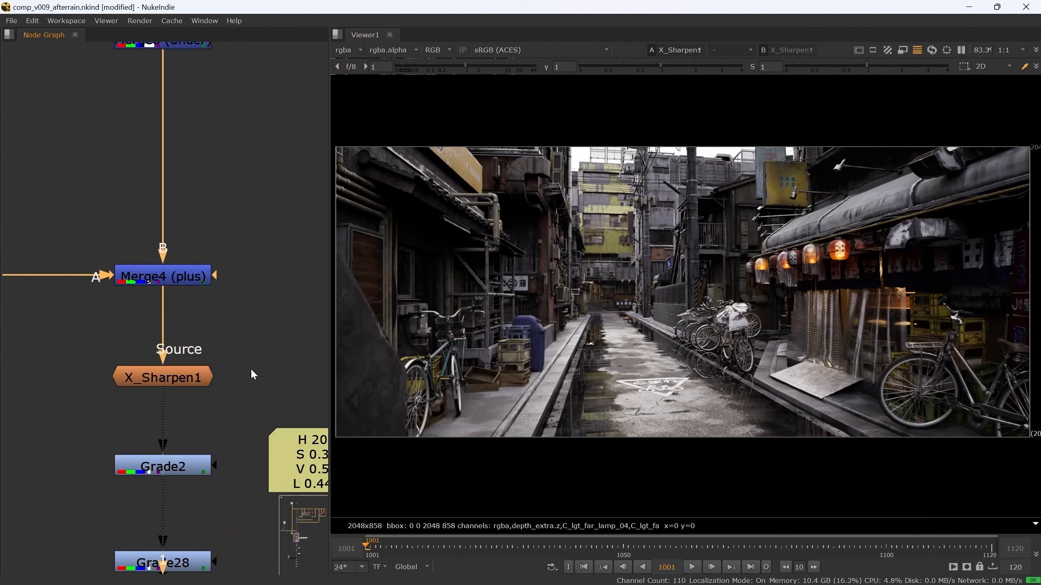
pyautogui.scroll(5, 691, 239)
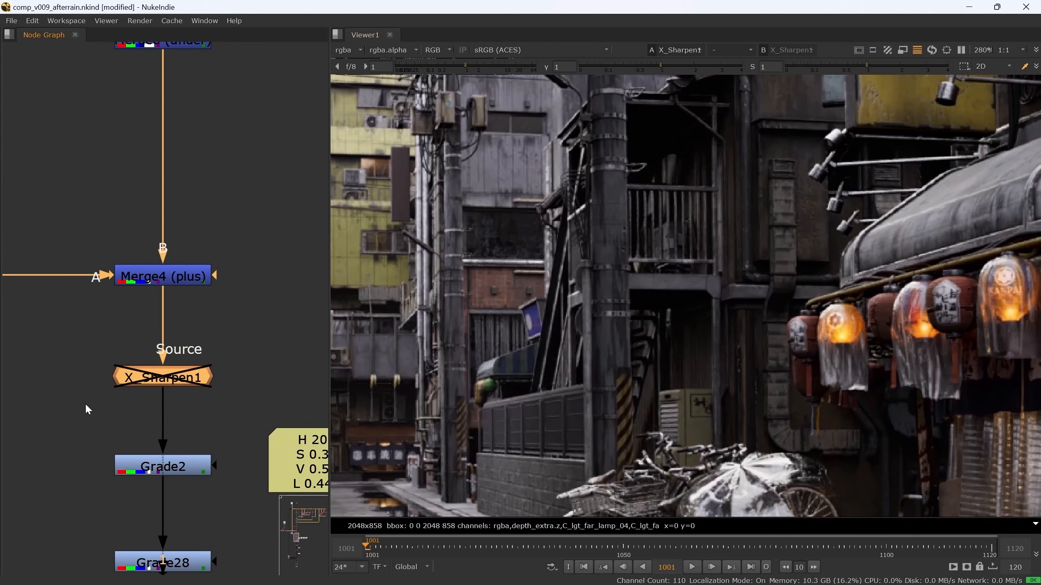
pyautogui.scroll(-5, 664, 265)
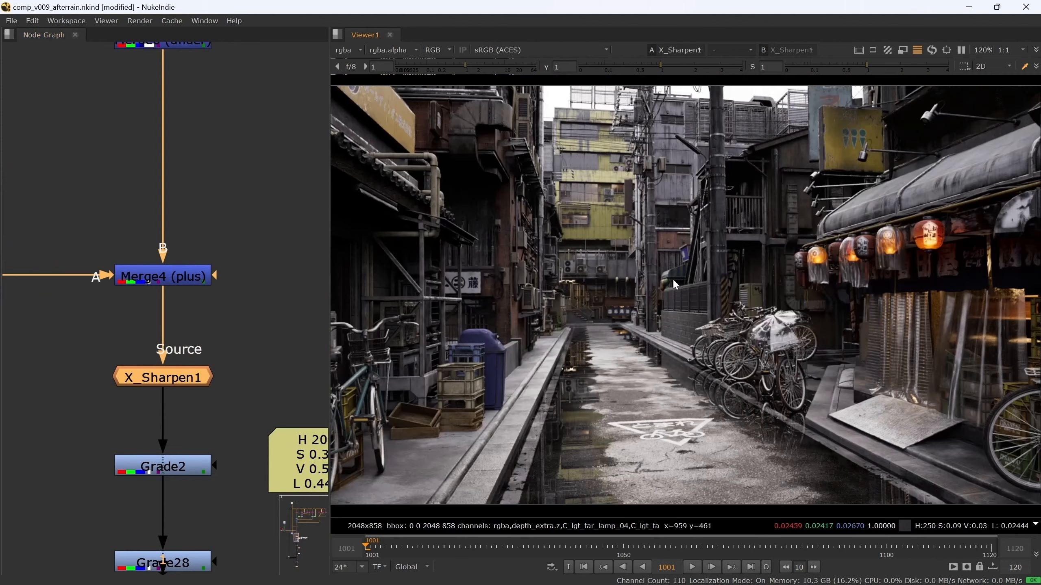
# - View the Grade2 node and the ColorCorrect2 result of the colour grading chain
pyautogui.moveTo(664, 261); pyautogui.dragTo(666, 257, button='middle')
pyautogui.moveTo(170, 426); pyautogui.dragTo(146, 293, button='middle')
pyautogui.scroll(-2, 146, 293)
pyautogui.moveTo(63, 302); pyautogui.dragTo(192, 360)
pyautogui.press('1')
pyautogui.click(160, 429)
pyautogui.press('1')
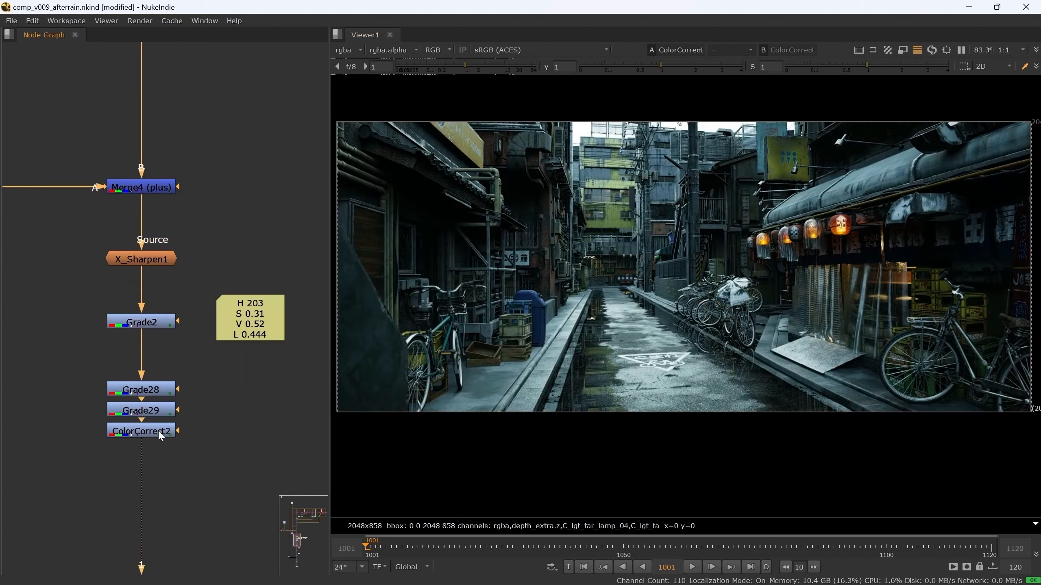
# - View the Merge5 (screen) result that blends the Blur1 branch over the graded image
pyautogui.moveTo(202, 422); pyautogui.dragTo(193, 272, button='middle')
pyautogui.scroll(-2, 194, 272)
pyautogui.moveTo(189, 378); pyautogui.dragTo(187, 225, button='middle')
pyautogui.scroll(2, 191, 422)
pyautogui.moveTo(207, 400); pyautogui.dragTo(168, 379, button='middle')
pyautogui.scroll(2, 251, 337)
pyautogui.moveTo(251, 337); pyautogui.dragTo(298, 383, button='middle')
pyautogui.click(199, 278)
pyautogui.press('1')
pyautogui.click(111, 376)
pyautogui.press('1')
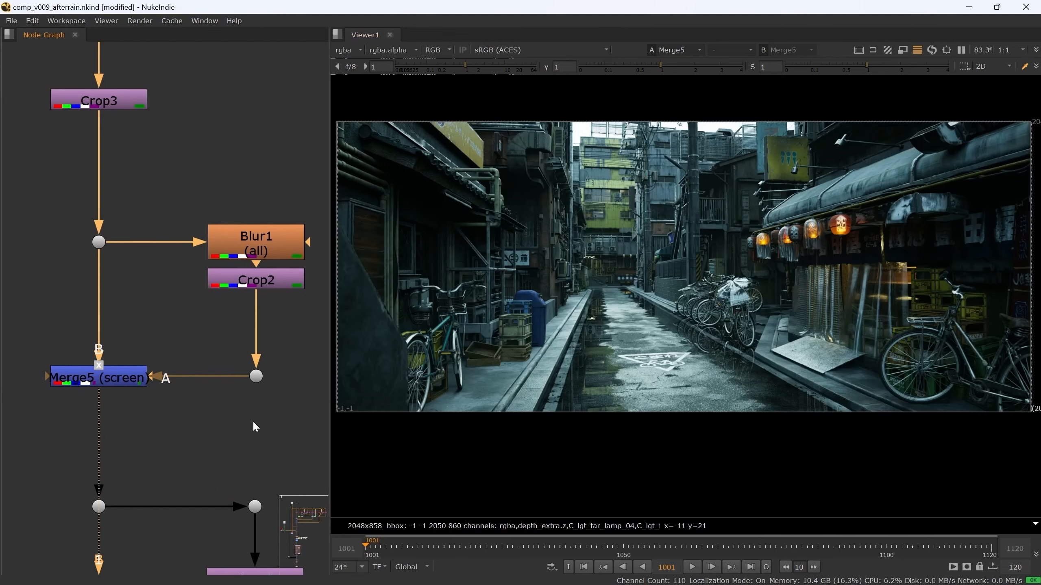
# - View the Merge8 (plus) node and toggle it off and on to compare the My_Glow1 glow
pyautogui.scroll(-2, 252, 420)
pyautogui.moveTo(252, 421); pyautogui.dragTo(170, 244, button='middle')
pyautogui.click(135, 392)
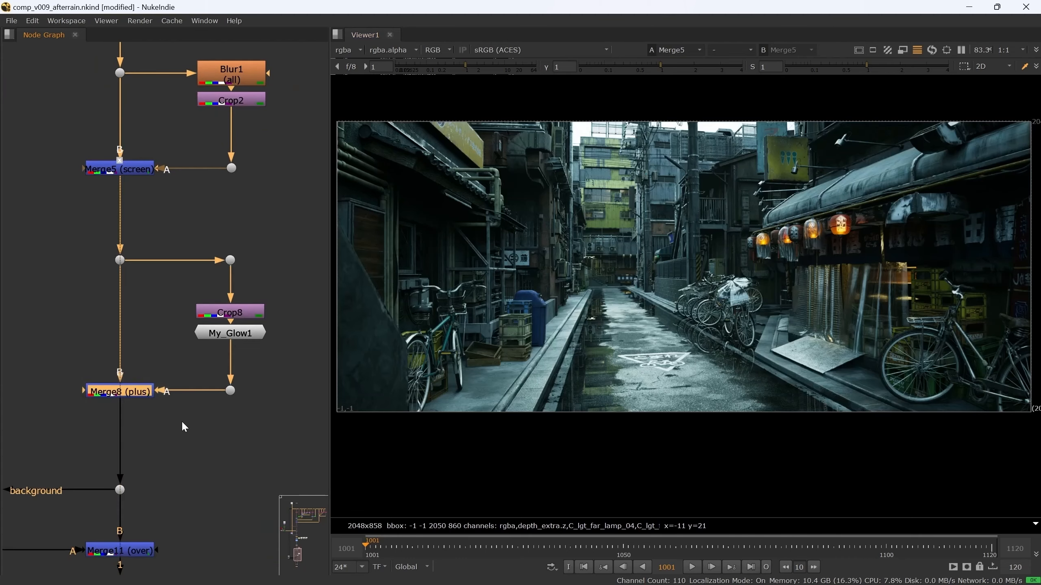
pyautogui.press('1')
pyautogui.click(122, 393)
pyautogui.press('d')
pyautogui.press('d')
# - View the Merge11 (over) result that combines the optical flare with the image
pyautogui.scroll(-3, 136, 459)
pyautogui.moveTo(137, 459); pyautogui.dragTo(225, 342, button='middle')
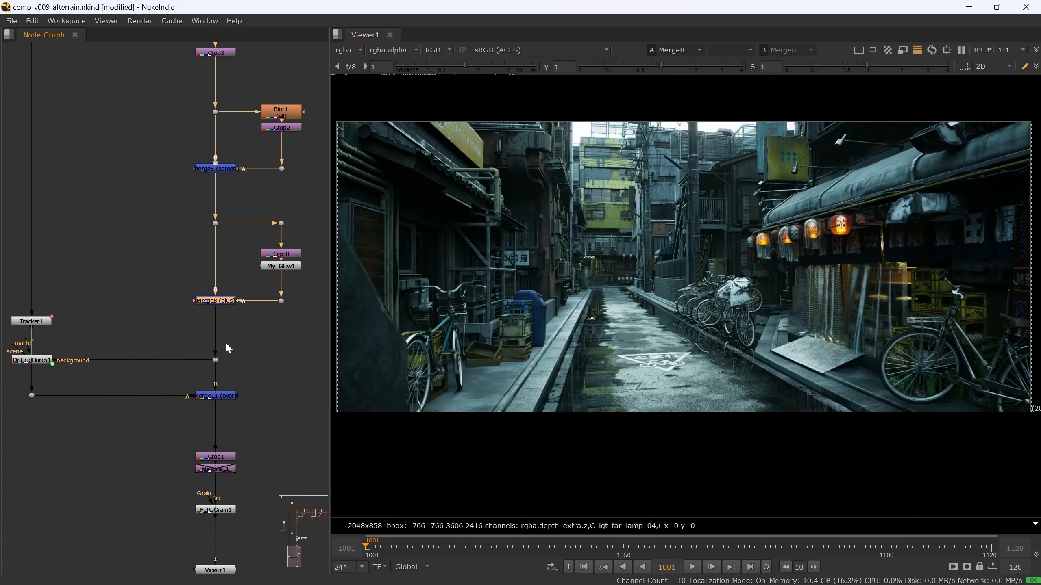
pyautogui.moveTo(243, 409); pyautogui.dragTo(267, 397, button='middle')
pyautogui.scroll(3, 49, 343)
pyautogui.moveTo(152, 373); pyautogui.dragTo(23, 329, button='middle')
pyautogui.moveTo(319, 390); pyautogui.dragTo(264, 376, button='middle')
pyautogui.moveTo(265, 376); pyautogui.dragTo(201, 348)
pyautogui.press('1')
# - View the OpticalFlares1 output at its Dot21 node with the viewer gain raised to 9
pyautogui.moveTo(200, 361); pyautogui.dragTo(365, 361, button='middle')
pyautogui.scroll(-3, 173, 332)
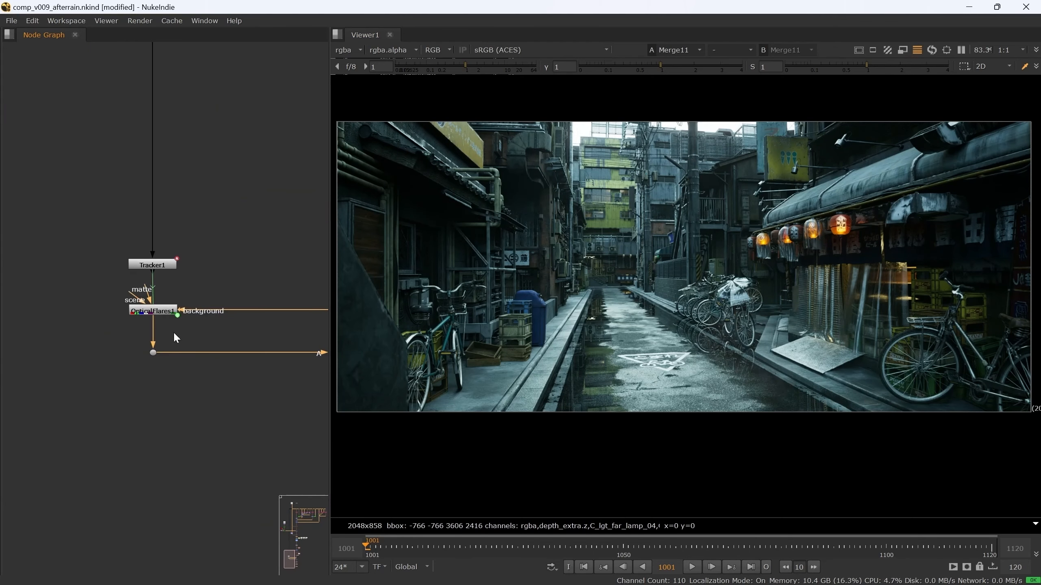
pyautogui.moveTo(182, 335); pyautogui.dragTo(98, 387)
pyautogui.press('1')
pyautogui.moveTo(485, 67); pyautogui.dragTo(503, 66)
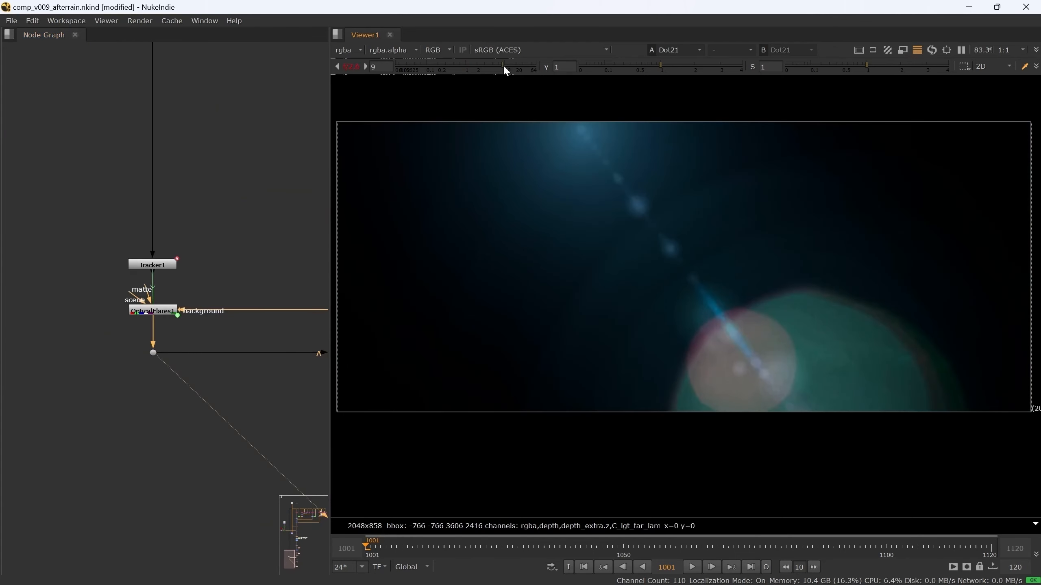
# - Scrub the timeline to check the flare's motion, return to frame 1001 and reset the viewer gain to 1
pyautogui.click(759, 550)
pyautogui.moveTo(821, 551); pyautogui.dragTo(864, 553)
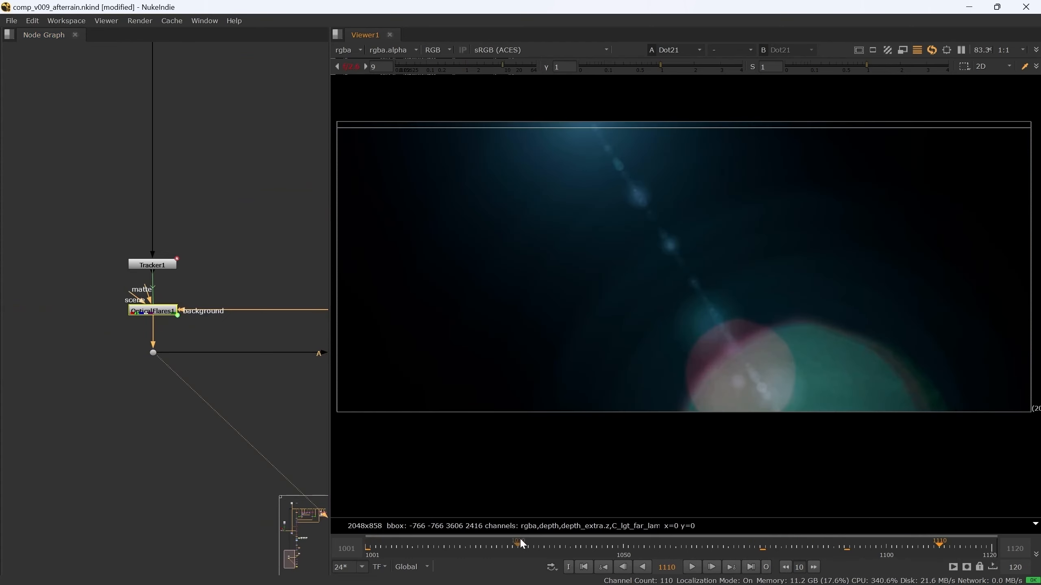
pyautogui.click(368, 549)
pyautogui.click(351, 69)
# - Return to the Merge11 (over) result to see the flare over the alley
pyautogui.moveTo(291, 235); pyautogui.dragTo(137, 232, button='middle')
pyautogui.scroll(-2, 137, 233)
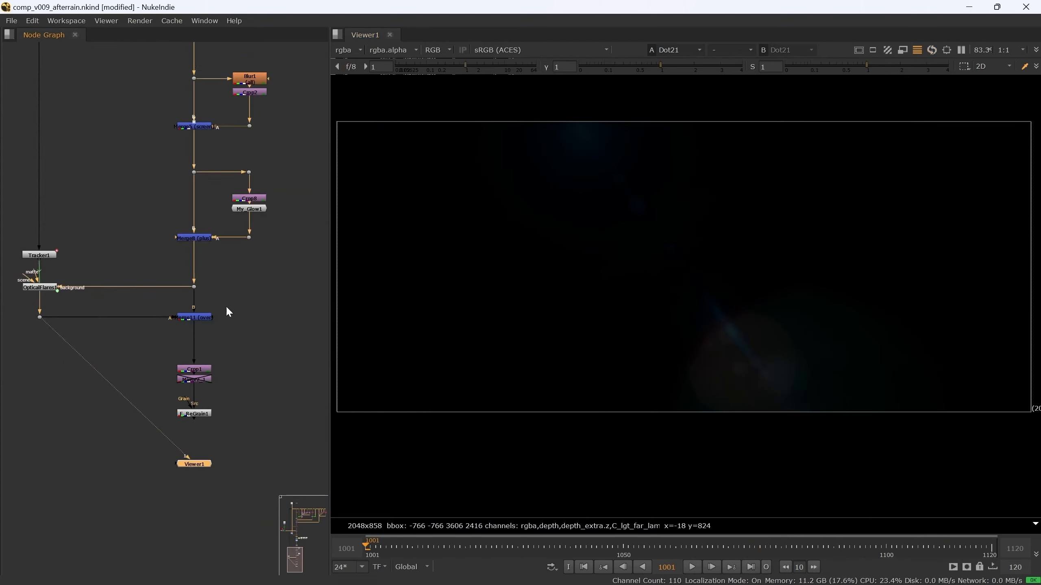
pyautogui.click(196, 315)
pyautogui.press('1')
pyautogui.click(158, 354)
# - View the F_ReGrain1 node and examine the film grain up close on the dark building facade
pyautogui.scroll(4, 189, 457)
pyautogui.scroll(1, 244, 389)
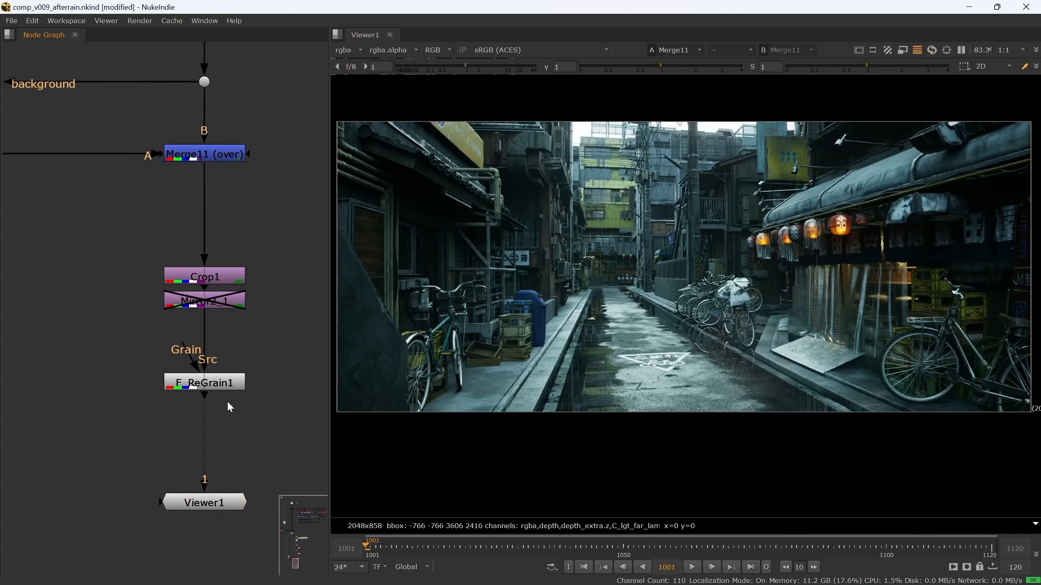
pyautogui.click(212, 386)
pyautogui.press('1')
pyautogui.scroll(5, 527, 301)
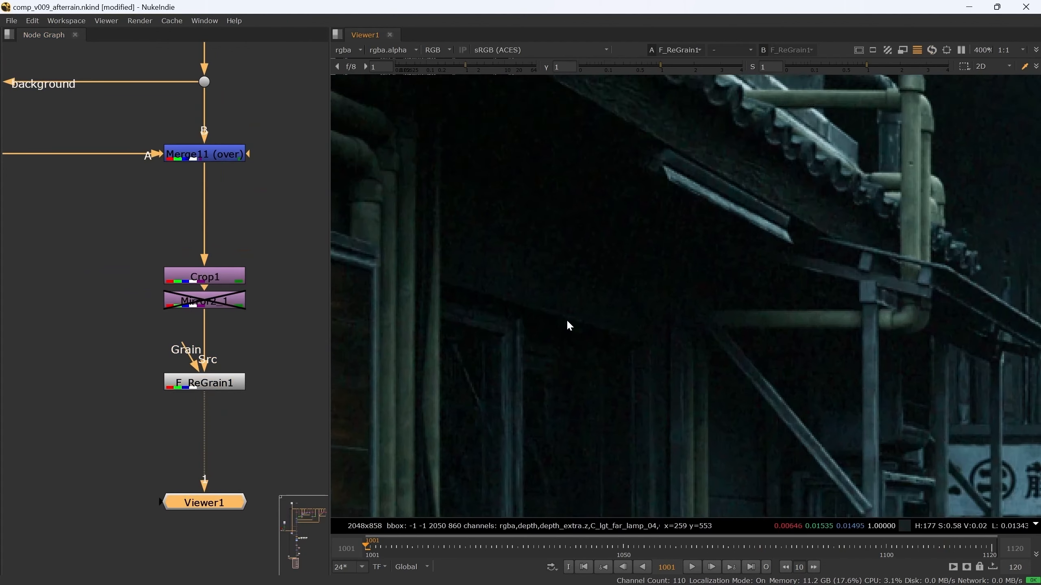
# - Compare the dark facade with F_ReGrain1 disabled and enabled at viewer gain 5, and return to the whole frame at gain 1
pyautogui.moveTo(466, 67); pyautogui.dragTo(492, 67)
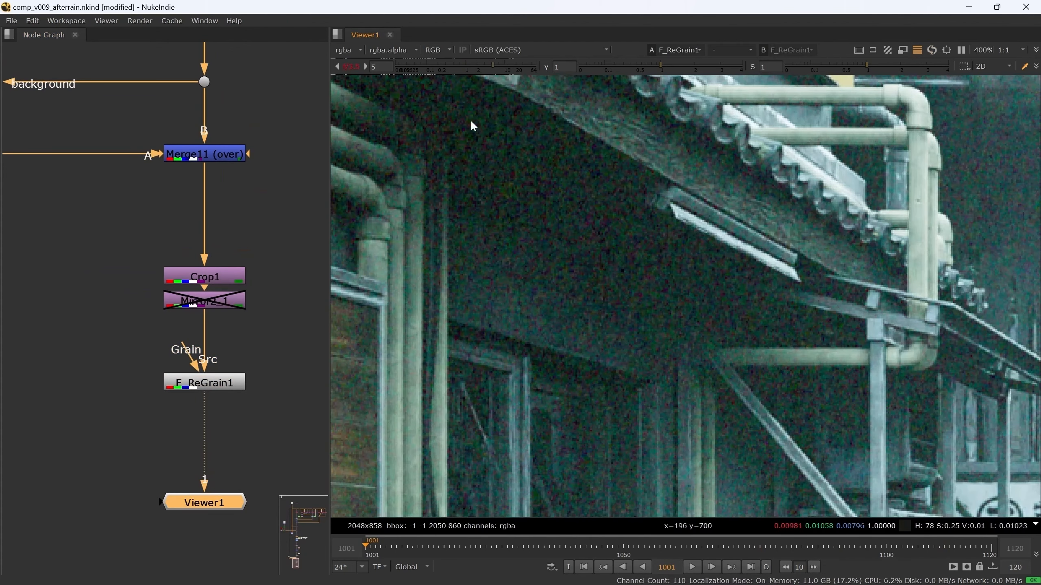
pyautogui.press('d')
pyautogui.press('d')
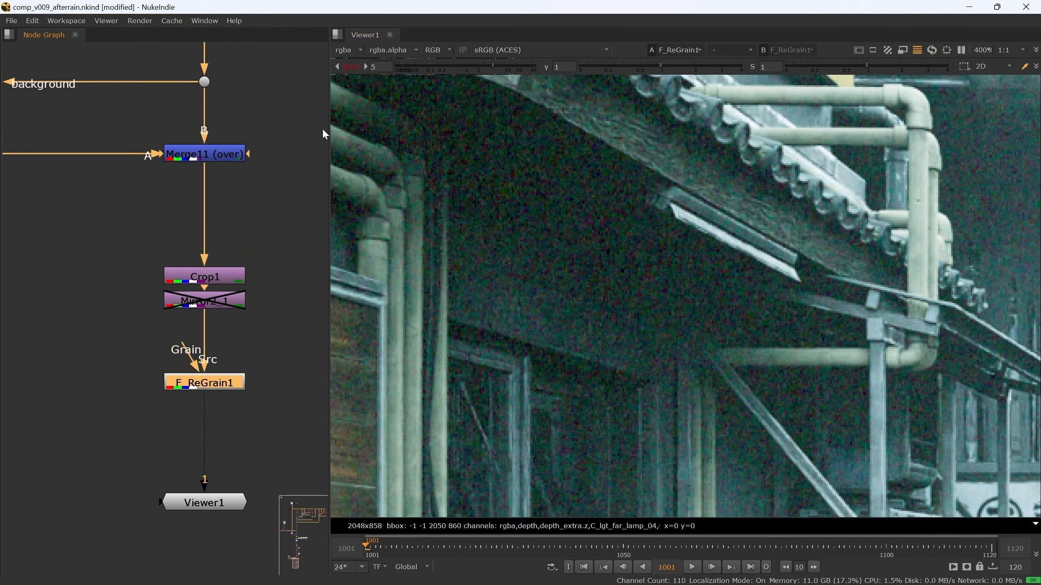
pyautogui.click(352, 67)
pyautogui.scroll(-4, 517, 315)
pyautogui.scroll(-2, 594, 319)
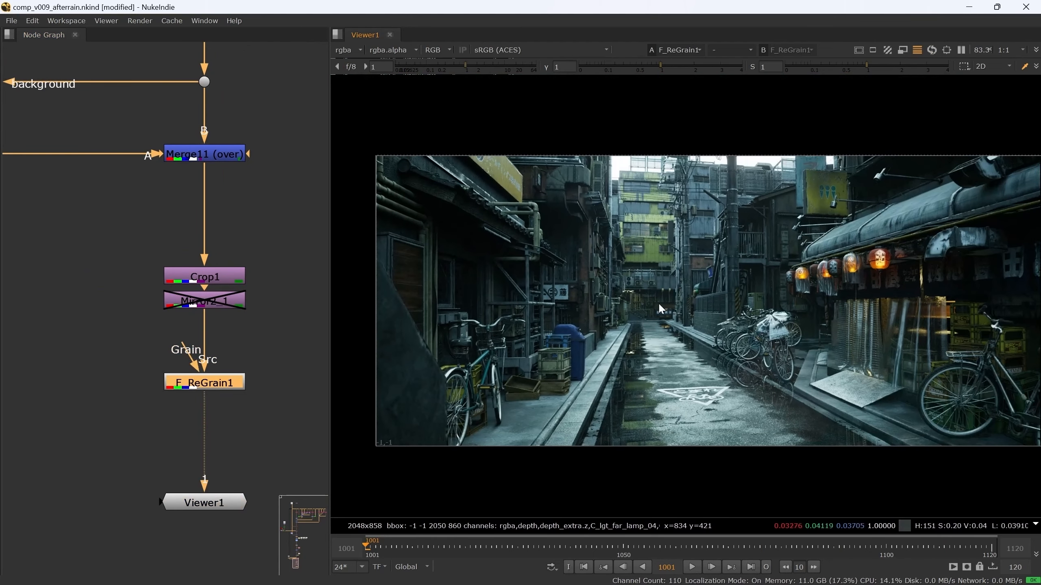
# - Enable the disabled Mirror node between Crop1 and F_ReGrain1 to flip the alley image horizontally
pyautogui.click(270, 349)
pyautogui.click(203, 301)
pyautogui.press('d')
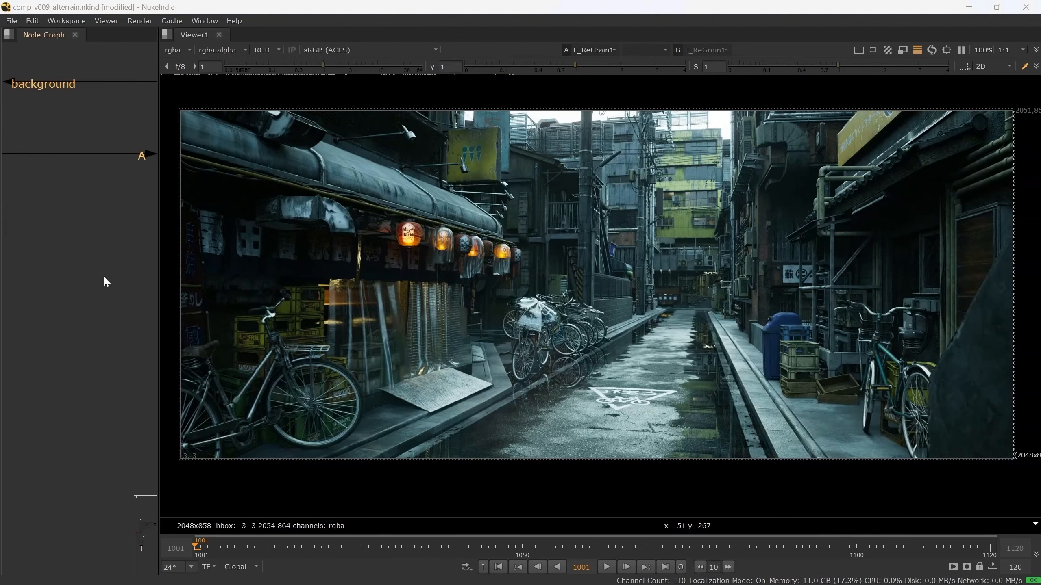
# - Switch to the media player holding afterrain_v012_ProRes.mov and play the final alley shot
pyautogui.click(682, 575)
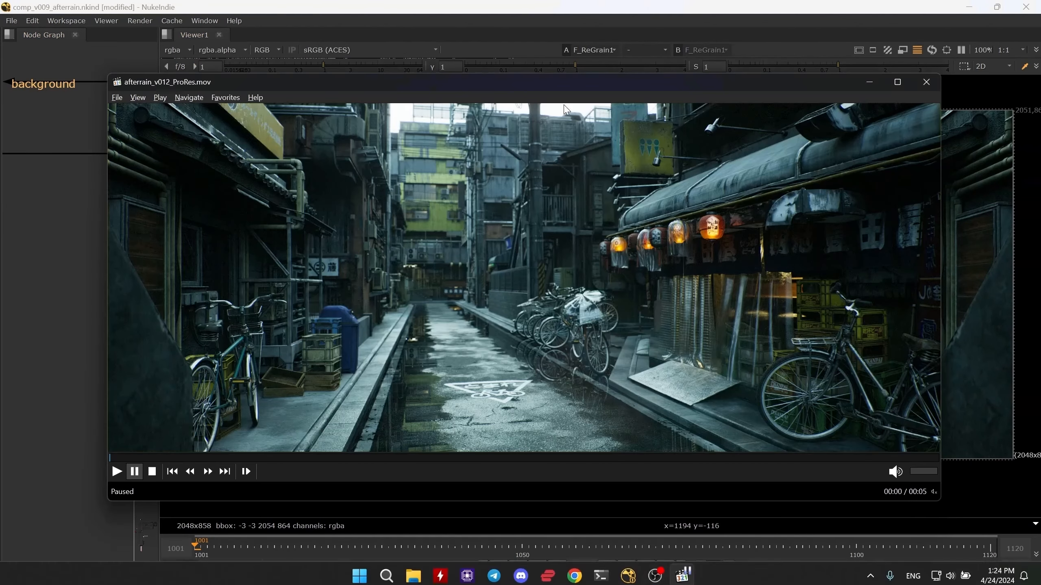
pyautogui.moveTo(561, 81); pyautogui.dragTo(568, 81)
pyautogui.click(553, 246)
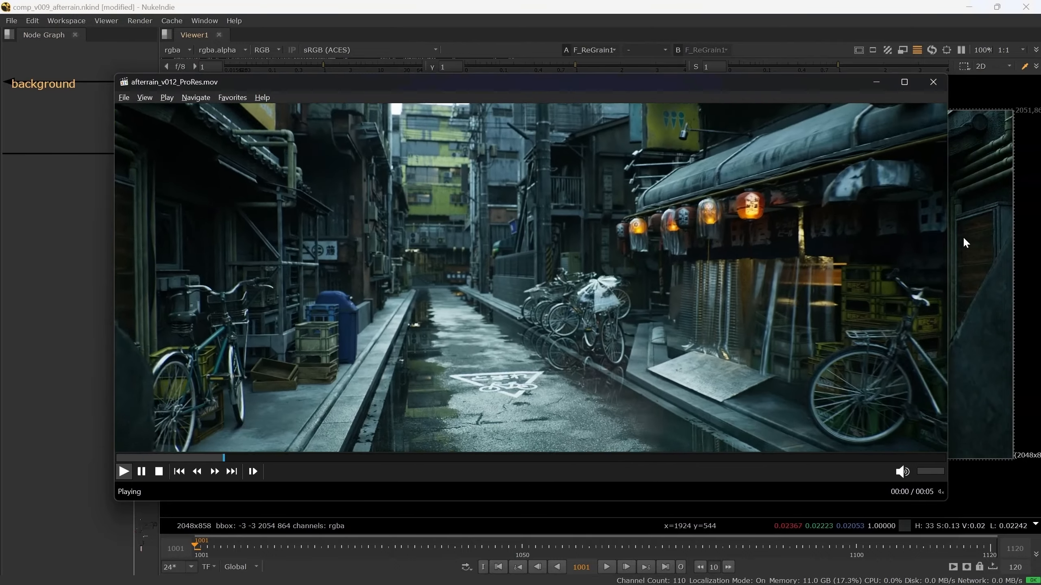